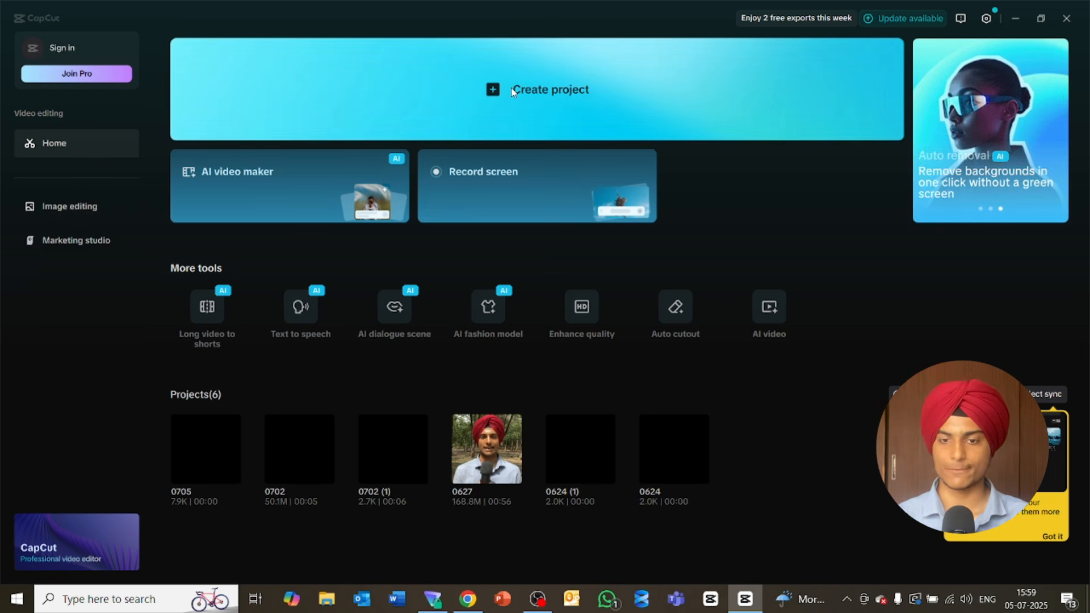
Step: Create a new project and import the three WhatsApp videos from the 02-07-2025 folder
click(510, 87)
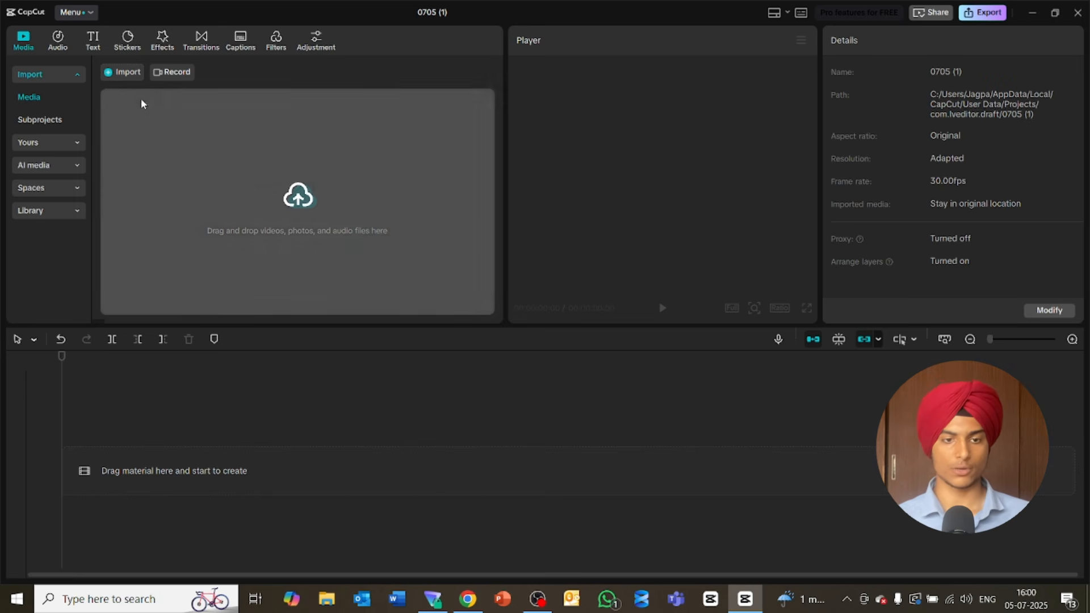
click(129, 77)
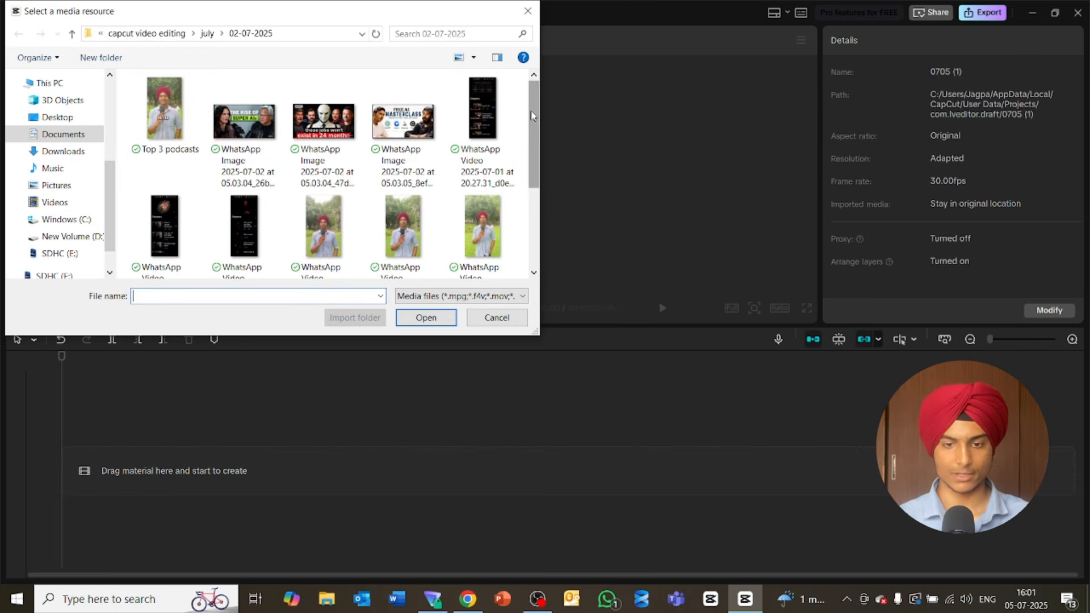
scroll(530, 111, down, 2)
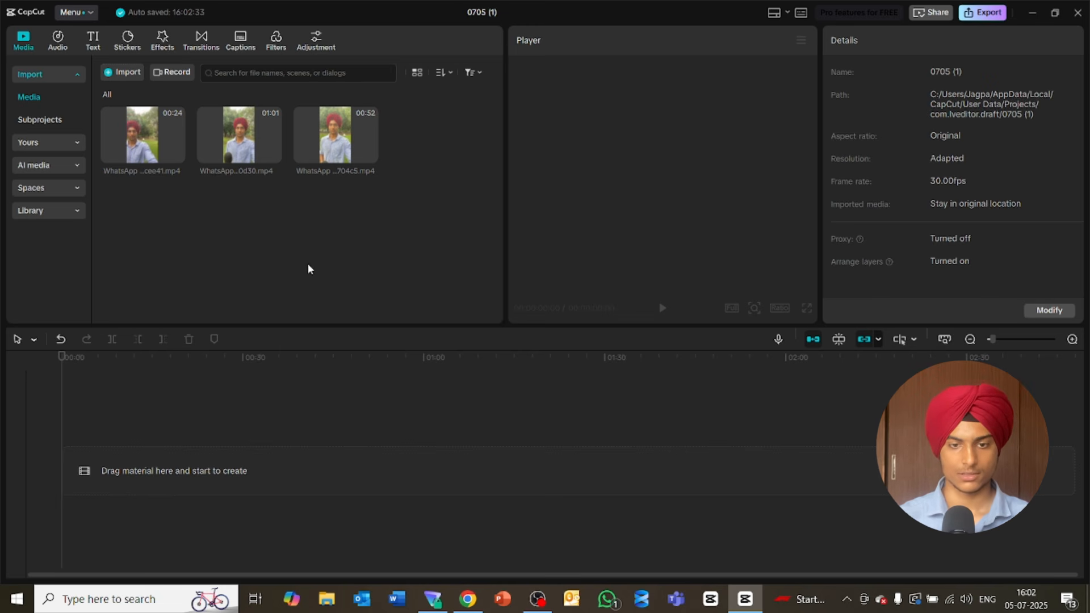
Step: Place the 00:52, 01:01 and 00:24 videos end to end on the timeline in that order
drag(341, 121, 108, 480)
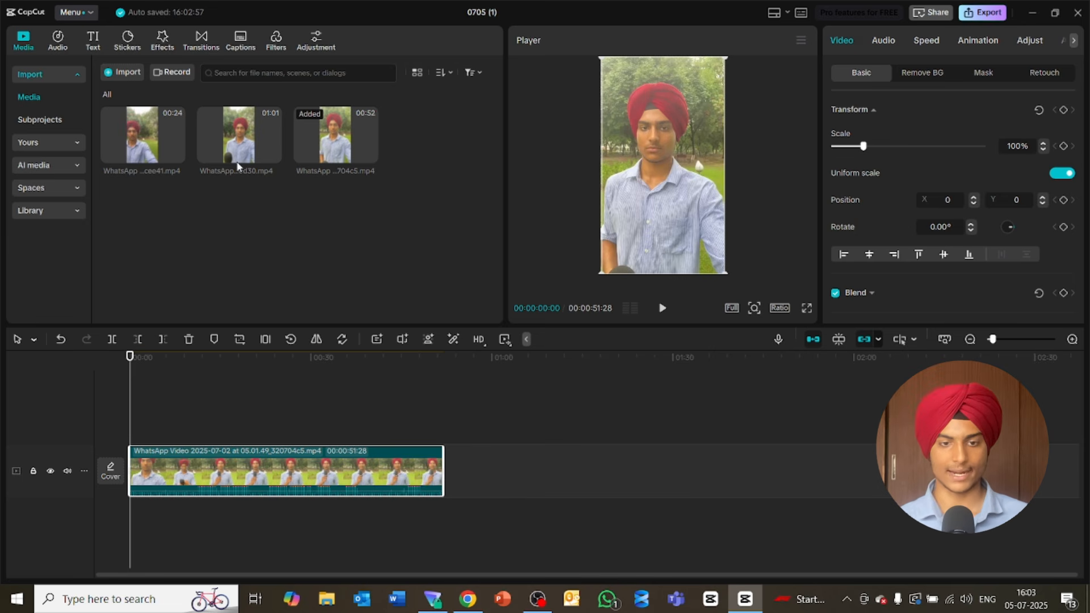
drag(251, 166, 441, 451)
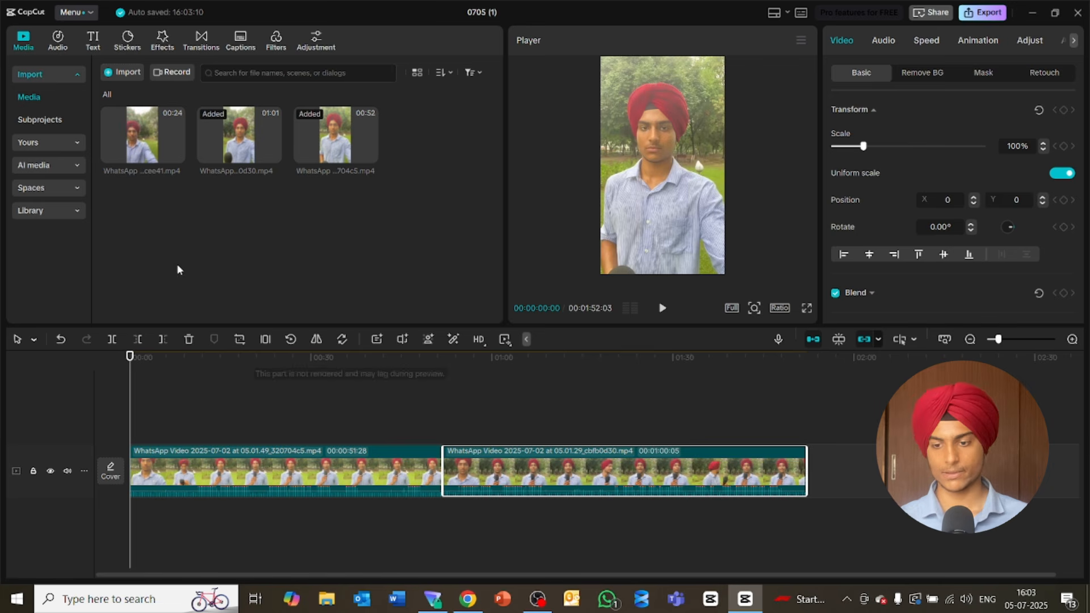
drag(152, 132, 806, 451)
click(760, 234)
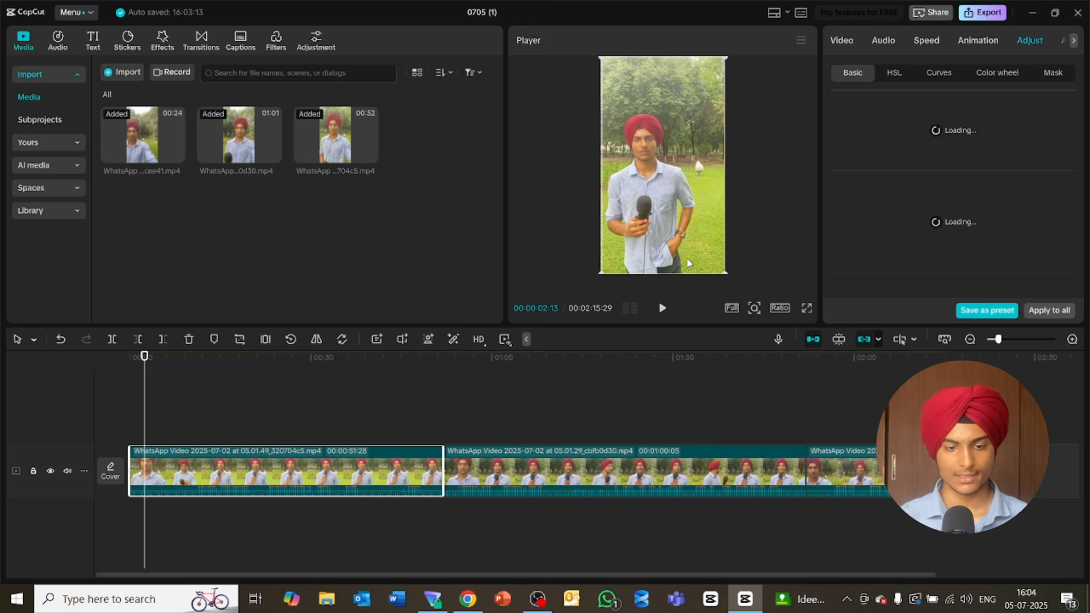
Step: Try to trim the start of the first clip to a length of 00:00:41:00, and undo the trim
key(space)
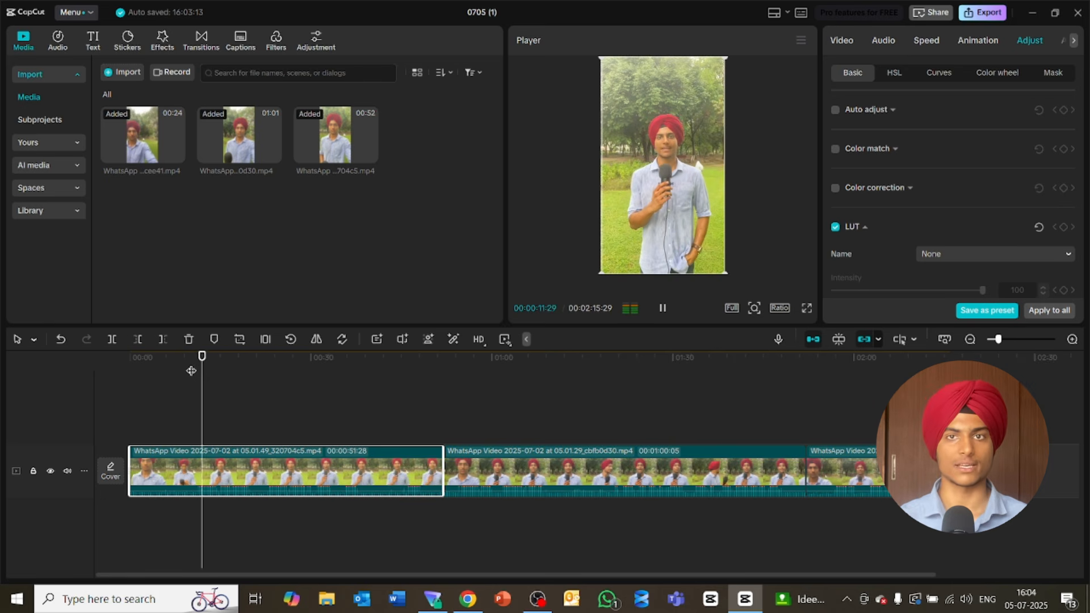
key(space)
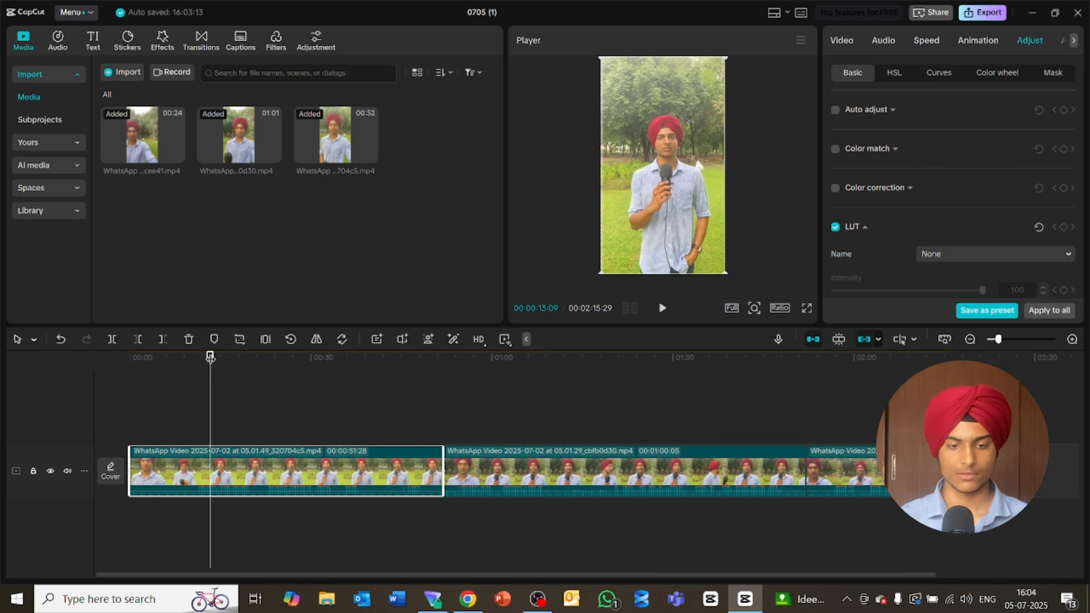
mouse_move(211, 358)
mouse_down()
mouse_move(196, 357)
mouse_move(210, 357)
mouse_up()
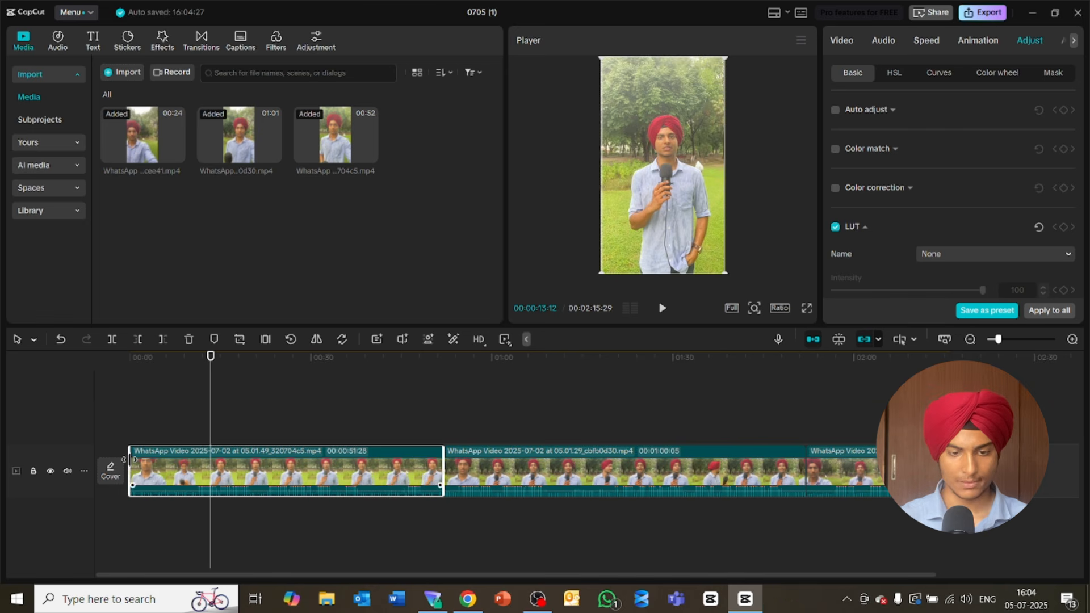
drag(130, 461, 197, 477)
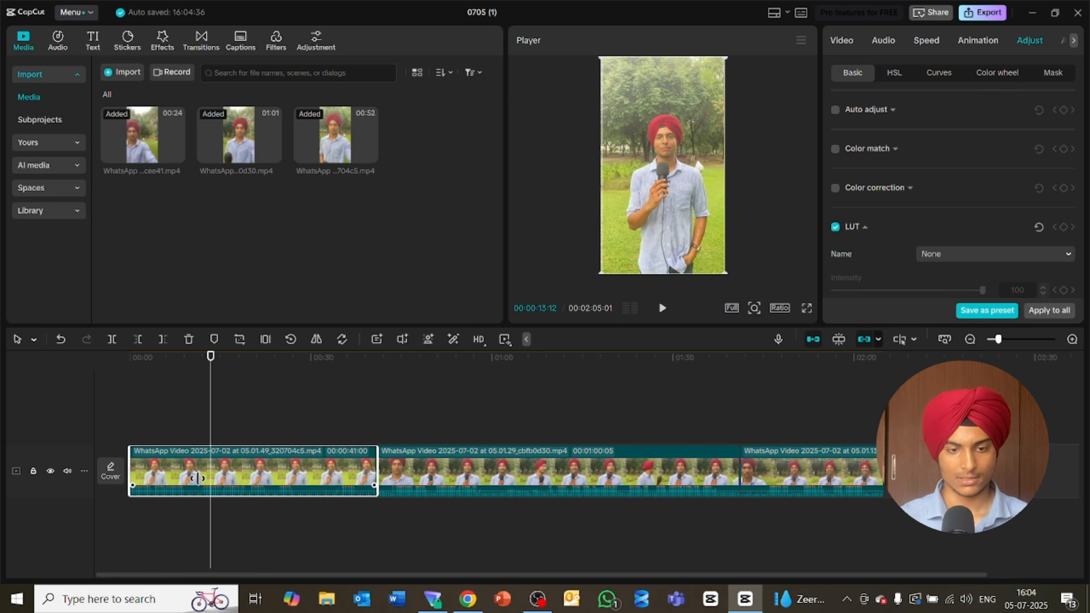
drag(139, 359, 113, 364)
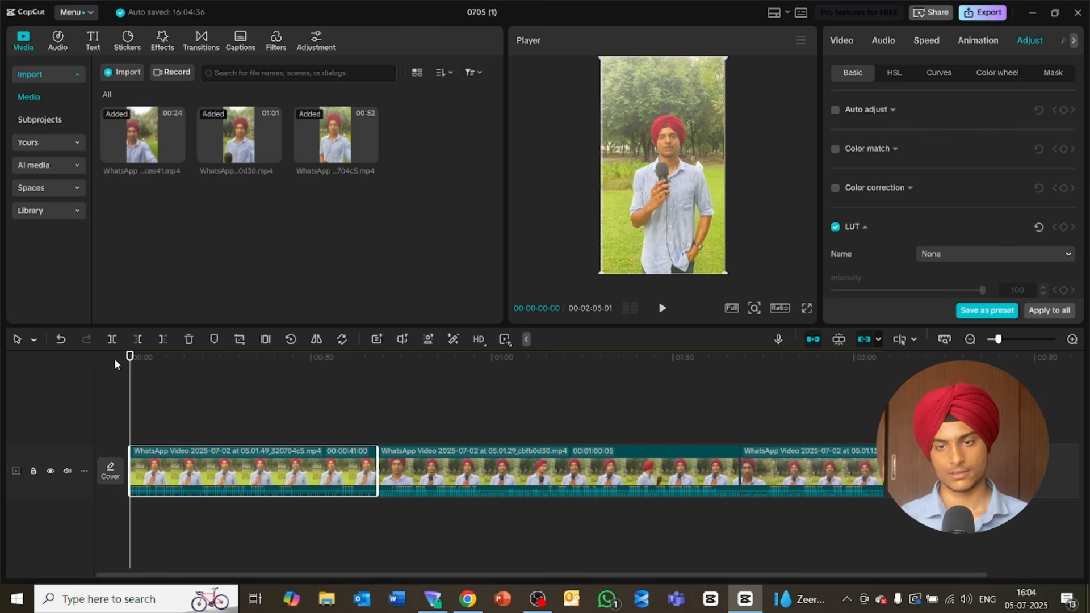
key(space)
key(space)
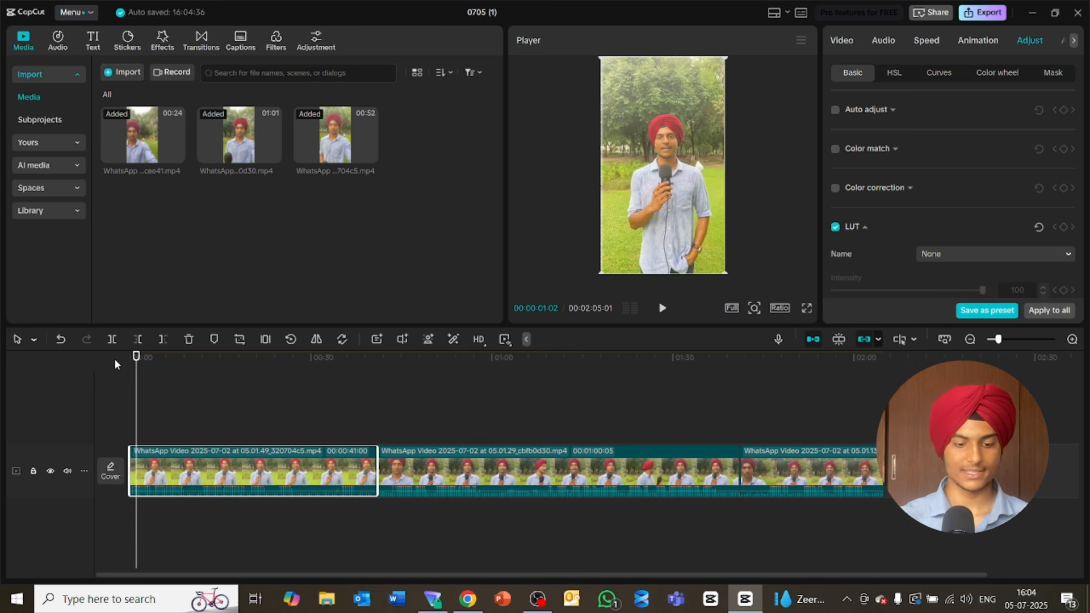
key(ctrl+z)
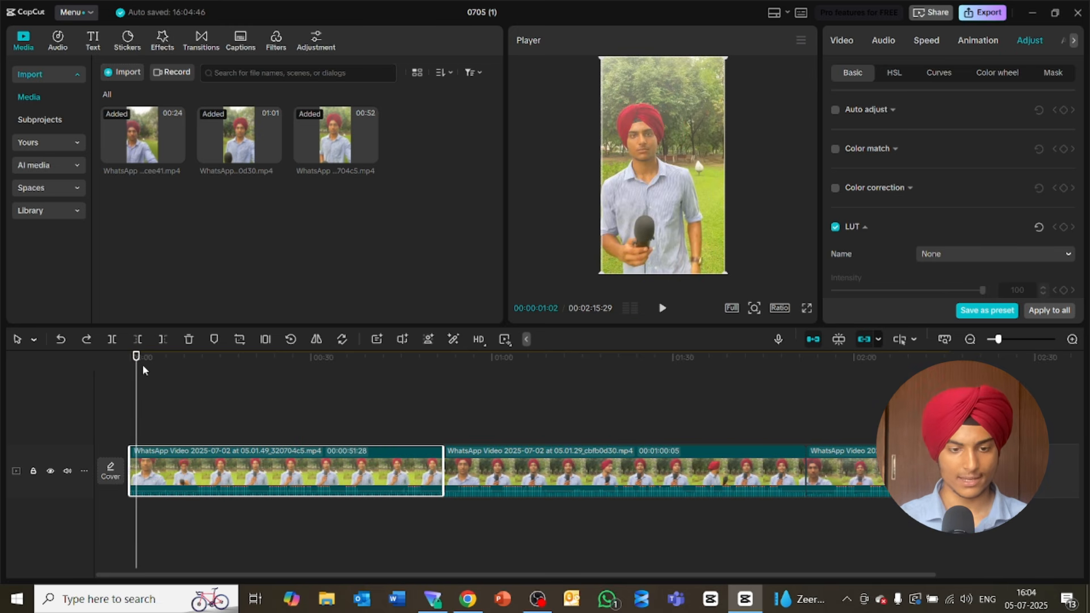
Step: Split the first clip at 00:00:11:00 and delete the part before the cut
drag(143, 366, 197, 410)
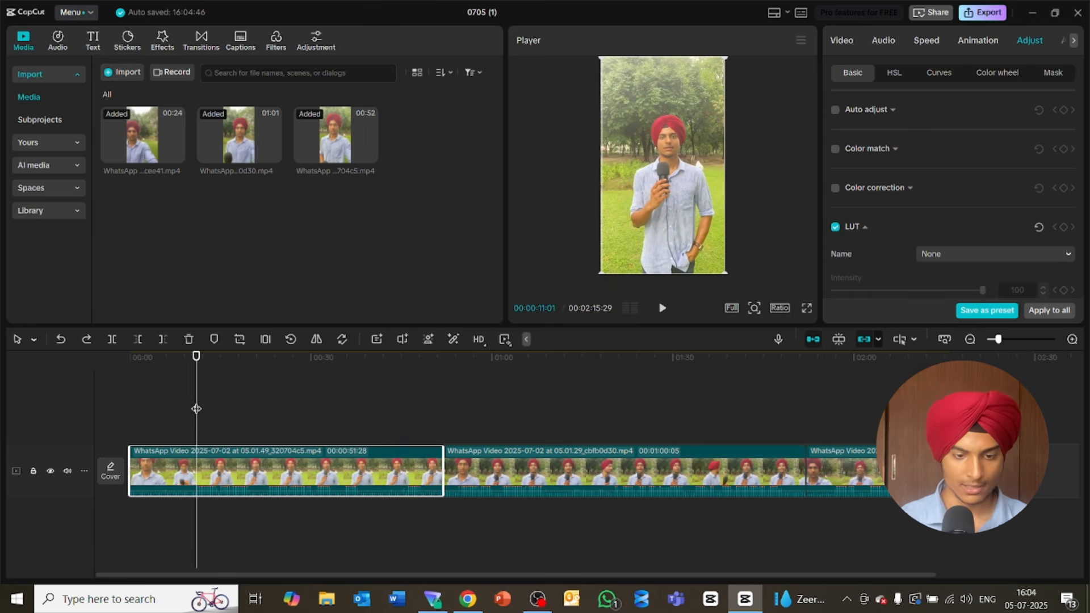
drag(197, 404, 196, 403)
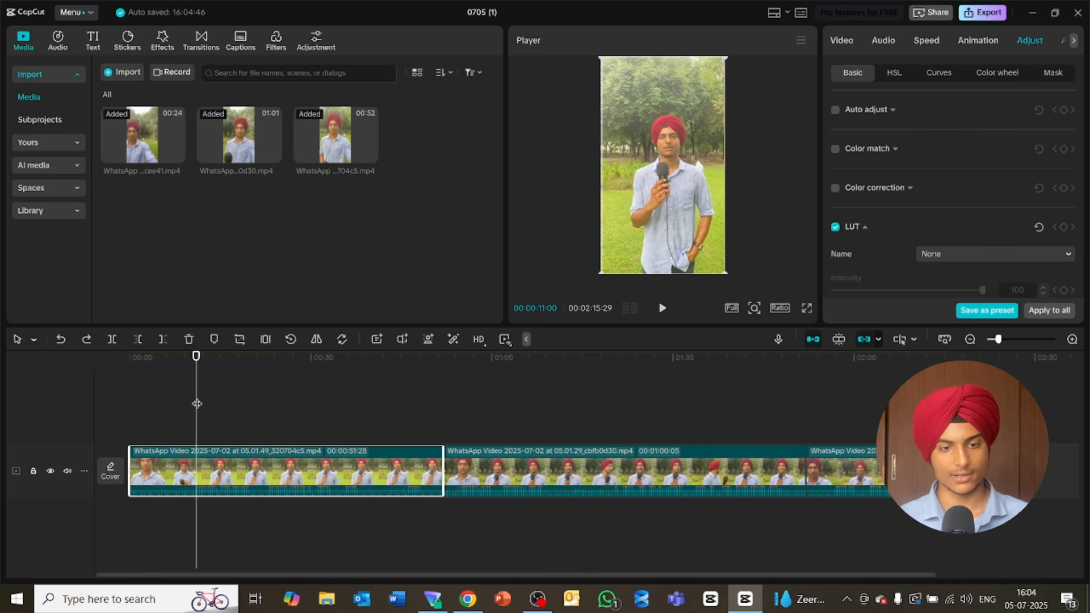
click(112, 340)
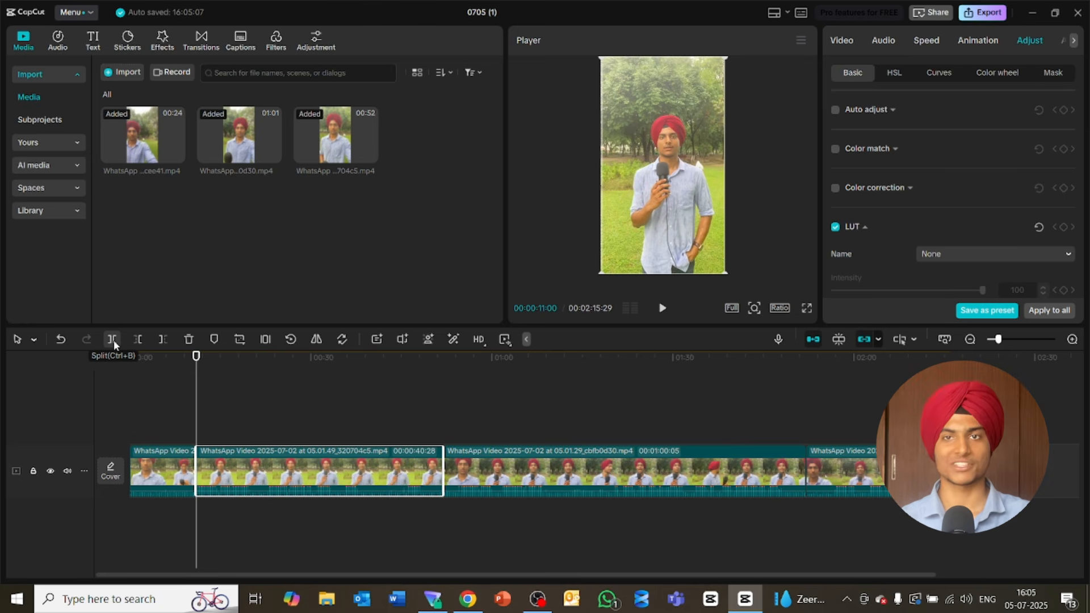
key(ctrl+z)
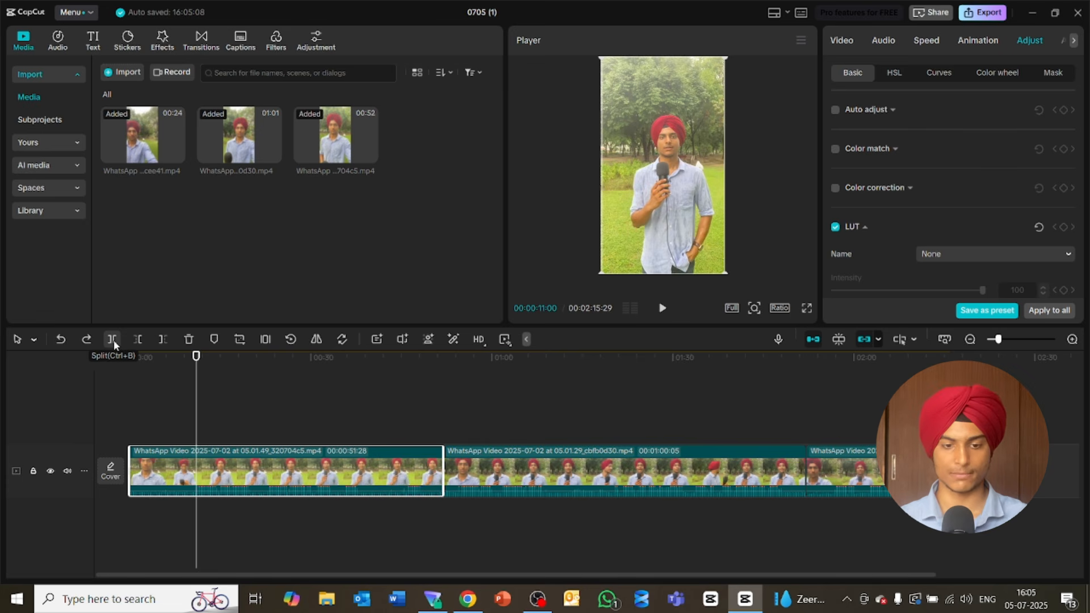
click(112, 340)
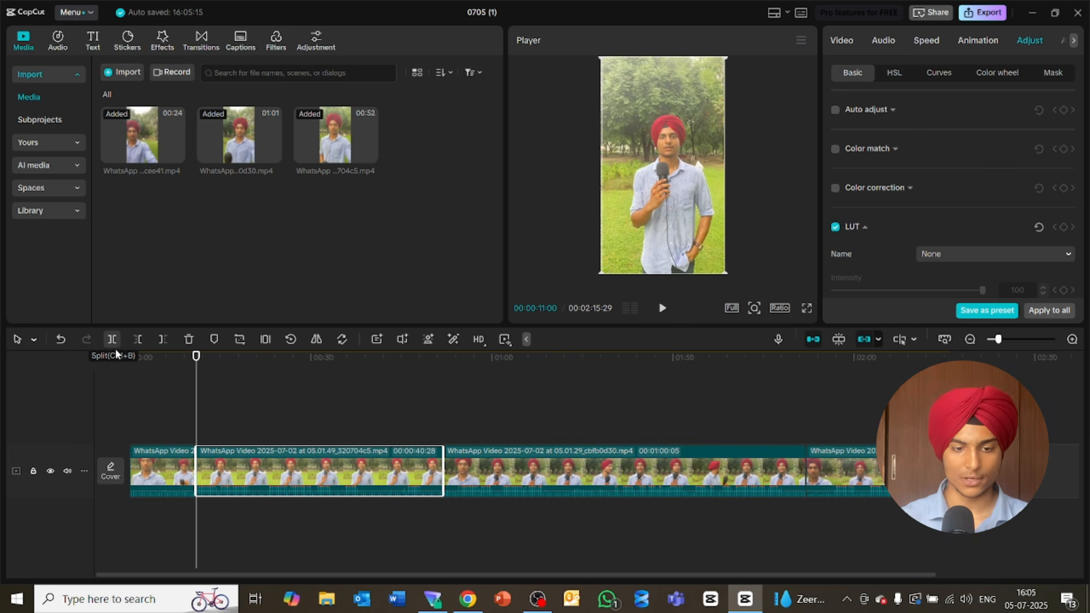
click(162, 453)
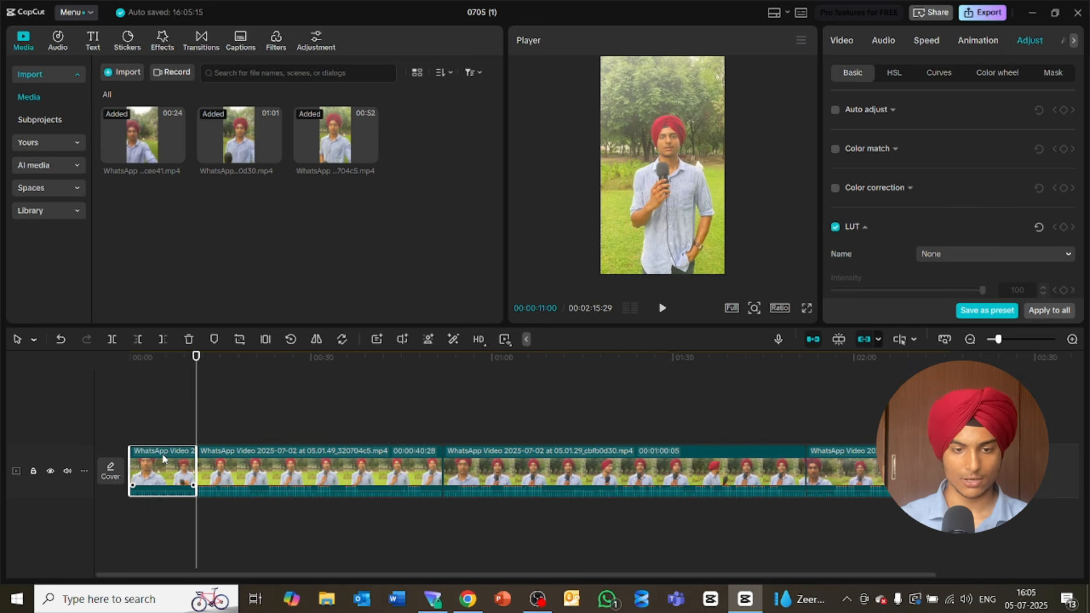
key(Delete)
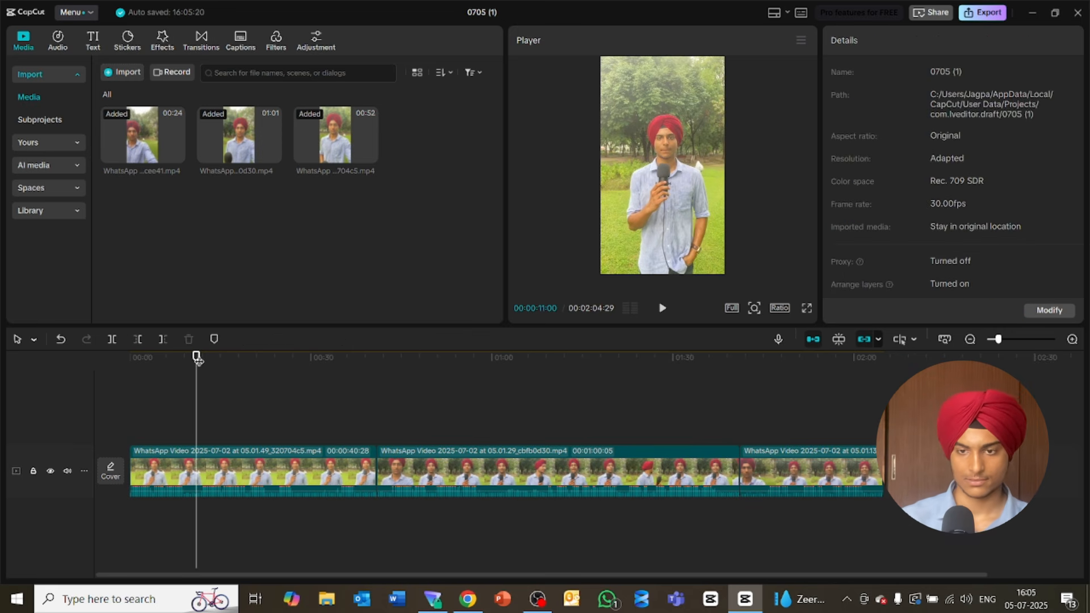
Step: Play the shortened first clip to find the next unwanted part, split it at 00:00:11:21 and delete the portion before the cut
key(Up)
key(space)
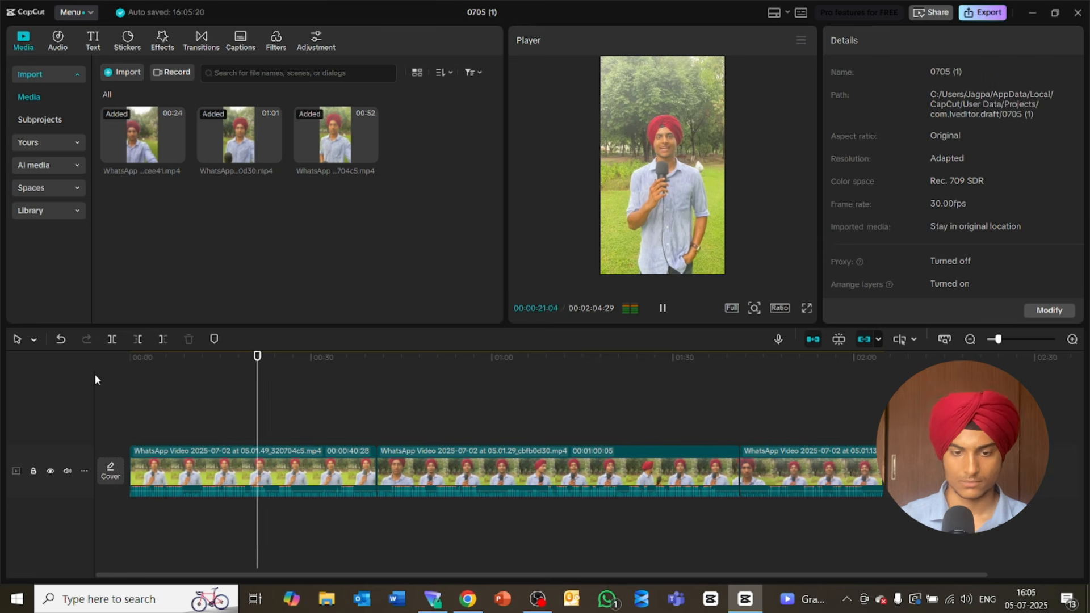
key(space)
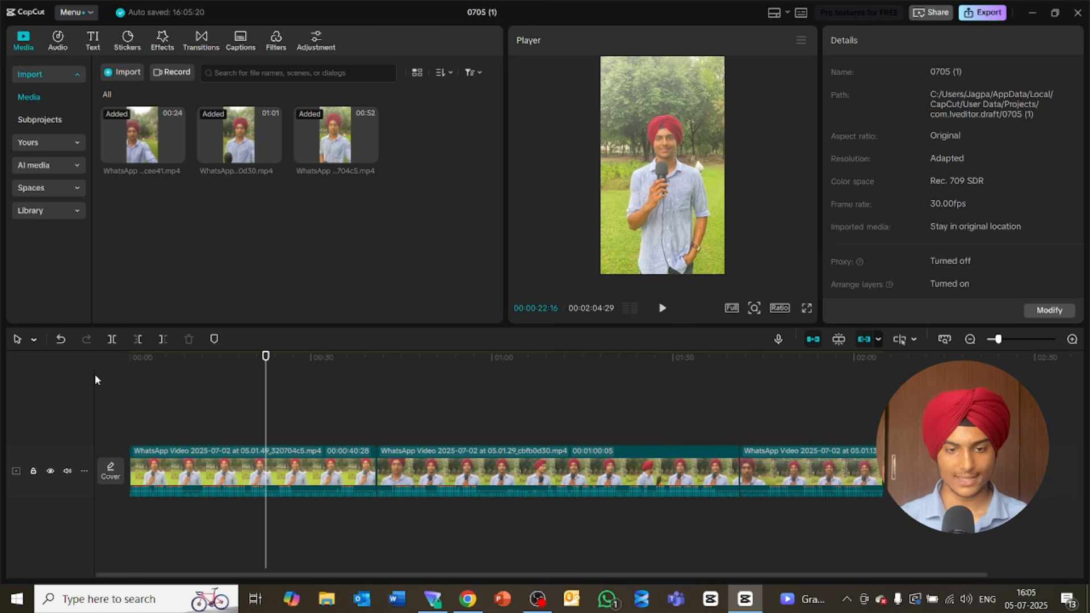
drag(265, 356, 177, 357)
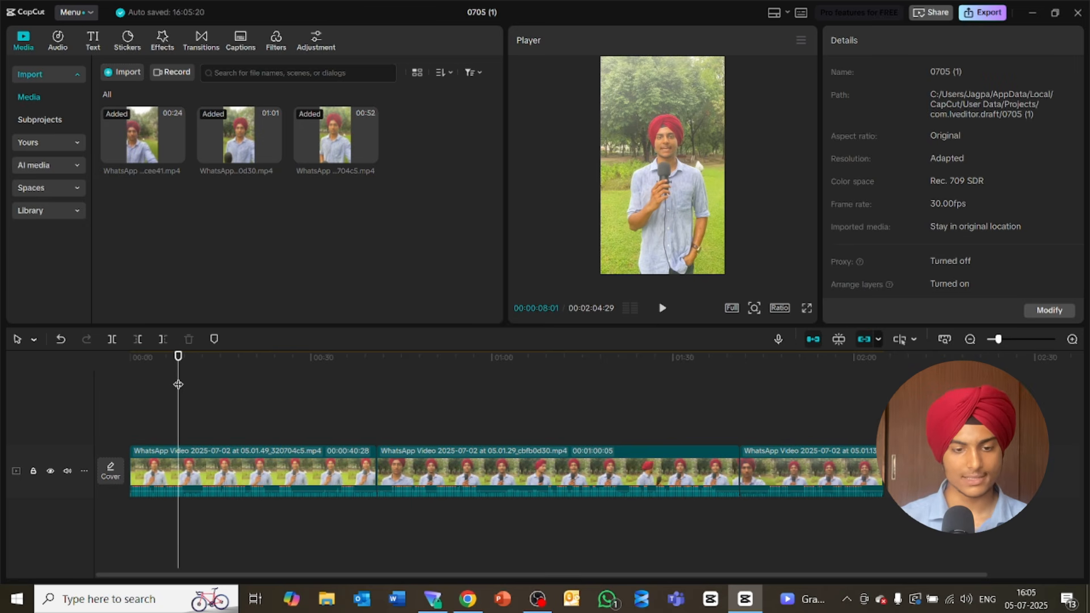
drag(178, 364, 195, 425)
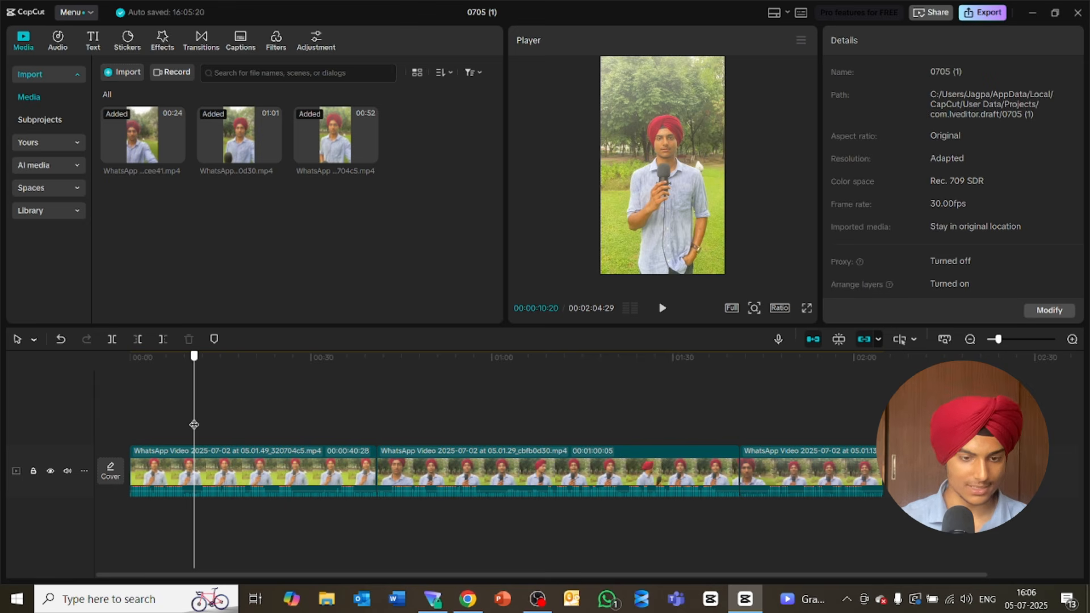
drag(194, 425, 201, 436)
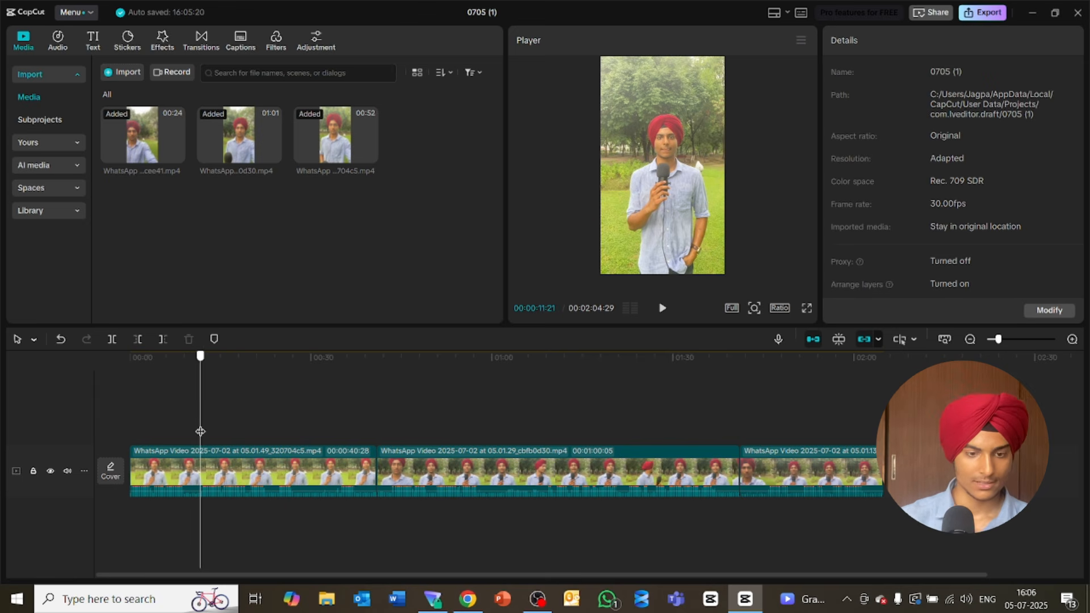
click(196, 461)
key(ctrl+b)
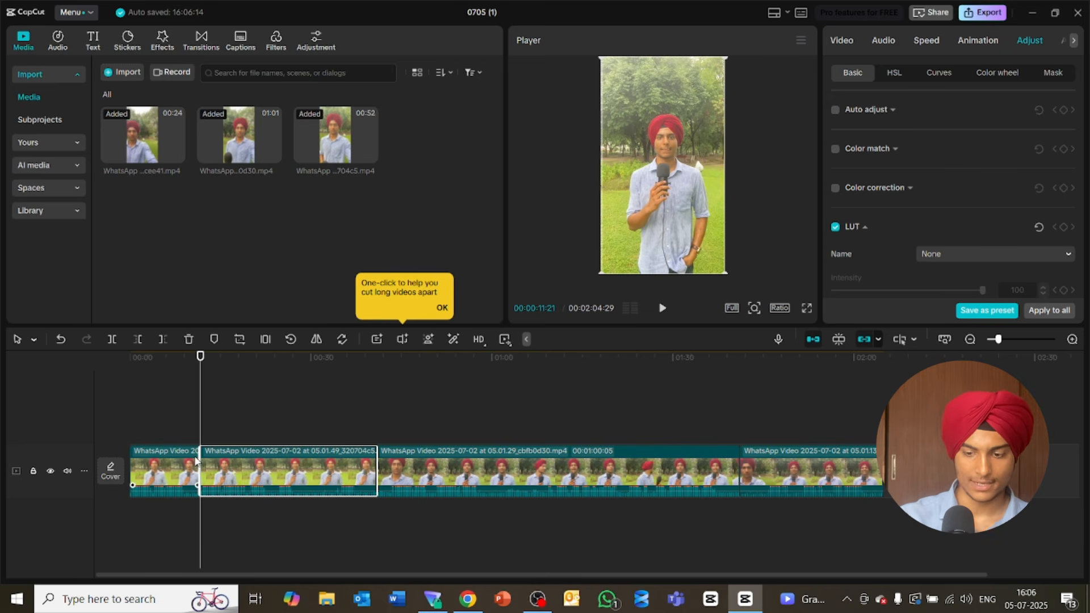
click(184, 462)
key(Delete)
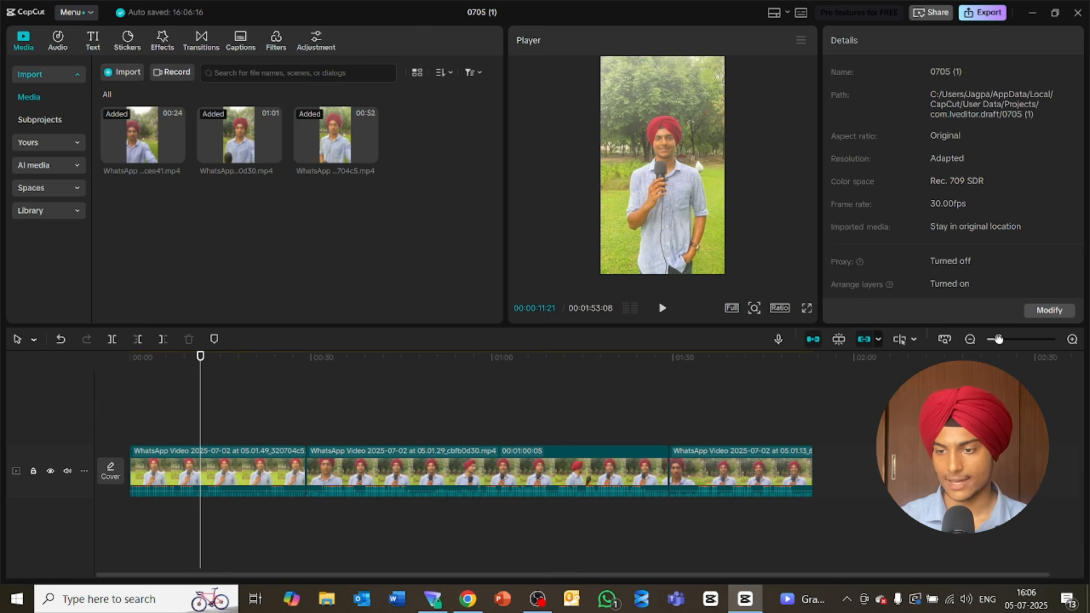
Step: Split the first clip at 00:00:00:11 and delete the tiny opening piece
drag(998, 339, 1009, 339)
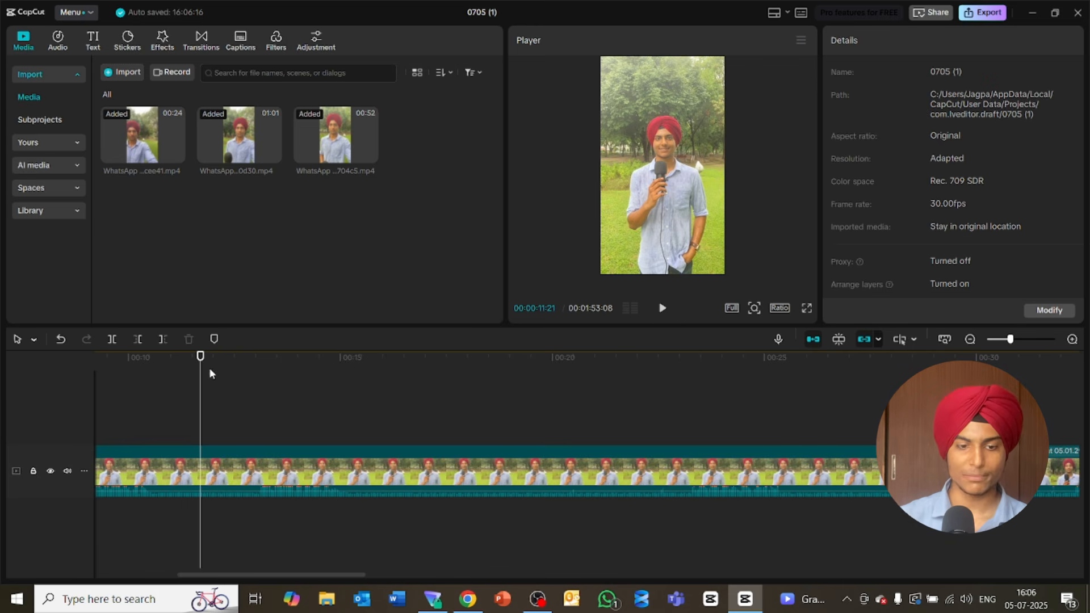
drag(201, 370, 1, 424)
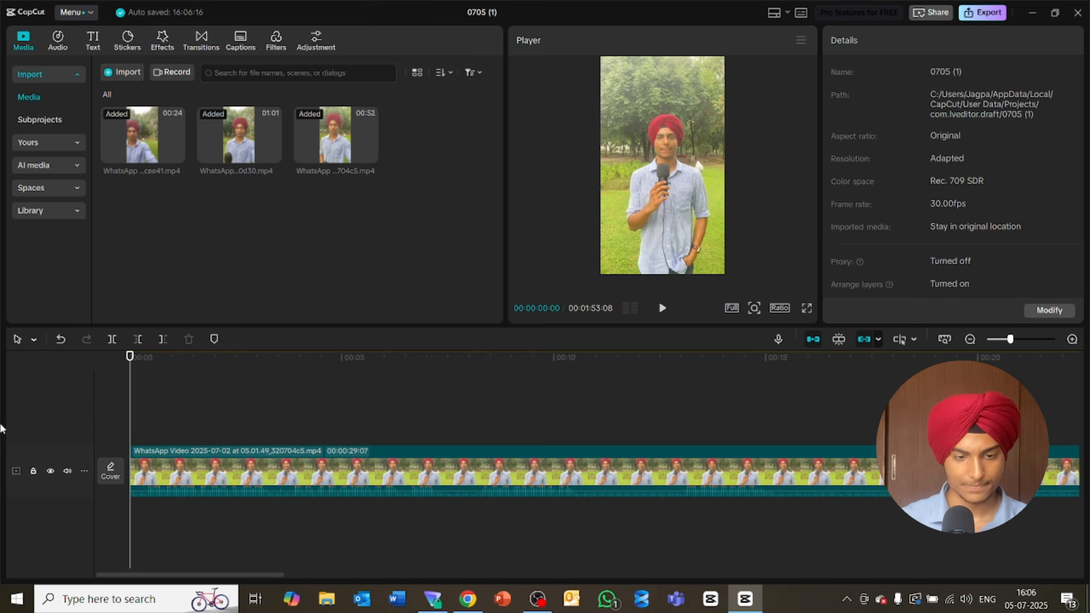
key(space)
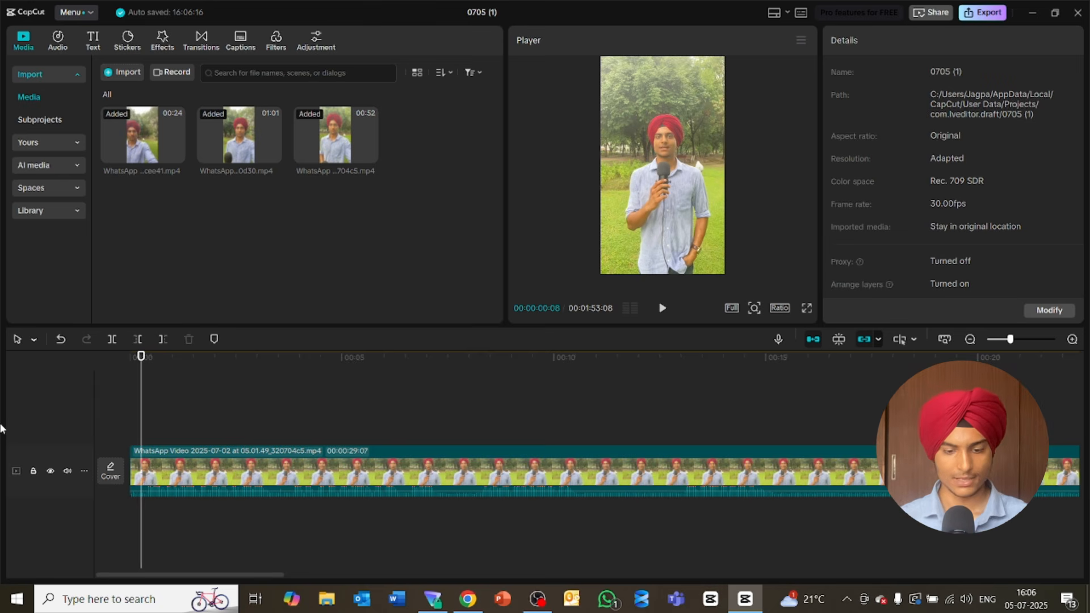
key(ctrl+b)
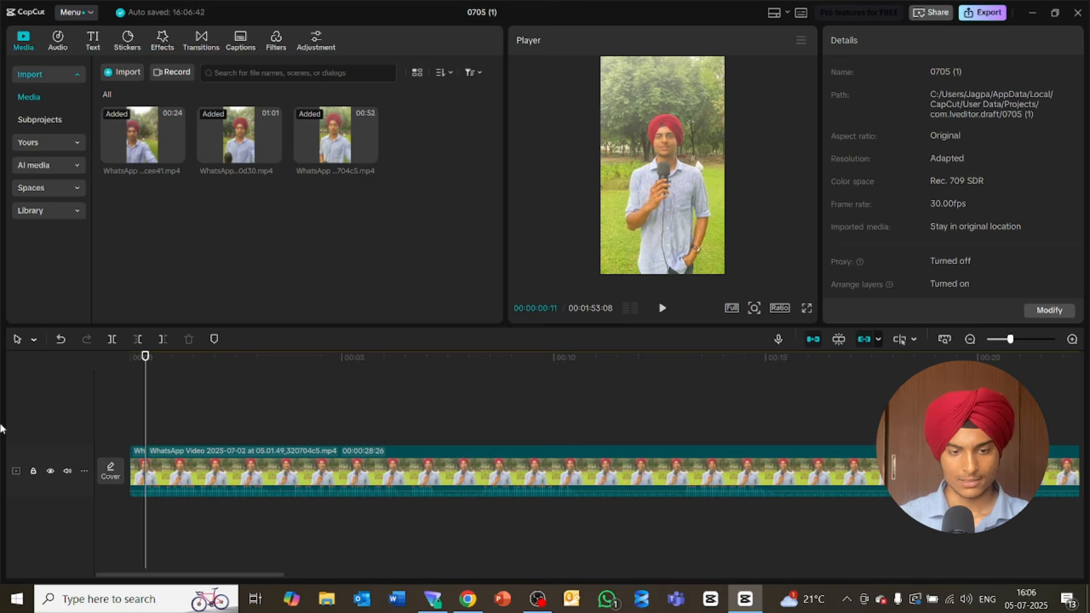
click(133, 469)
key(Delete)
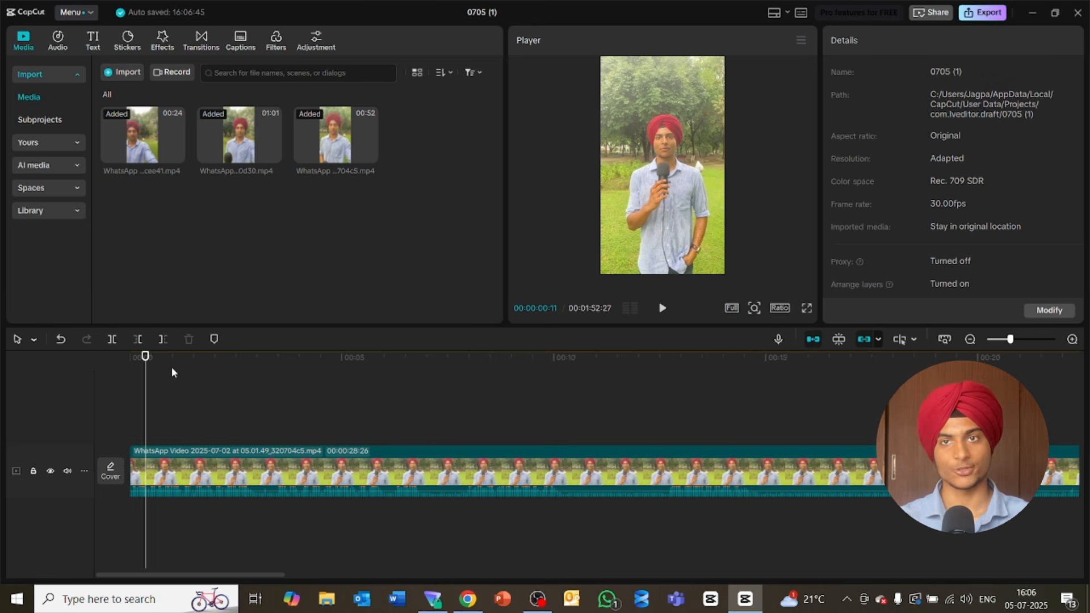
Step: Split the first clip just before 00:00:03:00 and at 00:00:03:13, and delete the short section between the cuts
key(space)
key(space)
key(ctrl+b)
key(space)
key(space)
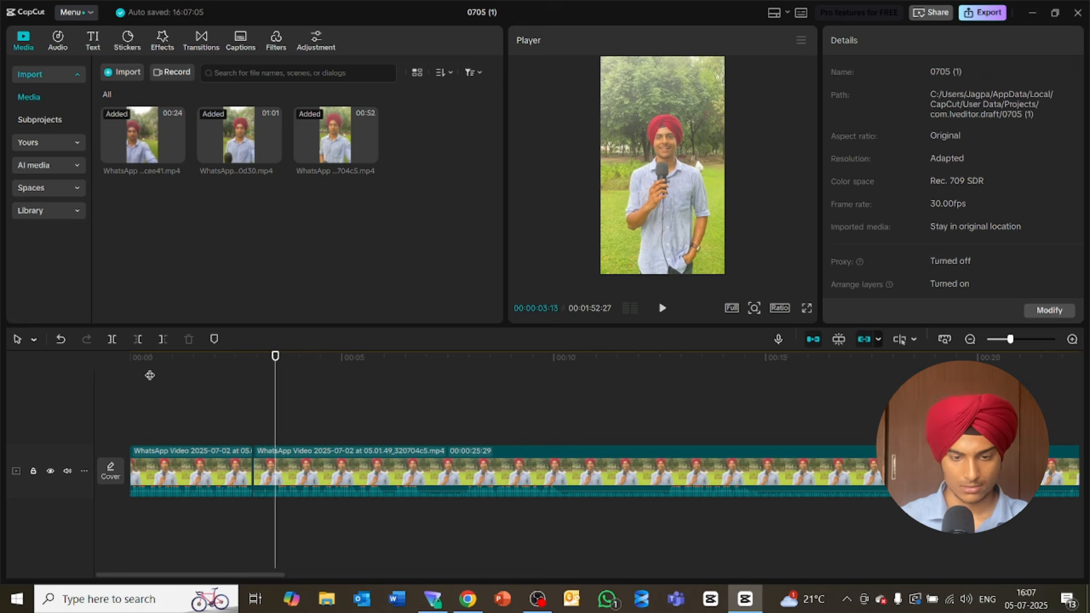
key(ctrl+b)
click(265, 471)
key(Delete)
Step: Make further splits starting at about 5 seconds on the timeline and delete the unwanted sections following the second segment
key(ctrl+b)
key(ctrl+b)
click(365, 454)
key(Delete)
key(ctrl+b)
click(382, 456)
key(Delete)
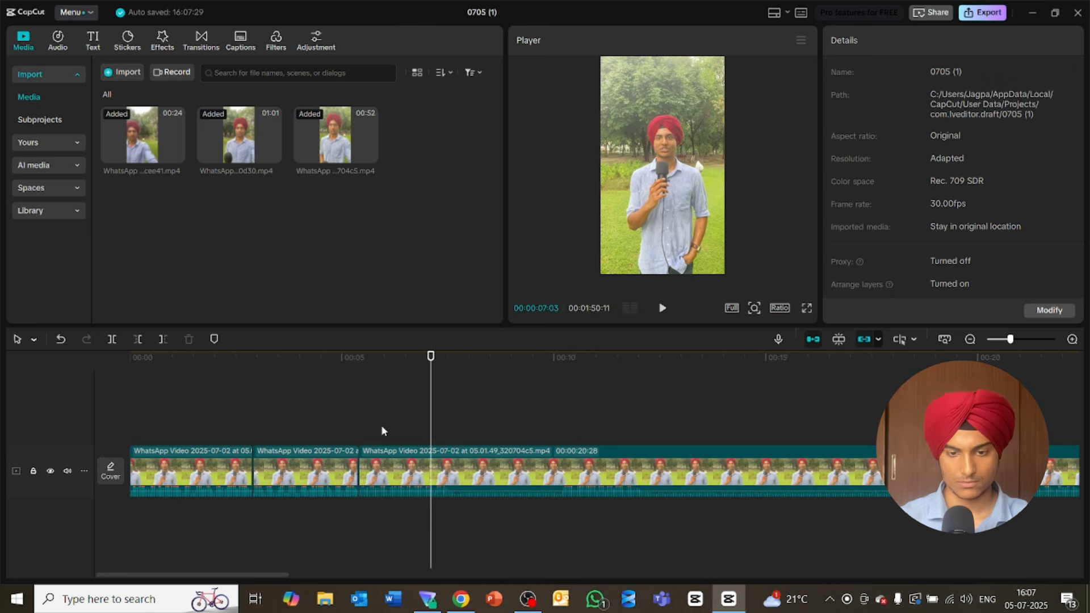
Step: Cut out the section from about 7.5 to 10 seconds, and play the edited timeline from the start
key(ctrl+b)
key(space)
key(ctrl+b)
click(503, 462)
key(Delete)
drag(559, 356, 4, 417)
key(space)
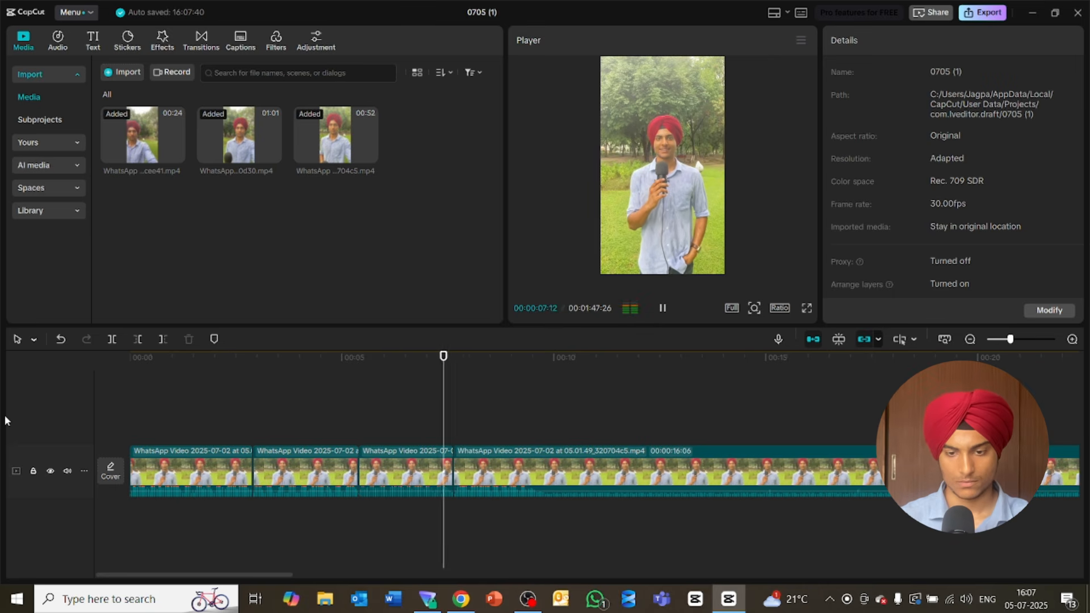
Step: Split the first video at about 9.8 seconds on the timeline and delete the rest of it after the cut
key(space)
key(ctrl+b)
key(space)
click(729, 474)
key(Delete)
Step: Split the second video at 00:00:12:29 and delete its opening piece
click(547, 365)
key(space)
key(space)
key(ctrl+b)
click(586, 462)
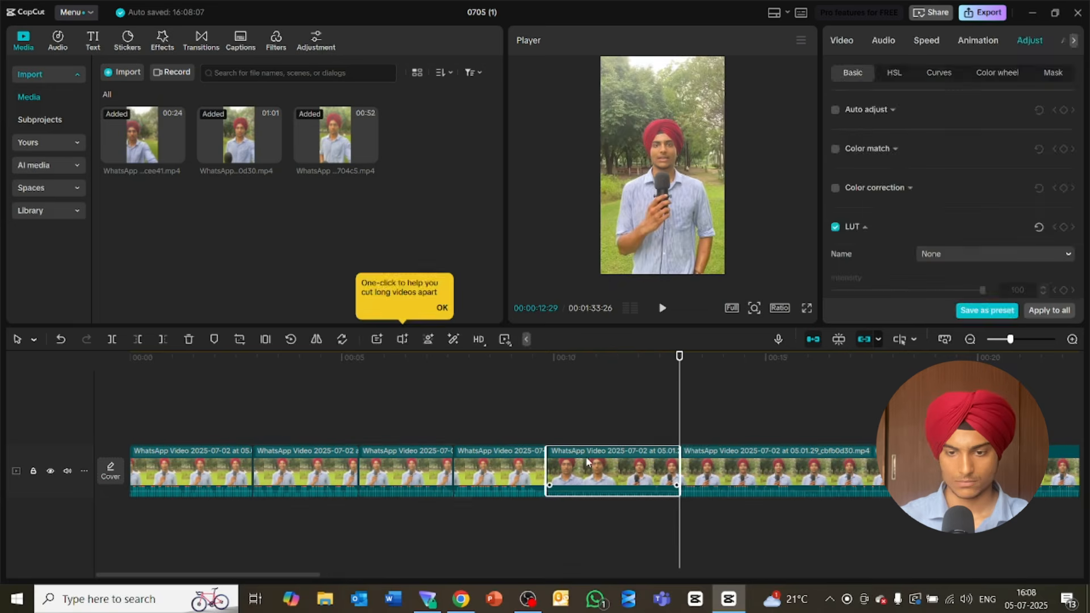
key(Delete)
Step: Split the second video at about 15 seconds and again shortly after, and delete the short section between the cuts
key(space)
key(space)
key(ctrl+b)
key(space)
key(space)
key(ctrl+b)
click(796, 464)
key(Delete)
Step: Split the second video at 00:00:53:16 and delete the long section from about 21.5 seconds up to that cut
click(725, 367)
key(space)
key(space)
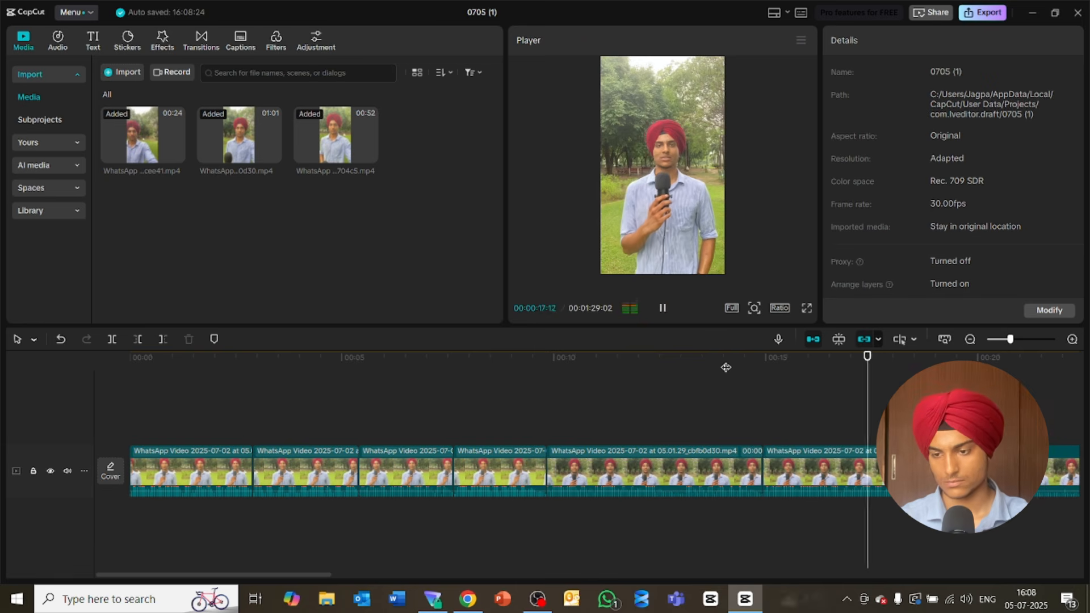
scroll(726, 367, down, 3)
key(space)
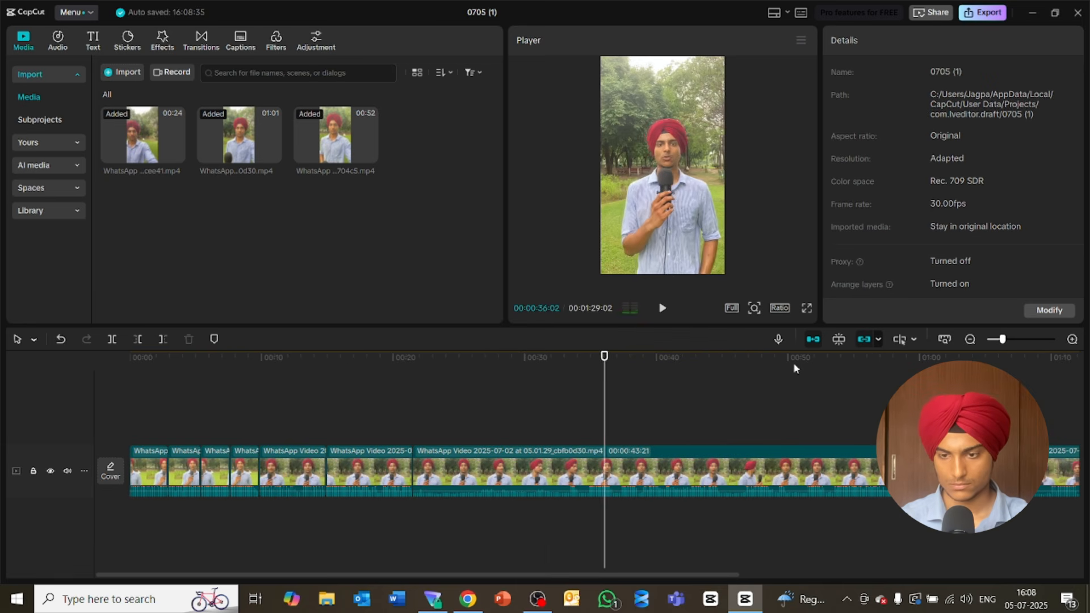
key(space)
mouse_move(1002, 339)
mouse_down()
mouse_move(1026, 340)
mouse_move(1003, 340)
mouse_up()
click(844, 361)
key(ctrl+b)
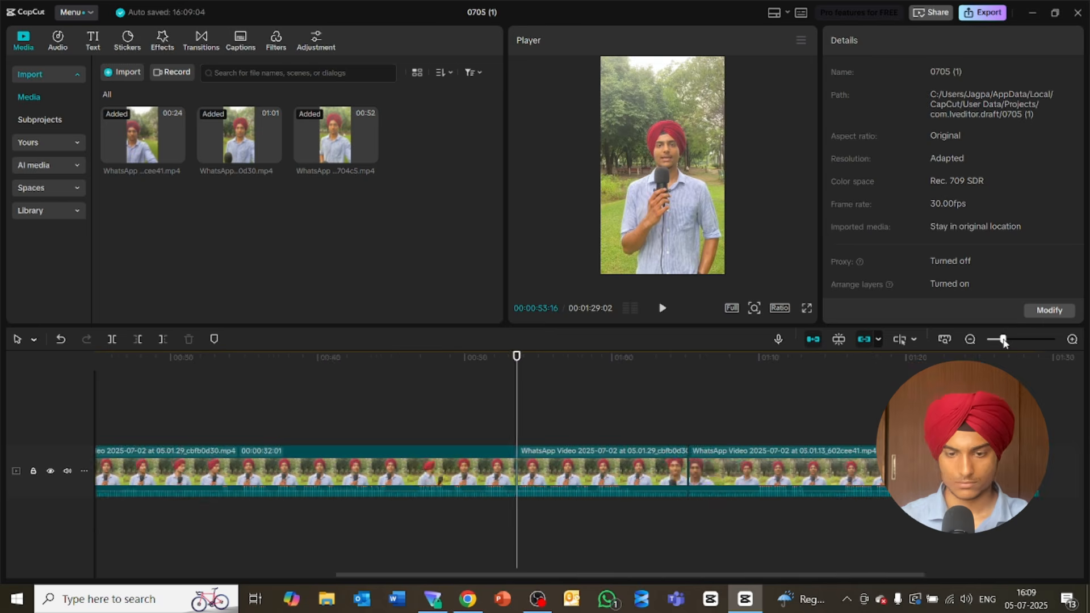
click(454, 472)
key(Delete)
Step: Split the second video at about 24.8 seconds and slightly further on, and delete the short section between the cuts
click(337, 363)
scroll(337, 364, up, 3)
key(space)
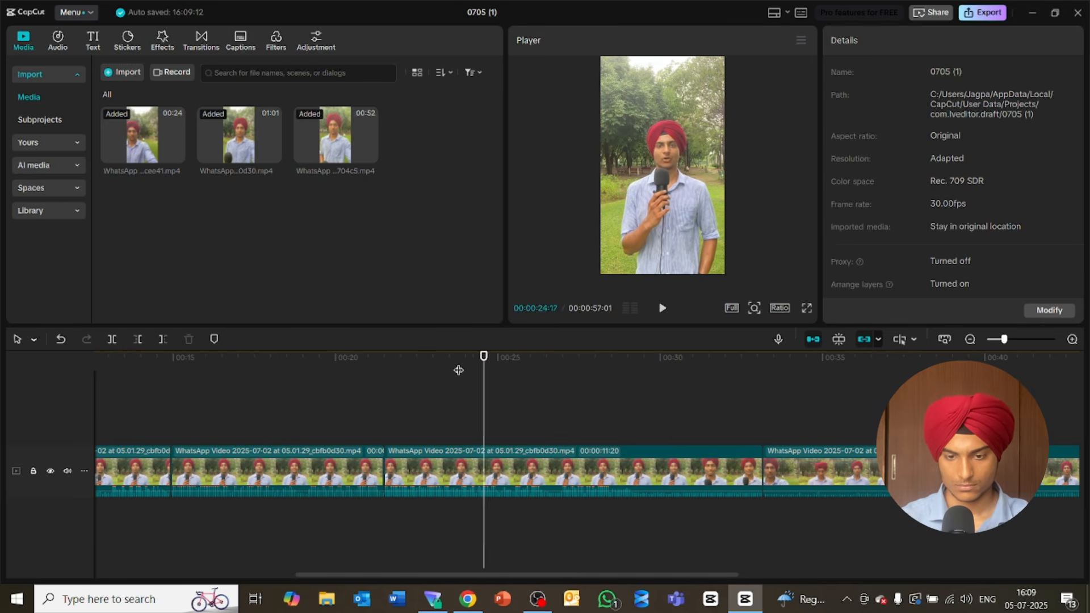
key(ctrl+b)
key(space)
key(space)
key(ctrl+b)
click(502, 472)
key(Delete)
Step: Play across the new join, split just before it at about 24.7 seconds, and delete the tiny leftover piece
click(450, 361)
key(space)
key(space)
scroll(277, 355, up, 3)
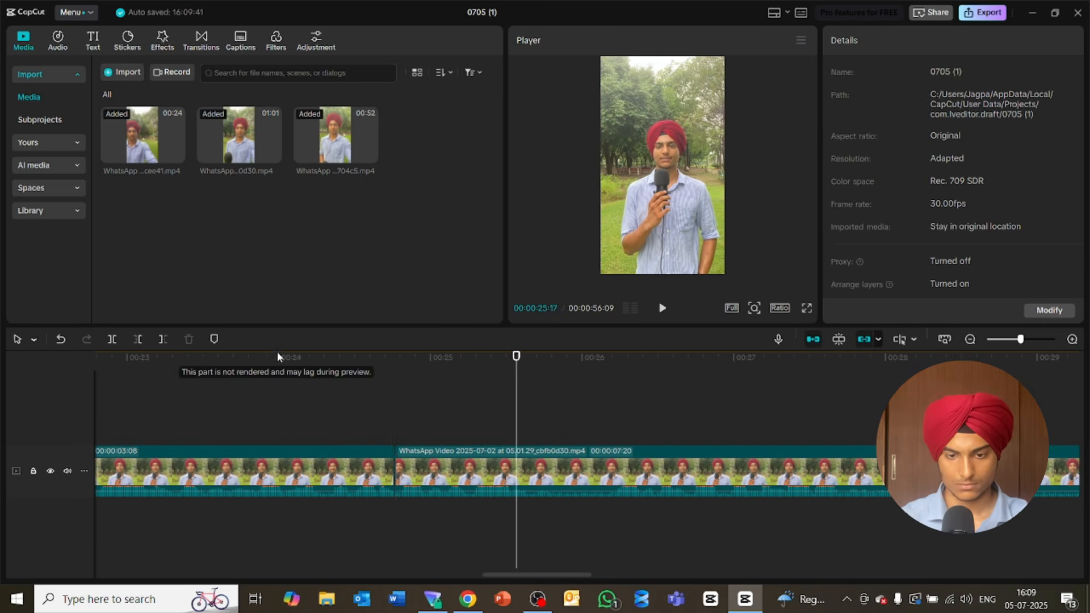
click(379, 363)
key(ctrl+b)
click(387, 472)
key(Delete)
Step: Split the segment at about 25.4 seconds and a little further on, and delete the pause between the cuts
click(311, 362)
key(space)
key(space)
key(Left)
key(Left)
key(Left)
key(Left)
key(Left)
key(Left)
key(Left)
key(Left)
key(Left)
key(ctrl+b)
key(space)
key(space)
key(ctrl+b)
click(547, 472)
key(Delete)
Step: Split the second video at about 27.5 seconds and delete the rest of it up to the third video
click(390, 364)
key(space)
key(space)
key(ctrl+b)
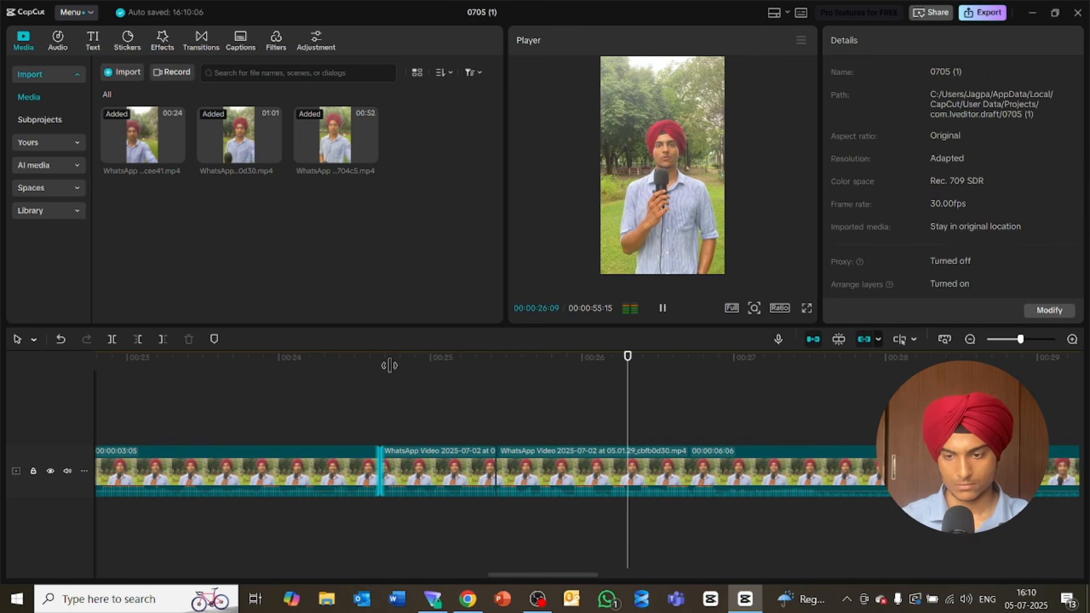
key(Delete)
Step: Play the edited timeline from the start to check the cuts made so far
drag(819, 356, 1, 440)
drag(1019, 340, 1010, 339)
key(space)
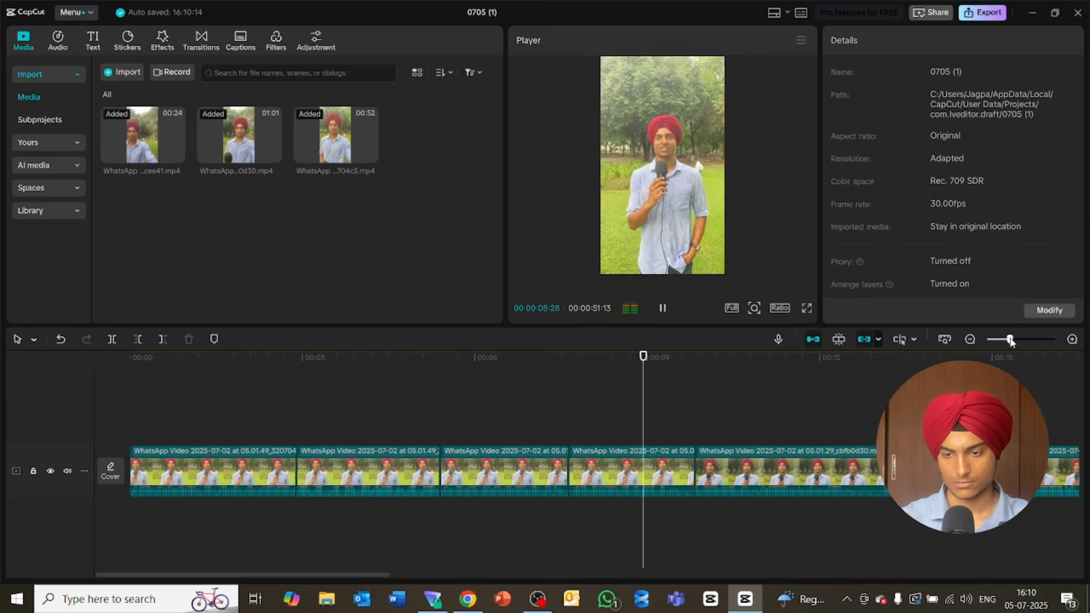
key(space)
key(space)
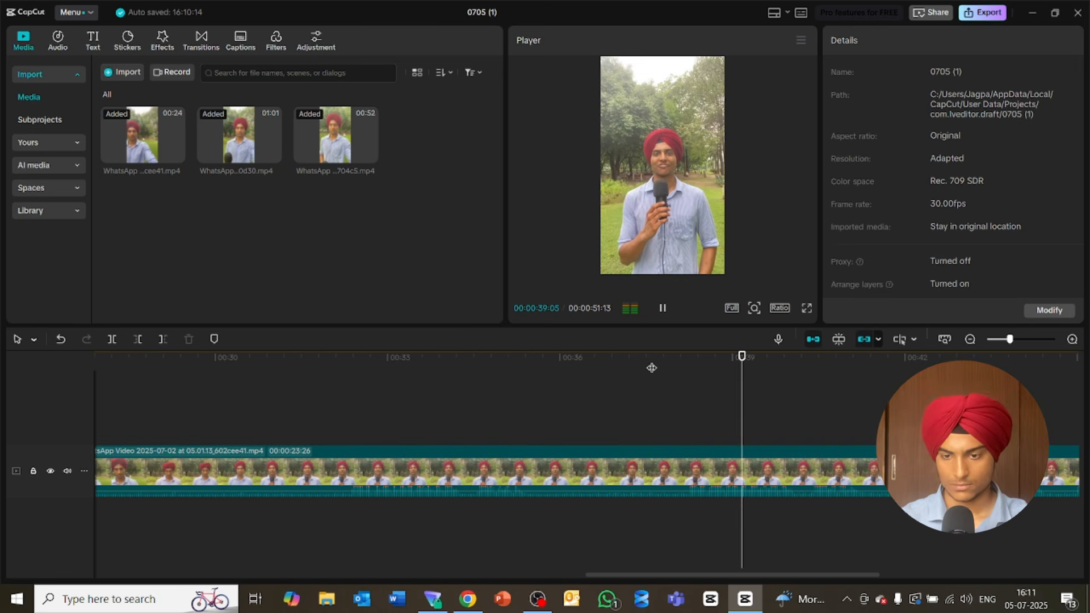
Step: Play through the third video and cut out its unwanted sections, including its opening
key(space)
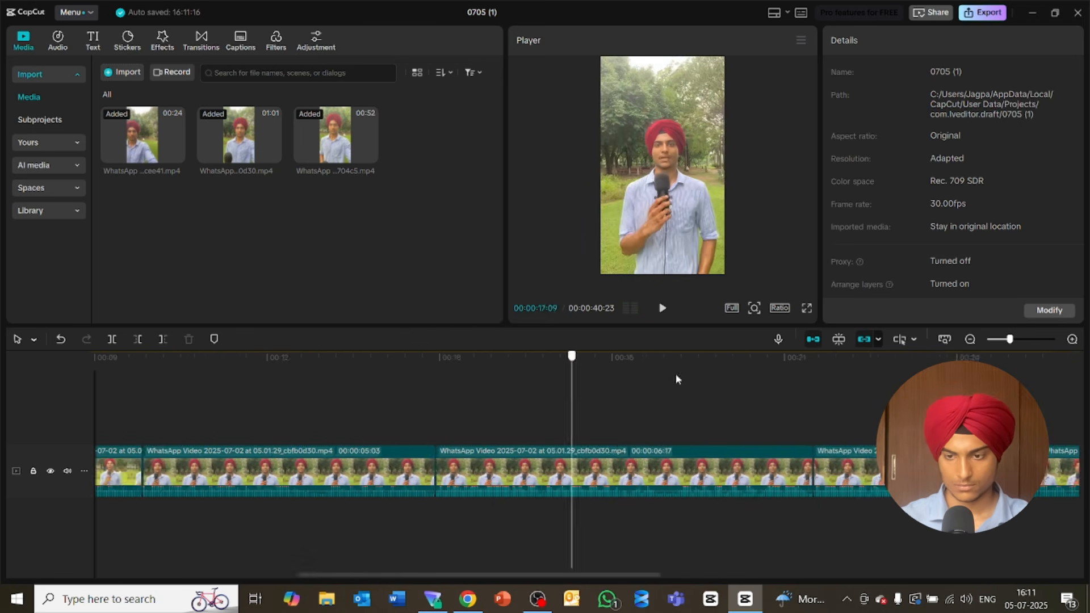
key(space)
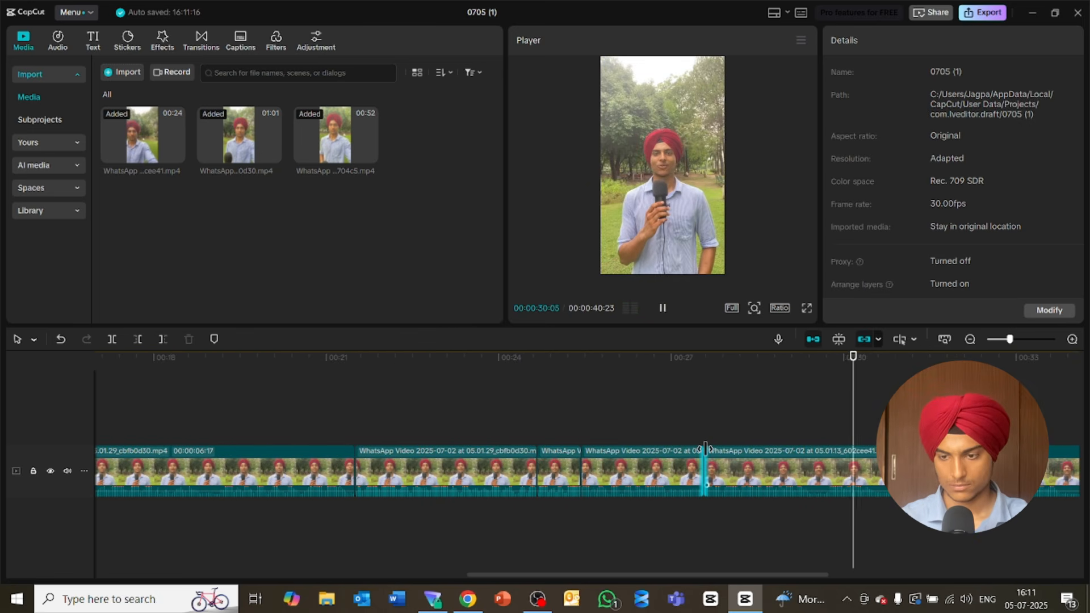
key(space)
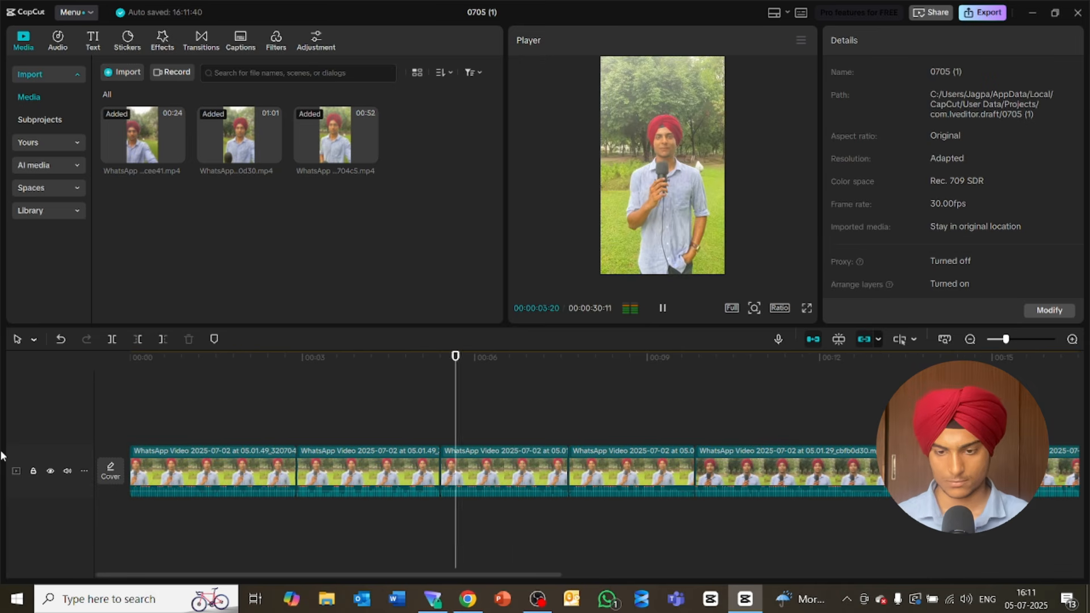
Step: Review the timeline and delete the short section ending at 00:00:19:01
key(space)
key(space)
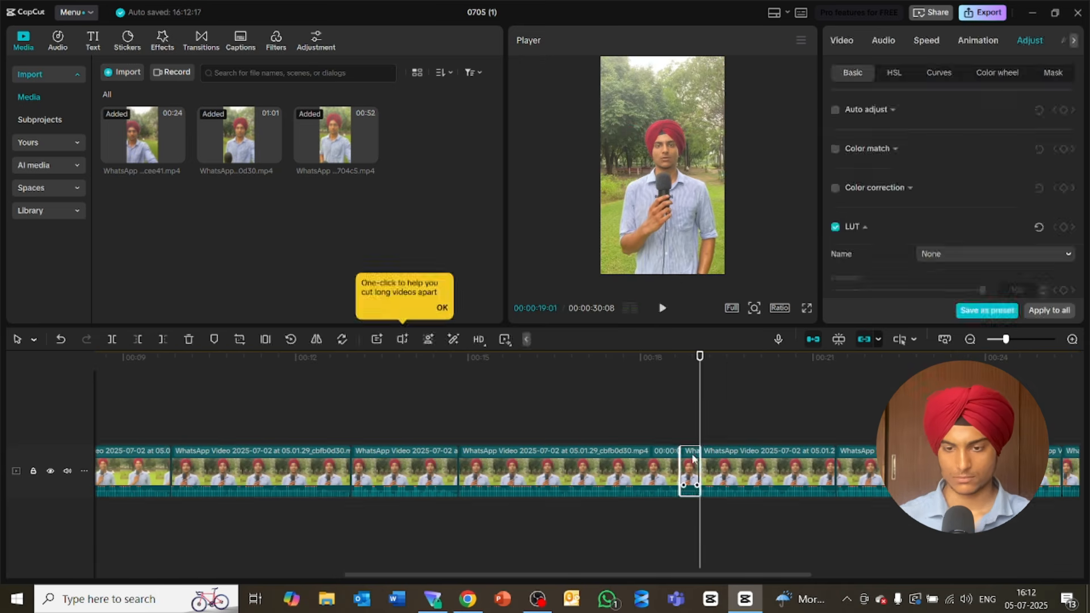
key(space)
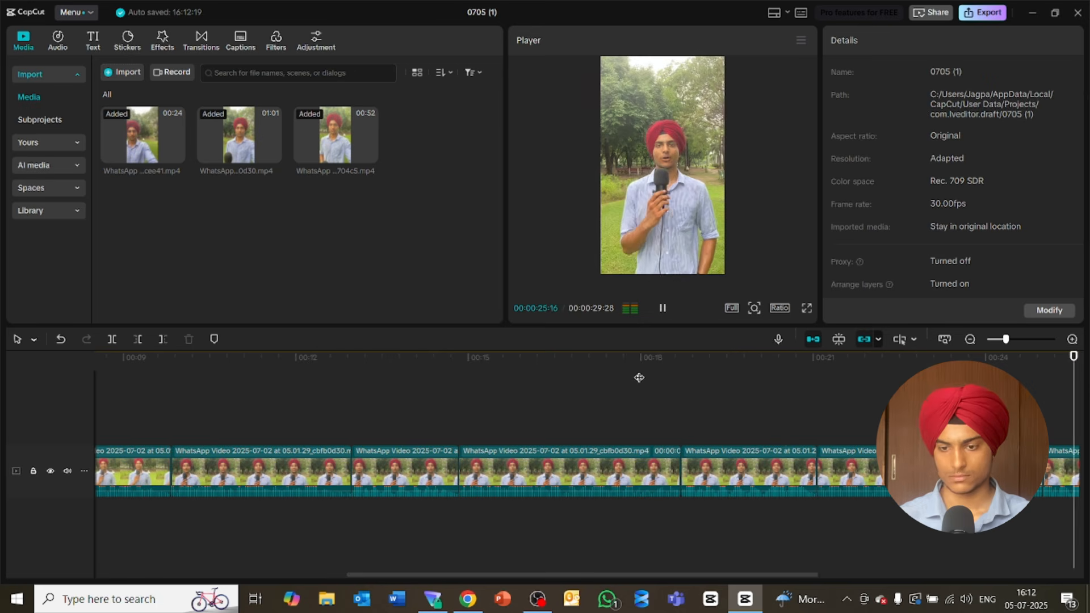
Step: Play the whole edited timeline from the start to the end and return the playhead to the start
drag(819, 369, 95, 305)
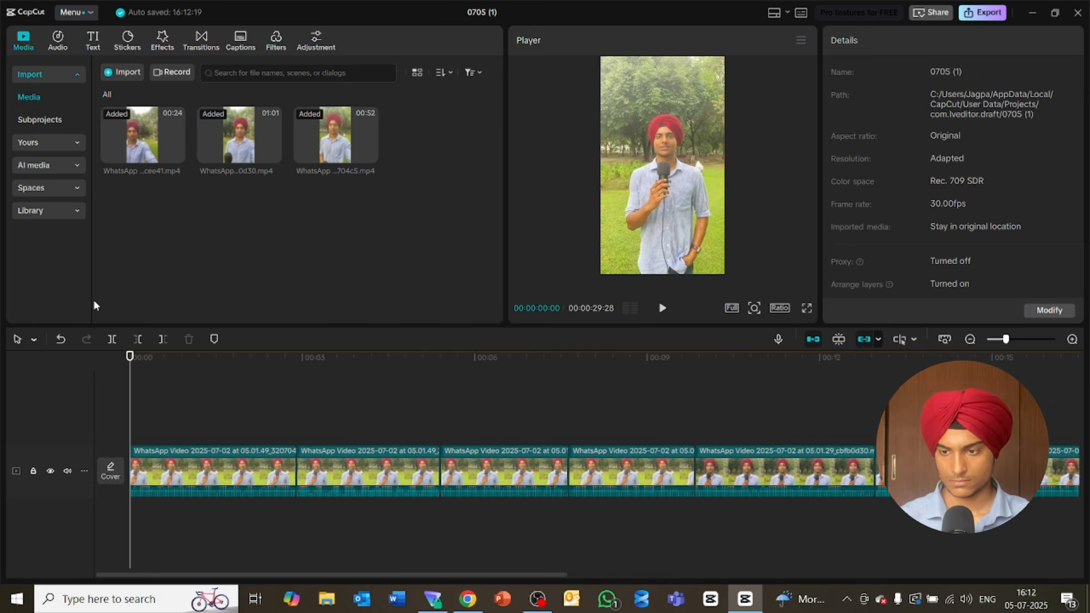
click(1002, 340)
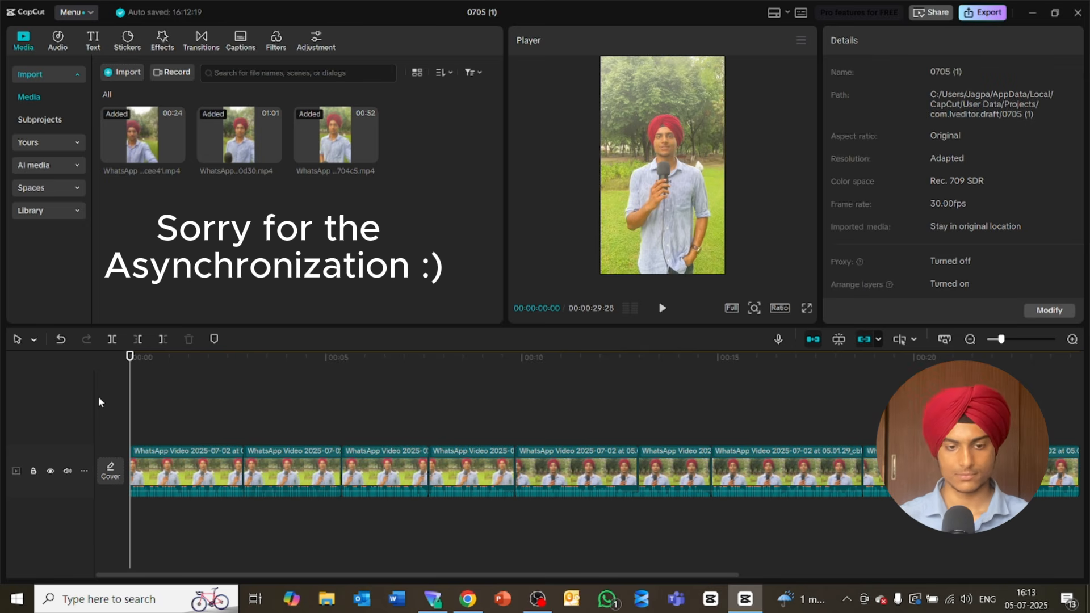
key(space)
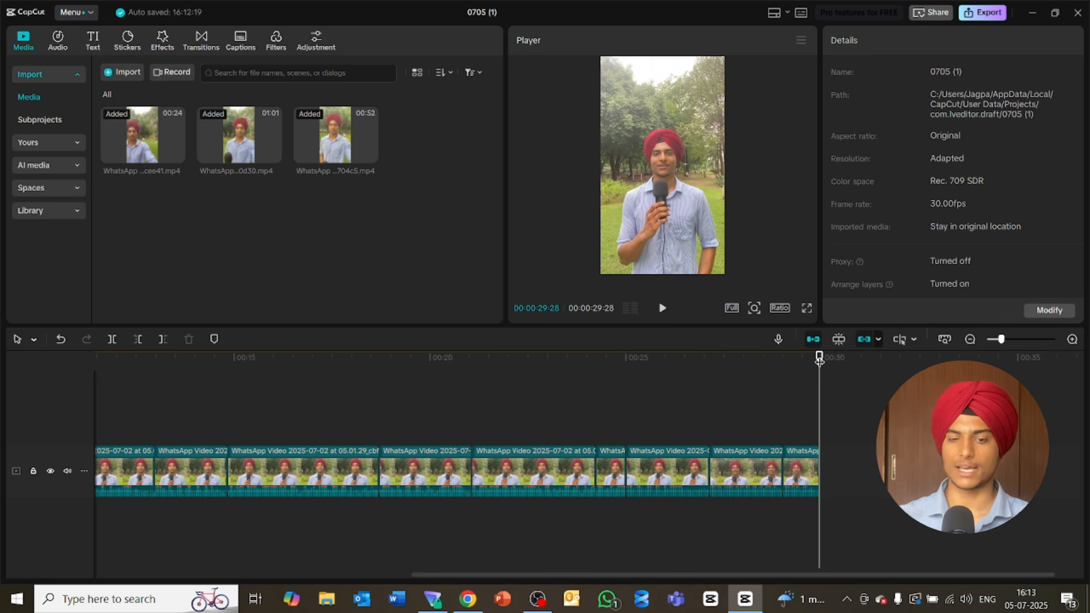
drag(818, 359, 0, 425)
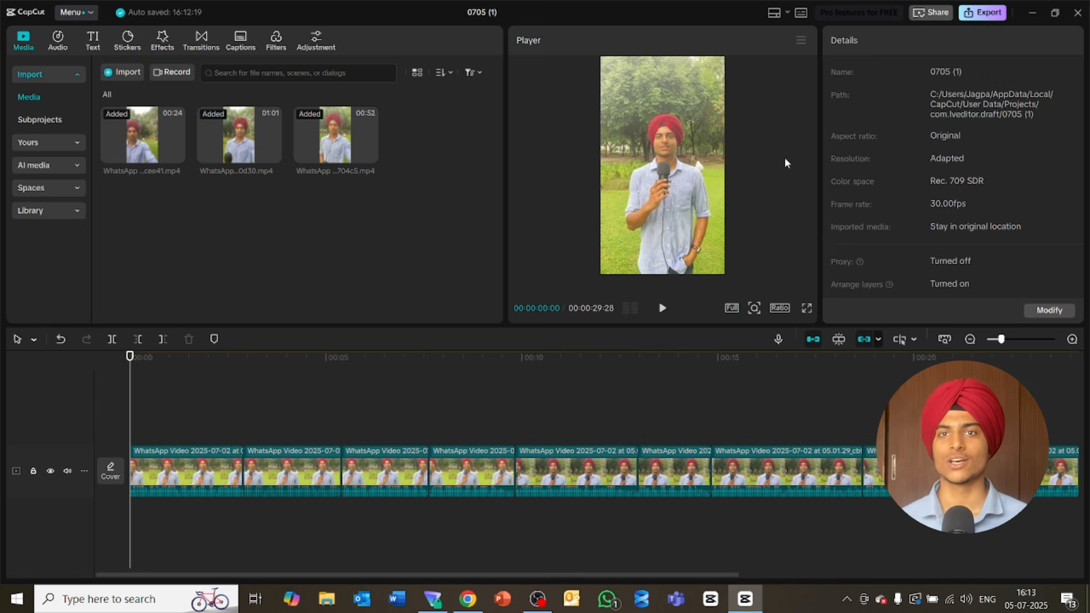
key(alt+Tab)
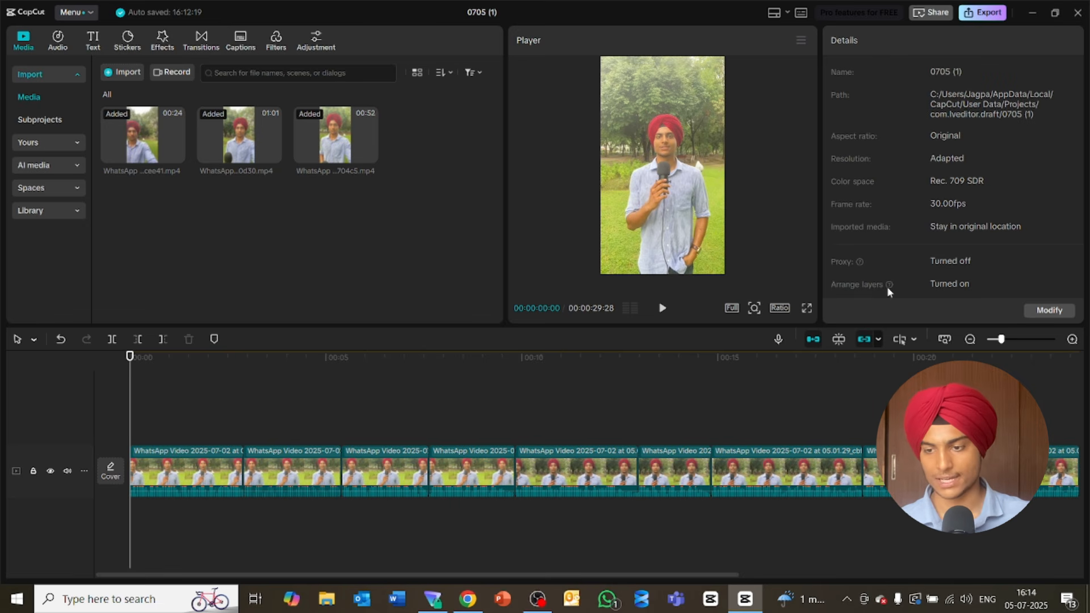
Step: Combine all the timeline segments into one compound clip and return the playhead to the start
drag(999, 340, 993, 339)
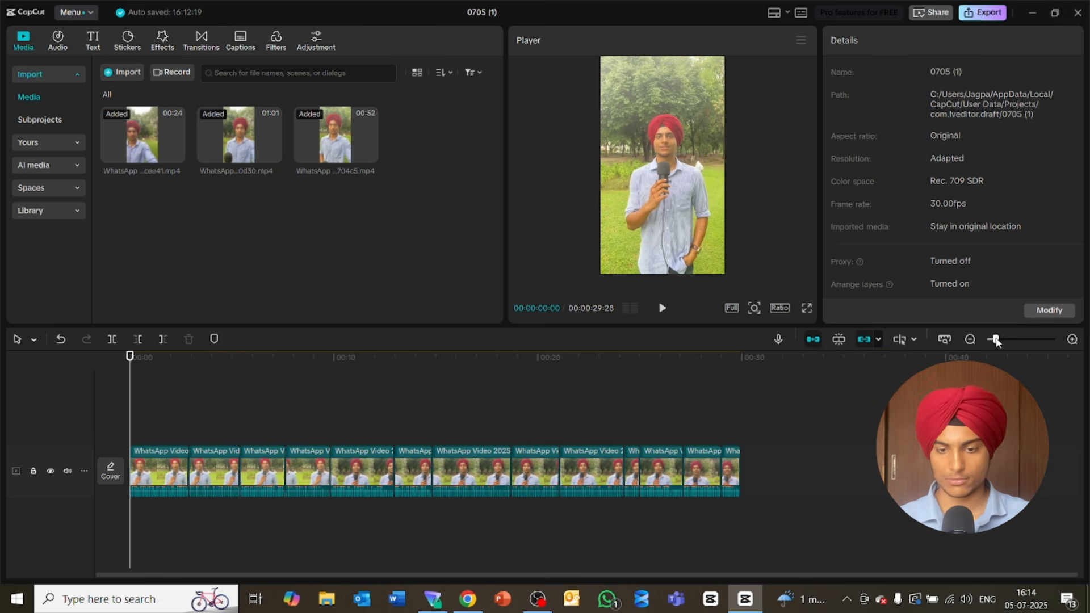
key(ctrl+a)
click(751, 468)
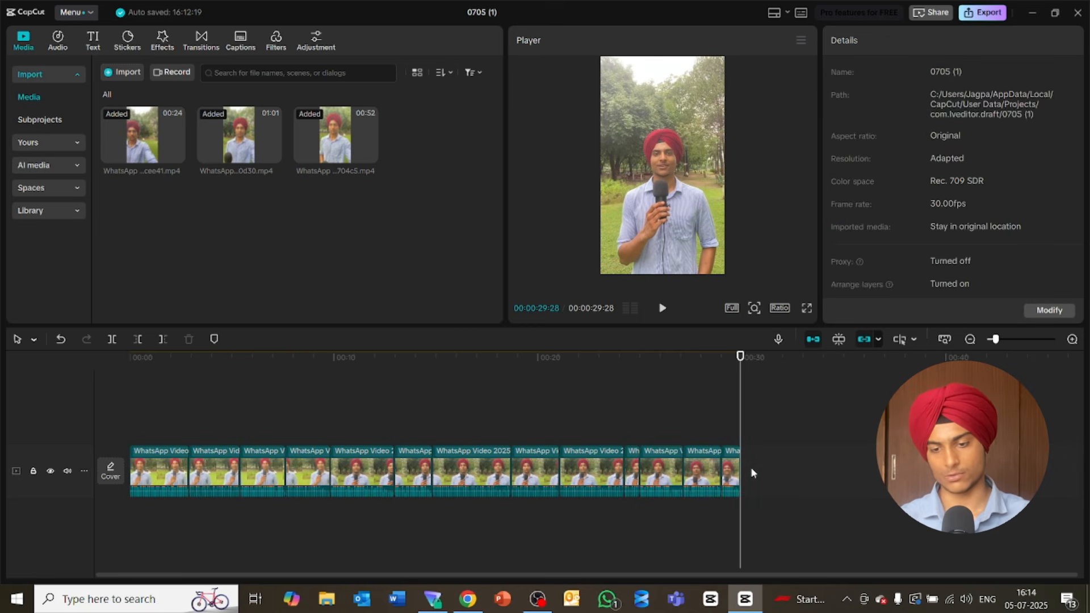
drag(747, 468, 161, 486)
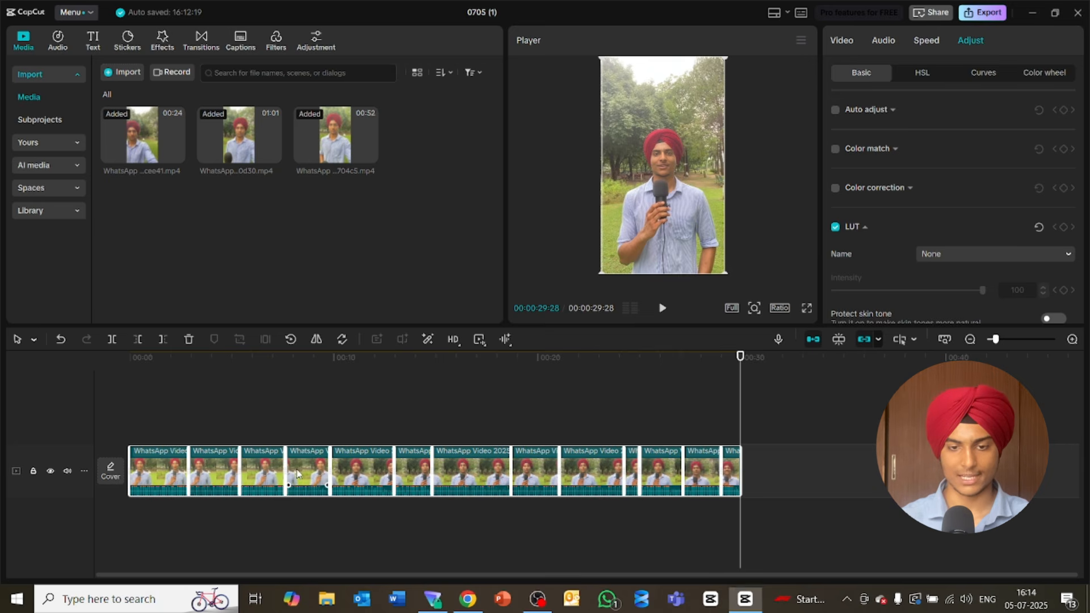
right_click(296, 474)
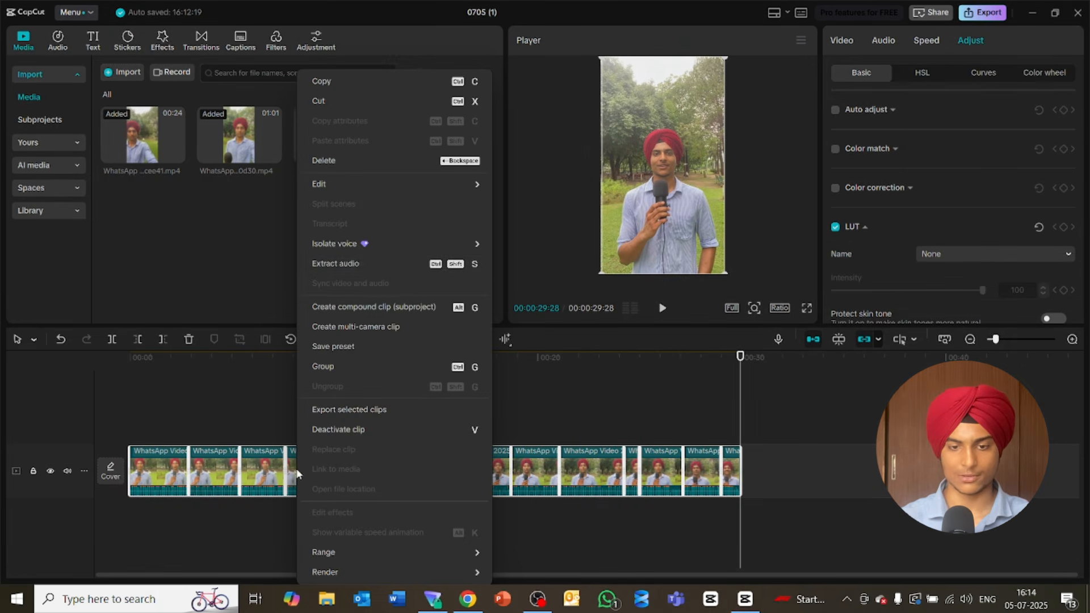
click(391, 312)
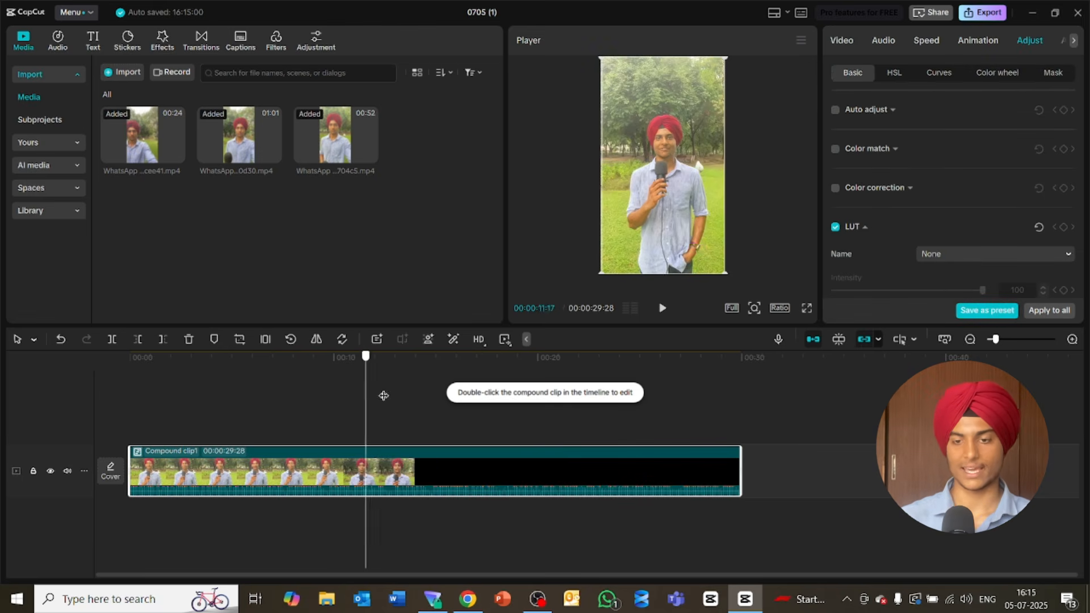
click(200, 392)
key(Home)
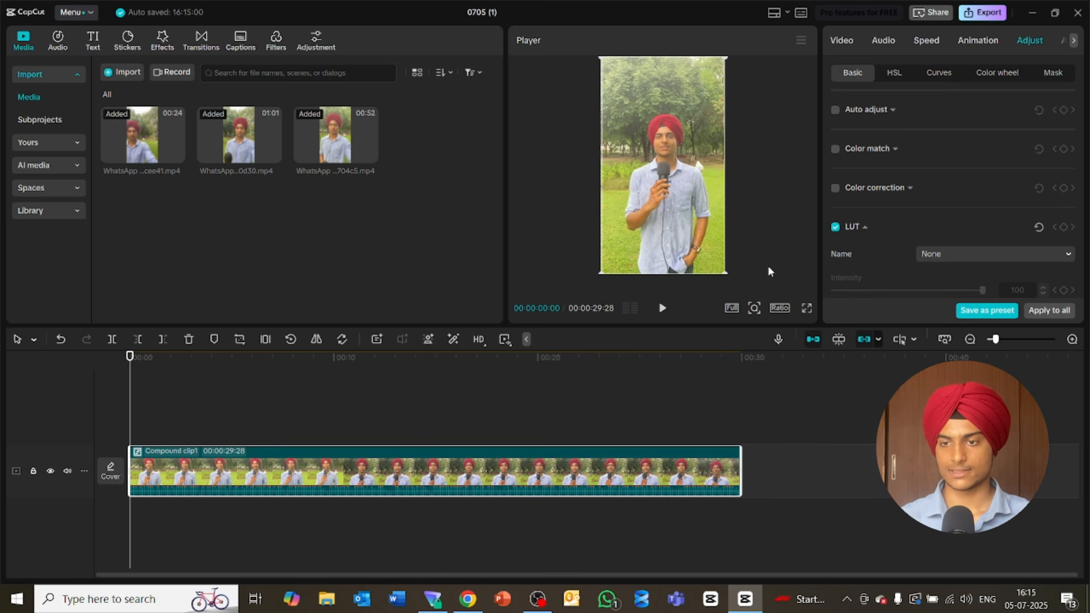
Step: Turn on color correction for the compound clip at intensity 100 and preview the result full screen
click(844, 41)
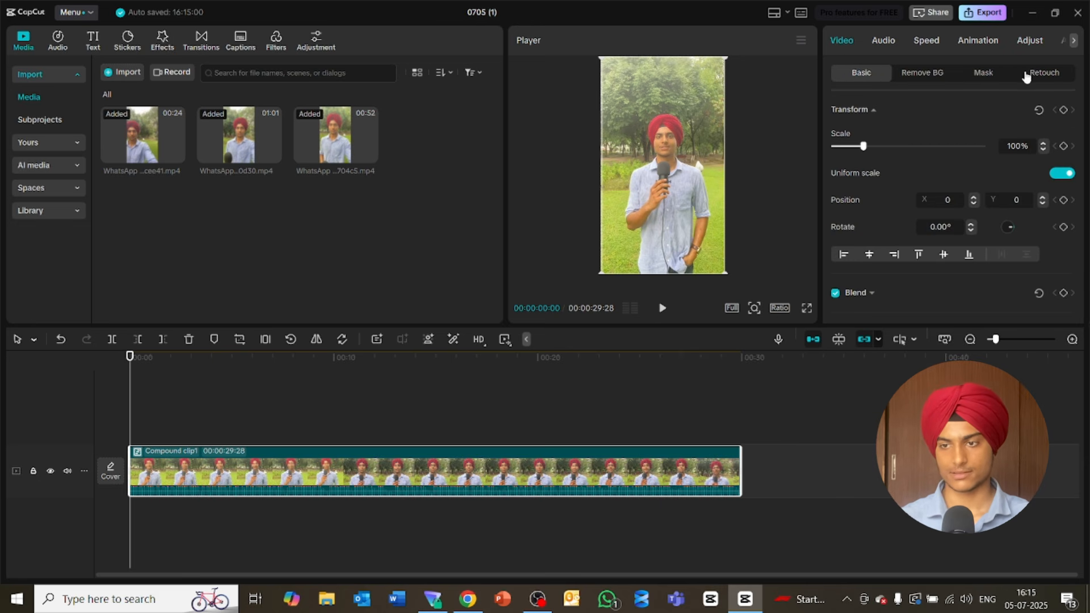
click(1031, 40)
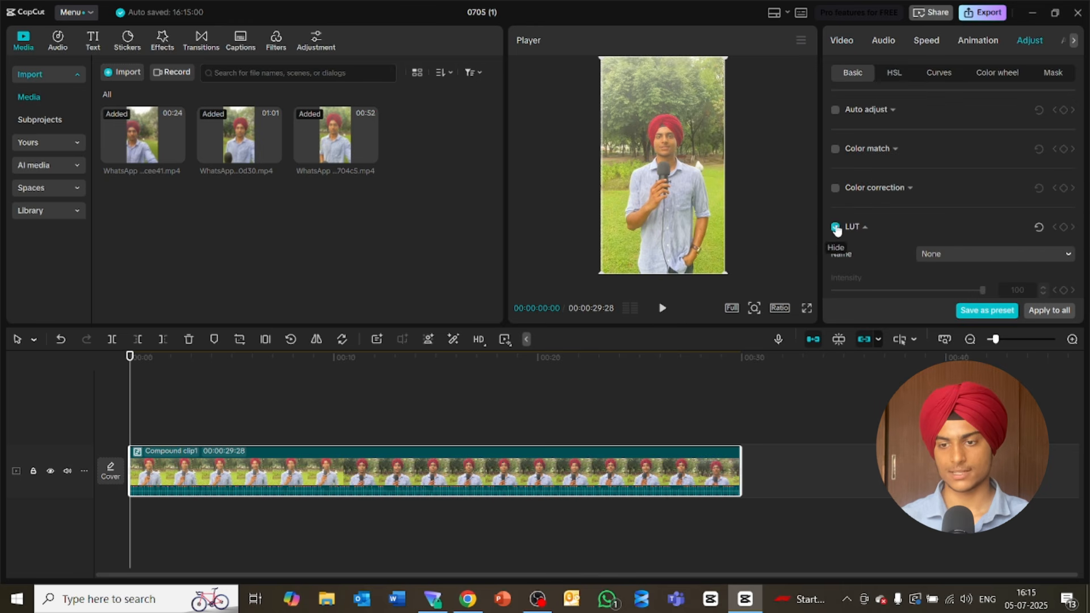
click(834, 188)
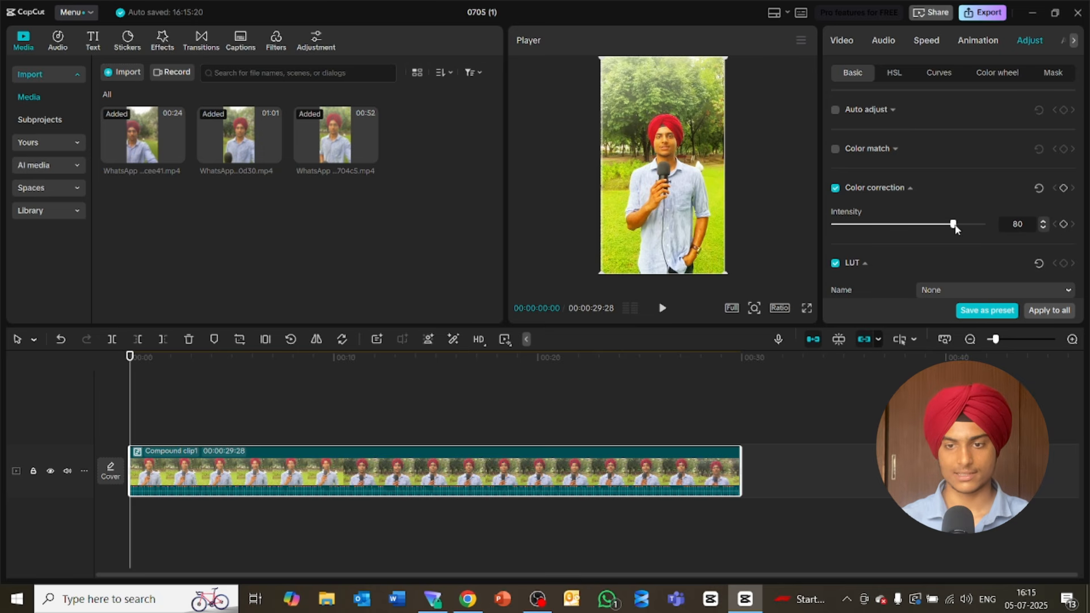
drag(954, 225, 982, 224)
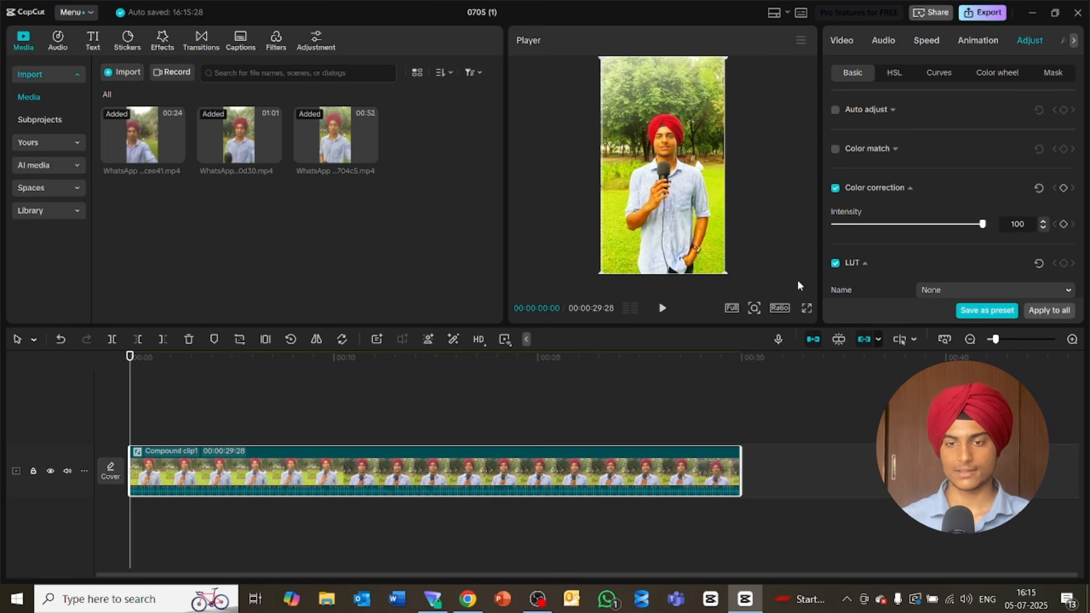
click(806, 307)
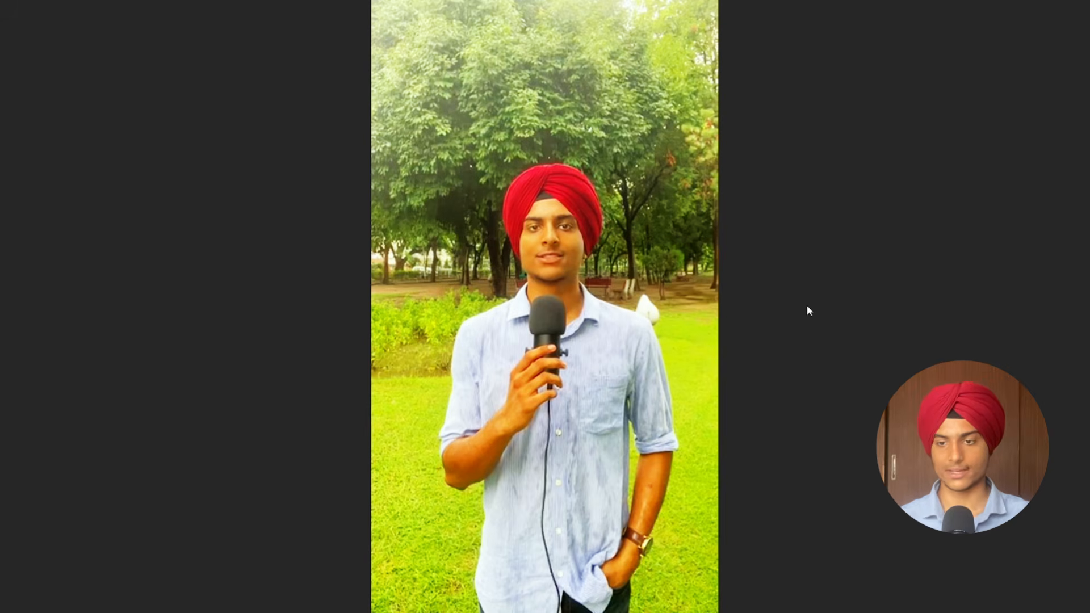
key(Escape)
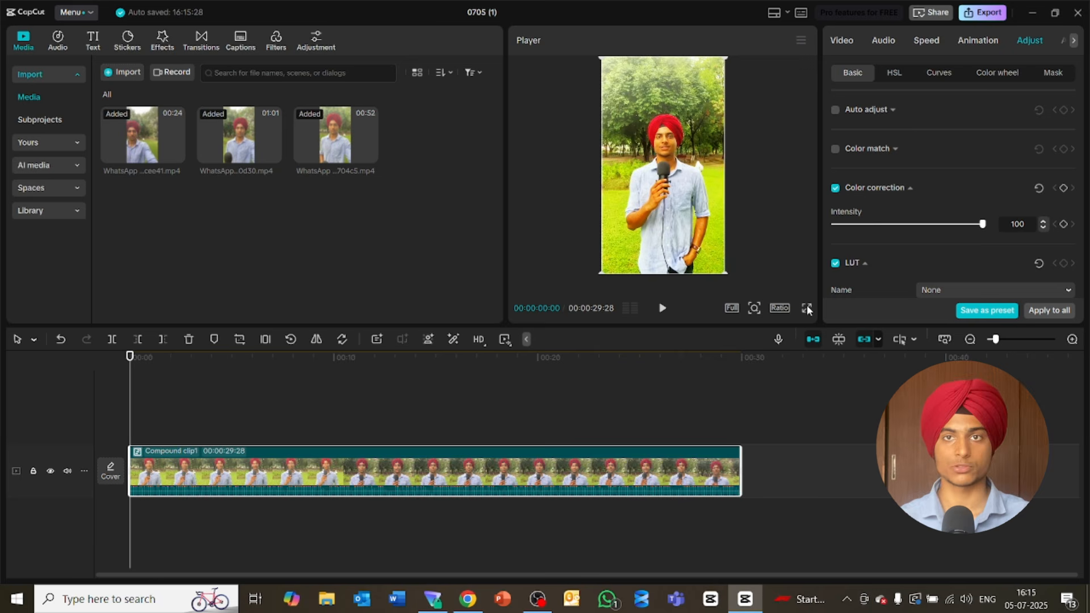
Step: Turn on color match for the compound clip without choosing a source frame, and enable auto adjust
click(834, 149)
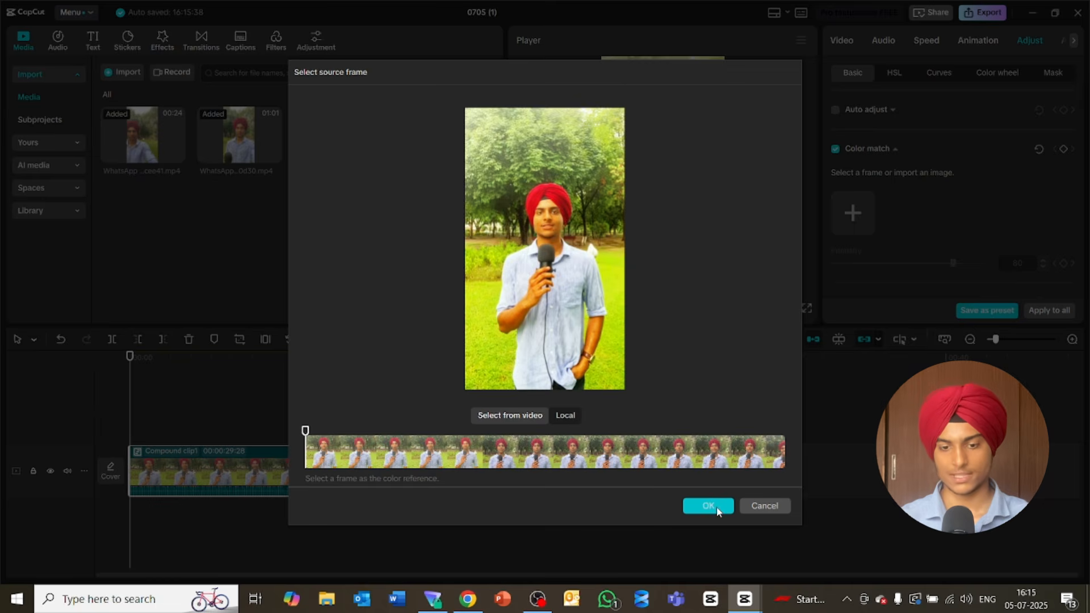
click(764, 505)
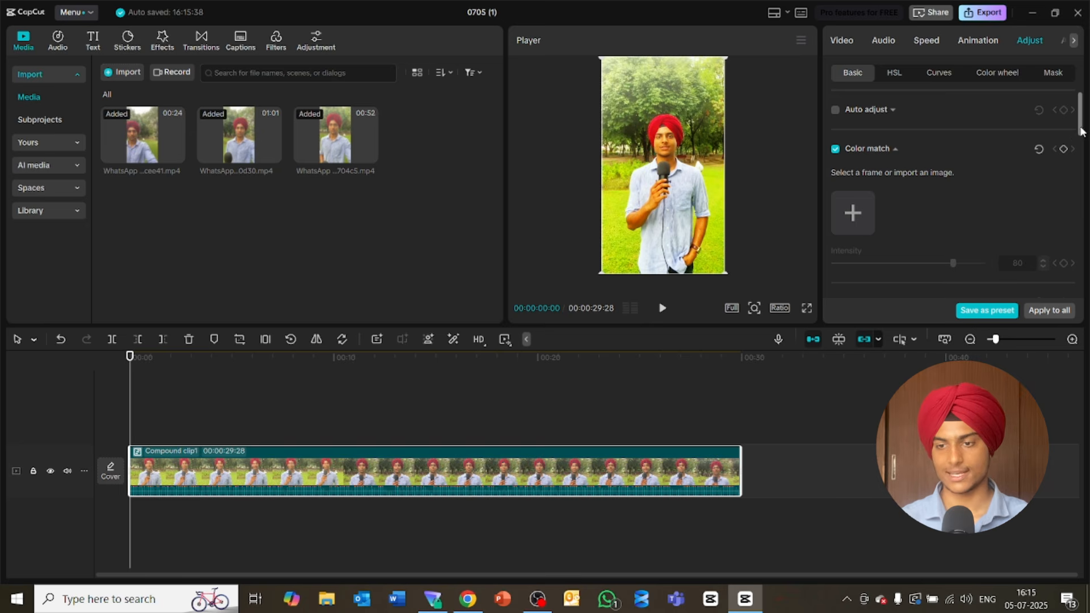
drag(1080, 131, 1054, 42)
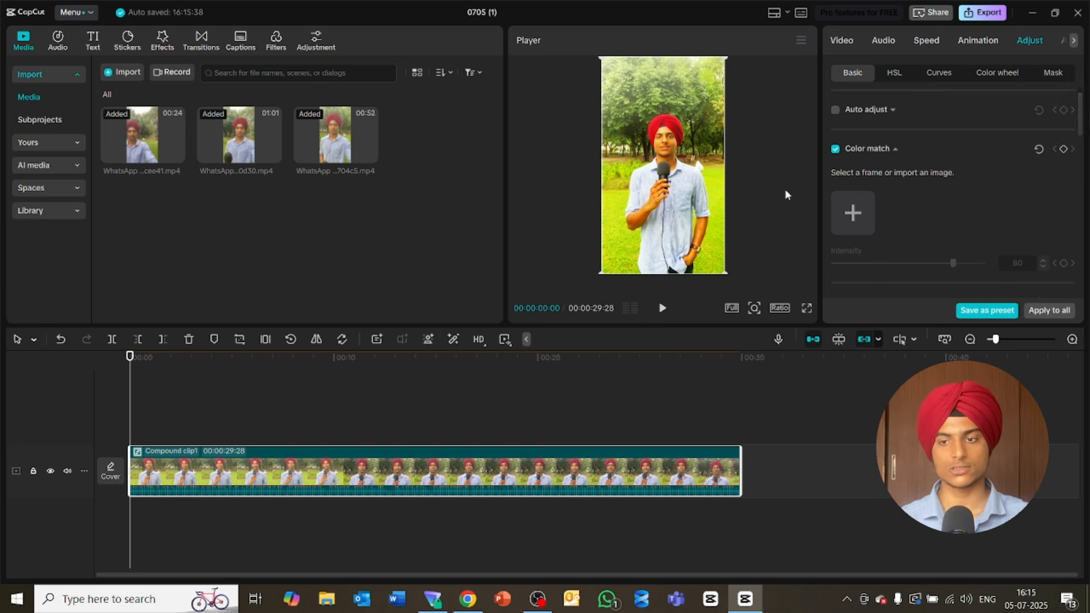
click(834, 111)
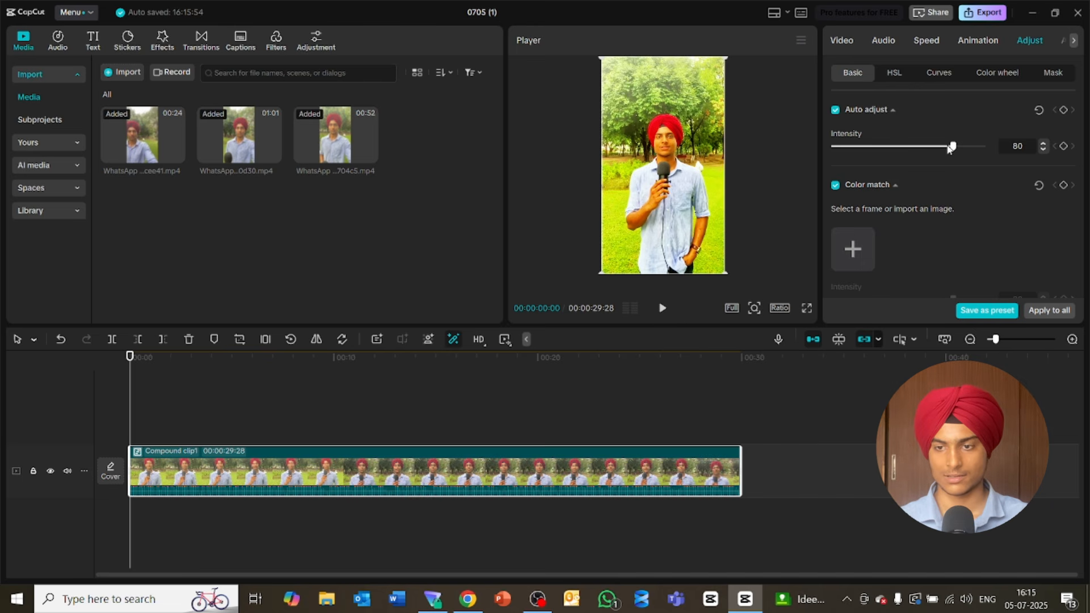
Step: Set the auto adjust intensity to 26 for the compound clip and check the available face retouch options
drag(951, 147, 873, 162)
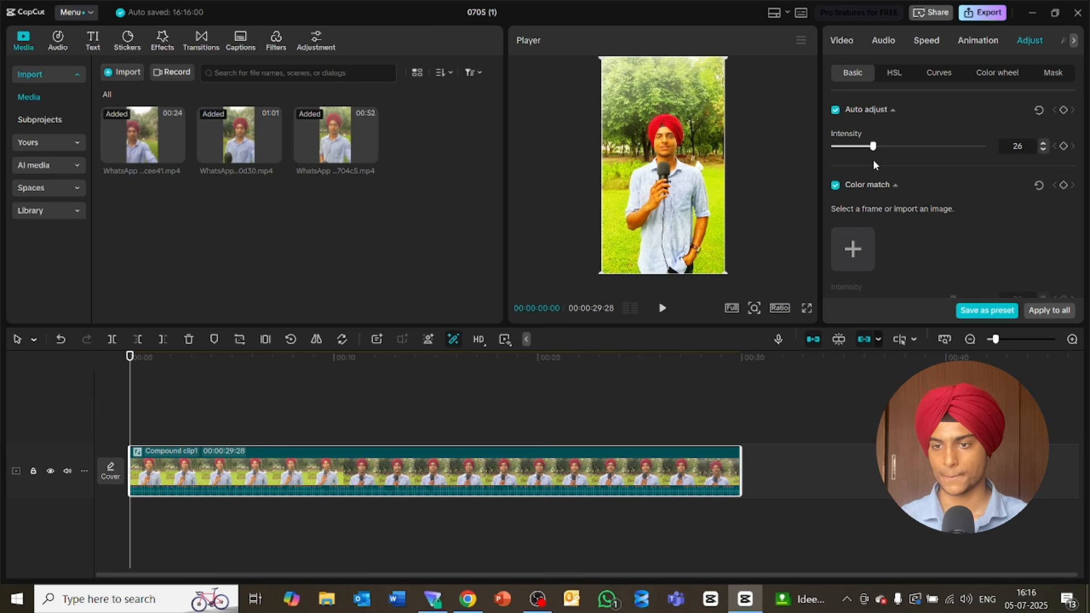
click(838, 40)
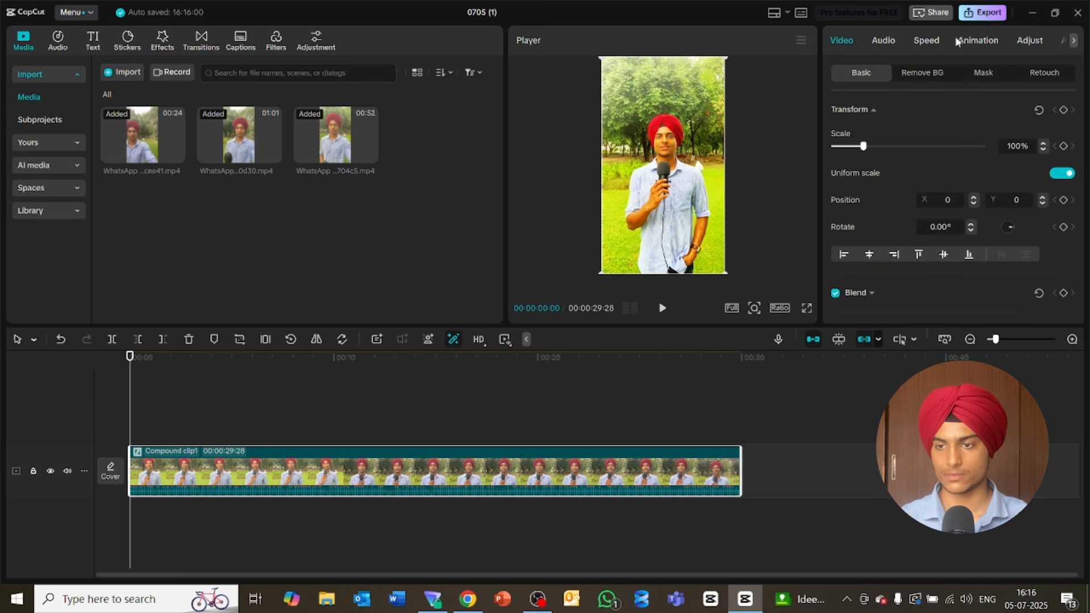
click(1036, 79)
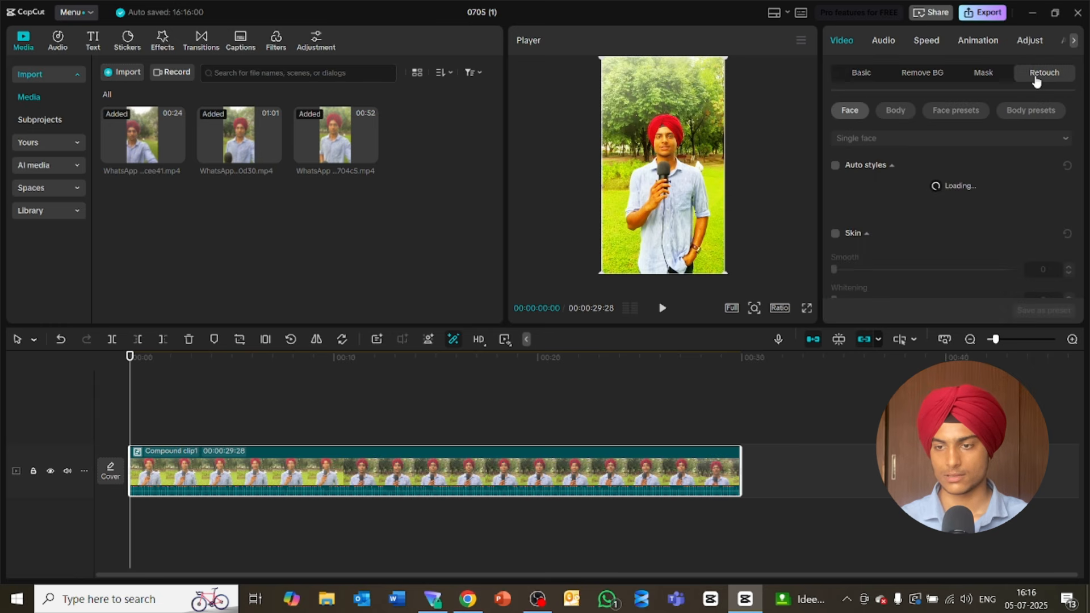
click(1026, 42)
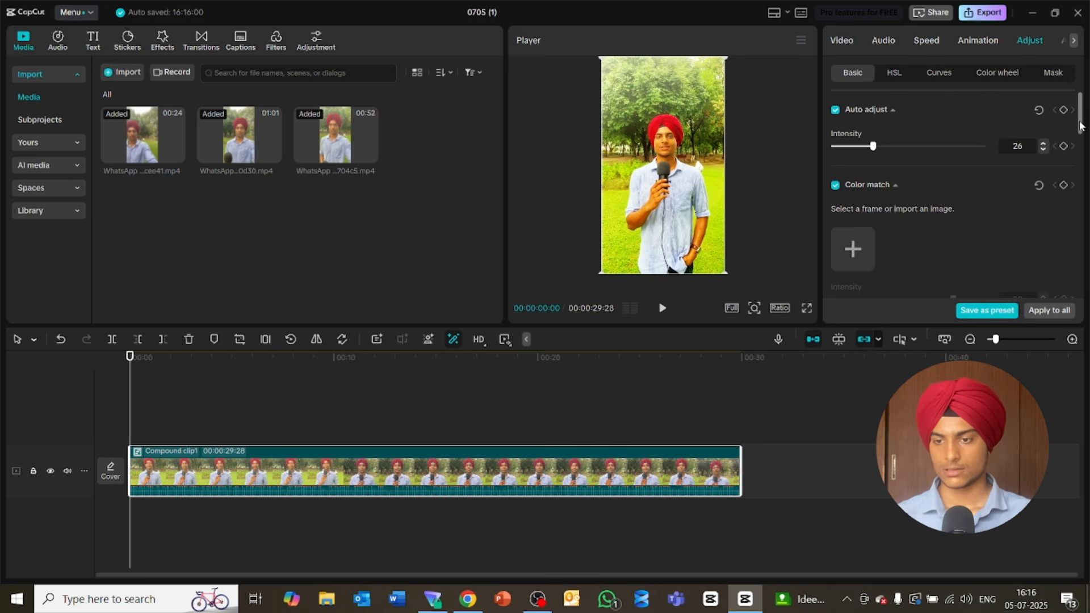
Step: Adjust the compound clip's lightness with contrast at -12, highlight at -16 and shadow at -24
drag(1080, 126, 1080, 250)
scroll(1060, 217, up, 2)
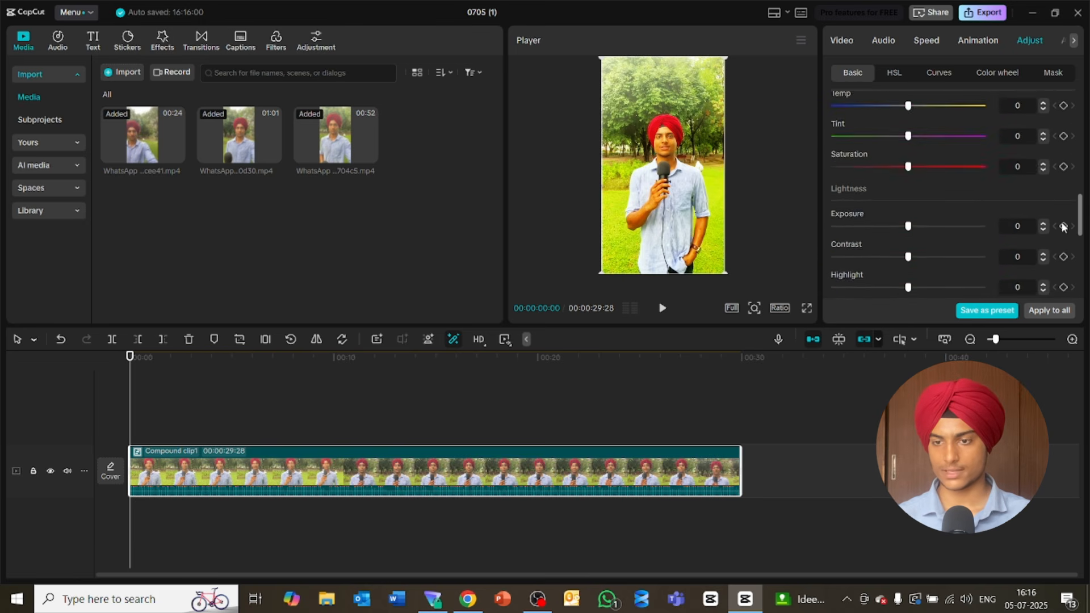
scroll(1054, 210, up, 3)
scroll(1054, 219, down, 2)
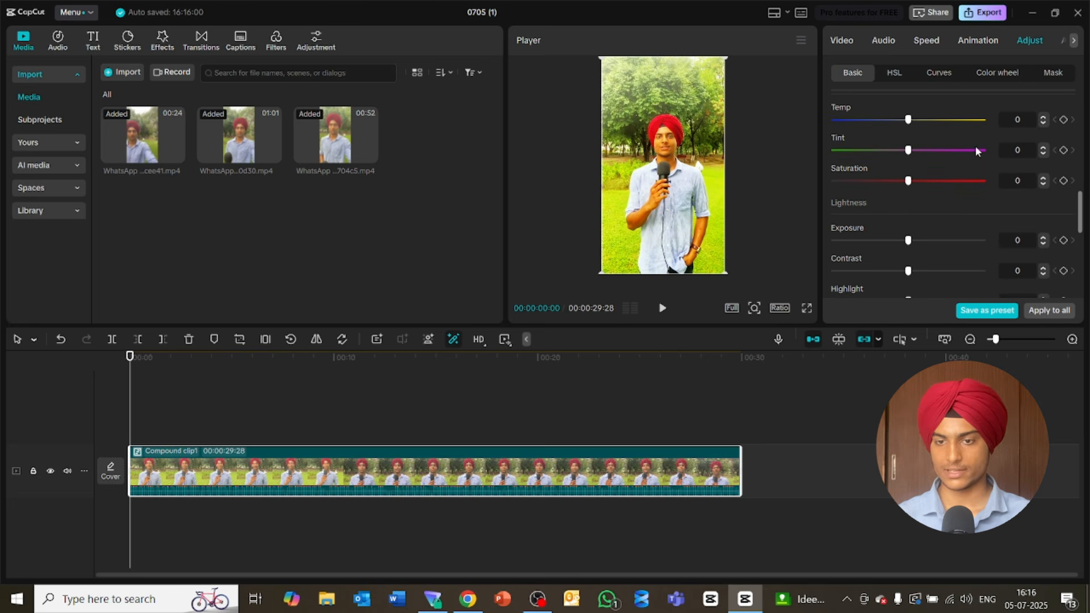
mouse_move(908, 120)
mouse_down()
mouse_move(842, 120)
mouse_move(1023, 139)
mouse_move(908, 137)
mouse_up()
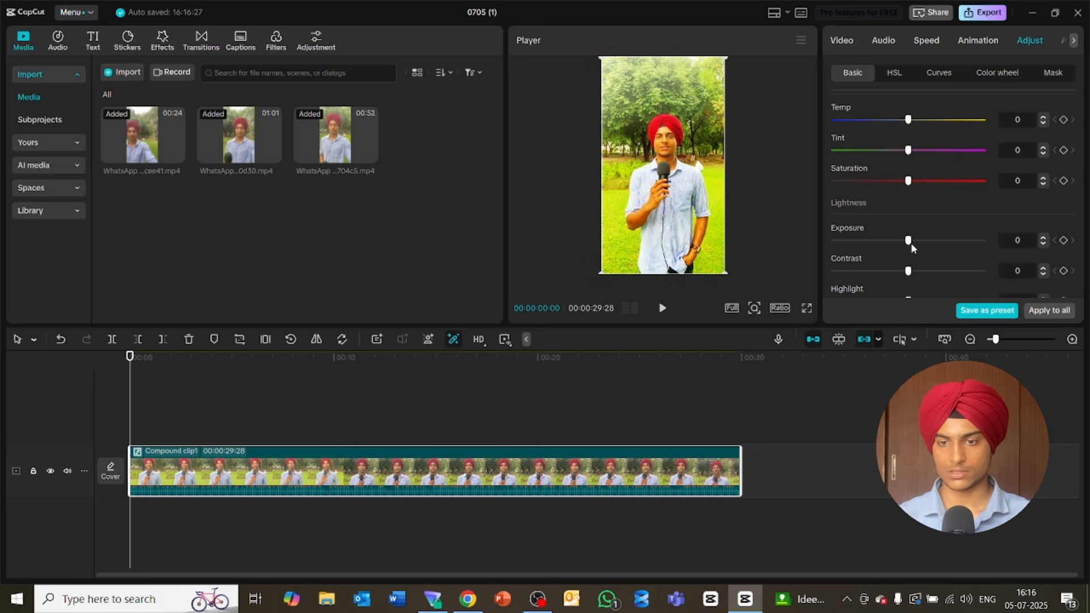
mouse_move(908, 241)
mouse_down()
mouse_move(926, 243)
mouse_move(886, 244)
mouse_move(908, 243)
mouse_up()
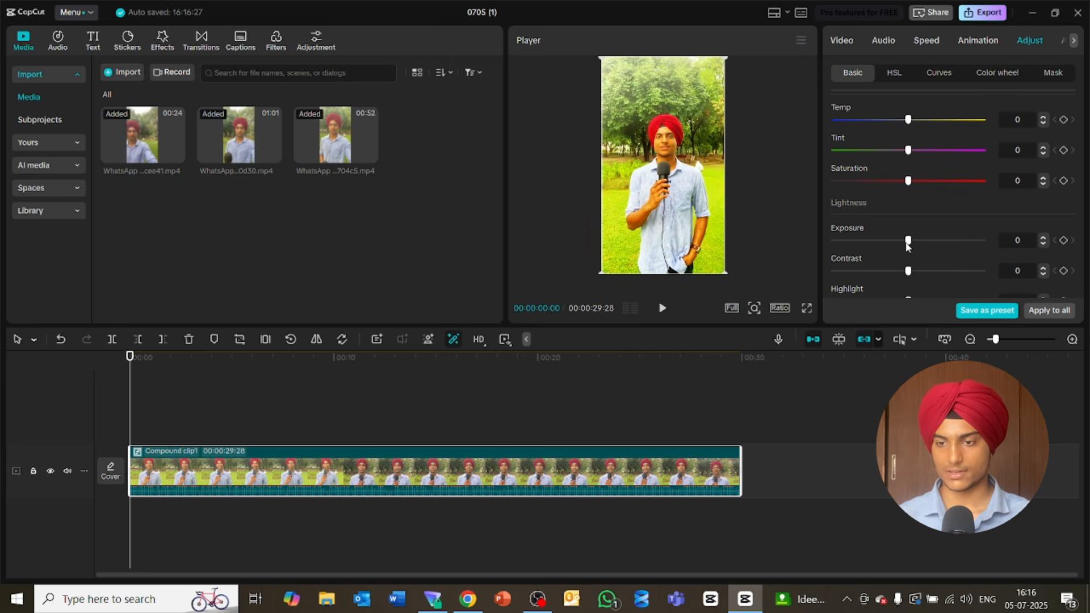
drag(1080, 207, 1084, 223)
drag(909, 183, 908, 277)
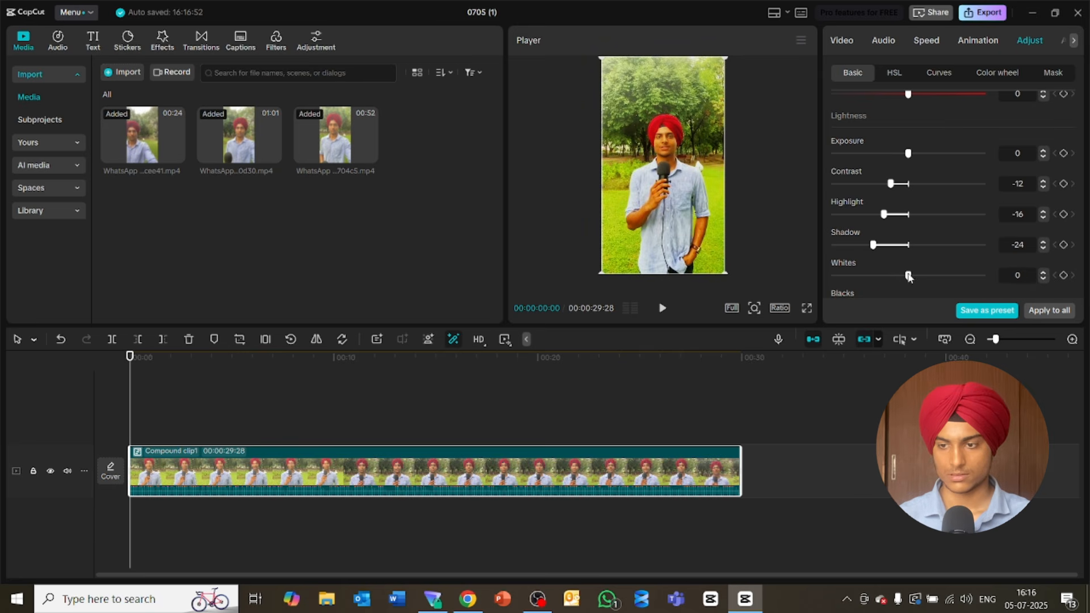
Step: Set the compound clip's sharpen effect to 9 and its vignette to 11
scroll(1082, 243, down, 2)
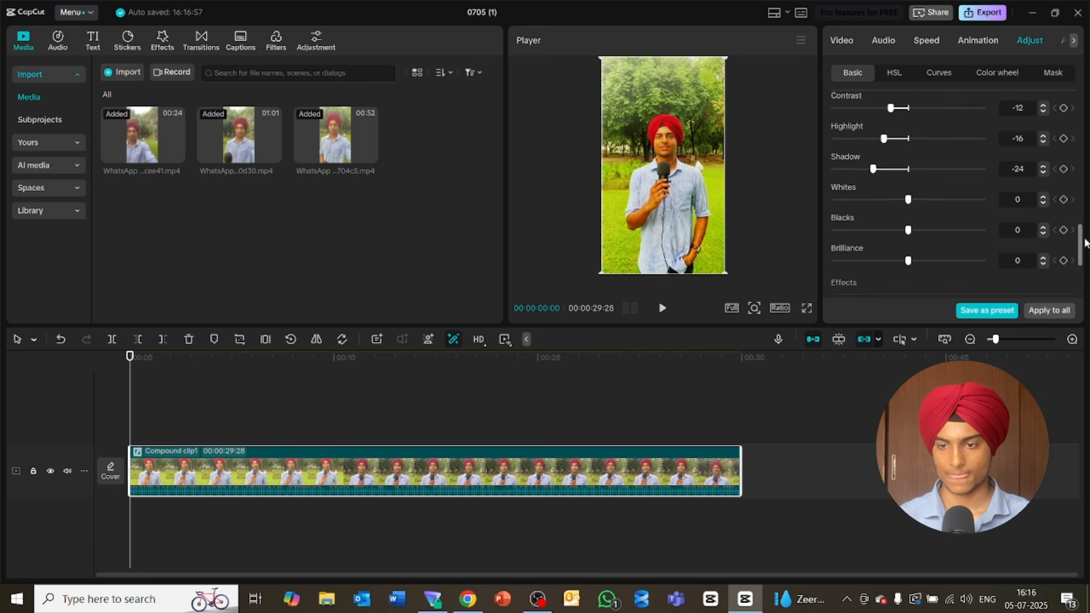
drag(1084, 243, 1086, 271)
drag(835, 182, 848, 199)
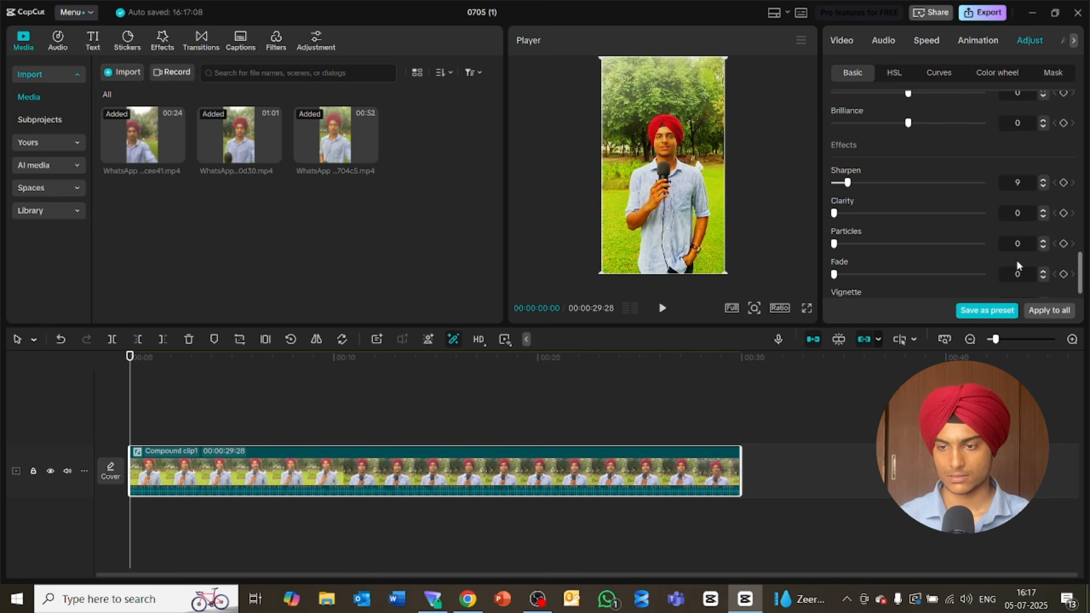
drag(1082, 259, 1083, 301)
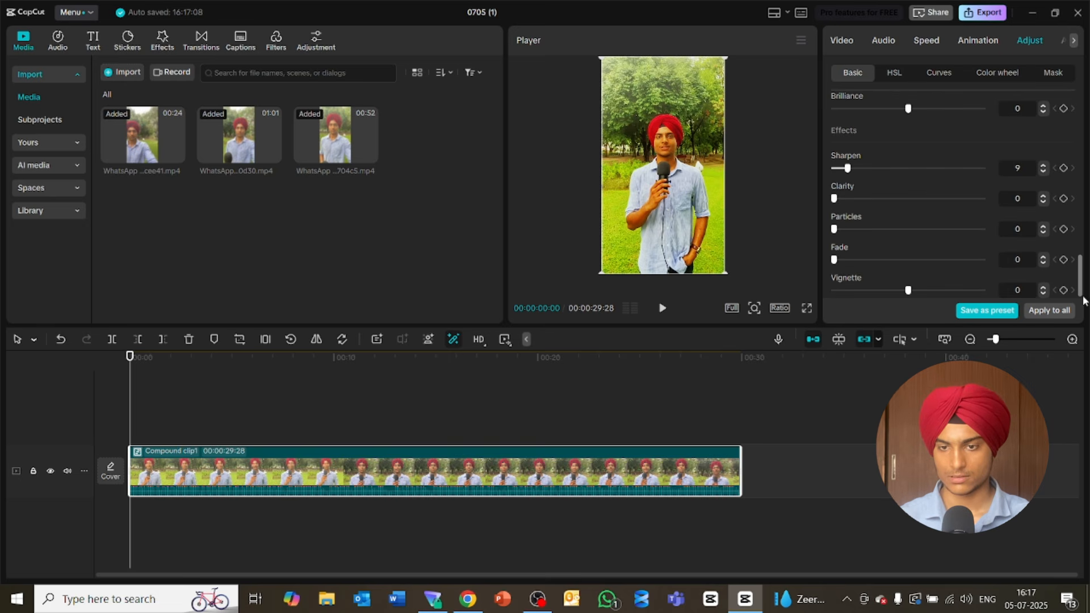
mouse_move(908, 290)
mouse_down()
mouse_move(945, 294)
mouse_move(837, 303)
mouse_move(917, 301)
mouse_up()
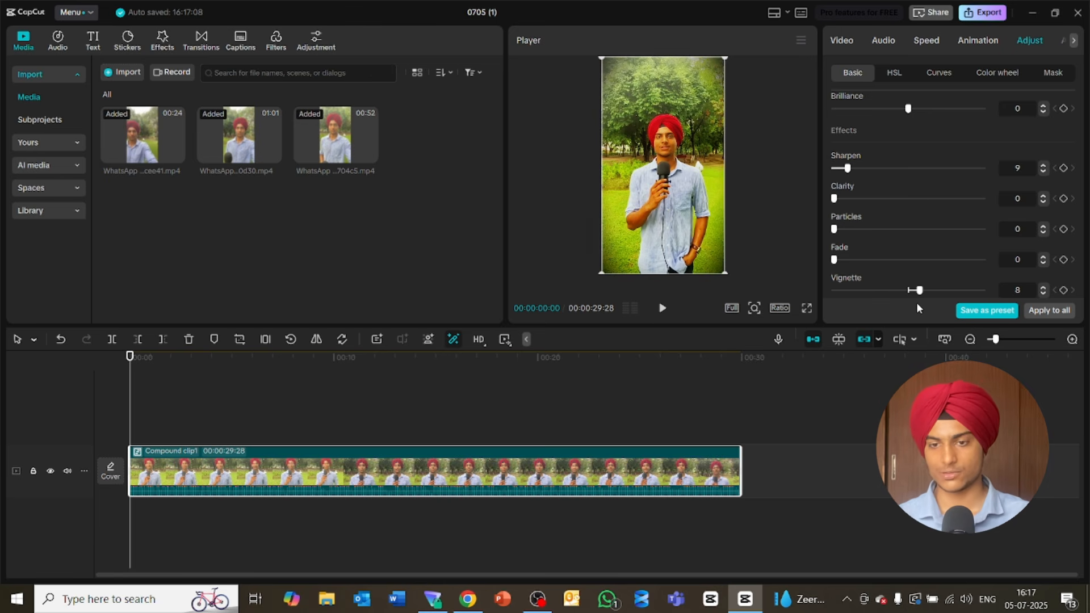
drag(917, 303, 921, 301)
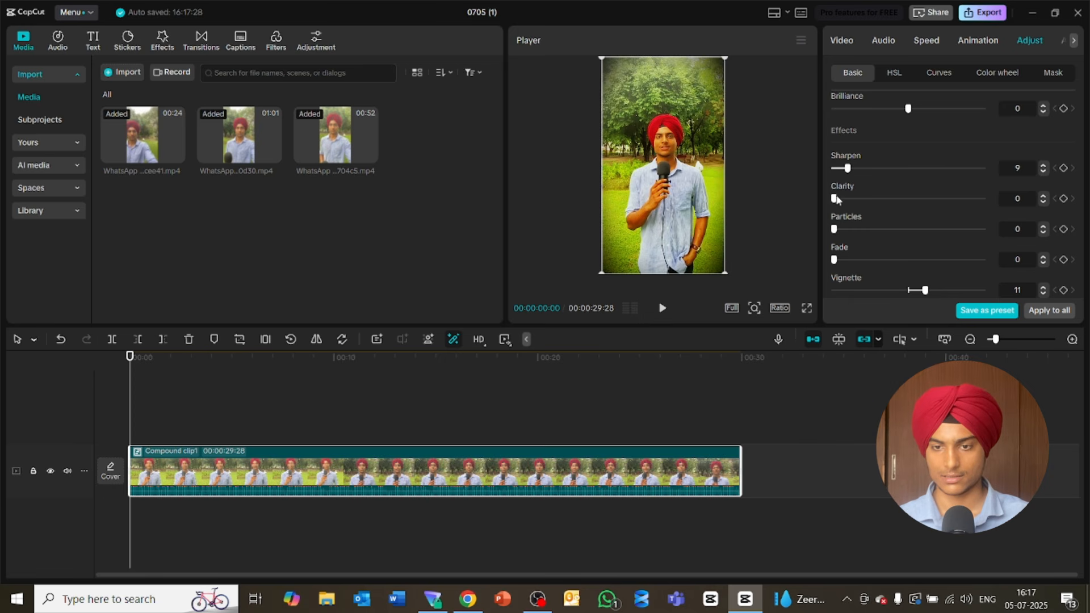
Step: Set the clarity effect to 45 and check the adjusted picture in the full-screen preview
drag(833, 198, 898, 216)
click(805, 308)
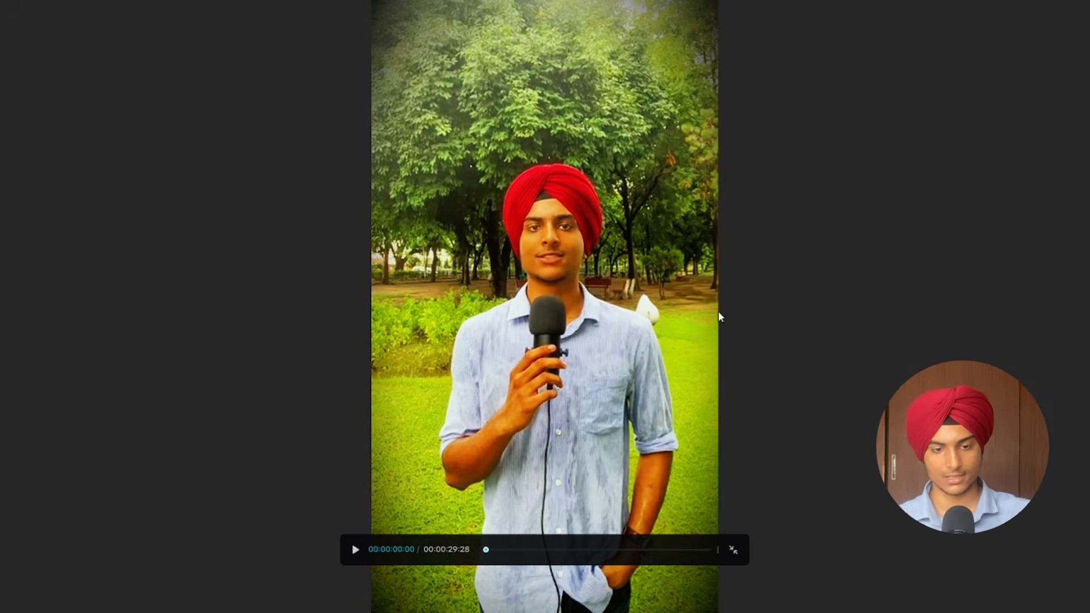
key(Escape)
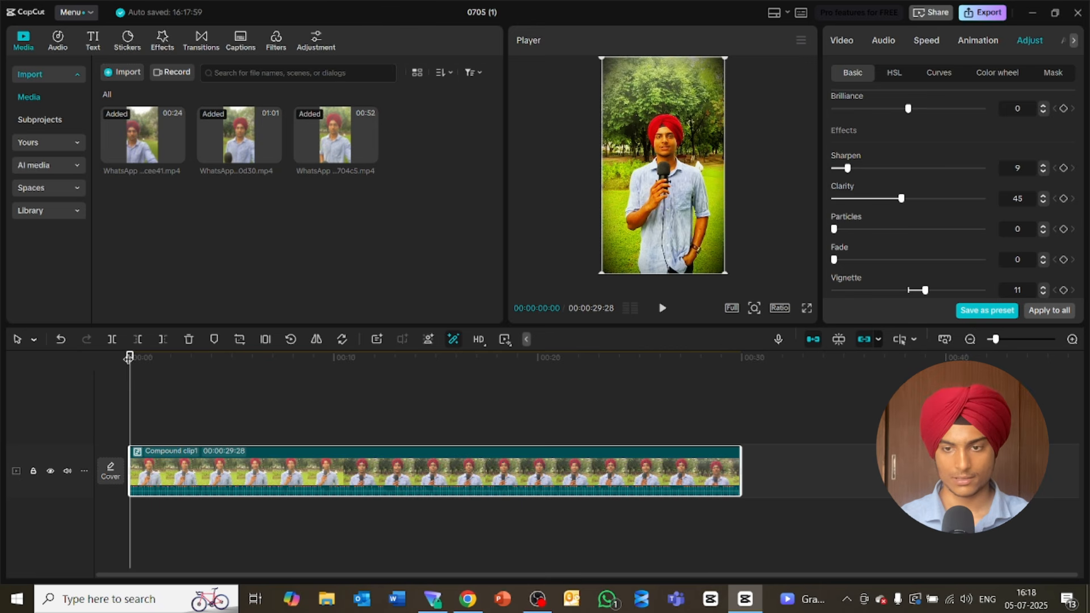
Step: Scrub through the compound clip to review the color adjustments and return the playhead to the start
drag(129, 356, 274, 357)
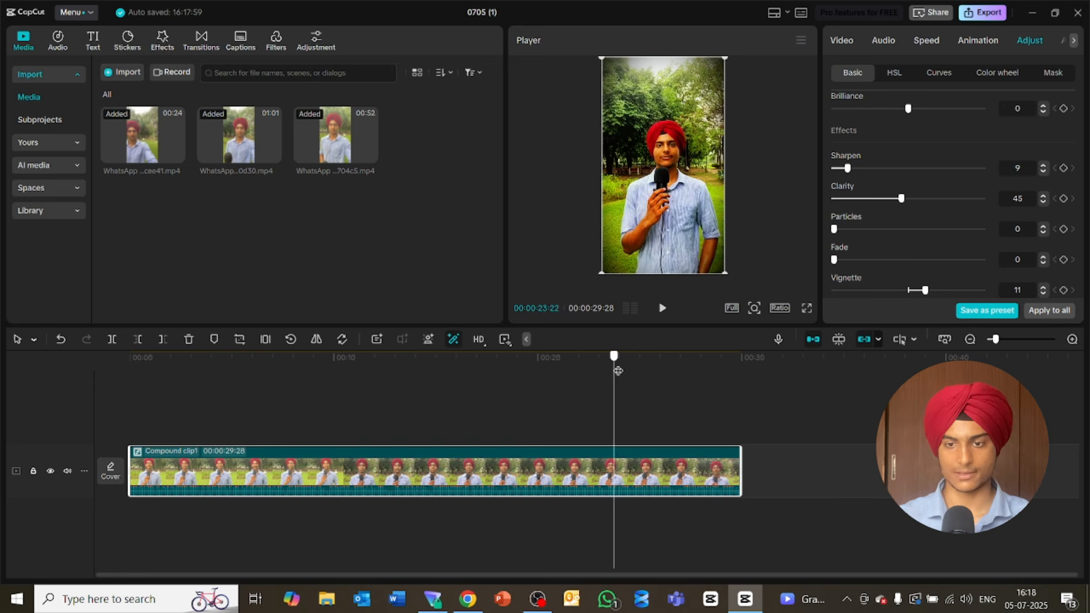
click(280, 397)
drag(149, 403, 77, 407)
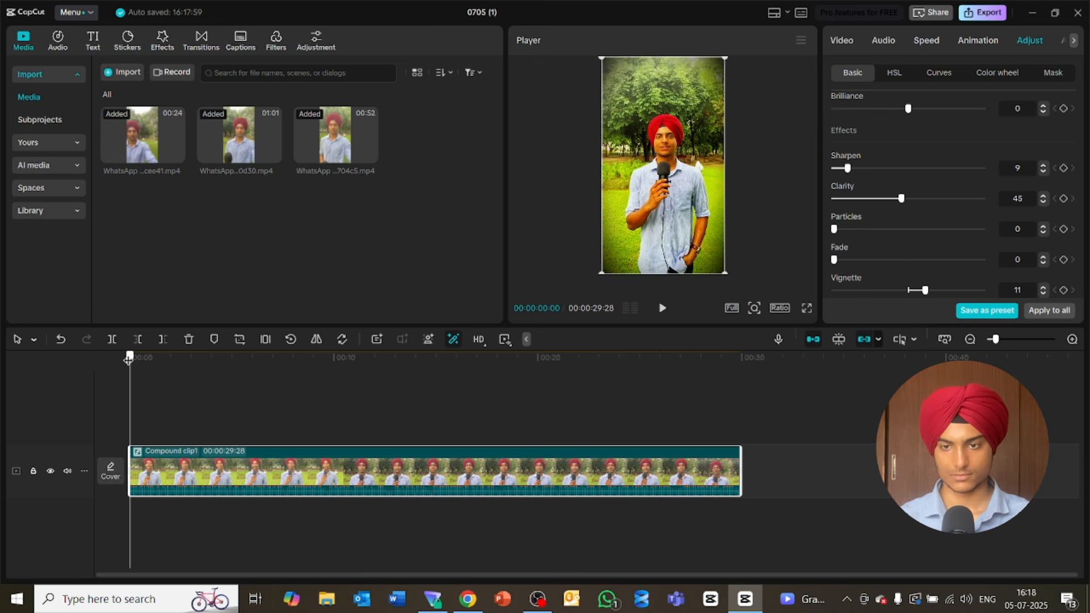
Step: Find the shot change shortly before the 10-second mark and split the compound clip there at 00:00:09:24
drag(129, 357, 176, 370)
key(space)
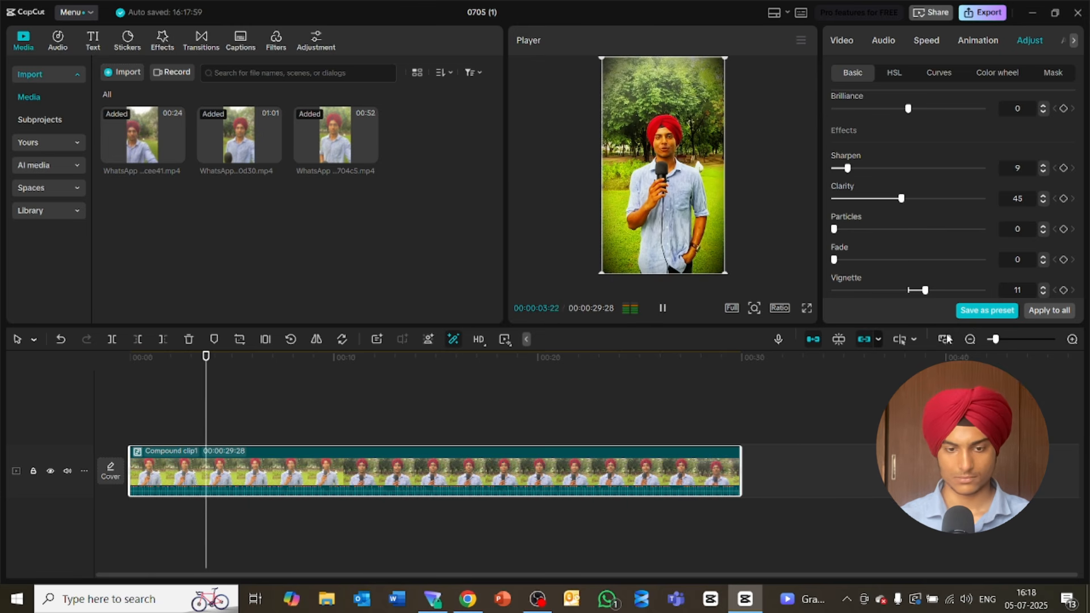
click(1004, 339)
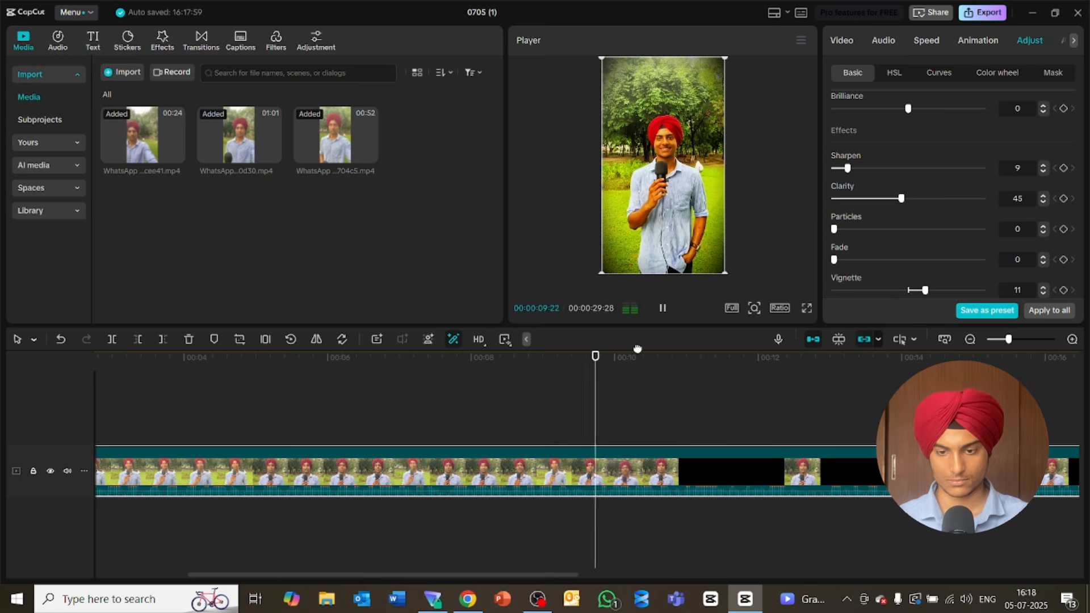
click(571, 363)
key(space)
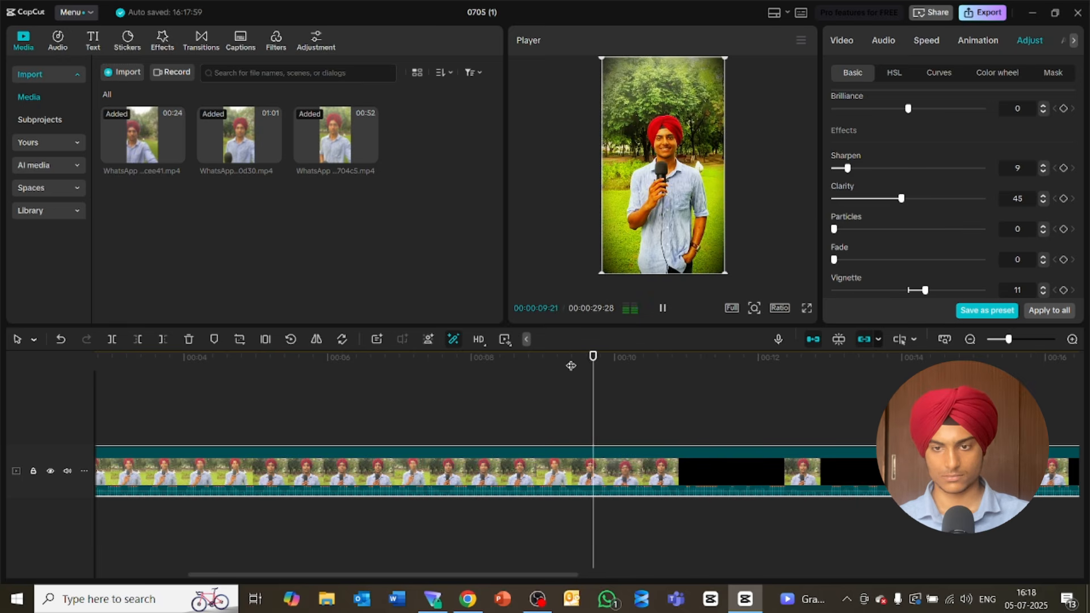
key(space)
key(space)
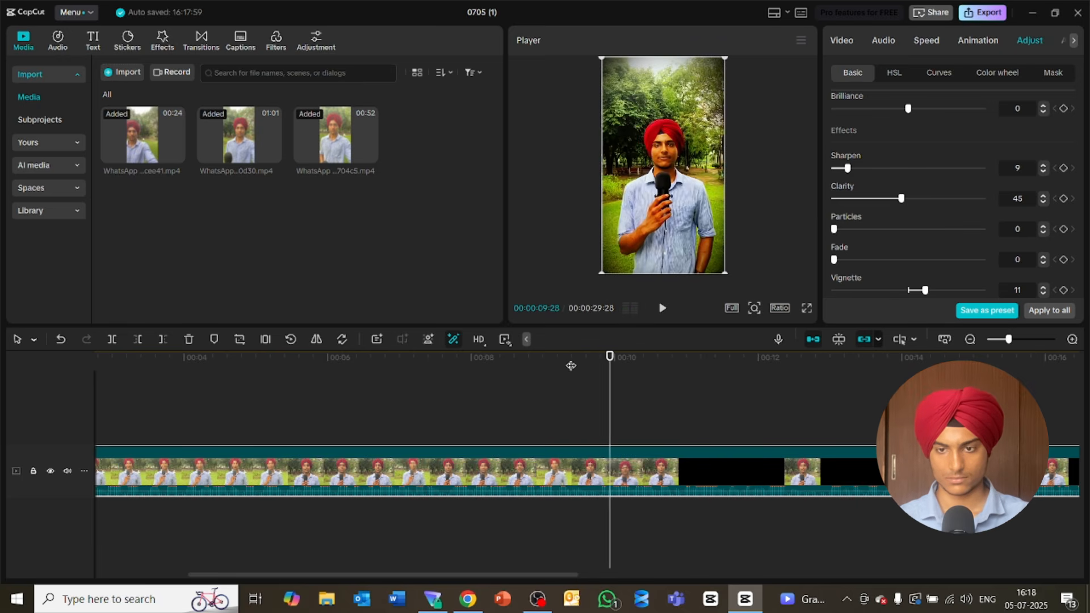
key(Left)
key(Left)
key(Left)
key(Left)
key(Left)
key(Left)
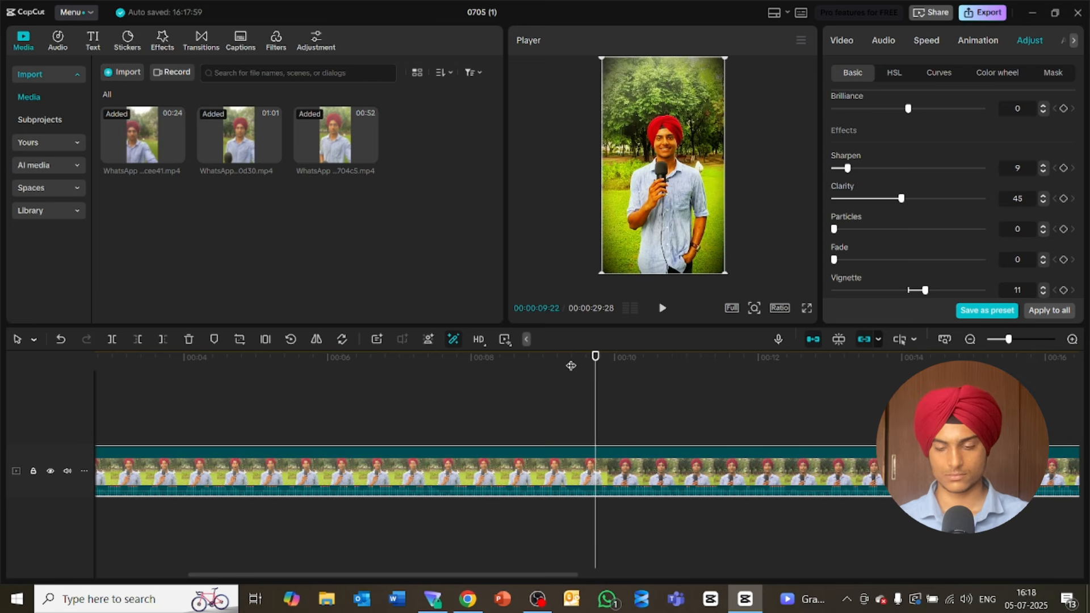
key(Right)
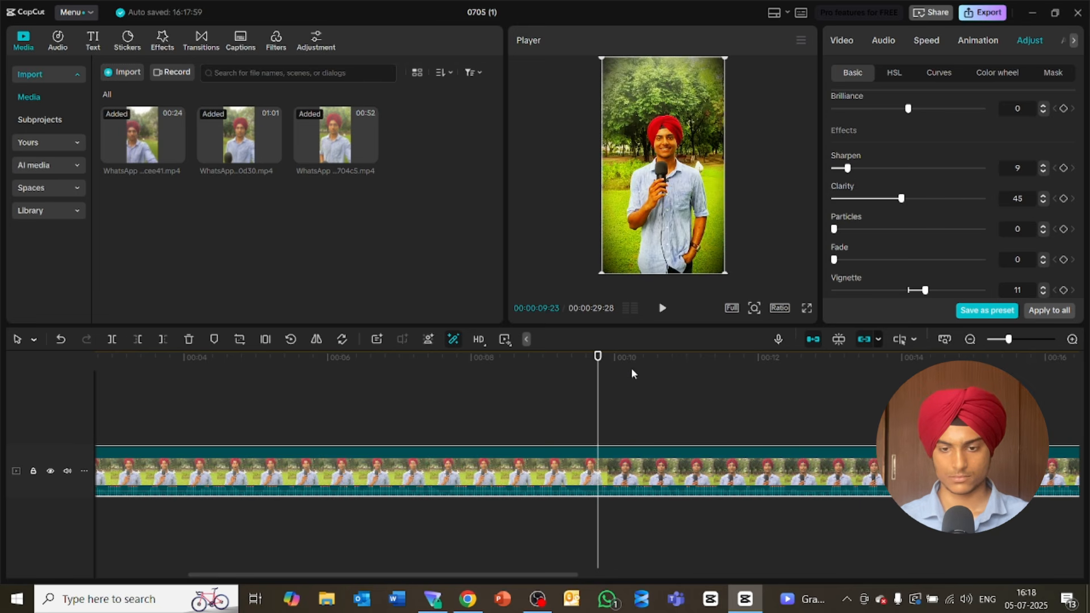
key(Right)
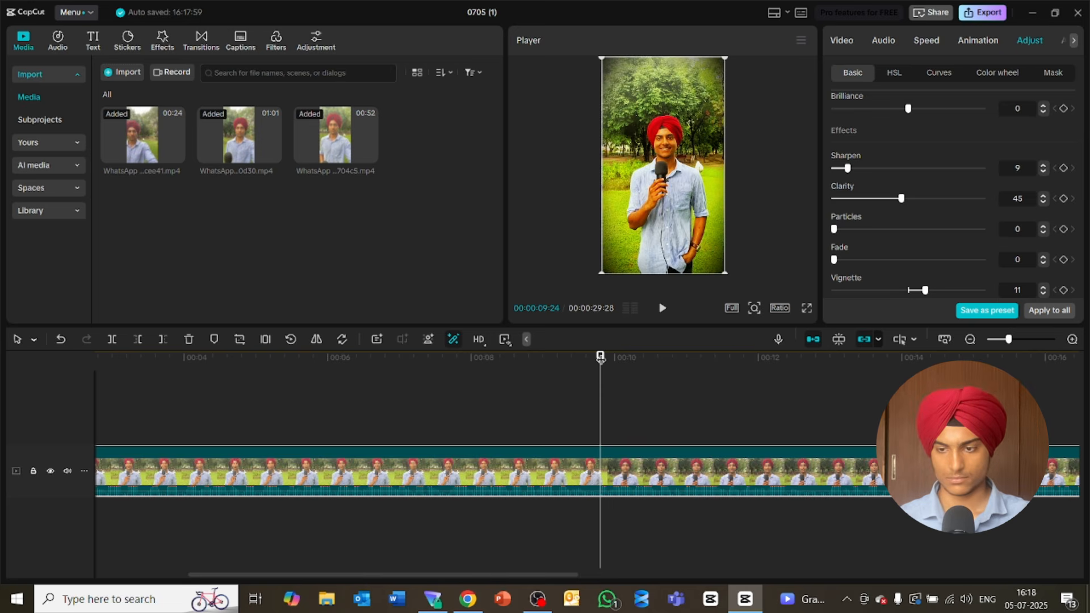
key(ctrl+b)
Step: Play on past the new cut to about 00:00:13:22 and return the playhead to the start
key(space)
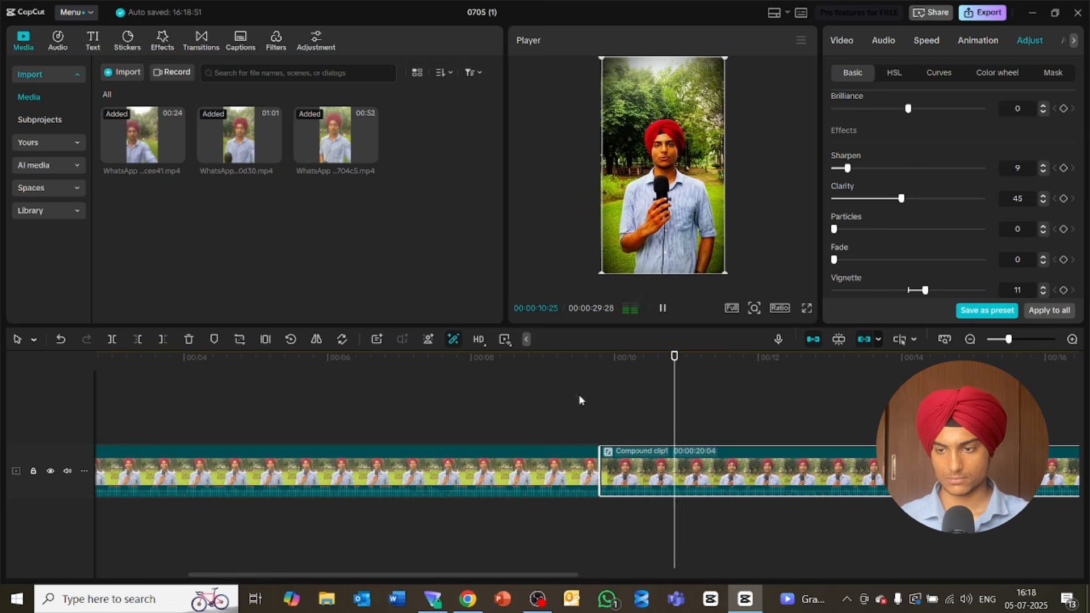
drag(1008, 339, 1002, 339)
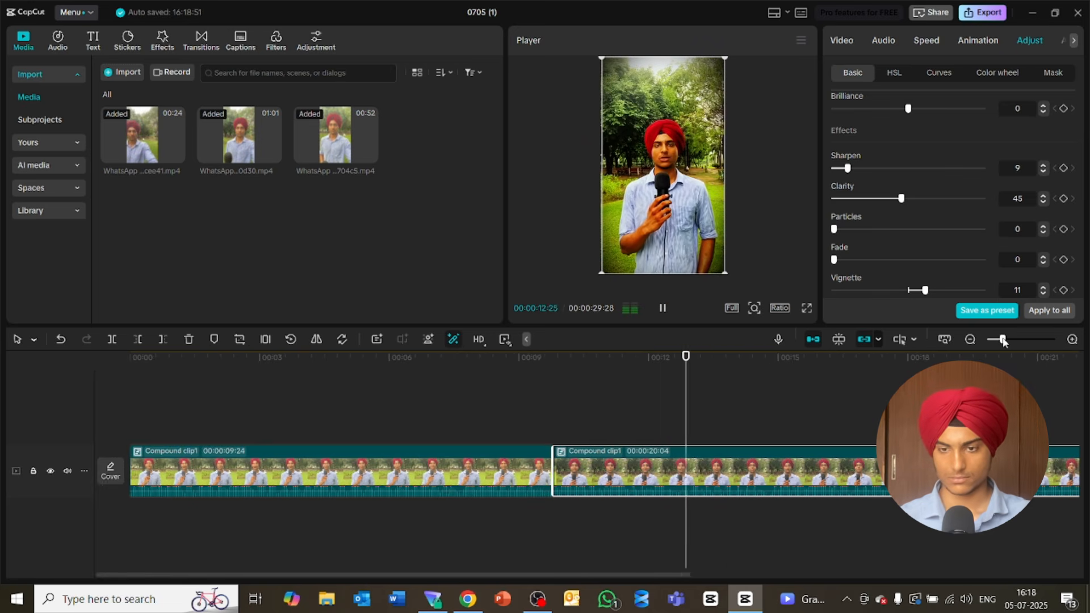
key(space)
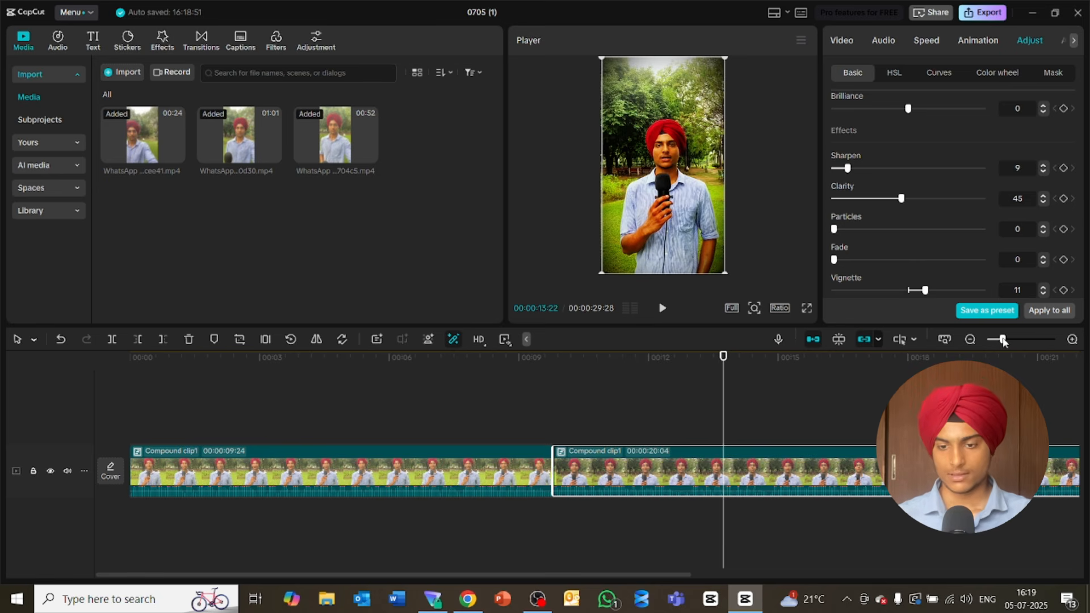
click(726, 373)
drag(726, 373, 71, 434)
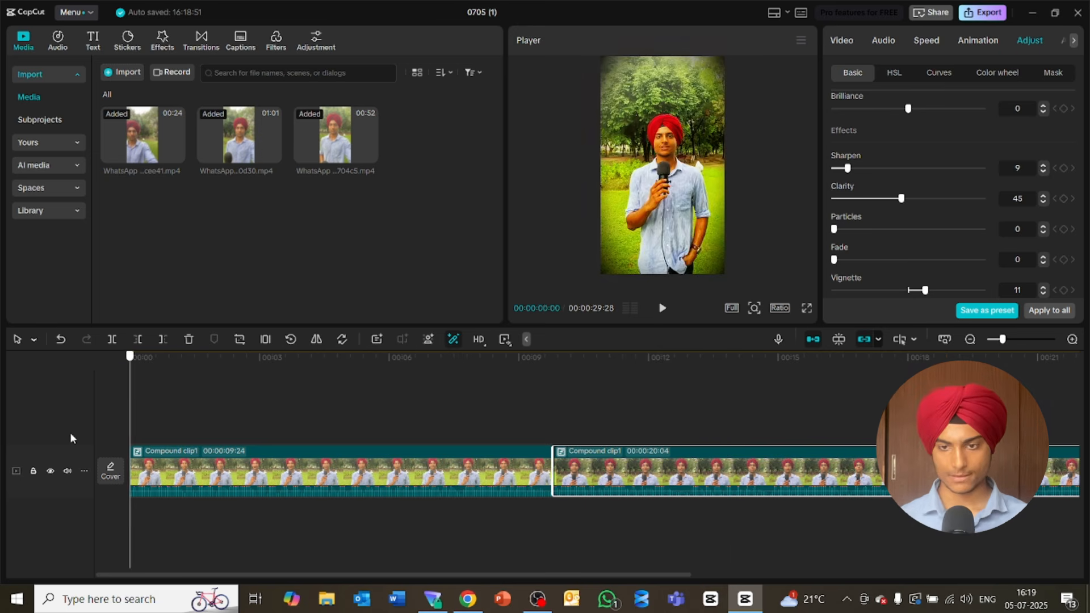
Step: Play the first segment to the end of its opening sentence and split it at 00:00:05:12
key(space)
key(space)
key(Left)
key(Left)
key(Left)
key(Left)
key(Left)
key(Left)
key(Left)
key(Left)
key(Left)
key(Left)
key(space)
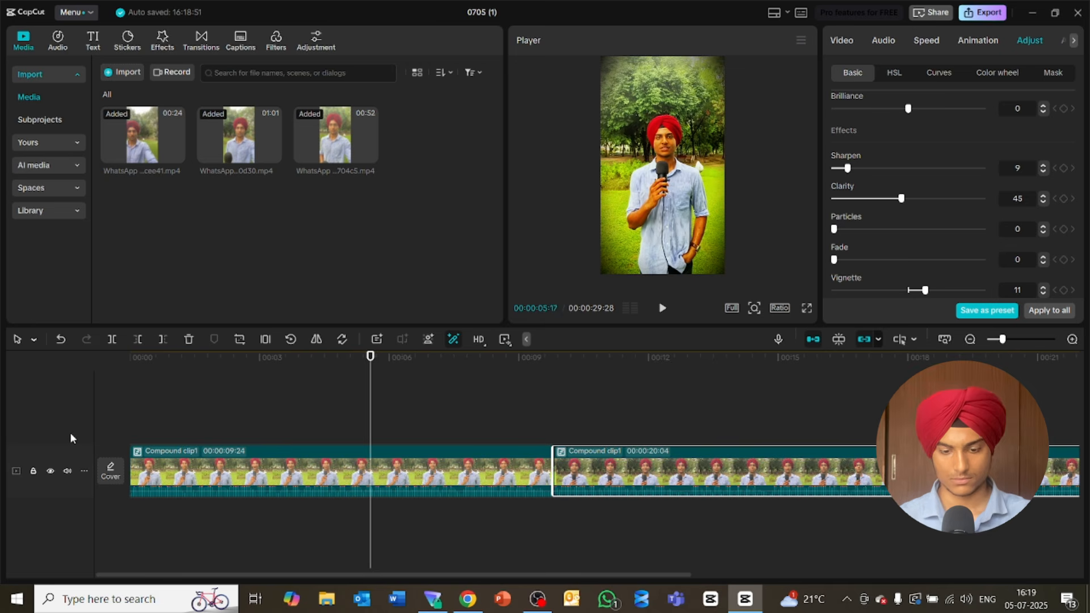
key(ctrl+b)
Step: Split the timeline again at about 7.7 seconds and at about 27 seconds
drag(1002, 339, 1014, 339)
click(273, 362)
key(ctrl+b)
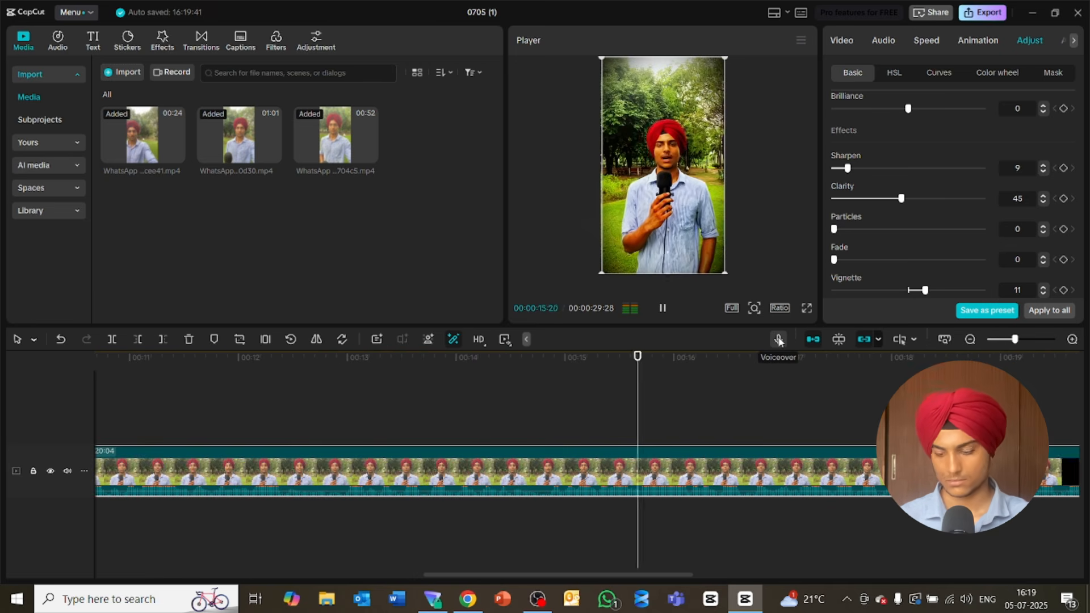
key(space)
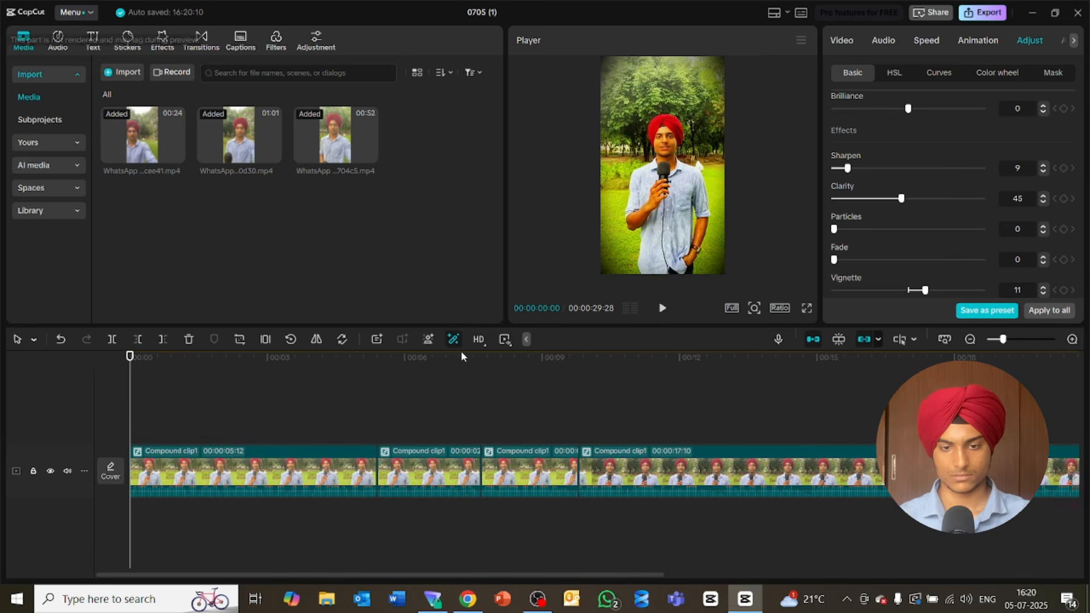
Step: Place the playhead in the second segment at 00:00:06:03 and turn on auto snapping for the timeline
key(space)
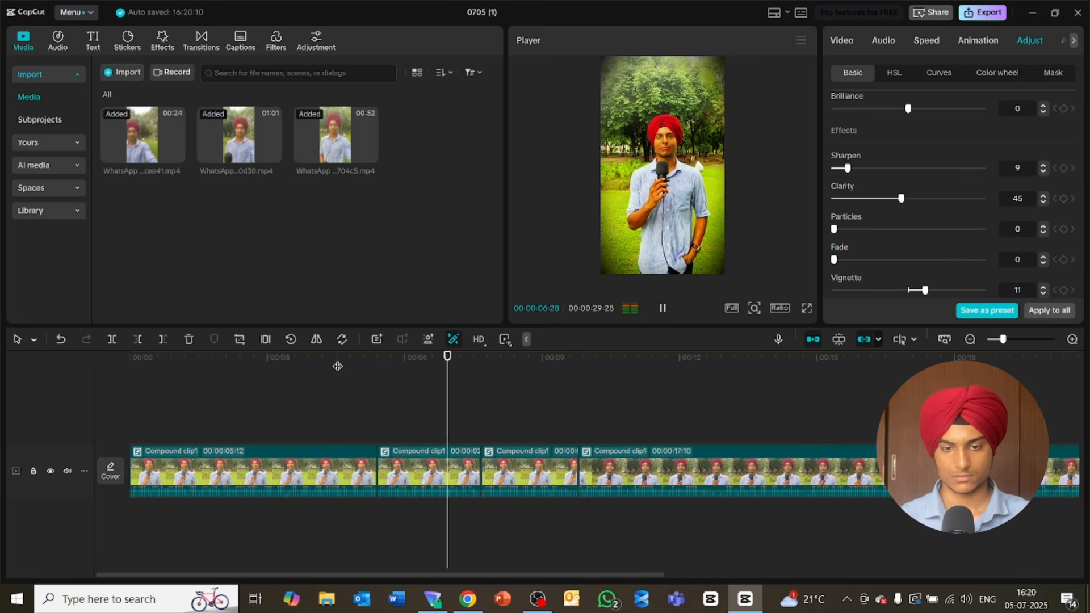
click(395, 362)
click(838, 340)
key(space)
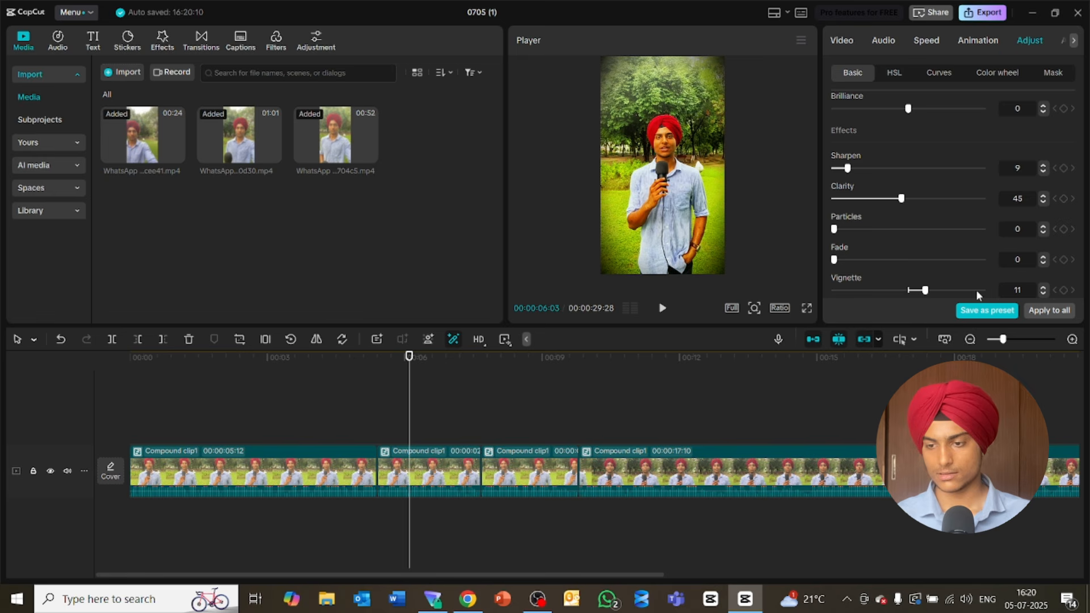
click(995, 340)
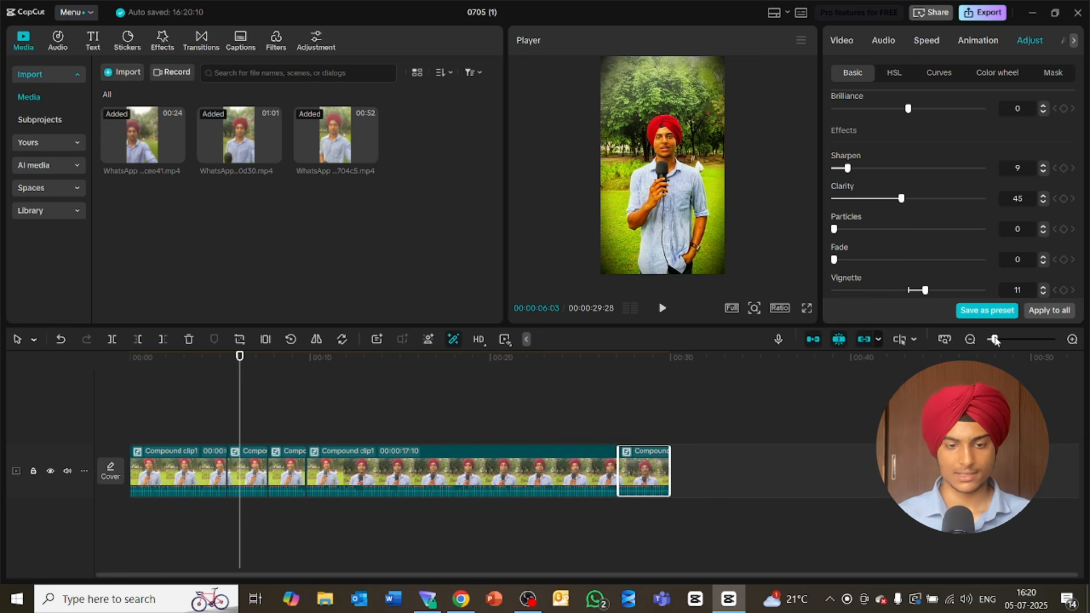
Step: Review the timeline segments one by one, return the playhead to the start, and enlarge the timeline scale
click(195, 470)
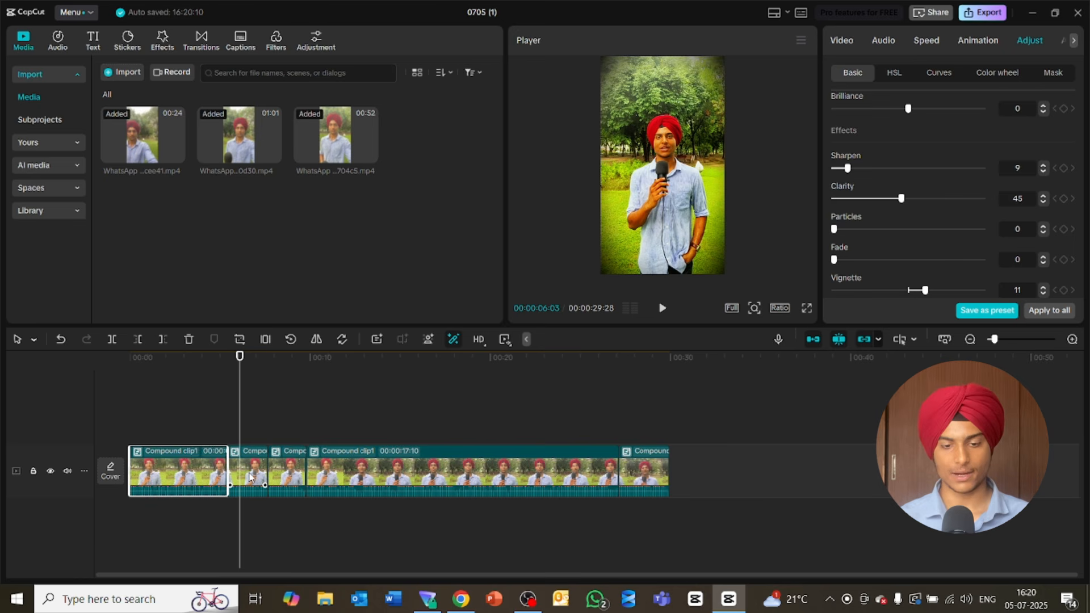
click(250, 476)
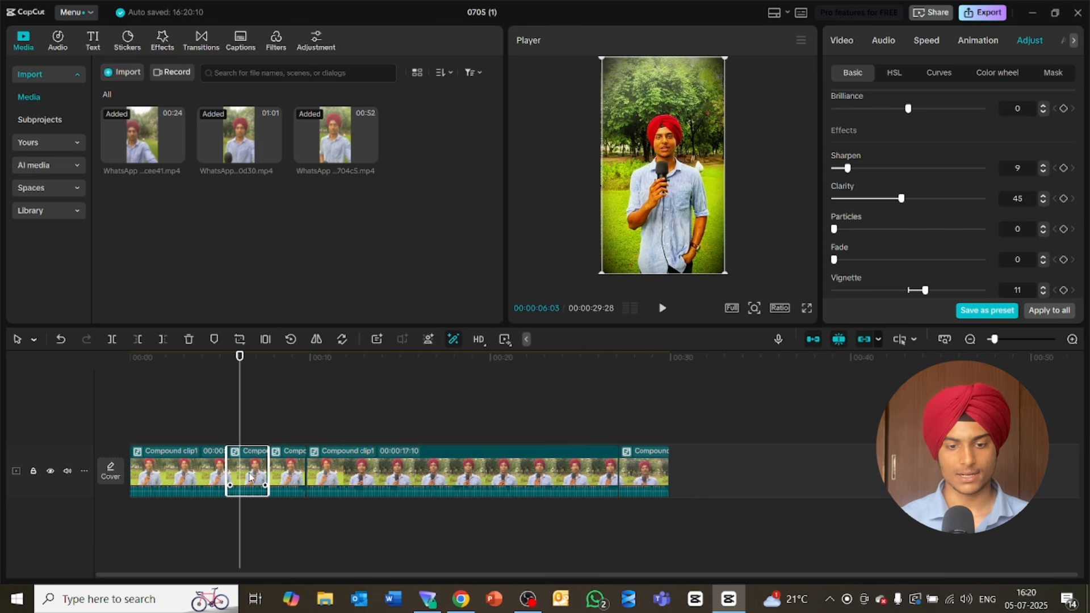
click(286, 474)
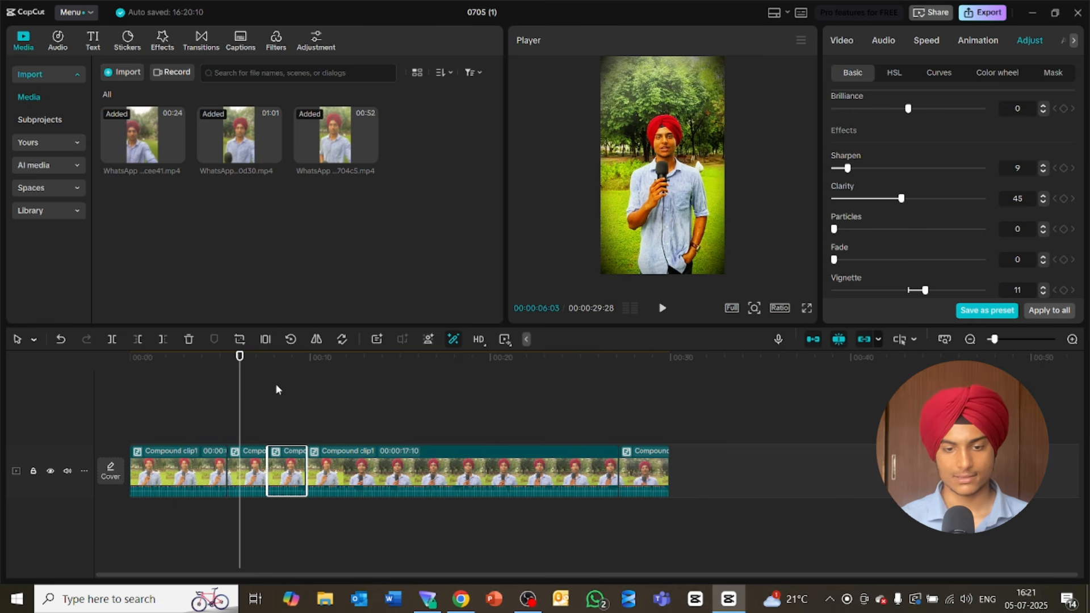
click(409, 471)
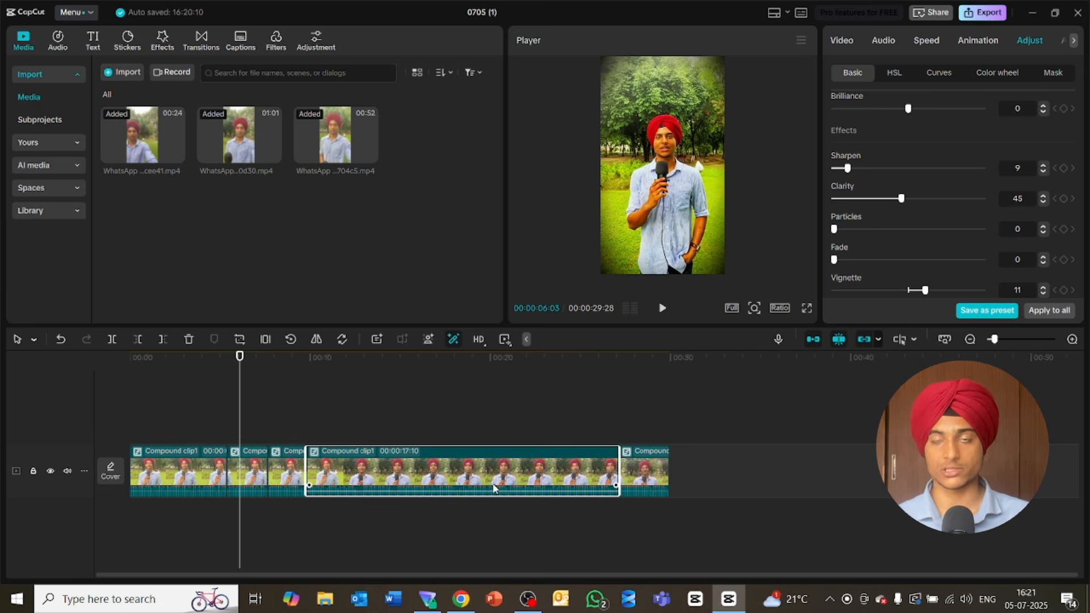
click(632, 361)
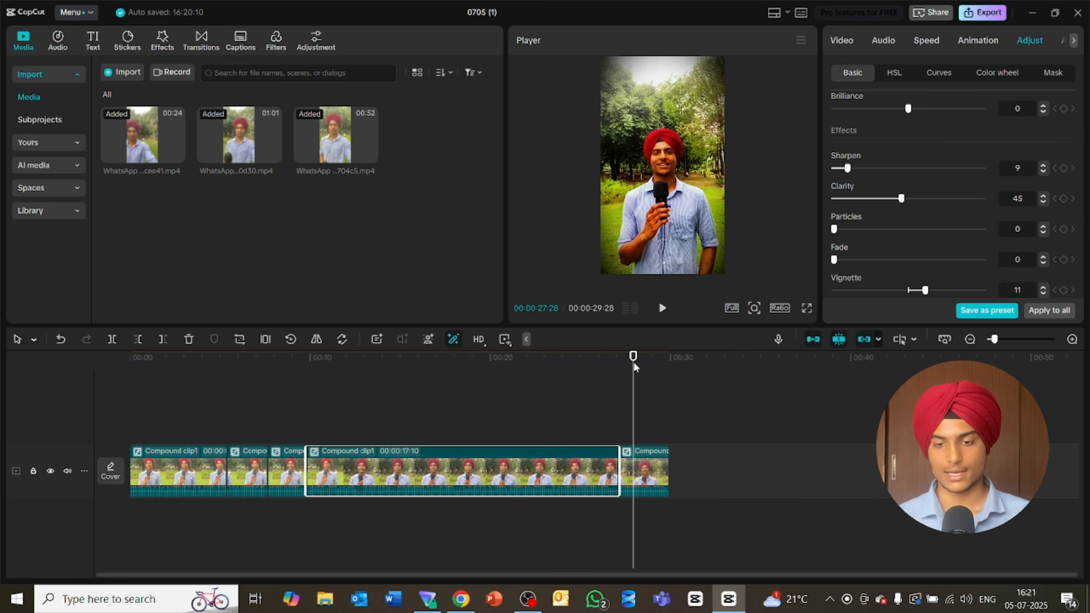
drag(633, 359, 102, 445)
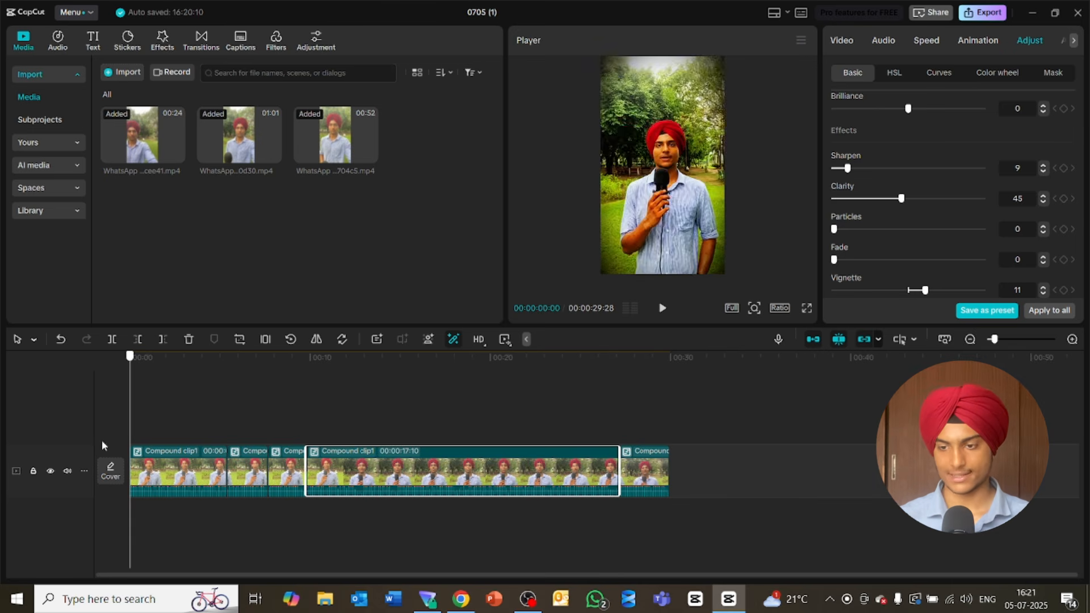
drag(994, 339, 1002, 339)
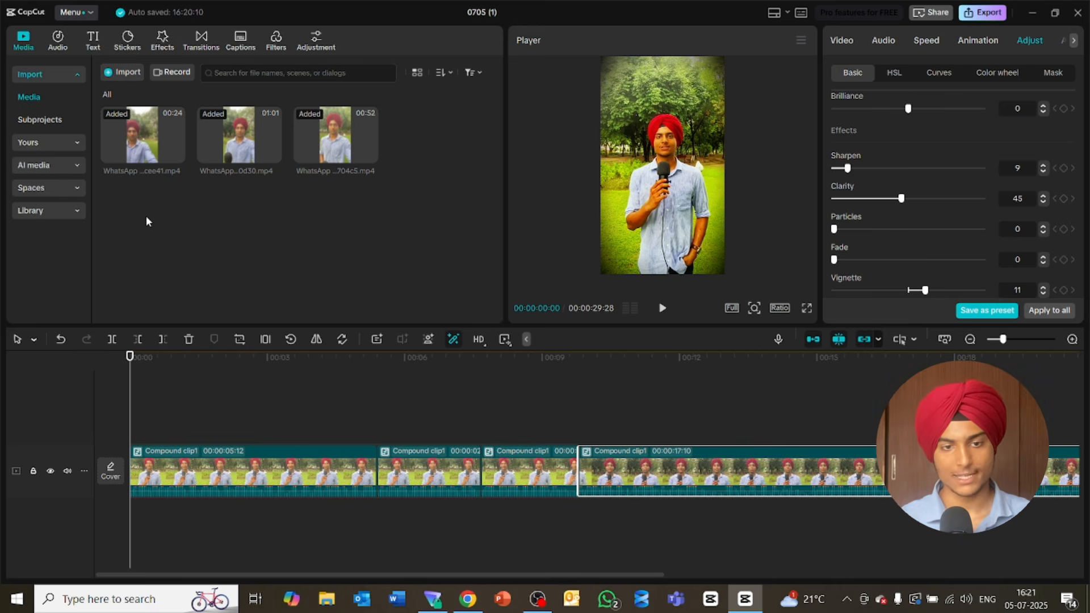
Step: Import the three WhatsApp images and the dark WhatsApp screen-recording videos from the 02-07-2025 folder
click(124, 71)
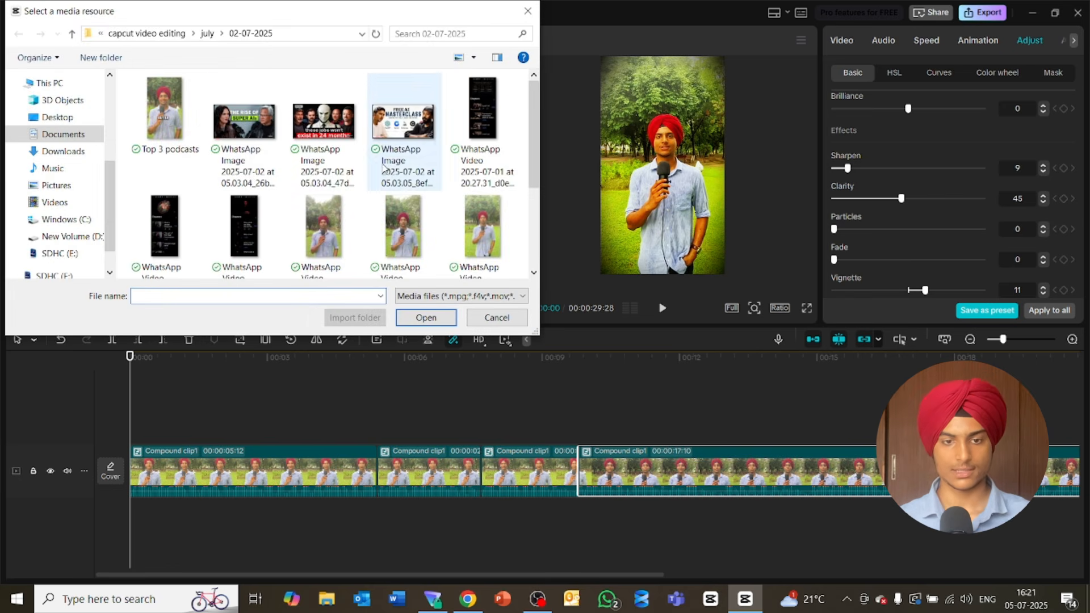
drag(204, 144, 504, 133)
click(425, 317)
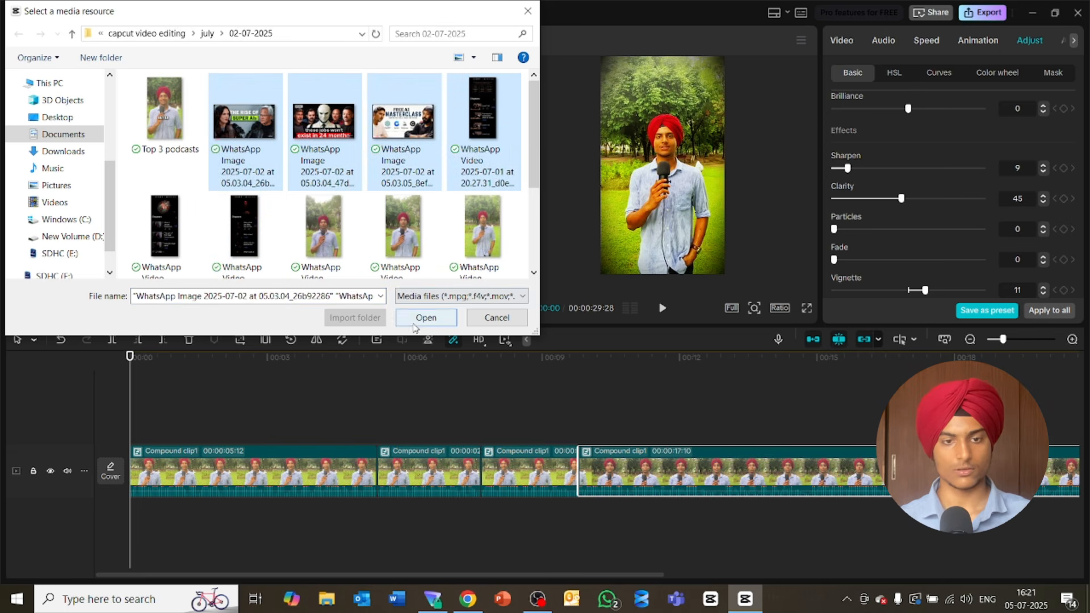
click(121, 73)
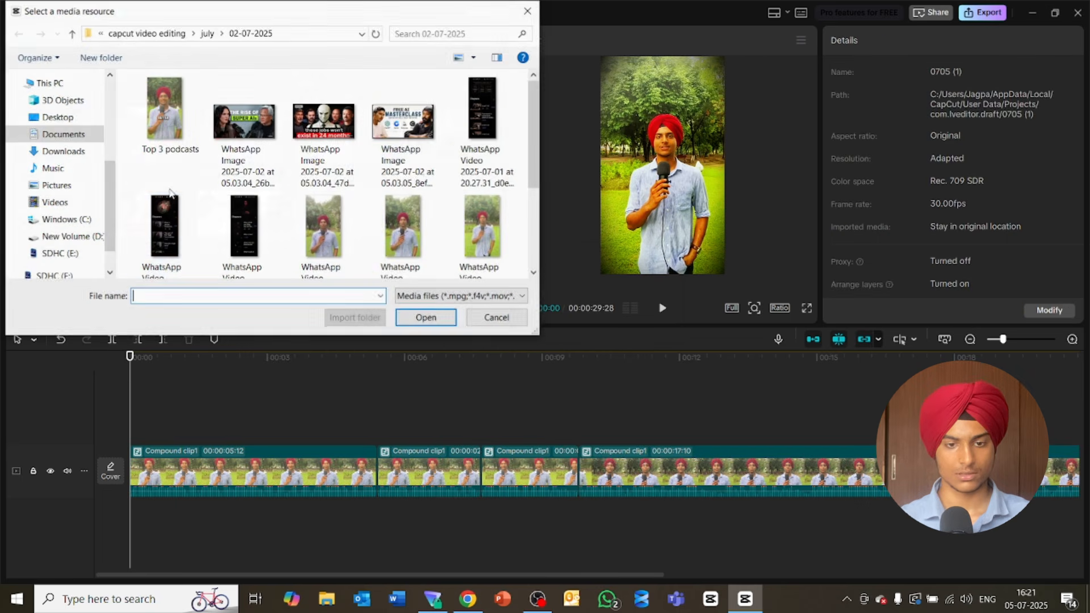
click(152, 223)
ctrl+click(235, 226)
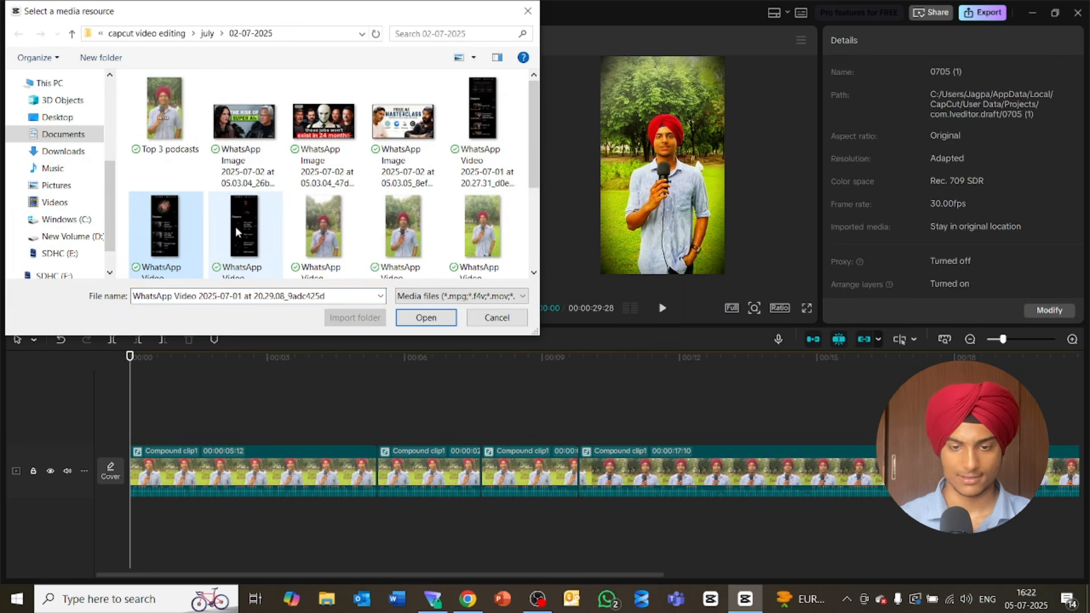
key(Return)
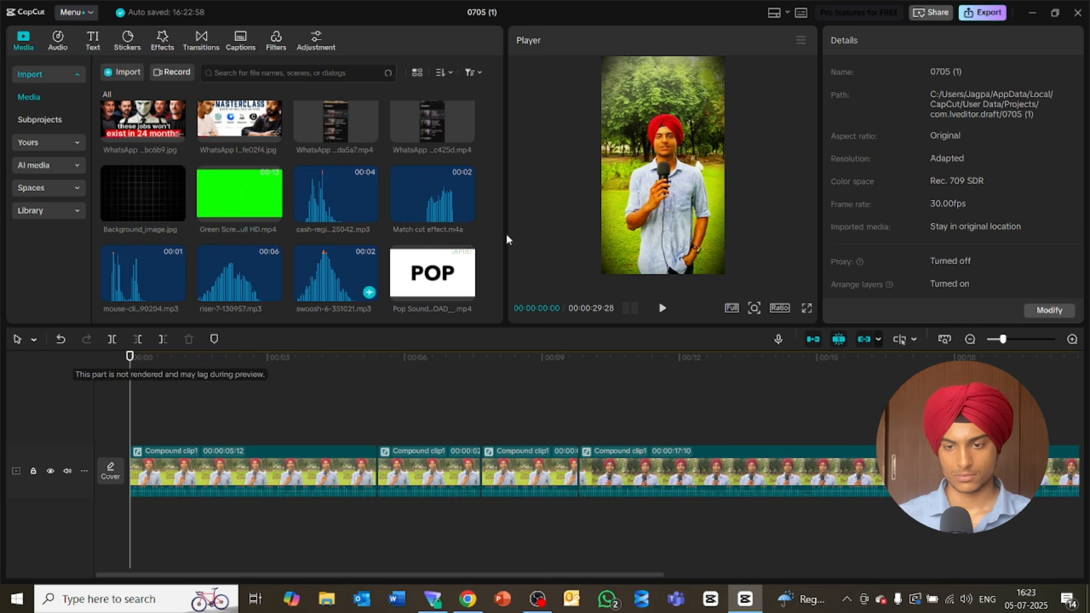
Step: Play the opening ten seconds, then replay the first segment in stretches to locate the next cut point
click(661, 308)
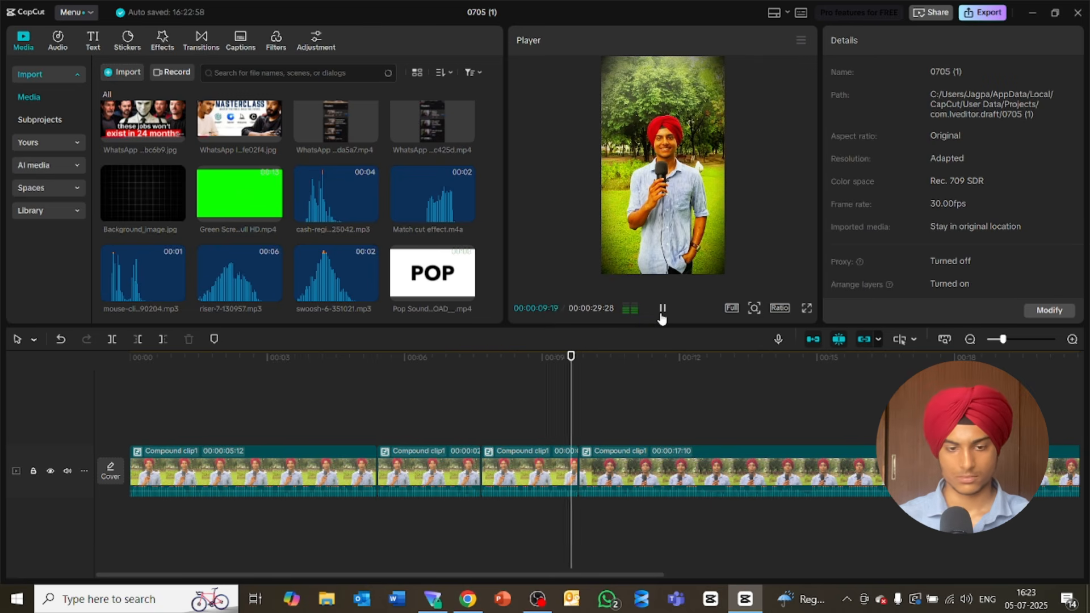
click(662, 310)
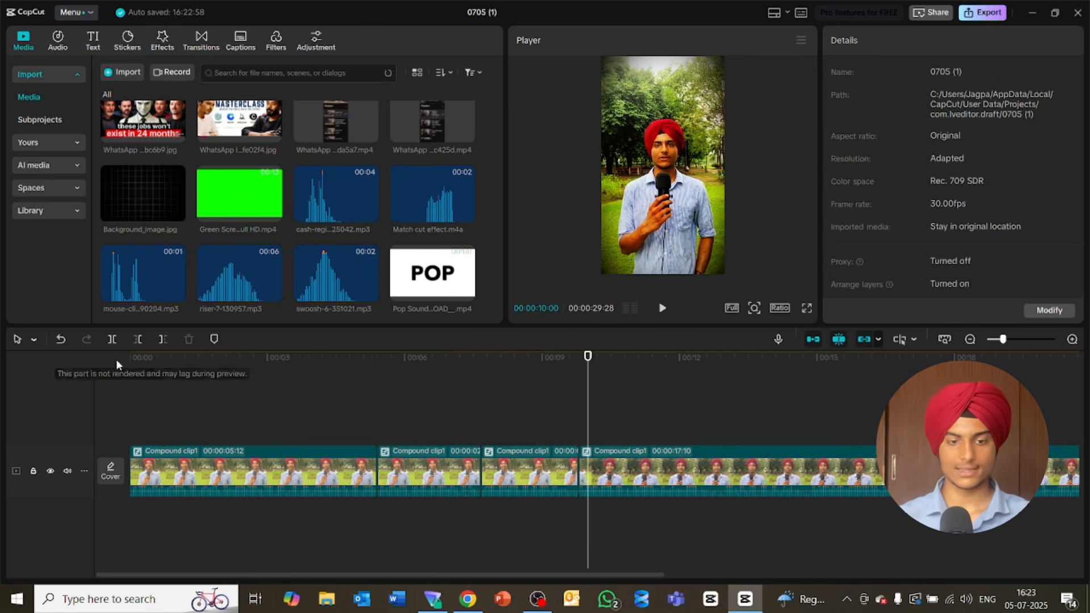
click(149, 358)
key(space)
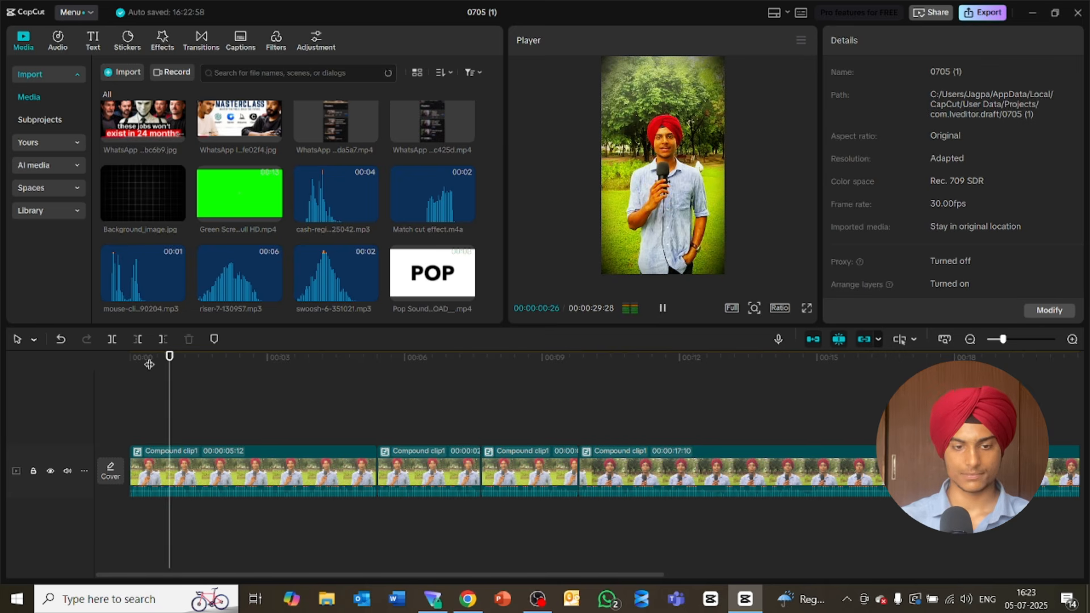
key(space)
click(151, 355)
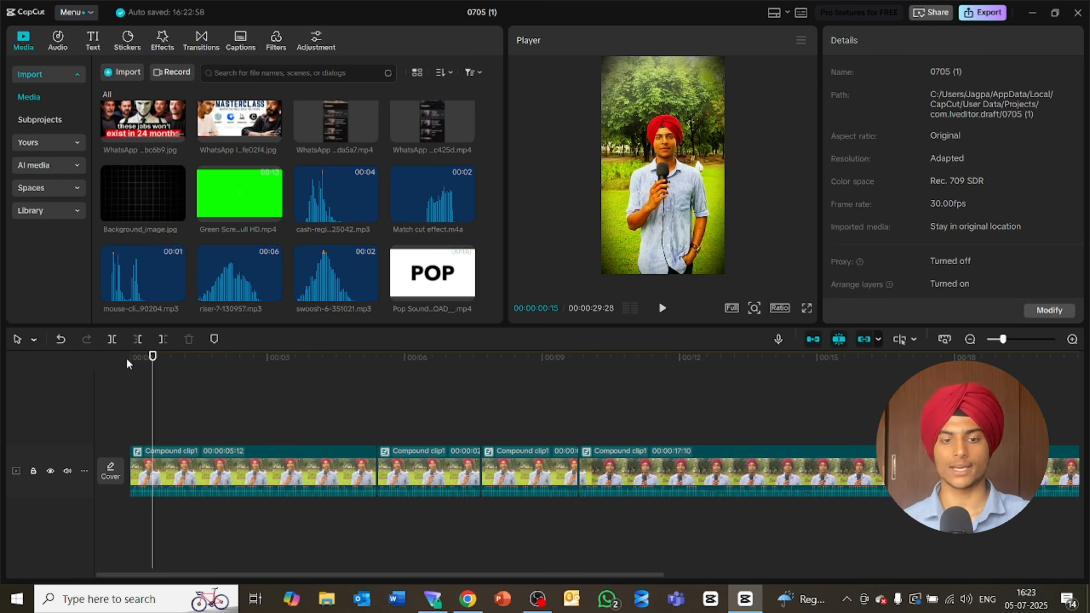
key(space)
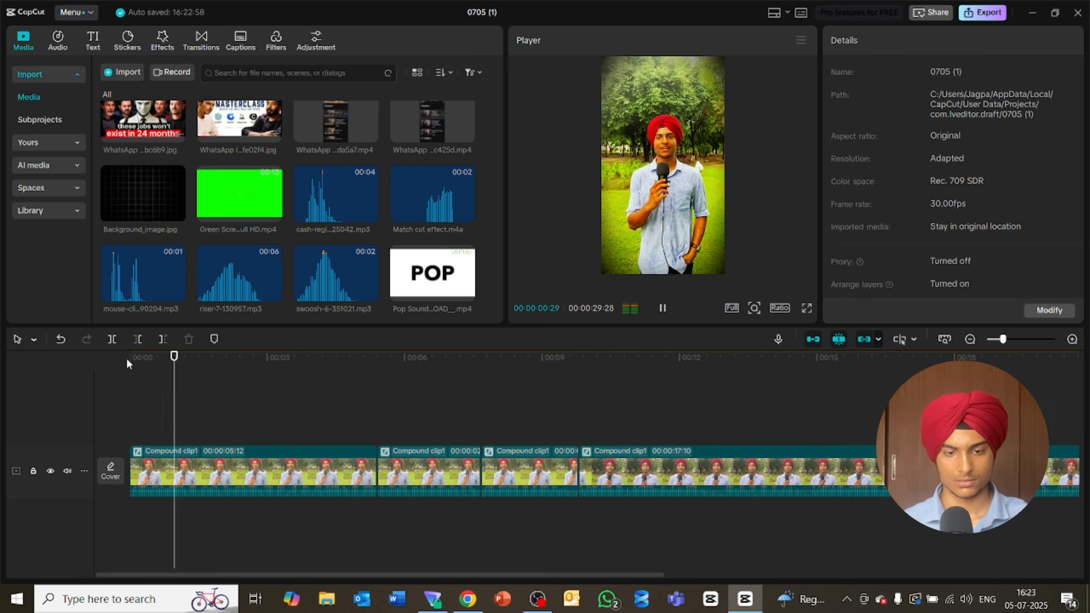
key(space)
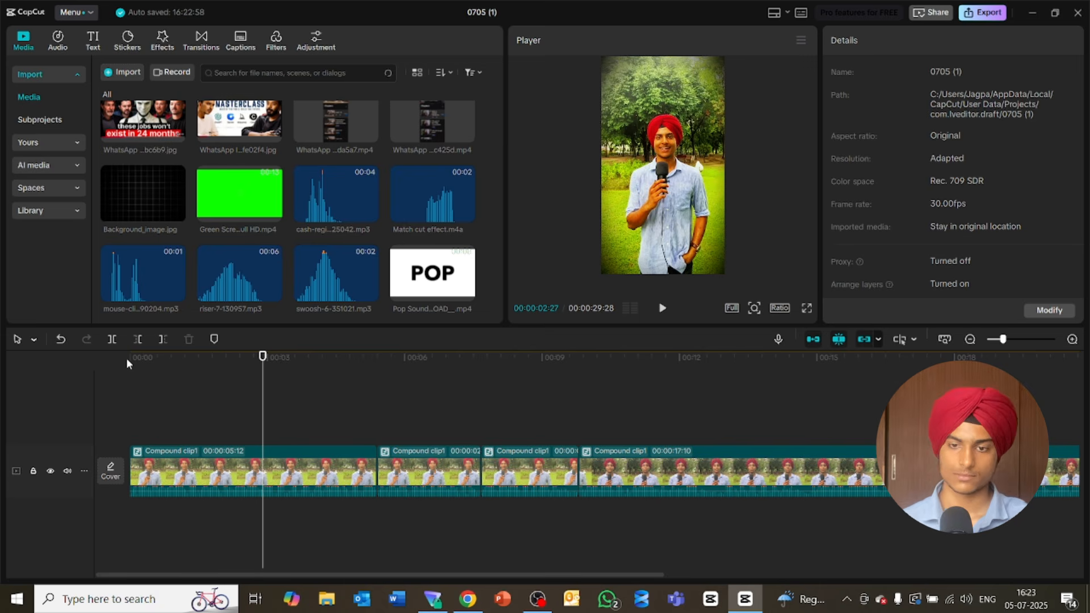
key(space)
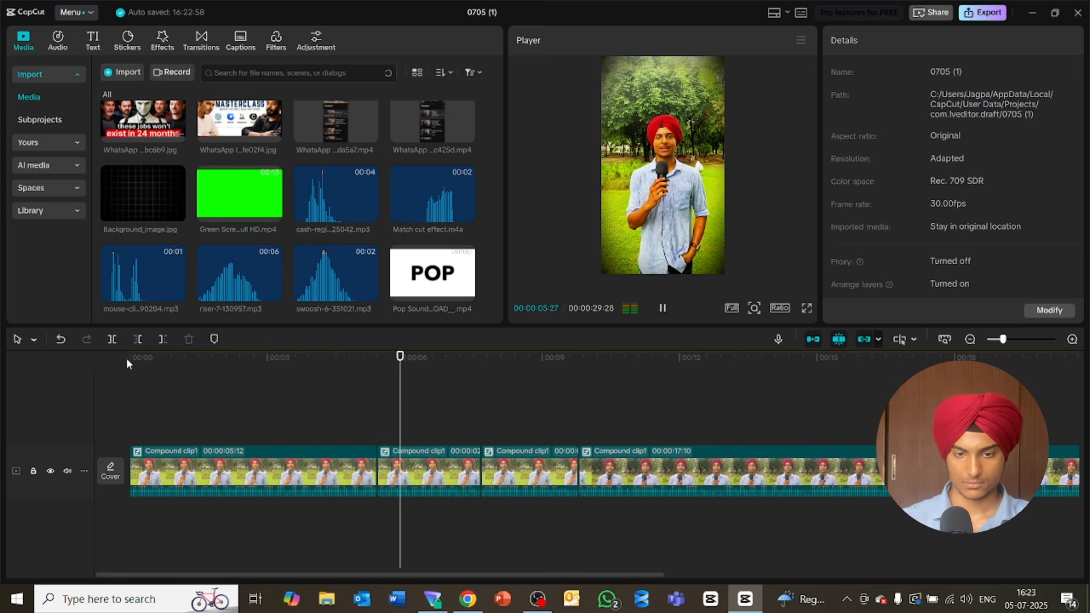
key(space)
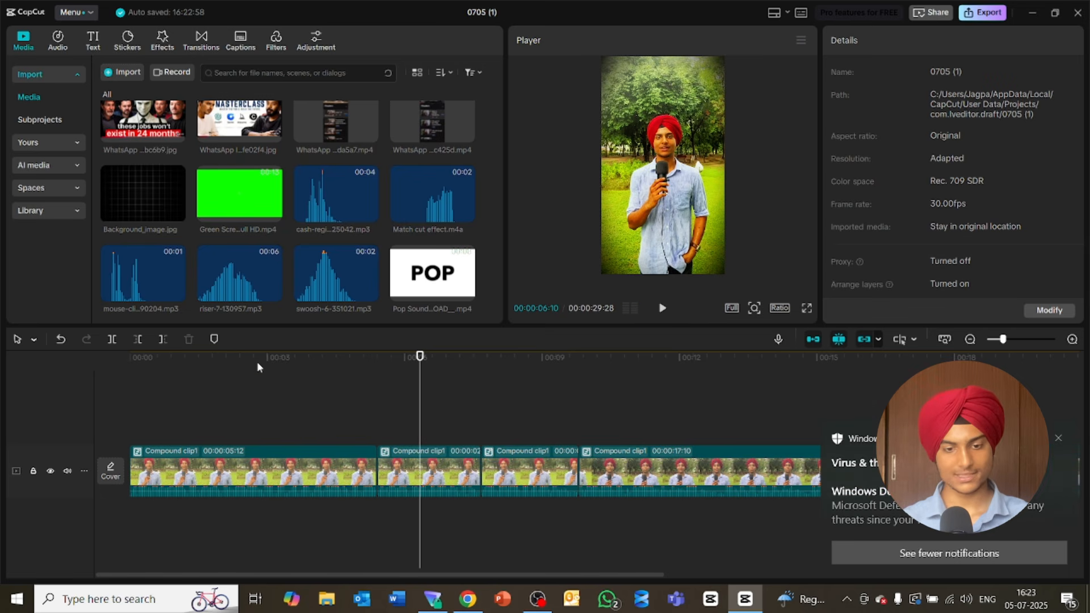
Step: Replay the first segment from about two seconds, fine-tune the playhead to 00:00:02:26, and split the segment there
click(216, 366)
key(space)
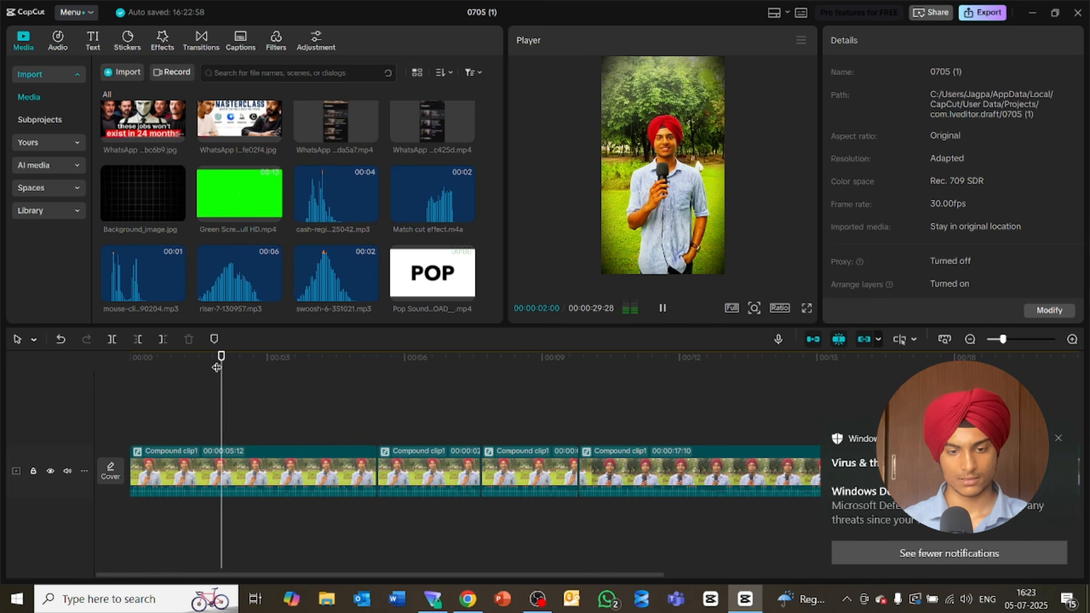
key(space)
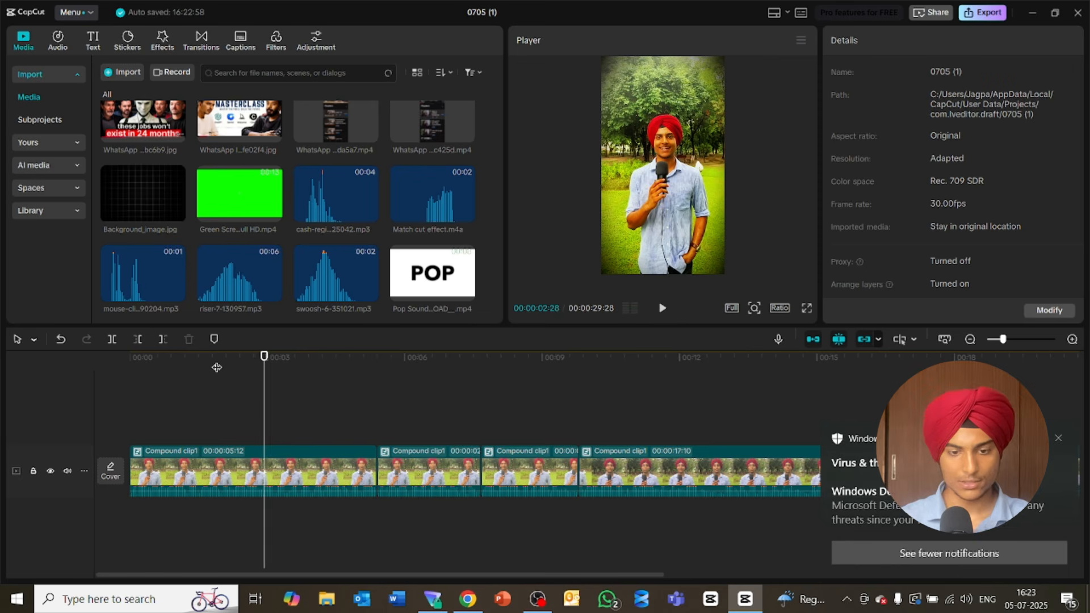
key(Left)
key(Left)
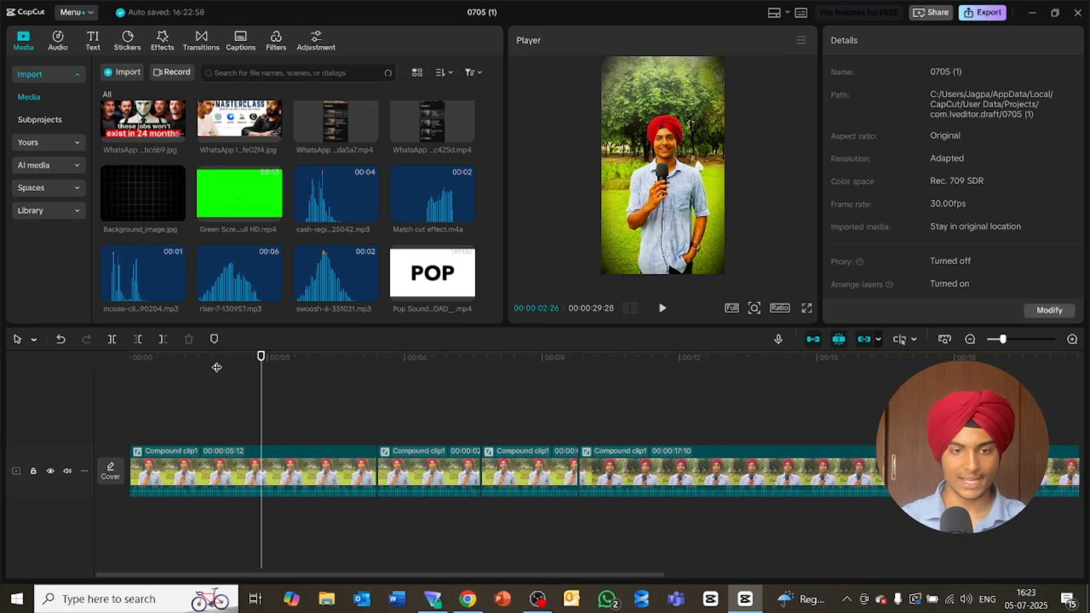
key(ctrl+b)
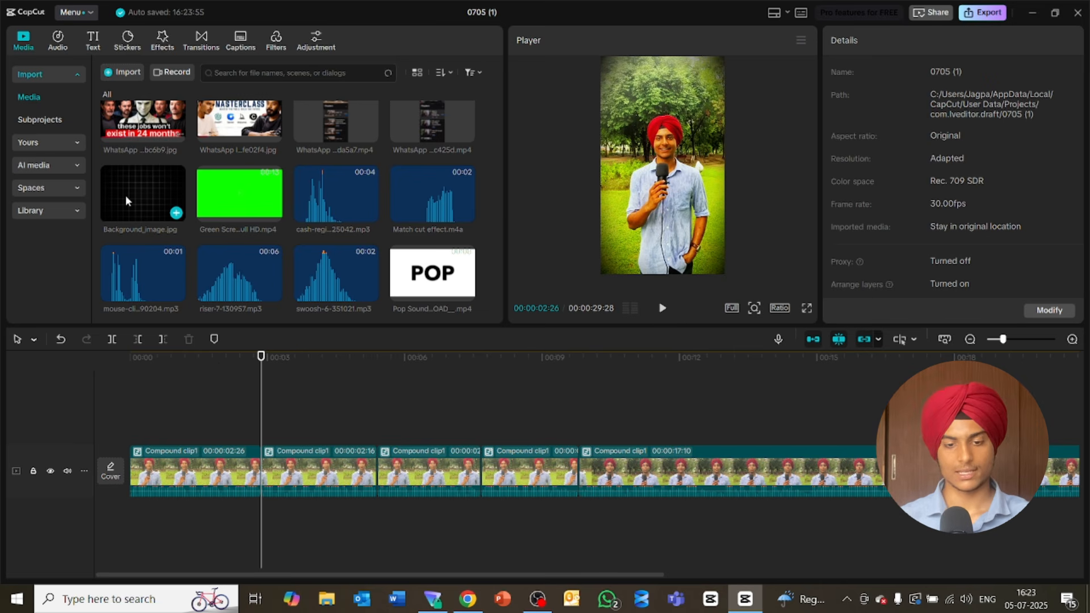
Step: Place Background_image.jpg on a track above the video at 00:00:02:26 and trim it to the end of the second segment
drag(125, 196, 265, 421)
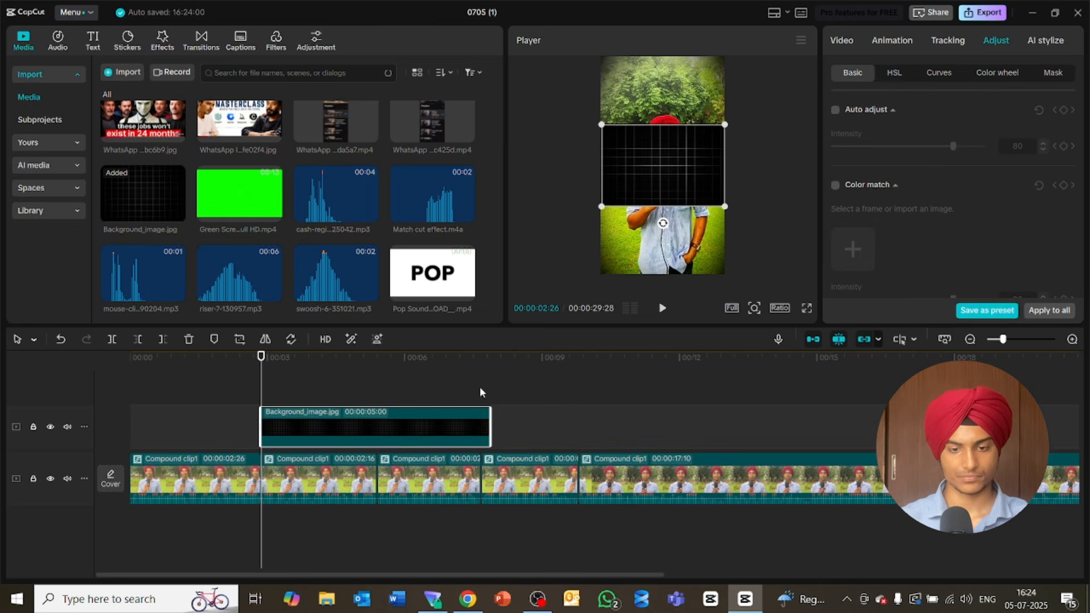
drag(489, 423, 377, 425)
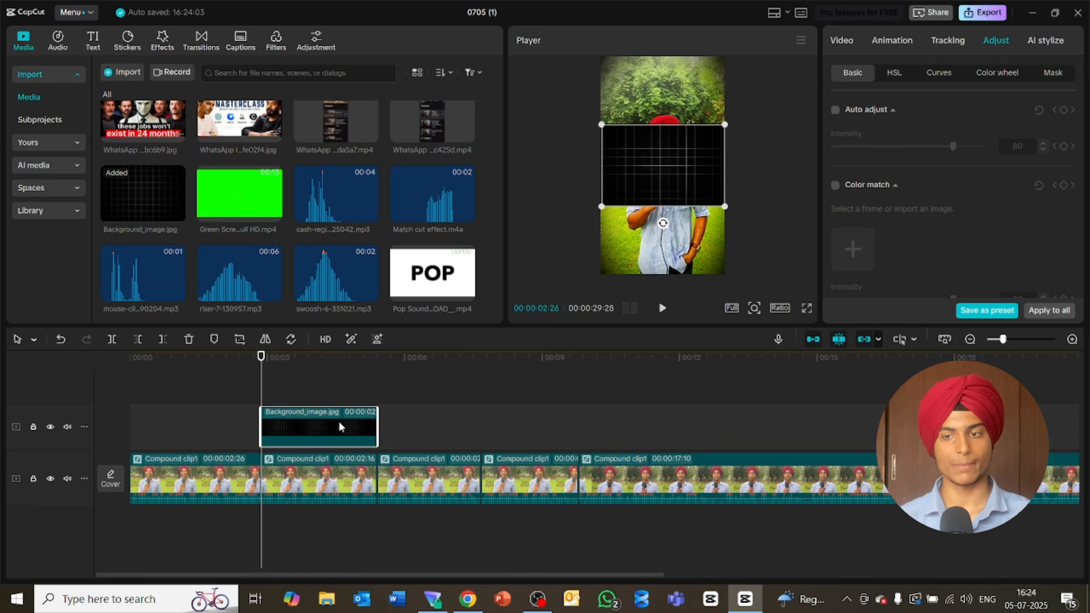
Step: Scale the background image up to 265% so it covers the whole frame, and check it in the full-screen preview
click(849, 39)
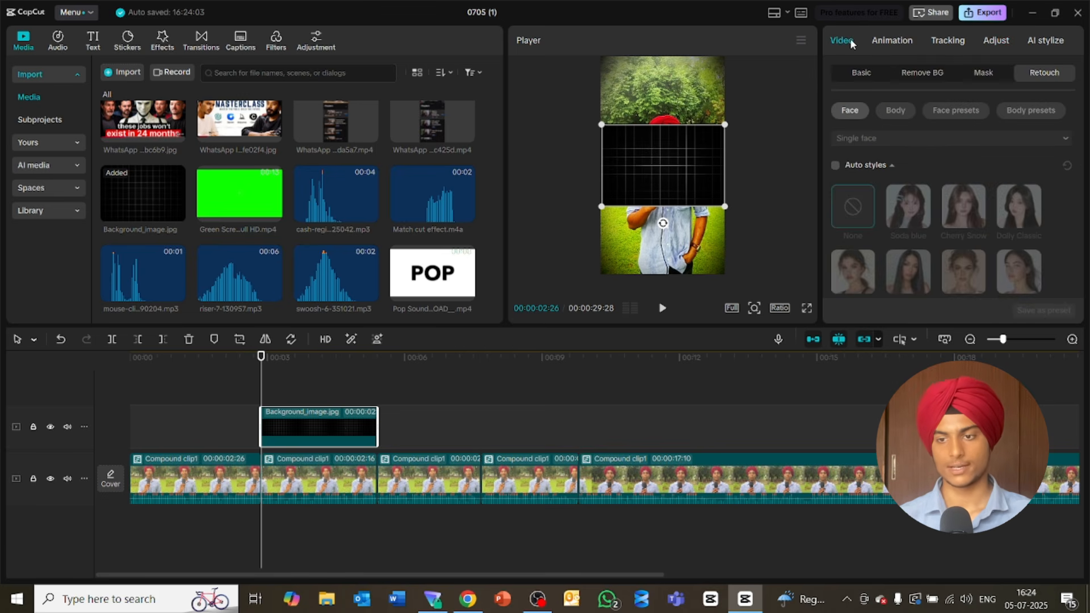
click(878, 74)
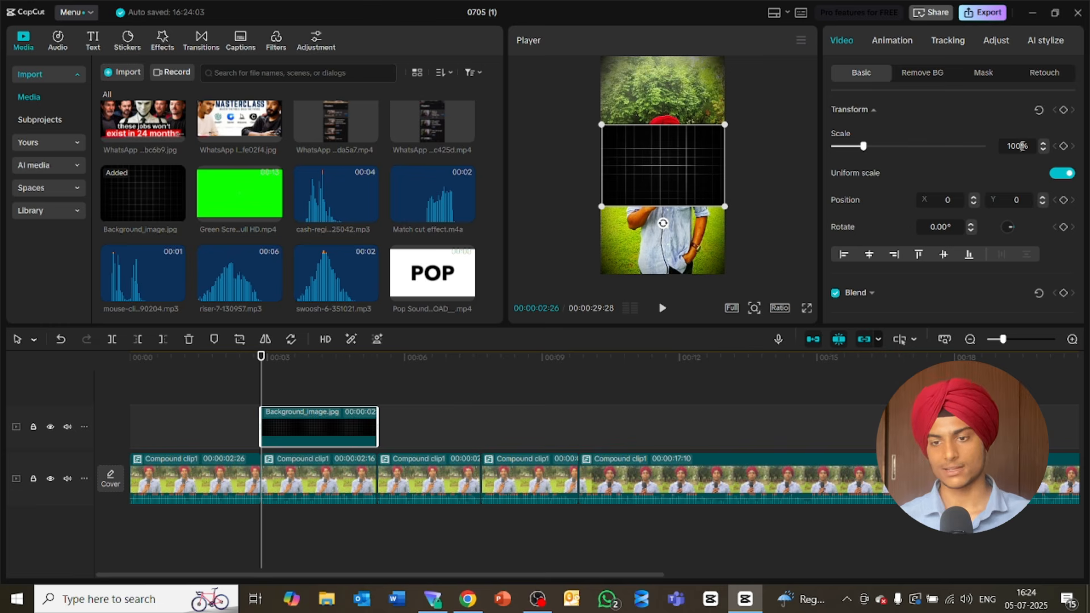
scroll(1022, 146, up, 20)
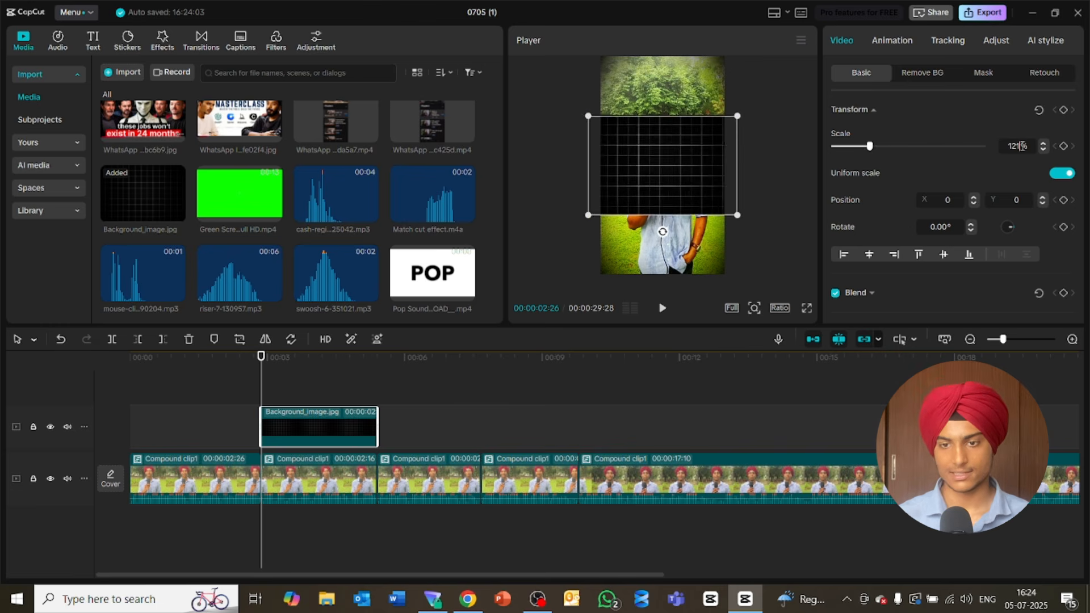
scroll(1023, 146, up, 18)
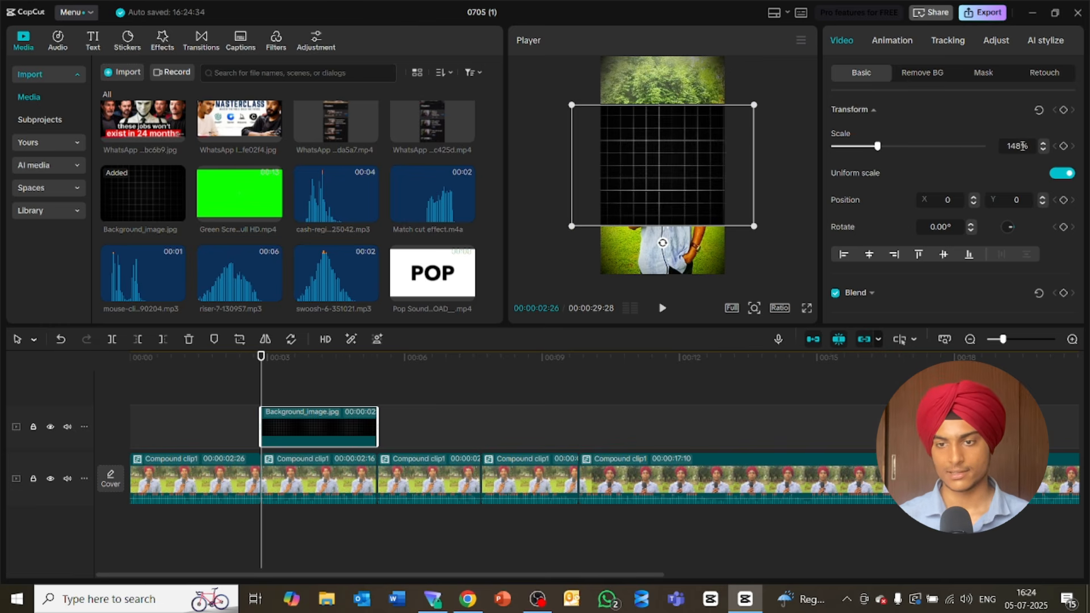
scroll(1023, 146, up, 20)
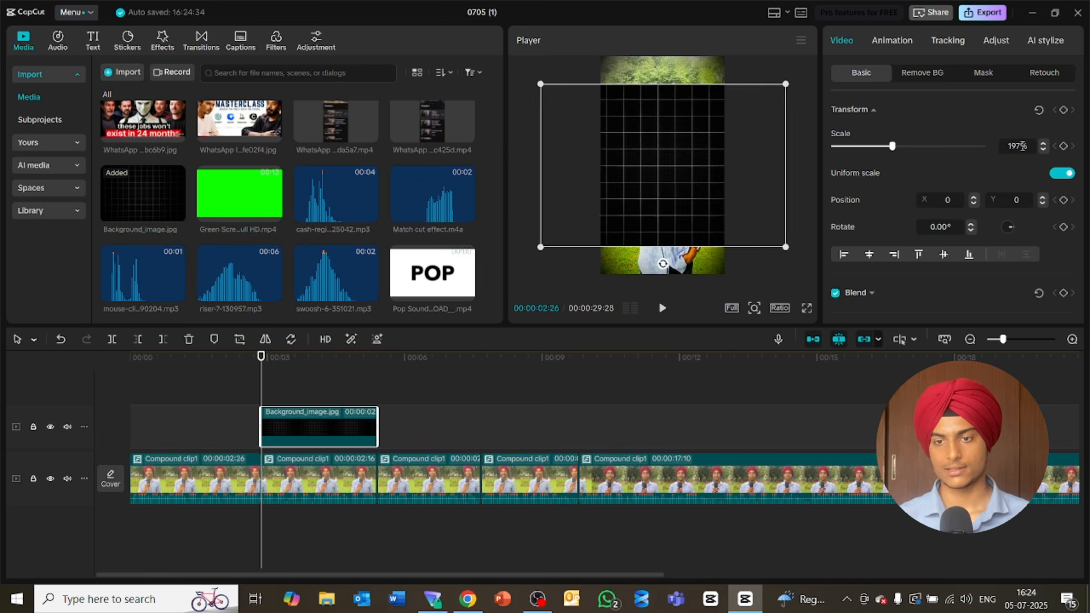
scroll(1022, 145, up, 20)
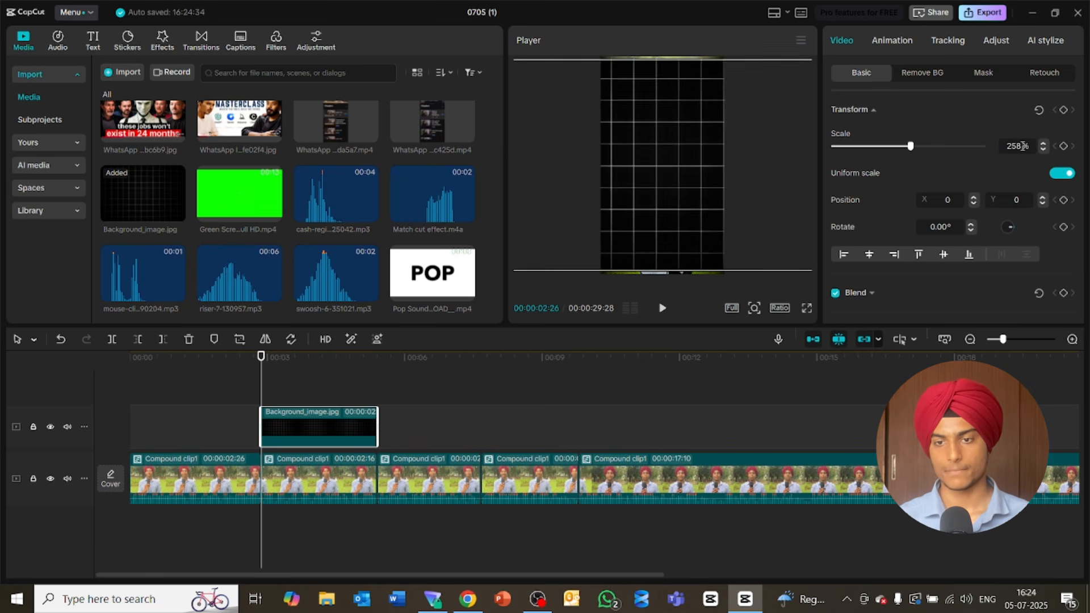
scroll(1021, 146, up, 4)
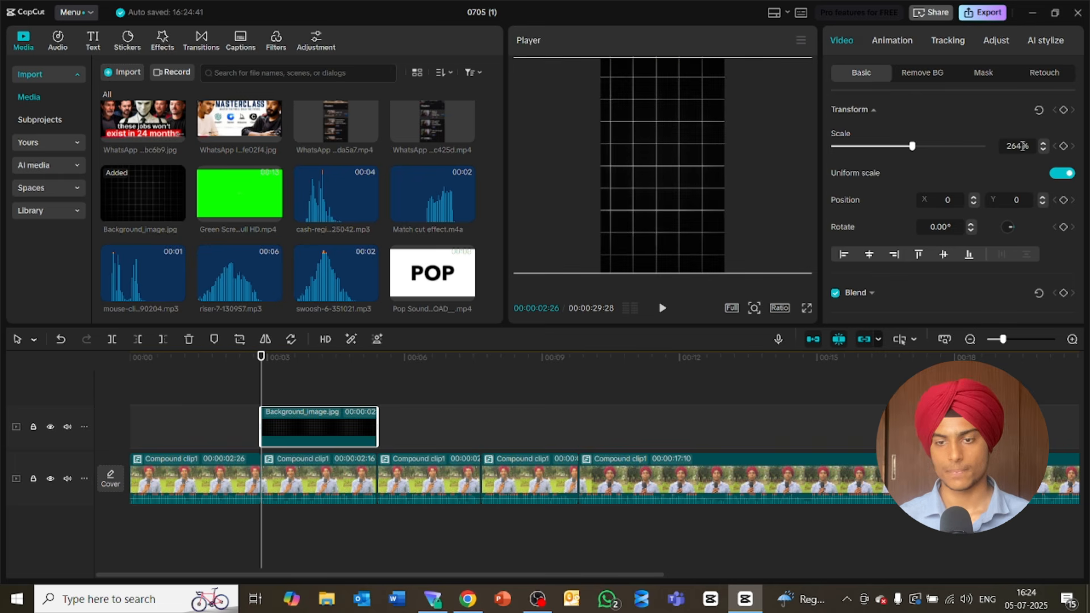
scroll(1022, 146, up, 1)
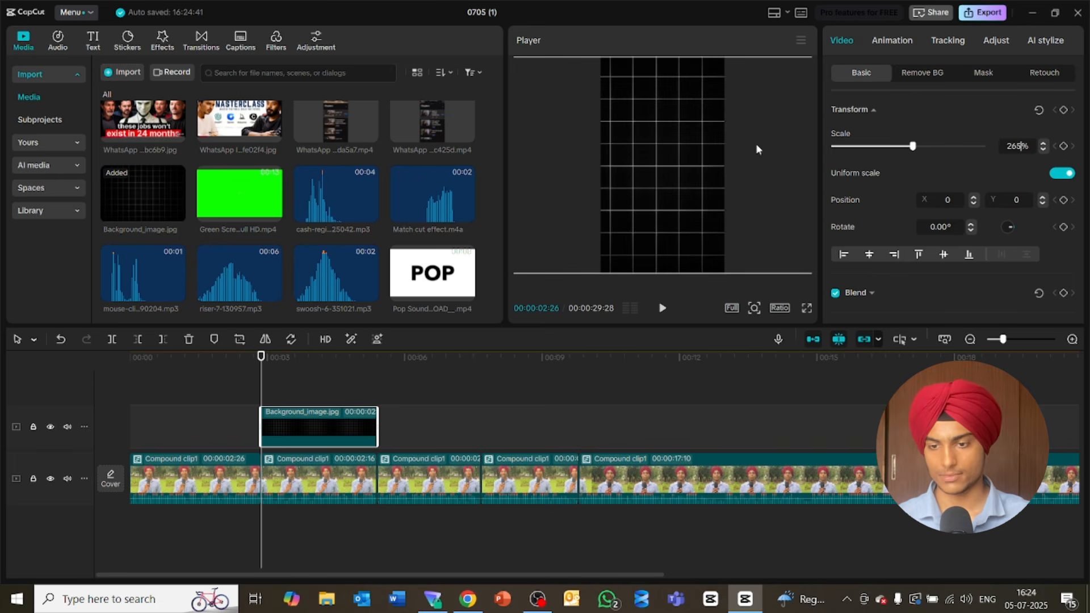
click(804, 310)
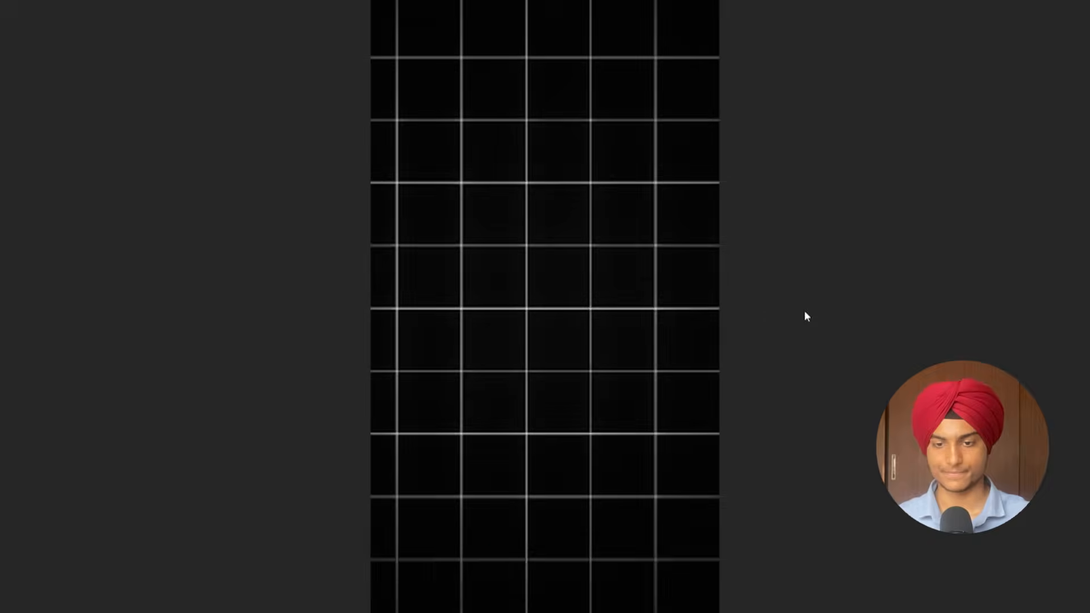
Step: Close the full-screen preview and shift the background image horizontally to an X position of -113
key(Escape)
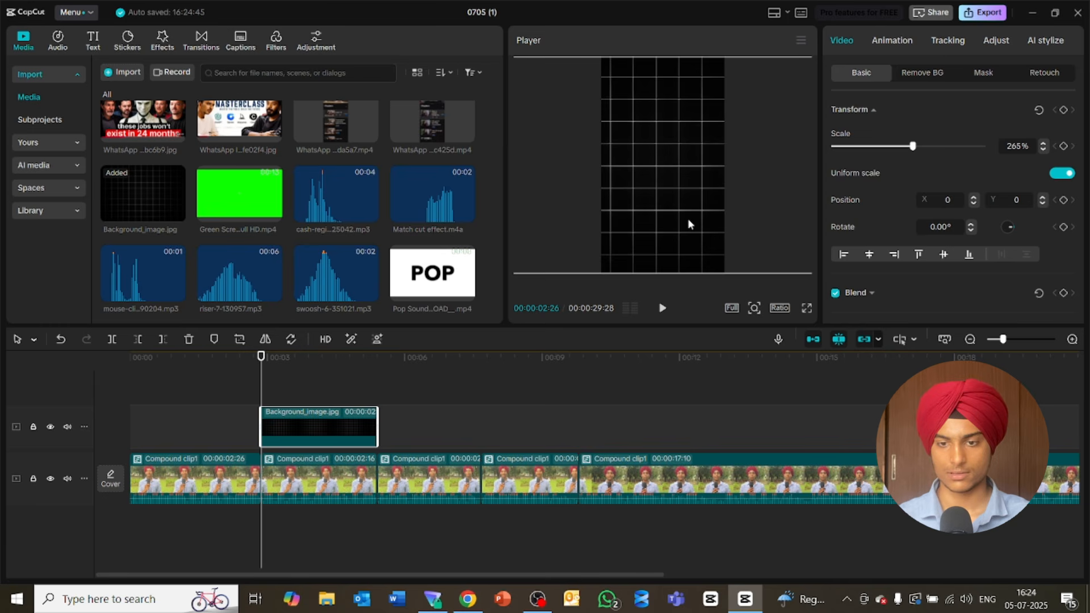
drag(676, 224, 681, 218)
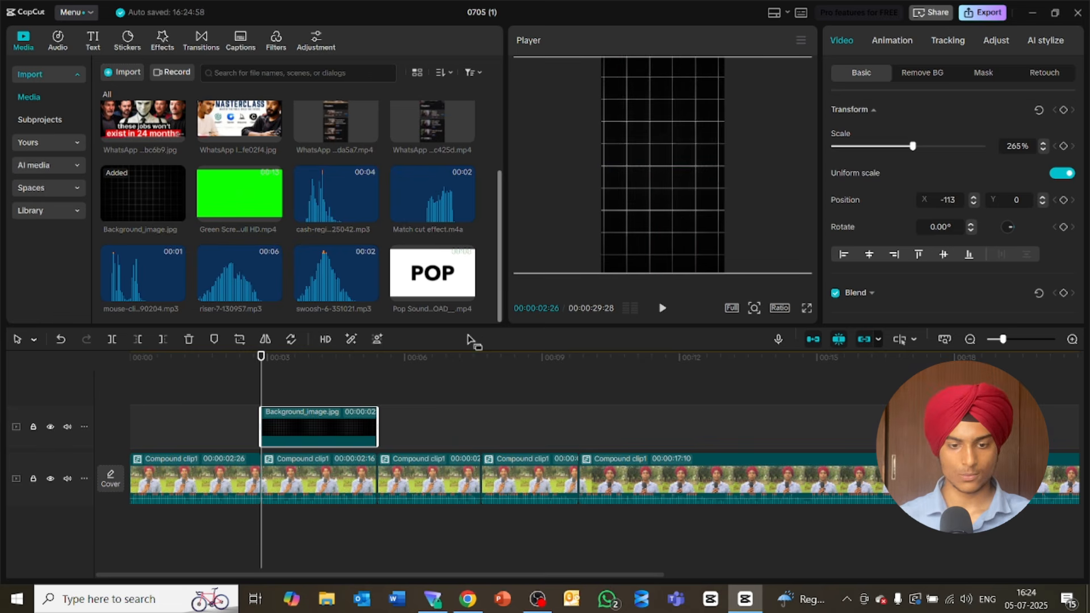
Step: Try deleting the second video segment beneath the background image with the main track magnet on, undoing the deletion each time
click(315, 462)
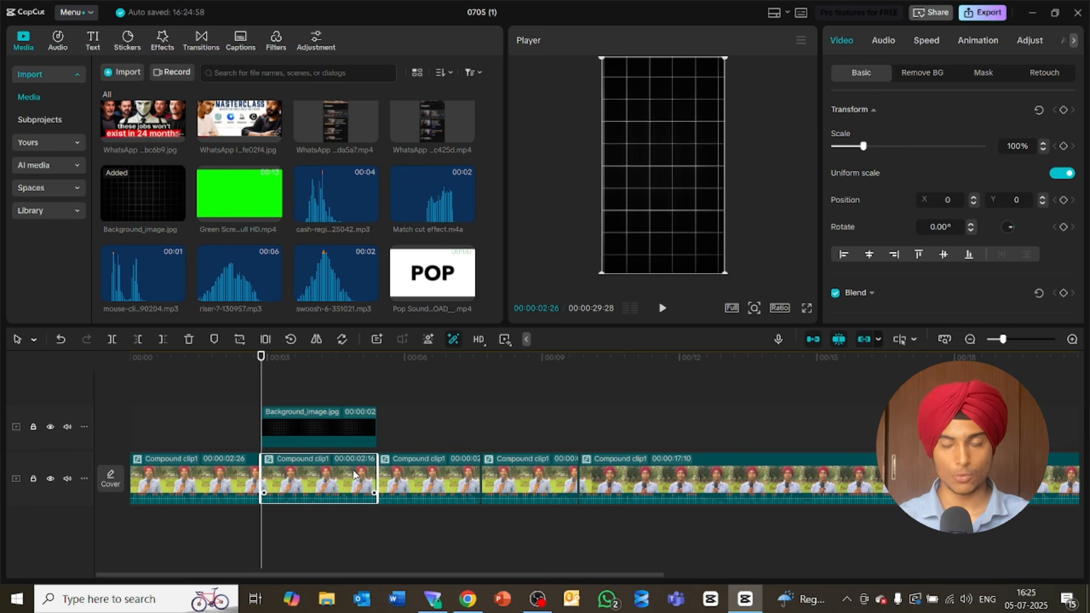
key(Delete)
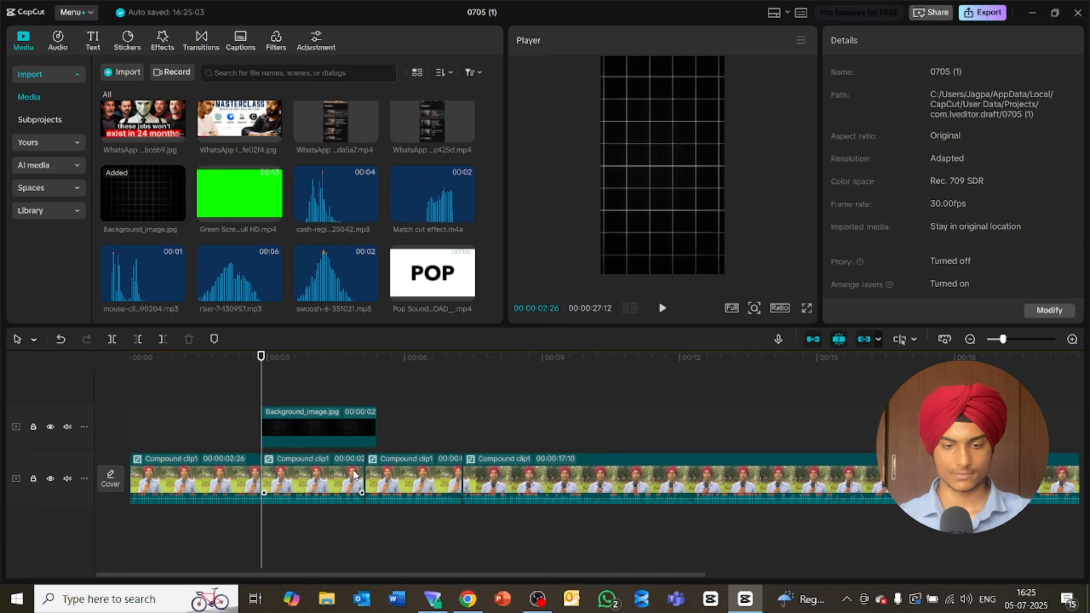
key(ctrl+z)
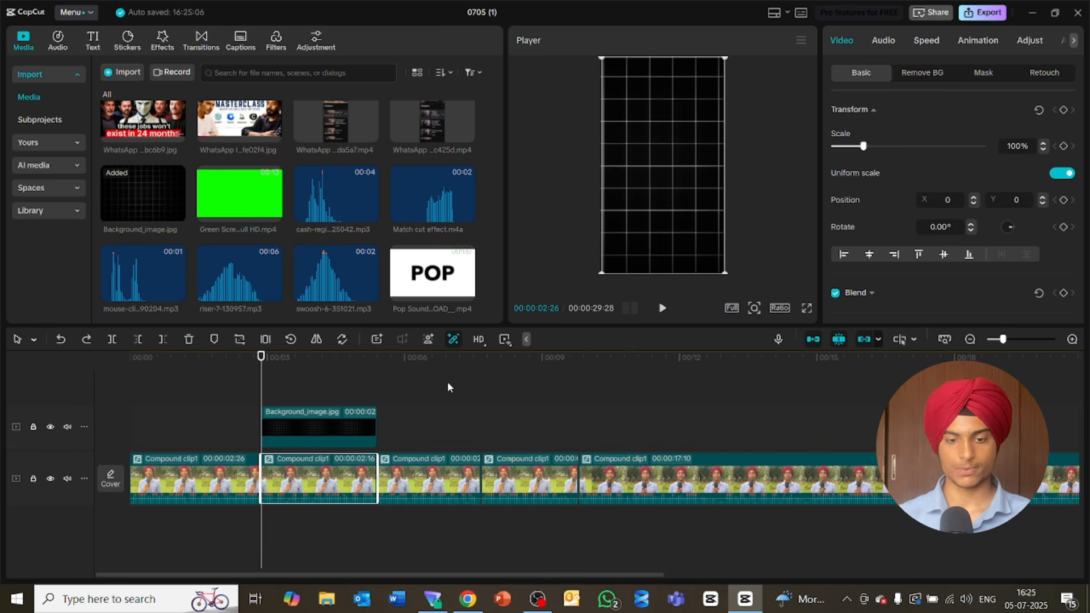
click(336, 459)
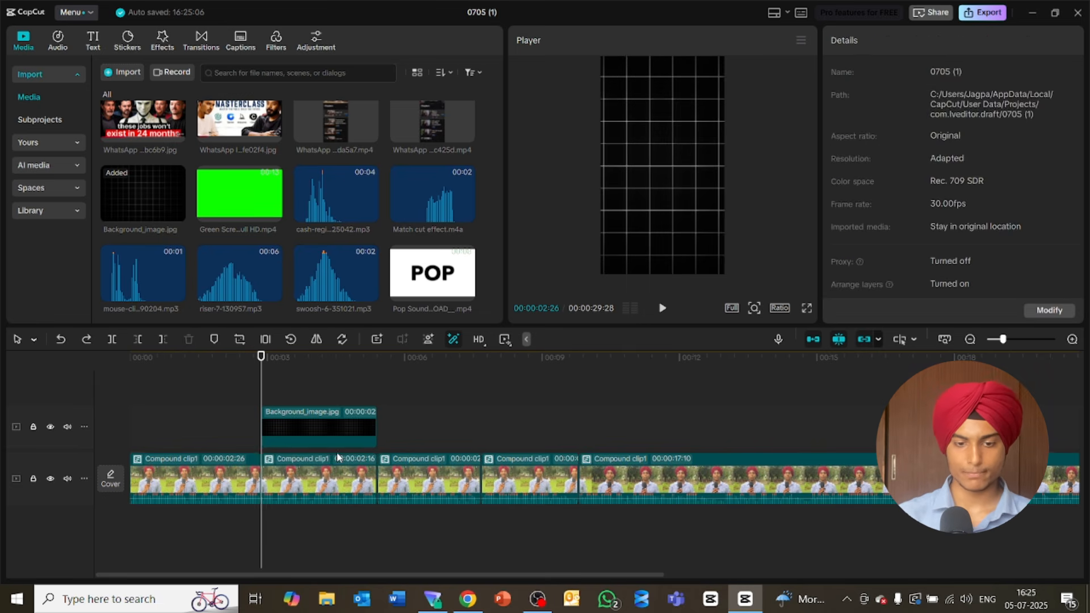
click(298, 473)
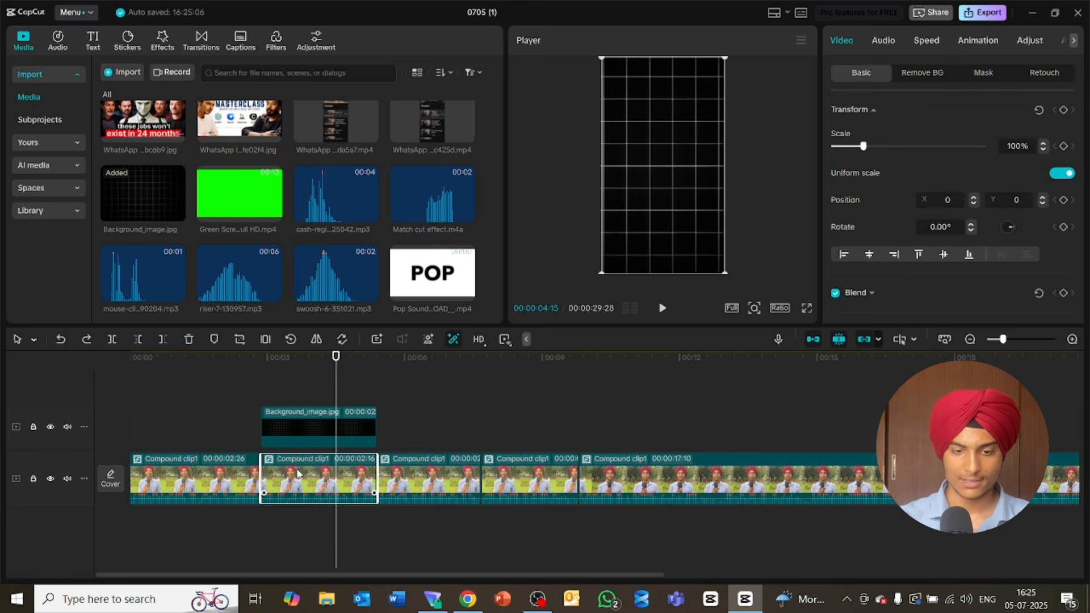
key(Delete)
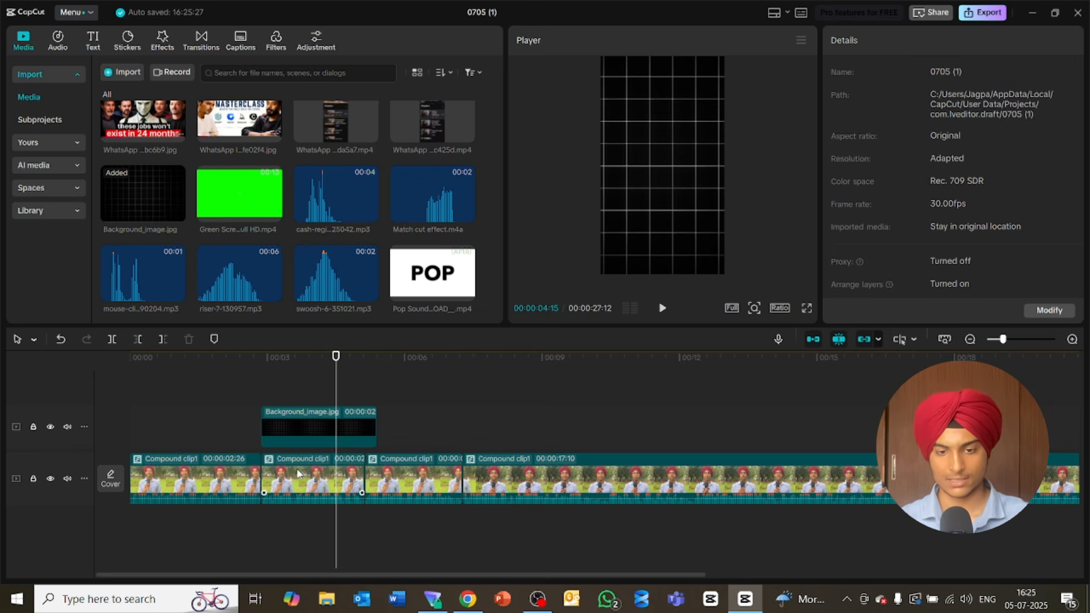
key(ctrl+z)
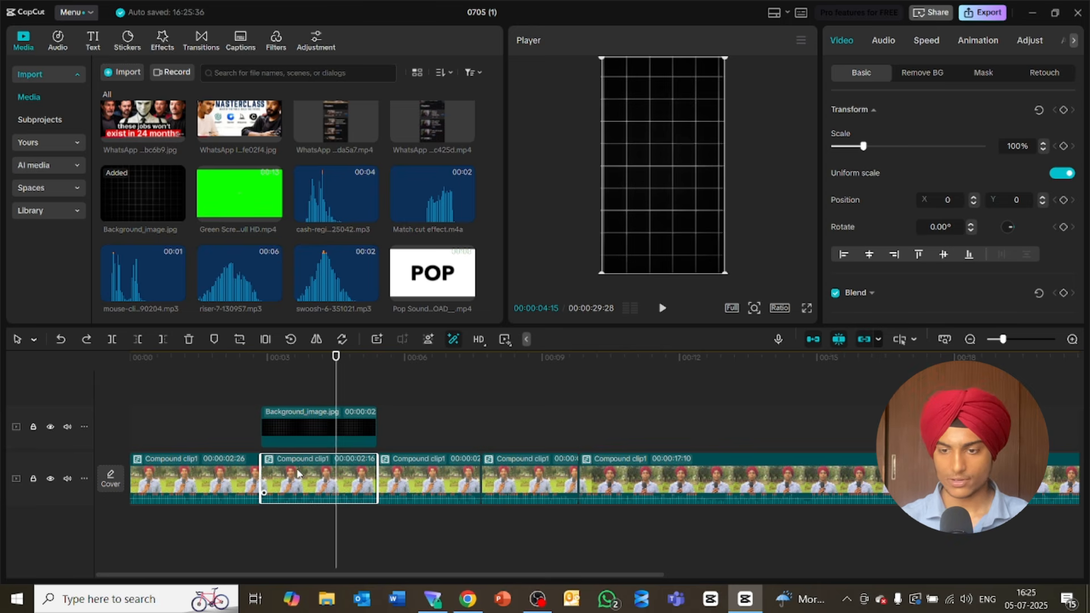
Step: Turn off the main track magnet and move the playhead to 00:00:02:20, just before the second segment
click(434, 408)
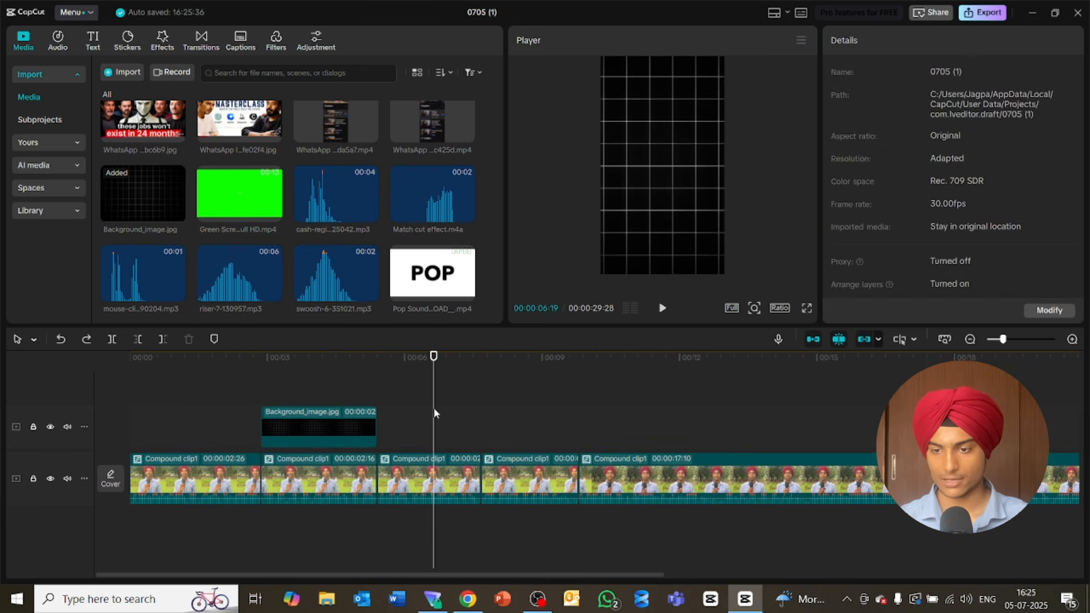
click(812, 340)
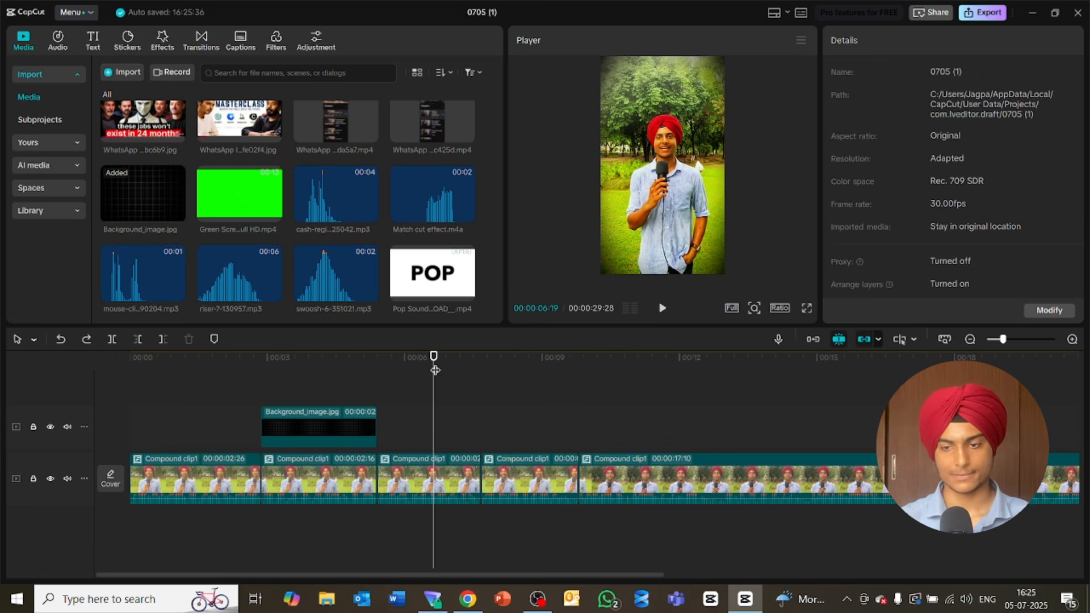
click(346, 371)
click(252, 374)
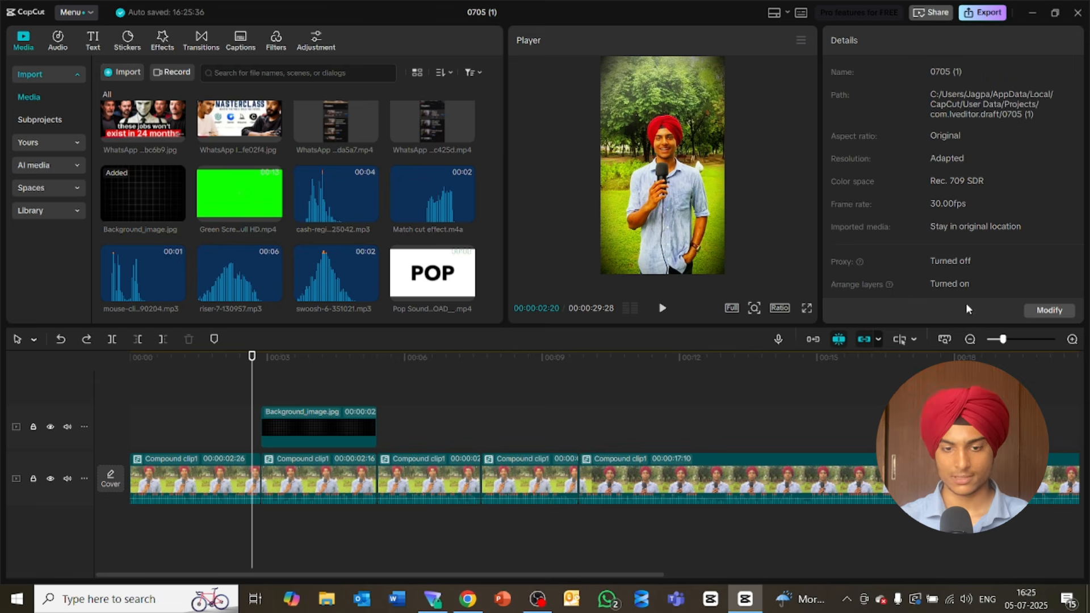
Step: Delete the second video segment and move the background image down into the gap on the main track
click(320, 485)
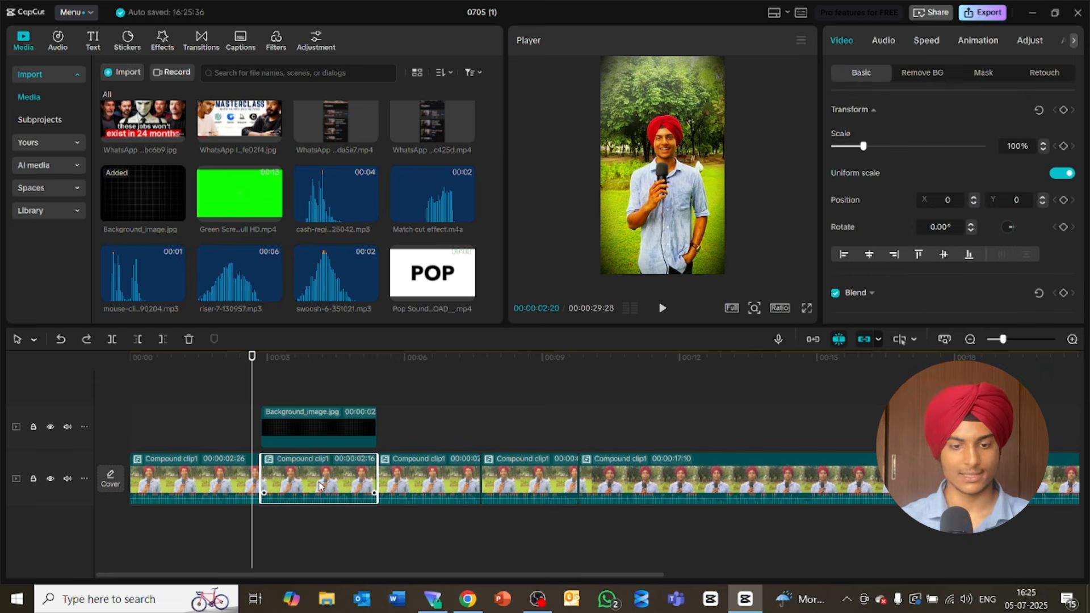
key(Delete)
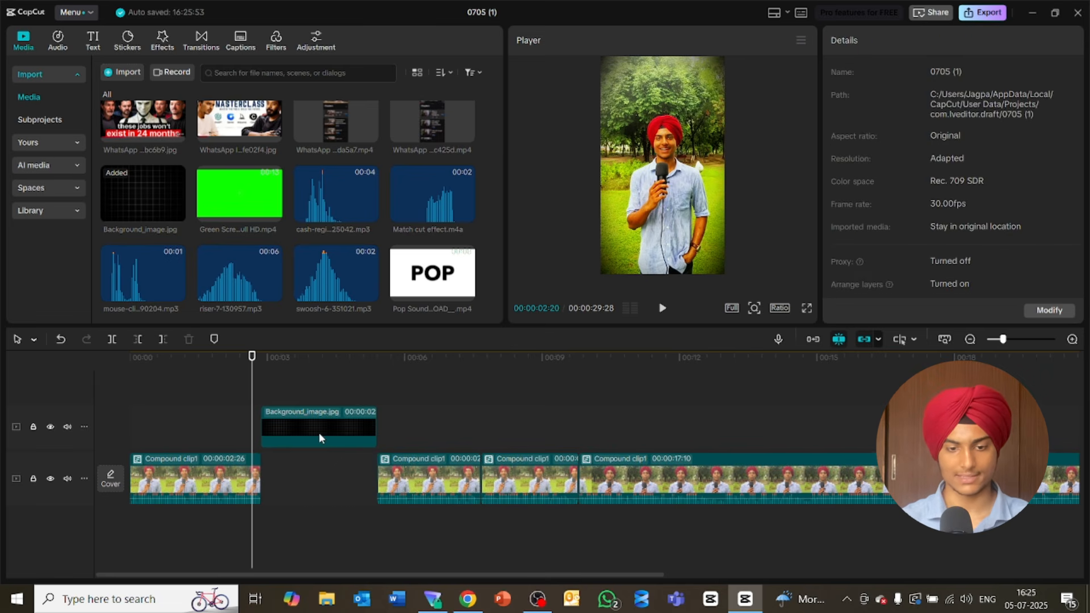
drag(319, 433, 316, 489)
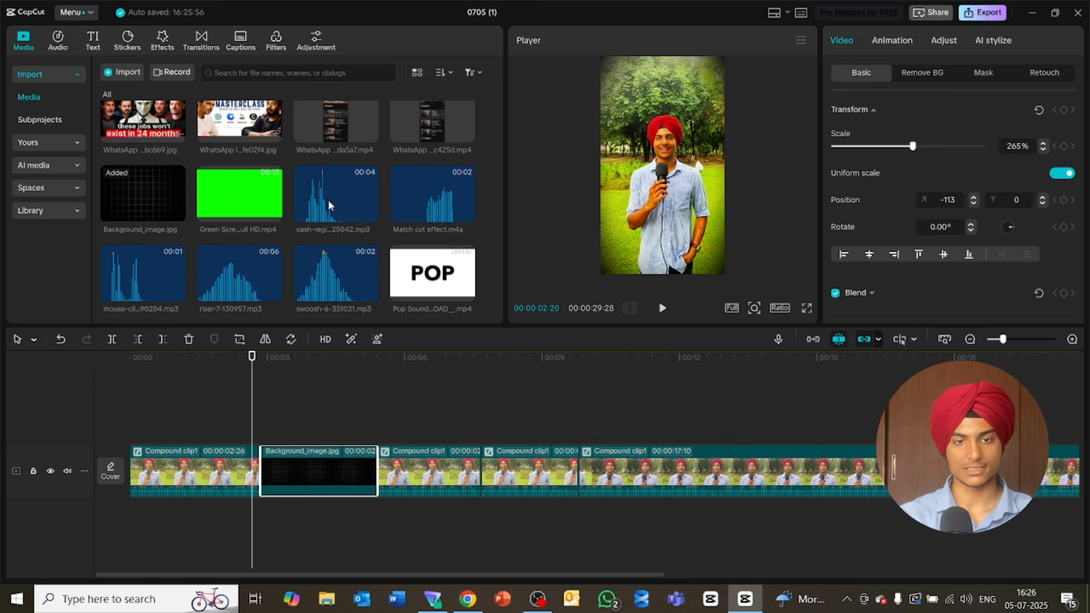
Step: Search the transitions for "glare" and add Glare between the first segment and the background image, accepting duplicate frames
click(201, 43)
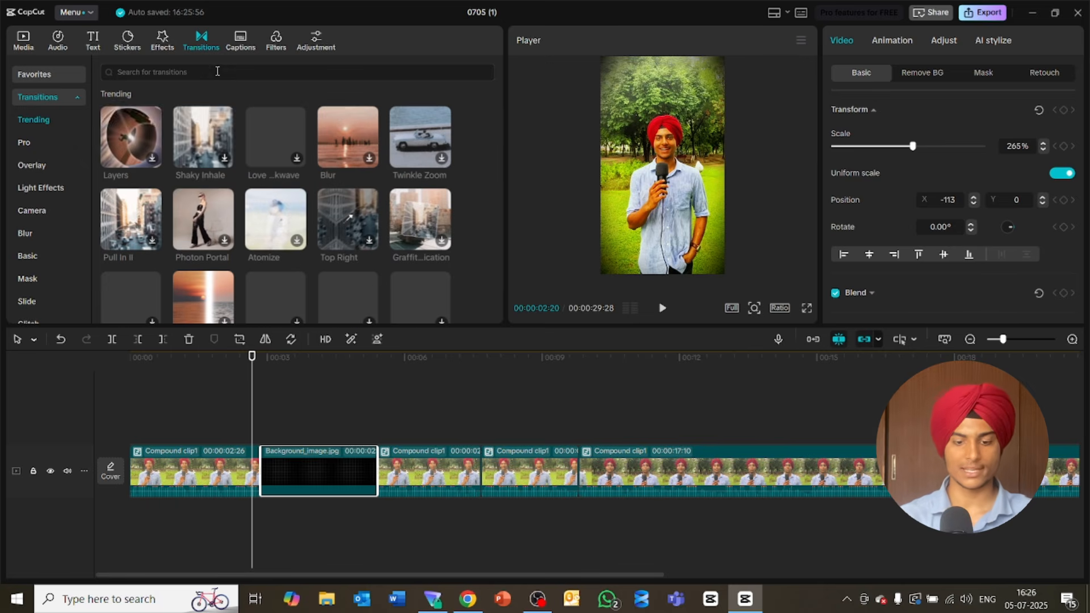
click(217, 71)
text(g)
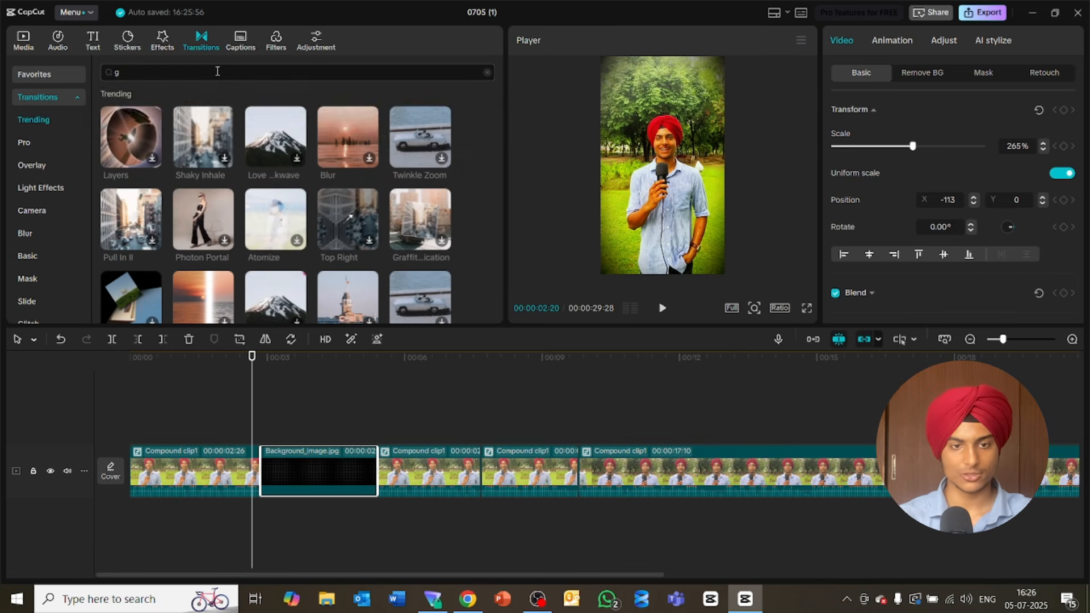
text(lare)
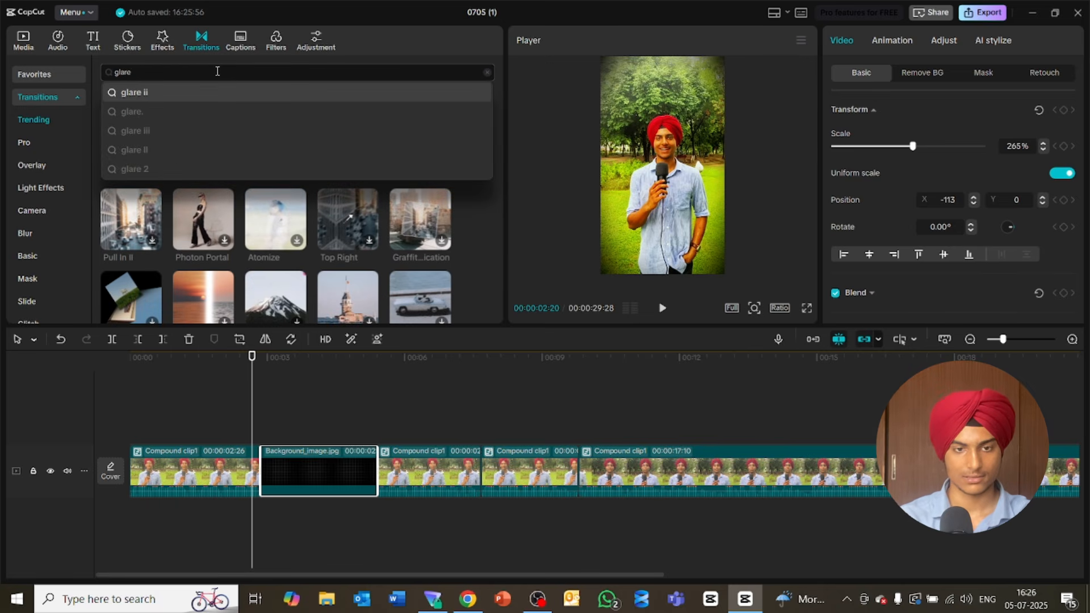
key(Return)
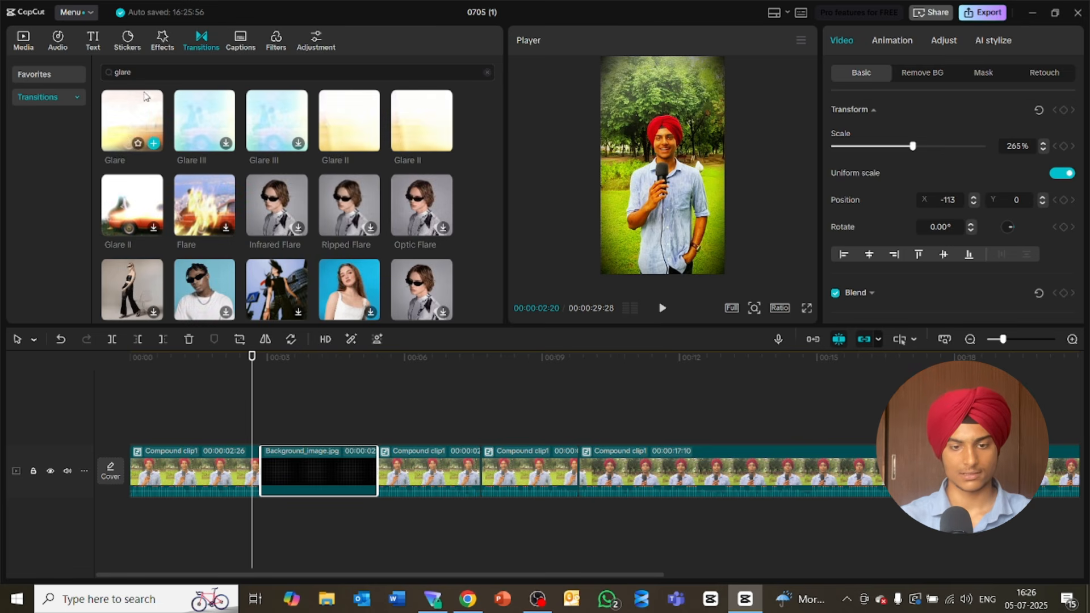
drag(145, 101, 240, 470)
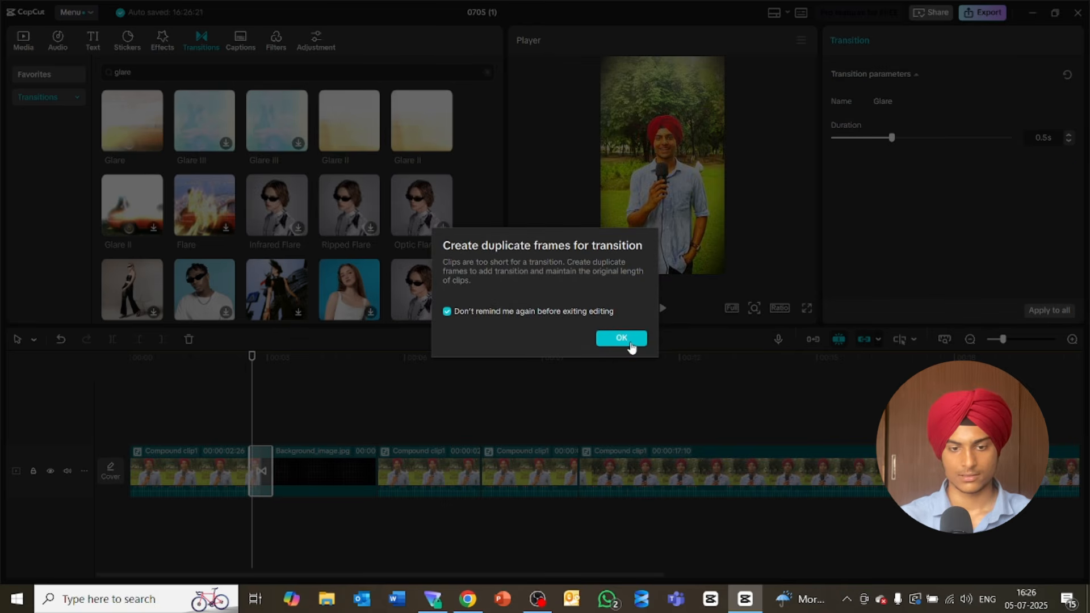
click(629, 339)
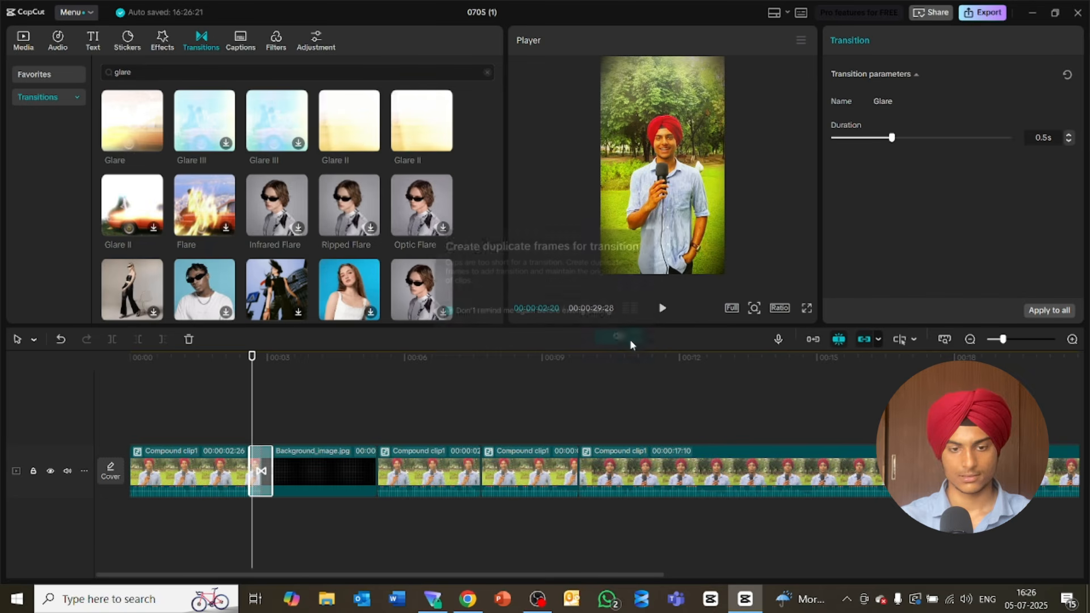
Step: Preview the Glare transition from 00:00:02:10, and undo the edits back to before the second segment's deletion
drag(252, 356, 236, 359)
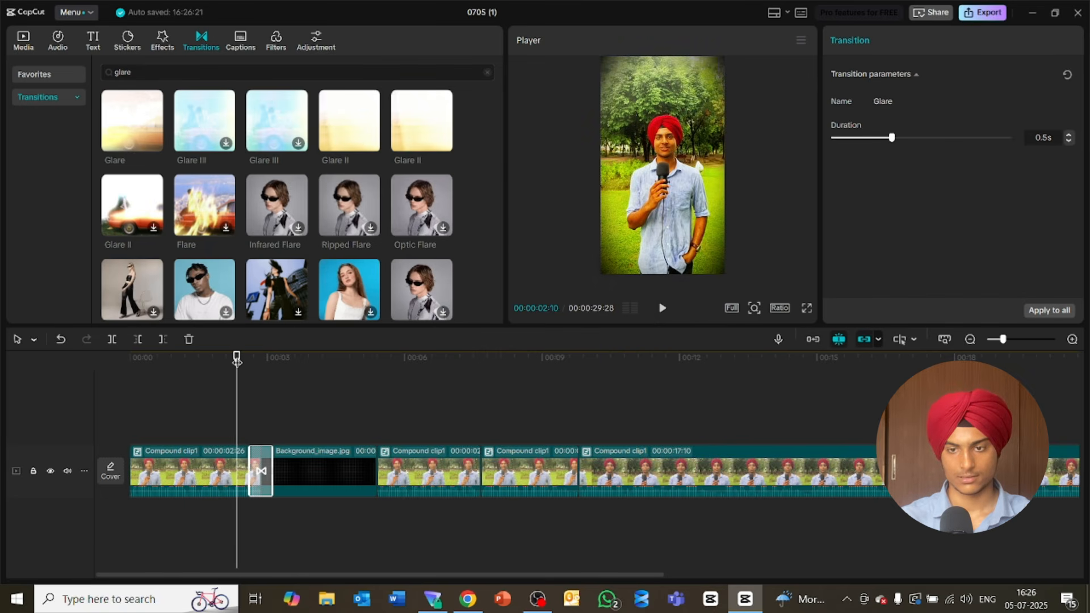
key(space)
key(space)
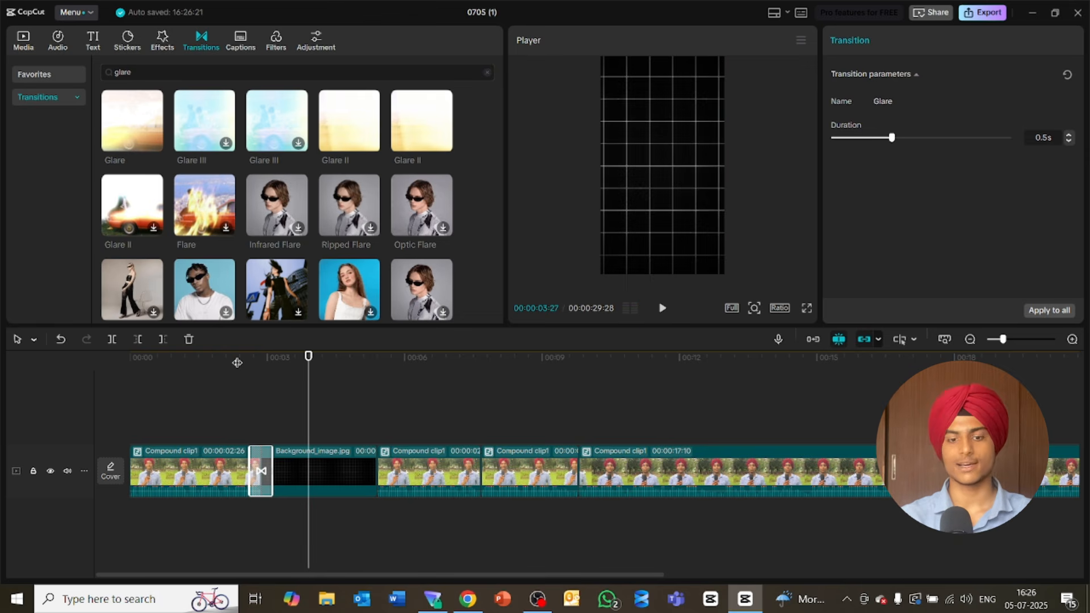
key(ctrl+z)
key(ctrl+z)
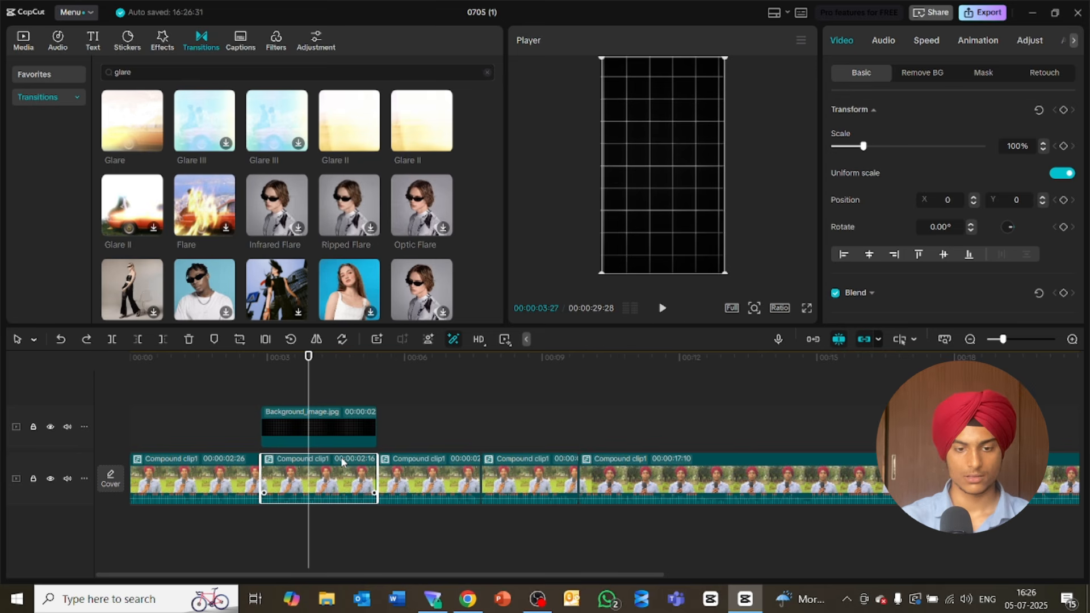
Step: Try to apply the Glare transition at the start of the background image on the overlay track
click(207, 476)
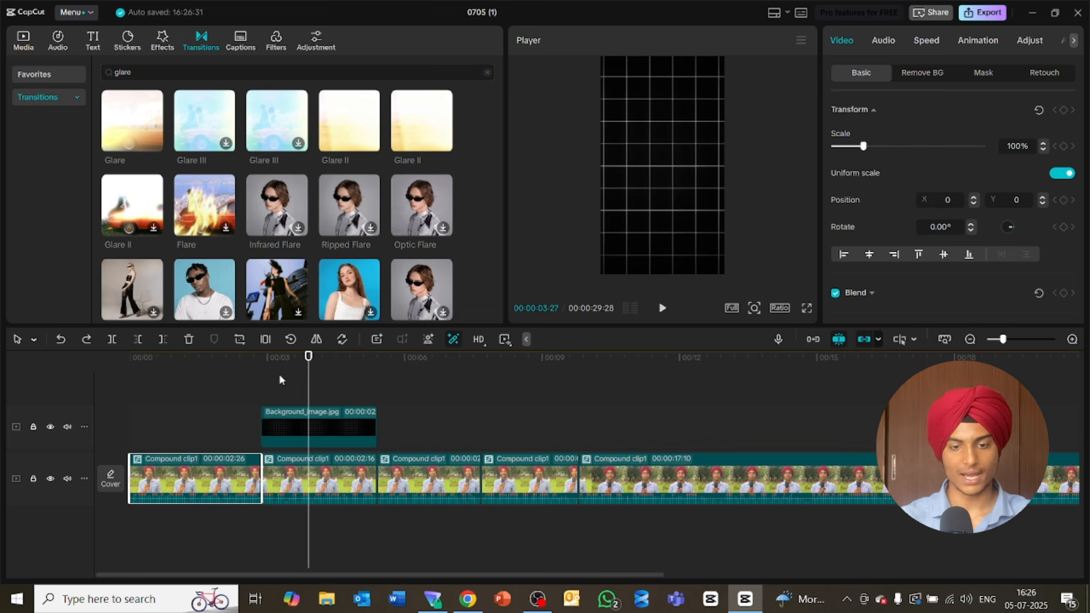
click(250, 357)
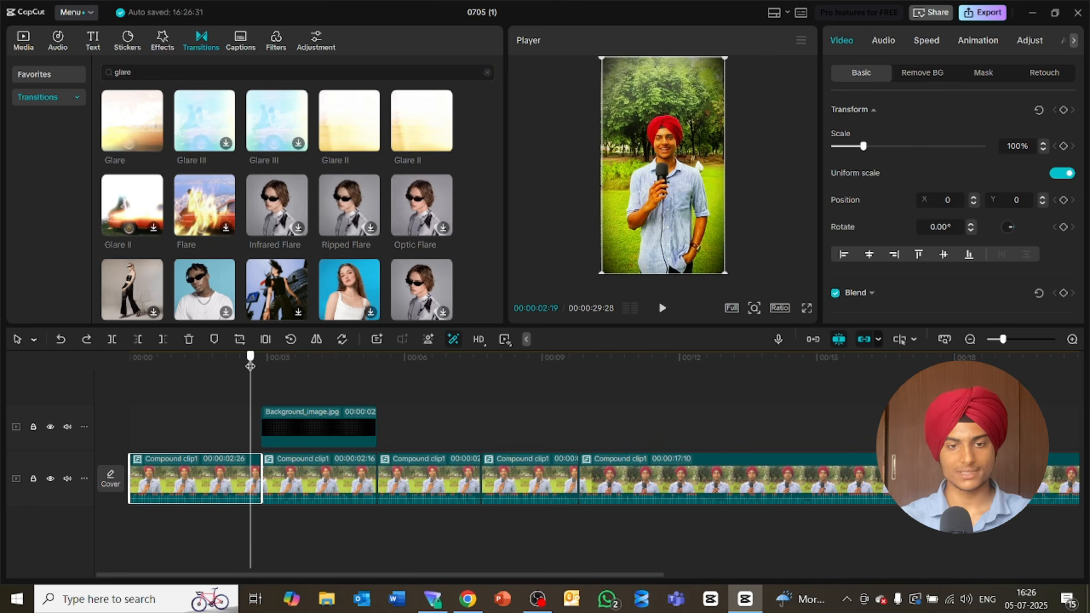
drag(250, 358, 235, 373)
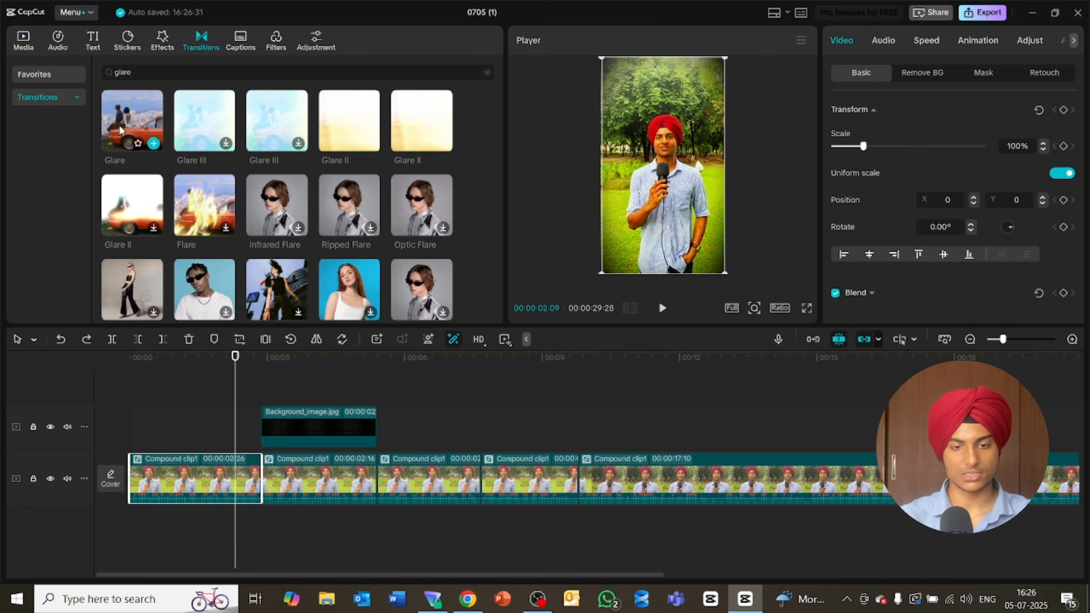
drag(117, 127, 256, 432)
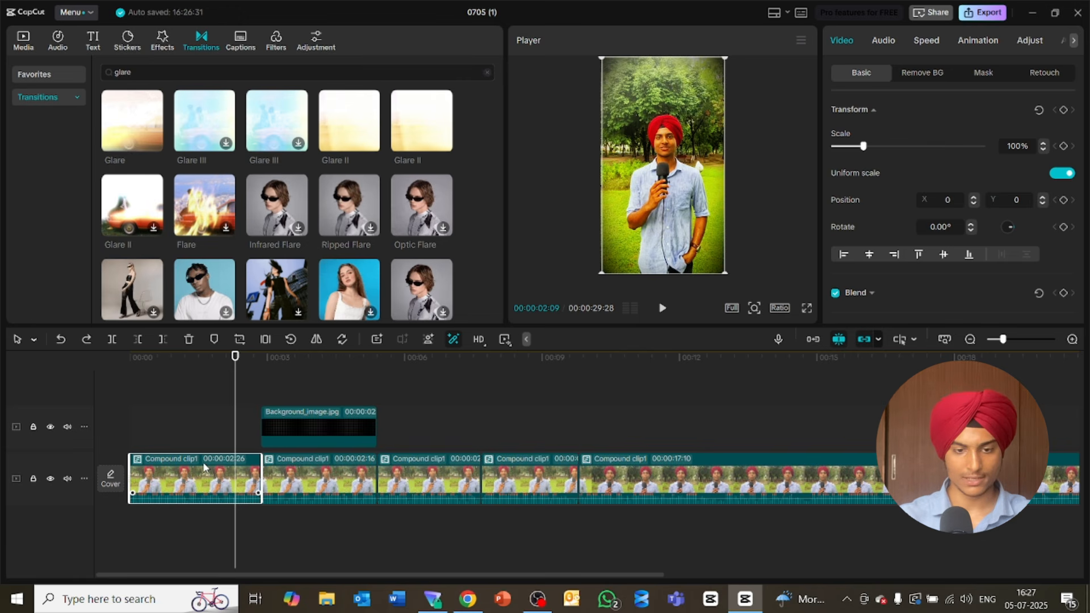
Step: Duplicate the first segment onto the overlay track directly before the background image, and play the result from the start
drag(203, 466, 201, 421)
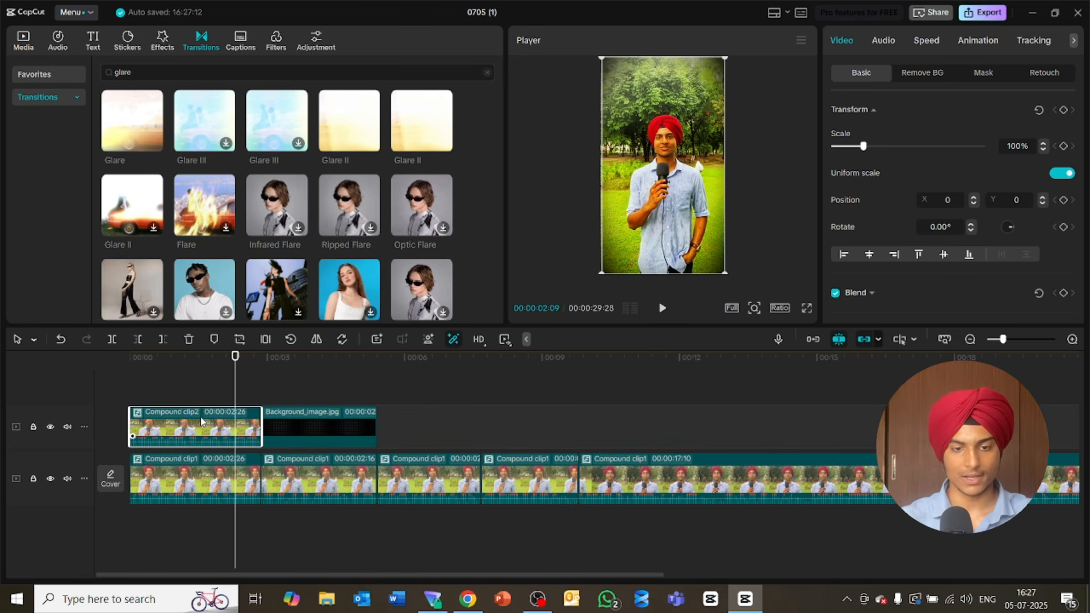
drag(235, 356, 105, 392)
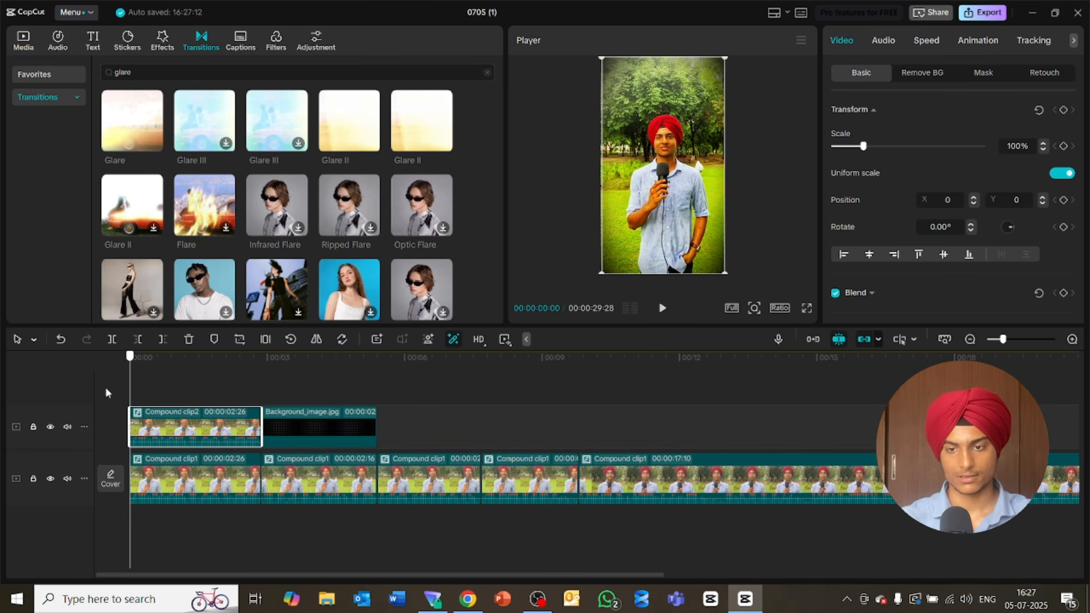
key(space)
key(space)
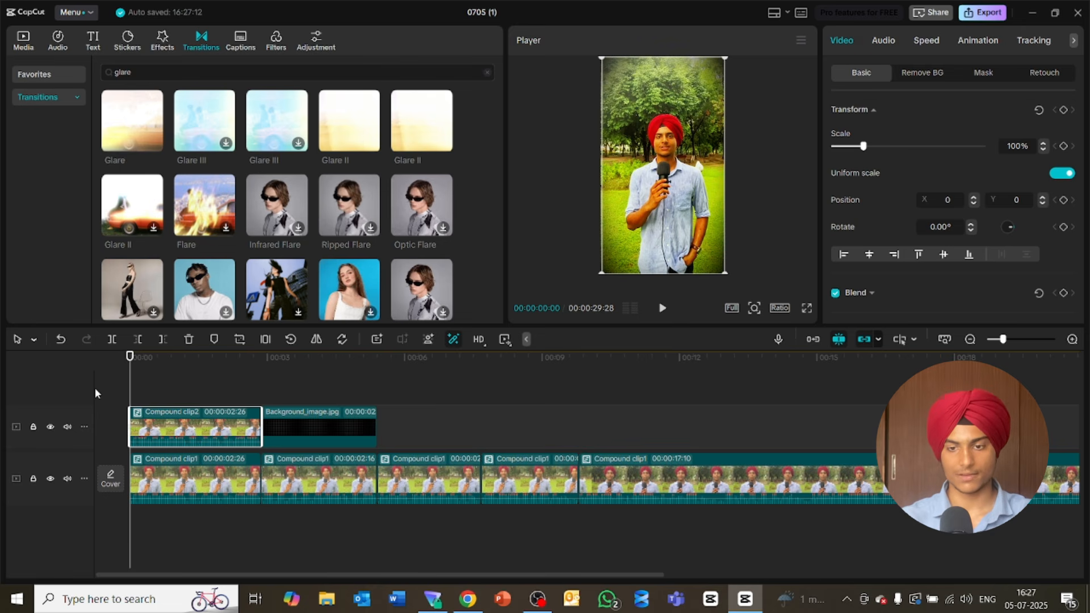
key(space)
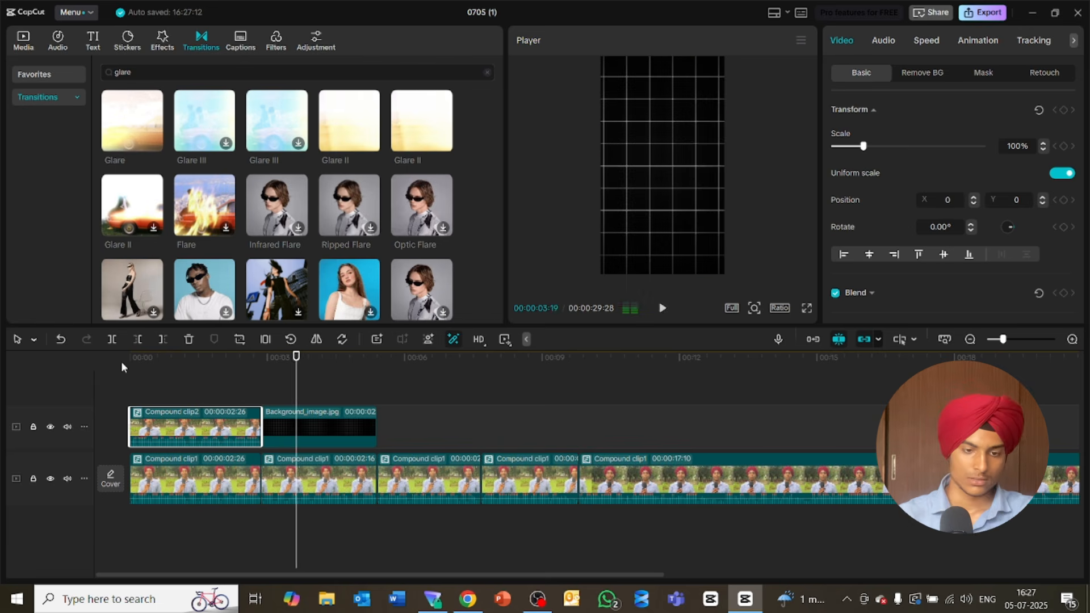
key(space)
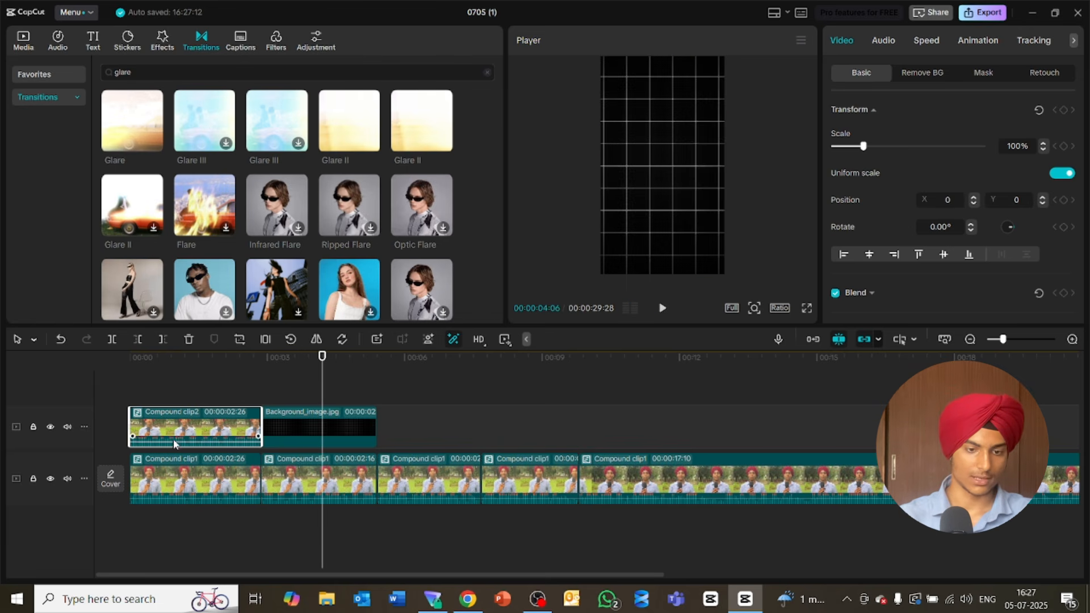
Step: Lower the overlay copy's volume all the way down and return the playhead to 00:00:00:00
drag(172, 439, 193, 464)
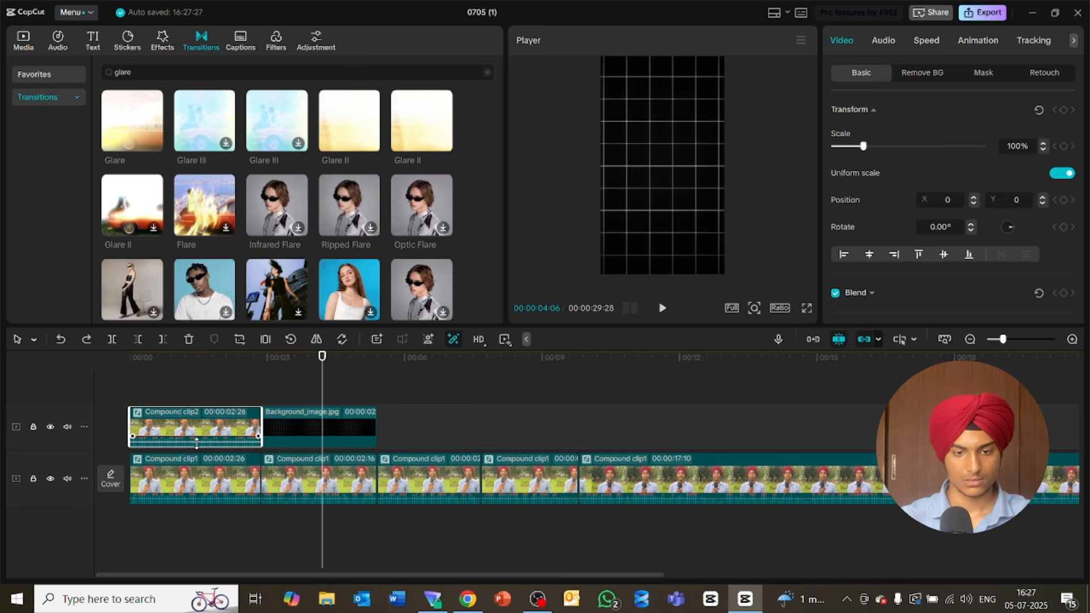
click(320, 358)
drag(321, 358, 97, 389)
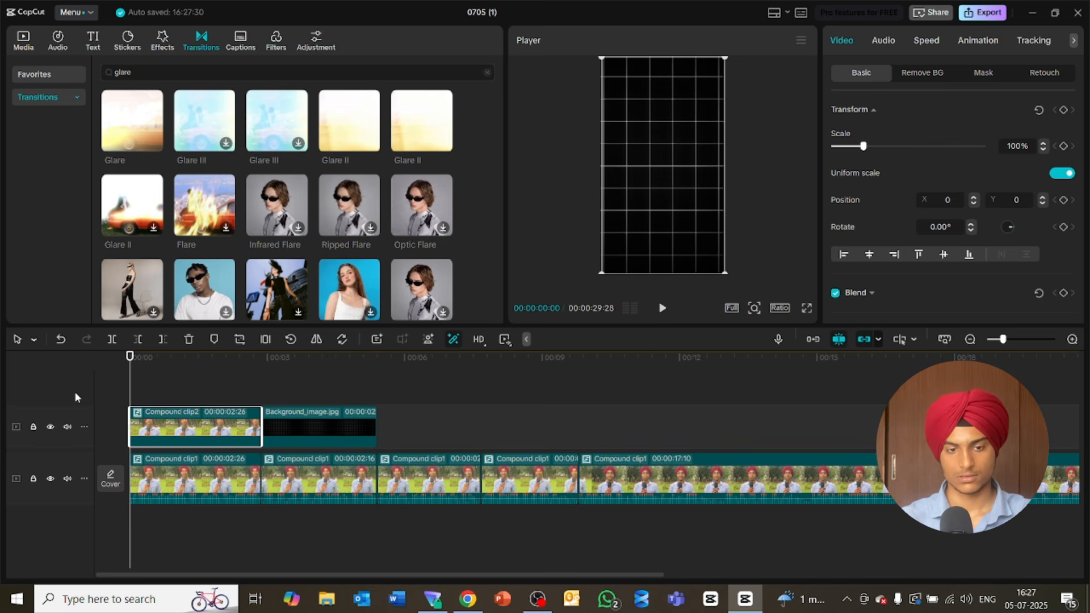
Step: Apply the Glare transition between the overlay copy and the background image, and play the result
key(space)
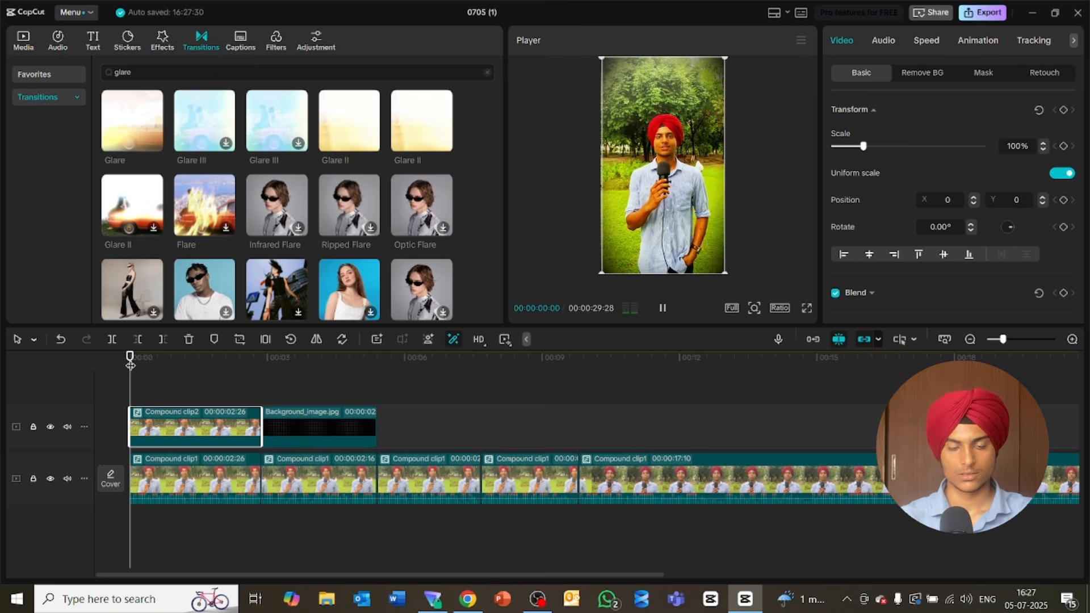
key(space)
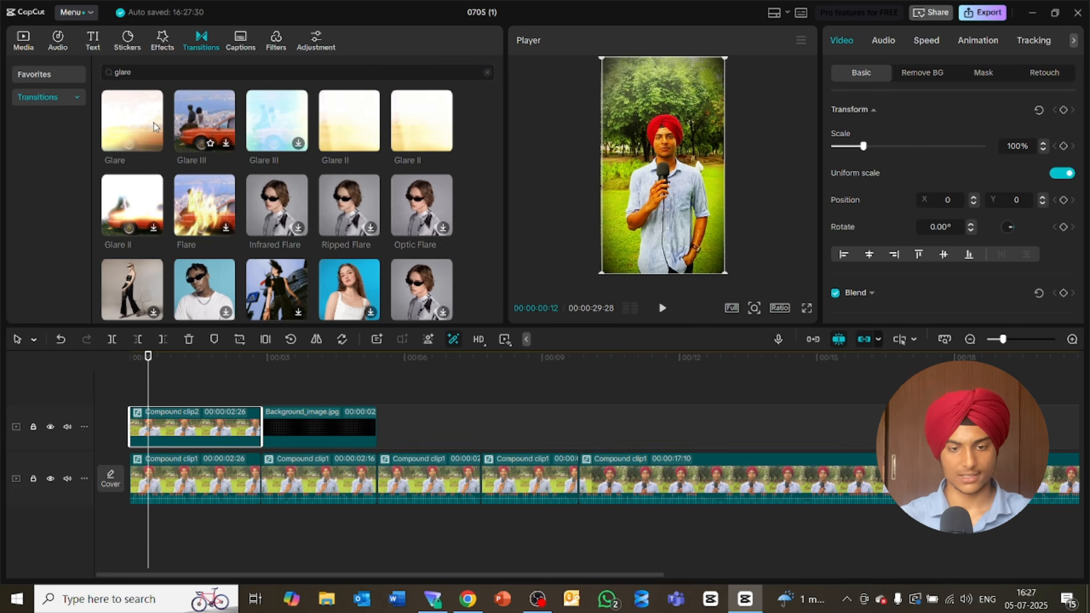
mouse_move(154, 126)
mouse_down()
mouse_move(243, 417)
mouse_move(262, 434)
mouse_up()
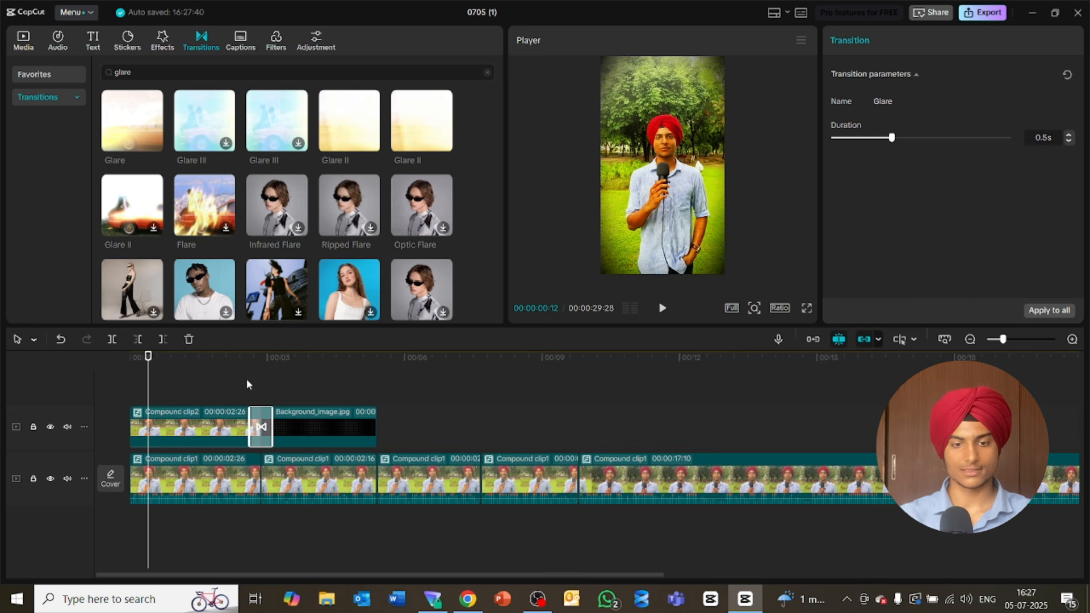
click(236, 361)
key(space)
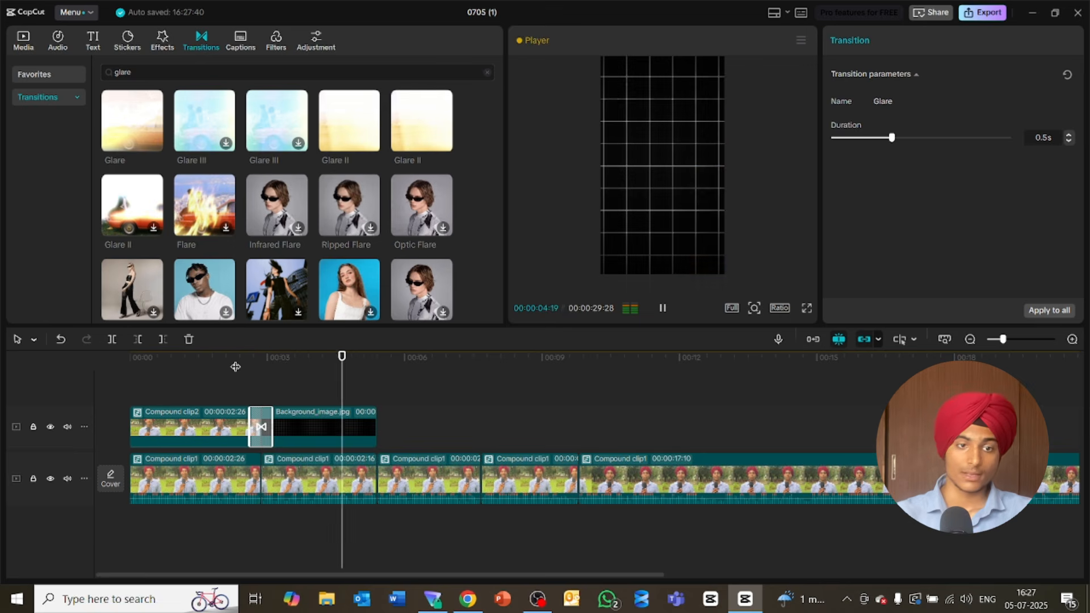
key(space)
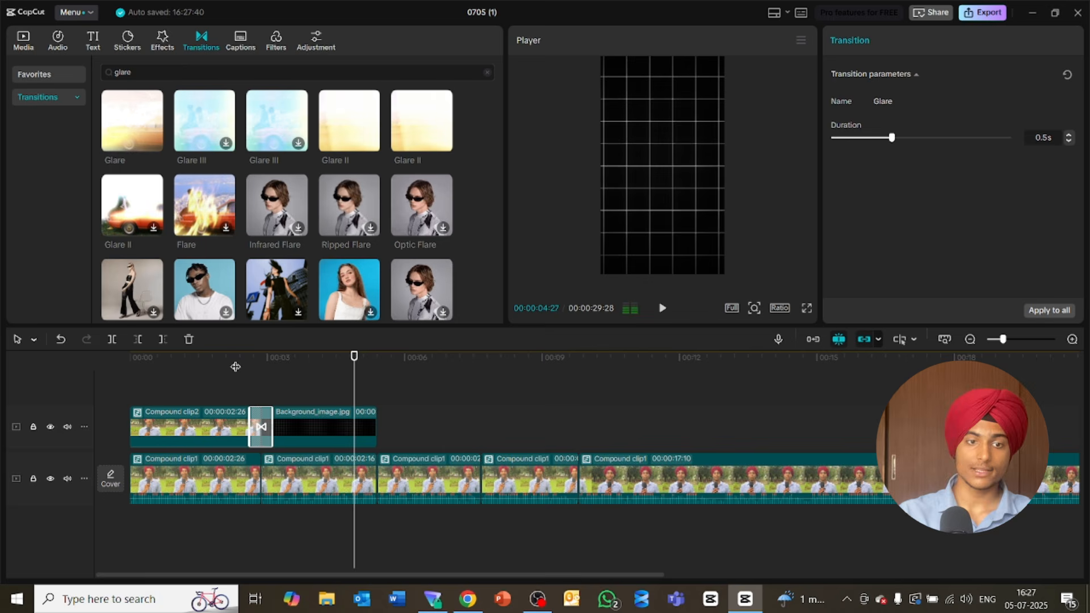
Step: Add a default text clip on a new track above the overlay, starting where the background image begins
click(35, 44)
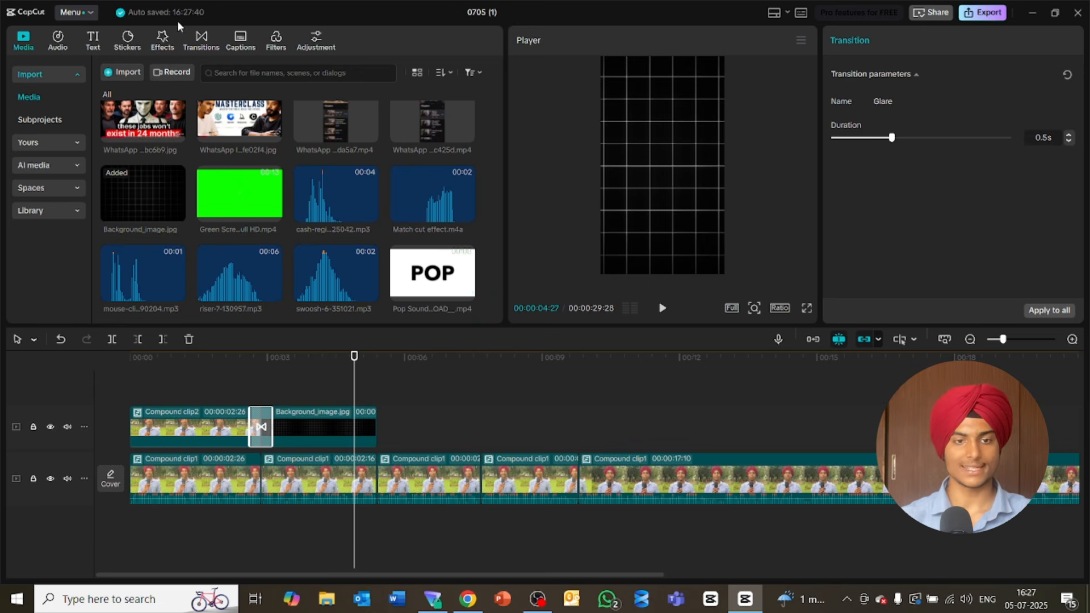
click(91, 46)
drag(142, 111, 265, 412)
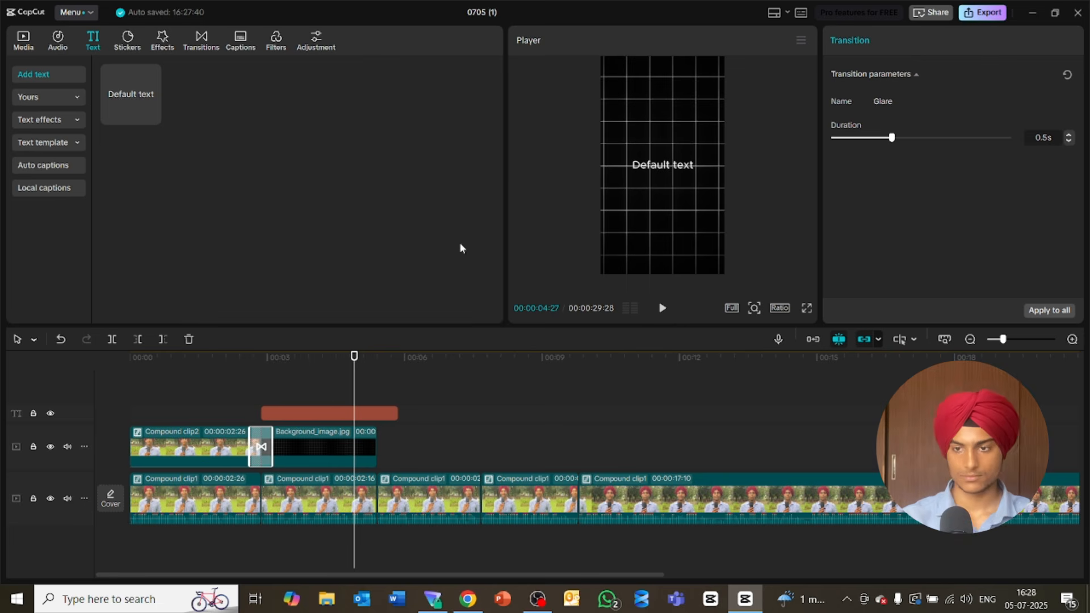
Step: Change the text to "TOP 3 PODCASTS" and move it to the upper edge of the video frame
click(334, 411)
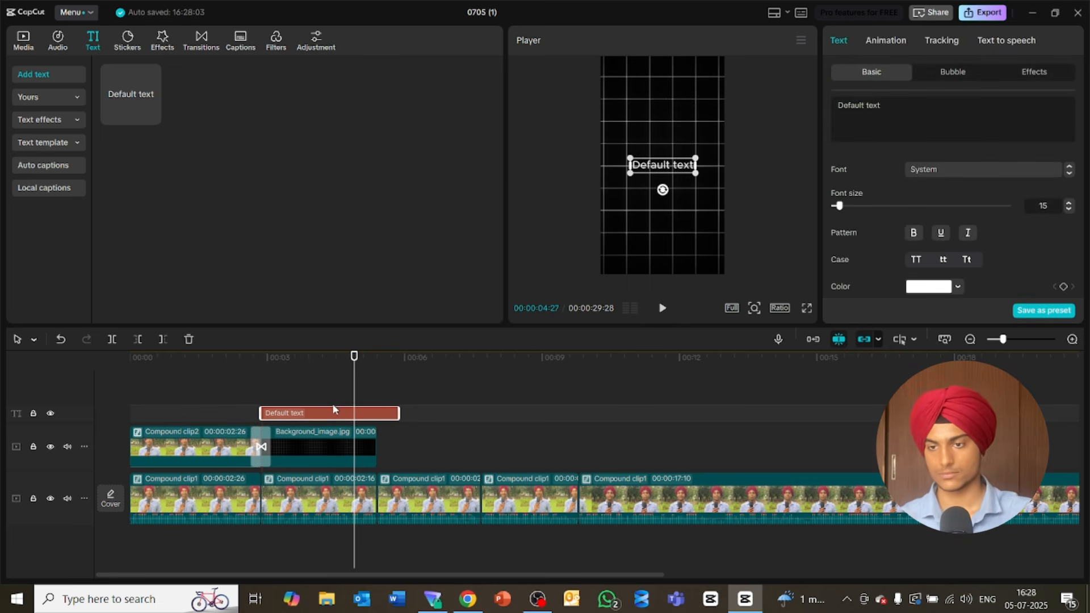
double_click(872, 118)
key(ctrl+a)
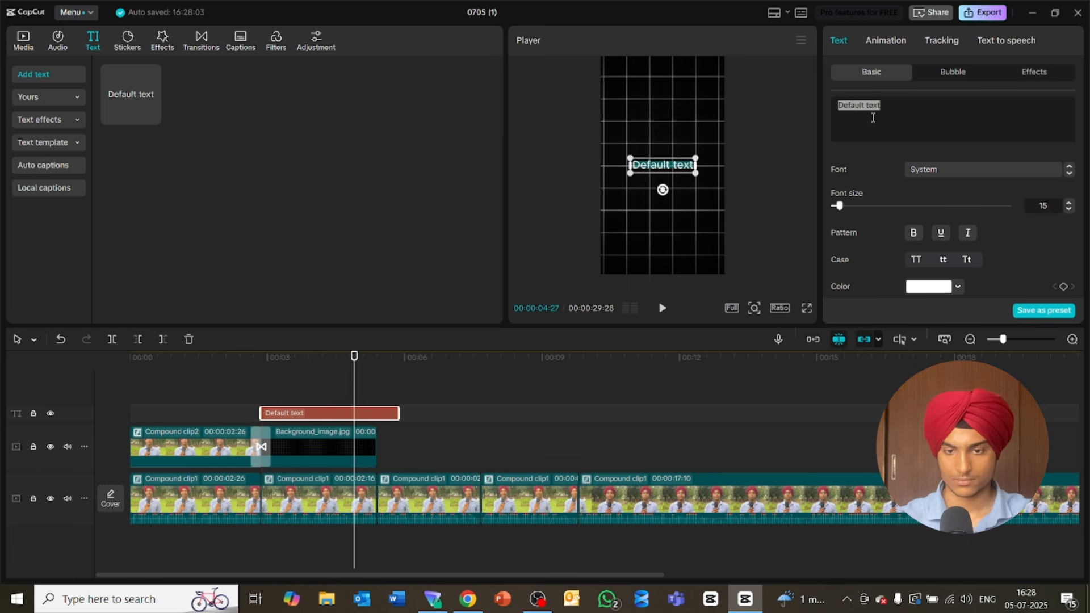
text(TOP 3)
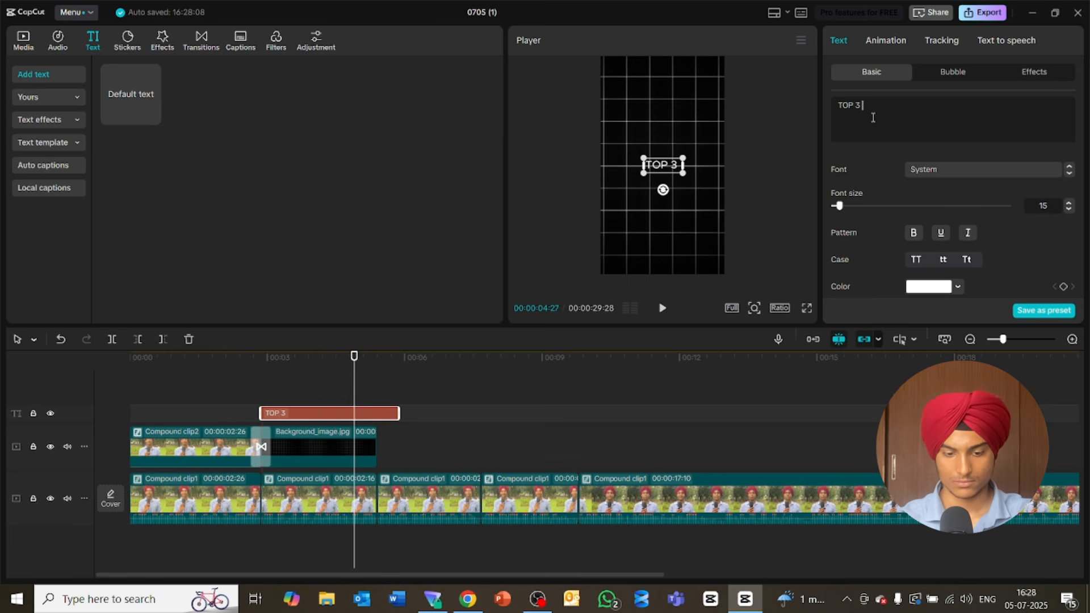
text( pODCASTS)
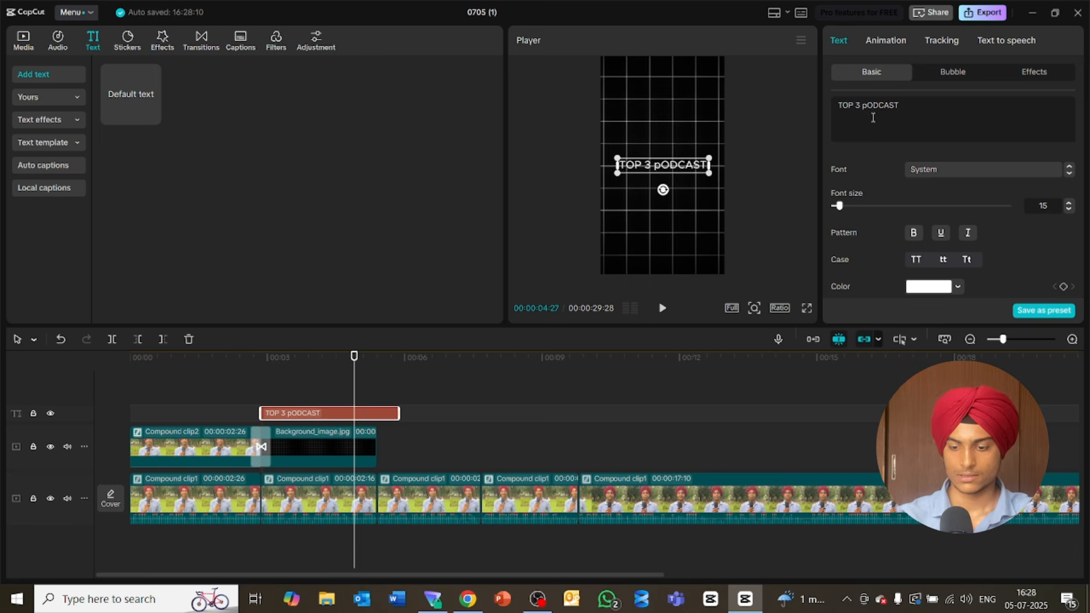
key(BackSpace)
key(BackSpace)
key(BackSpace)
key(BackSpace)
key(BackSpace)
key(BackSpace)
key(BackSpace)
key(BackSpace)
key(BackSpace)
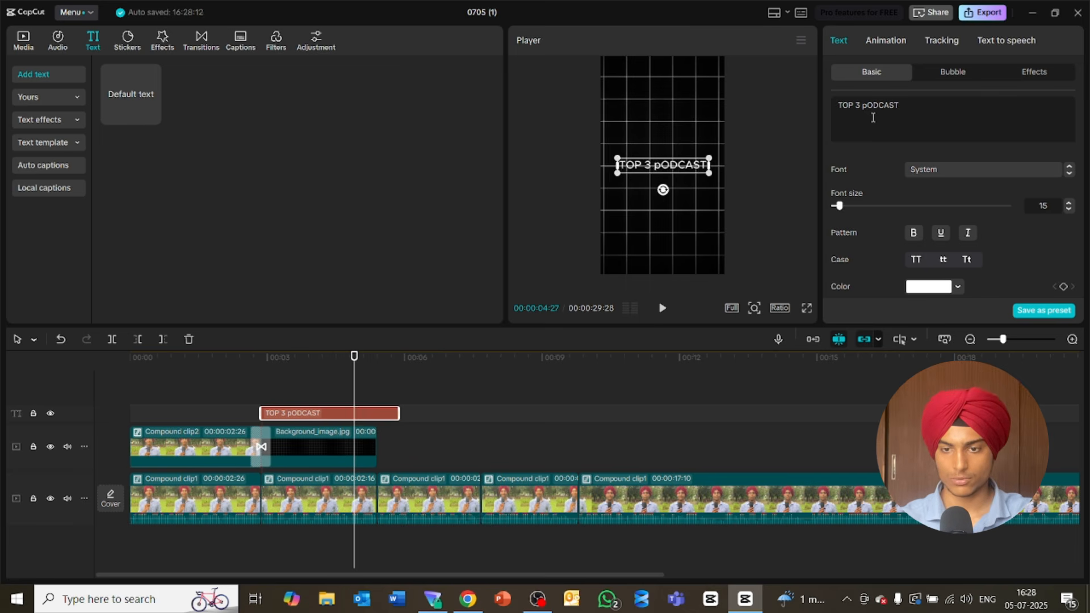
text(P 3)
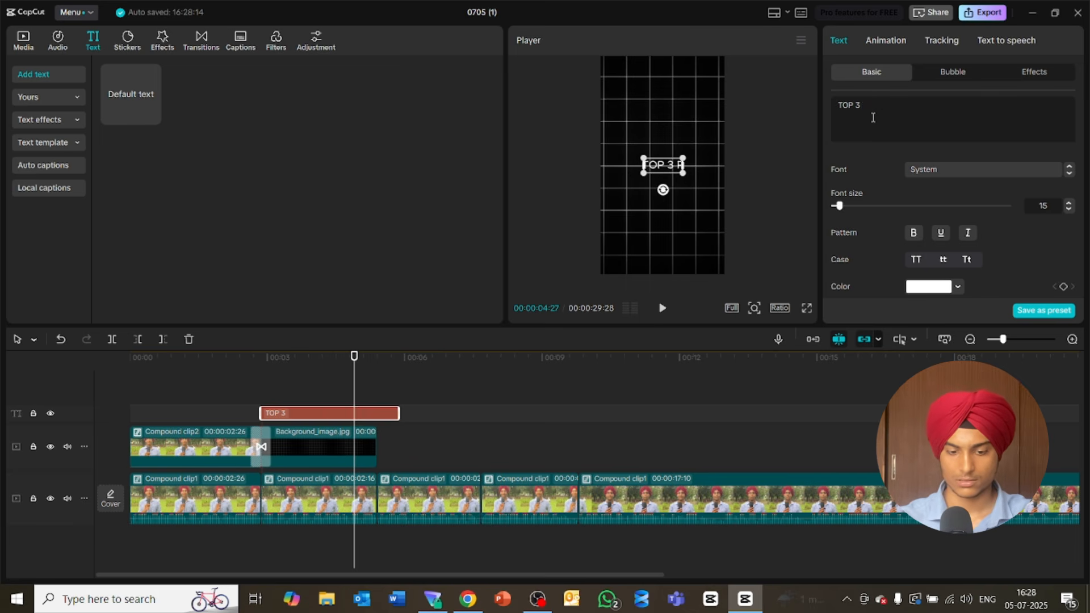
text( PO)
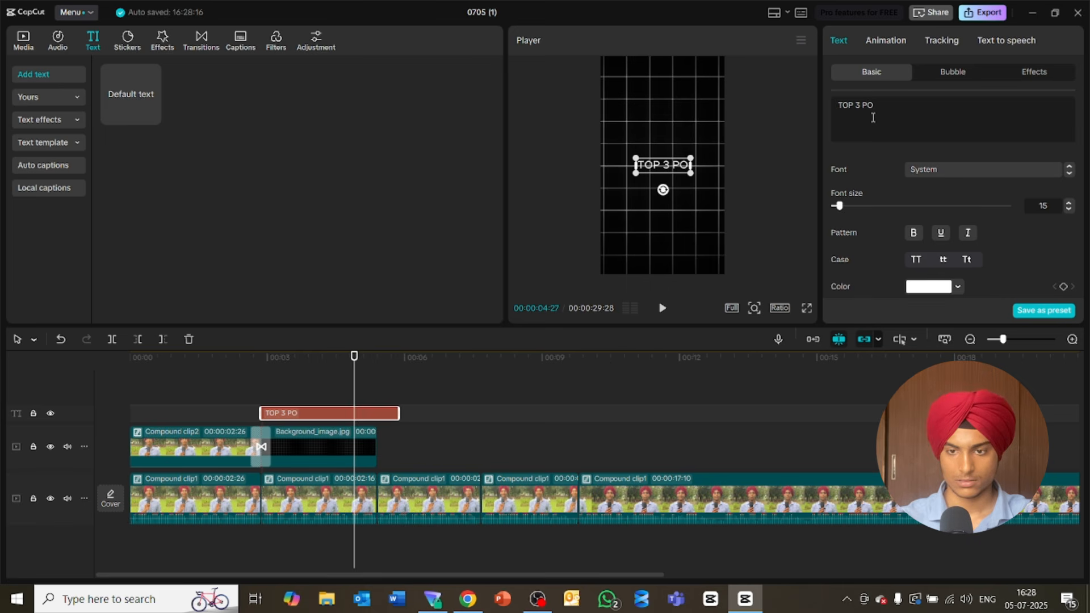
text(D)
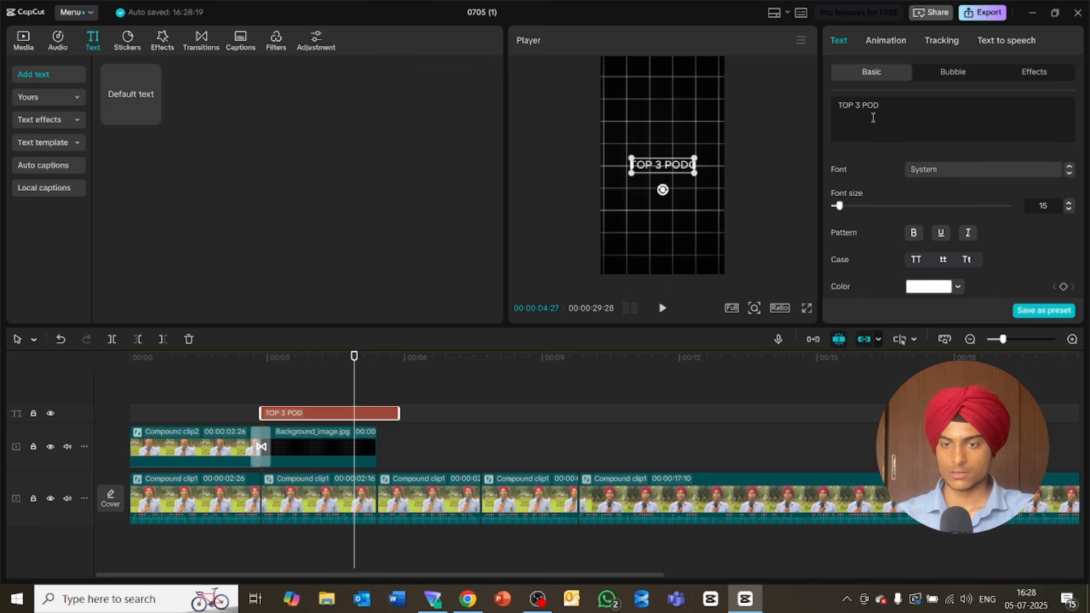
text(CASTS)
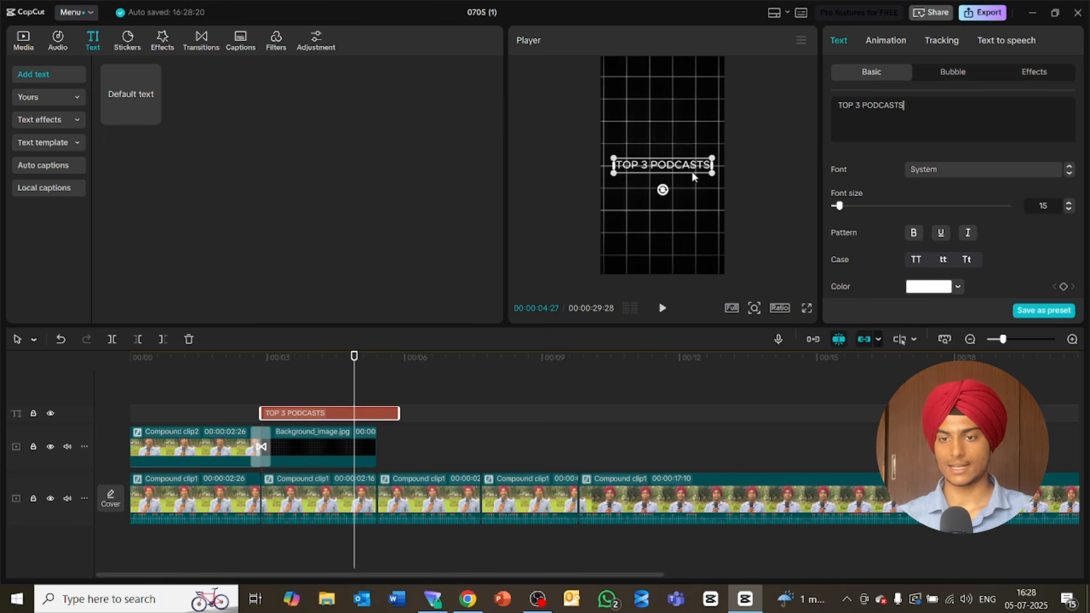
drag(694, 171, 695, 79)
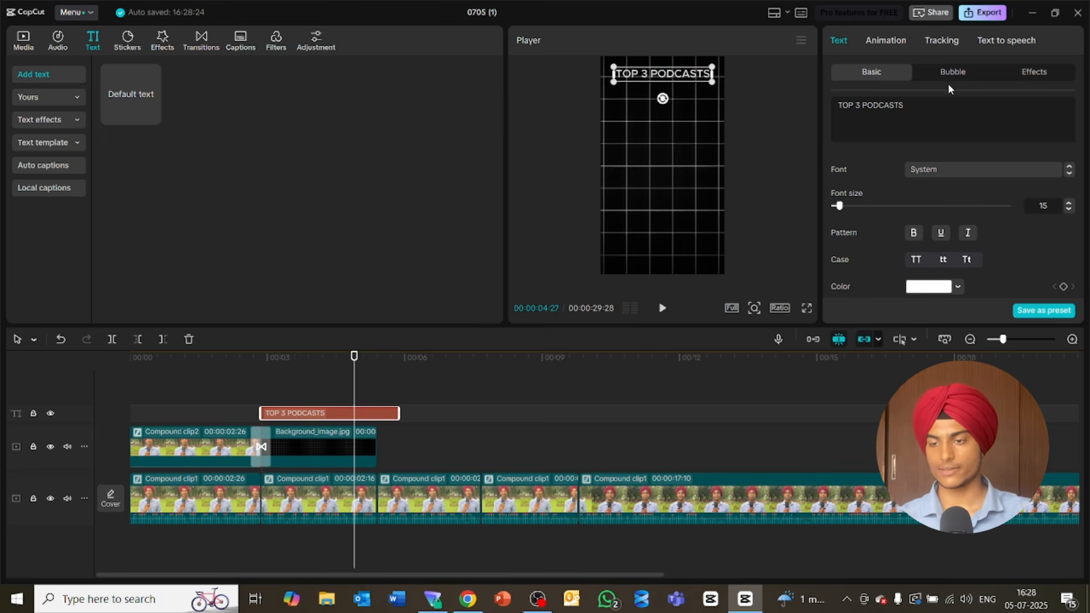
Step: Apply a plain white text effect to the TOP 3 PODCASTS title, dismissing the sign-in window
click(1020, 81)
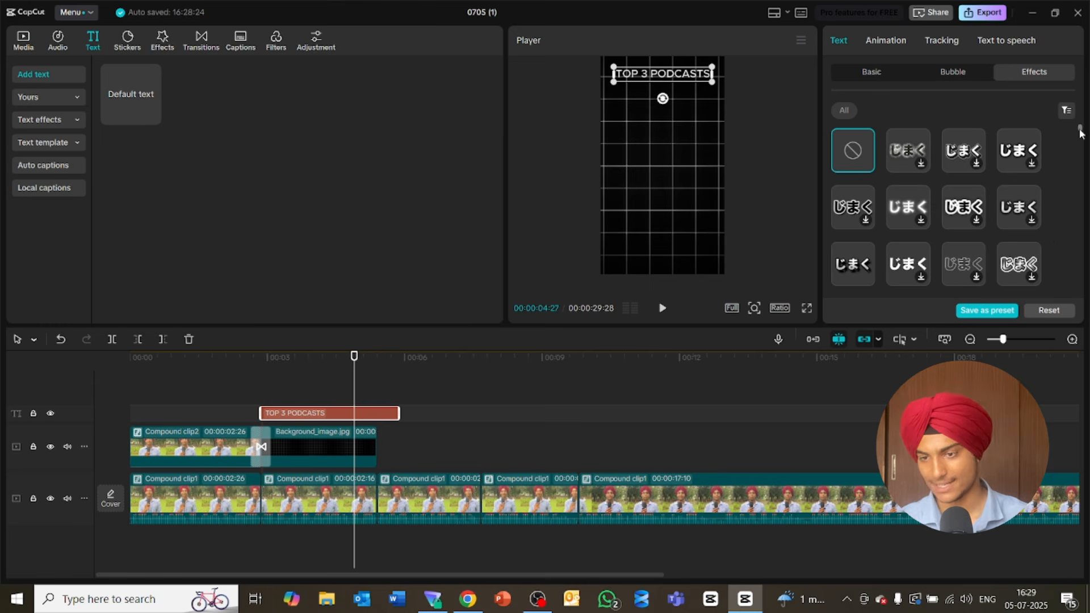
scroll(1080, 135, down, 2)
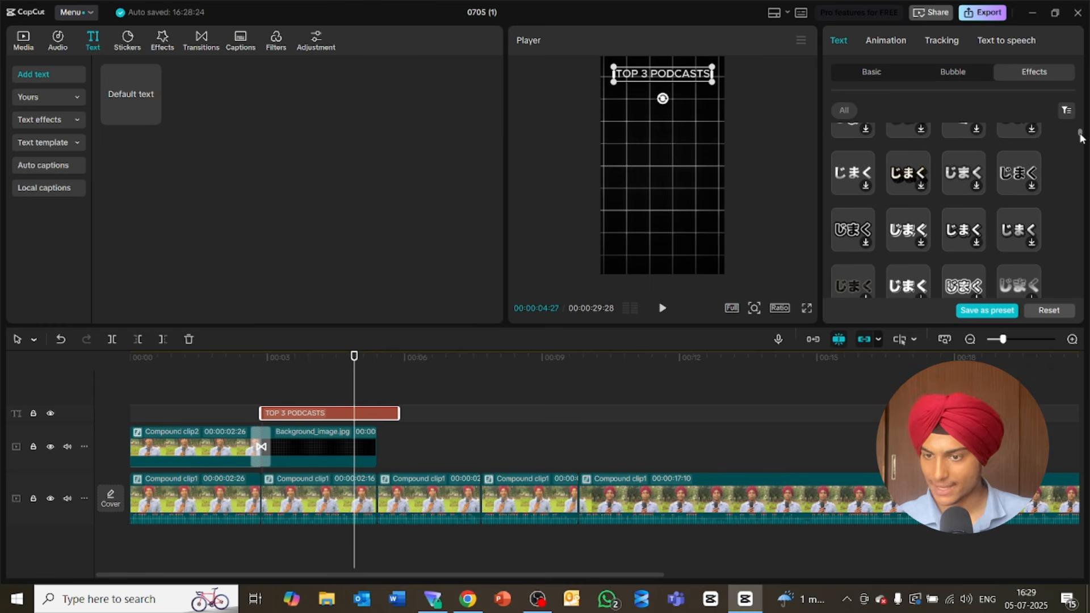
click(963, 185)
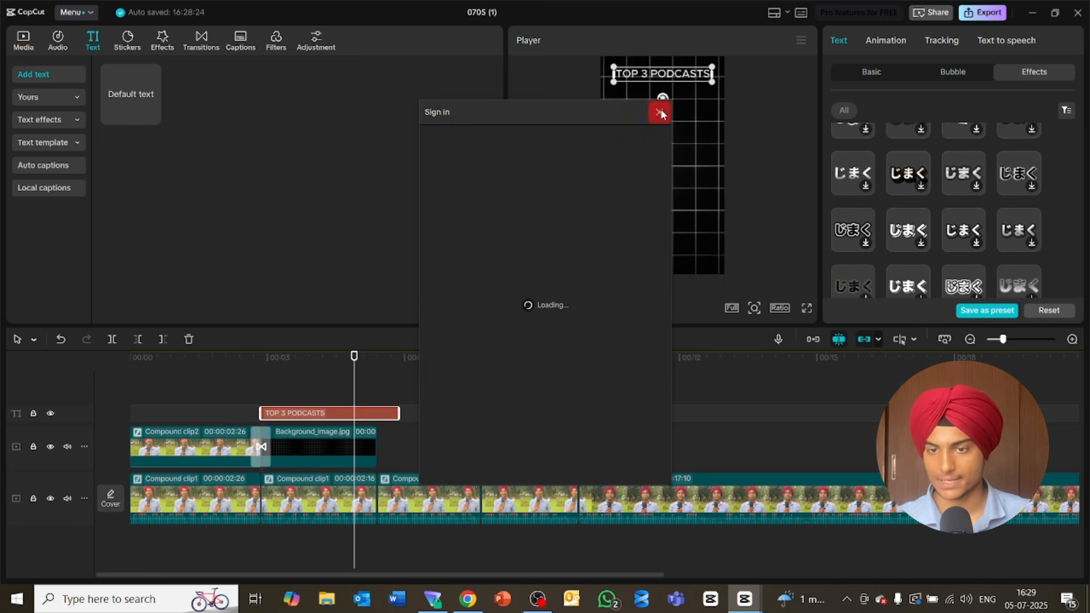
click(660, 112)
click(851, 177)
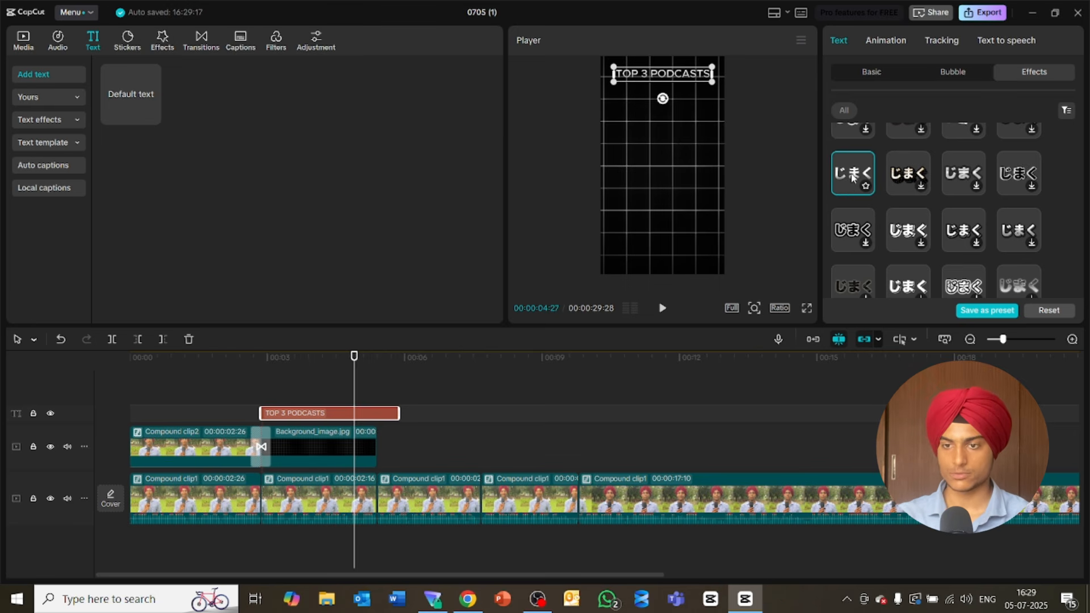
Step: Set the title's font size to 18
click(872, 81)
click(1048, 206)
key(BackSpace)
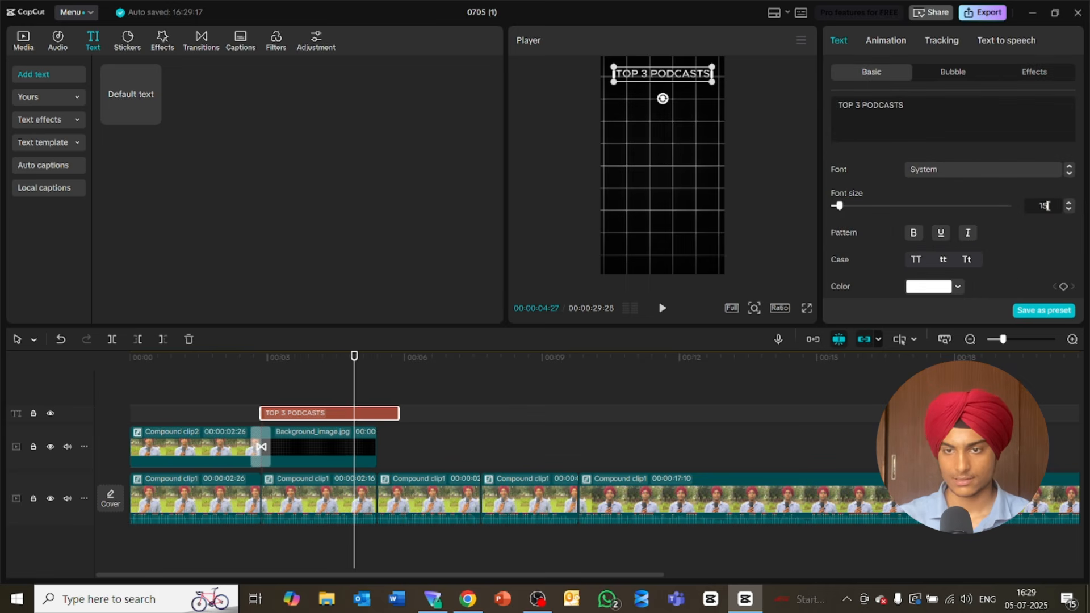
text(6)
scroll(1047, 206, up, 4)
scroll(1047, 206, down, 1)
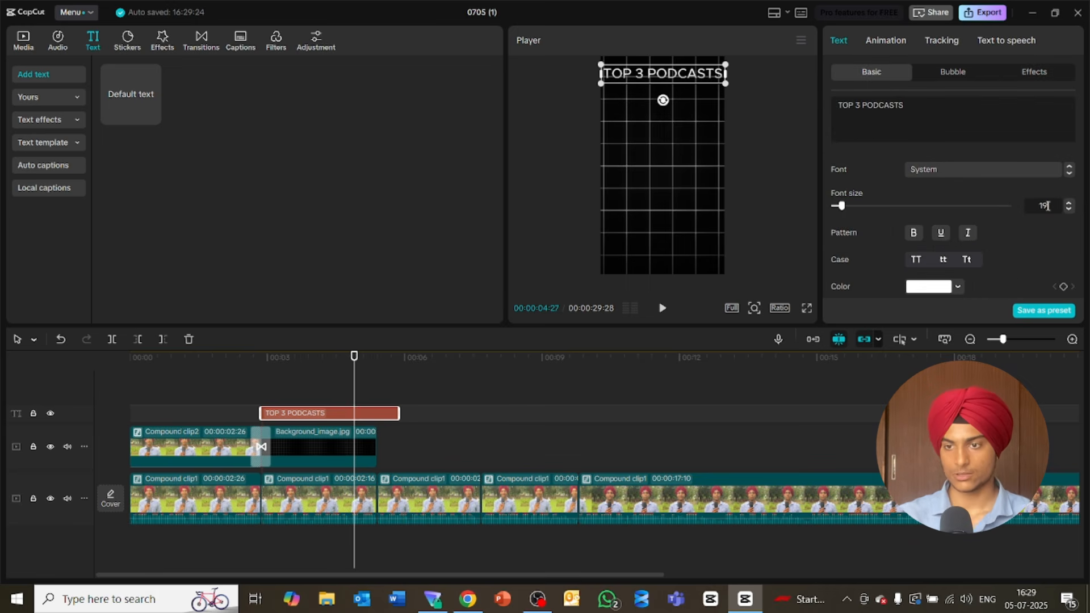
scroll(1048, 206, down, 1)
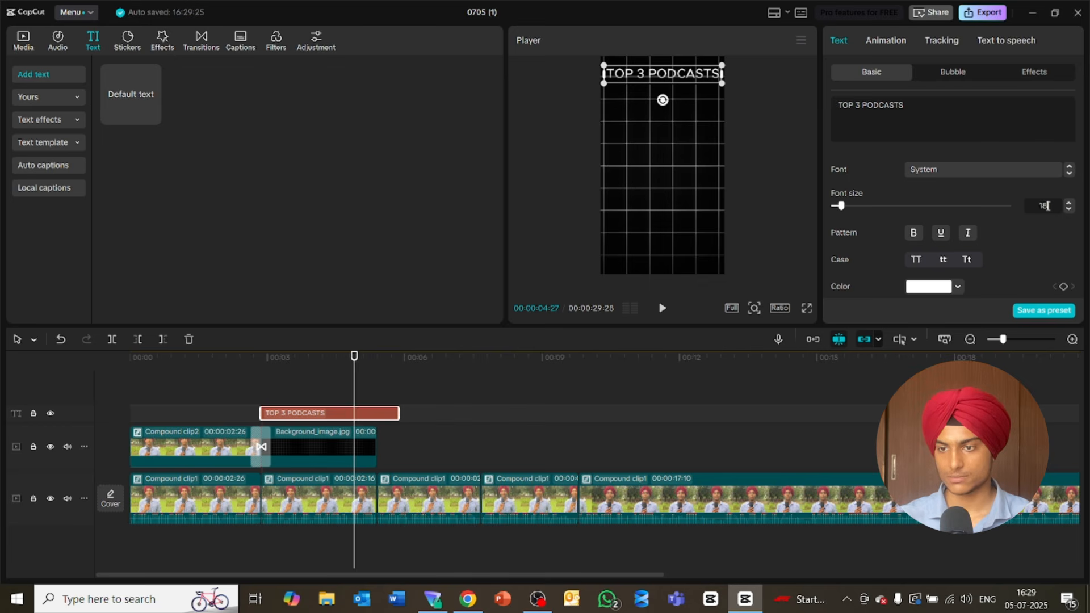
Step: Try the gold text effect with a black shadow on the title, and switch back to the plain white effect
click(1017, 71)
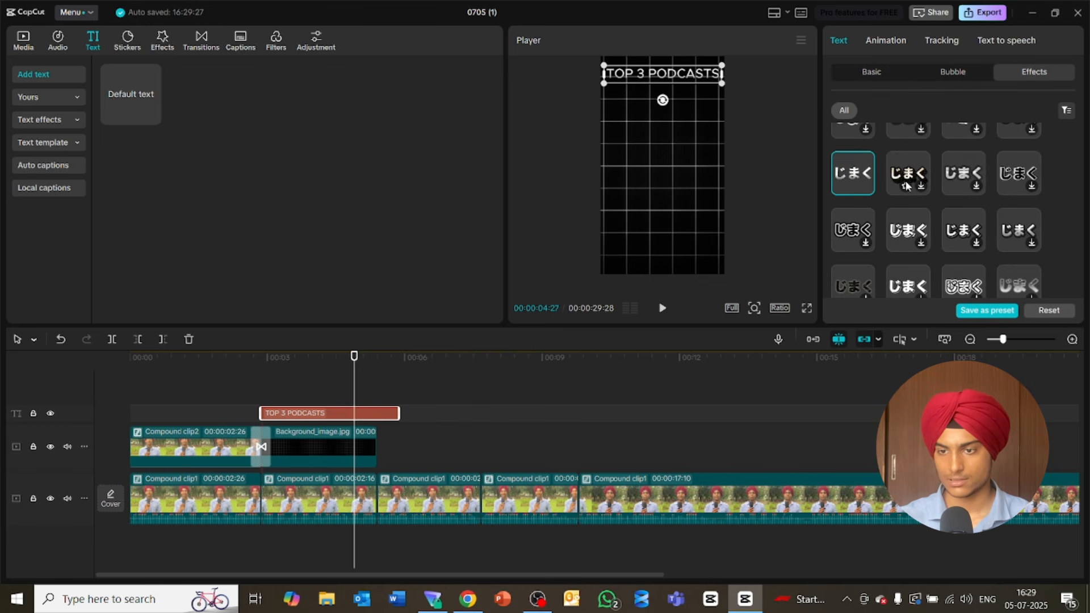
click(920, 175)
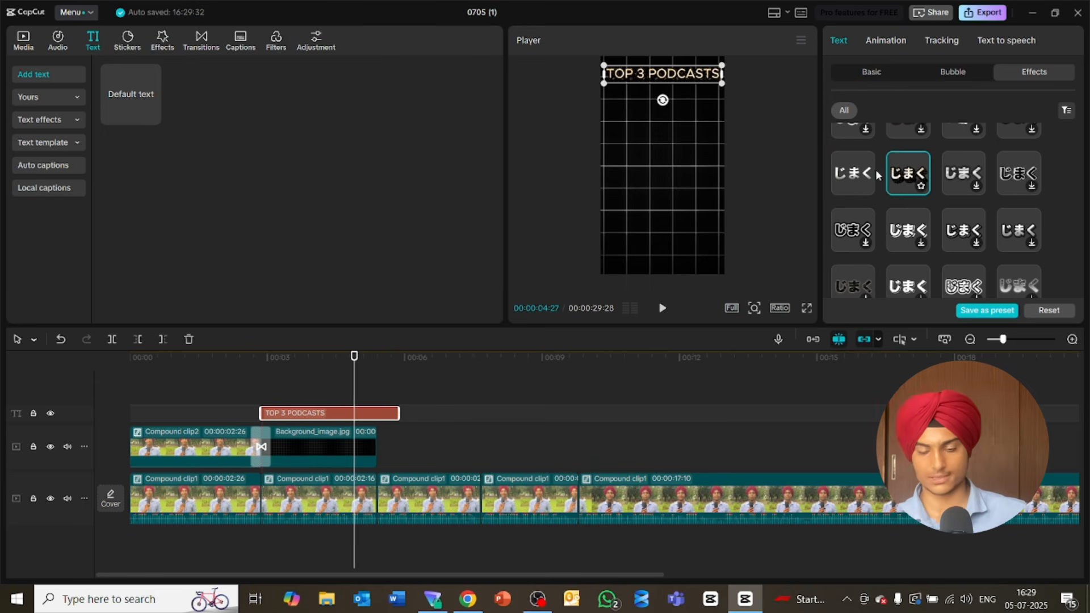
click(846, 173)
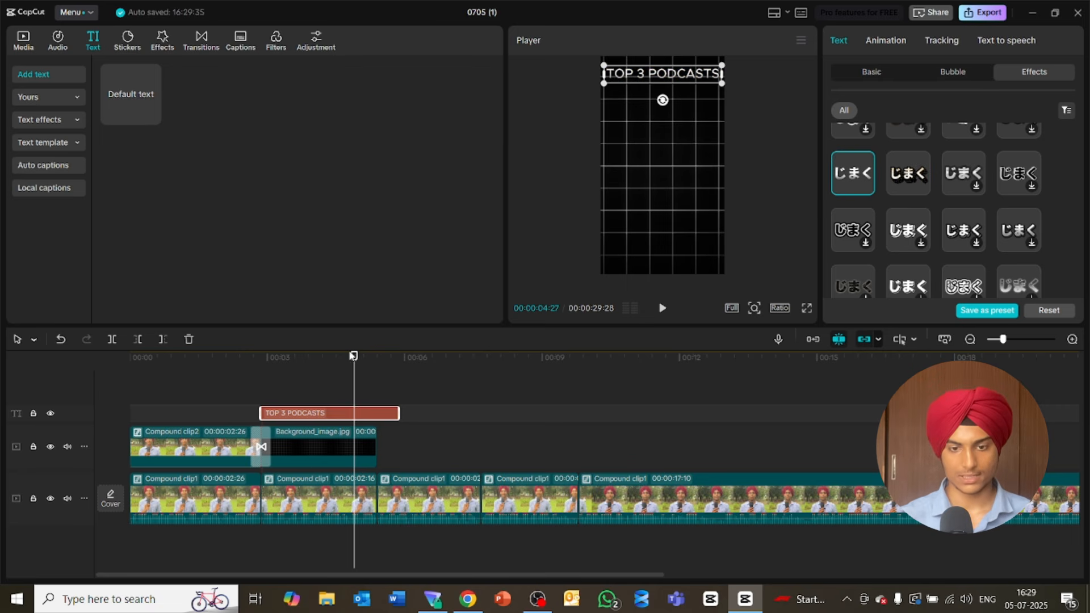
Step: Duplicate the title onto a second text track at 00:00:02:26 and move the copy below the original in the frame
drag(358, 366, 261, 367)
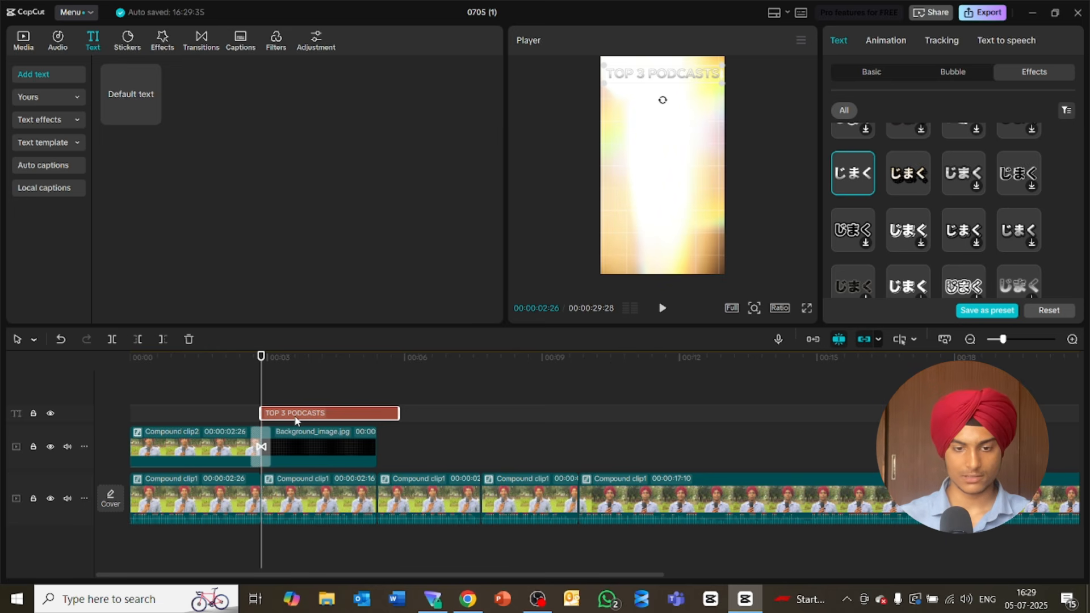
mouse_move(290, 427)
mouse_down()
mouse_move(283, 437)
mouse_move(297, 437)
mouse_up()
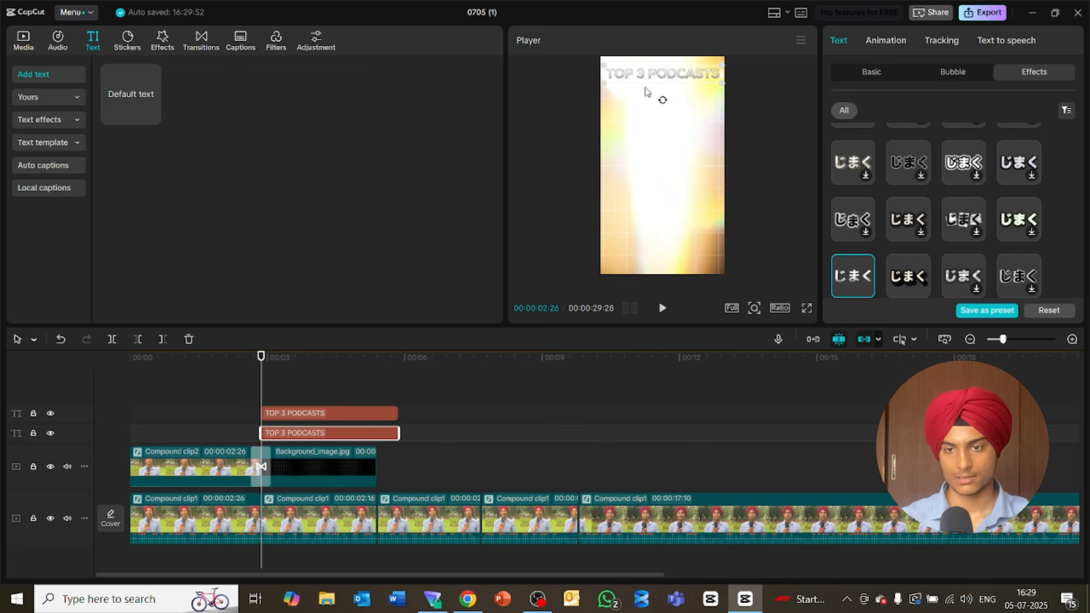
drag(653, 86, 651, 130)
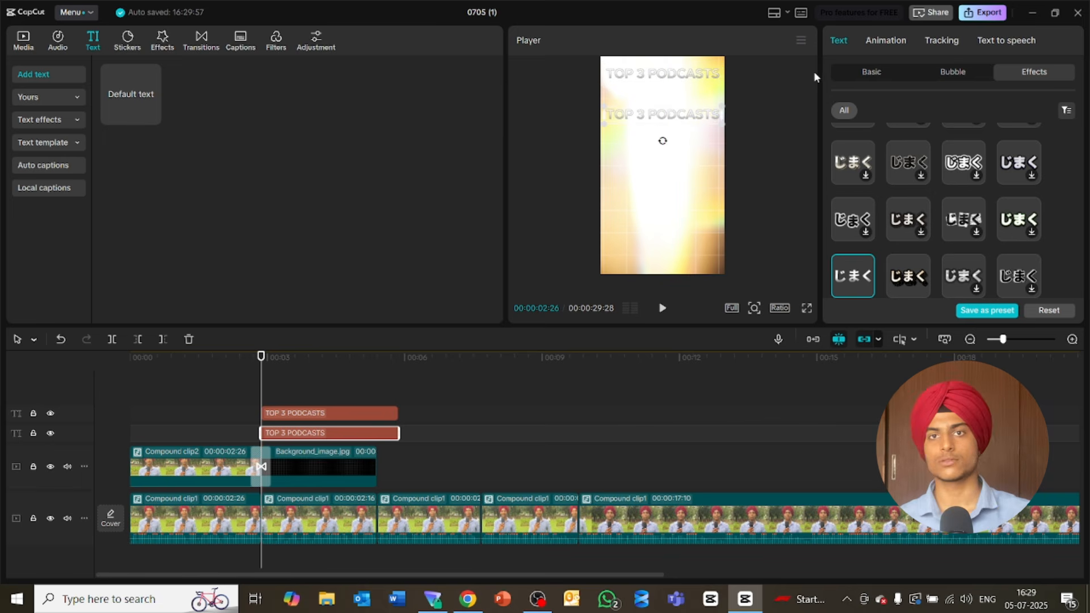
Step: Change the copied text to "#1" and, with the playhead at 00:00:03:15, place it at the frame's left edge under the title
click(866, 75)
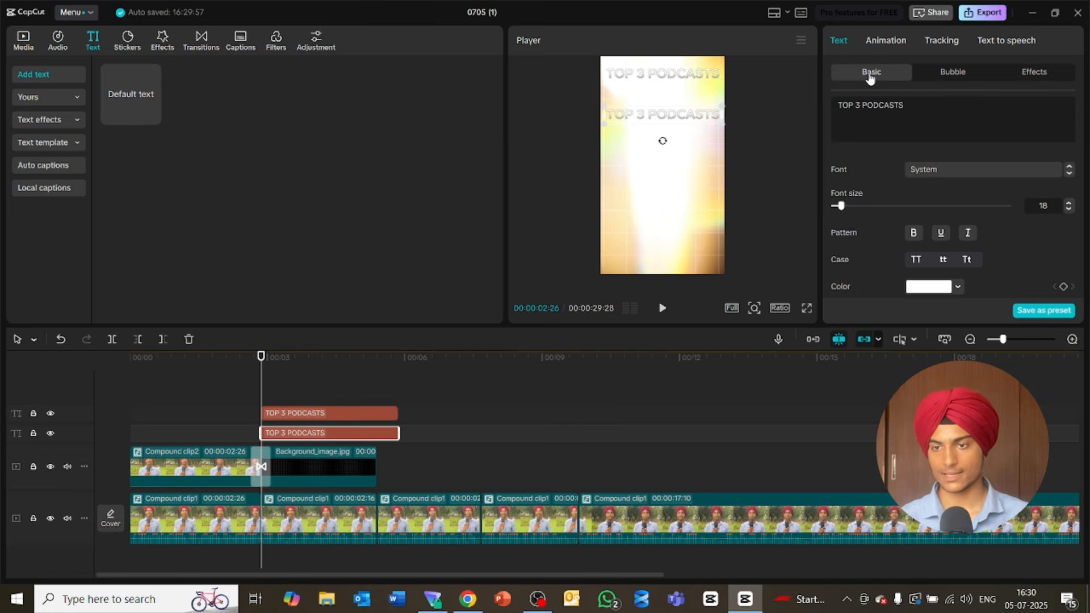
triple_click(884, 107)
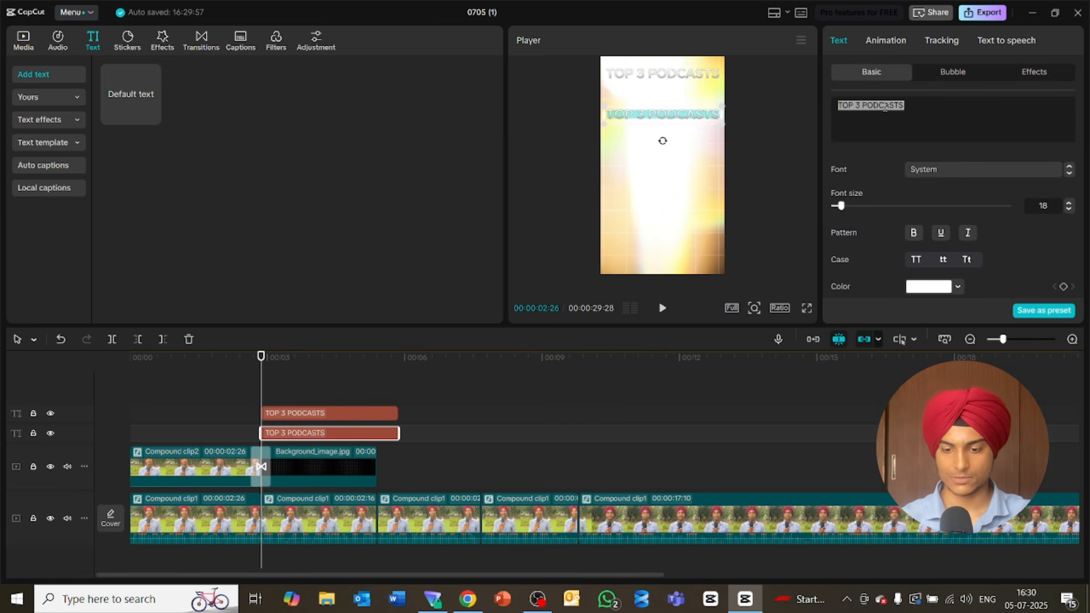
key(BackSpace)
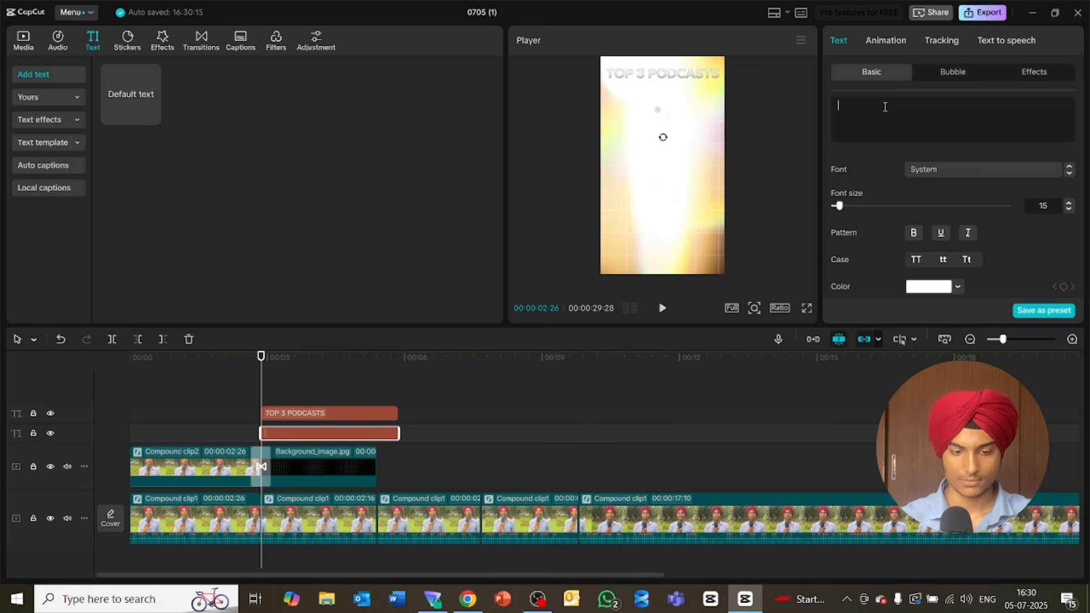
text(#1)
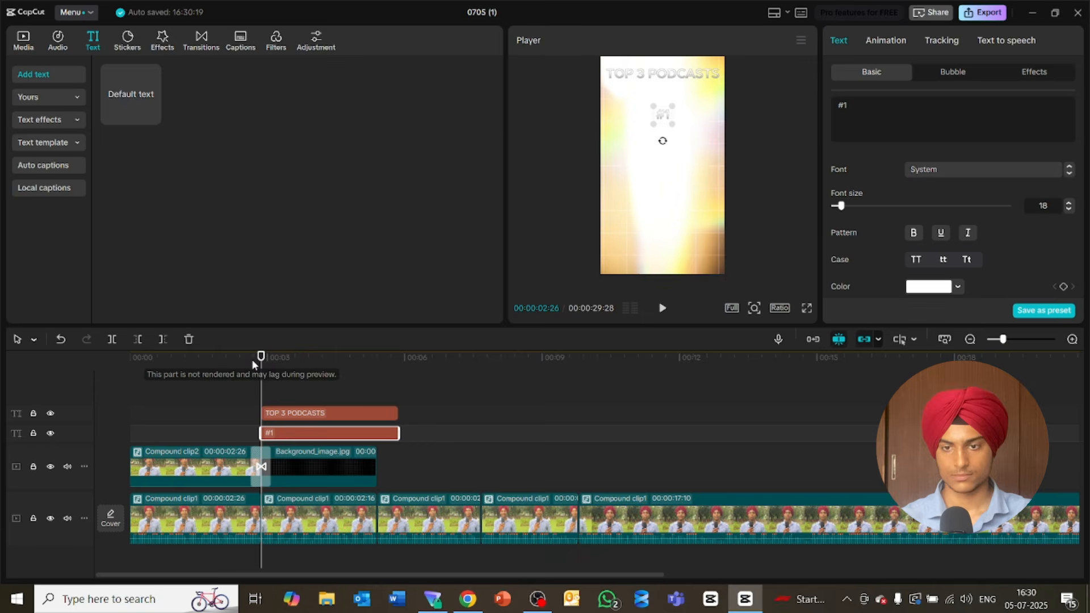
click(290, 358)
drag(662, 120, 614, 116)
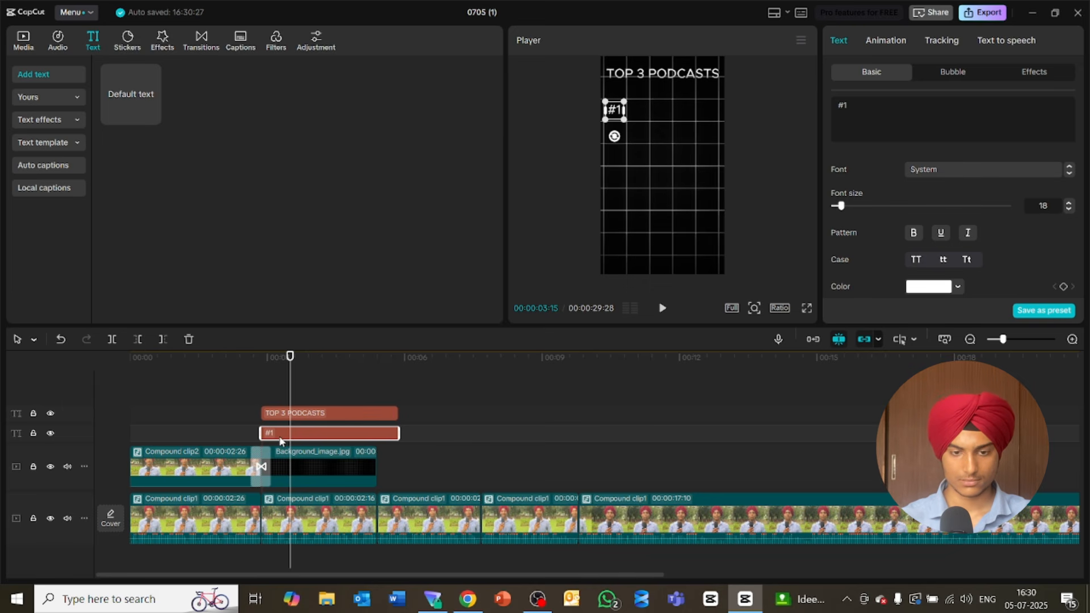
Step: Duplicate the "#1" text onto two more tracks, move one copy to the frame's left edge at mid-height, and change it to "#2"
alt+drag(279, 438, 279, 473)
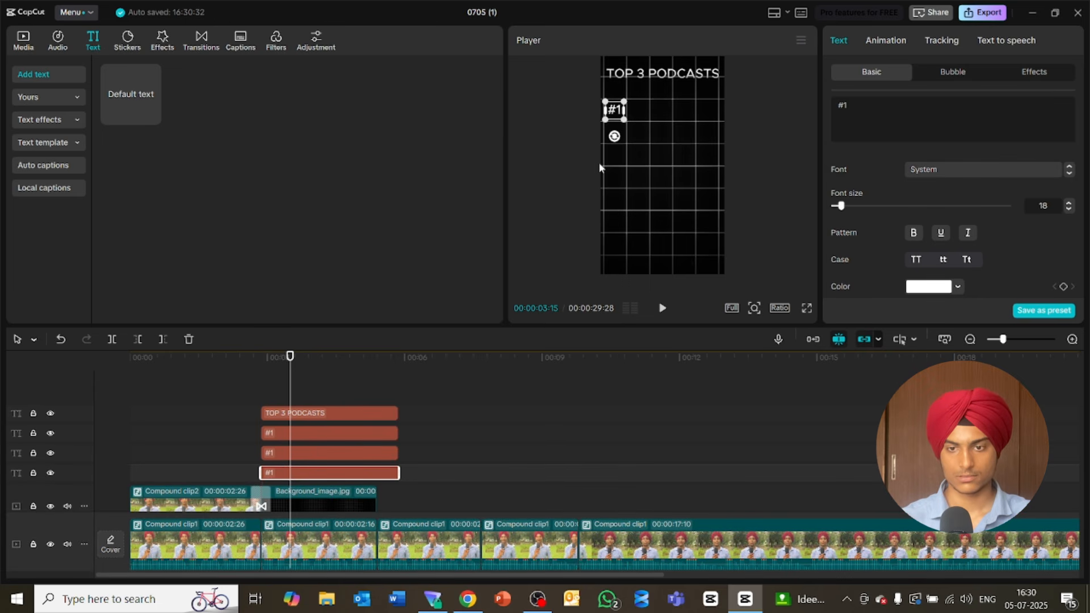
drag(623, 118, 619, 166)
click(853, 103)
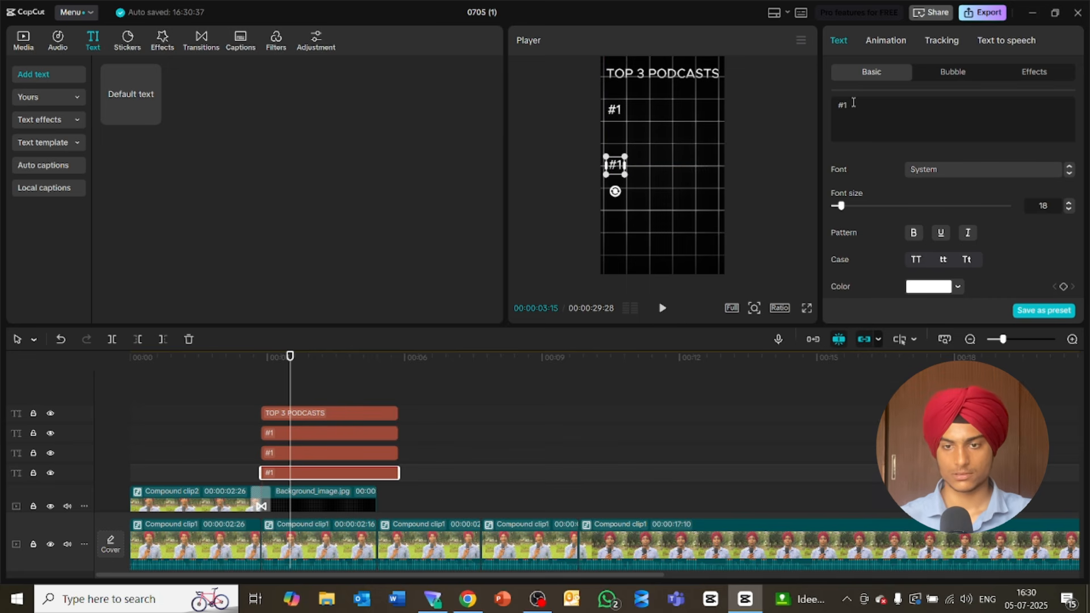
key(BackSpace)
text(2)
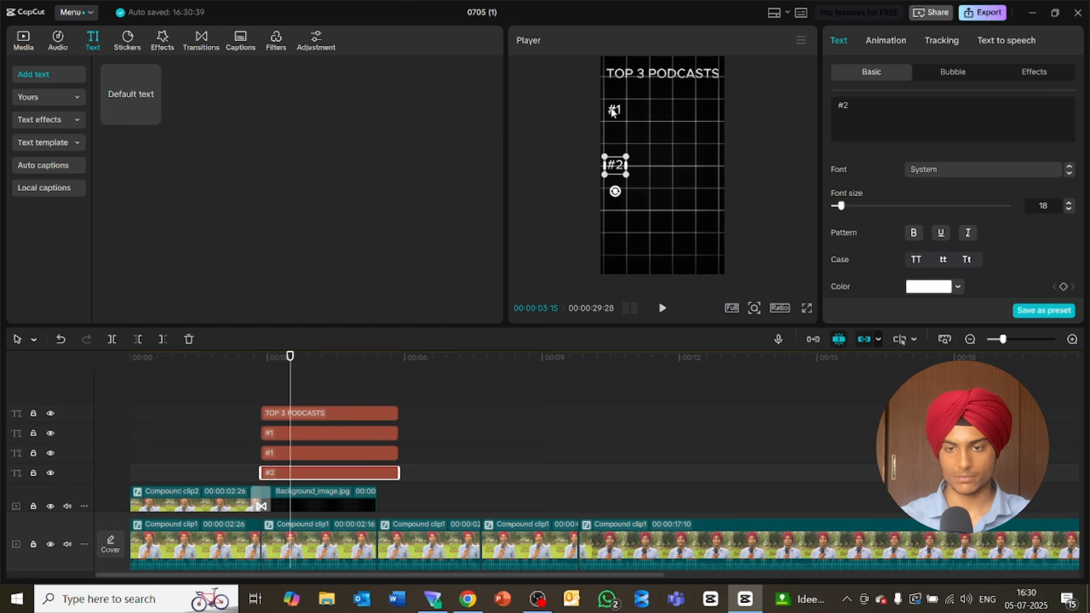
Step: Move another "#1" copy below "#2" near the bottom of the frame and change its text to "#3"
drag(612, 111, 613, 230)
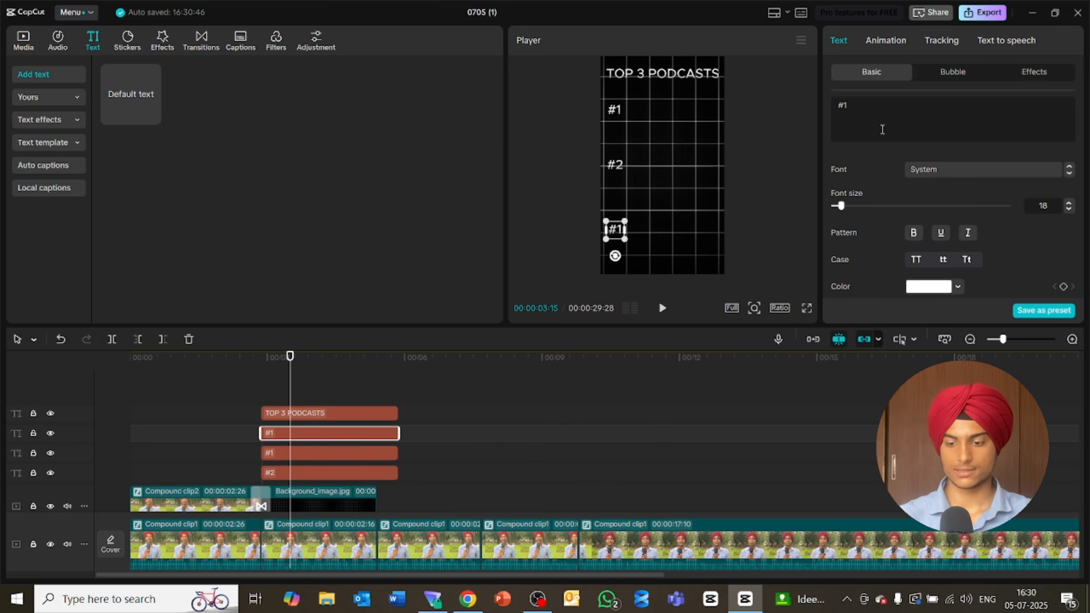
key(BackSpace)
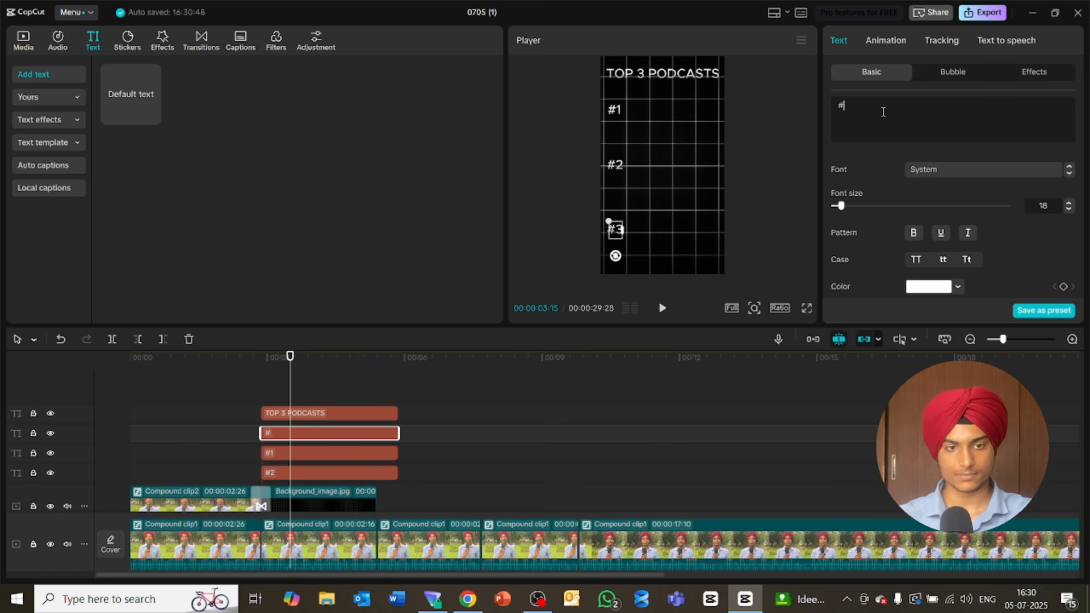
text(3)
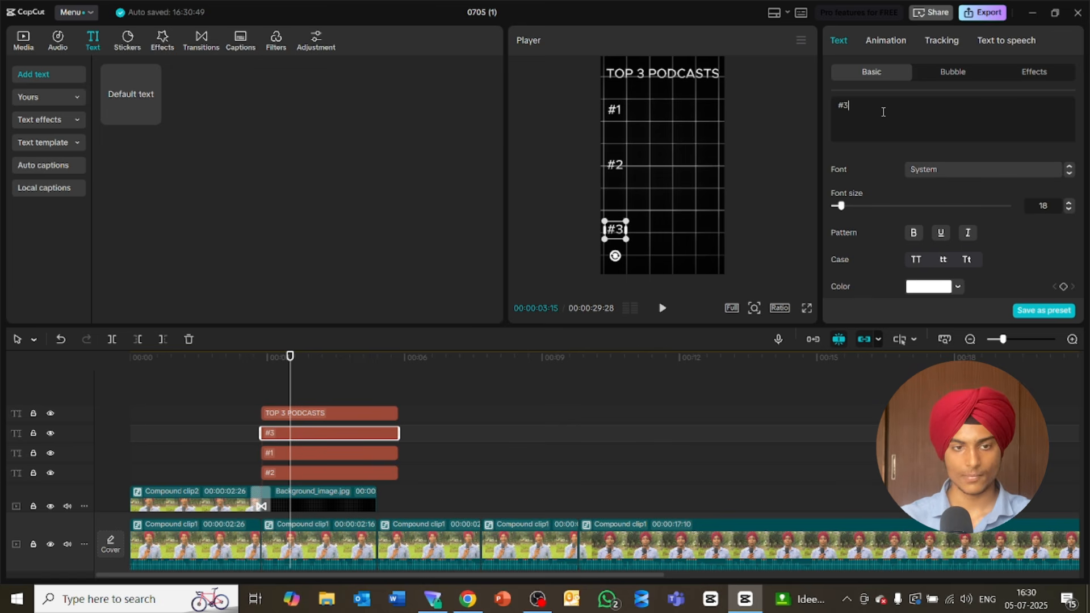
Step: Look through the imported media and play back the timeline from about 00:00:06 to 00:00:14 to review the remaining clips
click(23, 41)
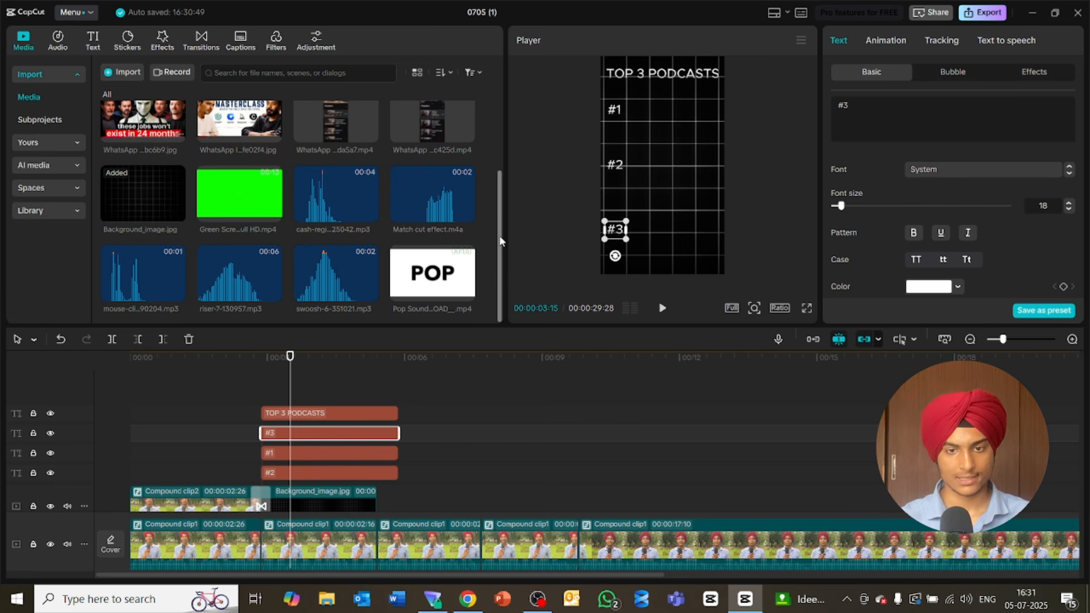
drag(500, 241, 499, 165)
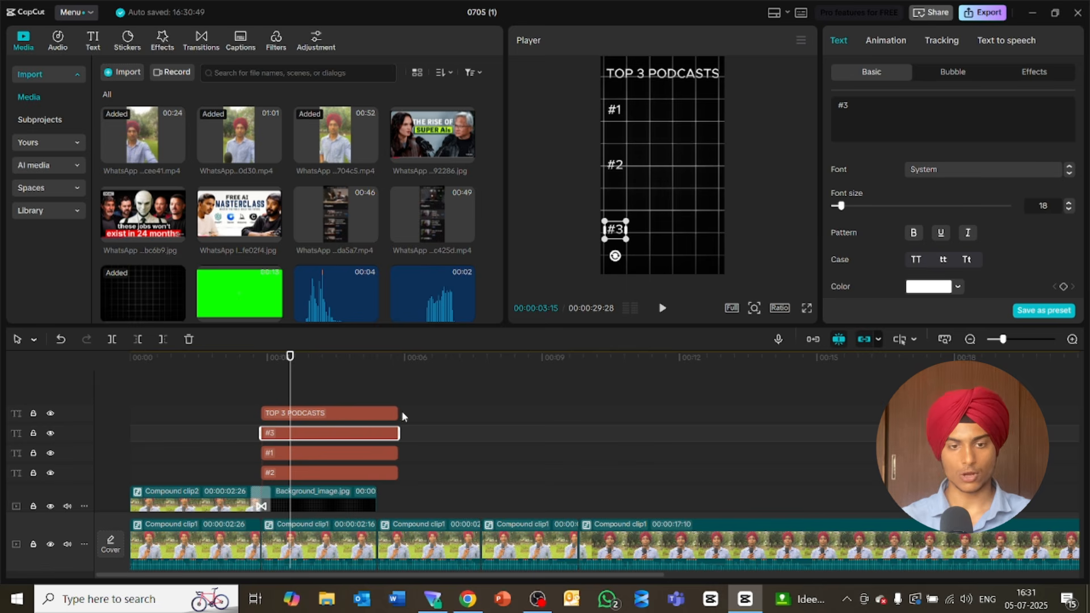
click(416, 369)
key(space)
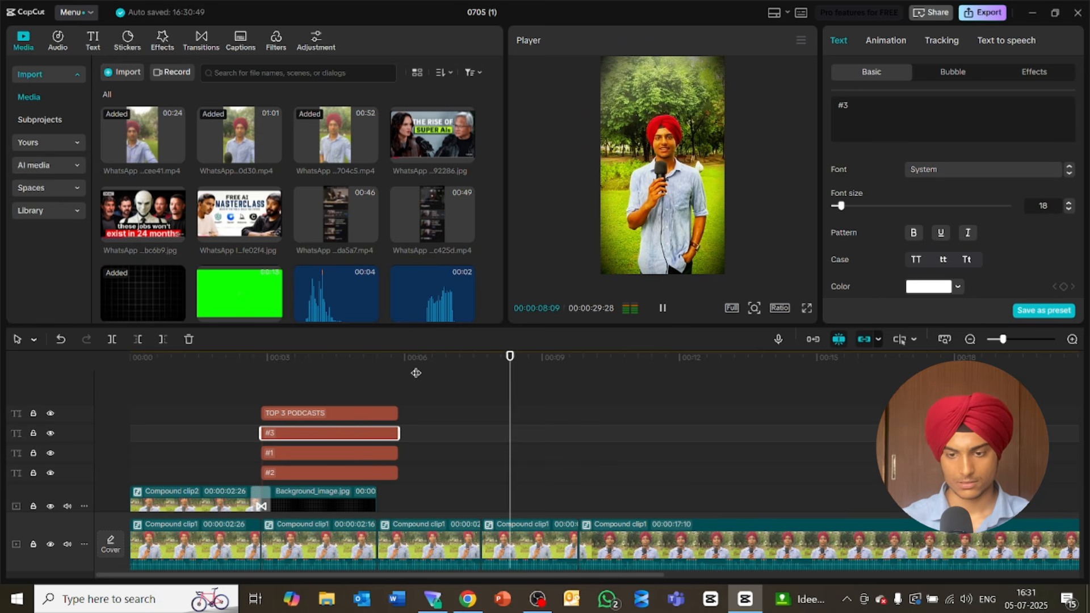
key(space)
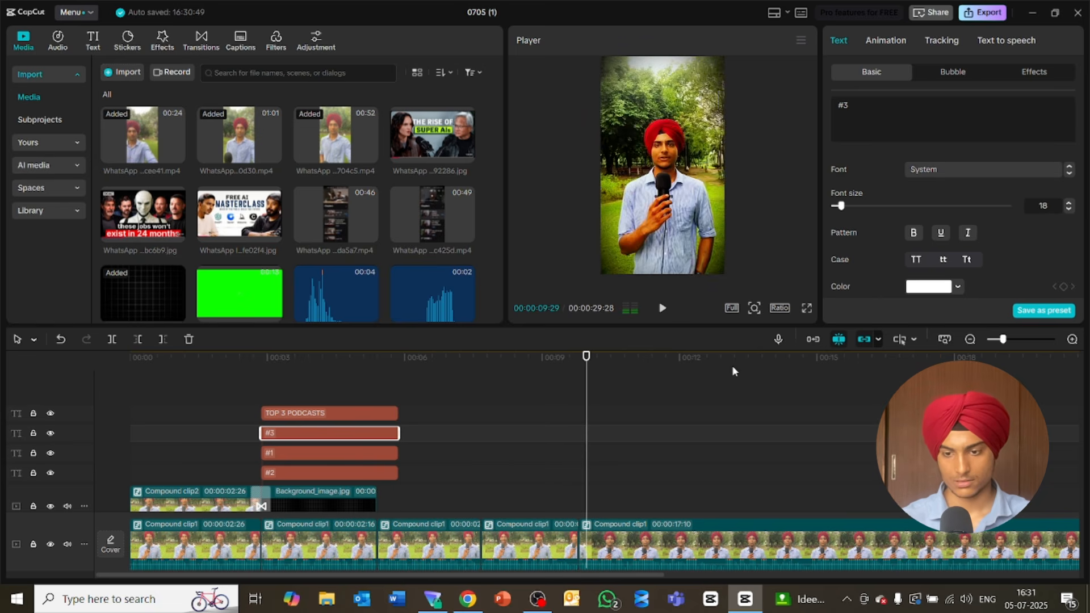
click(676, 368)
key(space)
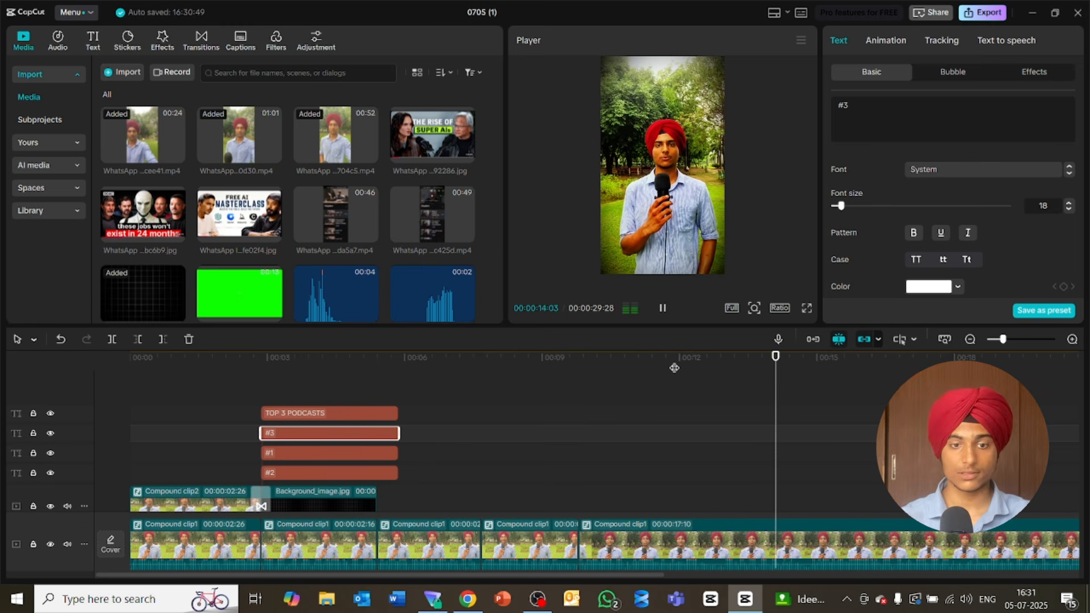
key(space)
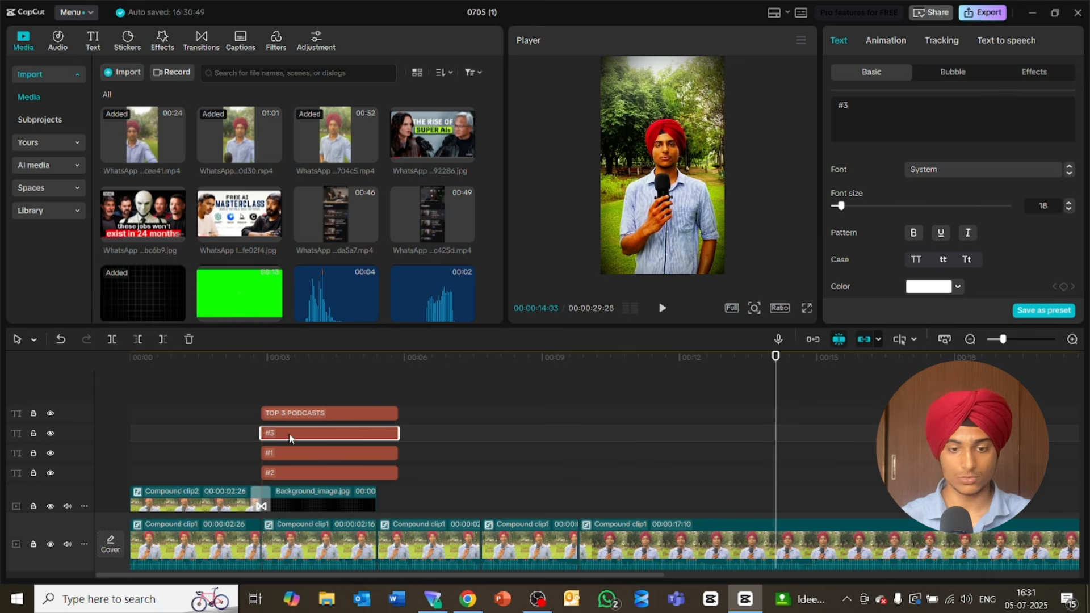
Step: Overlay the Free AI Masterclass image on the timeline starting with the title at 00:00:02:26 and trim its end to match the text clips
click(291, 451)
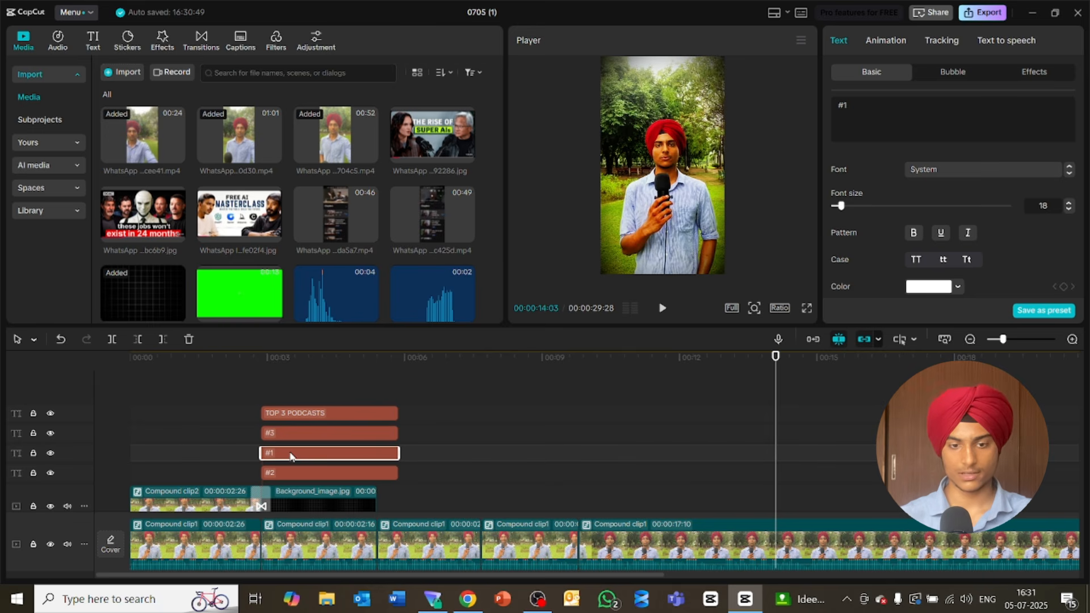
click(316, 354)
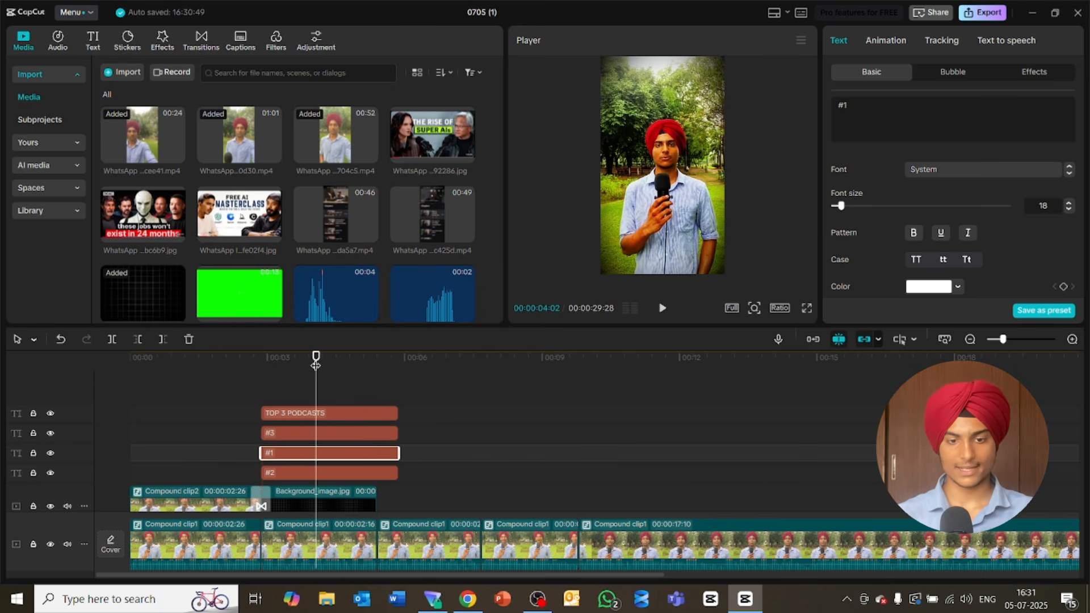
drag(248, 214, 261, 441)
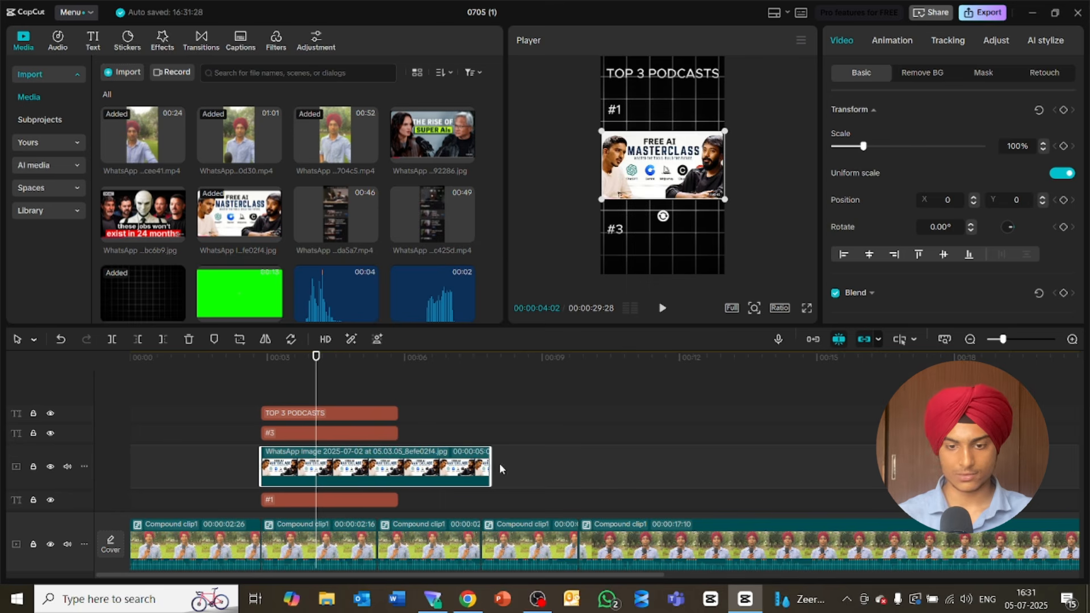
drag(491, 467, 400, 471)
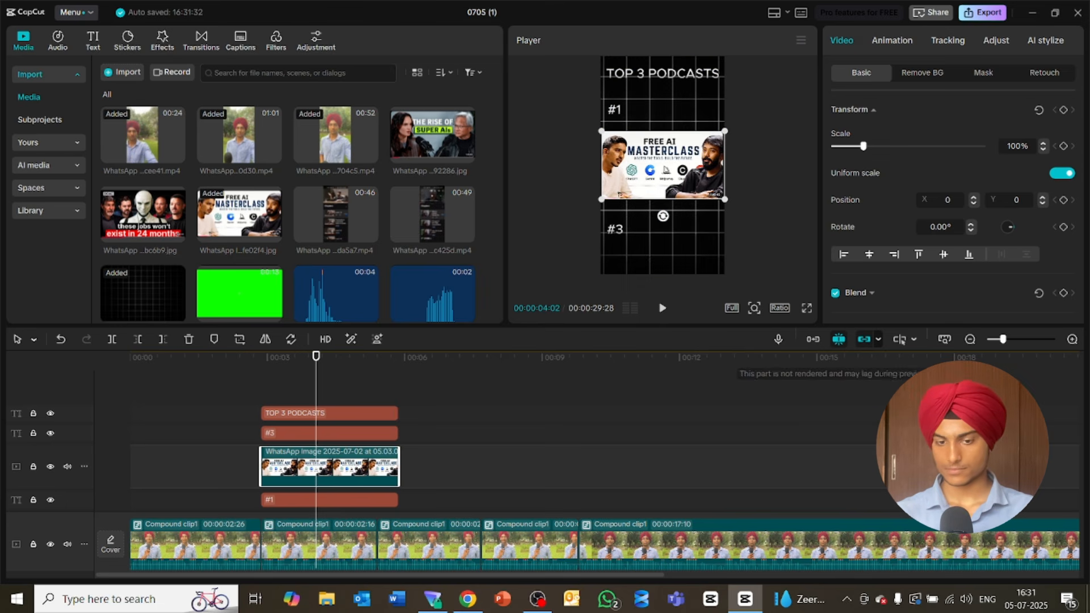
Step: Scale the Free AI Masterclass image to 67% and position it beside "#1" at X 169, Y 906
scroll(1078, 421, down, 1)
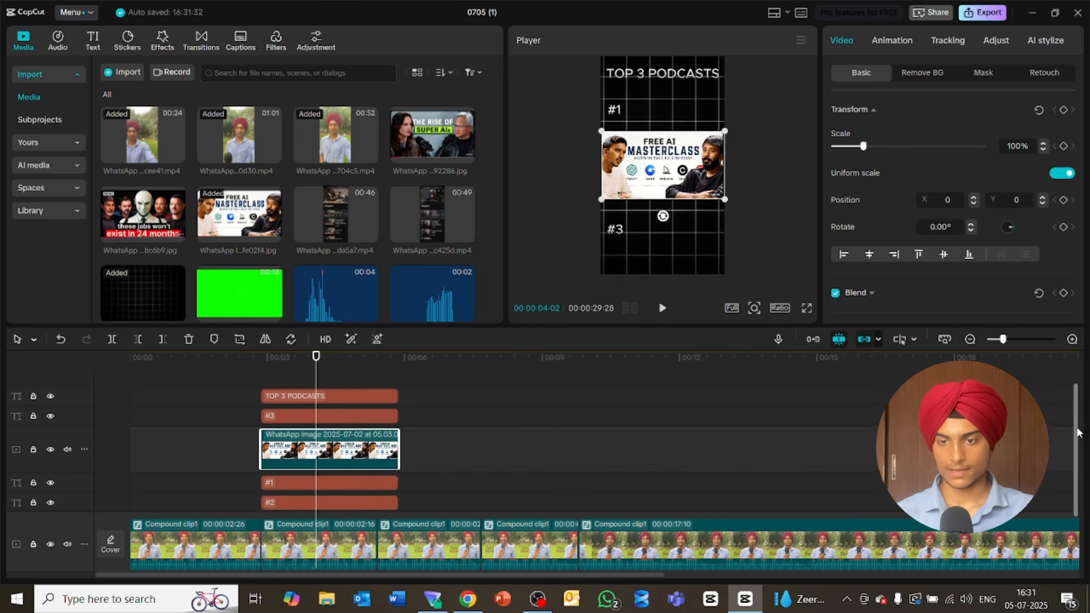
drag(724, 200, 693, 111)
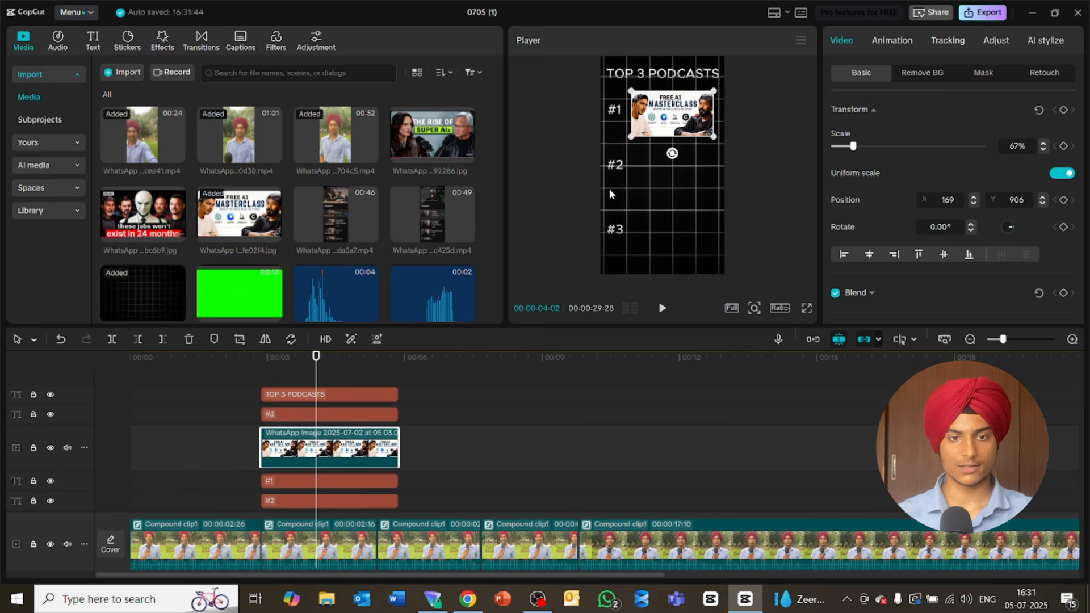
Step: Search the video effects for "blur" and try the Blur effect on the Free AI Masterclass image
click(158, 44)
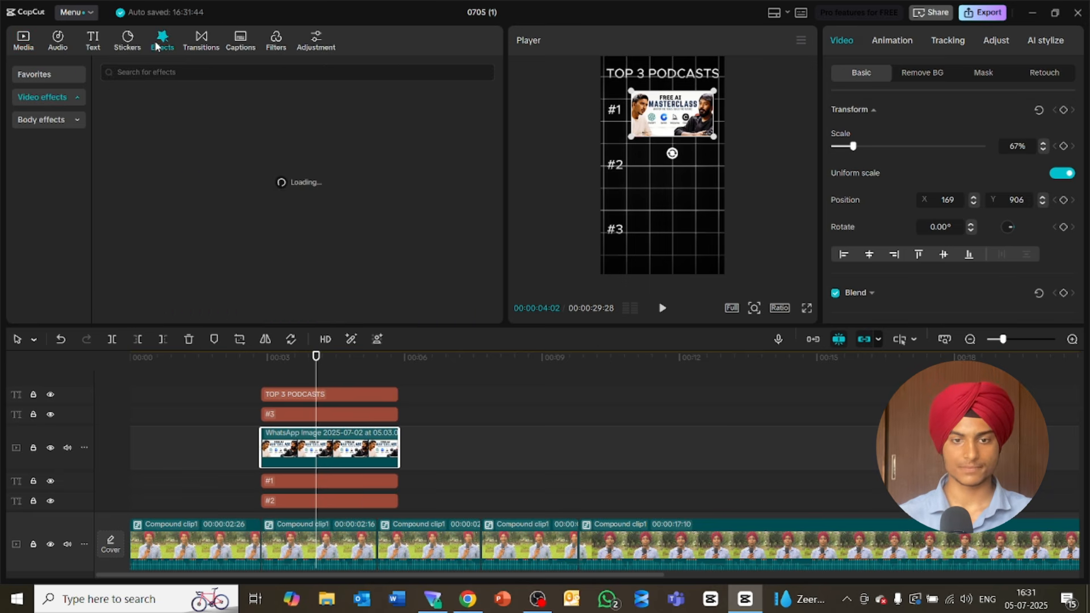
click(156, 77)
text(blur)
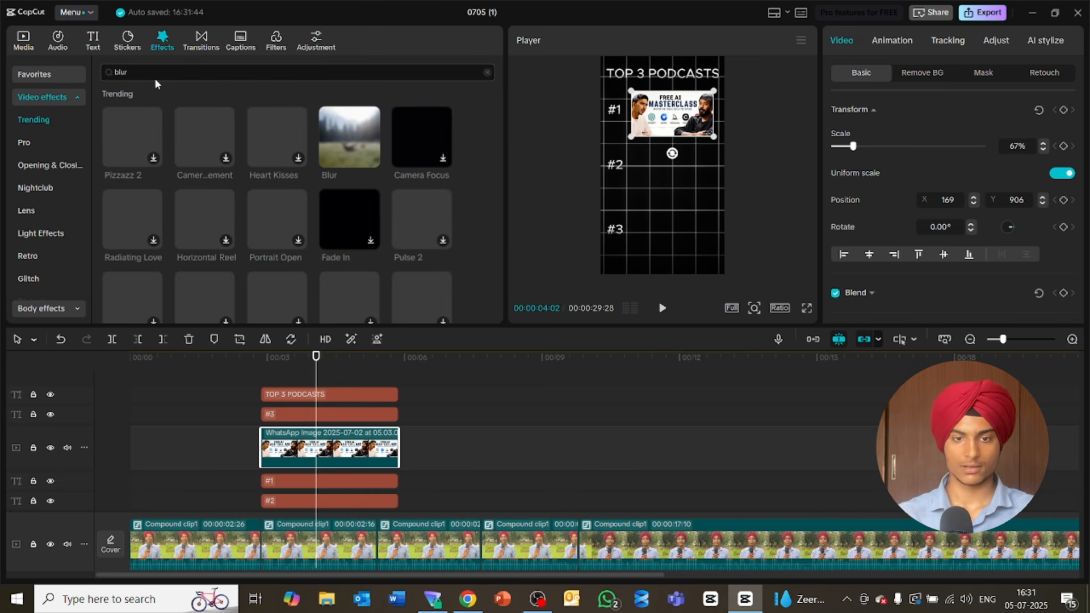
mouse_move(339, 123)
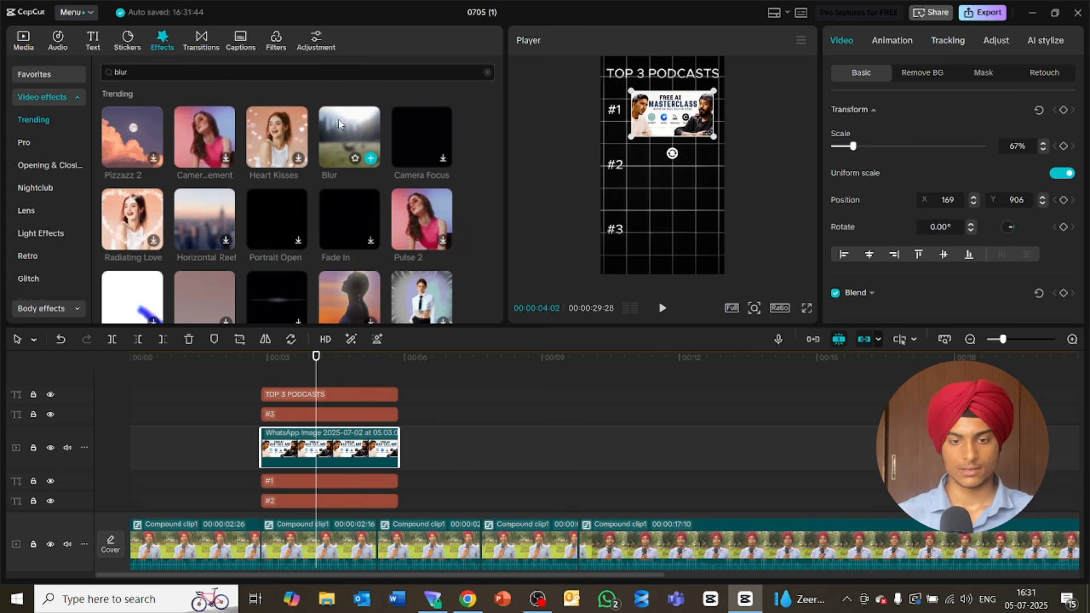
drag(338, 124, 335, 454)
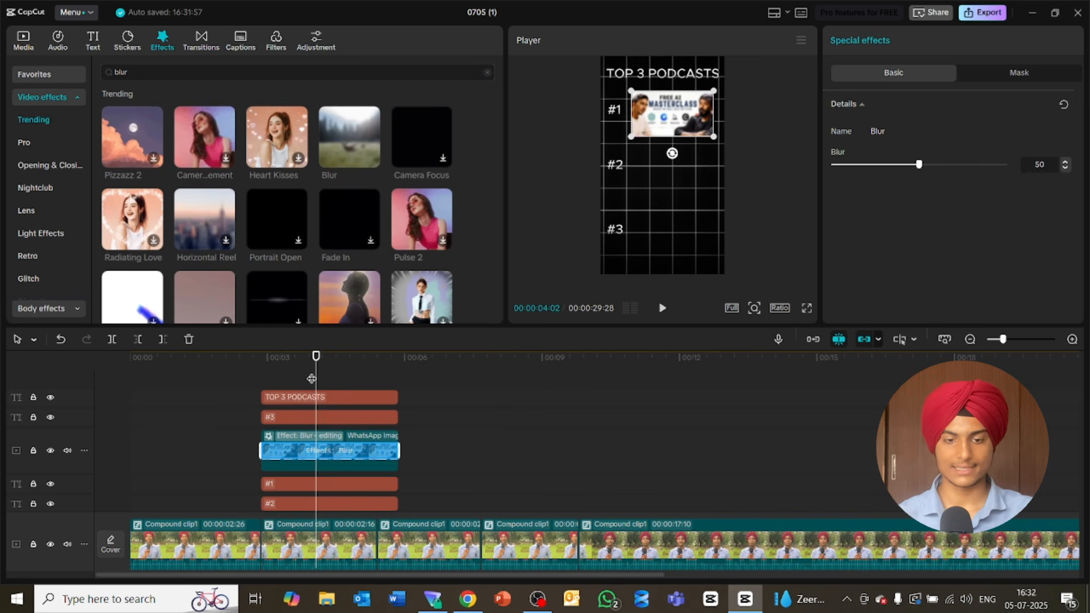
Step: Move the playhead to the image's start at 00:00:02:26 and examine the blurred image in full-screen preview
drag(316, 357, 265, 395)
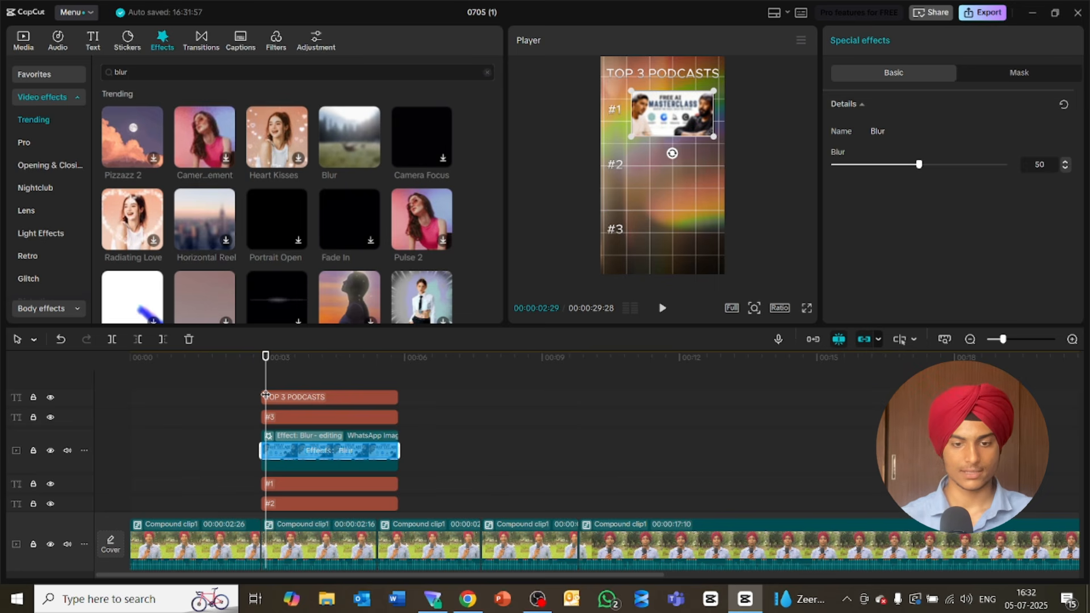
drag(265, 379, 262, 379)
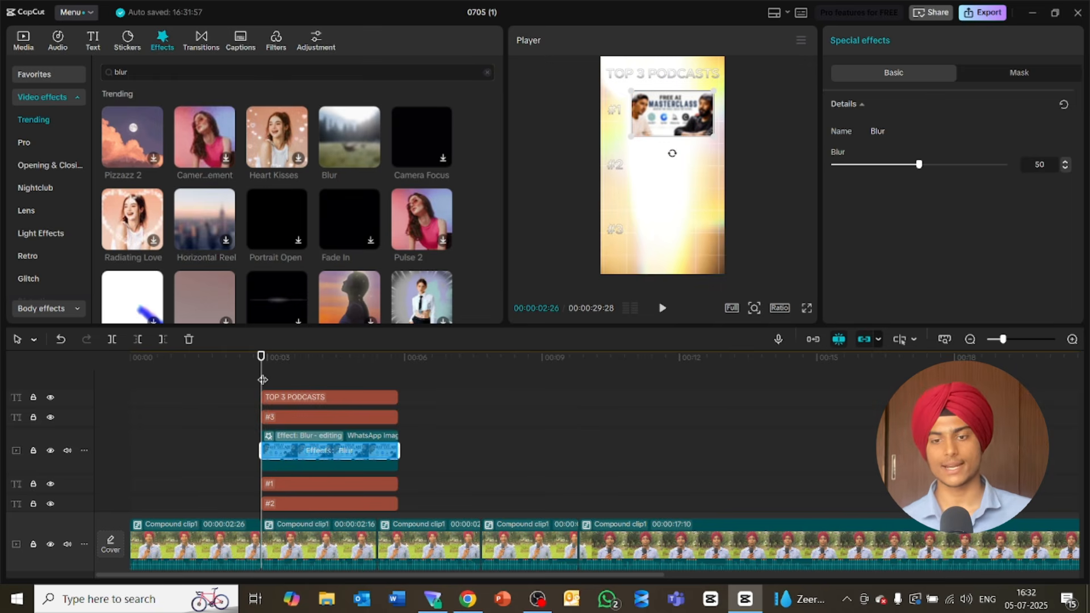
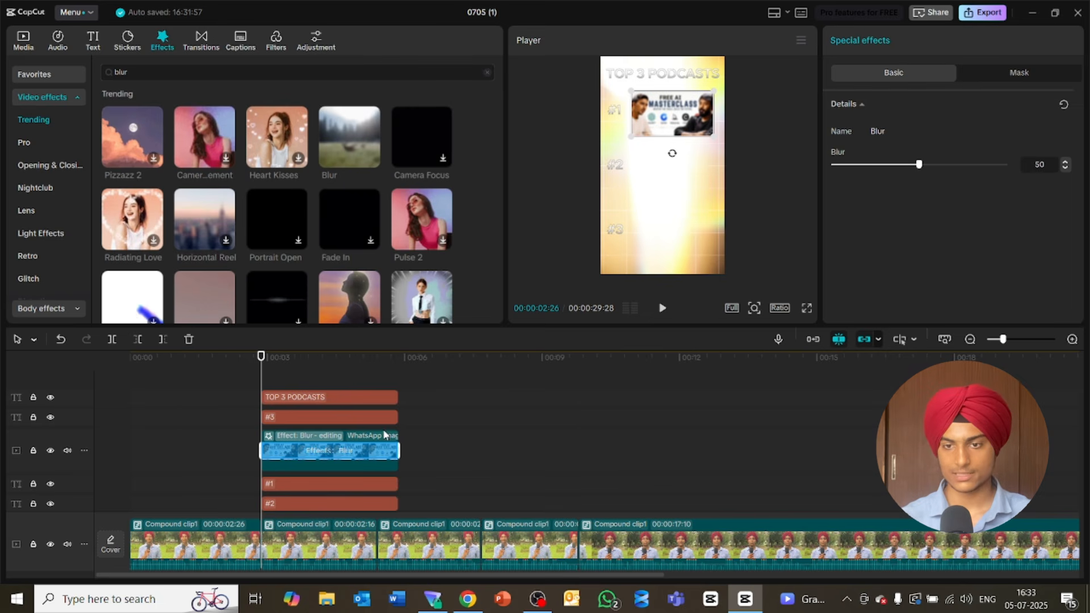
click(668, 119)
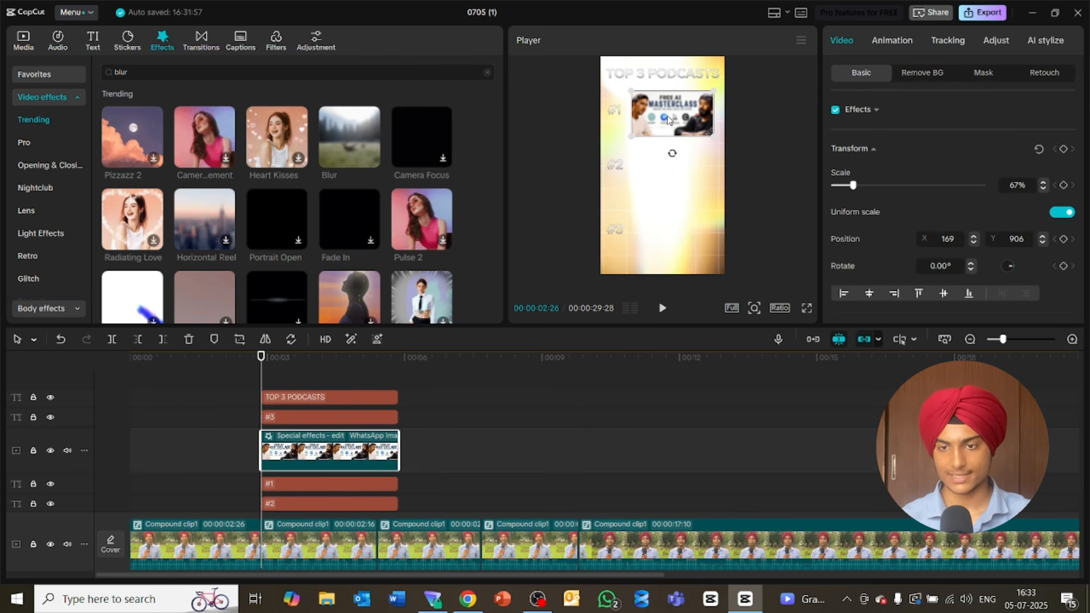
click(806, 309)
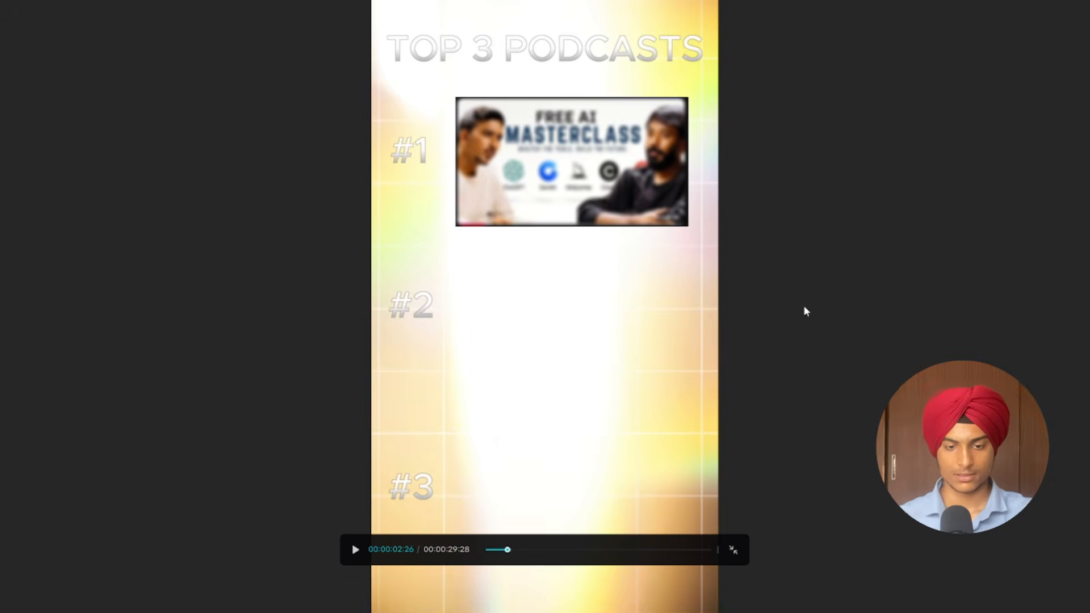
key(Escape)
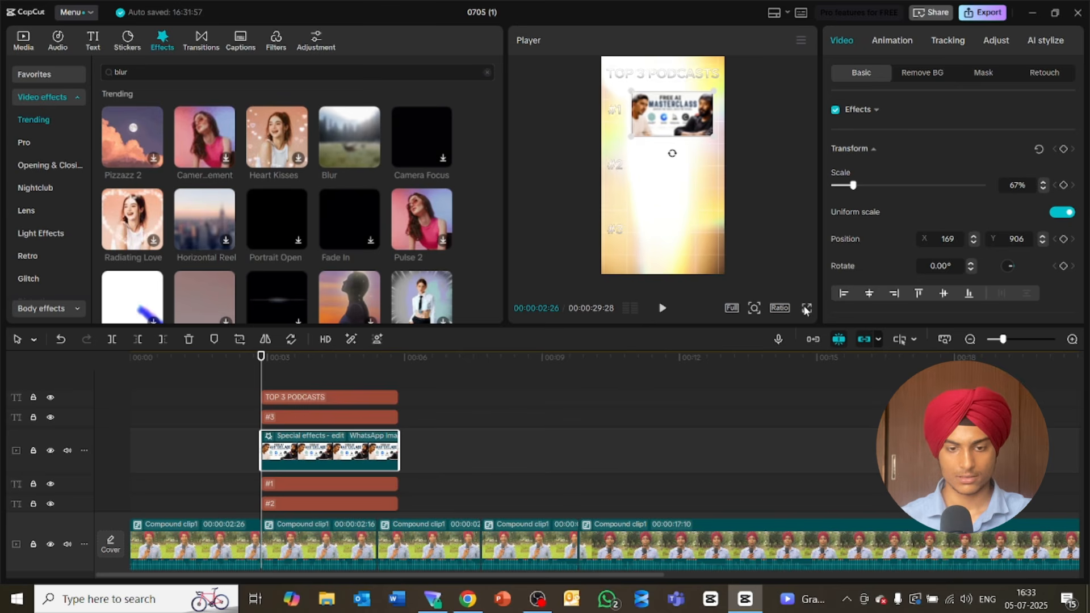
Step: Remove the Blur effect from the Free AI Masterclass image
click(318, 438)
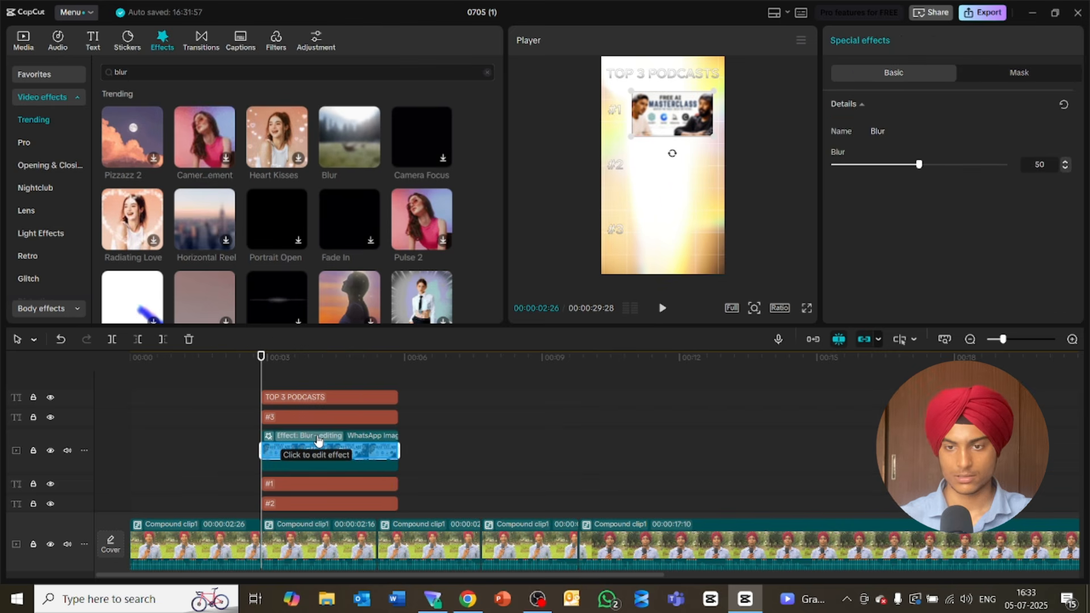
click(803, 306)
key(Escape)
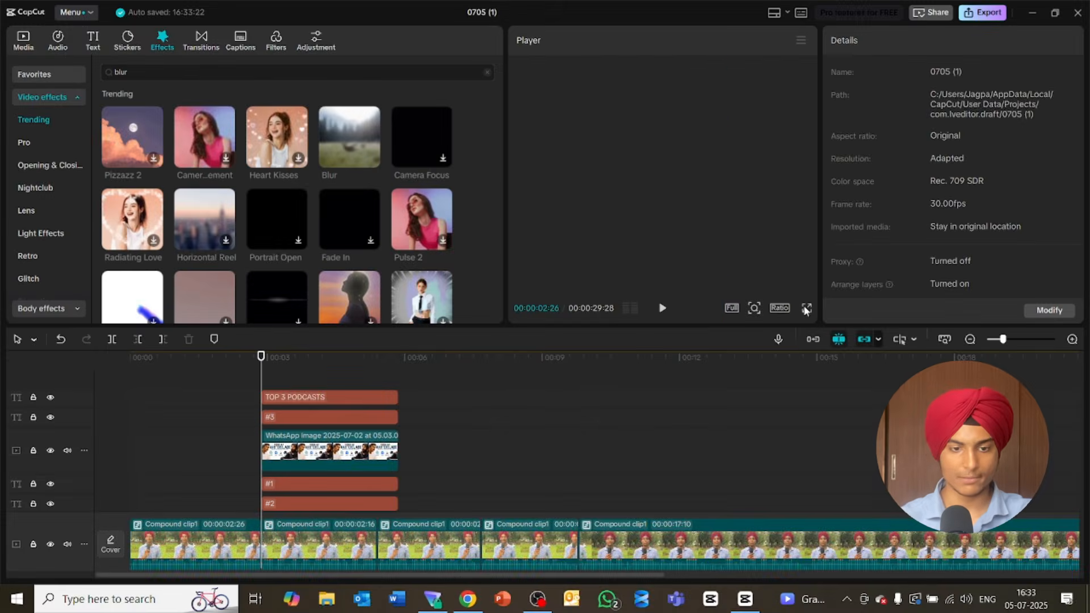
Step: Crop the Free AI Masterclass image slightly on all four sides to trim its dark outer border and the red progress bar
click(374, 442)
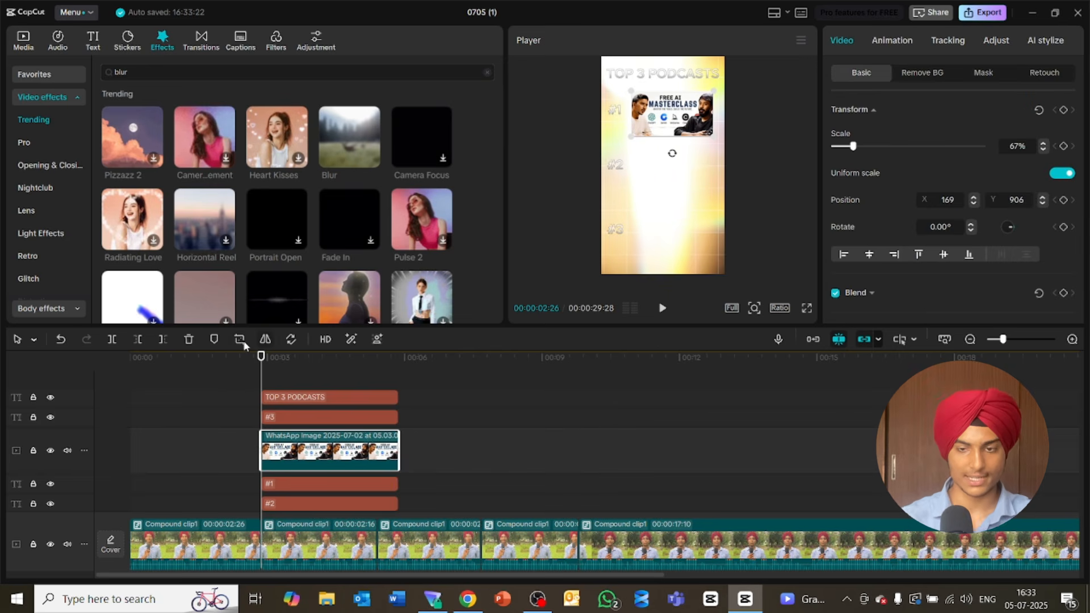
click(238, 339)
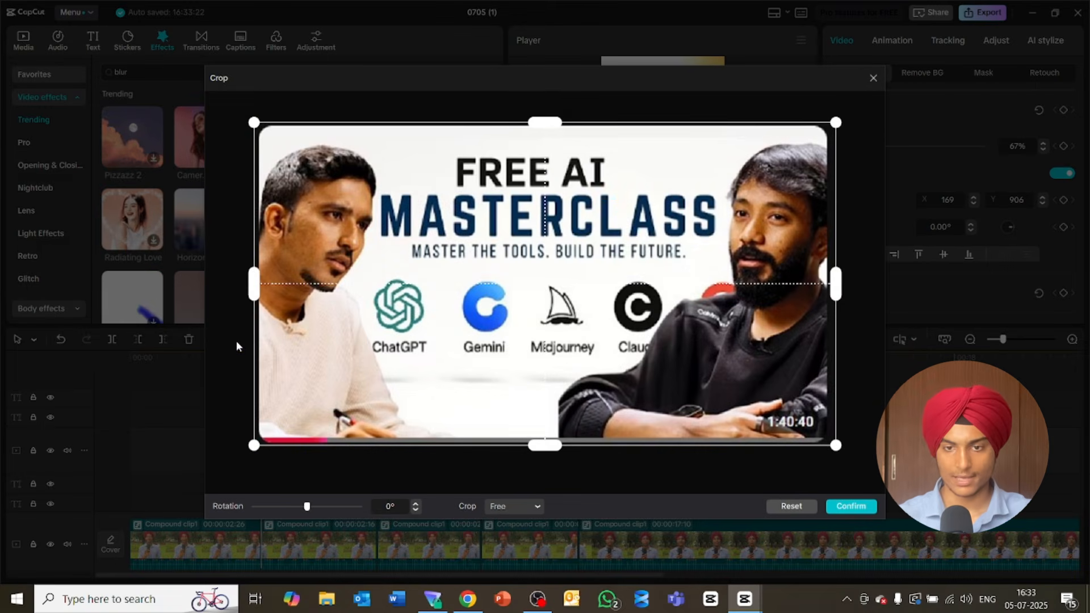
drag(545, 126, 547, 131)
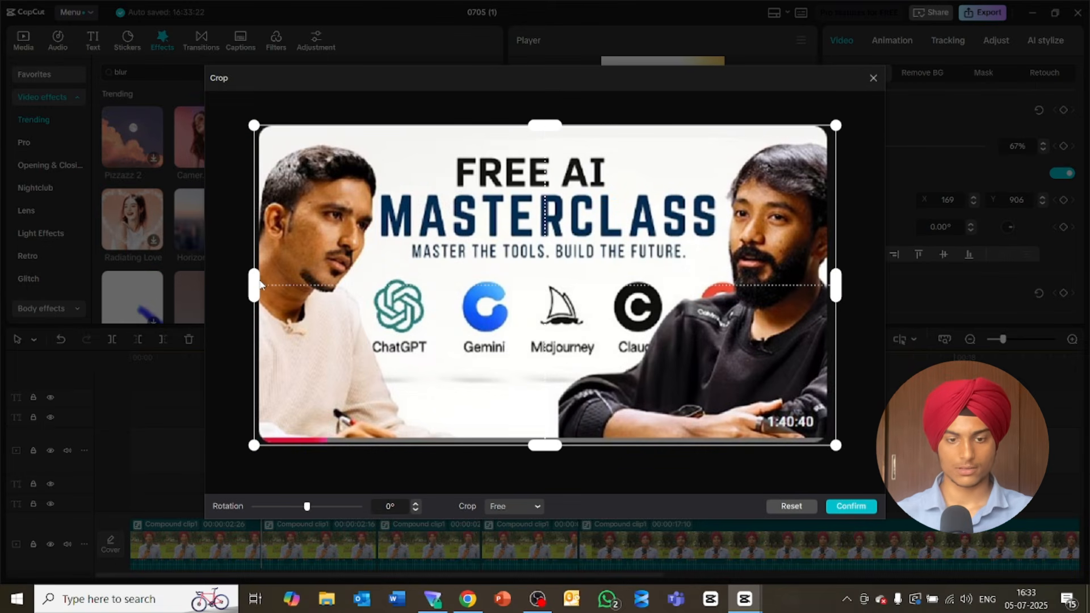
drag(262, 283, 265, 290)
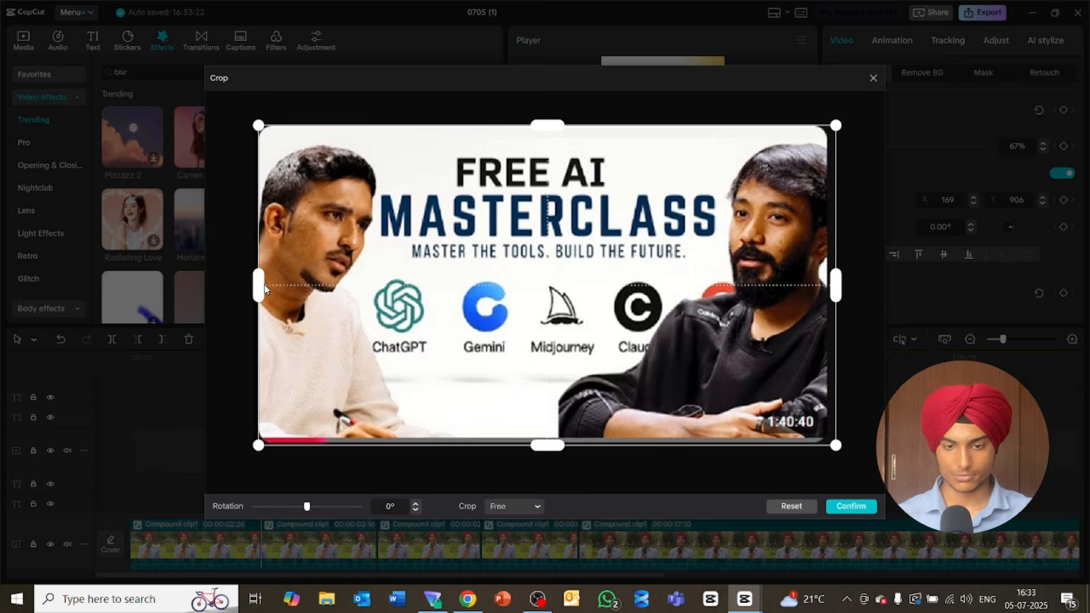
drag(547, 448, 548, 443)
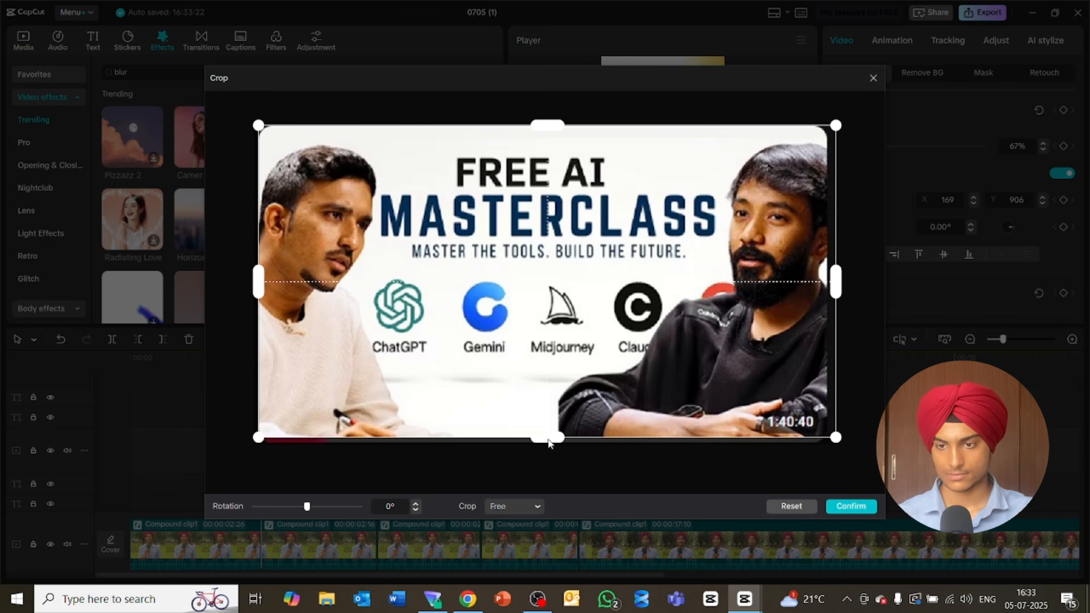
drag(833, 273, 828, 274)
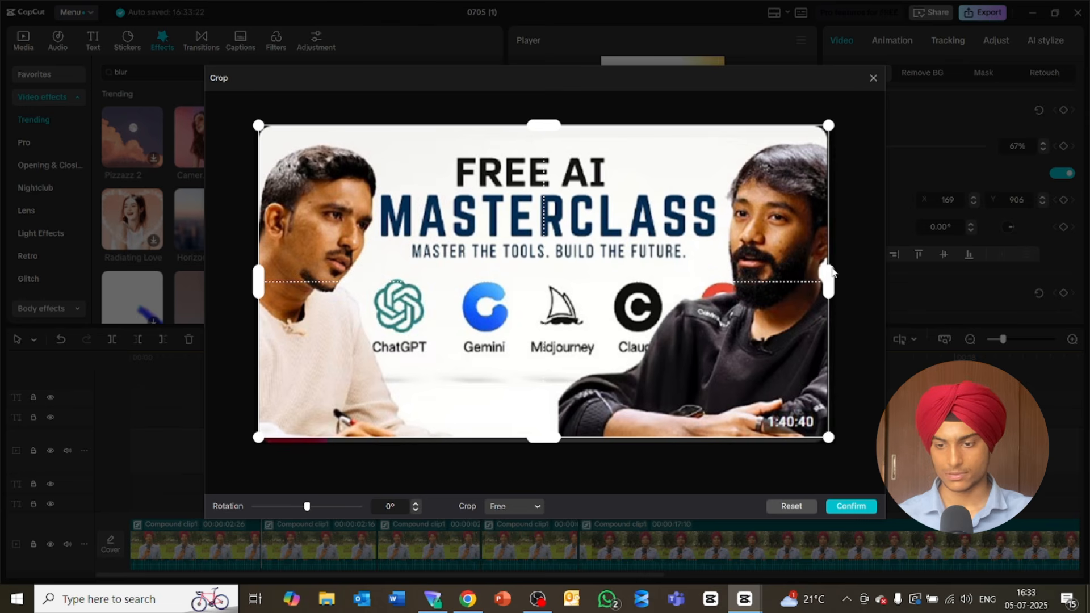
click(865, 505)
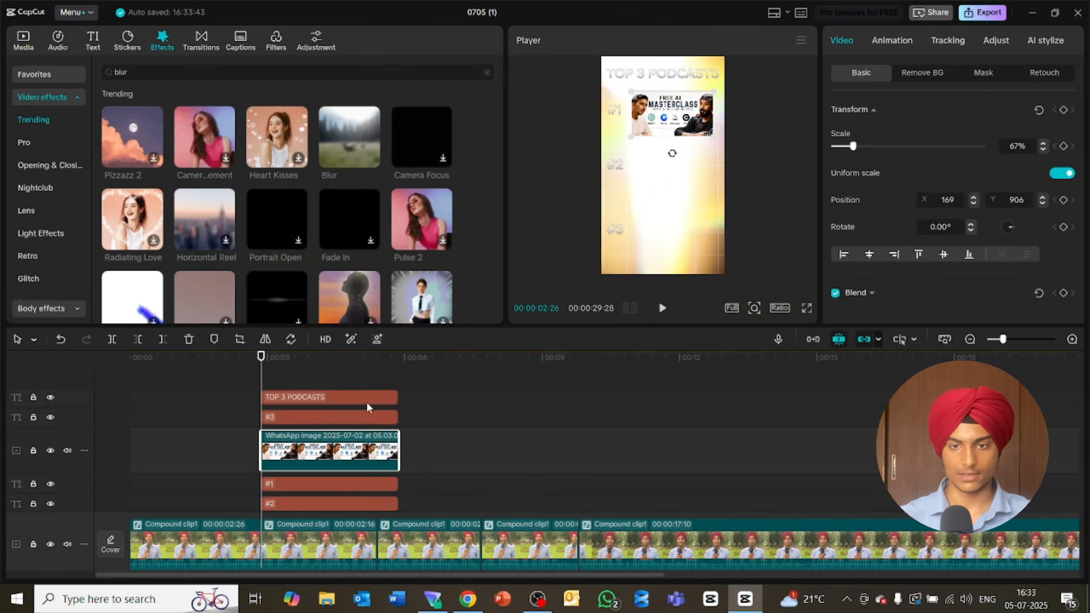
Step: Trim a sliver more off the top edge of the Free AI Masterclass image and apply the Blur video effect to it
click(239, 339)
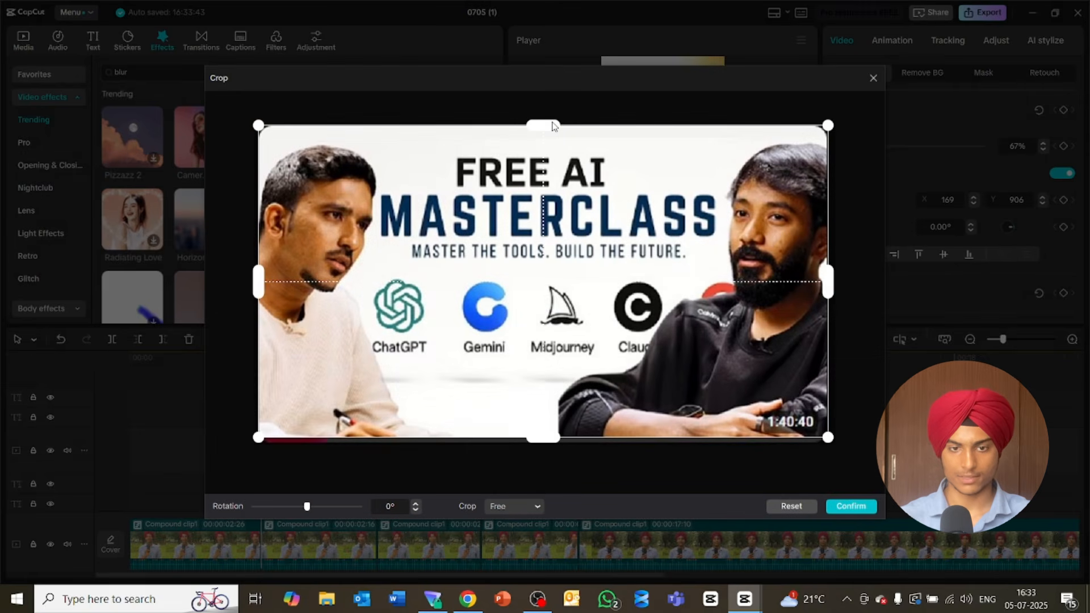
drag(552, 126, 553, 127)
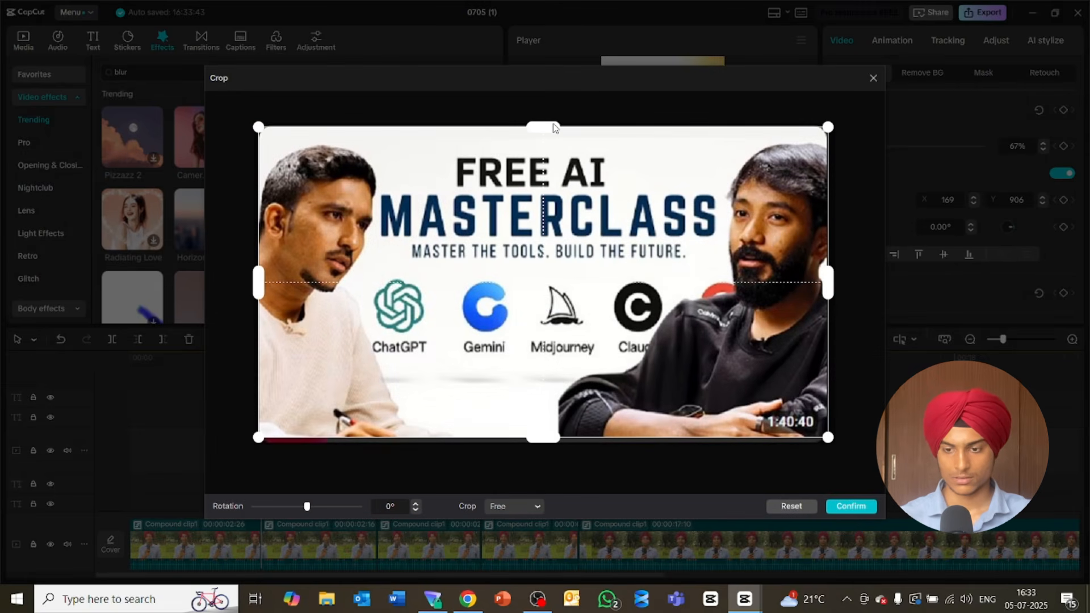
click(845, 506)
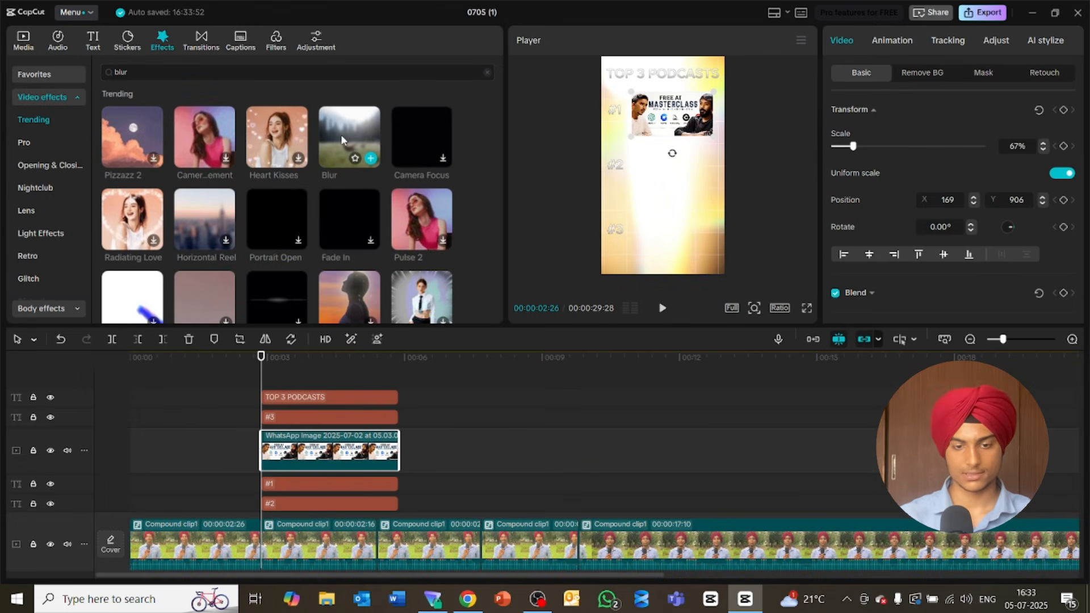
drag(342, 139, 319, 463)
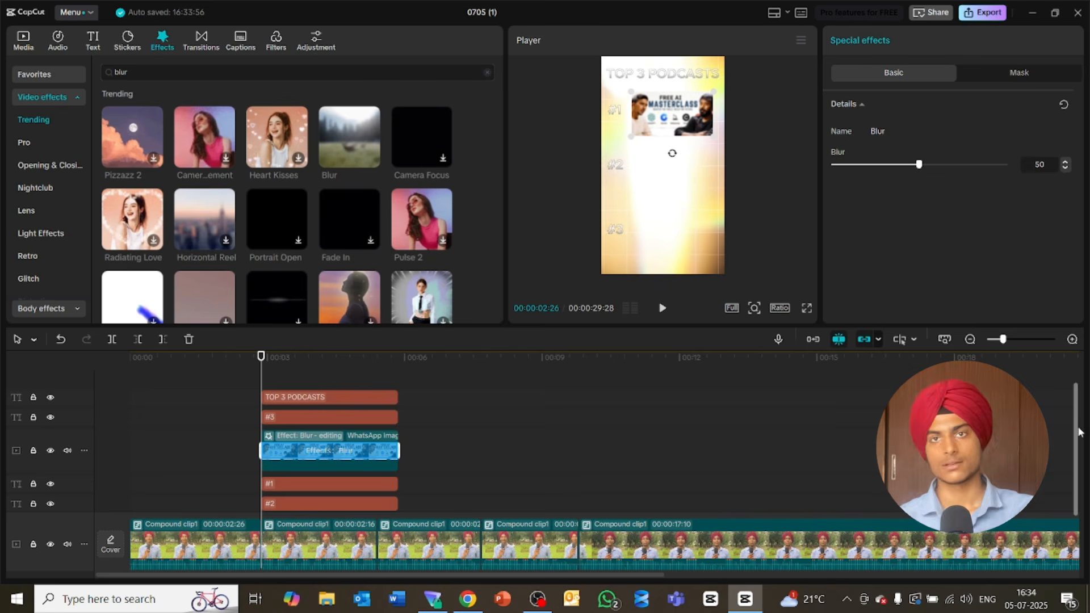
Step: Combine the "#2" text and its Rise of Super AI thumbnail into one compound clip
drag(1078, 432, 1078, 447)
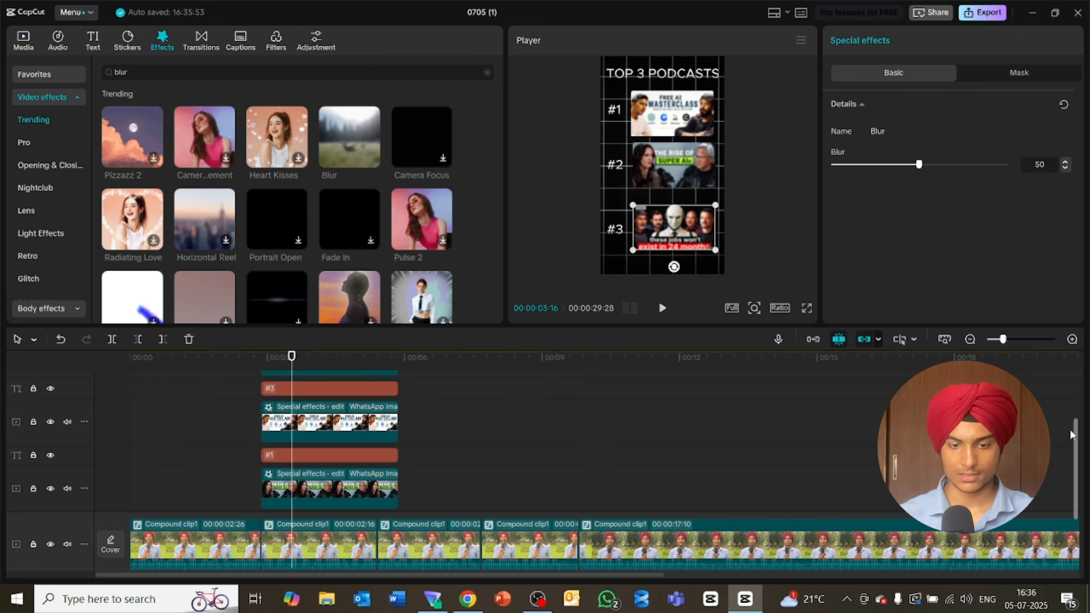
drag(1073, 441, 1077, 470)
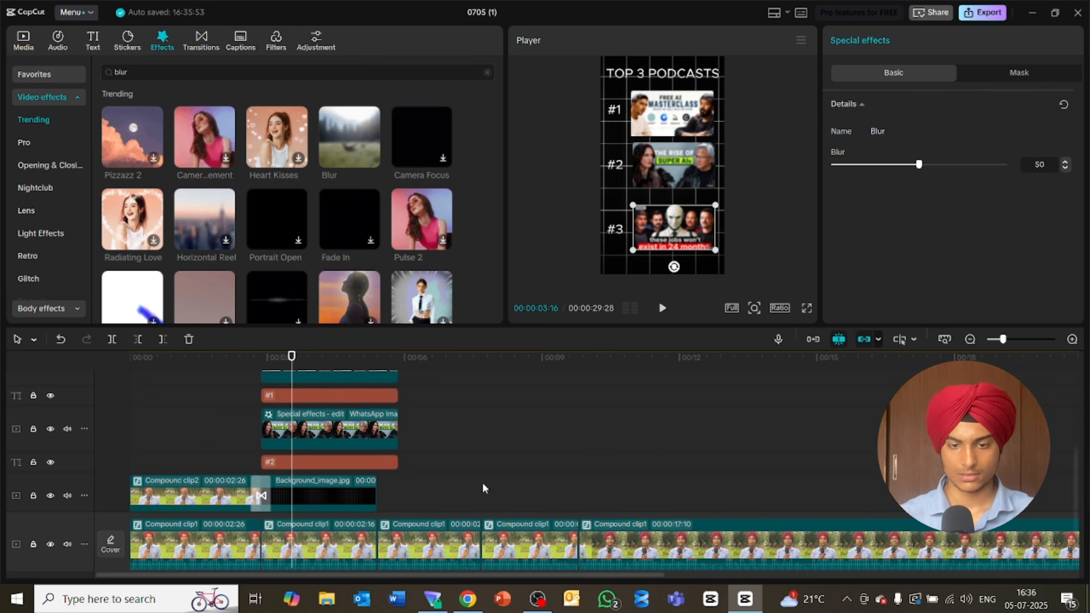
click(406, 461)
click(375, 461)
click(349, 429)
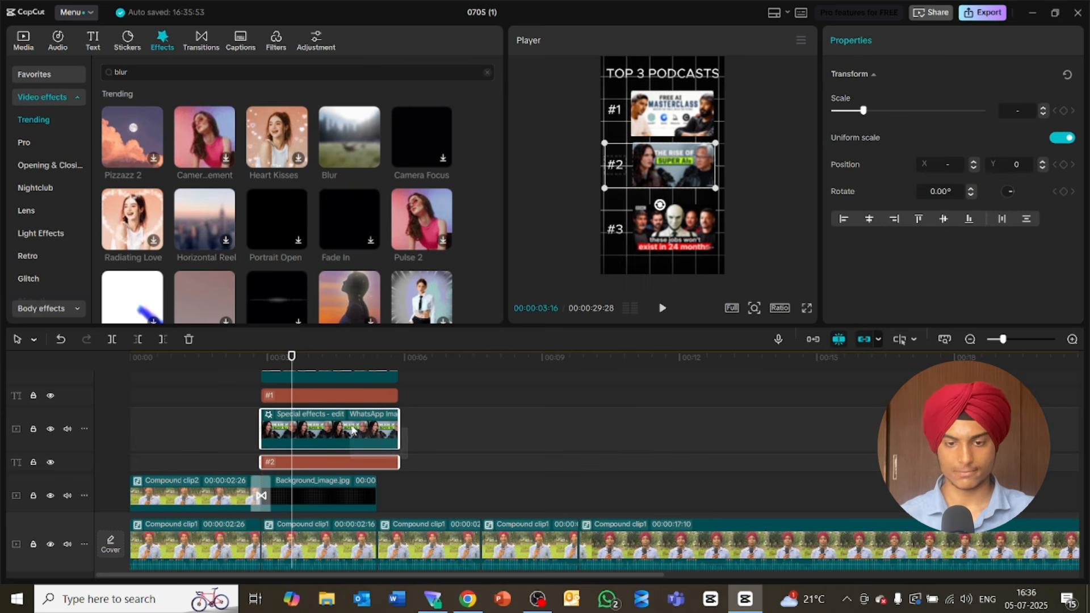
right_click(350, 429)
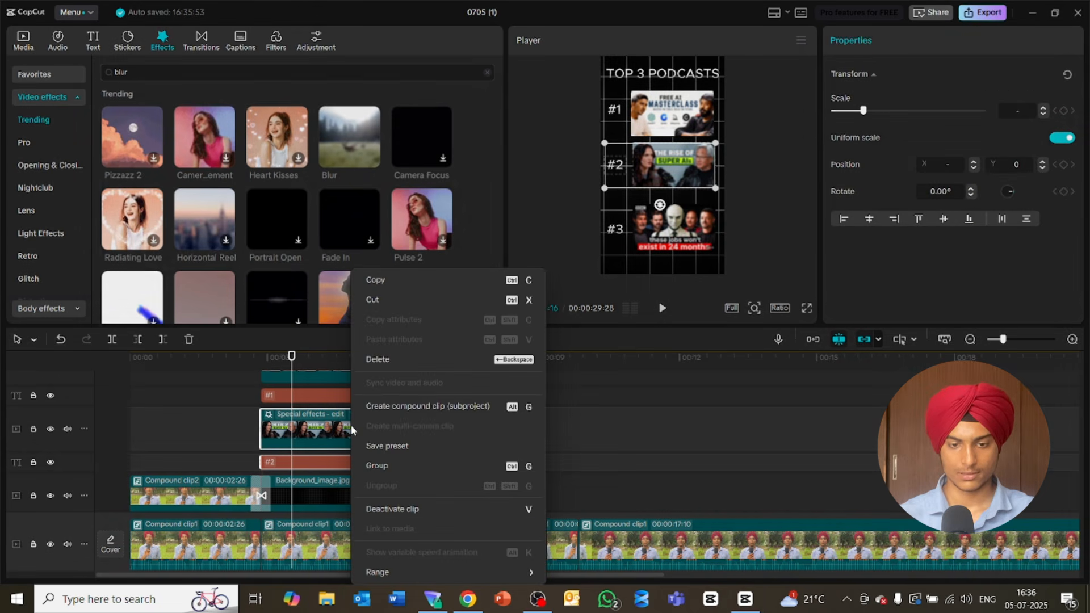
click(401, 406)
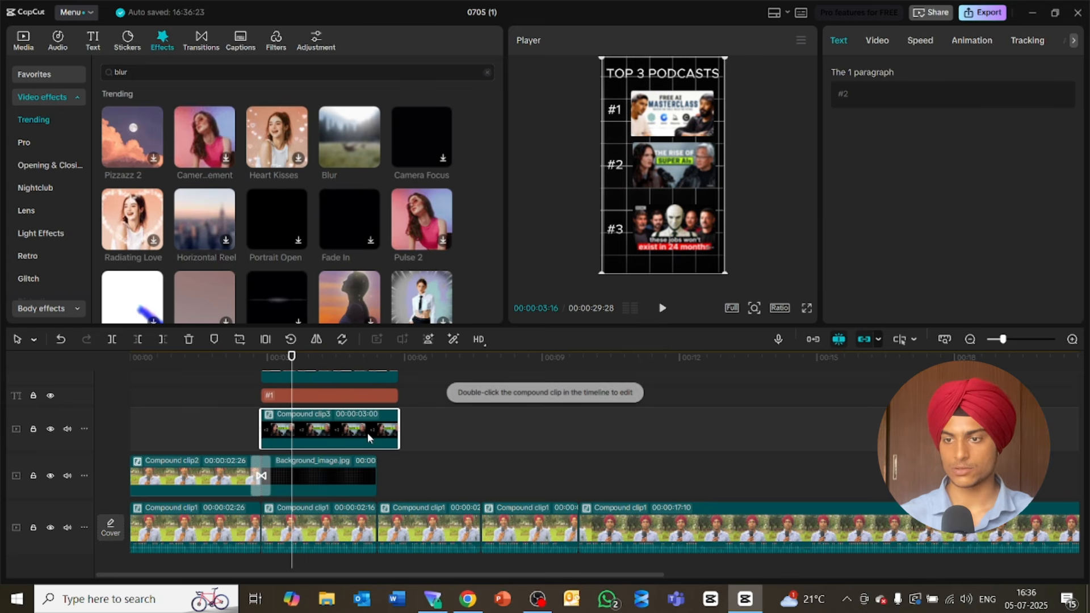
Step: Try the Swing Right entrance animation on the "#2" compound clip
click(967, 43)
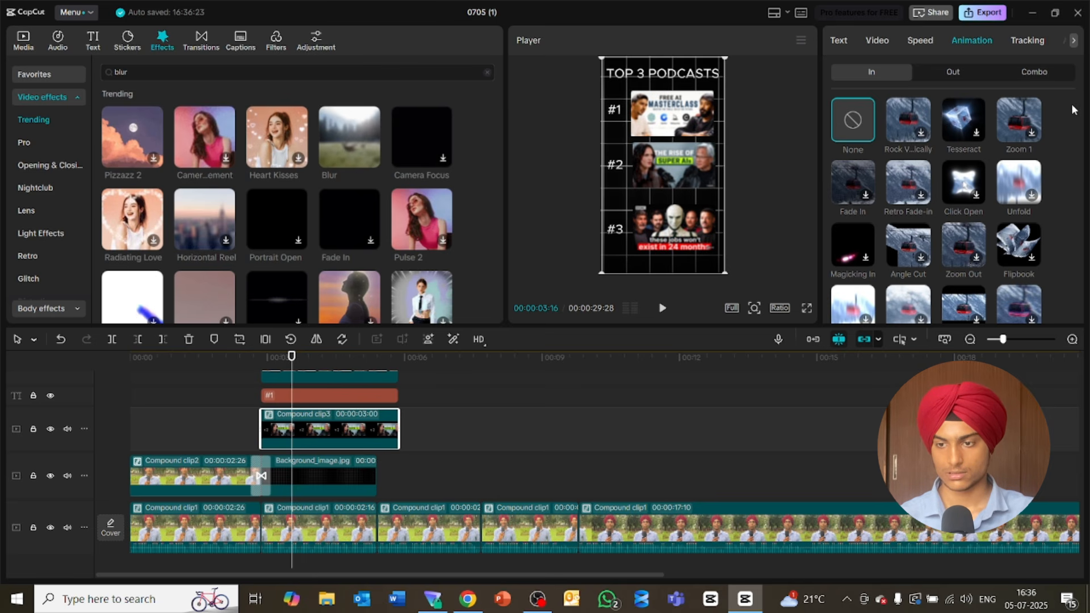
scroll(1081, 113, down, 3)
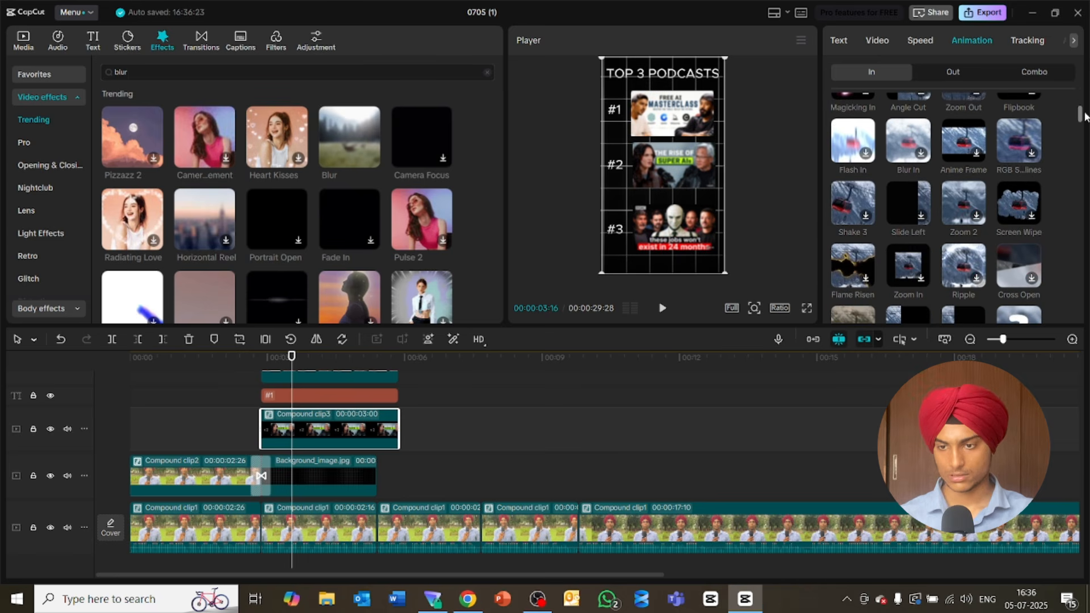
drag(1084, 117, 1088, 141)
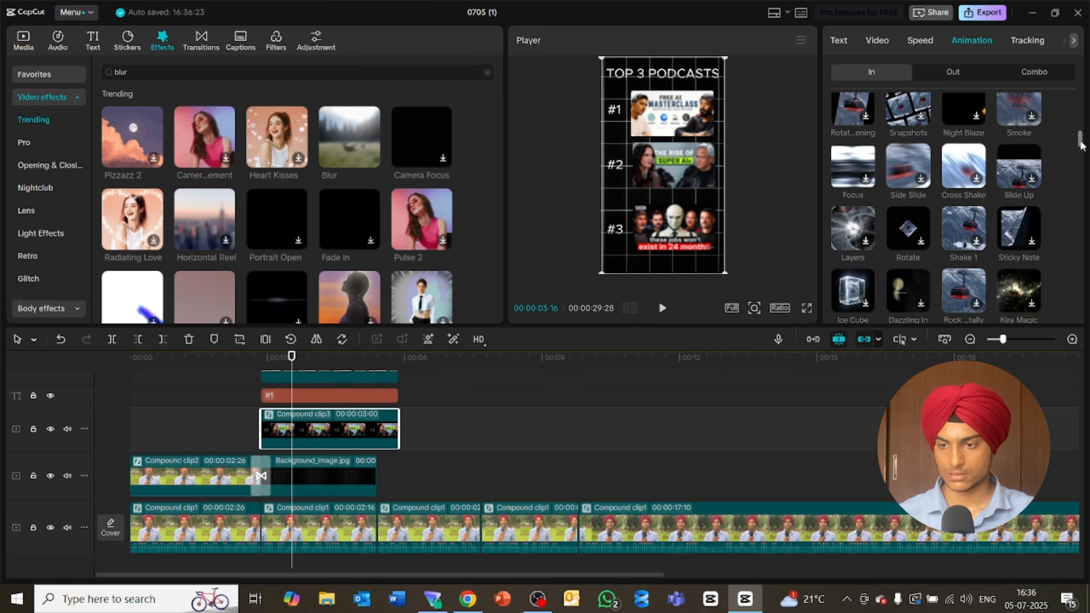
drag(1080, 145, 1081, 167)
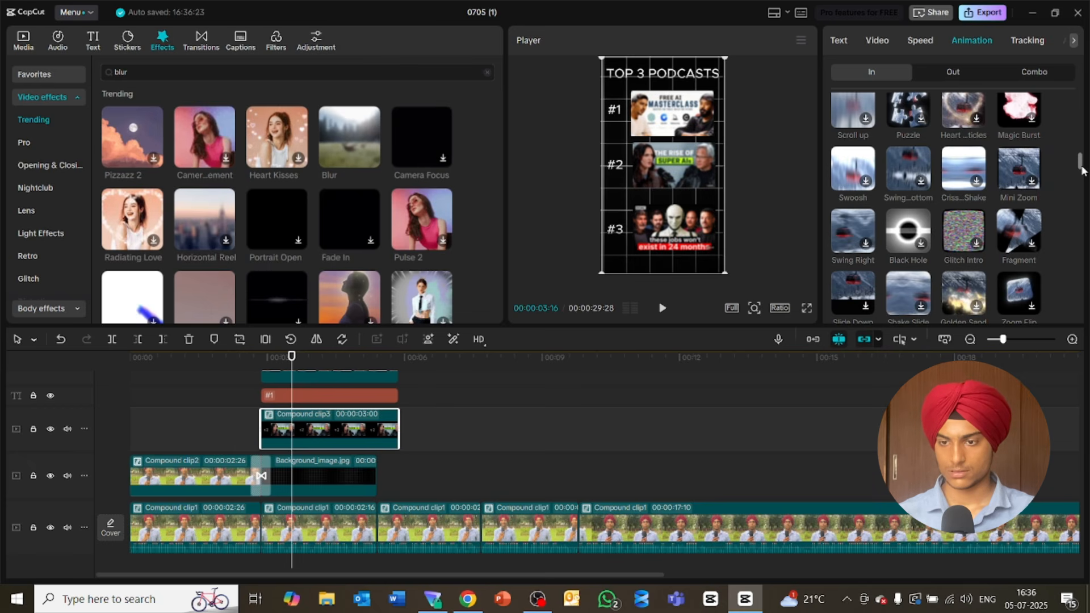
scroll(1082, 170, down, 1)
click(855, 157)
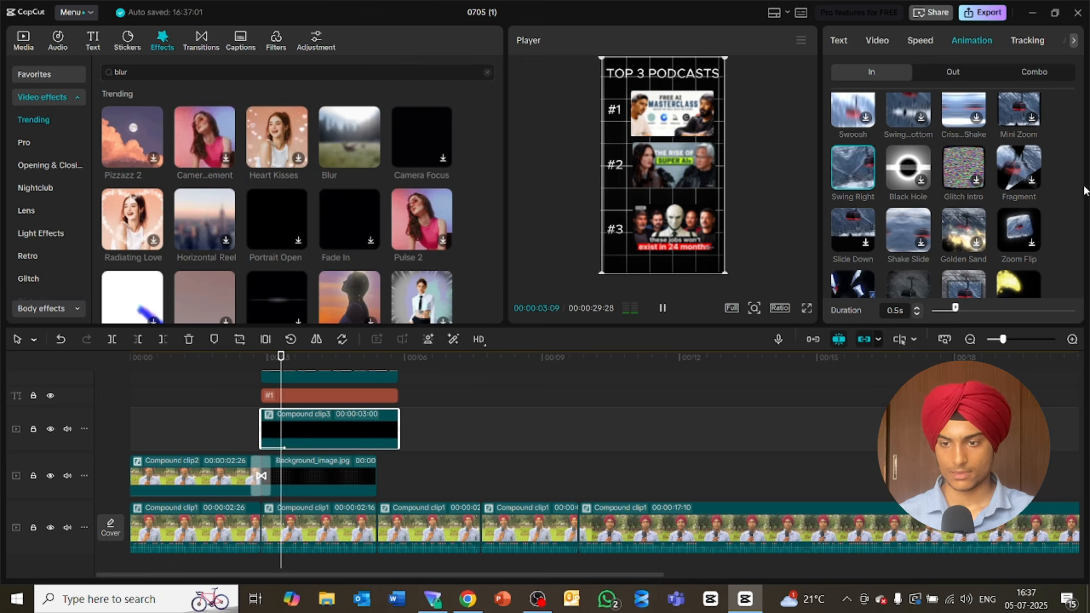
Step: Apply the Slide Right entrance animation to the "#2" compound clip
drag(1081, 158, 1087, 194)
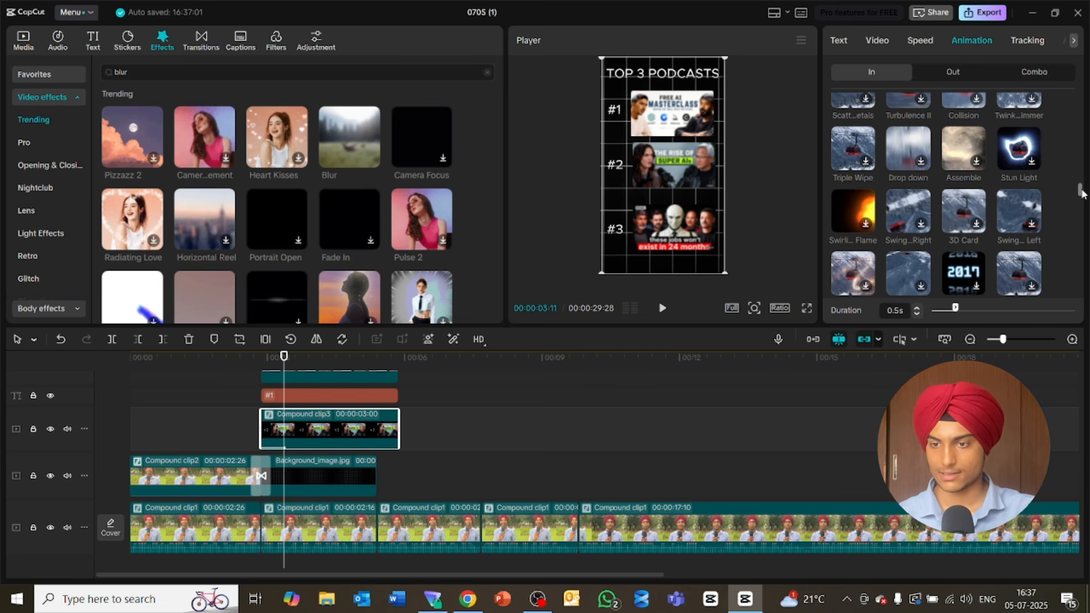
drag(1081, 193, 1081, 294)
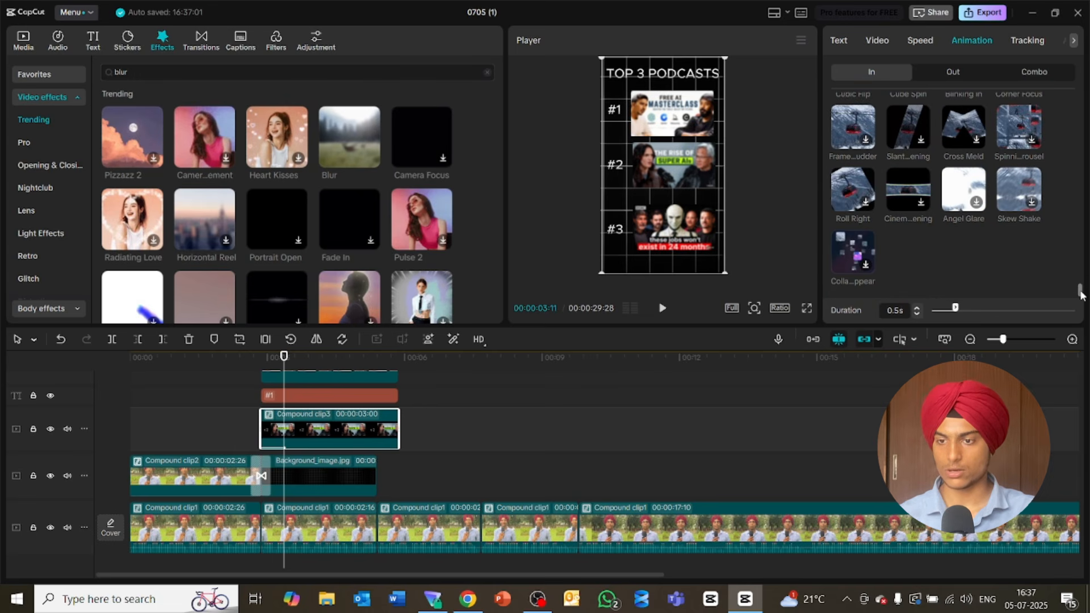
drag(1080, 294, 1087, 161)
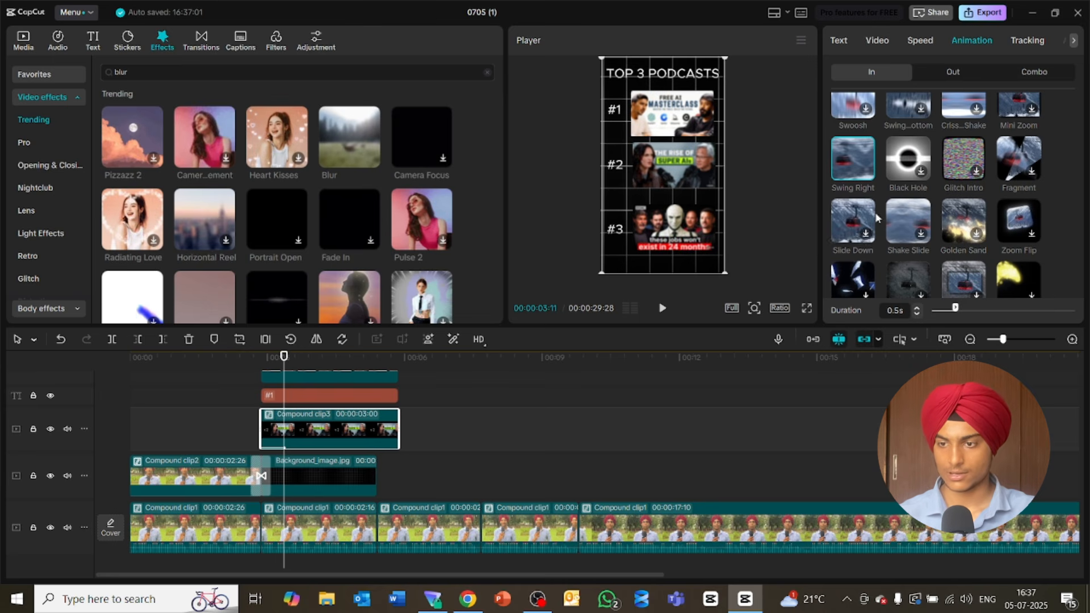
drag(1081, 160, 1085, 145)
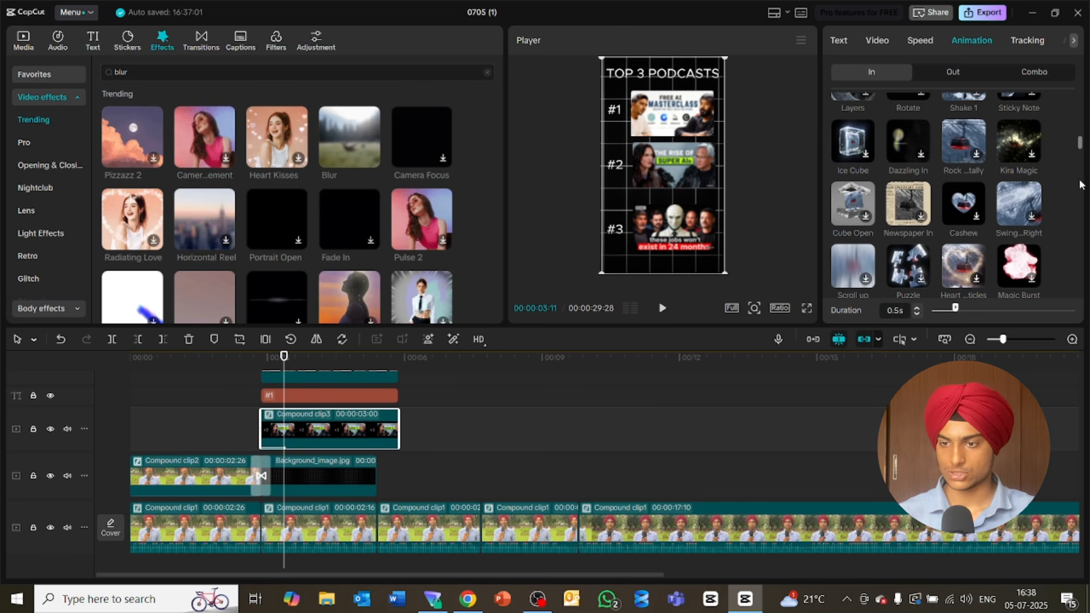
drag(1081, 152, 1088, 132)
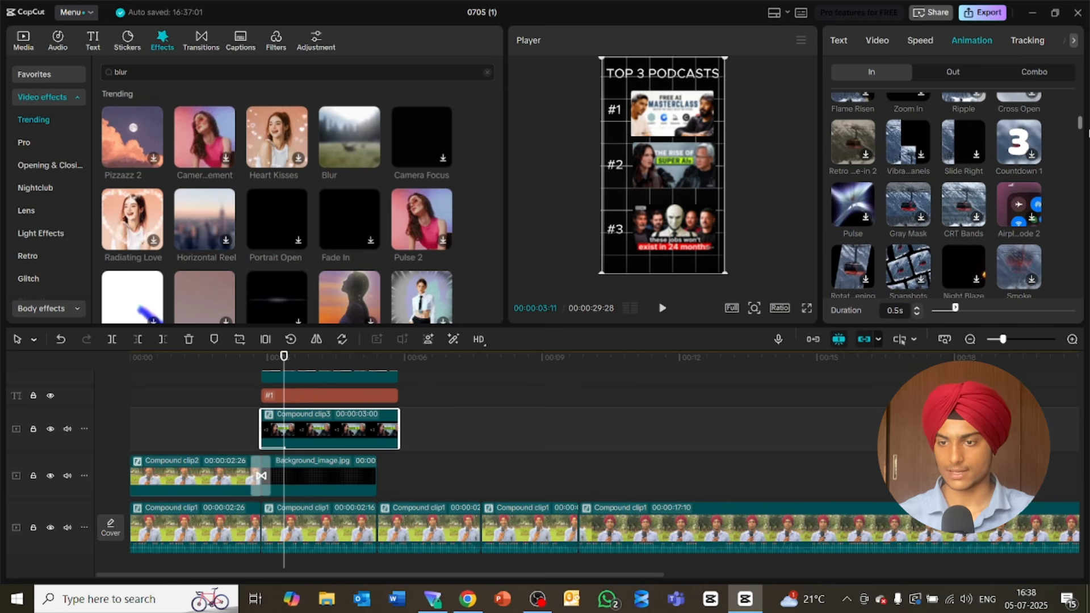
click(949, 142)
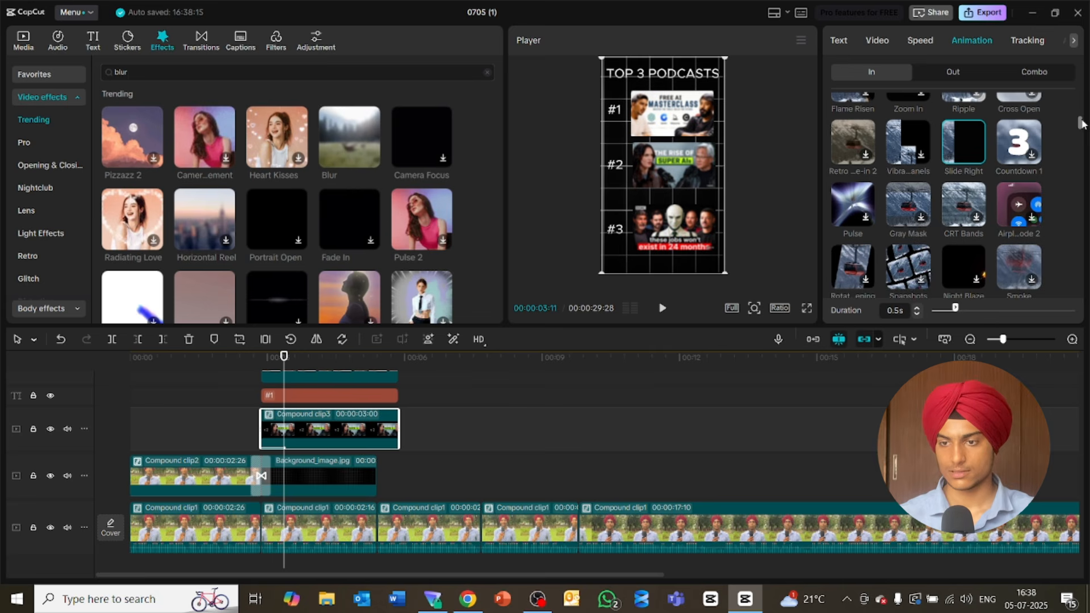
drag(1081, 120, 1081, 108)
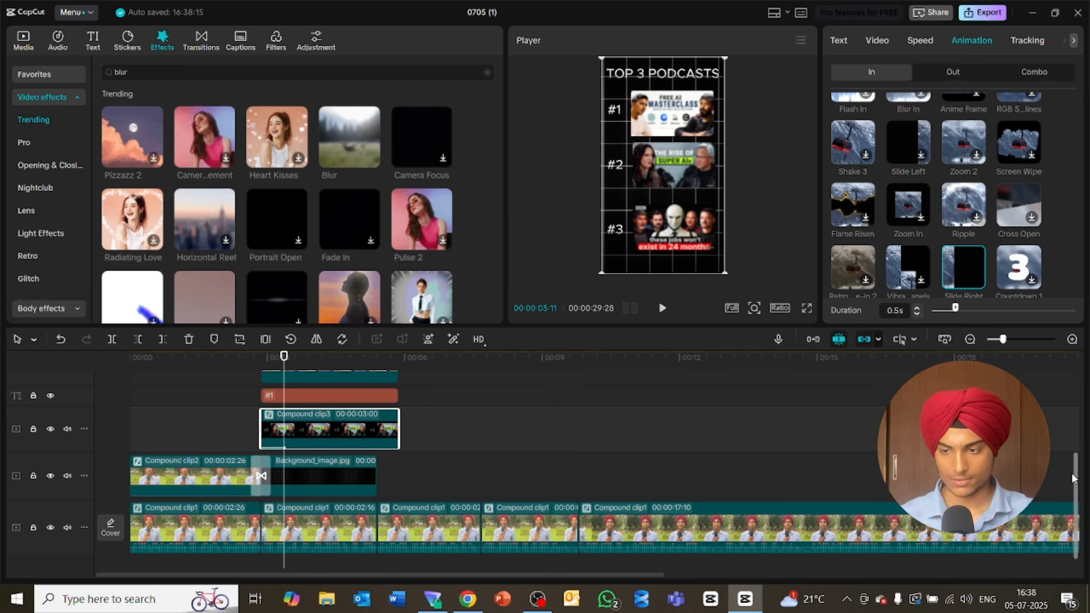
Step: Combine the "#1" text and the Free AI Masterclass thumbnail into one compound clip
click(1076, 423)
scroll(1075, 432, right, 10)
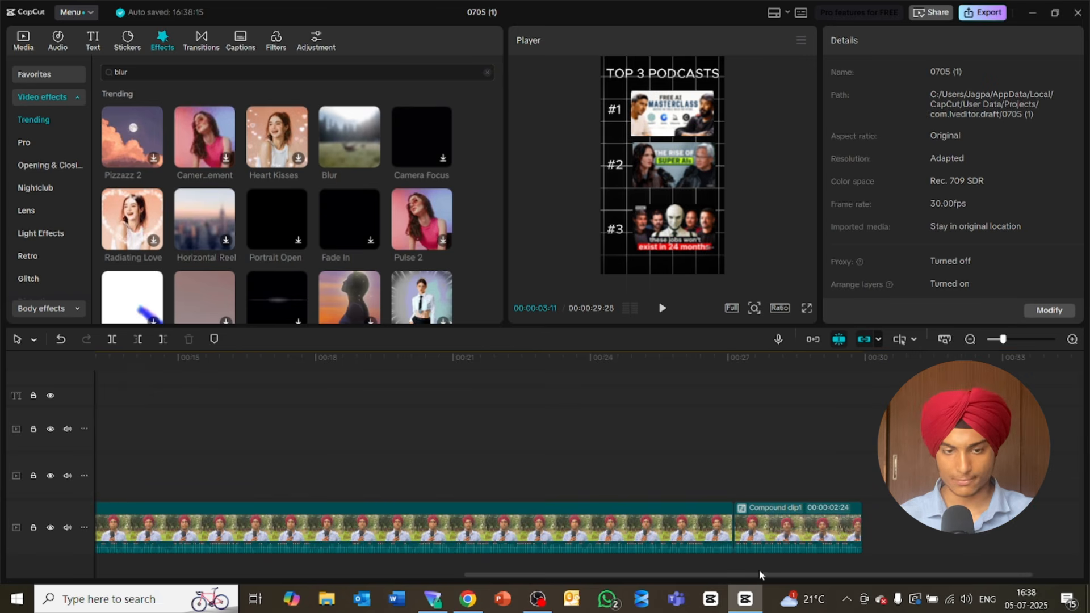
drag(760, 573, 423, 578)
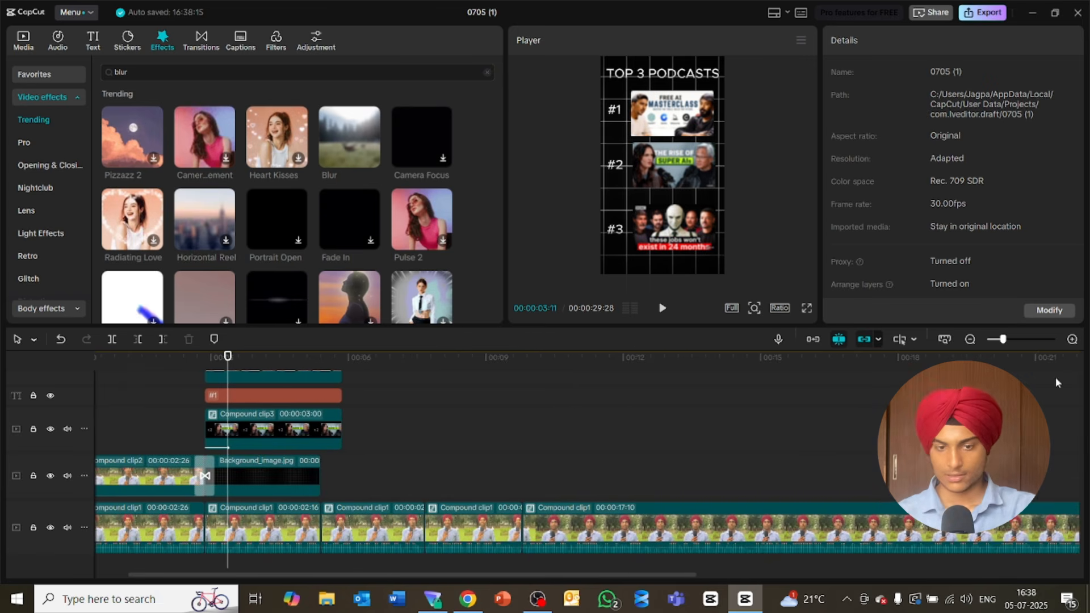
scroll(1076, 466, up, 3)
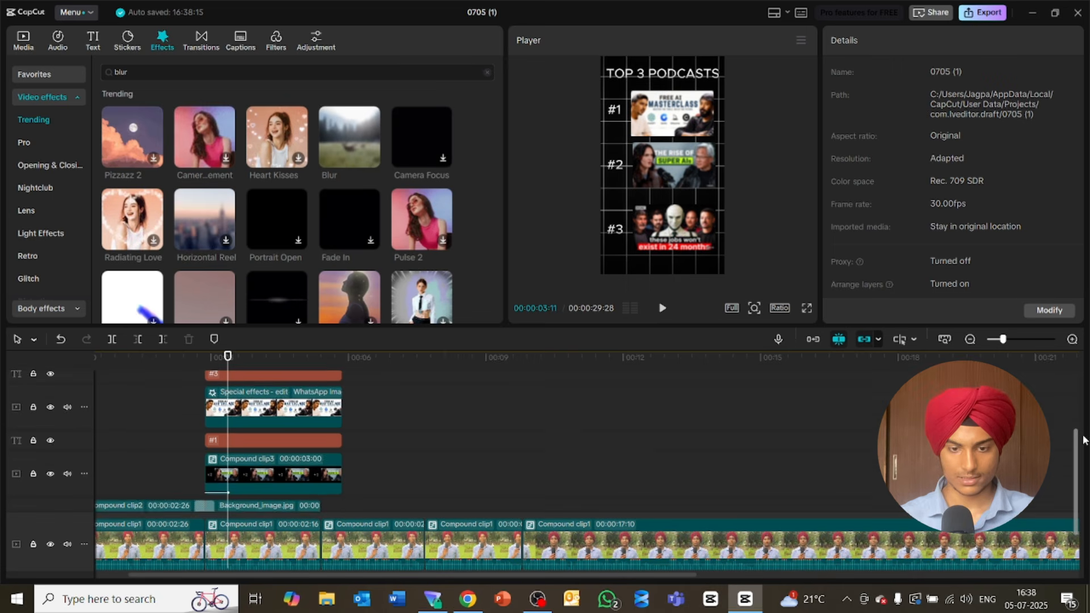
drag(380, 452, 291, 421)
right_click(290, 421)
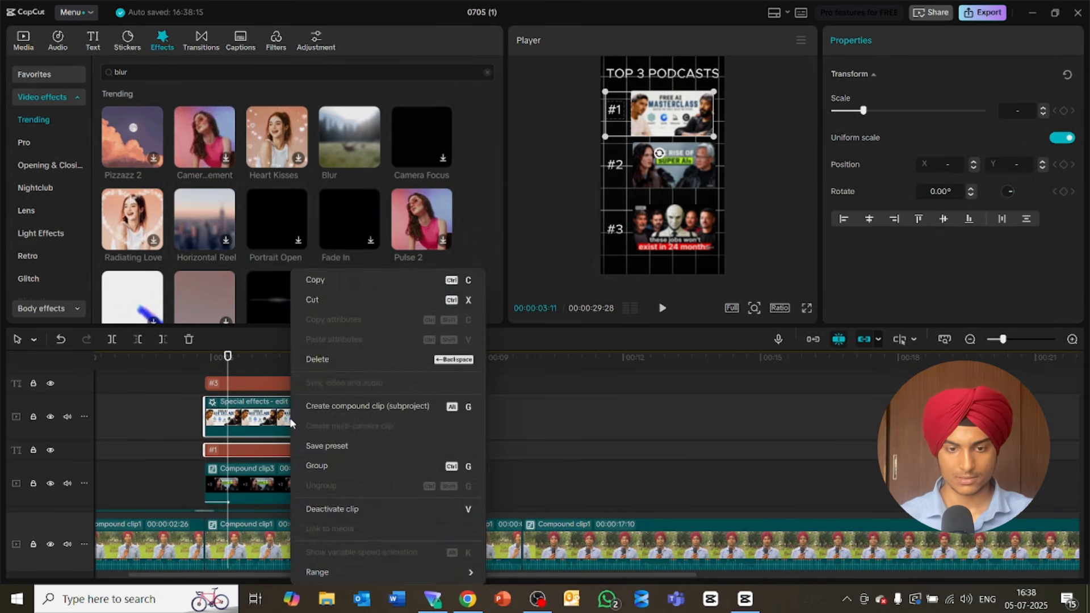
click(330, 407)
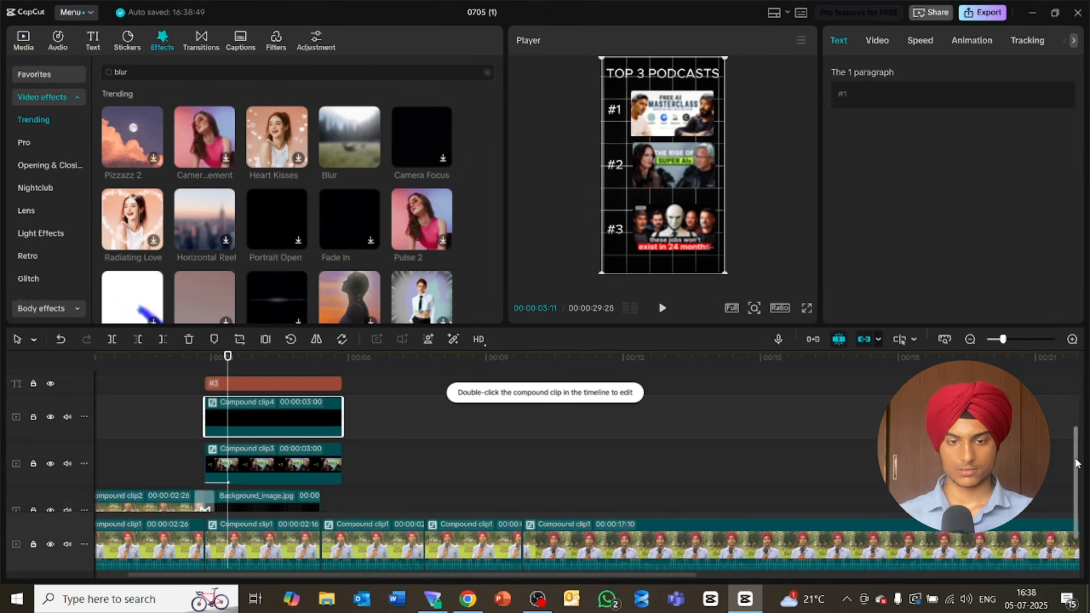
Step: Combine the "#3" text and its "these jobs won't exist in 24 months" thumbnail into one compound clip
drag(1074, 462, 1071, 425)
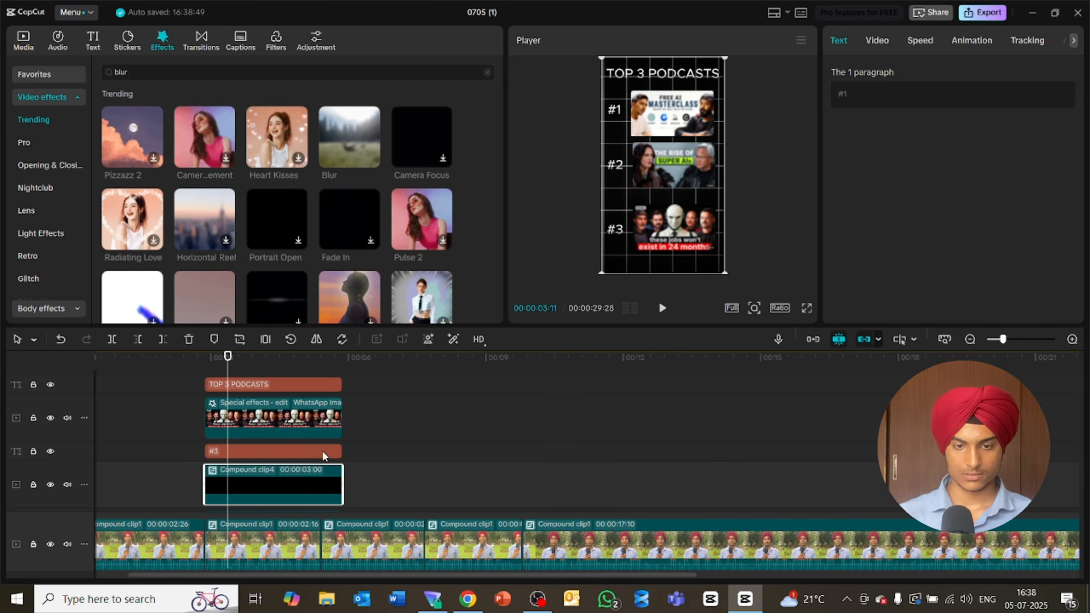
drag(350, 450, 312, 423)
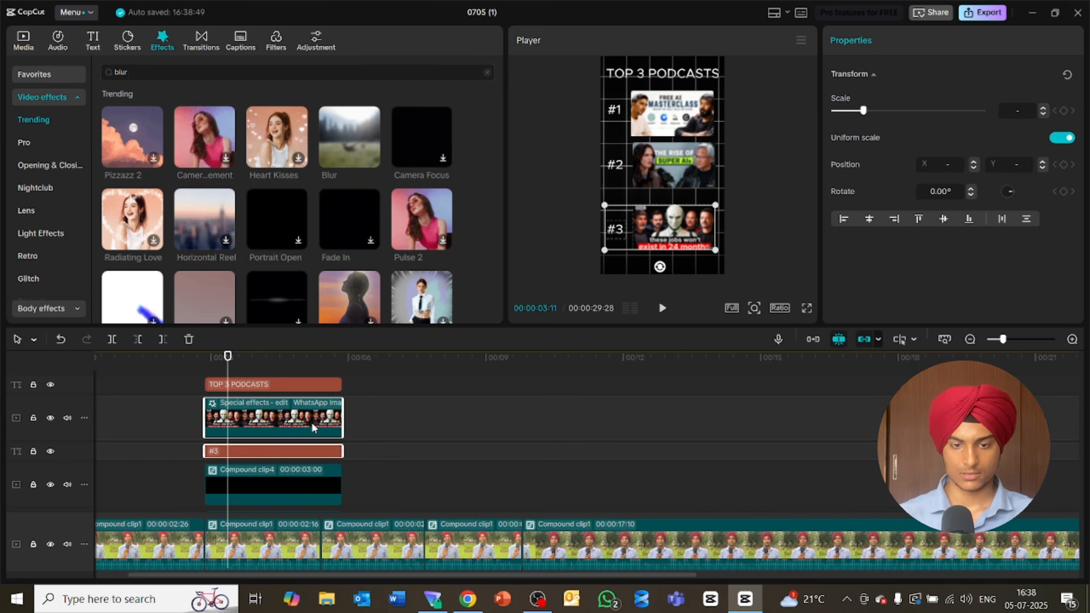
right_click(311, 422)
click(351, 407)
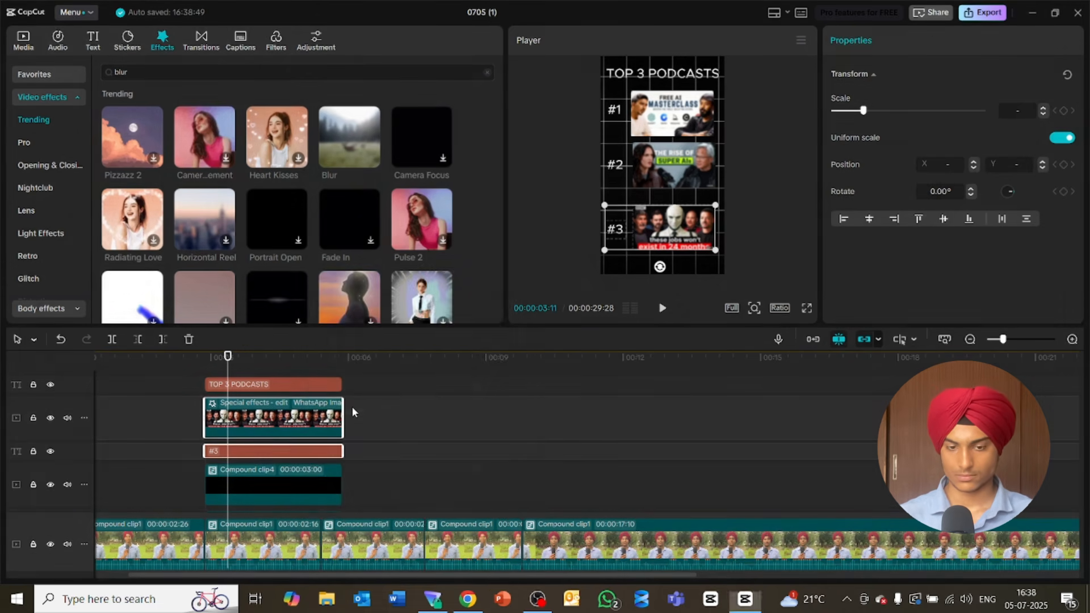
Step: Apply the Slide Left entrance animation to both the "#1" and "#3" compound clips
click(266, 470)
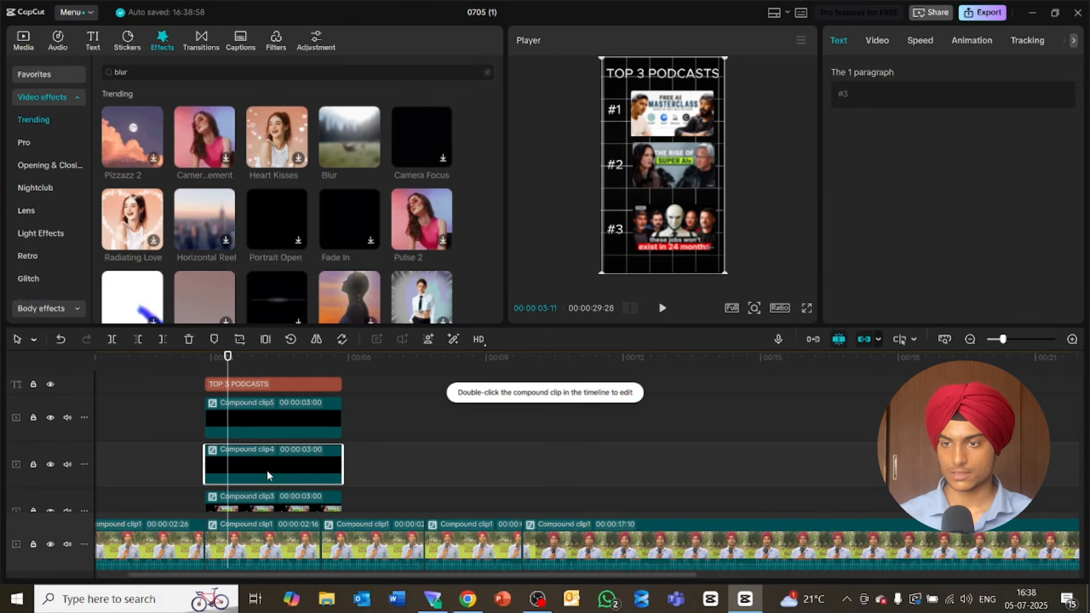
click(985, 42)
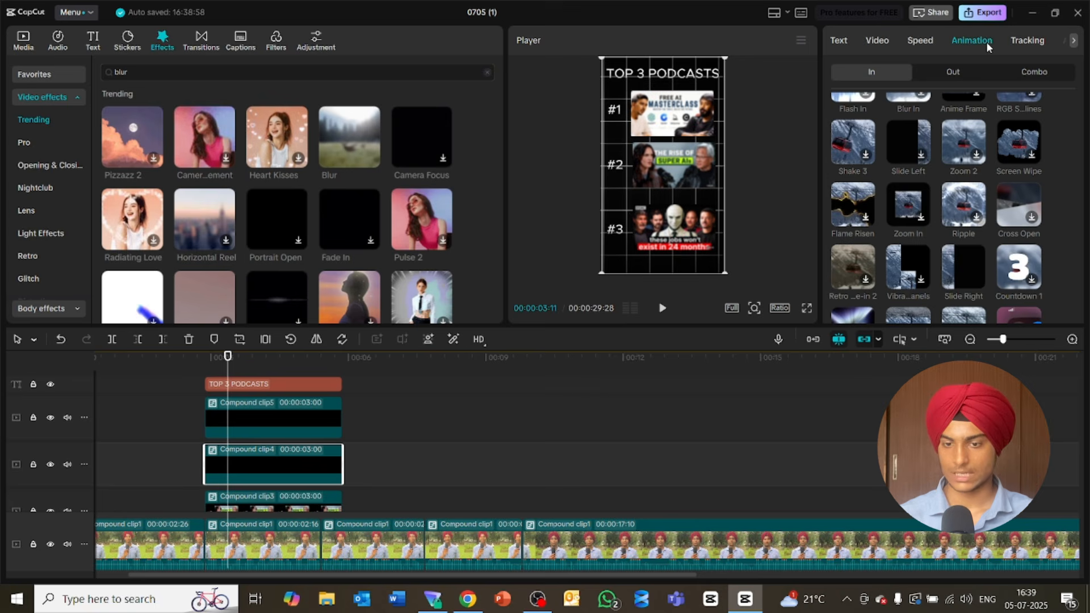
click(909, 145)
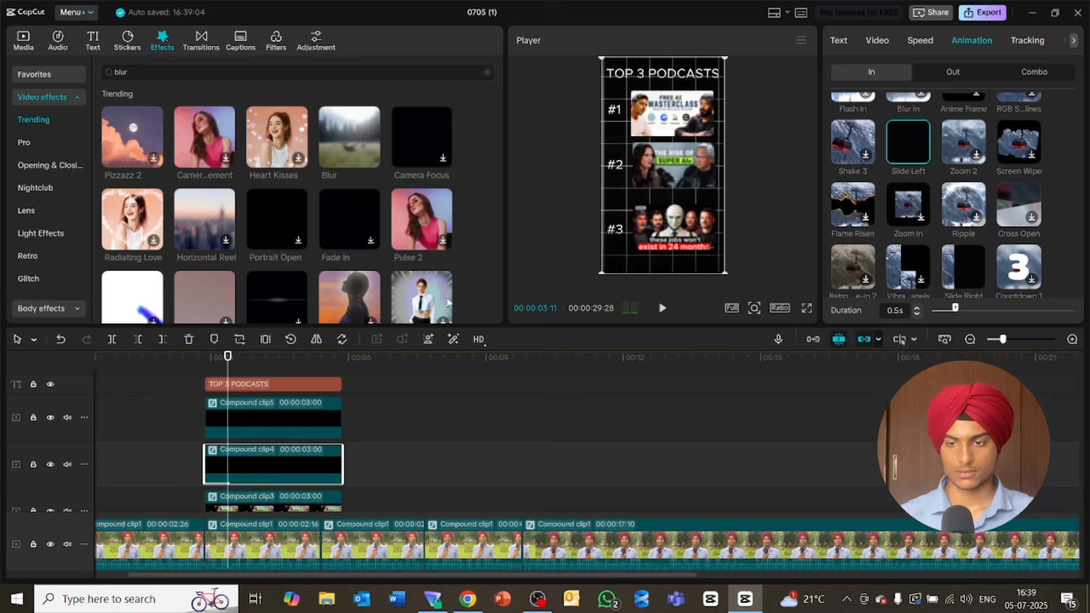
click(298, 417)
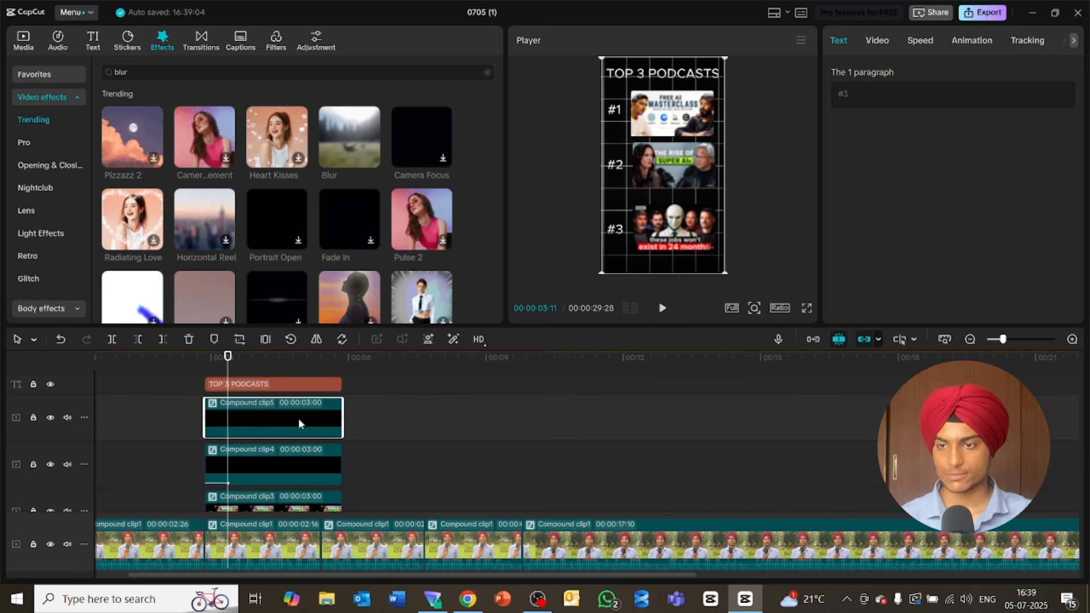
click(982, 41)
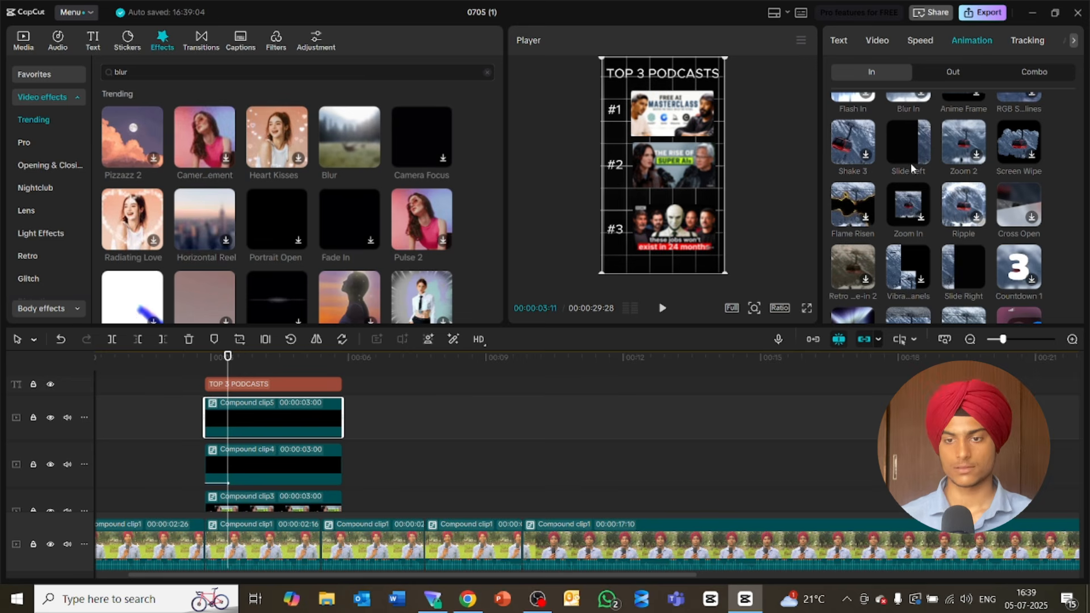
click(909, 155)
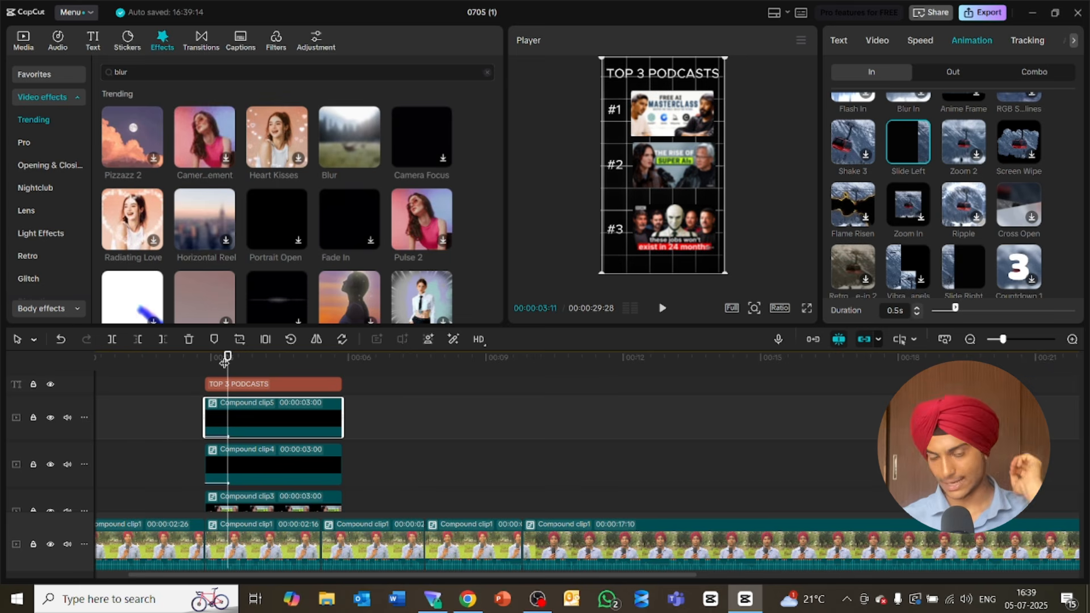
Step: Move the playhead to 00:00:09:00, past the podcast overlays, and bring the lower timeline tracks into view
drag(226, 361, 485, 379)
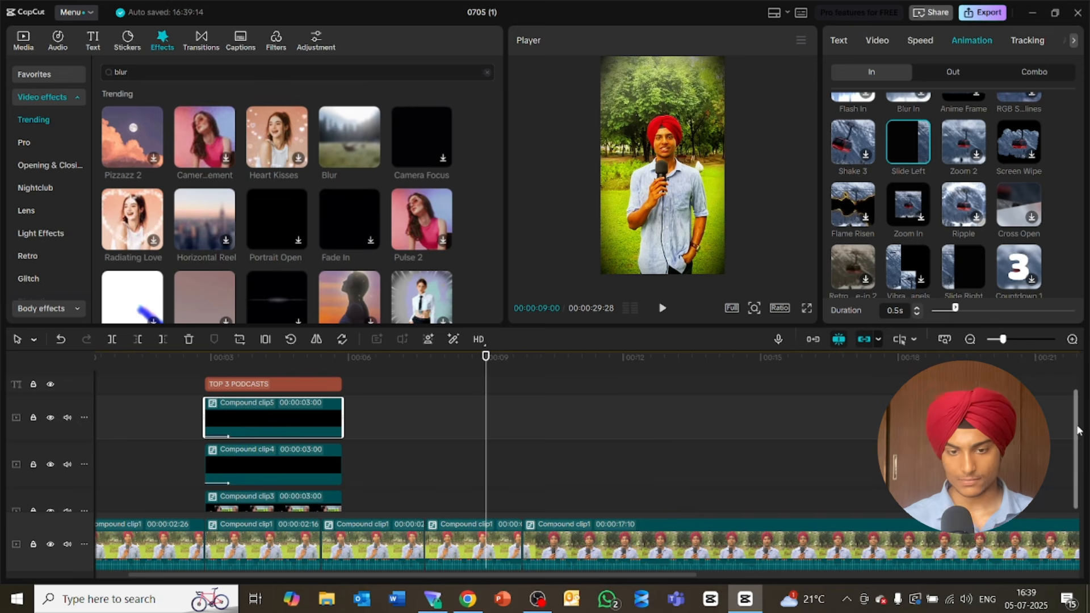
drag(1078, 433, 1083, 484)
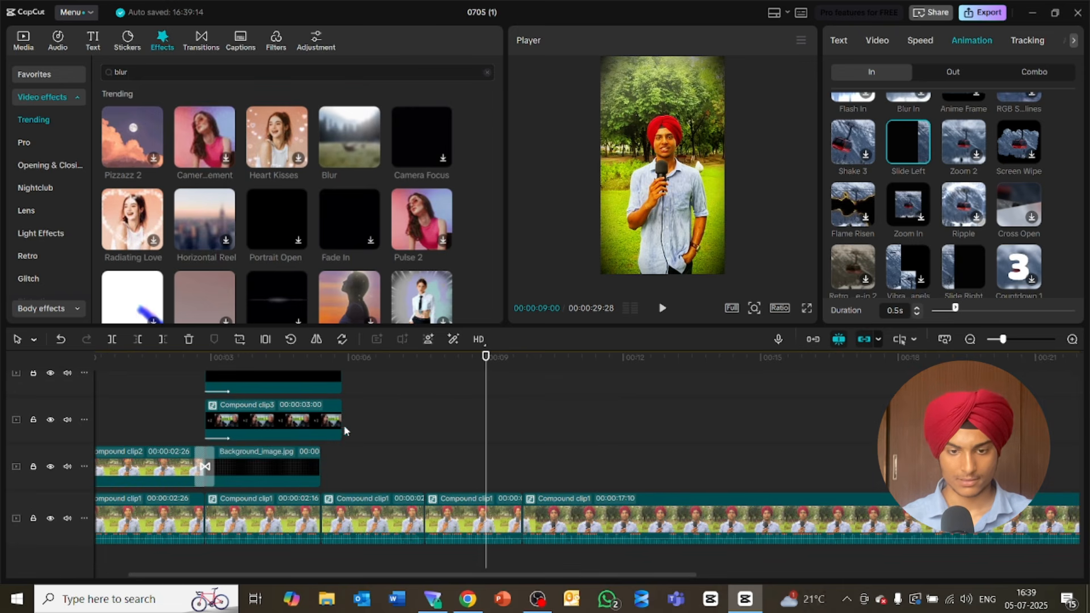
Step: Trim Compound clip3, Compound clip4, Compound clip5 and the TOP 3 PODCASTS title to 00:00:02:16, ending with the background image
drag(341, 423, 319, 422)
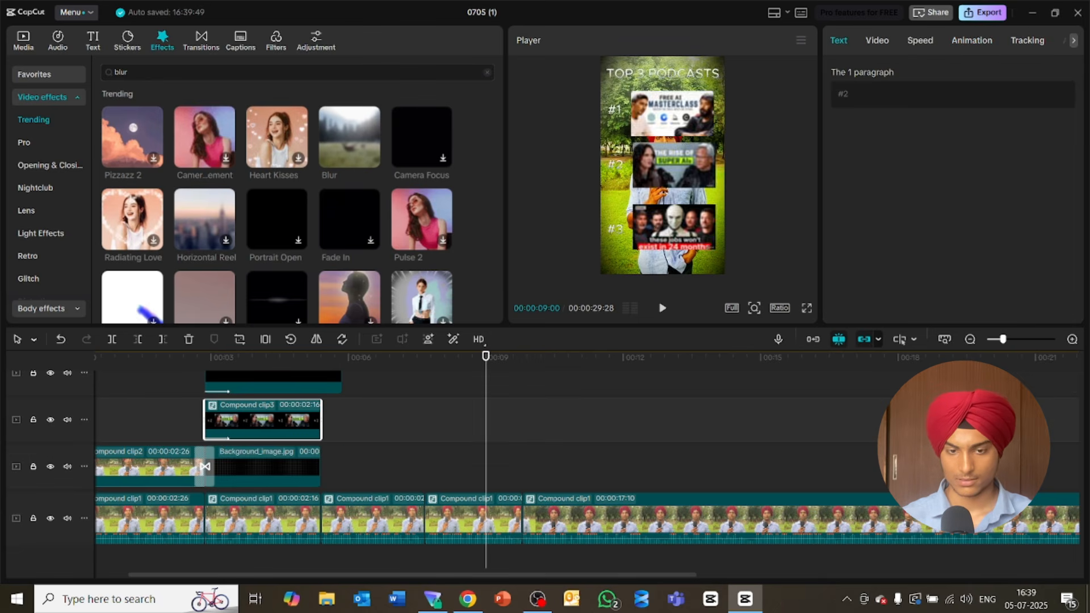
drag(1081, 472, 1080, 400)
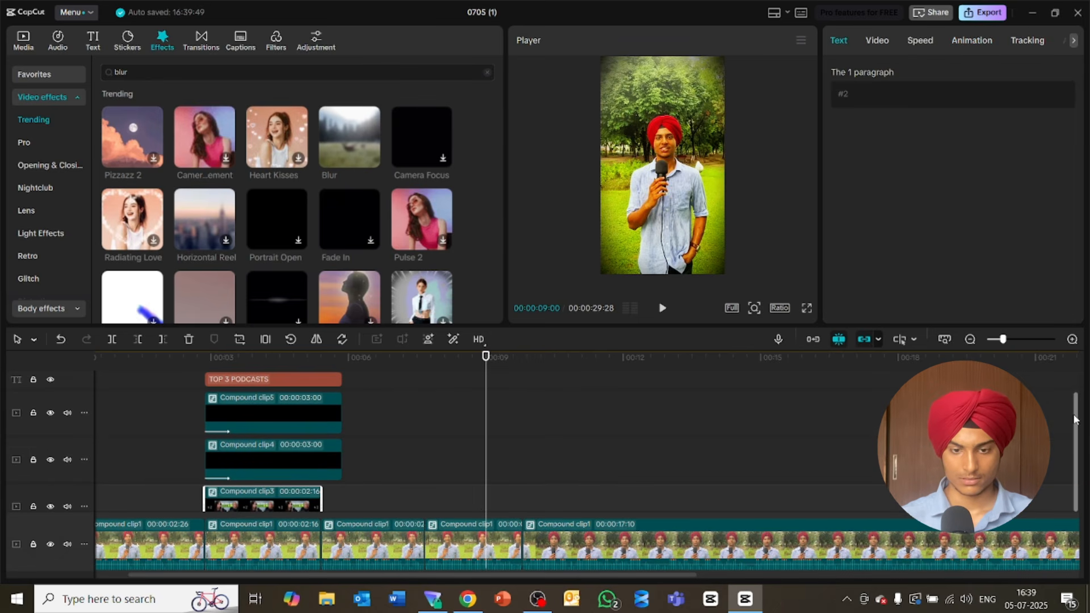
click(344, 467)
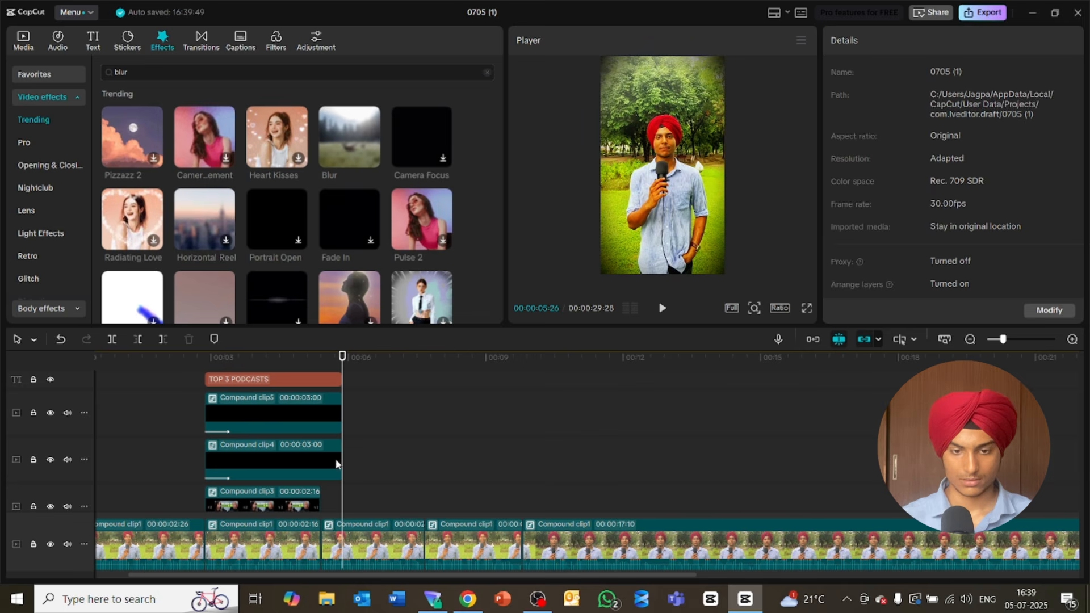
drag(343, 467, 321, 461)
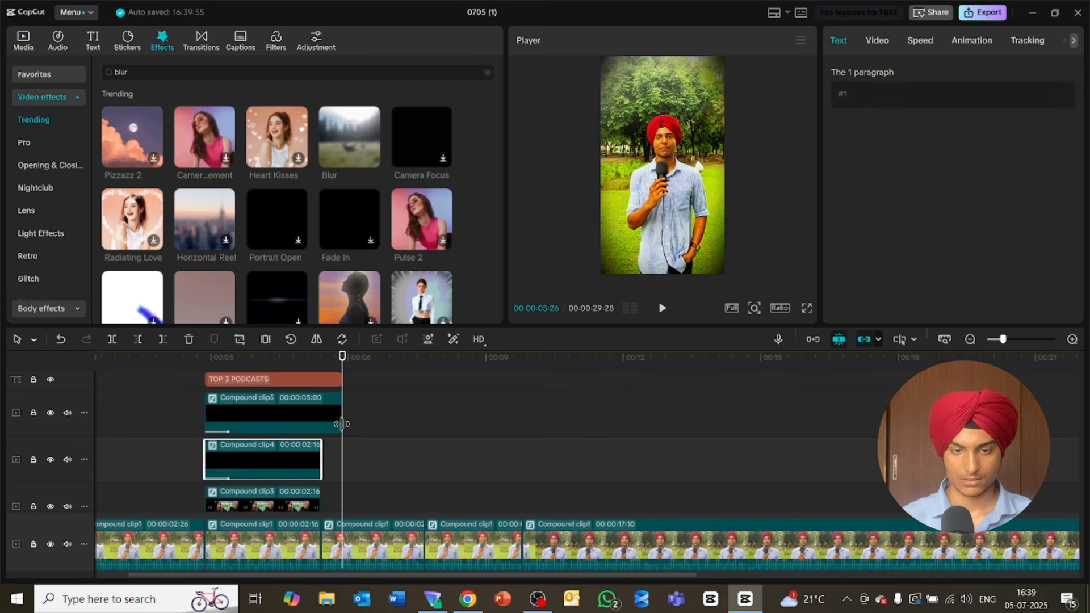
drag(342, 426, 321, 425)
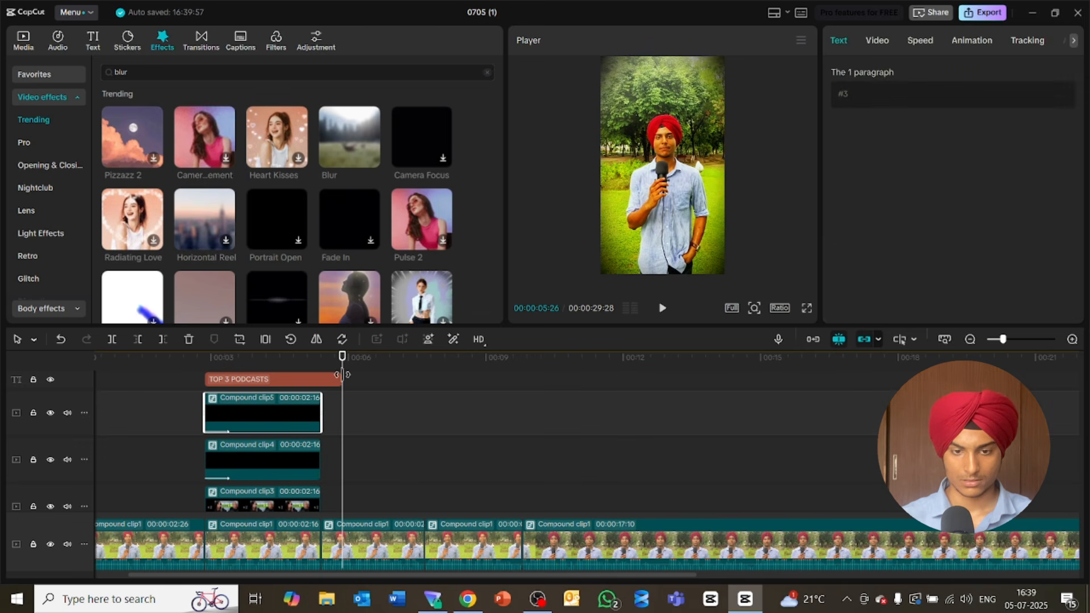
drag(341, 379, 141, 356)
Step: Play the edit from the start through the podcast list section, keeping the preview at full quality
key(Home)
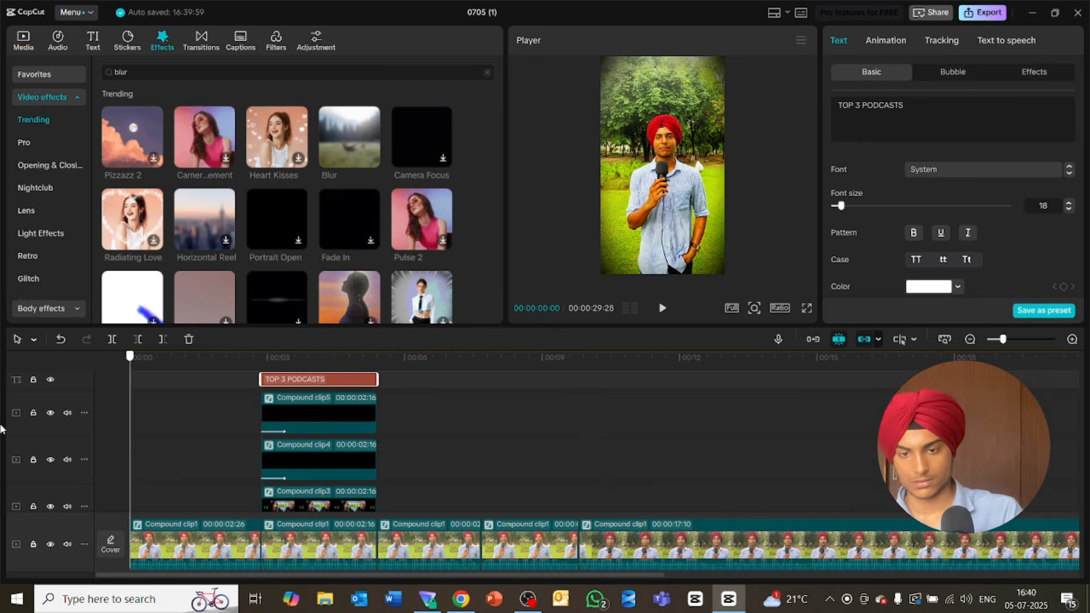
key(space)
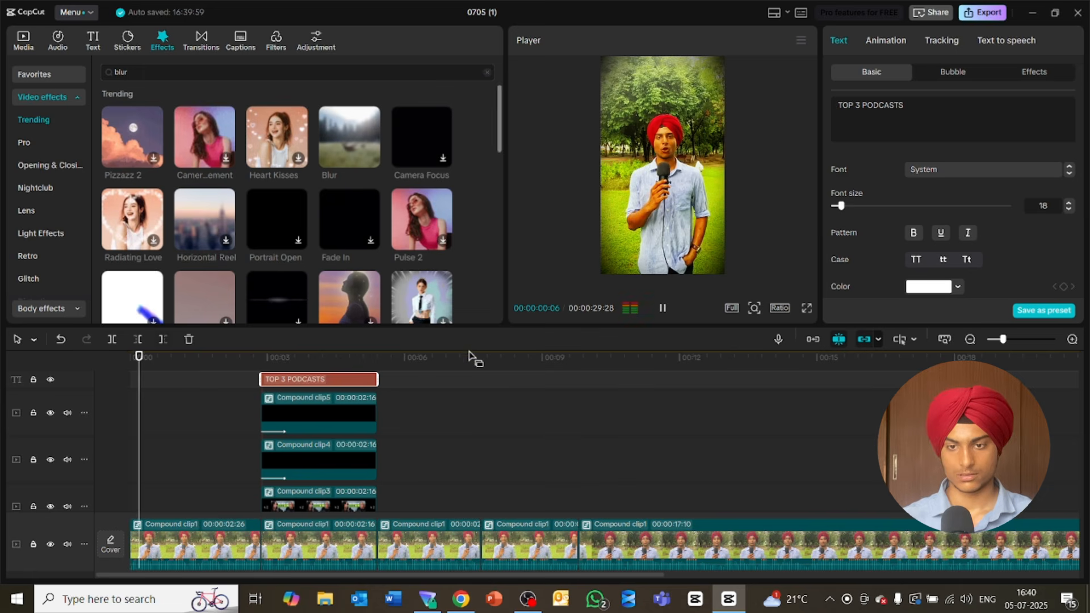
key(space)
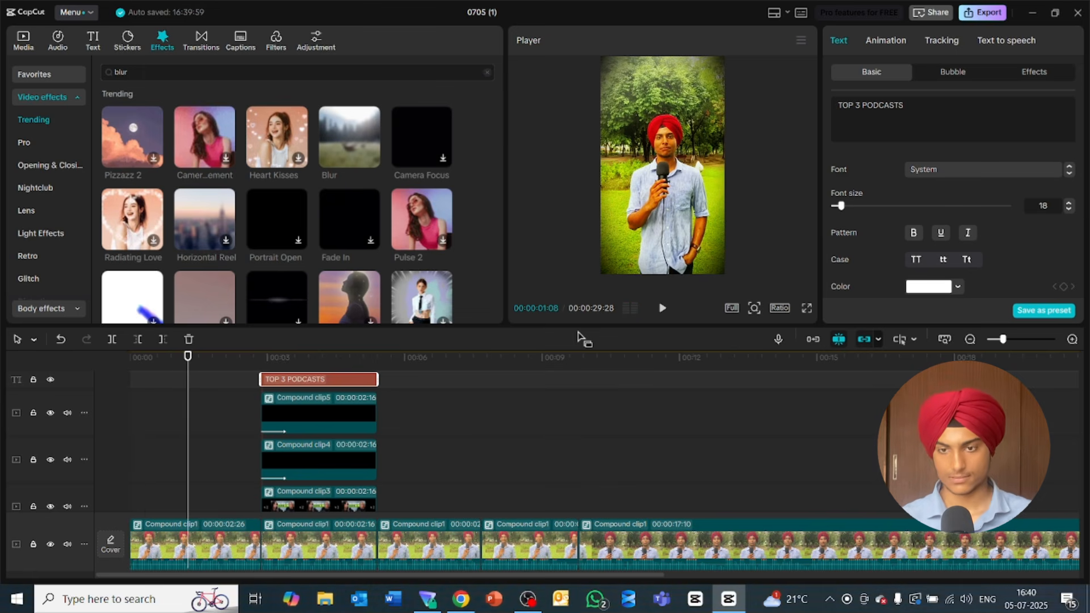
key(space)
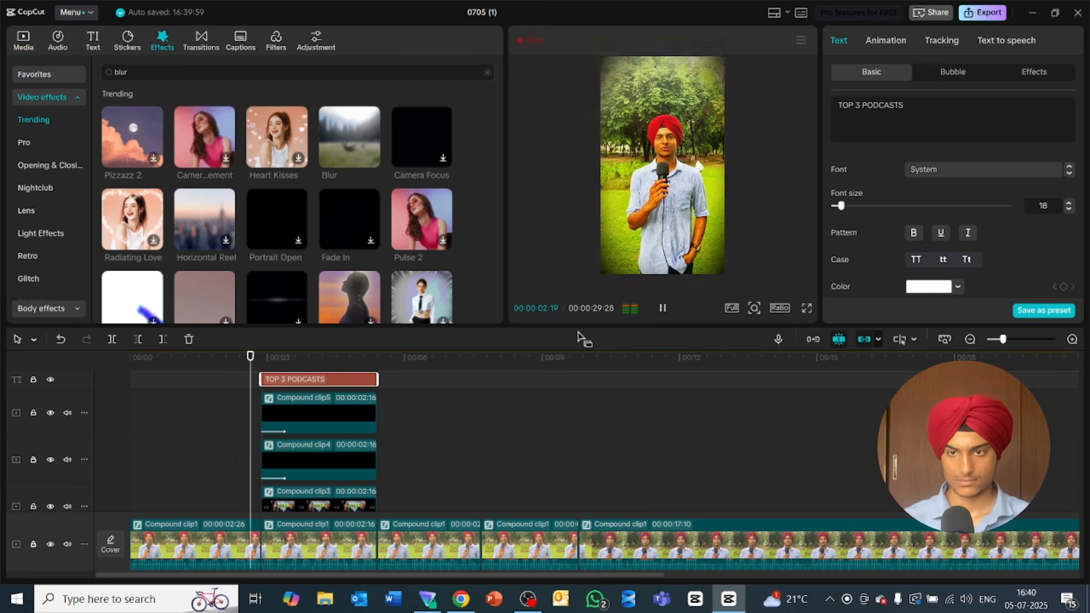
key(space)
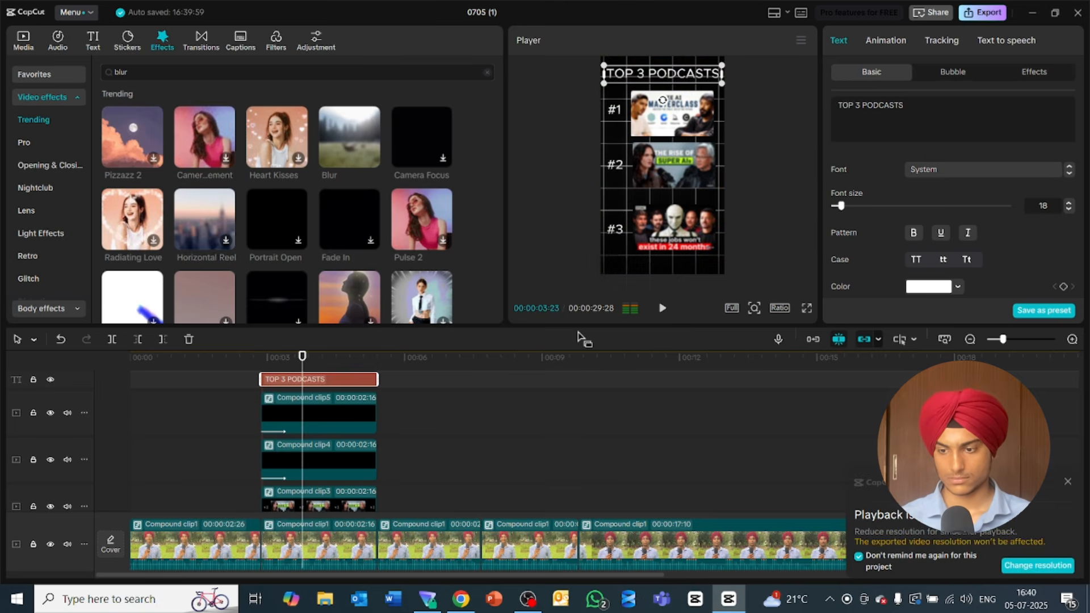
click(1033, 564)
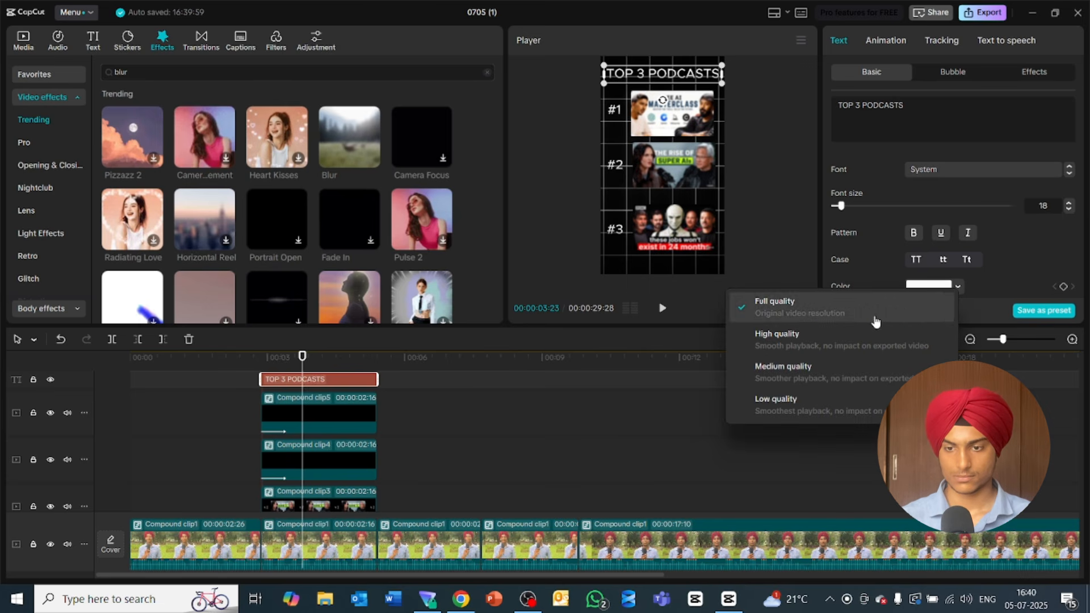
click(881, 309)
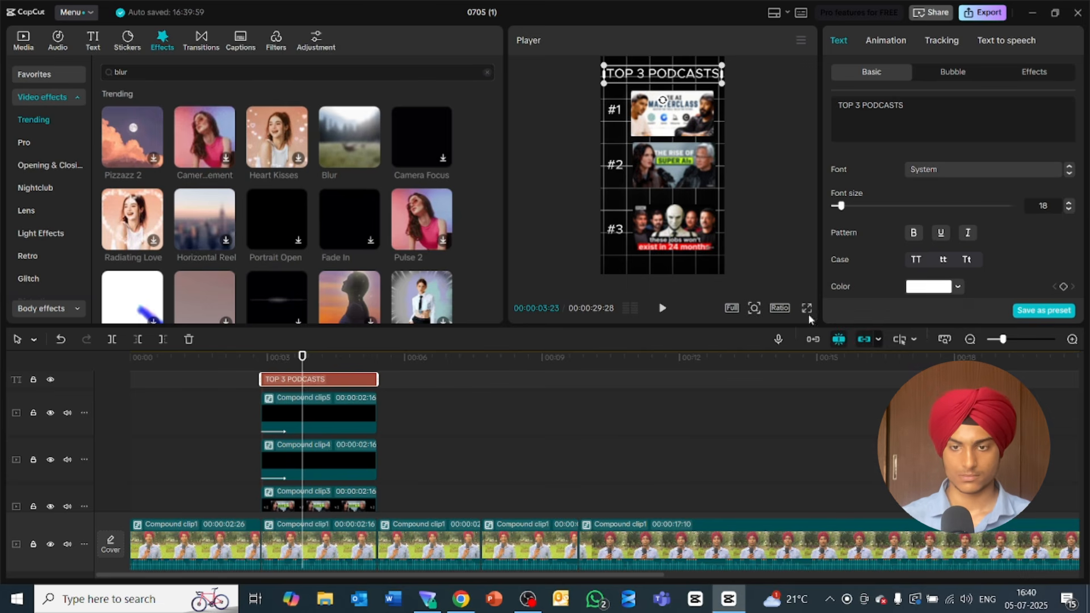
key(space)
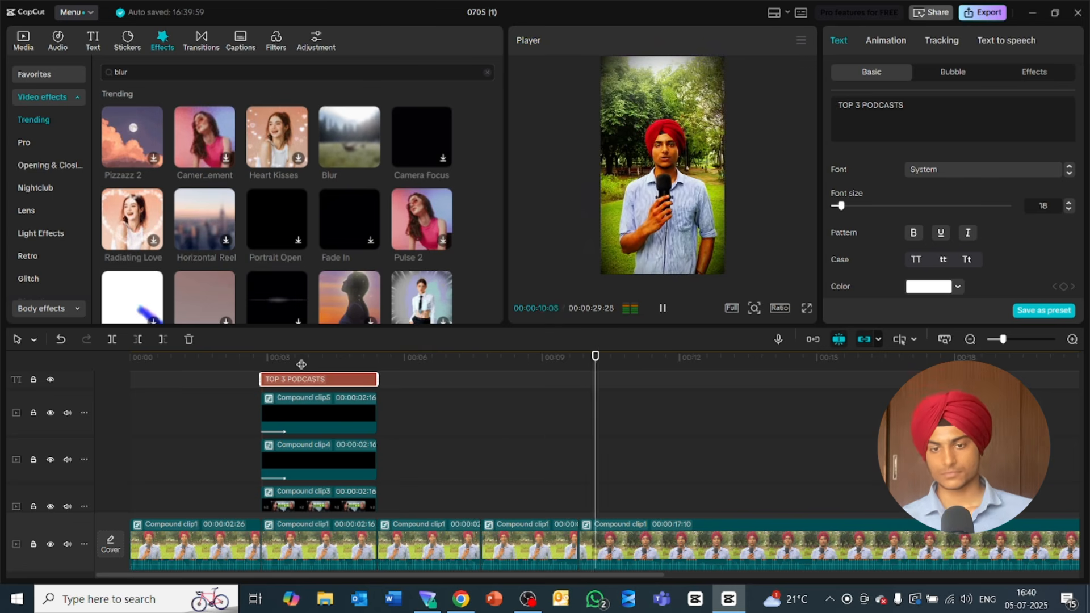
key(space)
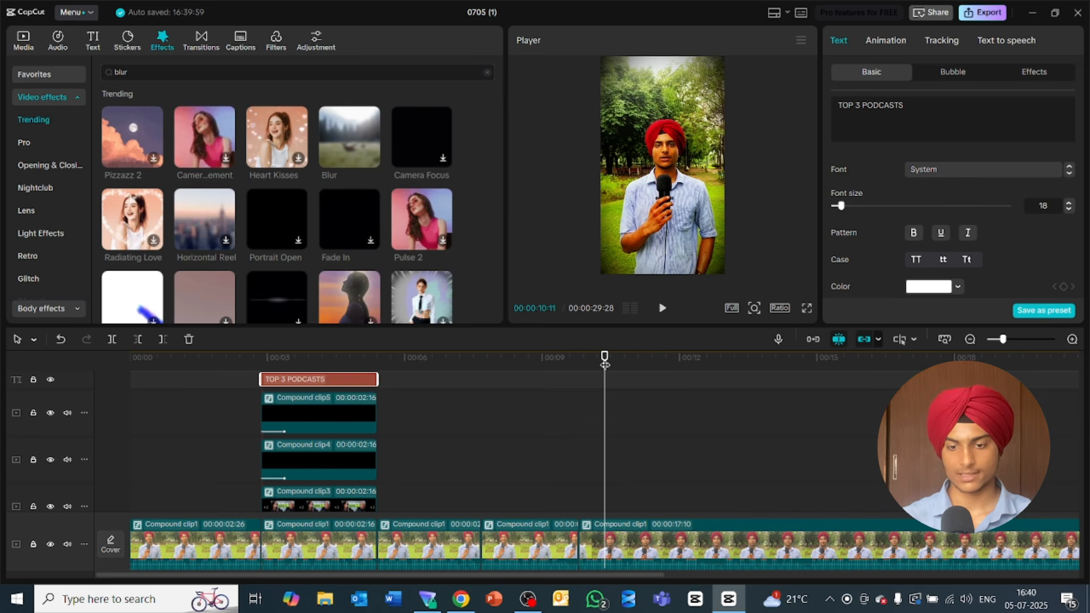
Step: Play the talking footage from 00:00:09:24 repeatedly to examine the speech where the last main-track segment begins
drag(604, 366, 575, 370)
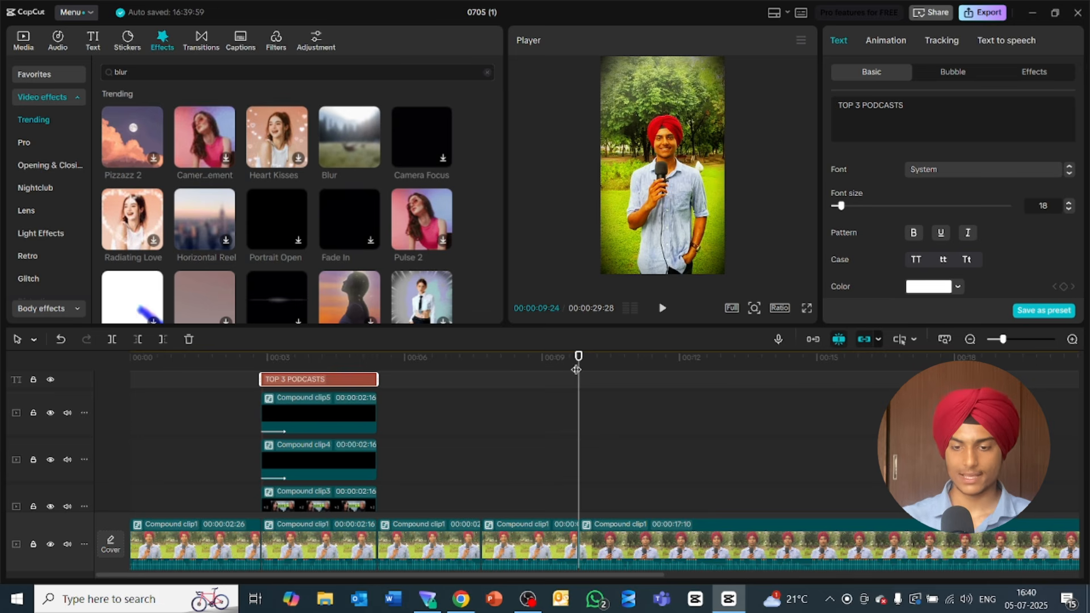
key(space)
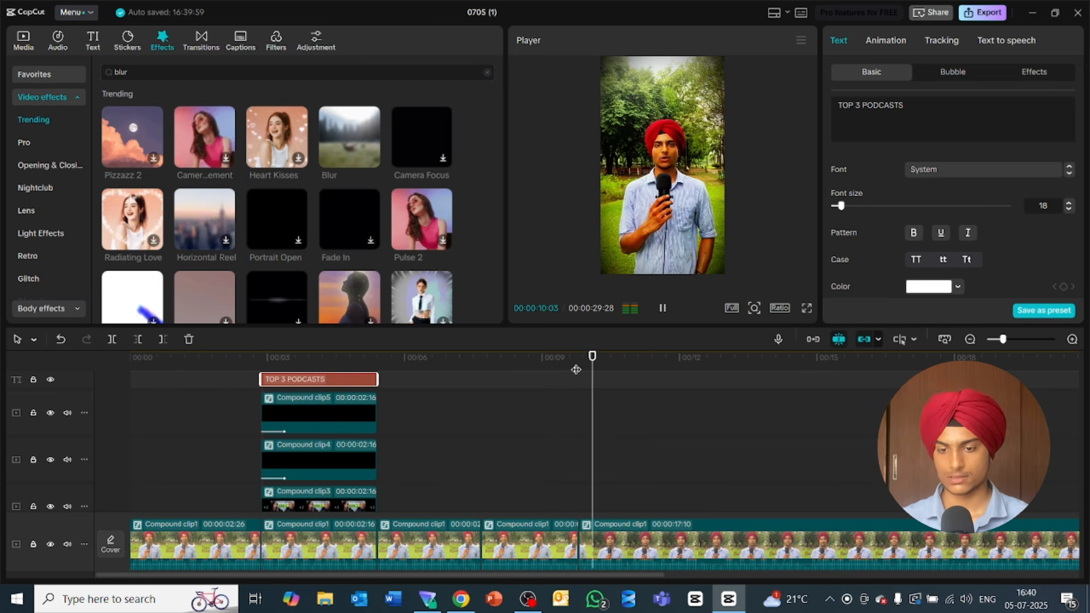
key(space)
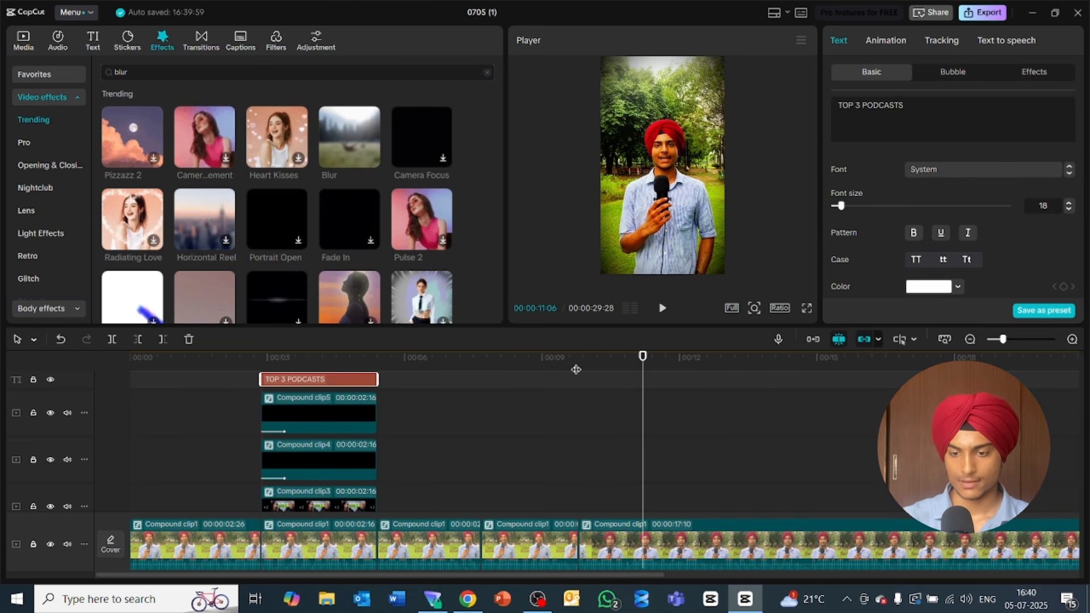
key(space)
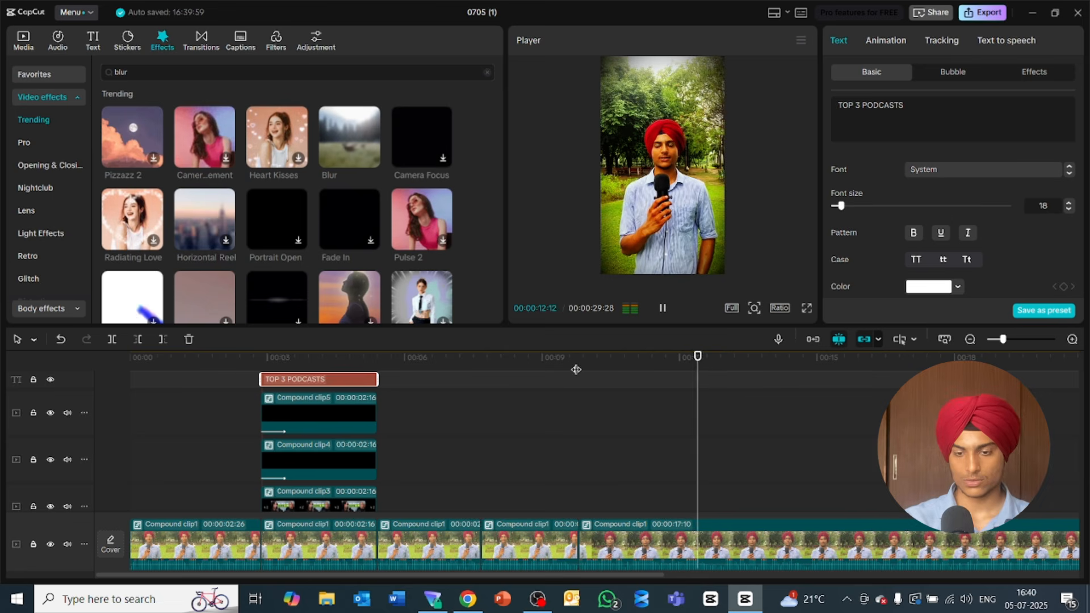
key(space)
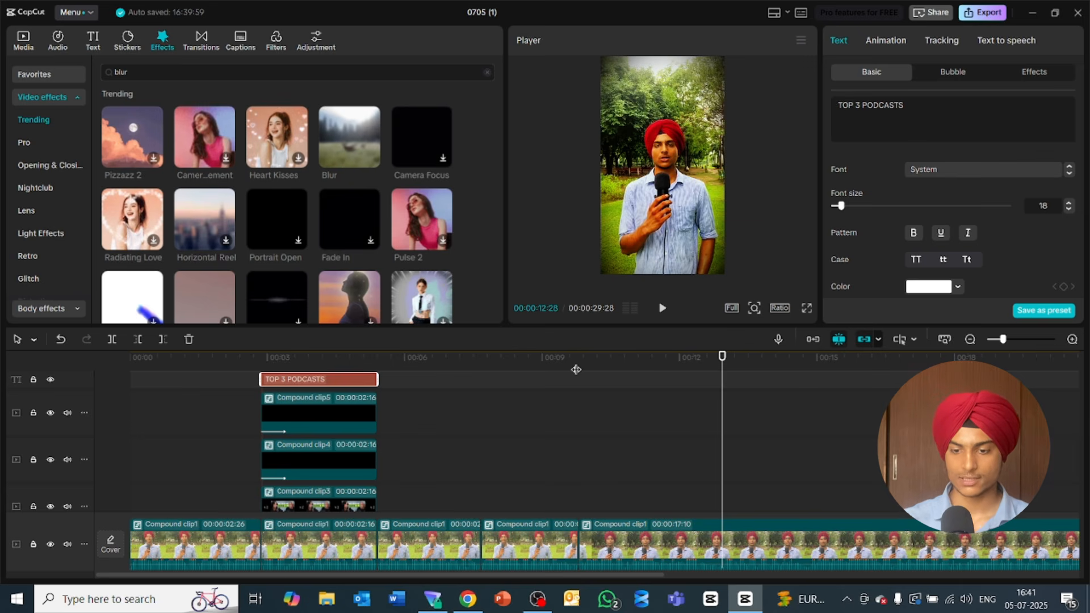
key(Left)
key(Left)
key(Left)
key(Left)
key(Left)
key(Left)
key(Left)
key(Left)
key(space)
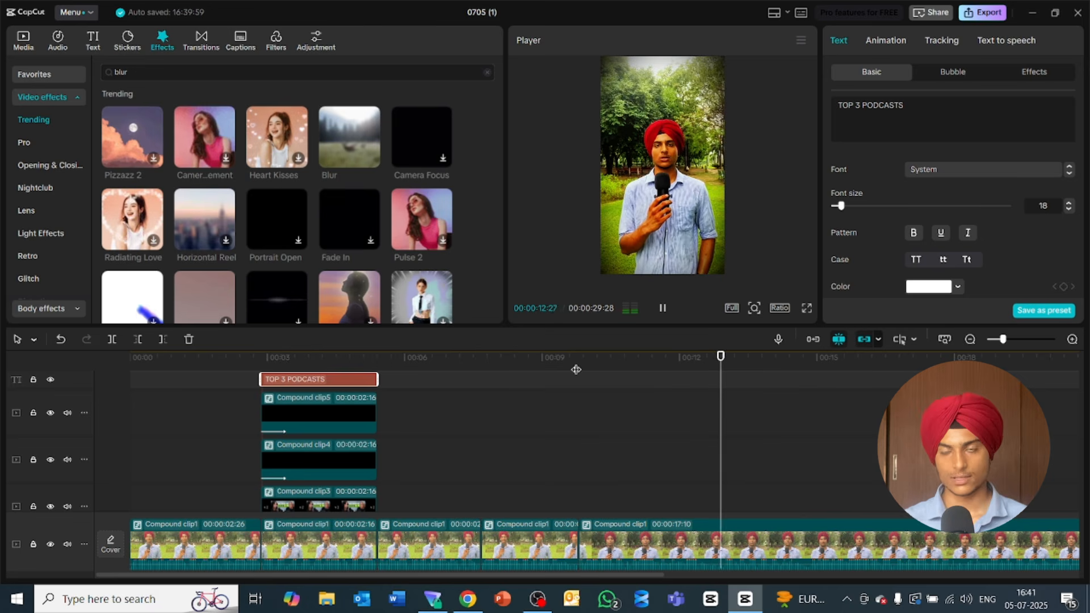
key(space)
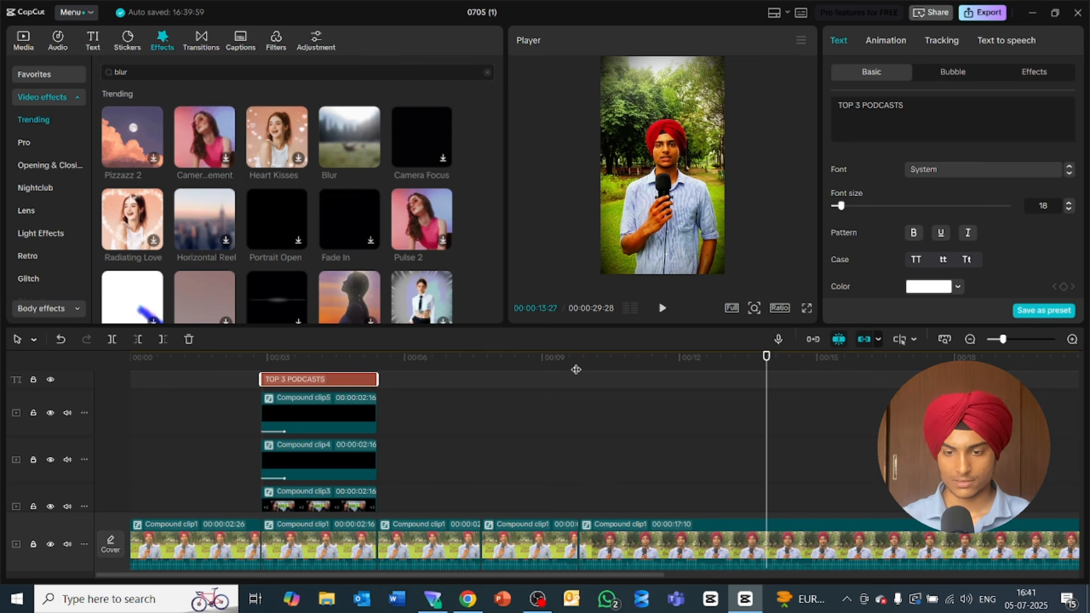
click(578, 364)
key(space)
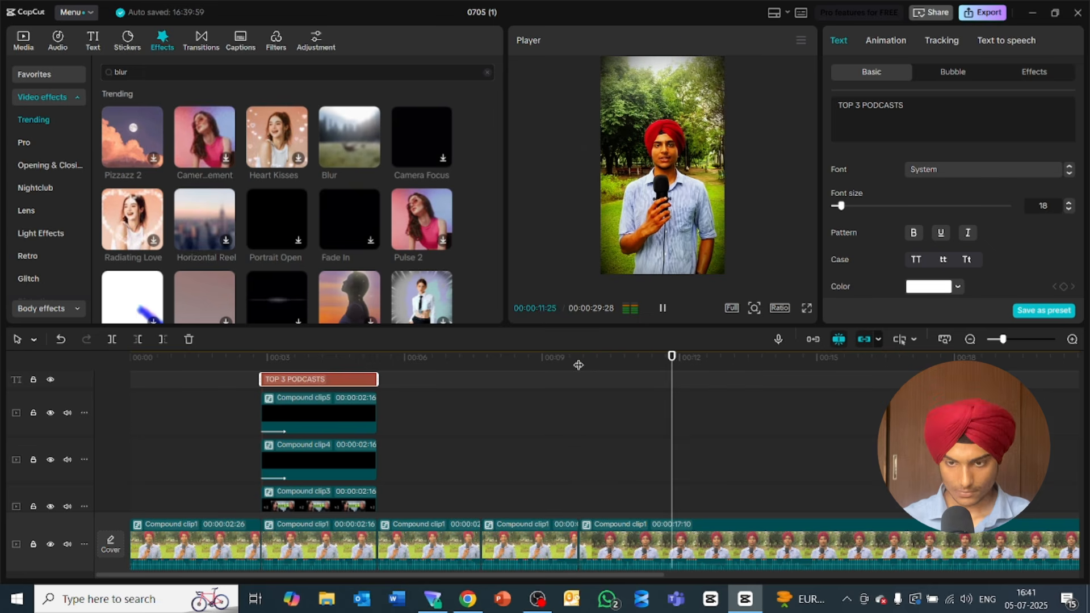
key(space)
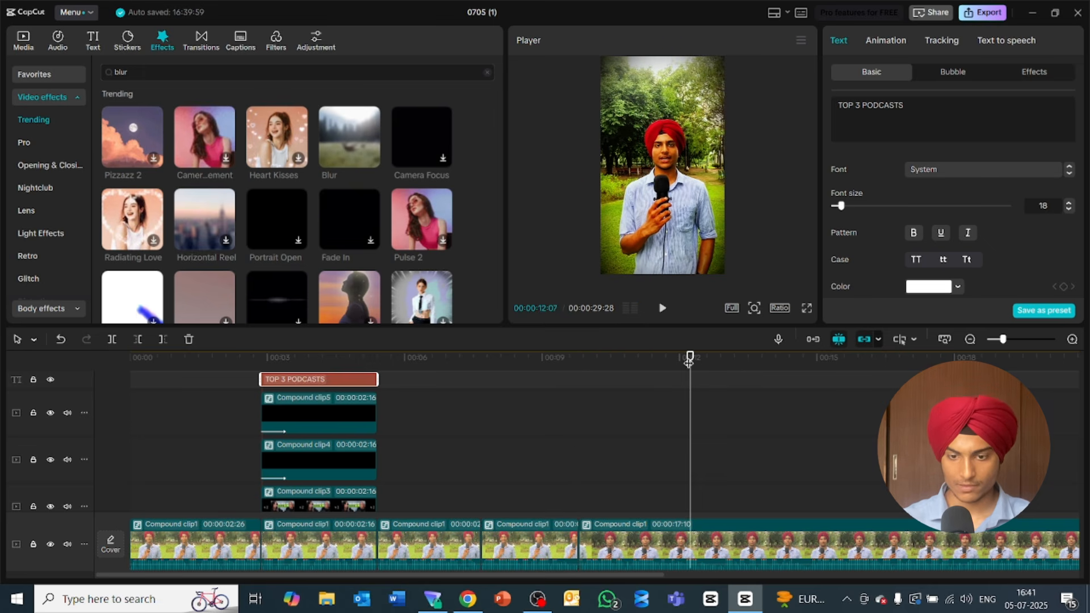
Step: Duplicate the grid background image clip above the main track at 00:00:09:24, where the last segment starts
drag(690, 365, 579, 379)
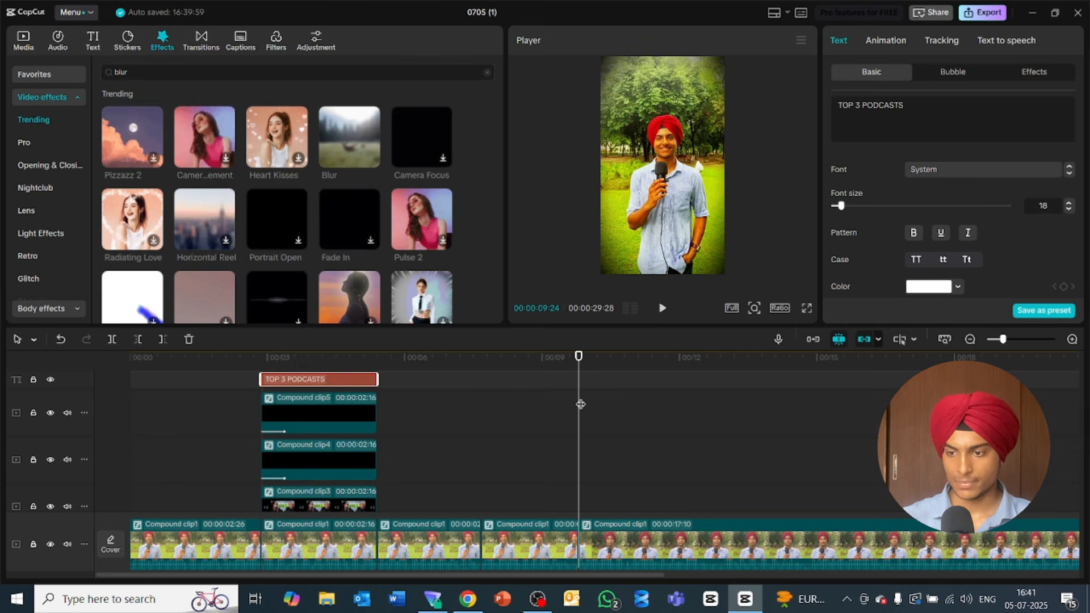
drag(1076, 414, 1083, 477)
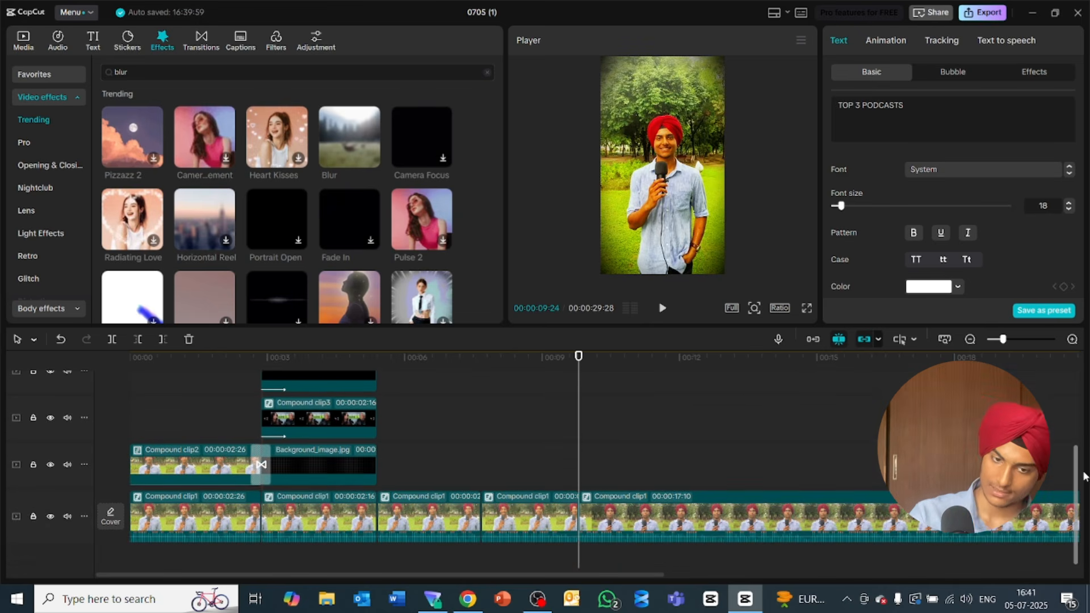
click(328, 468)
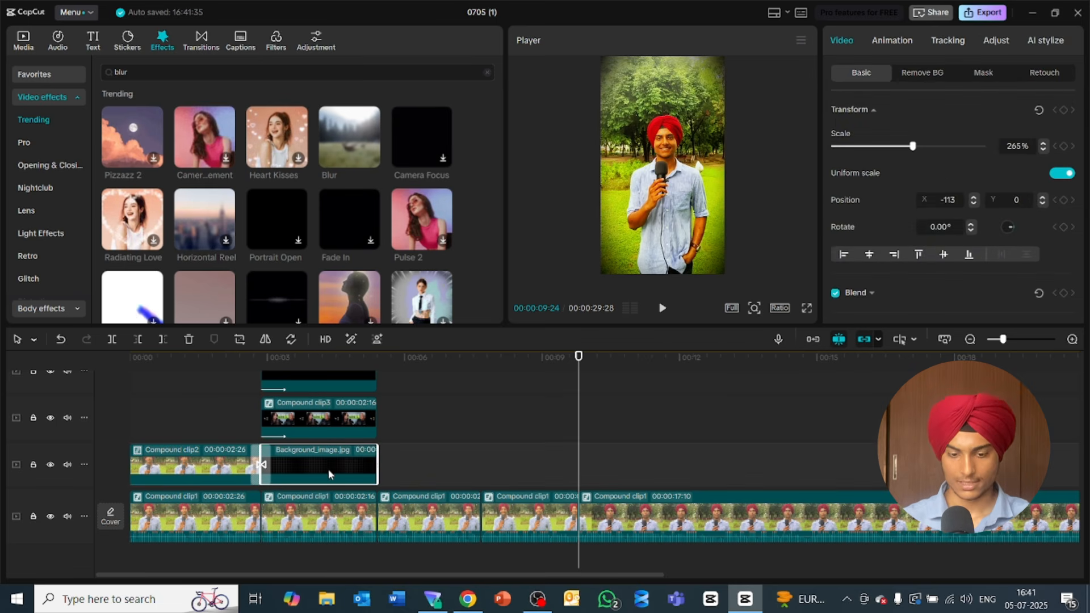
key(ctrl+v)
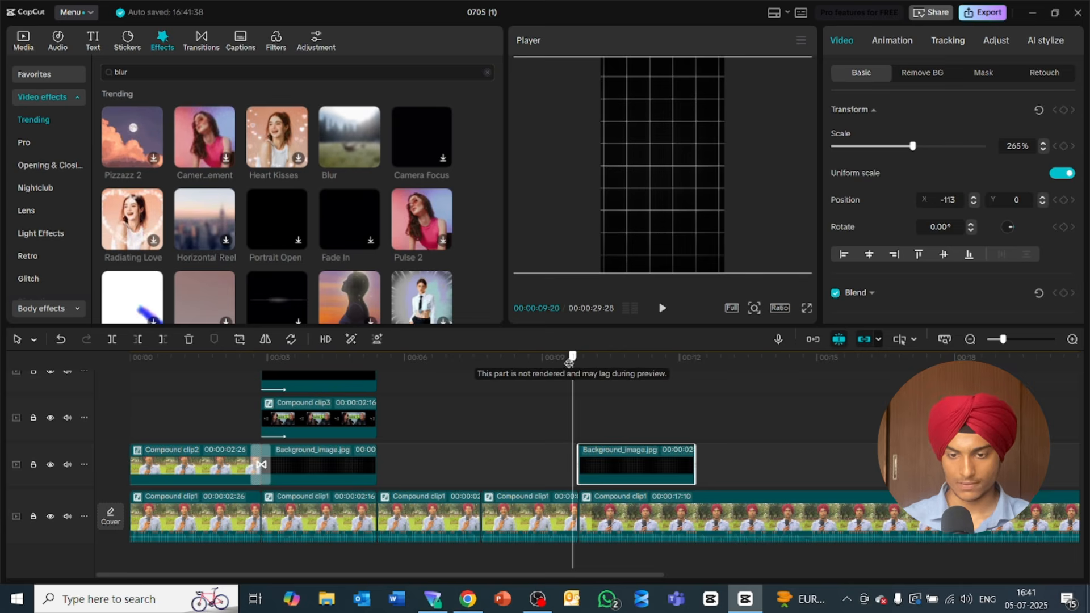
drag(573, 356, 559, 358)
mouse_move(605, 457)
mouse_down()
mouse_move(626, 465)
mouse_move(605, 461)
mouse_up()
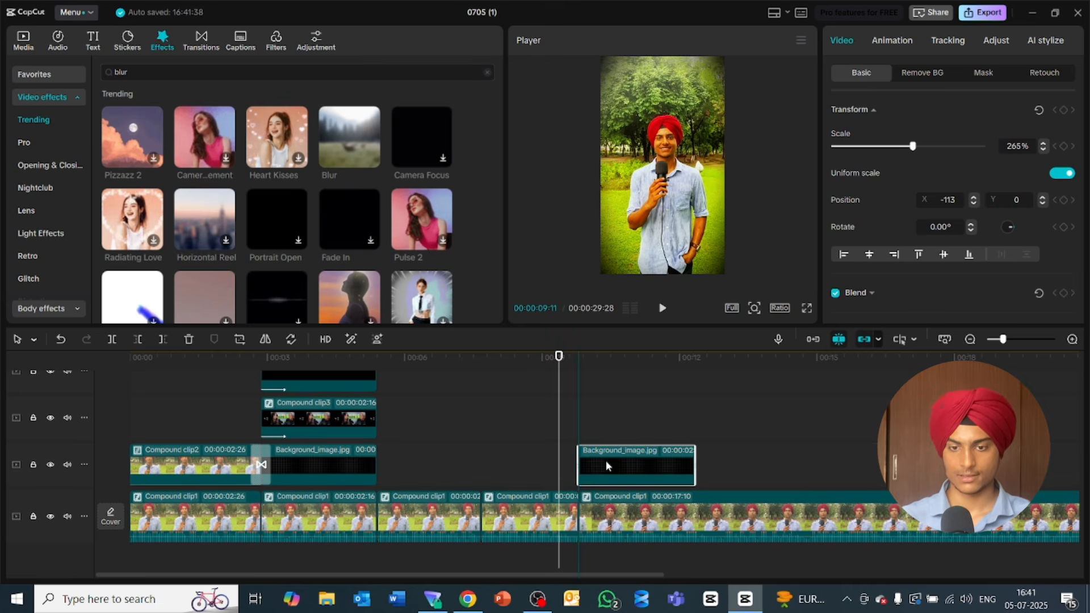
drag(558, 369, 578, 379)
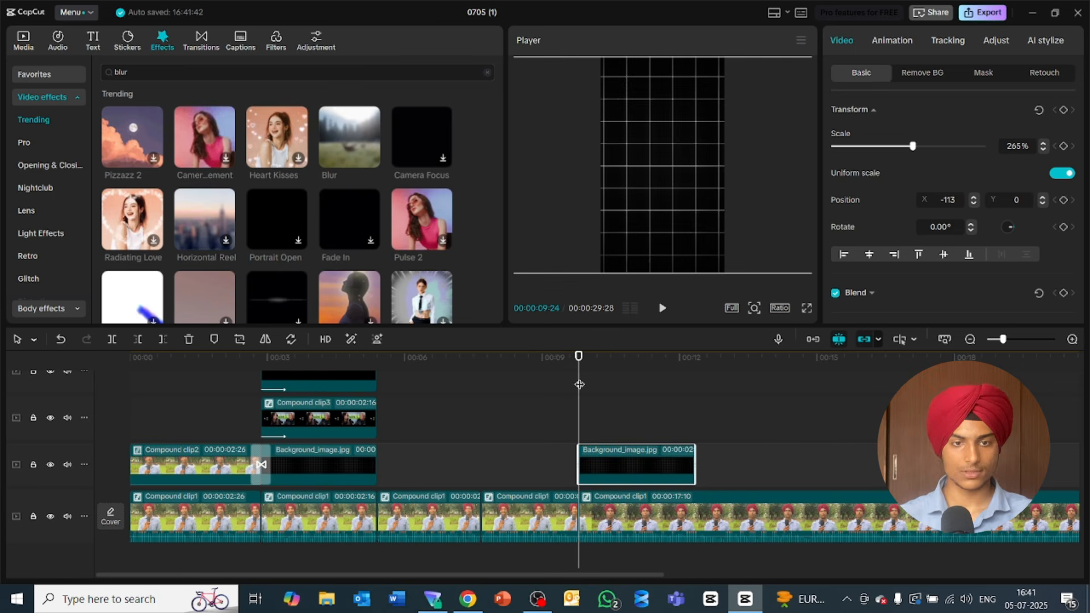
Step: Copy the TOP 3 PODCASTS title clip to 00:00:09:24, over the second background image
click(24, 41)
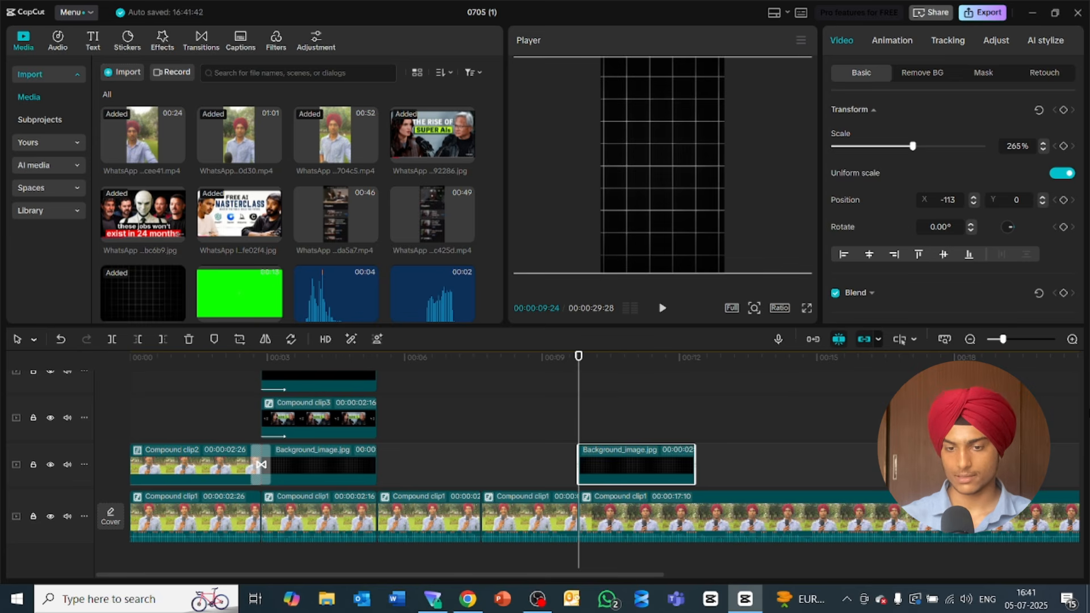
drag(1076, 455, 1071, 380)
click(343, 419)
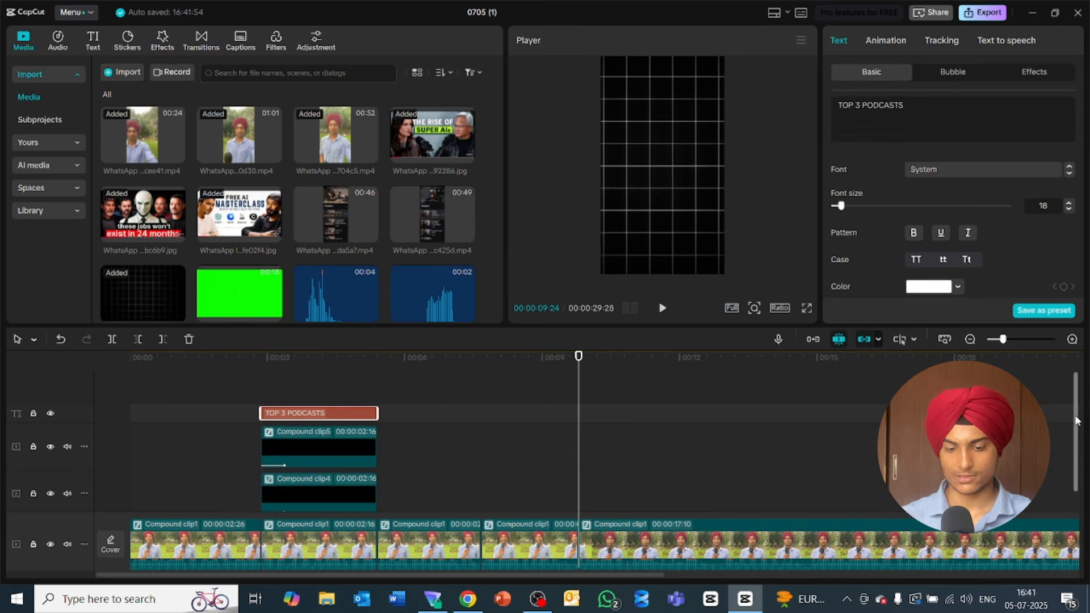
key(ctrl+c)
key(ctrl+v)
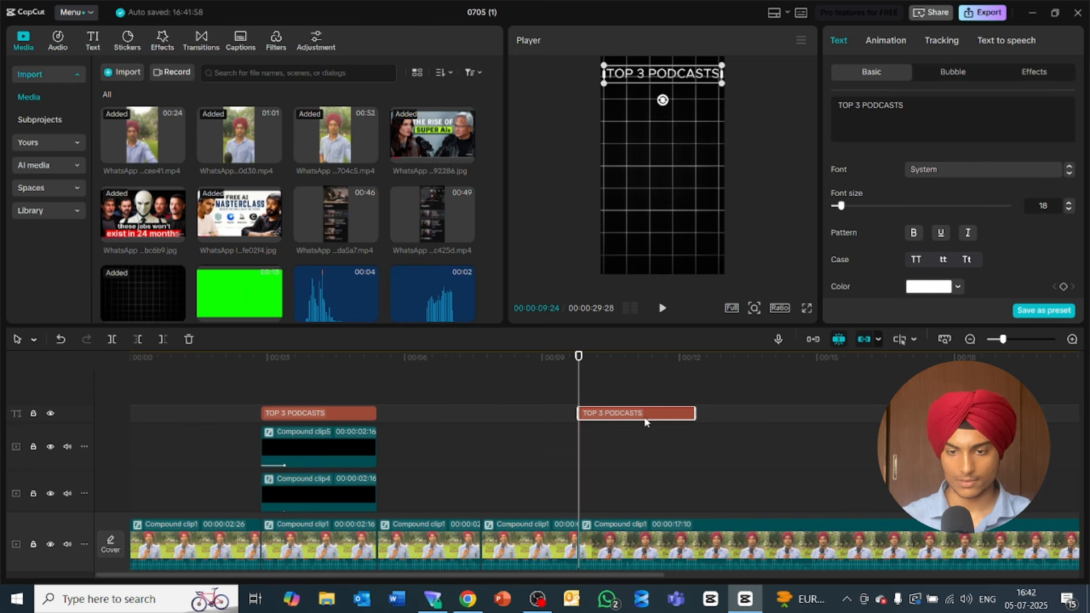
Step: Duplicate the second TOP 3 PODCASTS title on a separate track at 00:00:09:24 and change the copy's text to #1
key(ctrl+c)
key(ctrl+v)
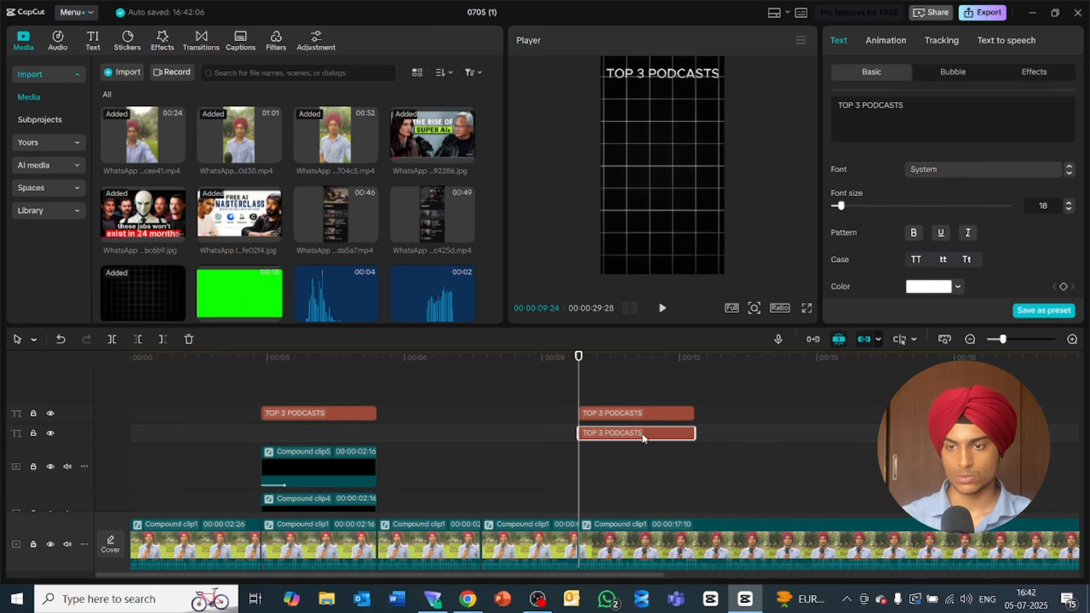
triple_click(899, 112)
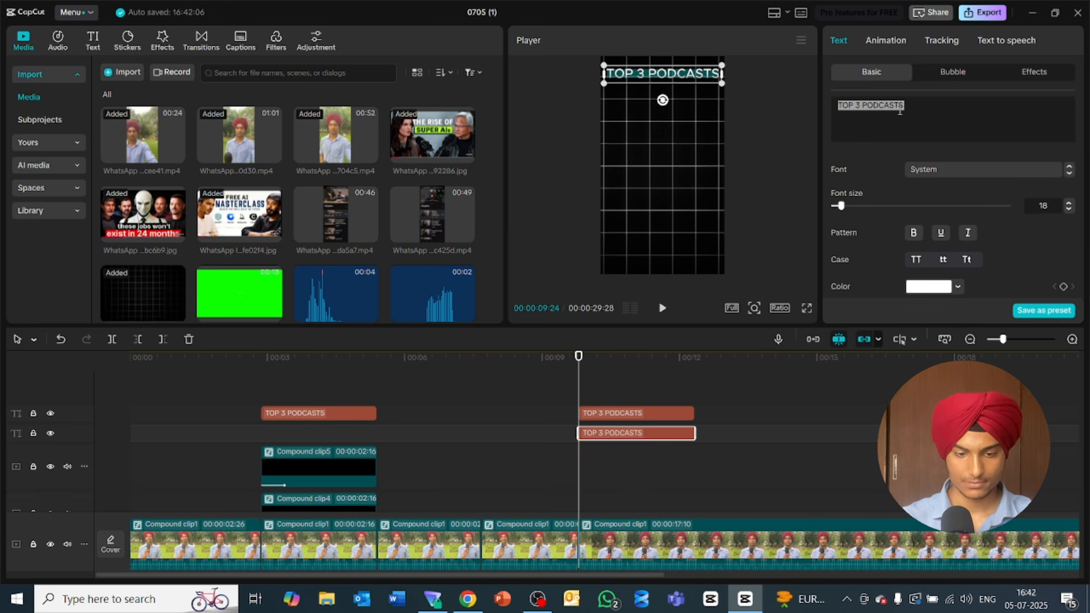
text(1)
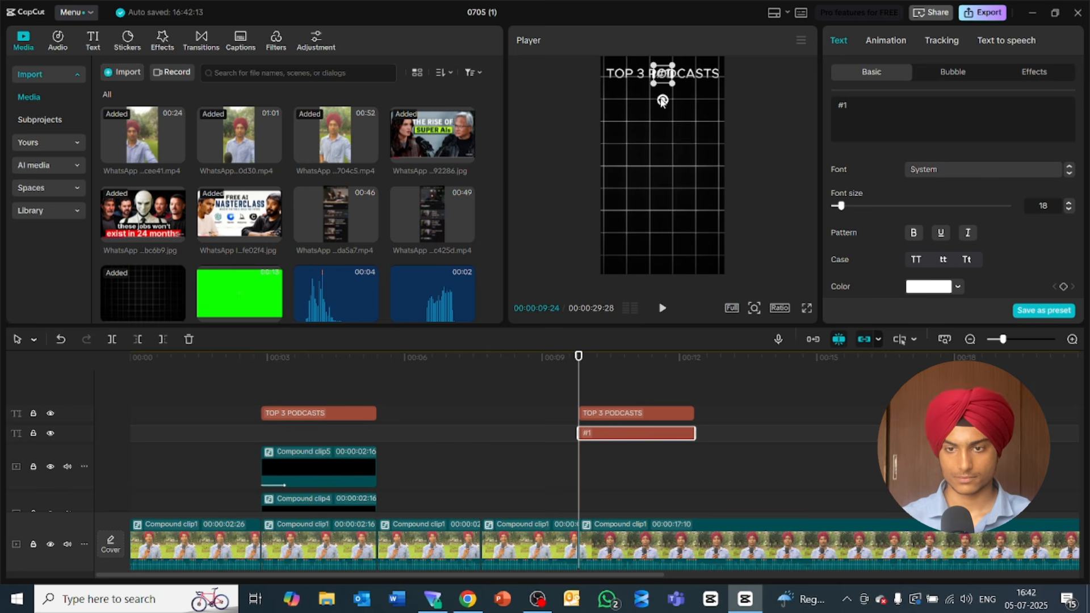
Step: Enlarge the #1 text below the title and add the 00:46 podcast screen recording above the background image at 00:00:09:24
drag(662, 74, 664, 98)
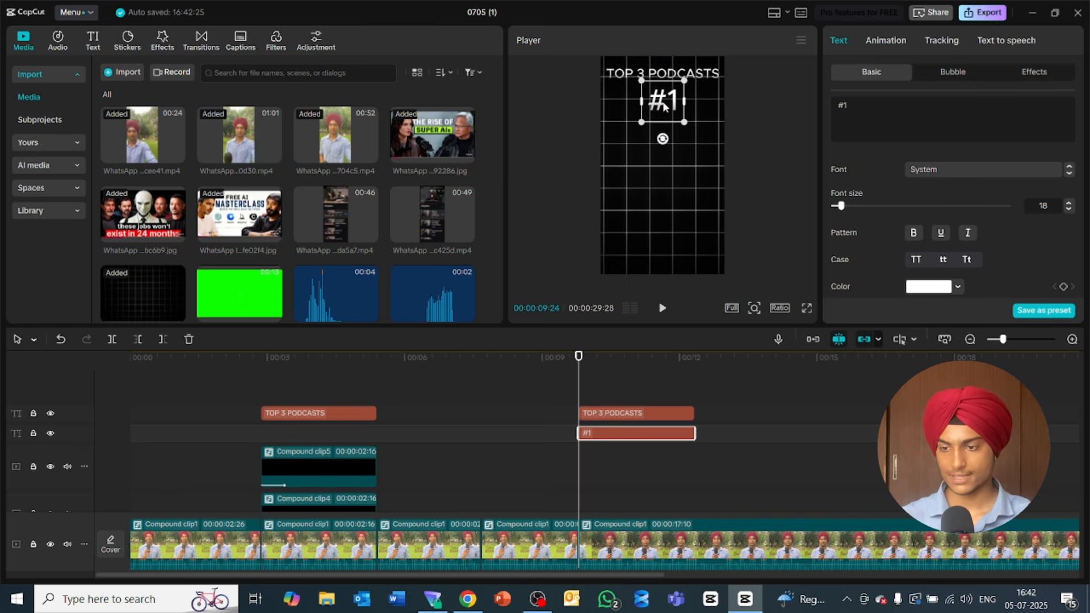
drag(1077, 430, 1077, 494)
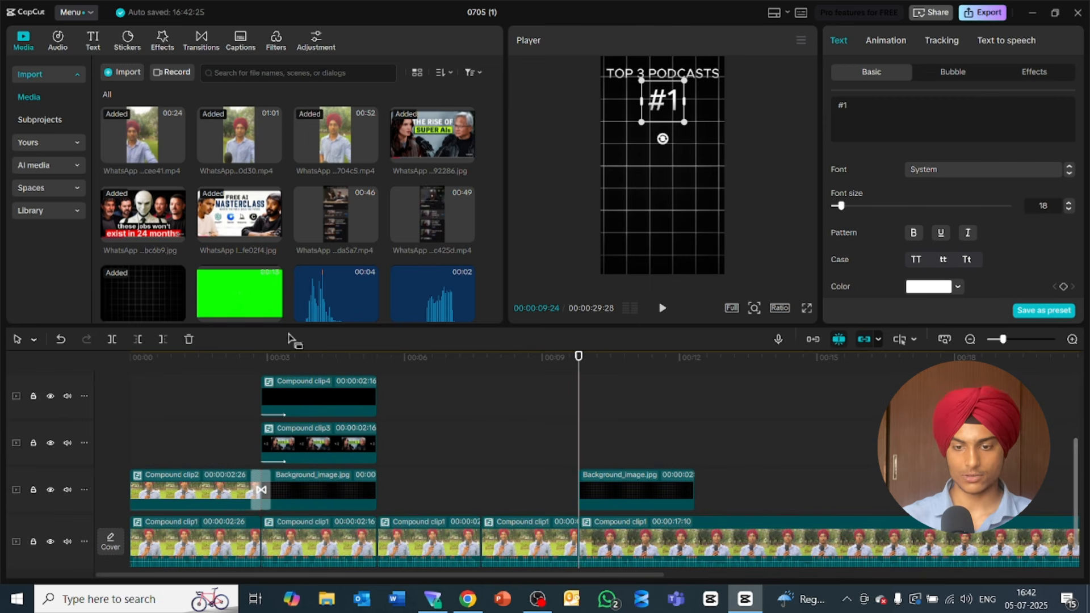
drag(335, 220, 581, 448)
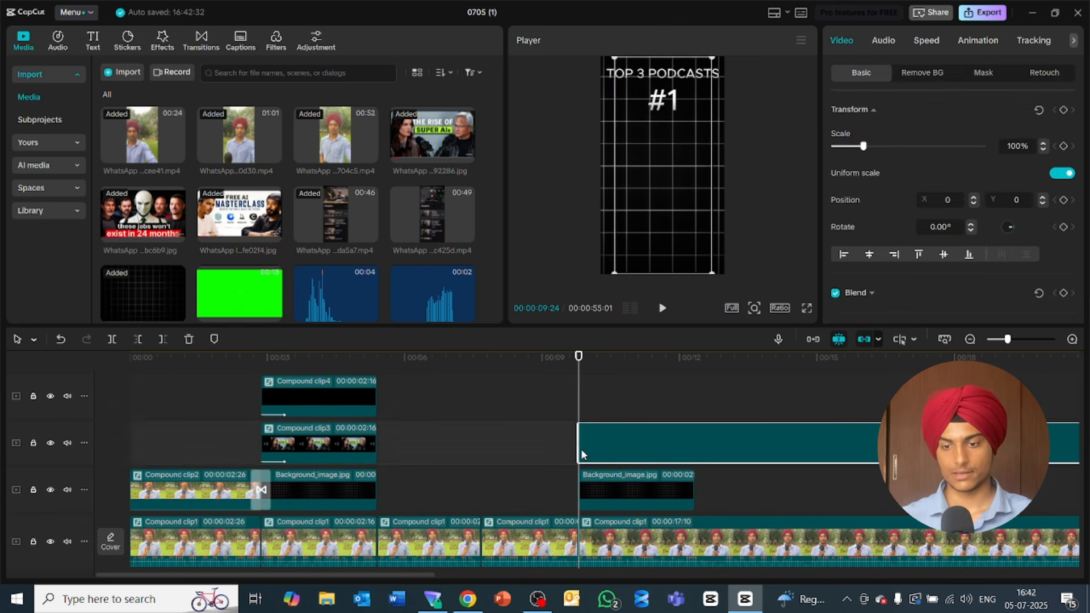
Step: Extract the audio from the podcast screen recording and delete the extracted audio clip
right_click(609, 442)
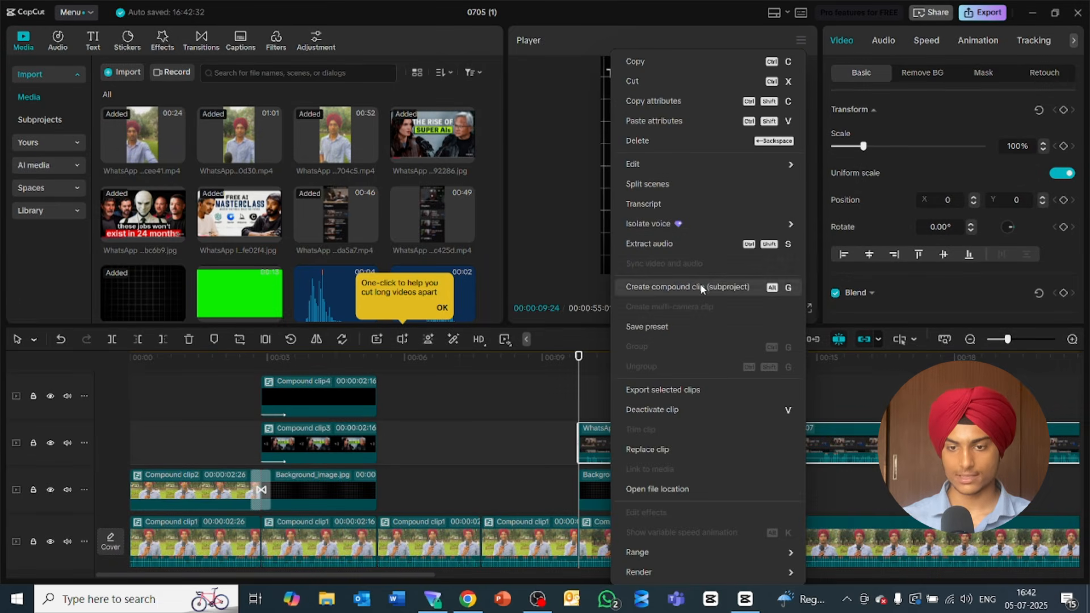
click(710, 245)
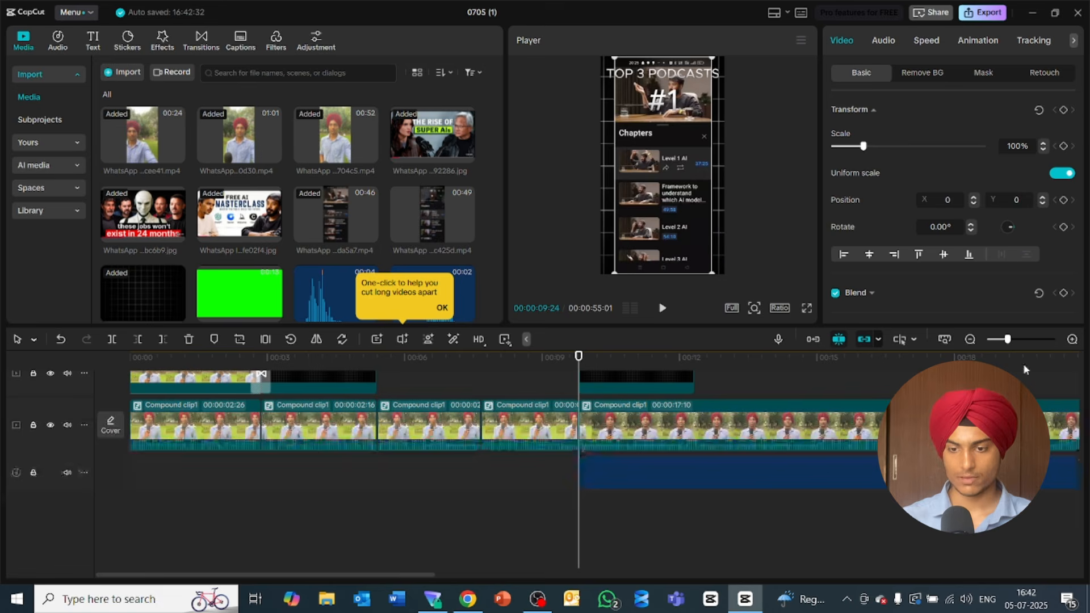
click(763, 477)
key(Delete)
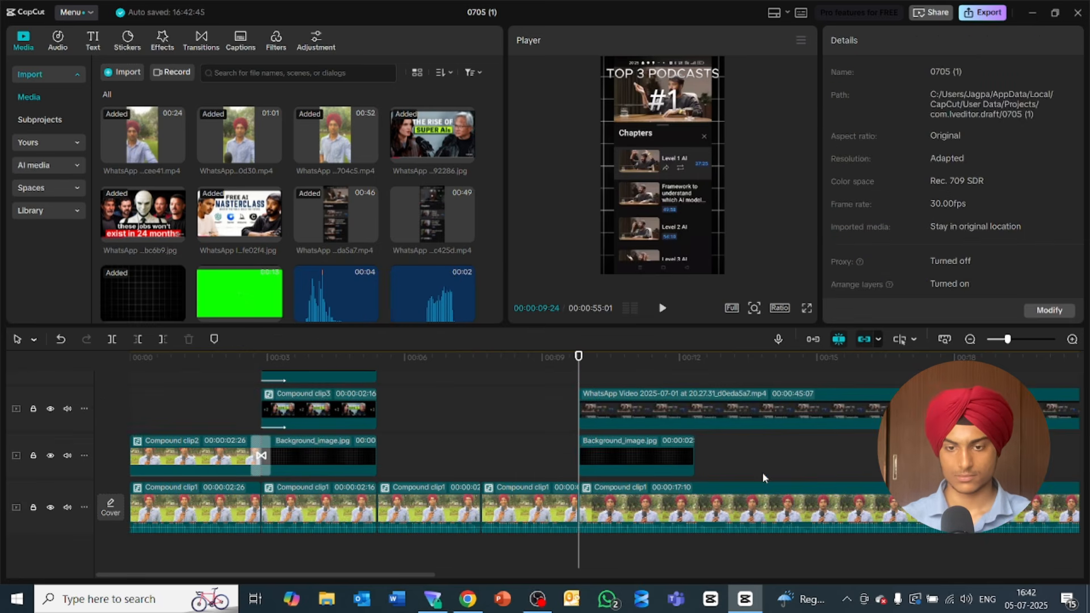
key(alt+Tab)
key(alt+Tab)
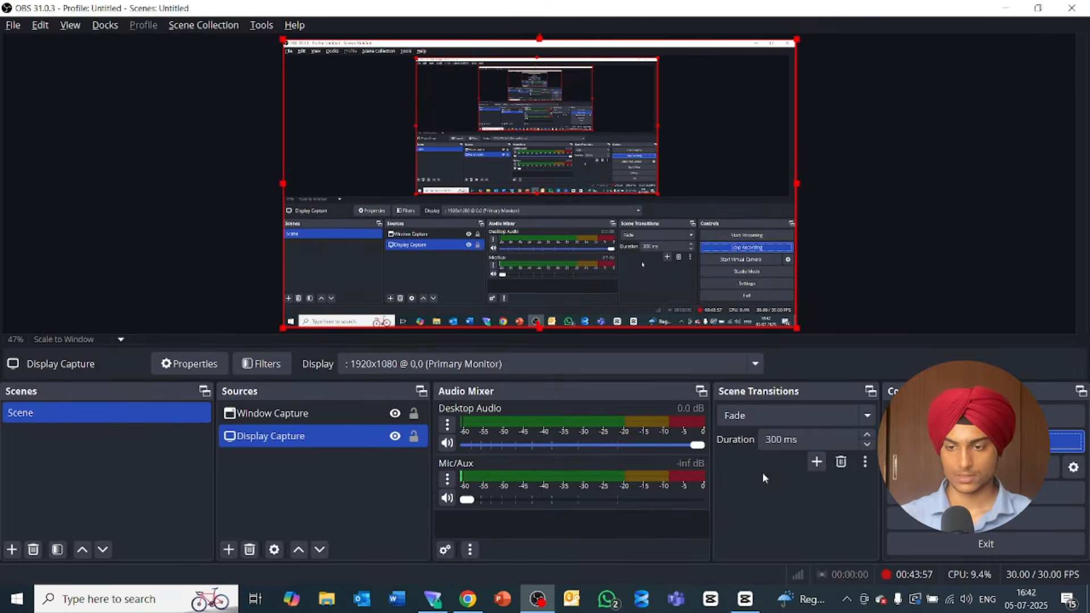
key(alt+Tab)
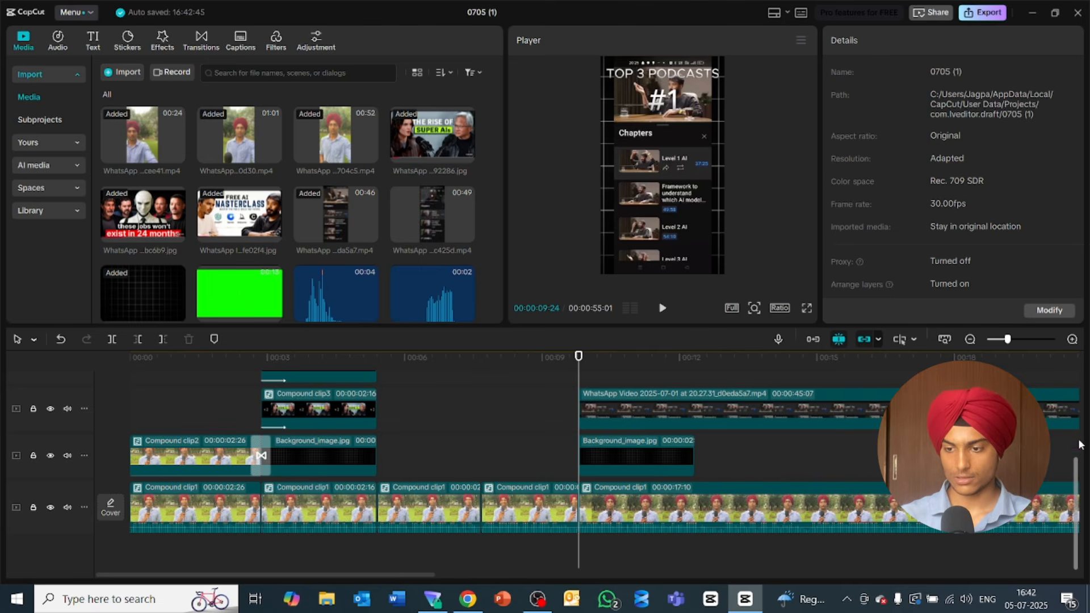
Step: Crop the podcast screen recording to the speaker footage above Chapters, excluding the phone's status bar
drag(1075, 478, 1080, 438)
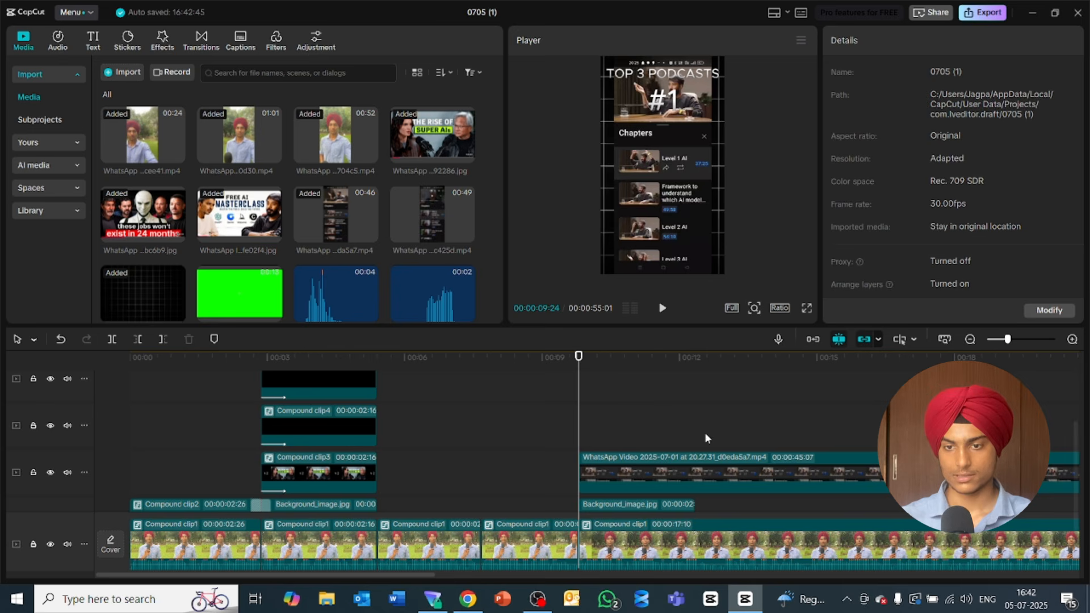
click(691, 218)
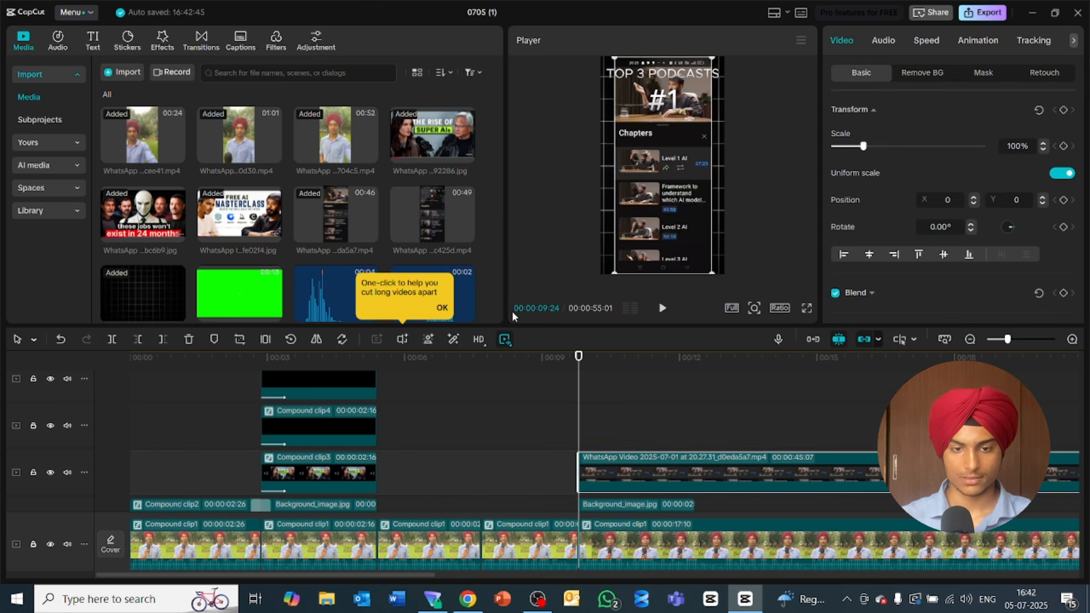
click(240, 340)
drag(546, 446, 568, 222)
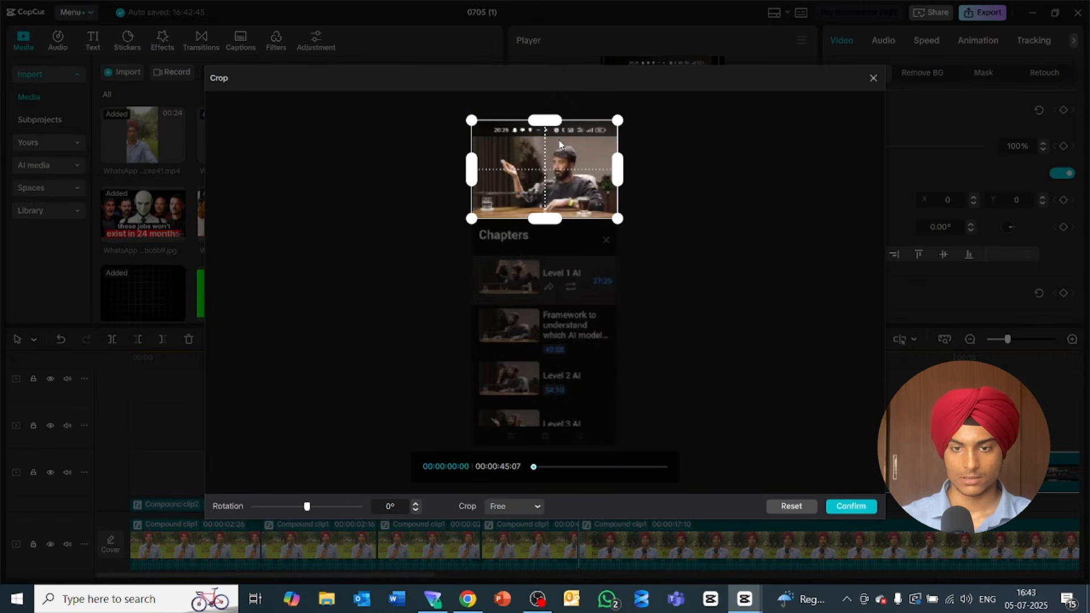
drag(553, 125, 555, 143)
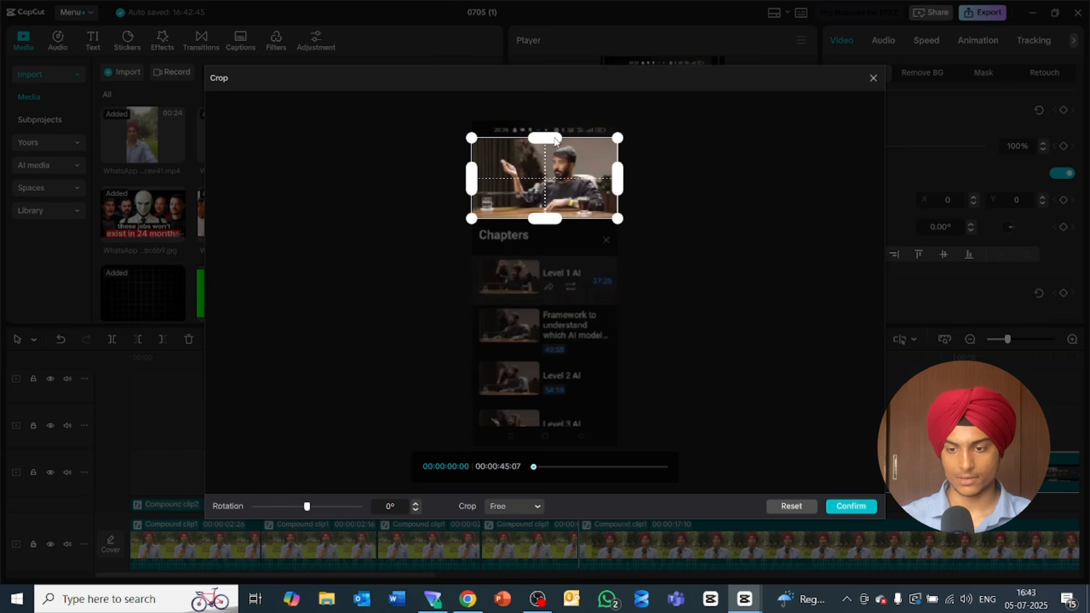
click(847, 509)
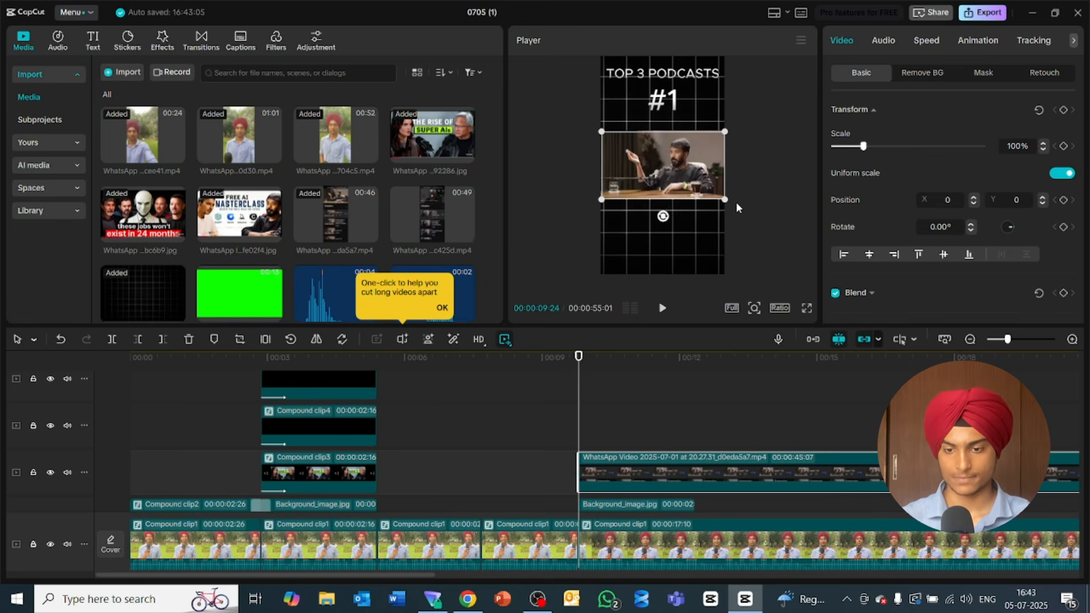
Step: Play the section to find the cut point, split the podcast recording at 00:00:12:26 and delete its remaining part
key(space)
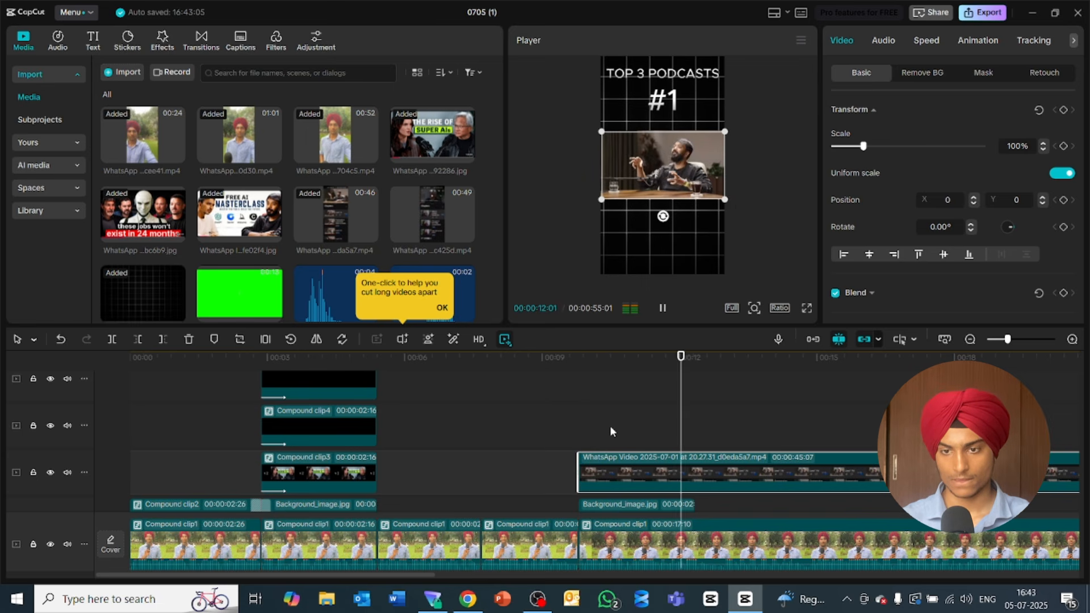
key(space)
key(space)
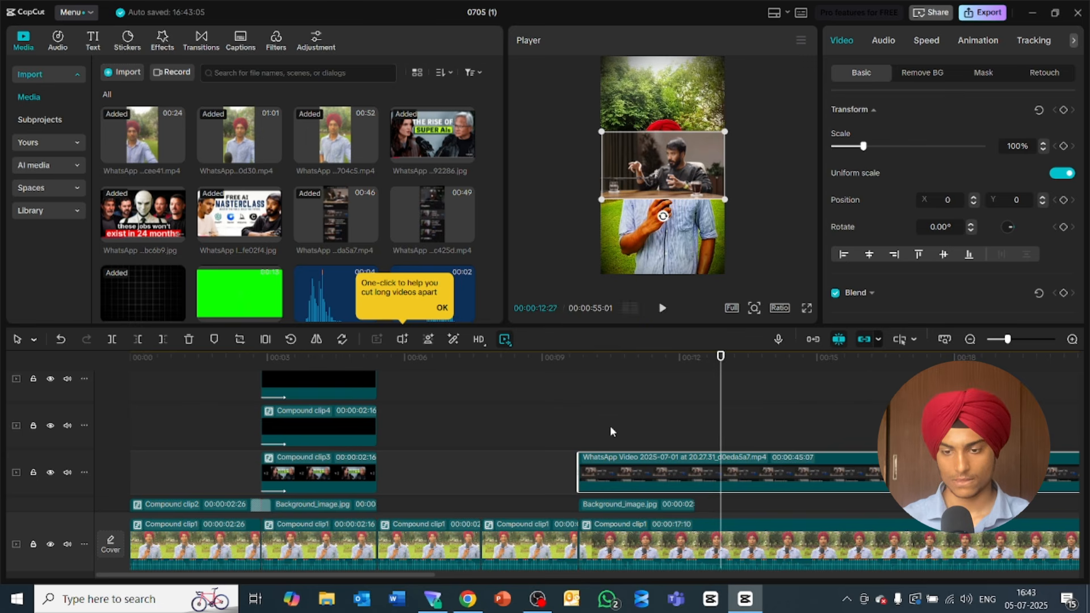
key(space)
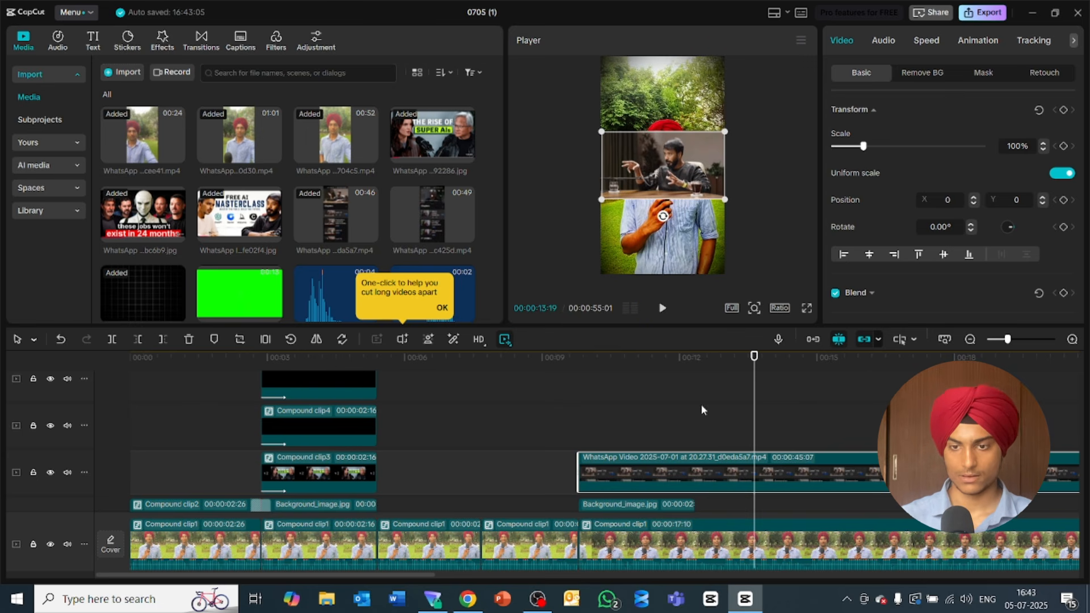
drag(749, 372, 689, 400)
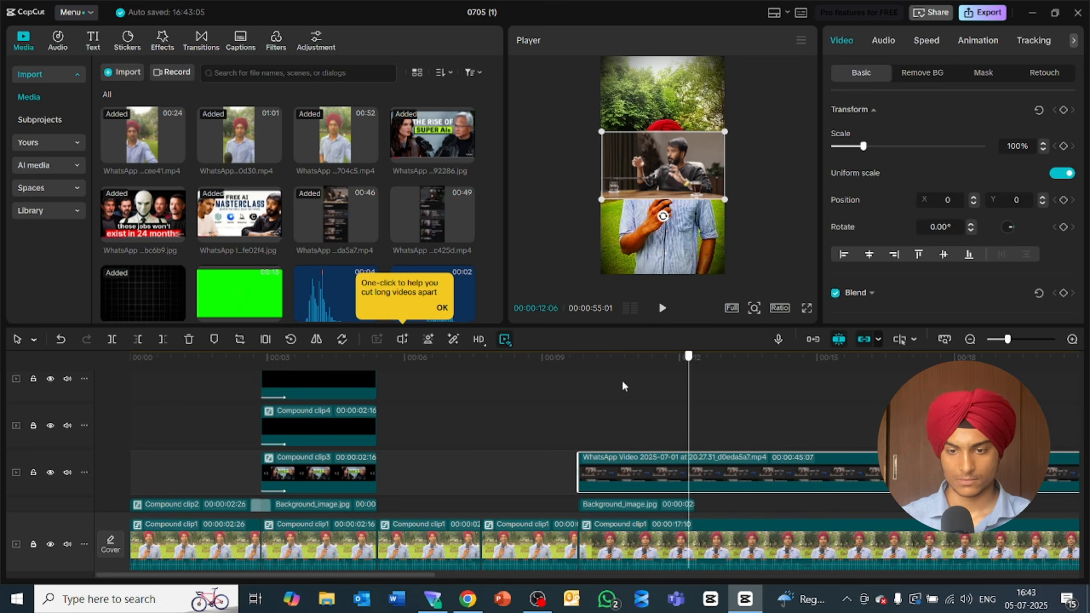
click(578, 383)
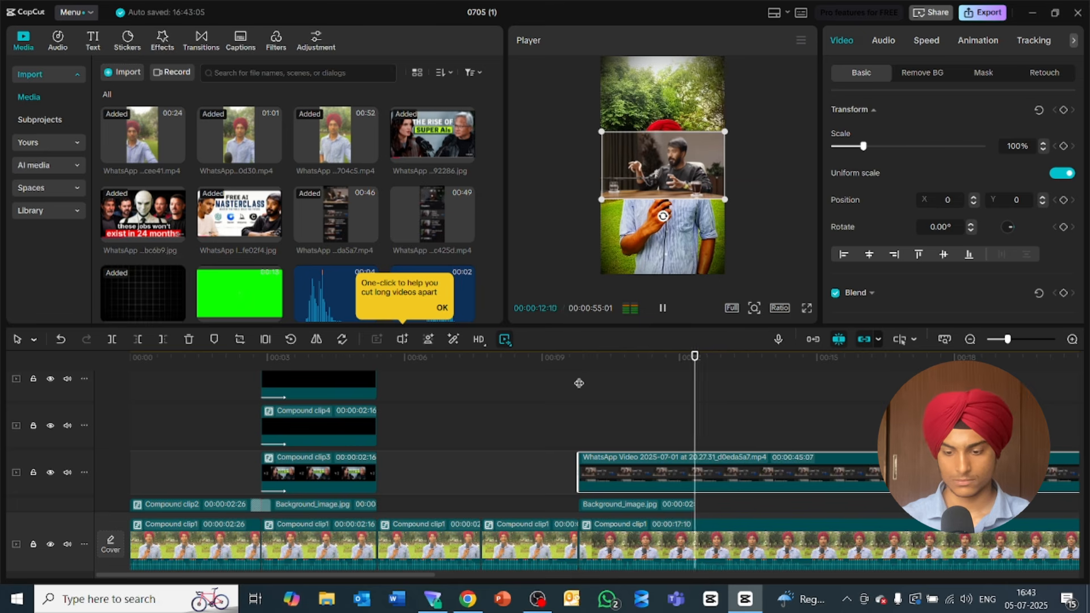
key(space)
key(Left)
key(Left)
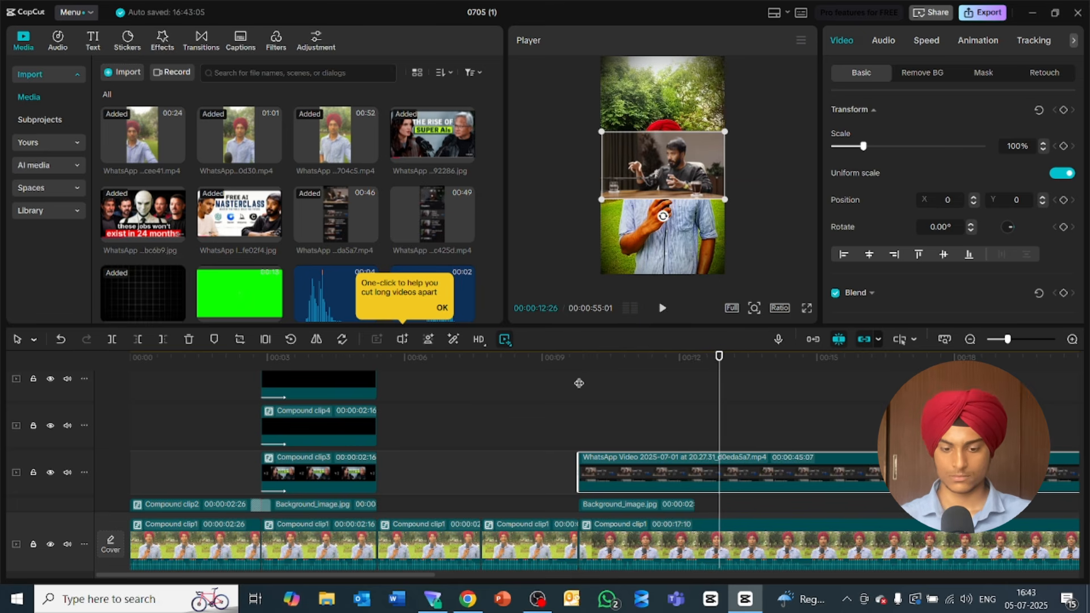
key(ctrl+b)
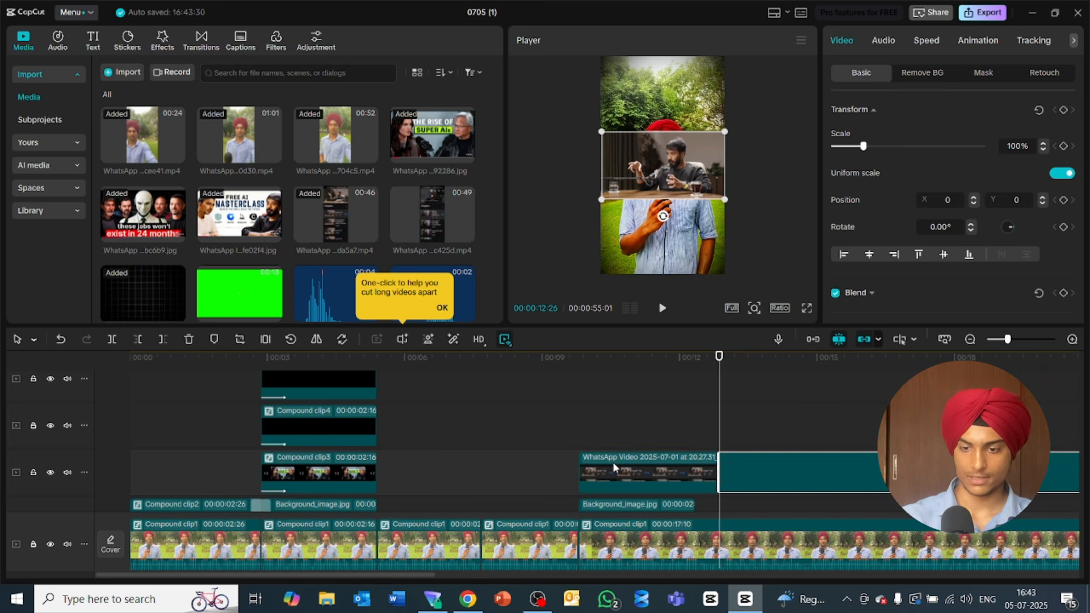
key(Delete)
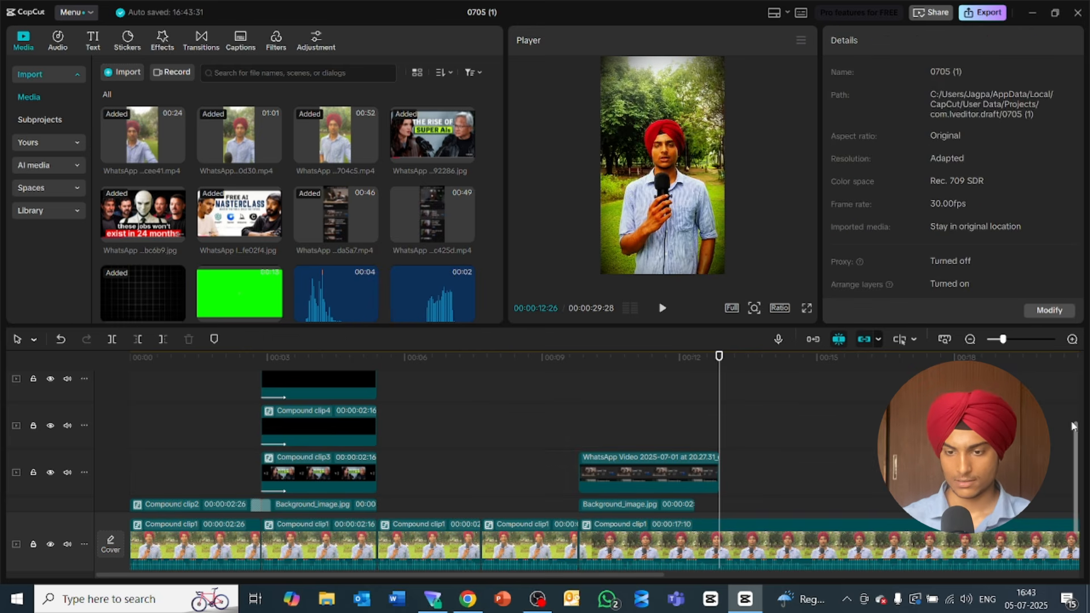
Step: Extend the second grid background image to the end of the 00:00:17:10 main-track segment
drag(1075, 436, 1080, 474)
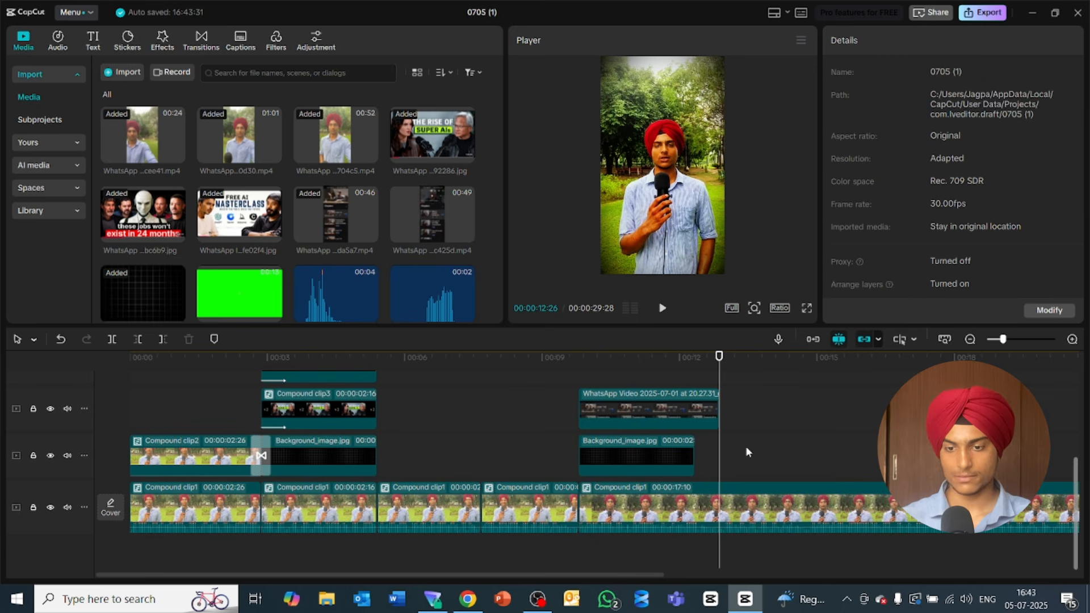
click(678, 450)
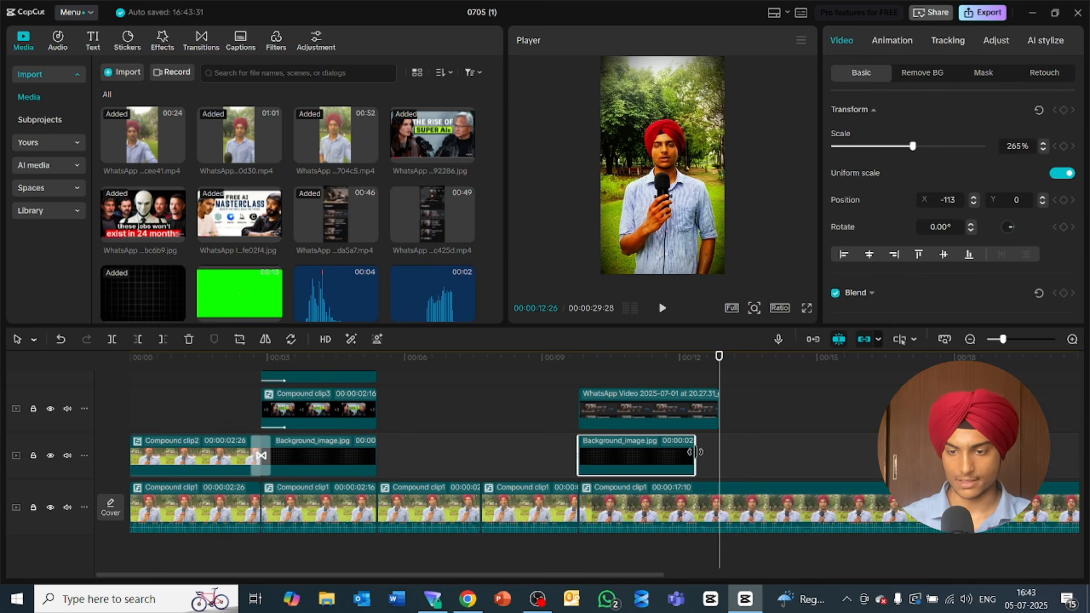
drag(695, 452, 307, 492)
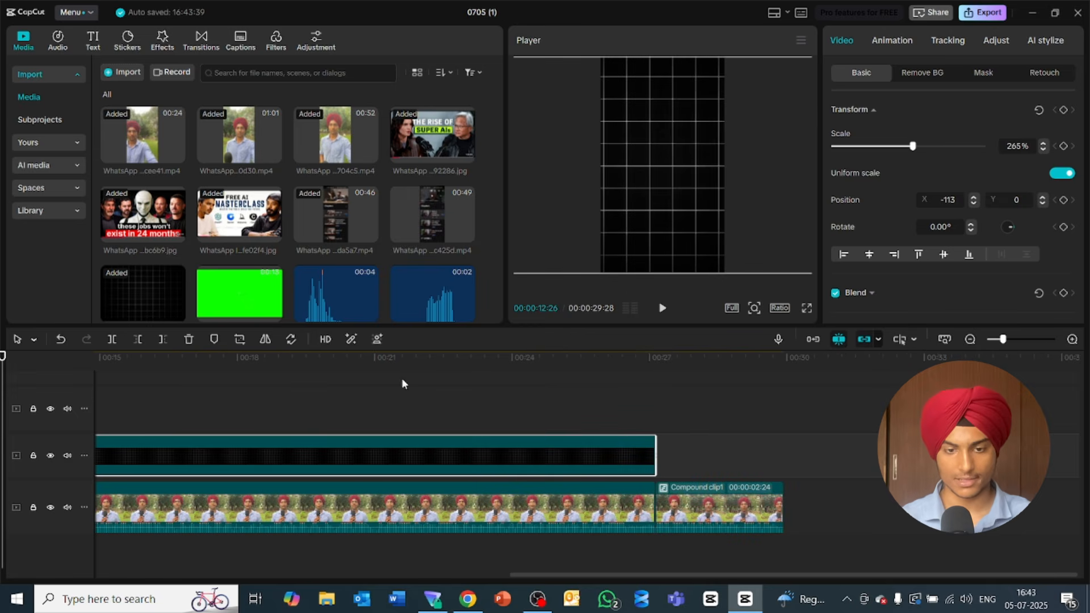
Step: Add the FREE AI MASTERCLASS image directly after the podcast recording at 00:00:12:26 and play the section from 00:00:09:24
drag(321, 361, 319, 361)
drag(319, 360, 228, 360)
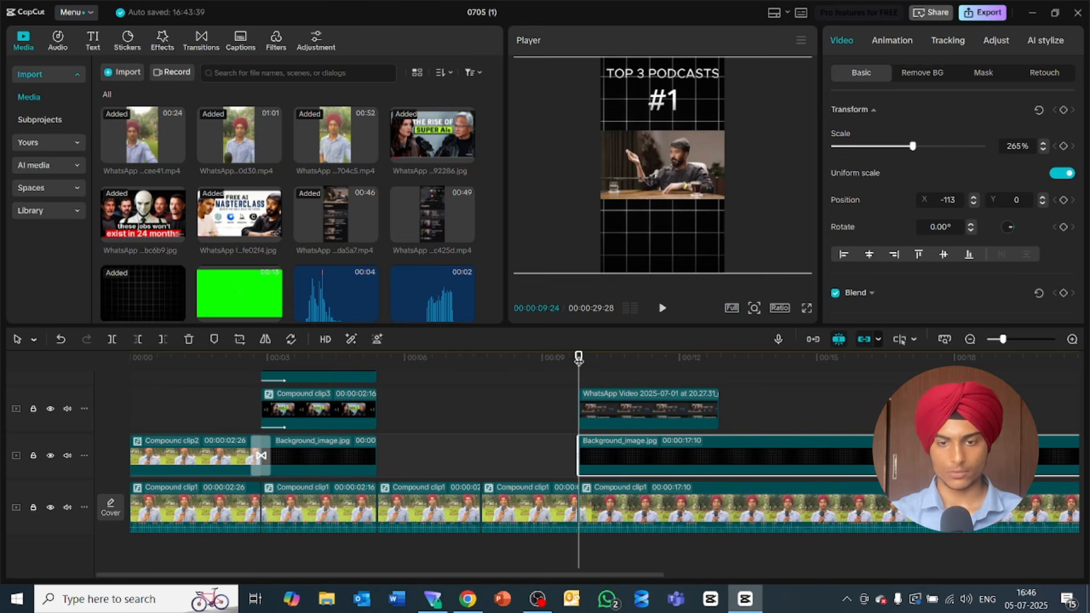
drag(236, 211, 722, 403)
key(space)
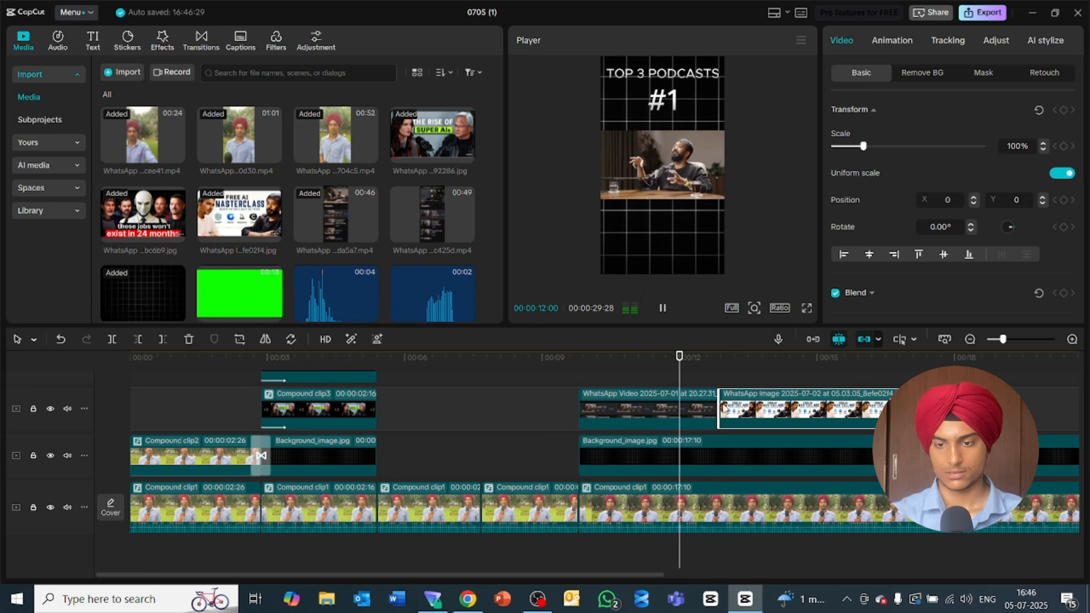
key(space)
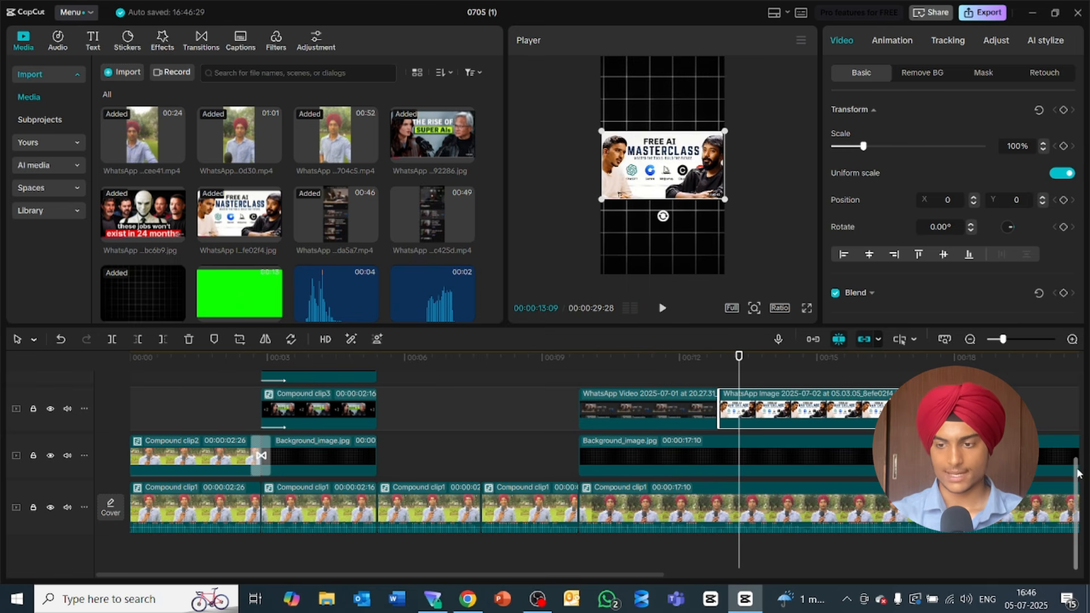
Step: Extend the second TOP 3 PODCASTS title and the #1 text to the end of the 00:00:17:10 main-track segment
drag(1076, 472, 1078, 390)
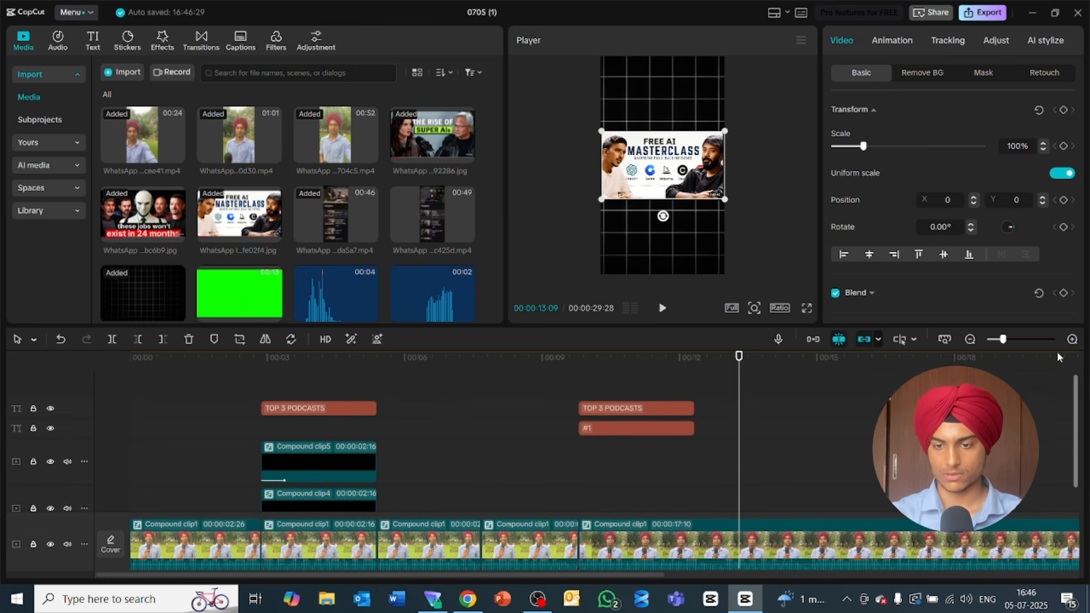
click(673, 404)
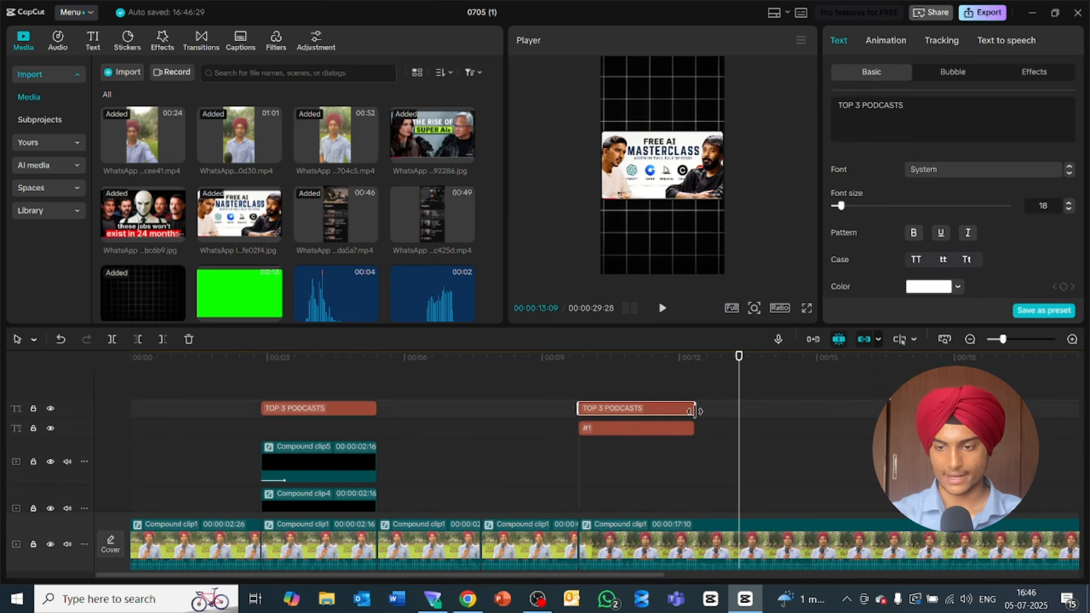
drag(694, 408, 267, 474)
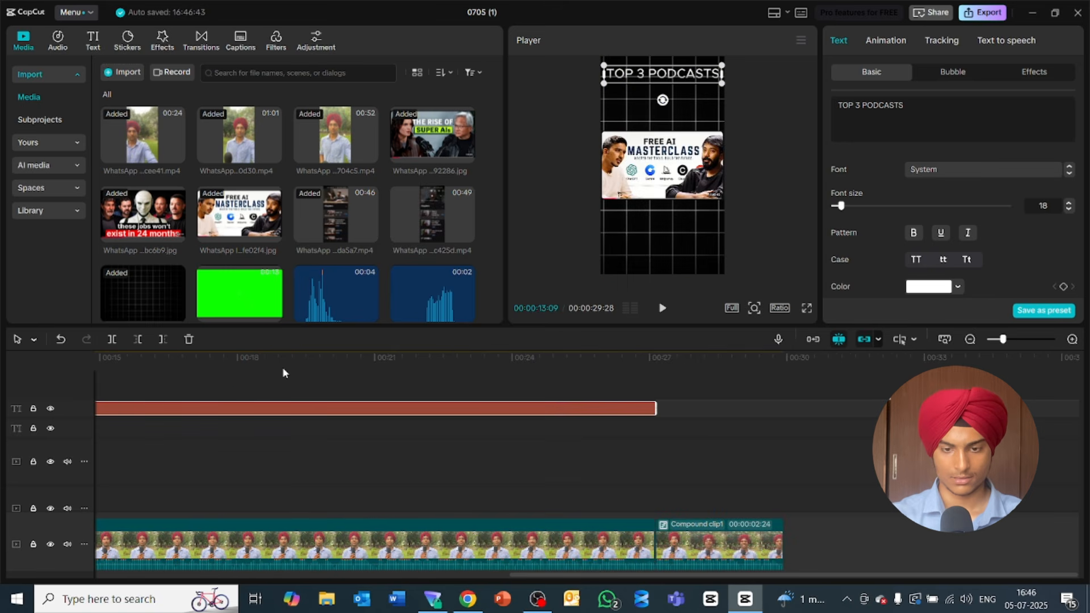
drag(63, 383, 534, 388)
click(559, 428)
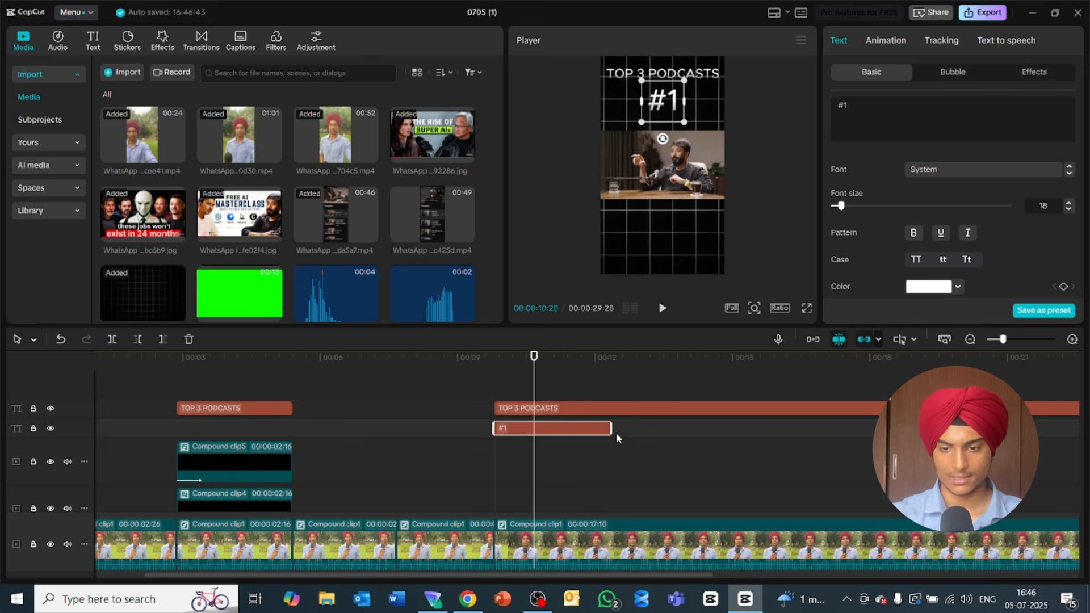
drag(611, 429, 776, 493)
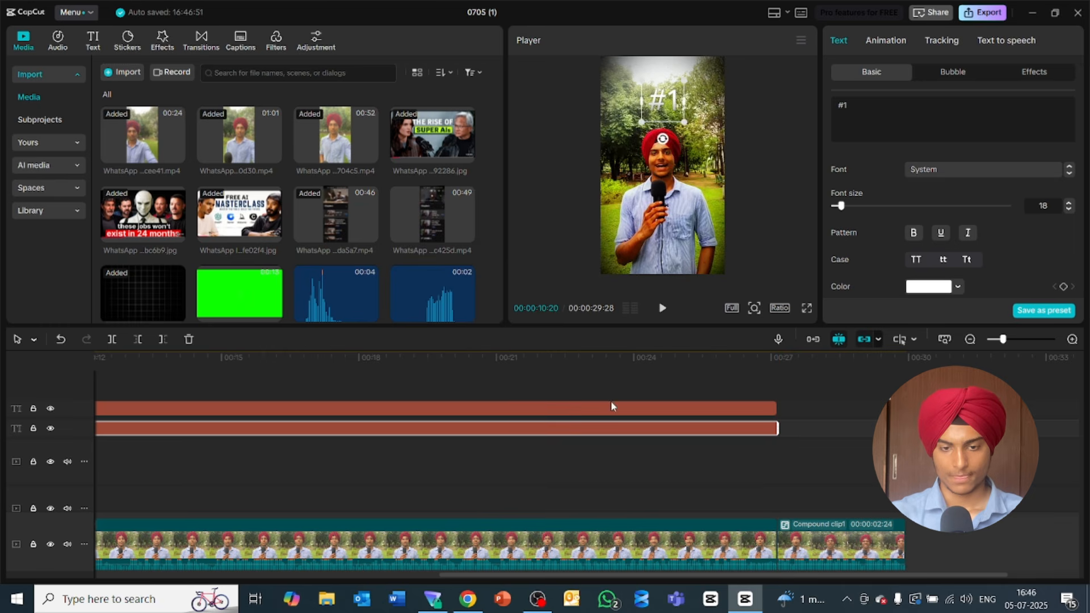
Step: Scale the cropped podcast recording down to 92% with the playhead at 00:00:09:24
drag(518, 364, 293, 391)
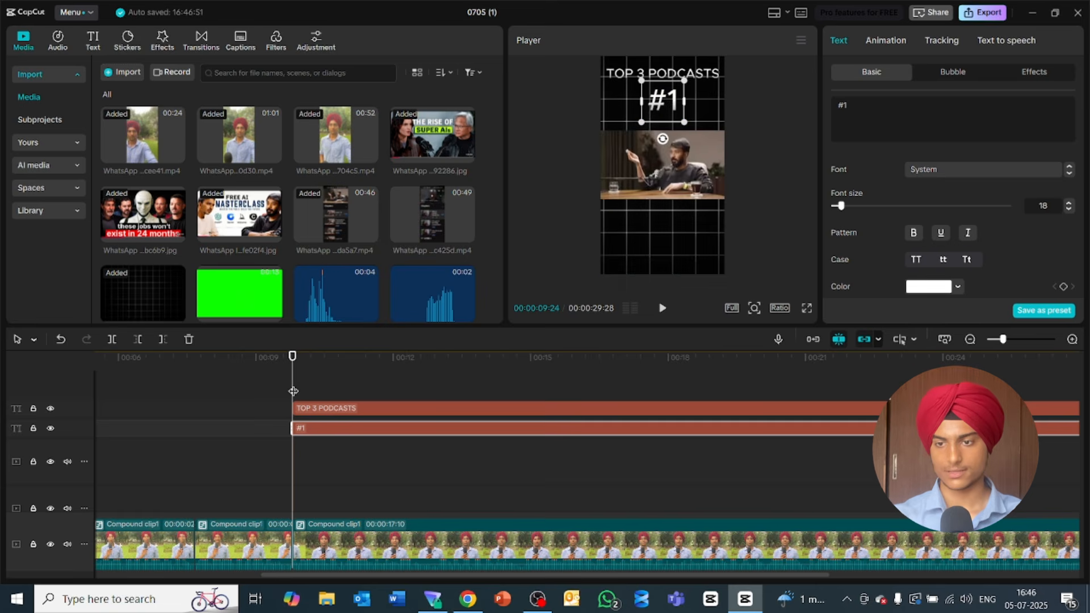
click(680, 162)
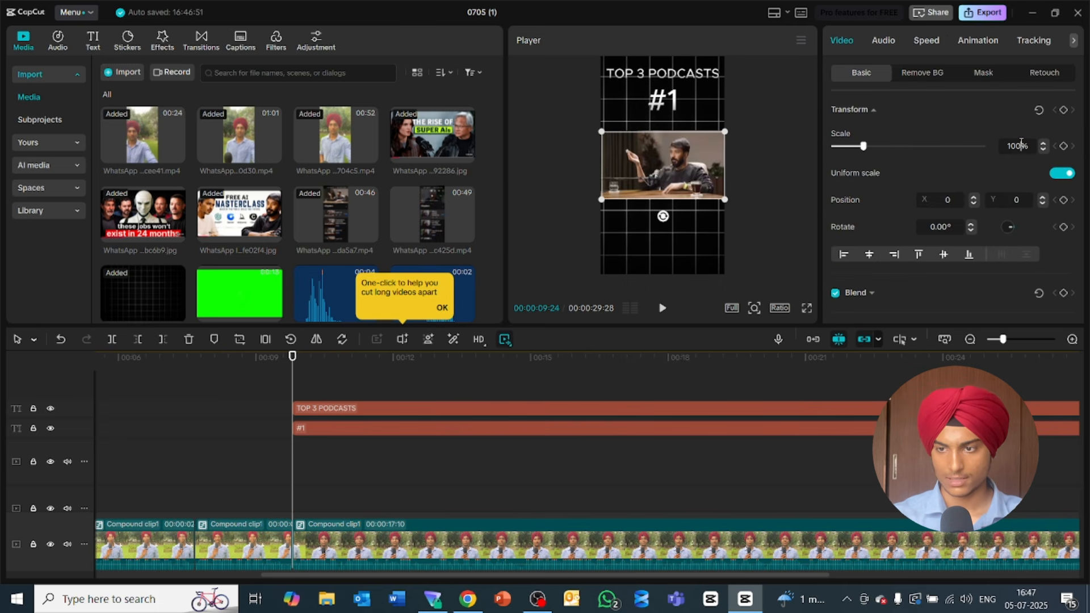
scroll(1021, 143, down, 8)
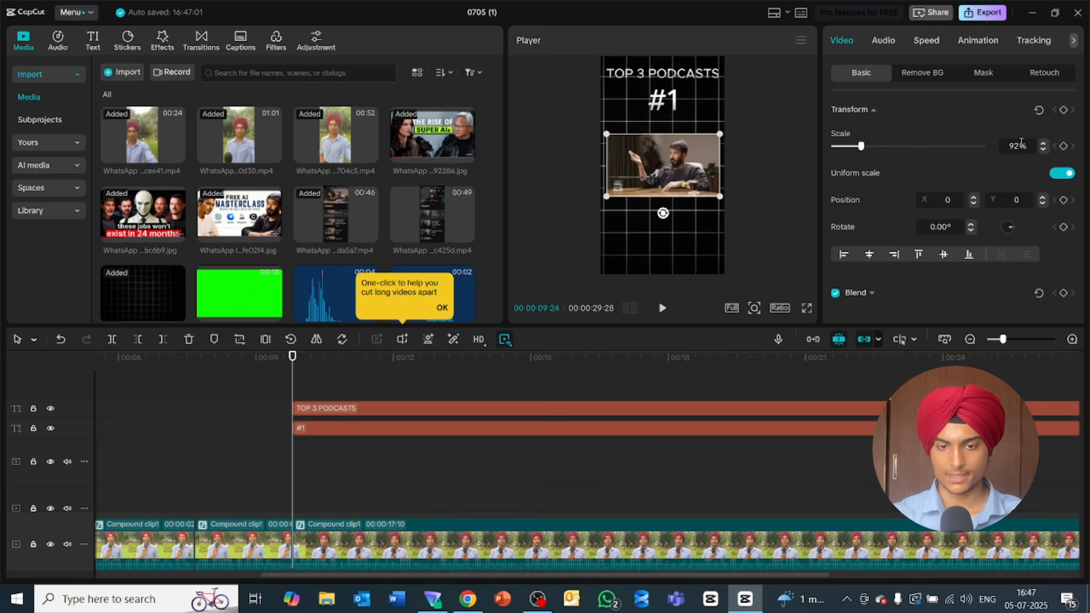
Step: Scale the cropped podcast recording down to 90% and play the section from 00:00:15:25
scroll(1020, 143, down, 2)
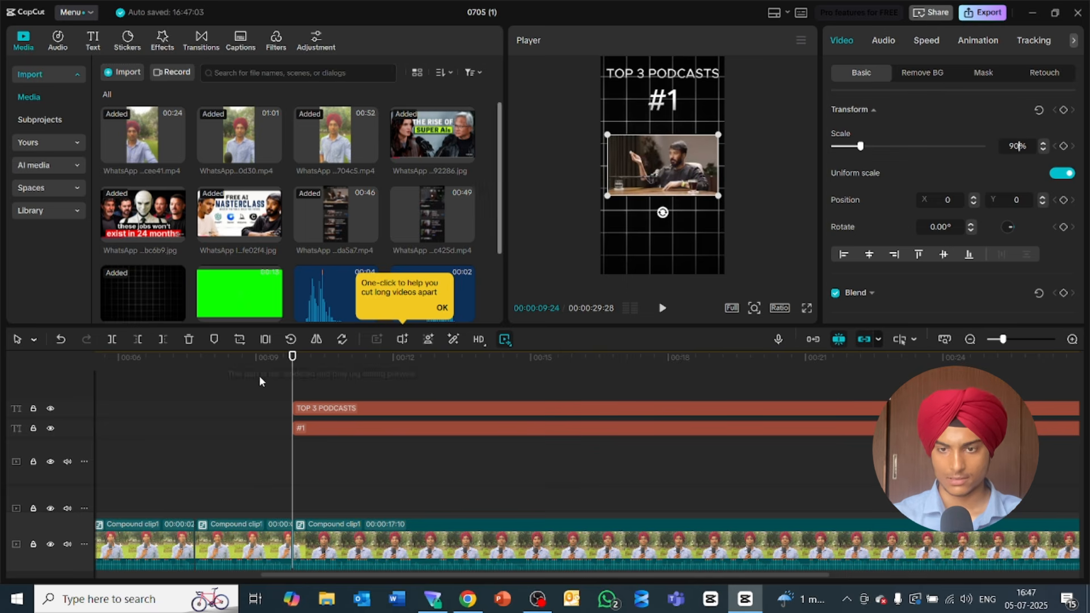
drag(292, 356, 568, 416)
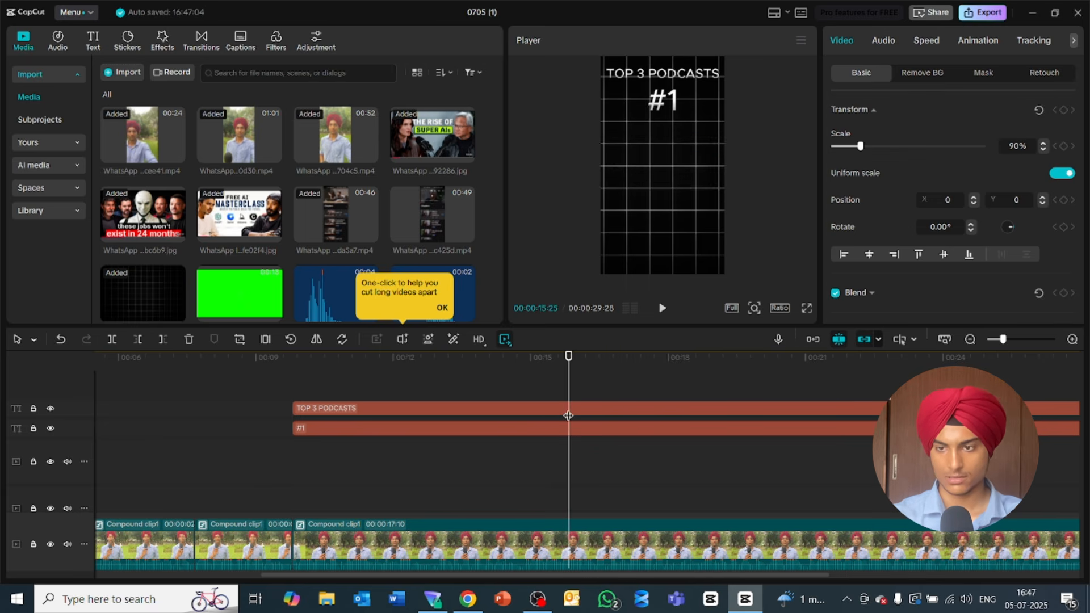
key(space)
key(space)
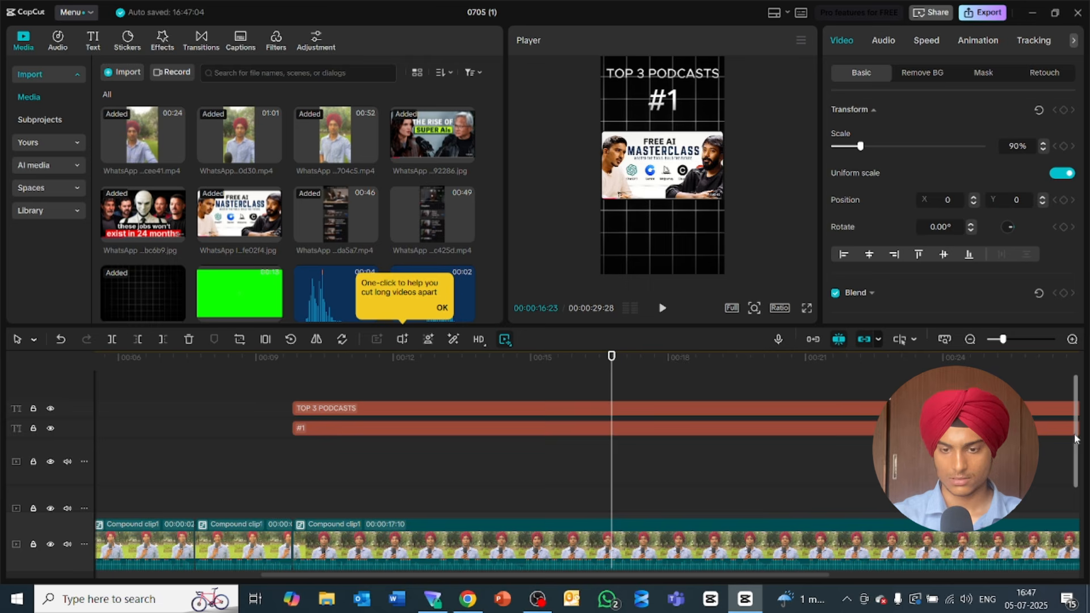
Step: Scale the FREE AI MASTERCLASS image on the overlay track down to 90%
drag(1074, 438, 1081, 492)
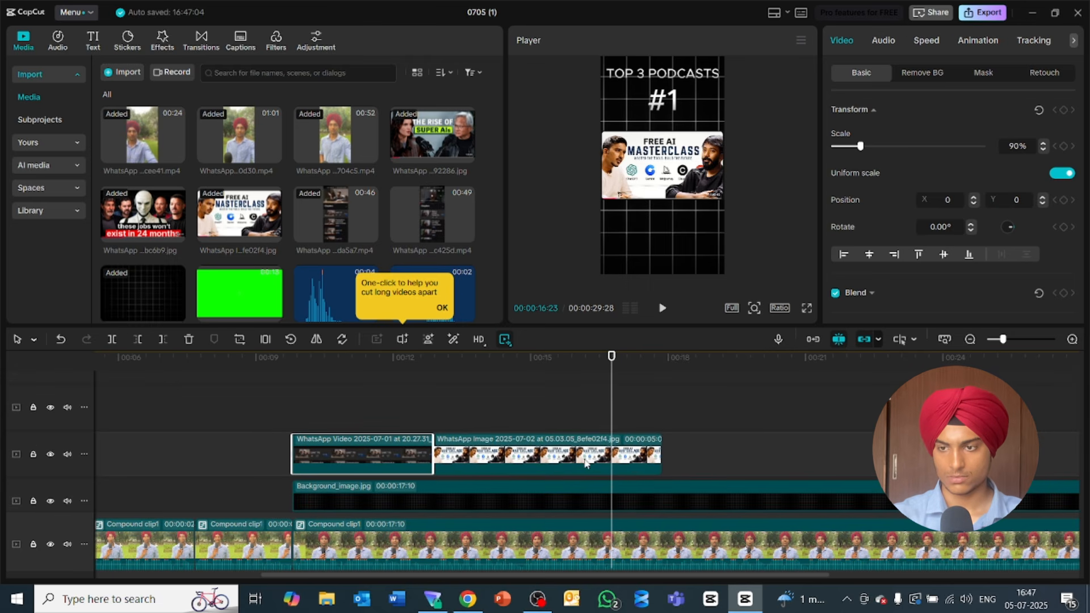
click(633, 457)
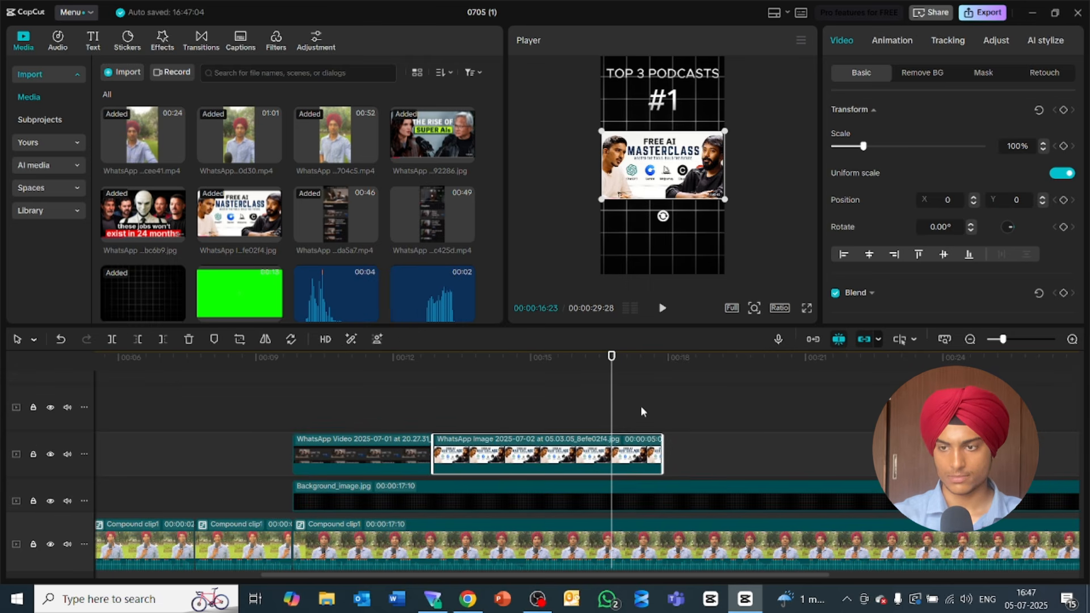
click(1022, 145)
key(BackSpace)
key(BackSpace)
key(BackSpace)
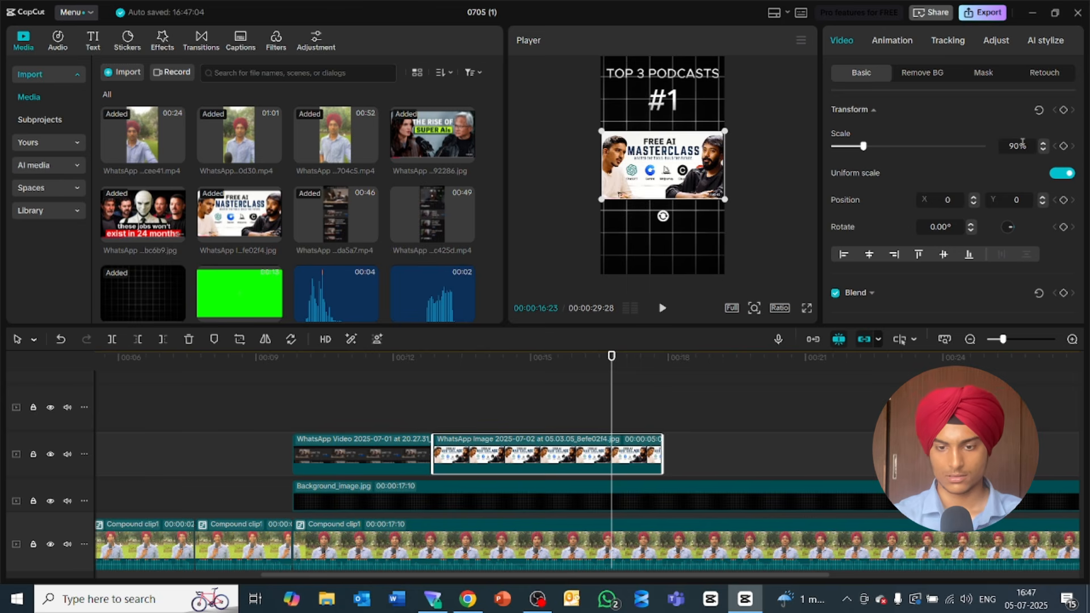
key(Return)
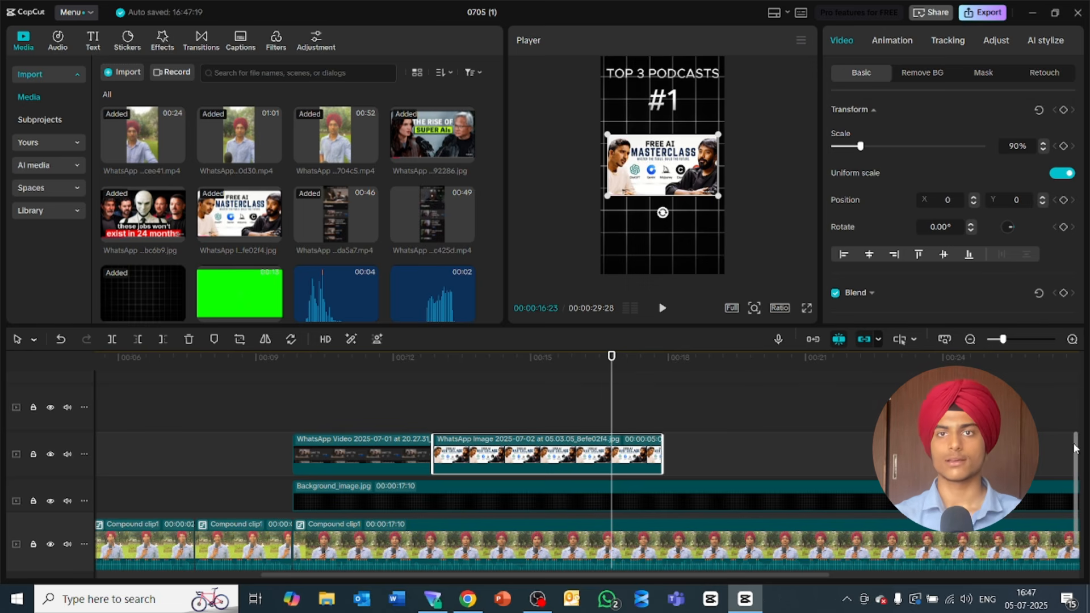
Step: Set the scale of the 00:00:04:00 podcast recording in the last part of the list section to 90%
mouse_move(1074, 446)
mouse_down()
mouse_move(1072, 404)
mouse_move(1074, 429)
mouse_up()
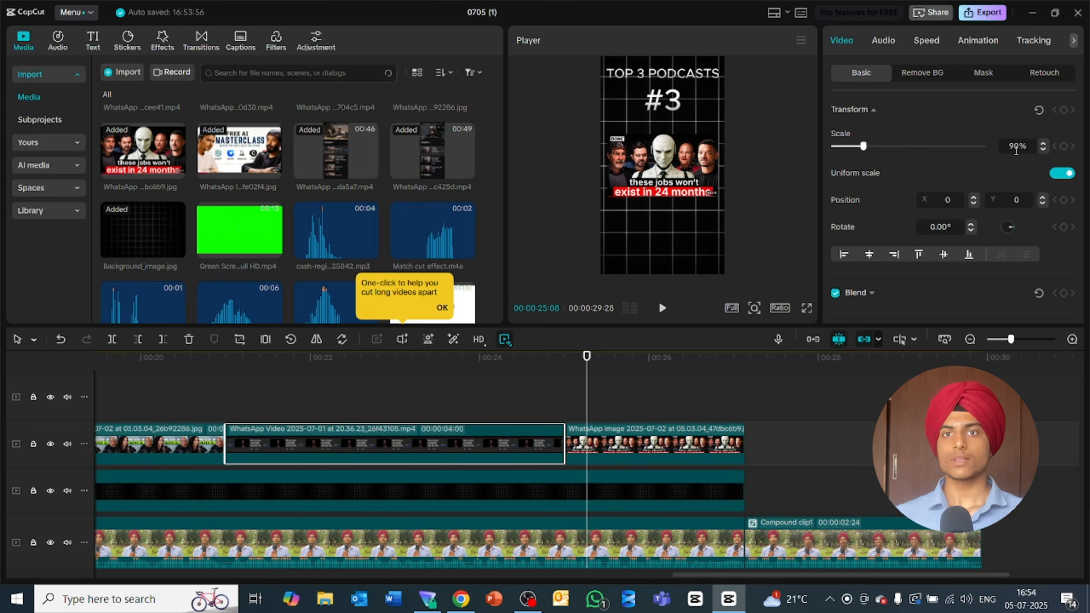
key(Return)
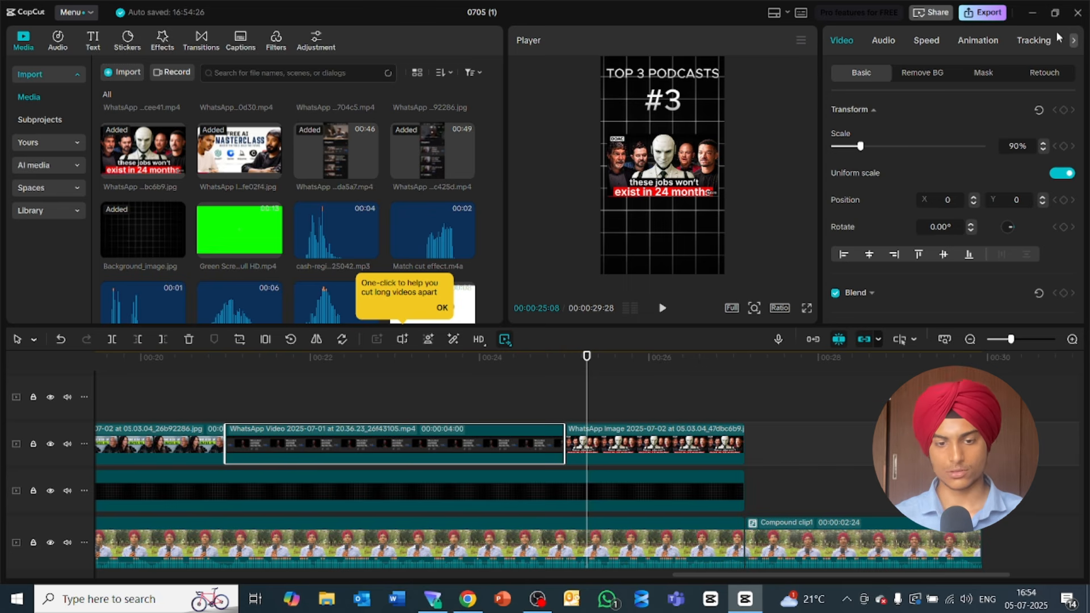
Step: Find the Paper Ball transition and add it after the FREE AI MASTERCLASS image and between the following podcast image and the 00:00:04:00 recording
drag(587, 356, 229, 453)
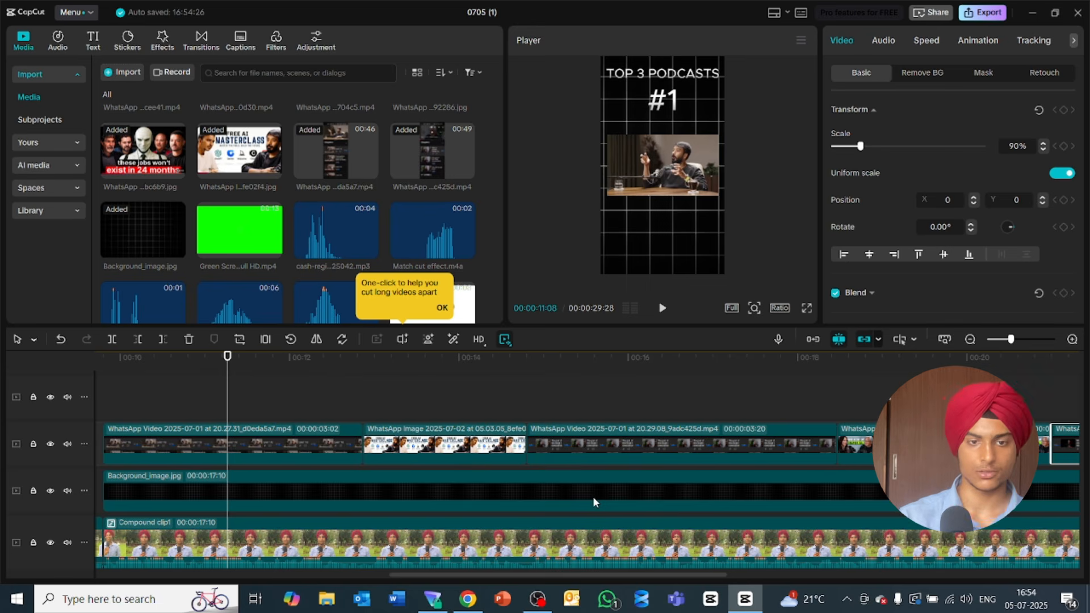
click(200, 43)
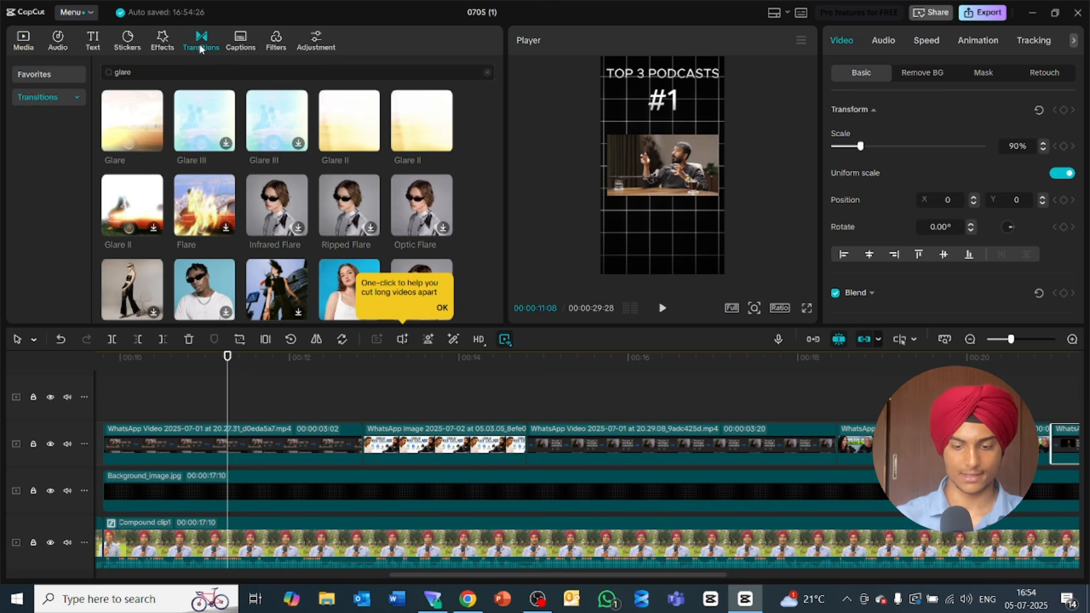
click(207, 73)
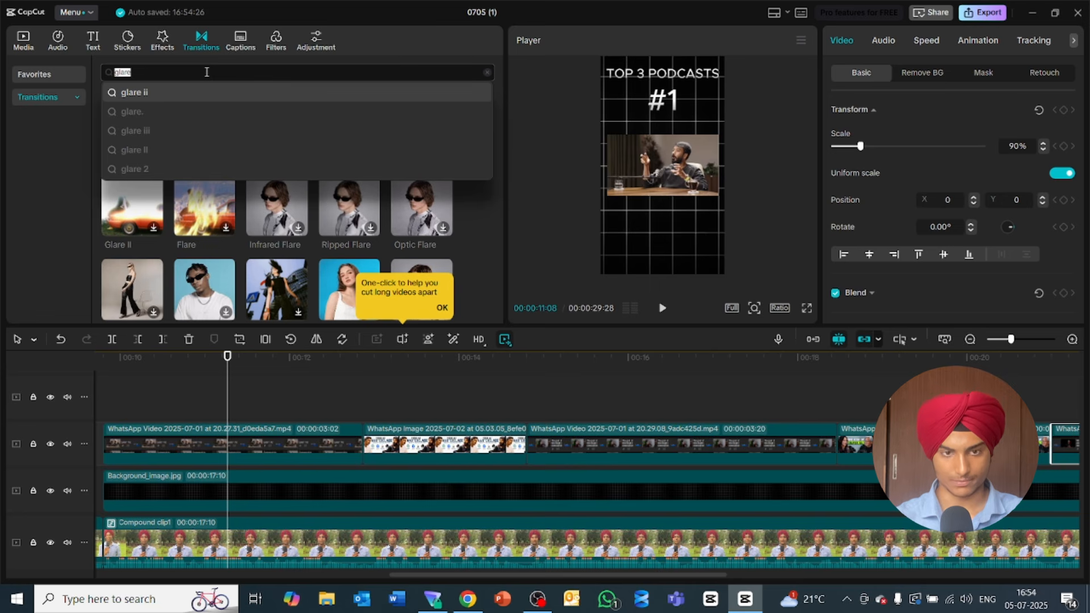
text(paper)
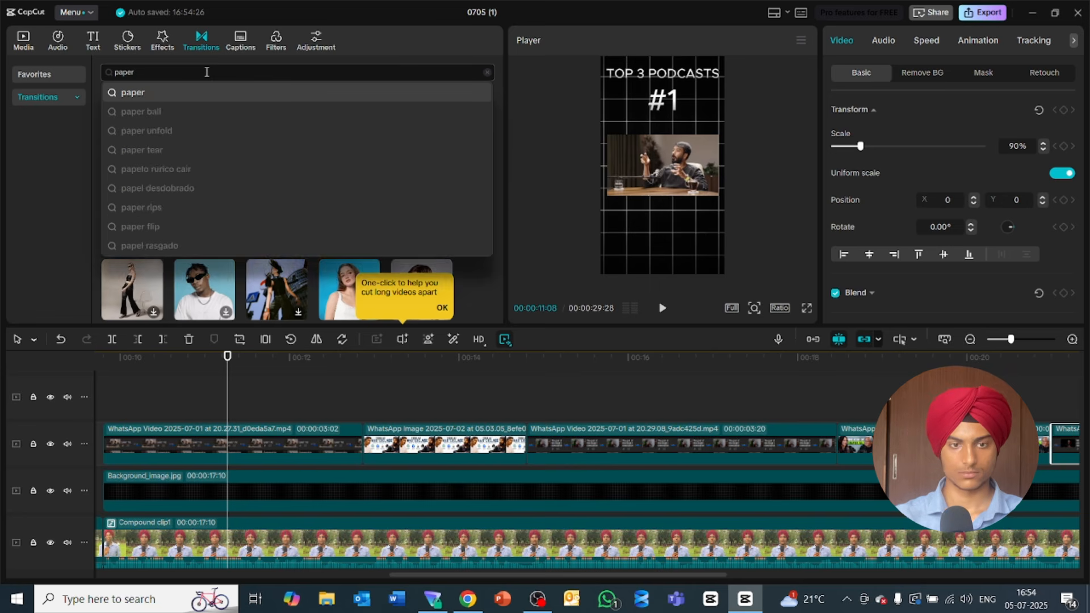
text( ball)
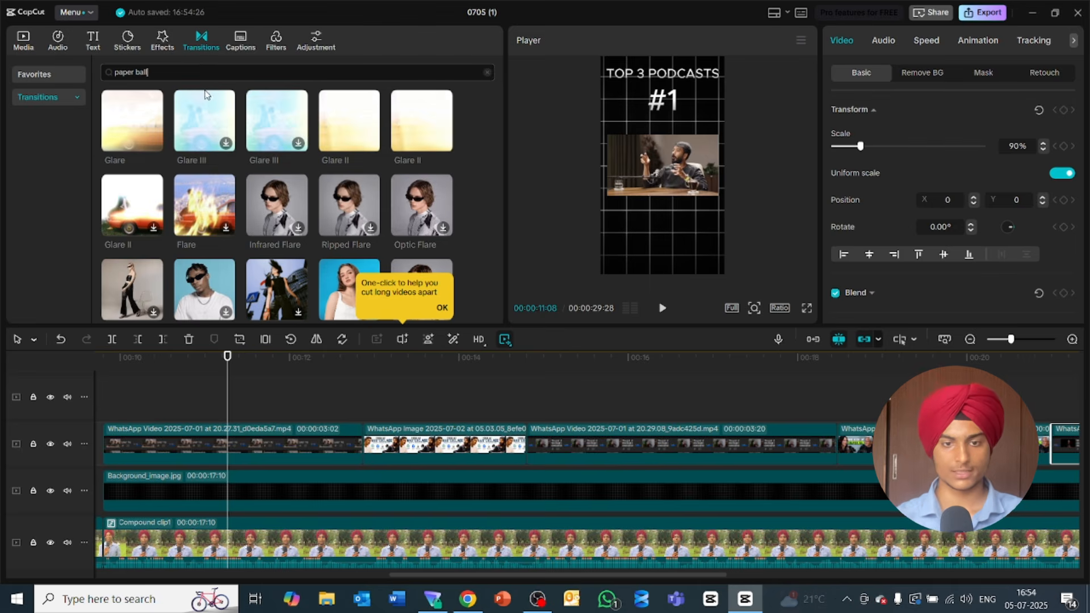
key(Return)
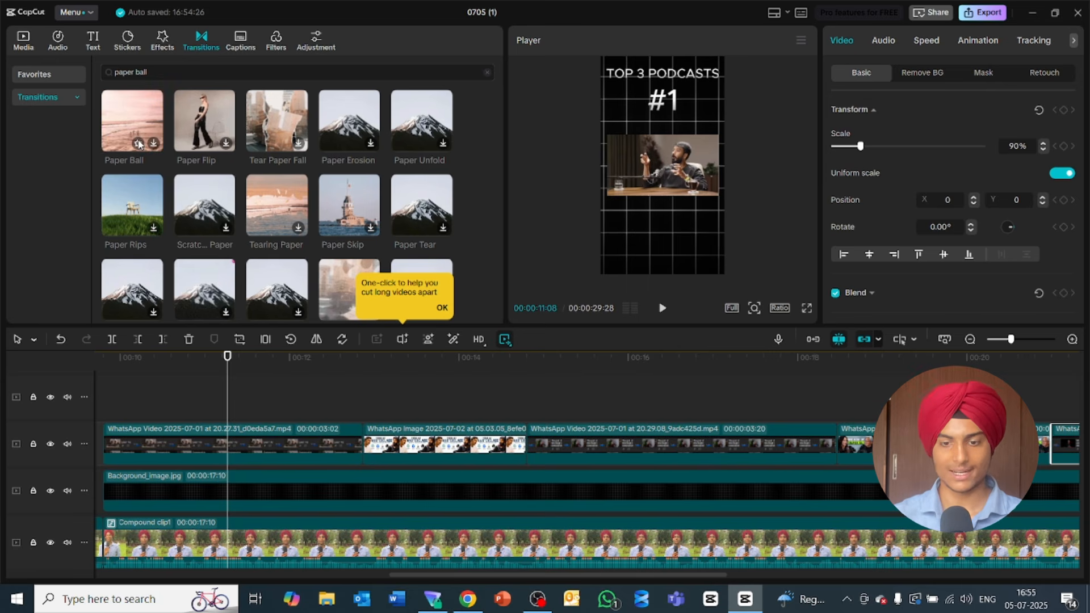
drag(134, 115, 502, 446)
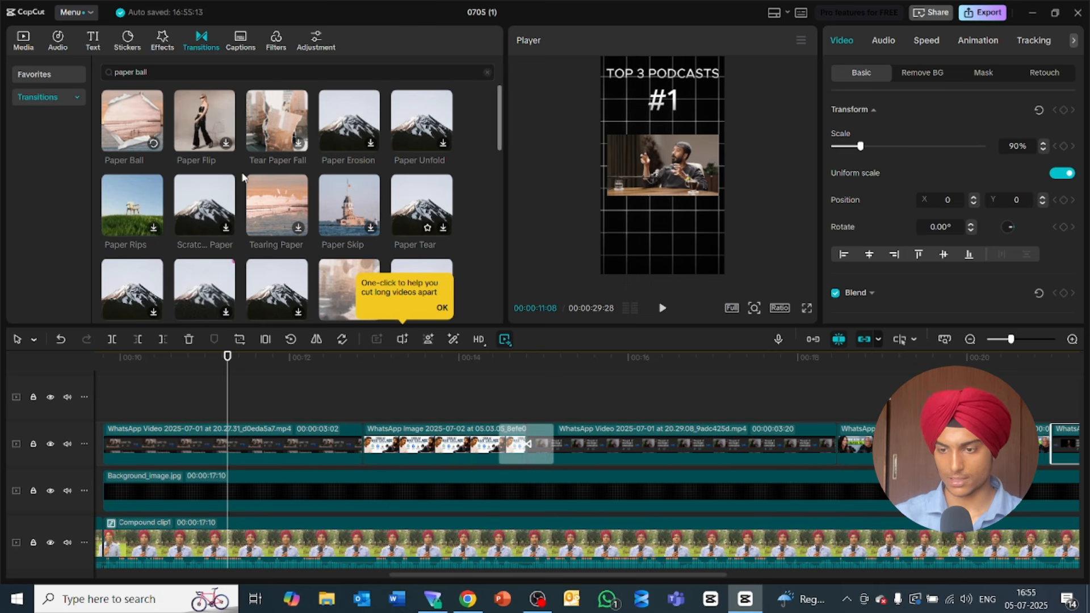
drag(132, 121, 1015, 448)
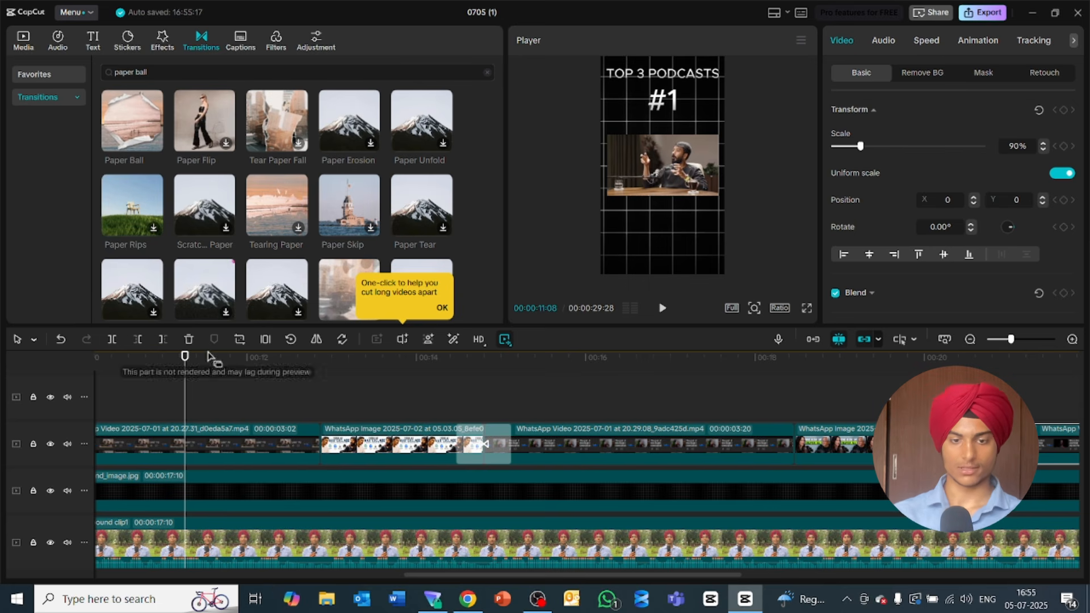
Step: Play the whole video from the start to review the edit, and return the playhead to 00:00:07:20
drag(185, 356, 3, 394)
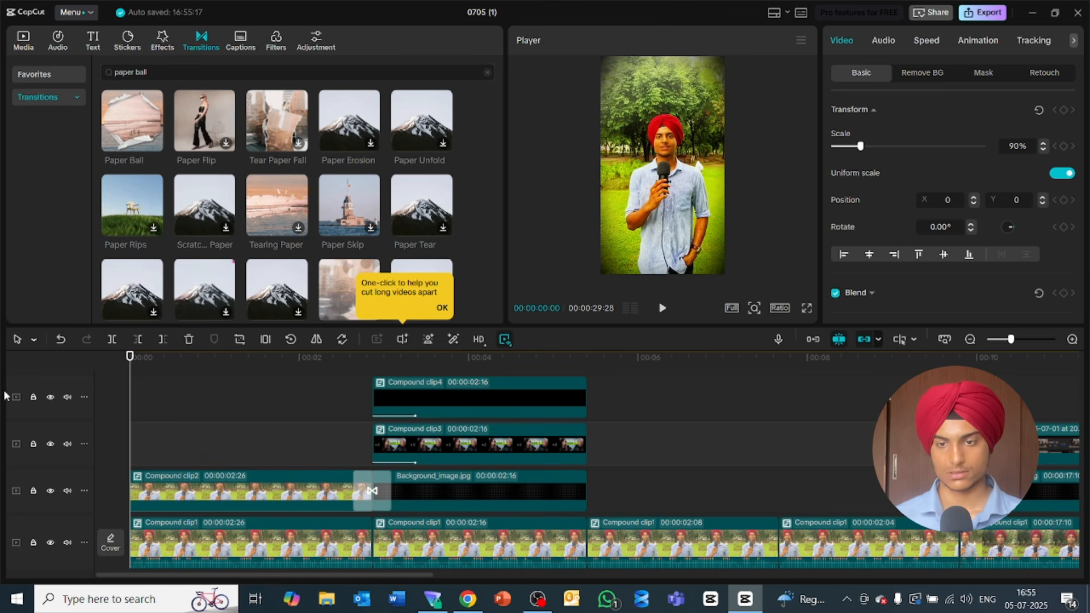
key(space)
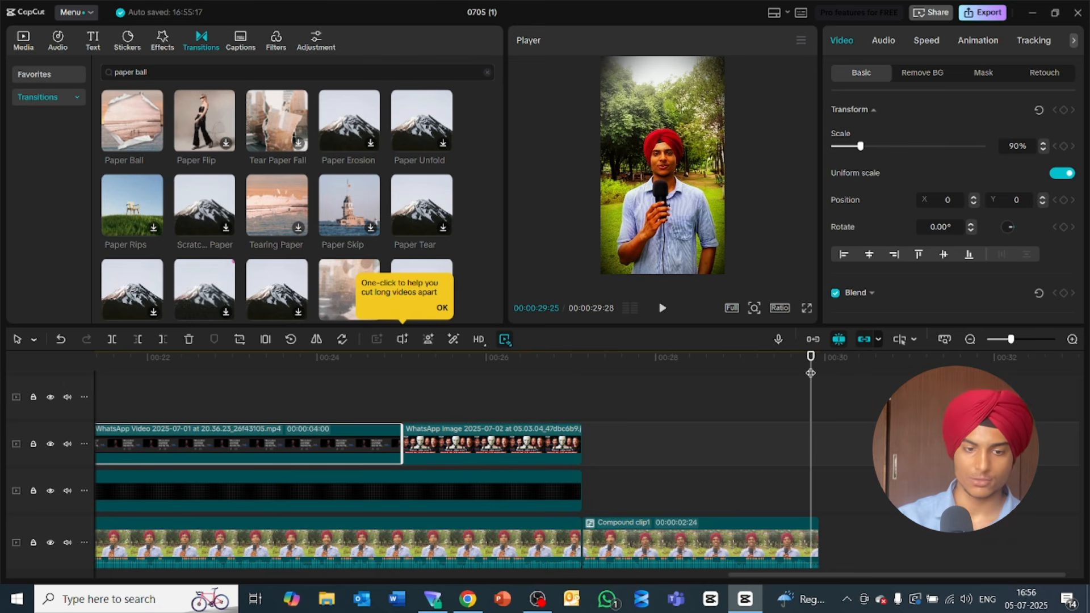
drag(811, 373, 778, 393)
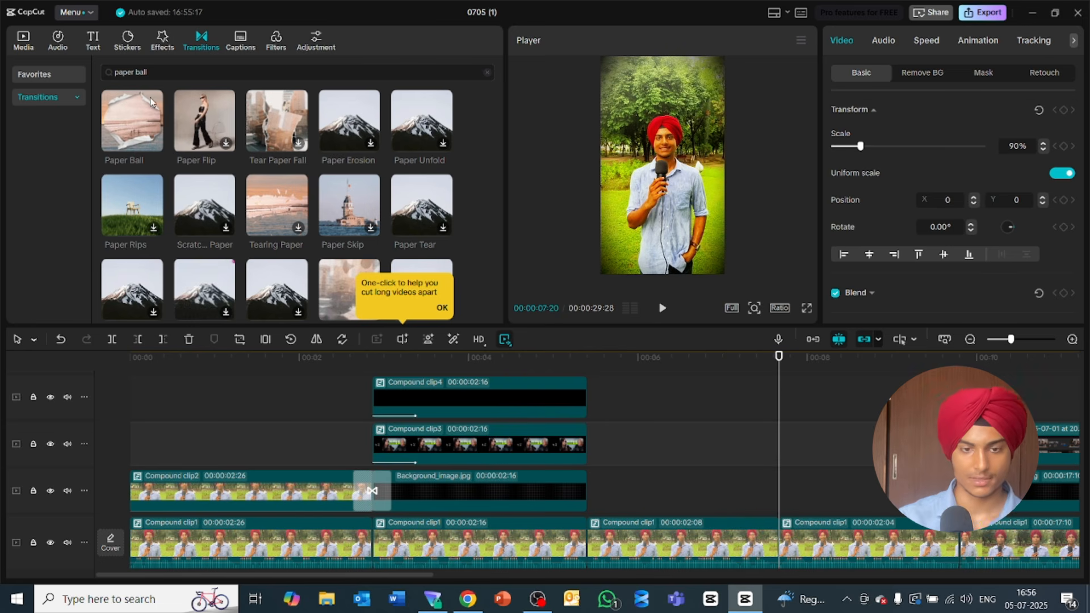
Step: Add the green screen Instagram call-to-action video directly after Compound clip4 on the same track and play it from 00:00:07:20 to 00:00:13:13
click(20, 39)
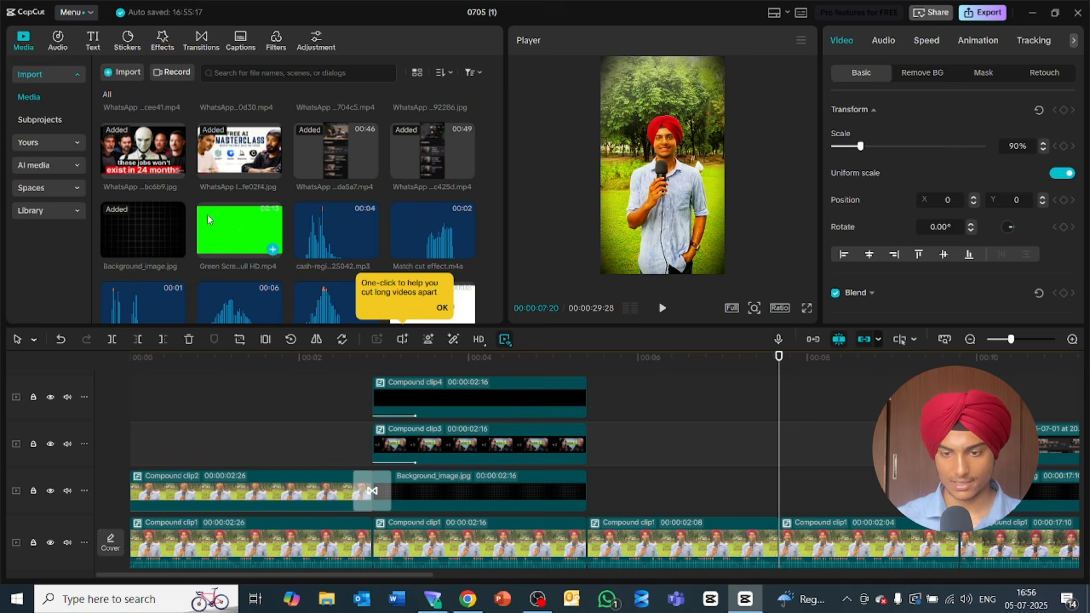
drag(224, 228, 588, 406)
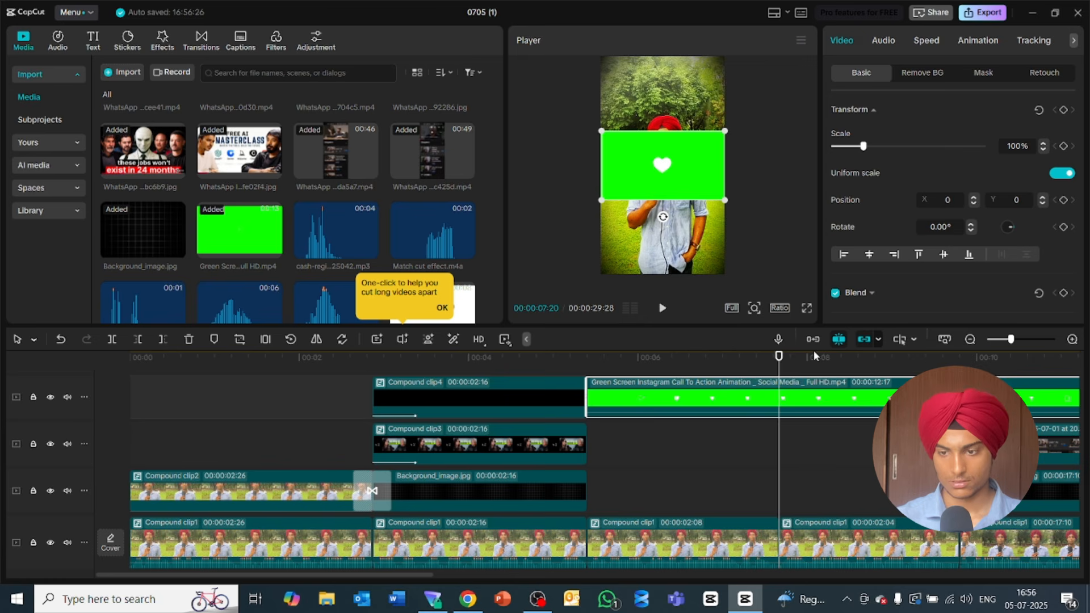
key(space)
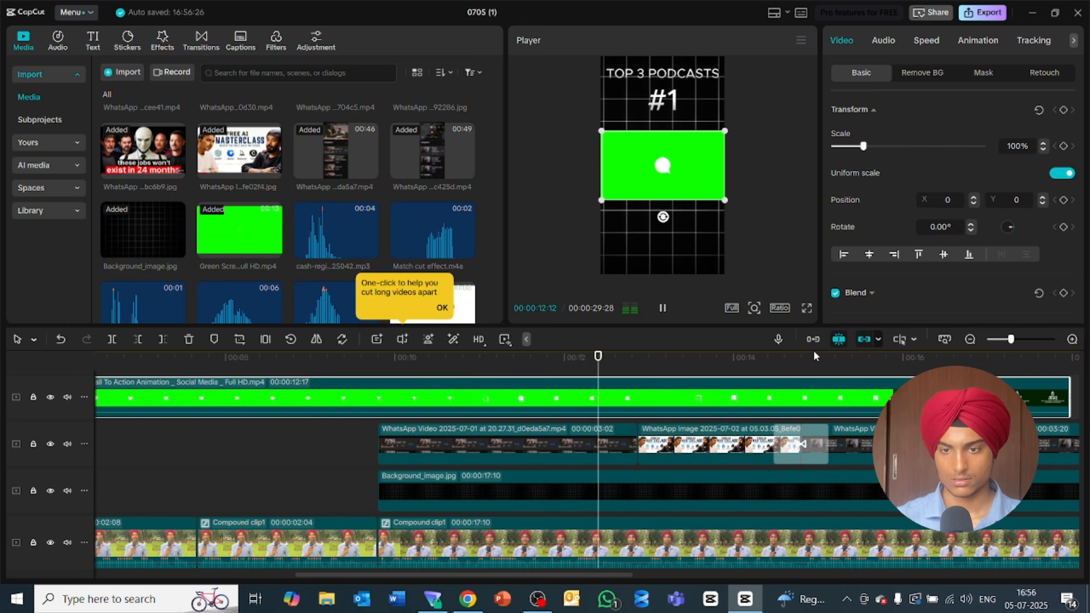
key(space)
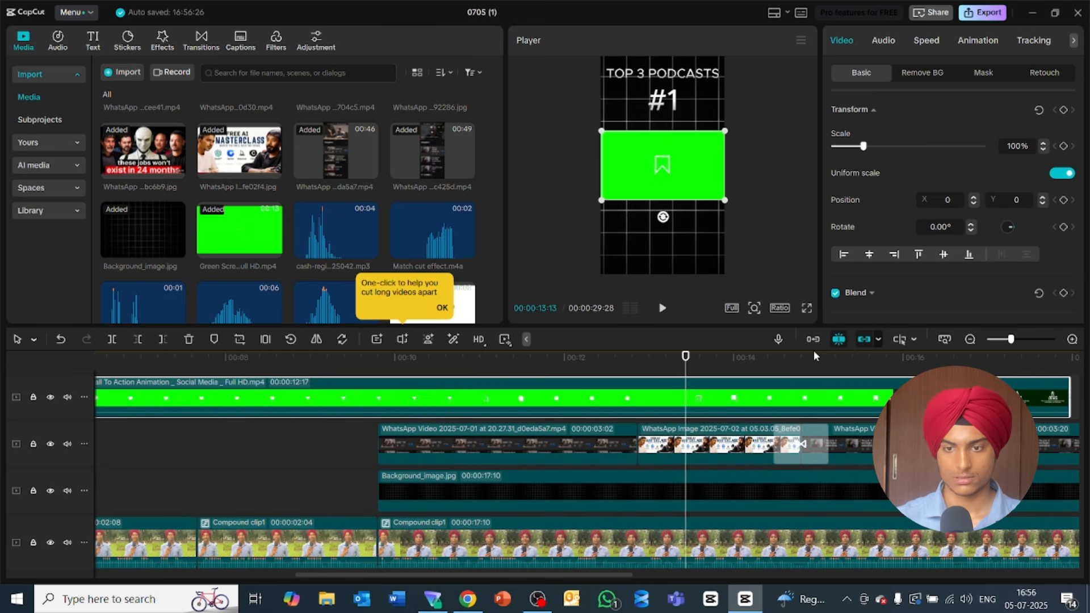
Step: Split the green screen clip at 00:00:13:01, just before the bookmark icon animates in, and delete the part before the cut
key(Left)
key(Left)
key(Left)
key(Left)
key(Left)
key(Left)
key(Left)
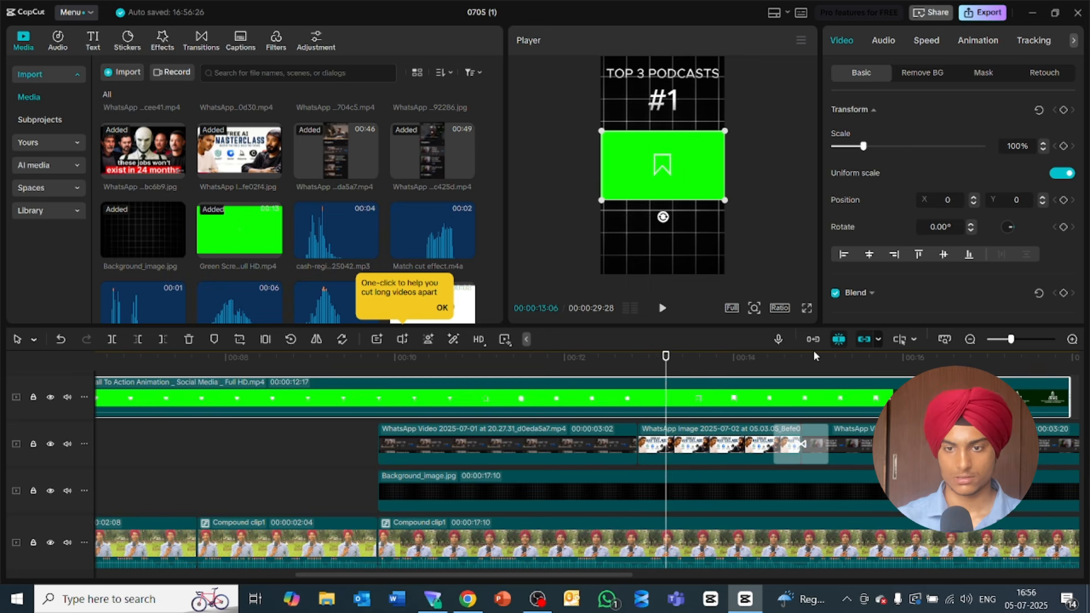
key(Left)
key(Left)
key(Left)
key(Left)
key(Left)
key(Left)
key(Left)
key(Right)
key(Right)
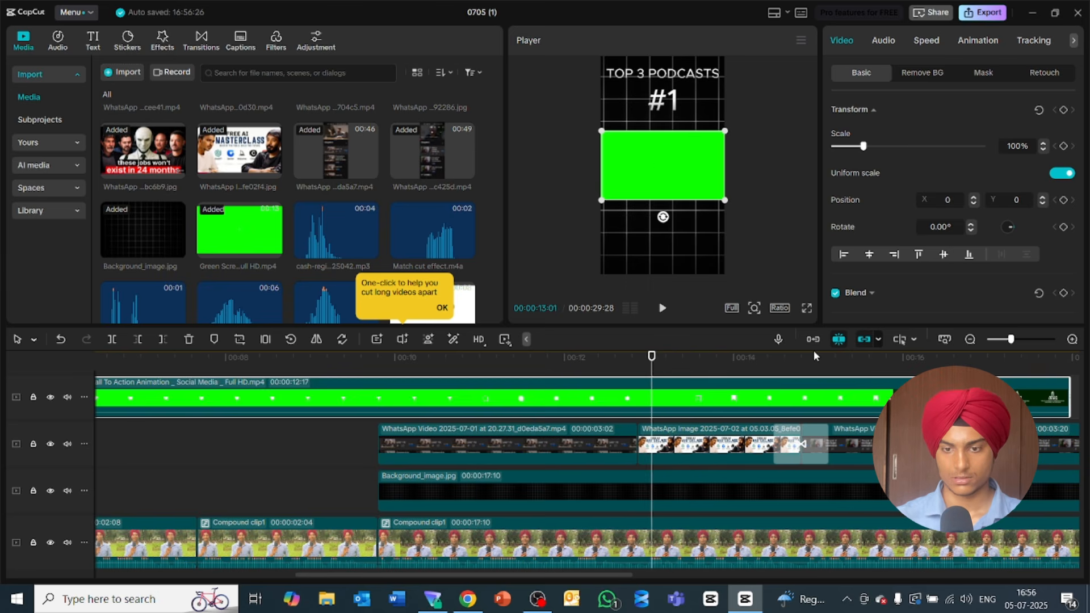
key(Right)
key(Right)
key(Left)
key(Left)
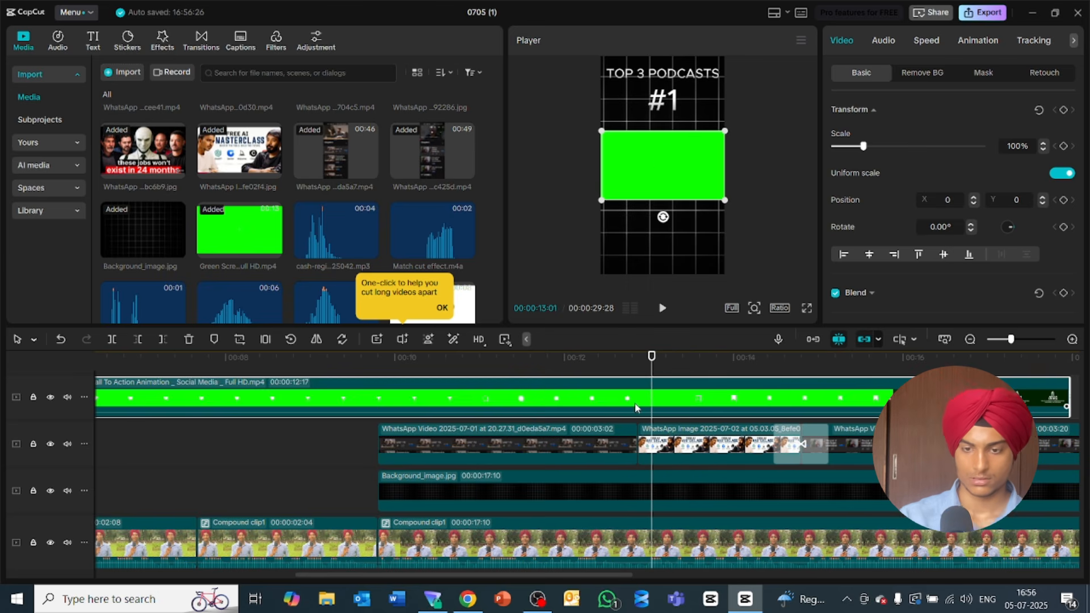
key(ctrl+b)
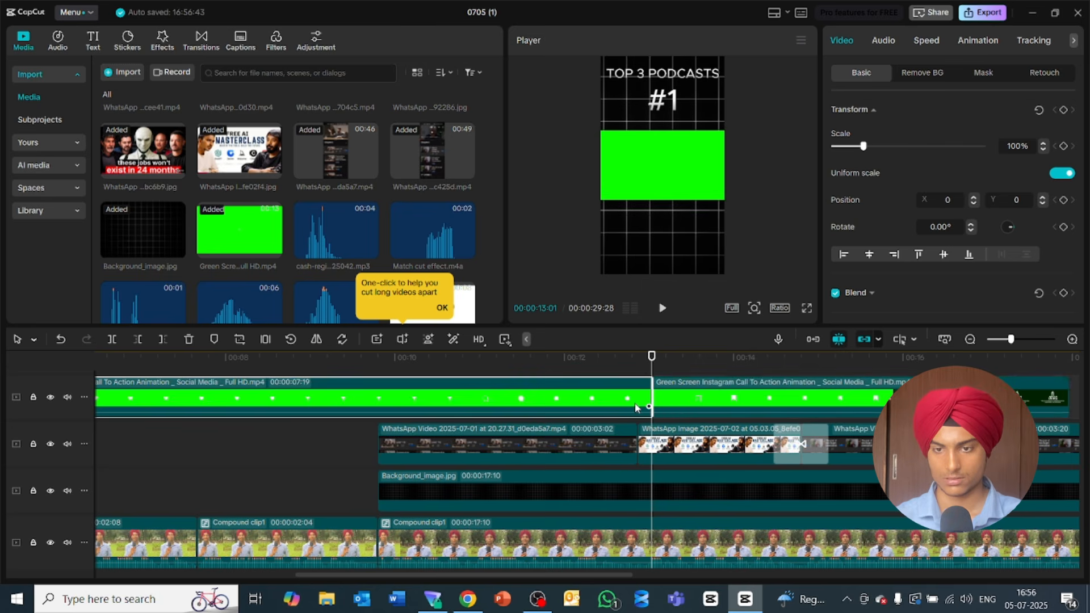
key(Delete)
Step: Split the green screen clip at 00:00:14:15, after the bookmark icon fills, and delete the part after the cut
key(space)
key(space)
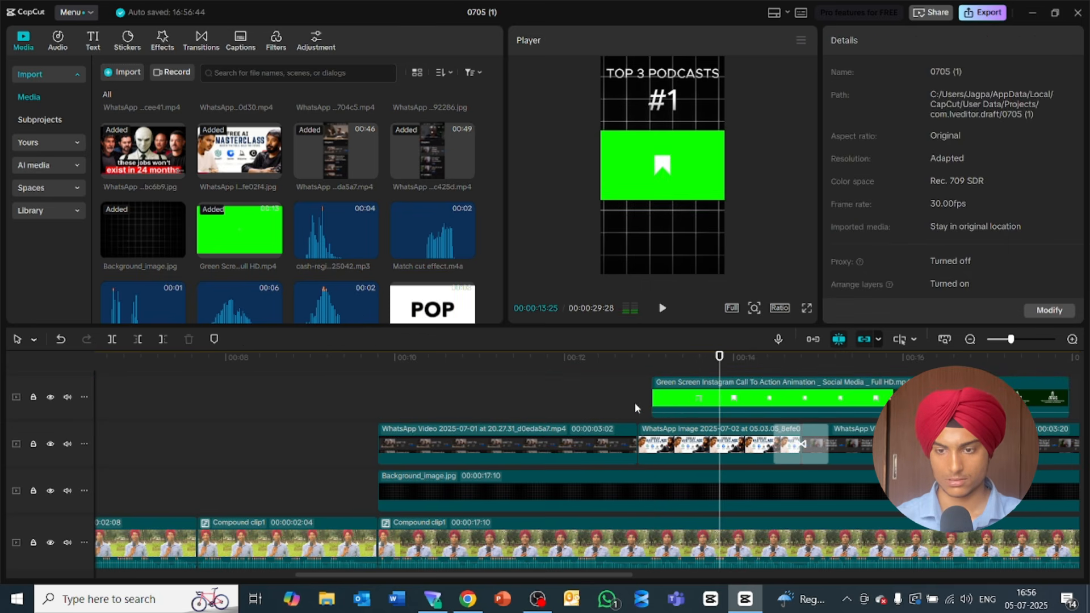
key(Right)
key(Right)
key(Right)
key(Right)
key(Right)
key(Right)
key(Right)
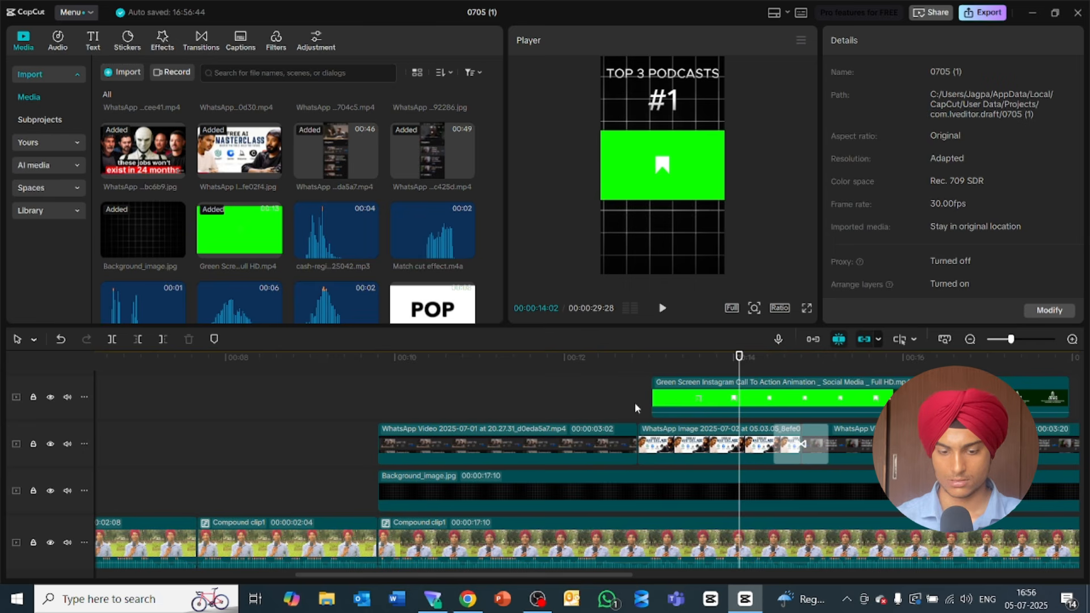
key(space)
key(space)
key(space)
key(space)
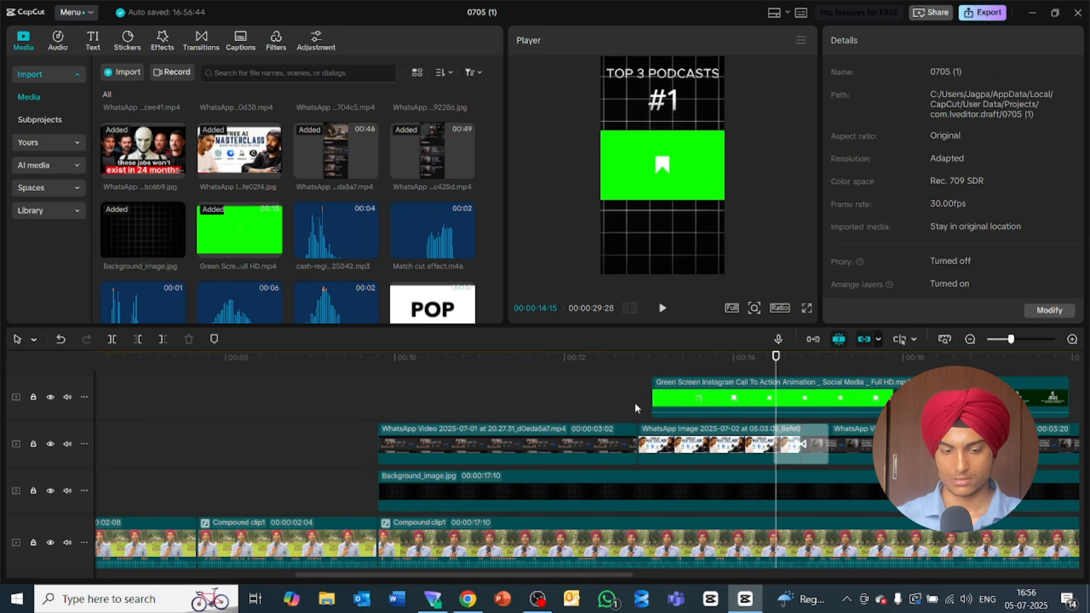
key(ctrl+b)
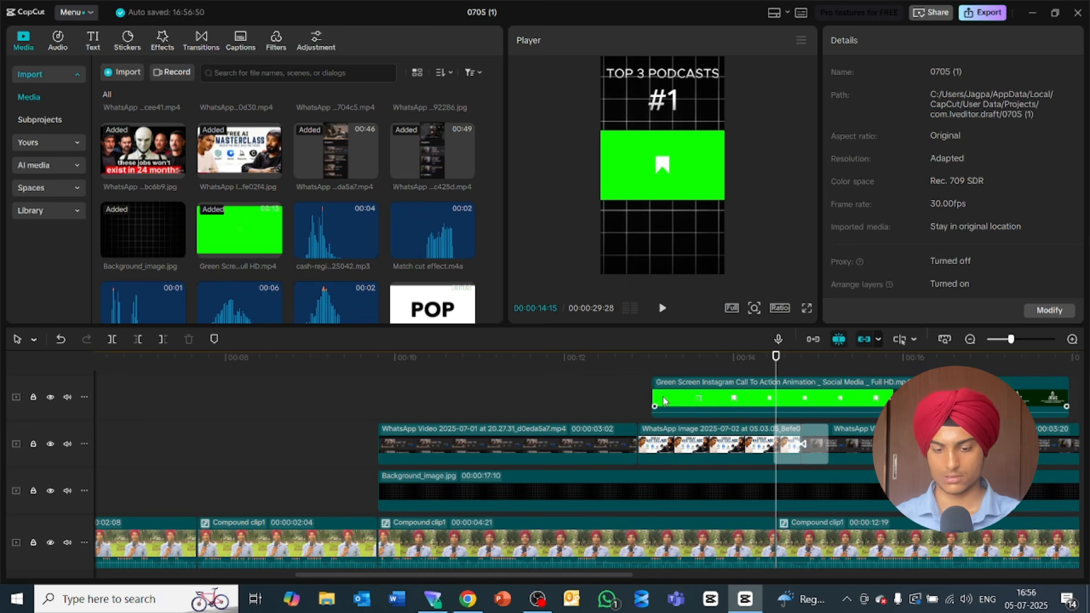
key(ctrl+z)
click(839, 400)
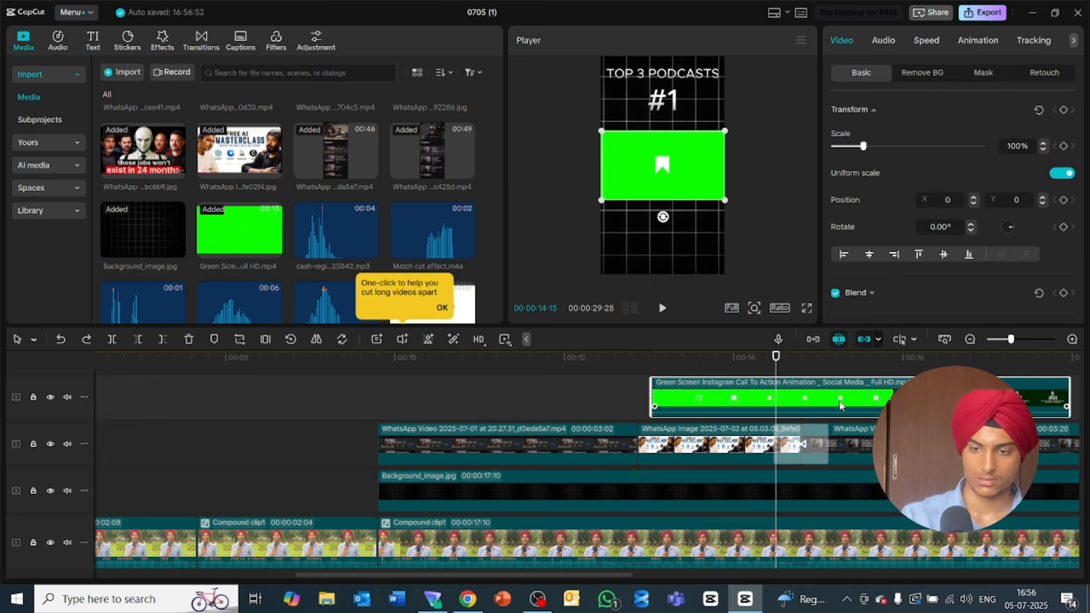
key(ctrl+b)
key(Delete)
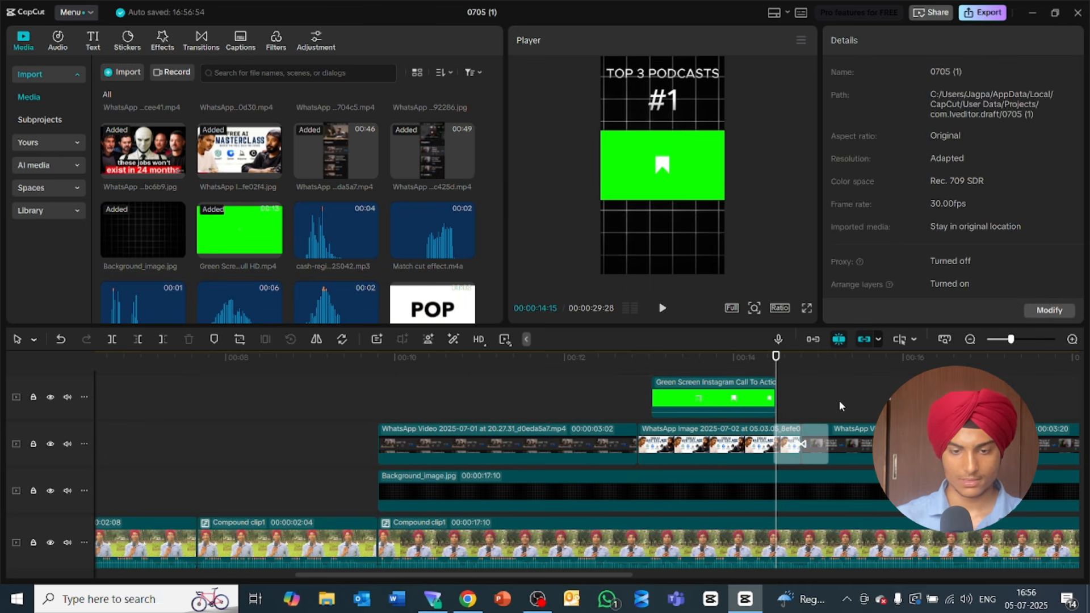
Step: Move the trimmed green screen clip directly above the main track at the start of the 00:00:02:04 segment and place the playhead at 00:00:07:15
drag(708, 381, 258, 491)
click(183, 359)
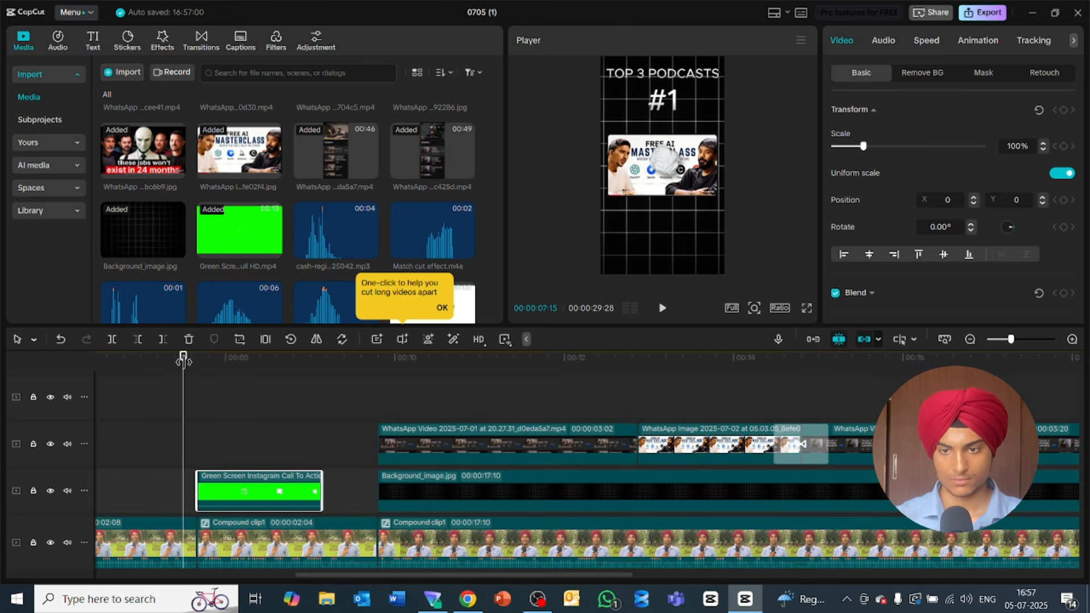
Step: Play the bookmark clip to 00:00:08:20 and key out its green background with Chroma key, sampling the green beside the bookmark icon
key(space)
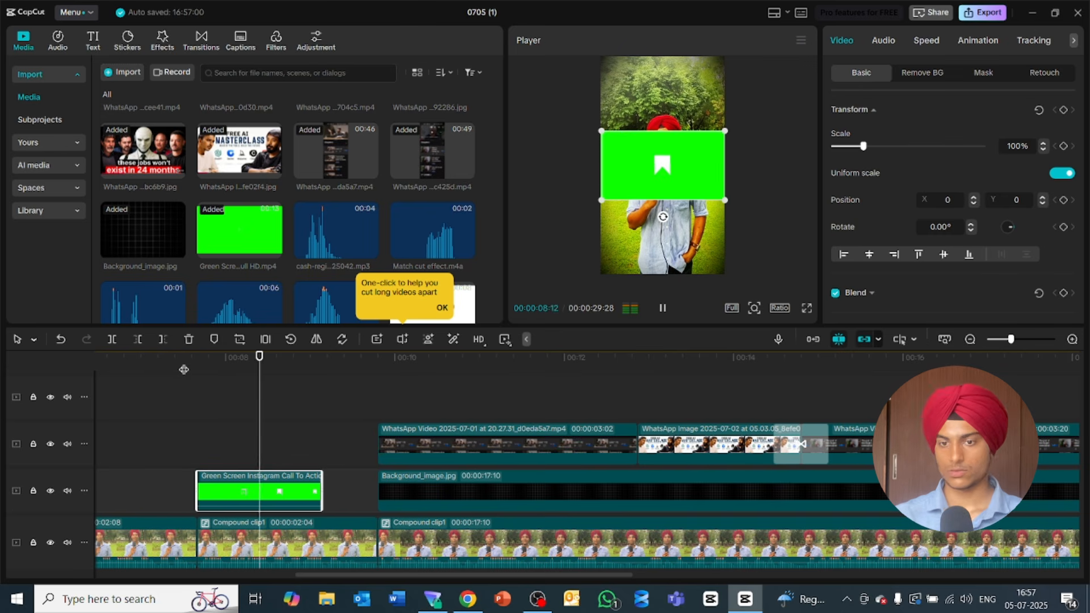
key(space)
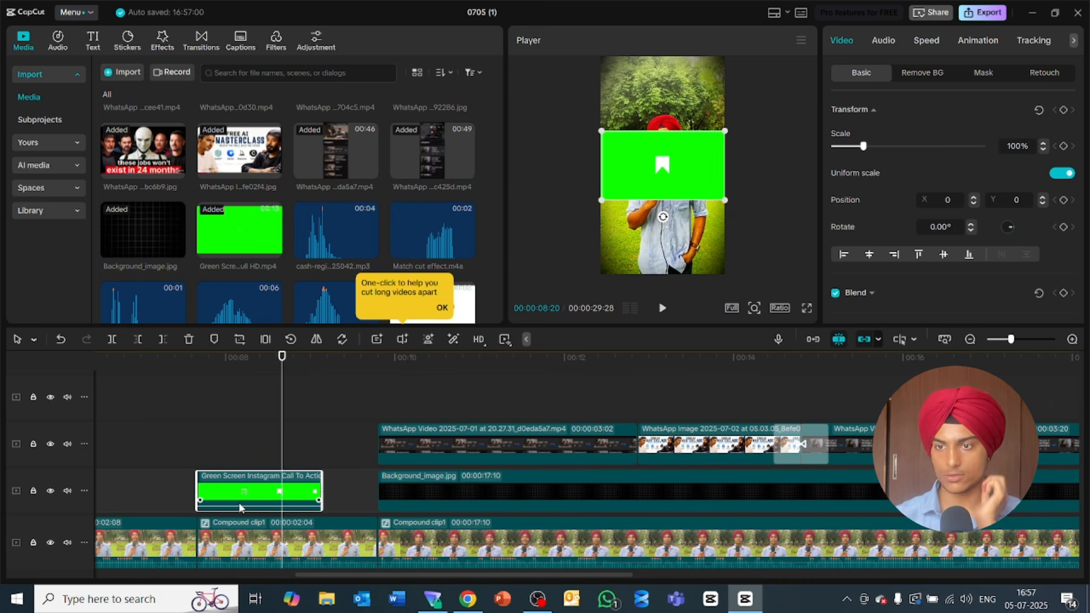
click(920, 76)
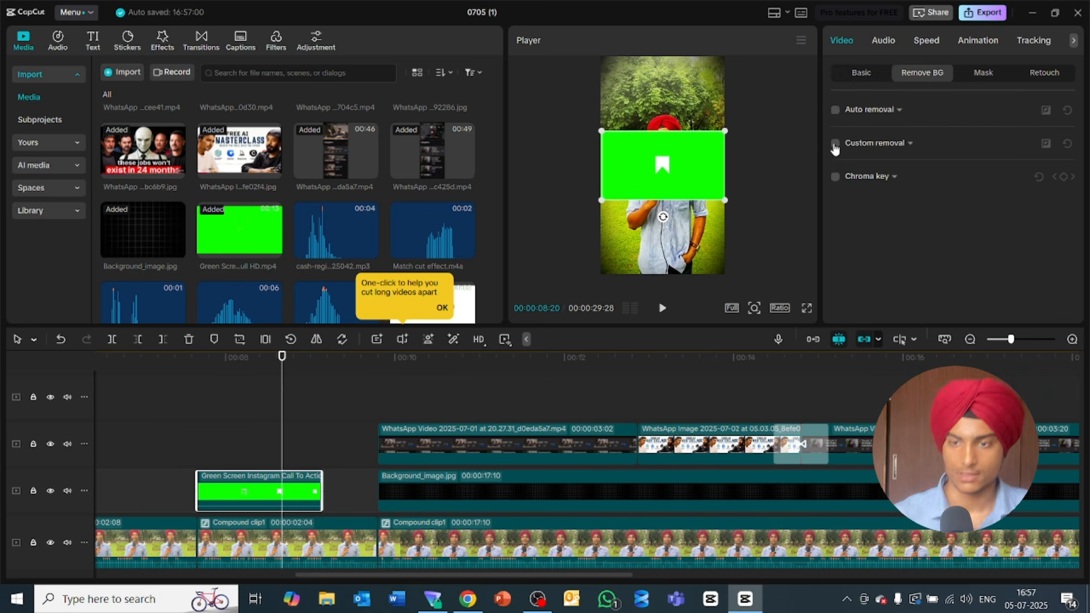
click(835, 177)
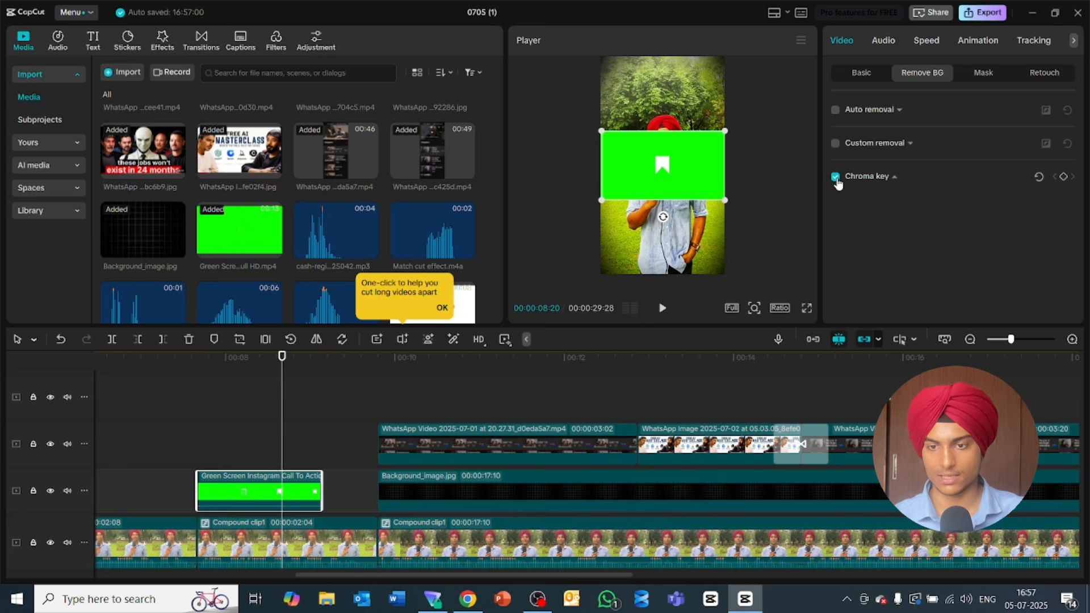
click(700, 180)
click(700, 181)
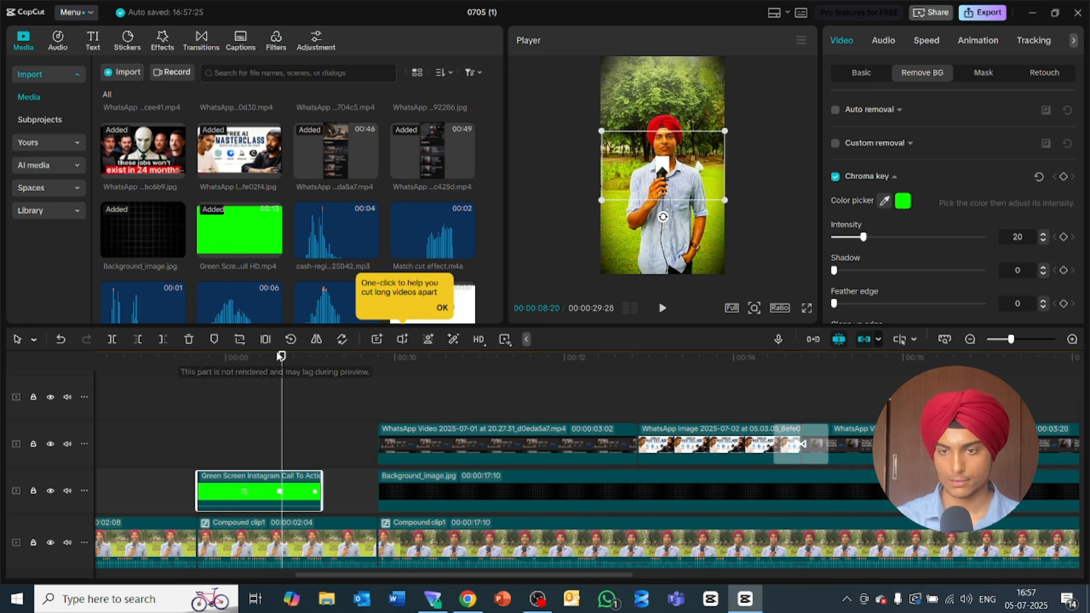
Step: Apply the Fade Out exit animation to the keyed bookmark clip
drag(279, 361, 307, 399)
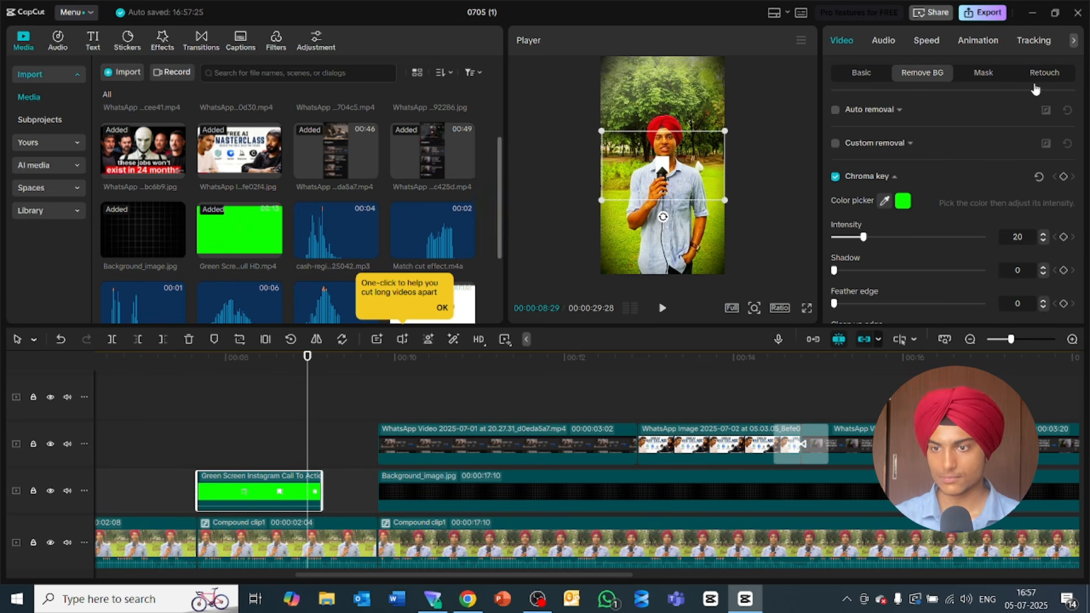
click(967, 41)
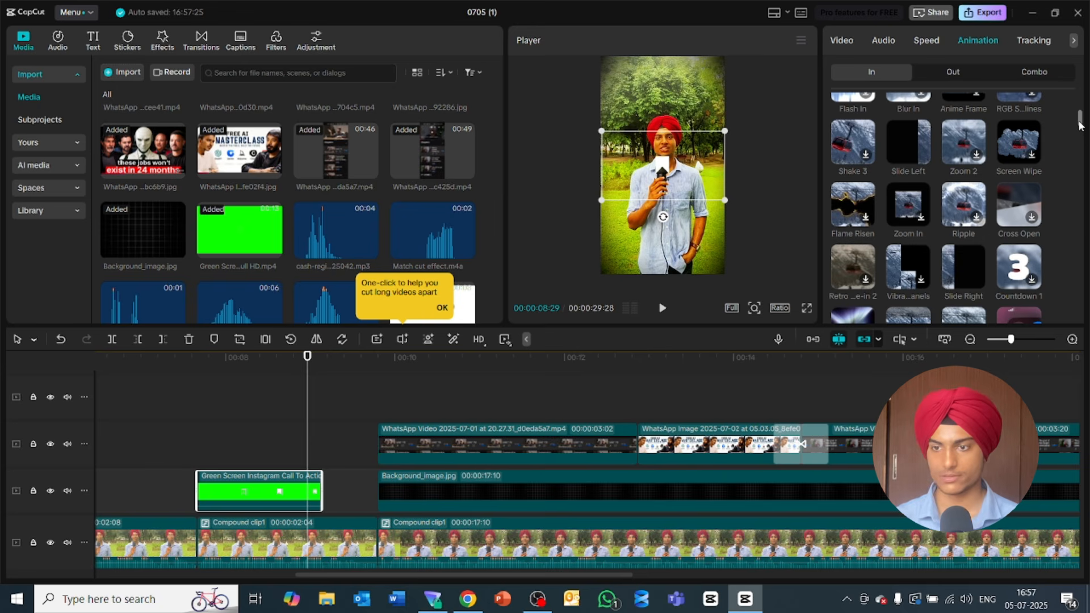
scroll(1078, 107, up, 3)
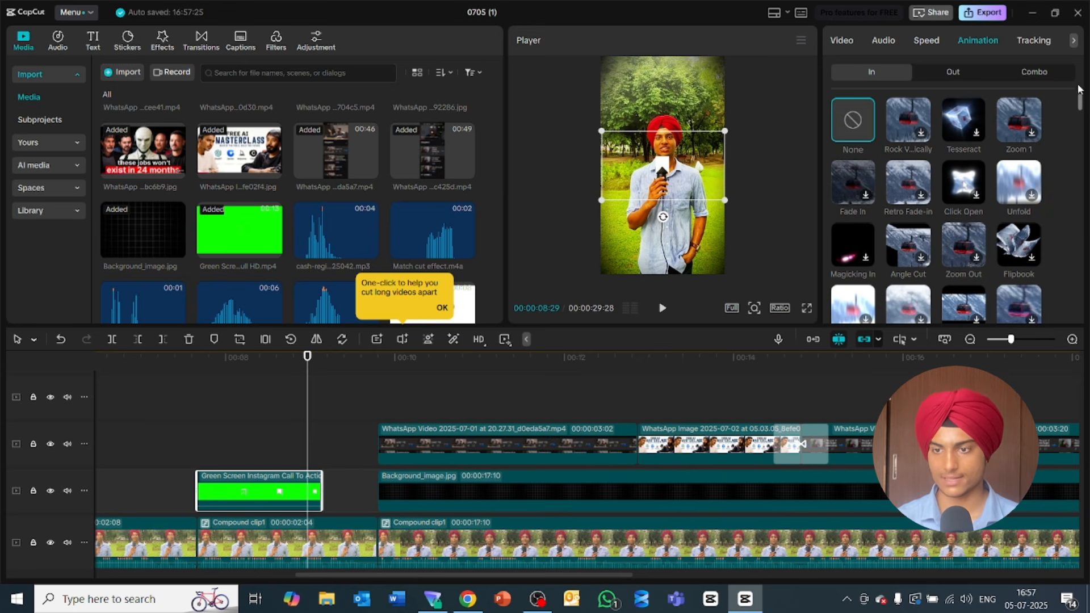
click(963, 74)
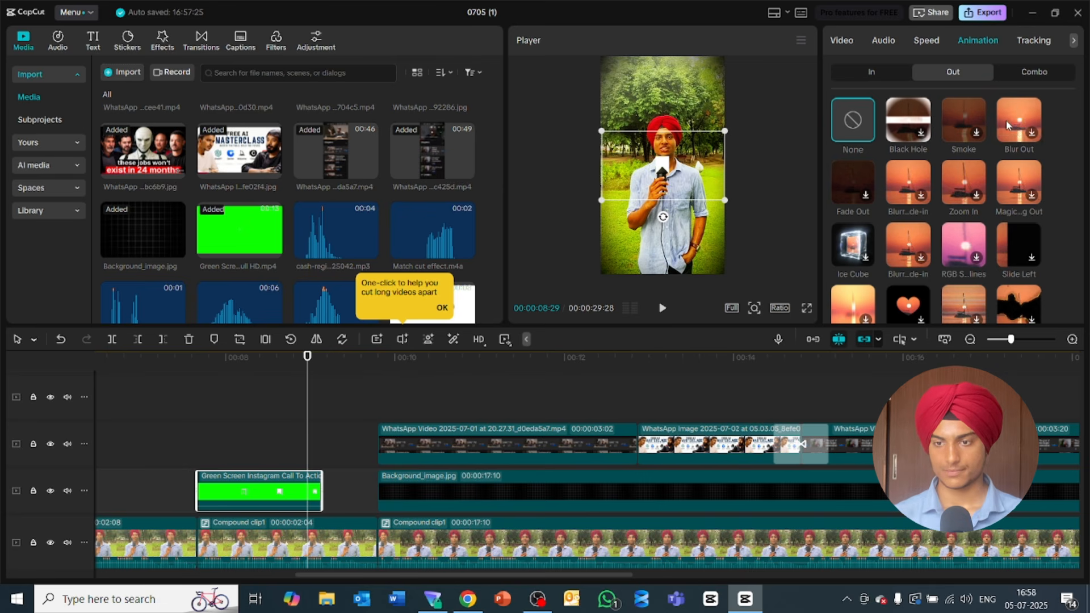
click(855, 184)
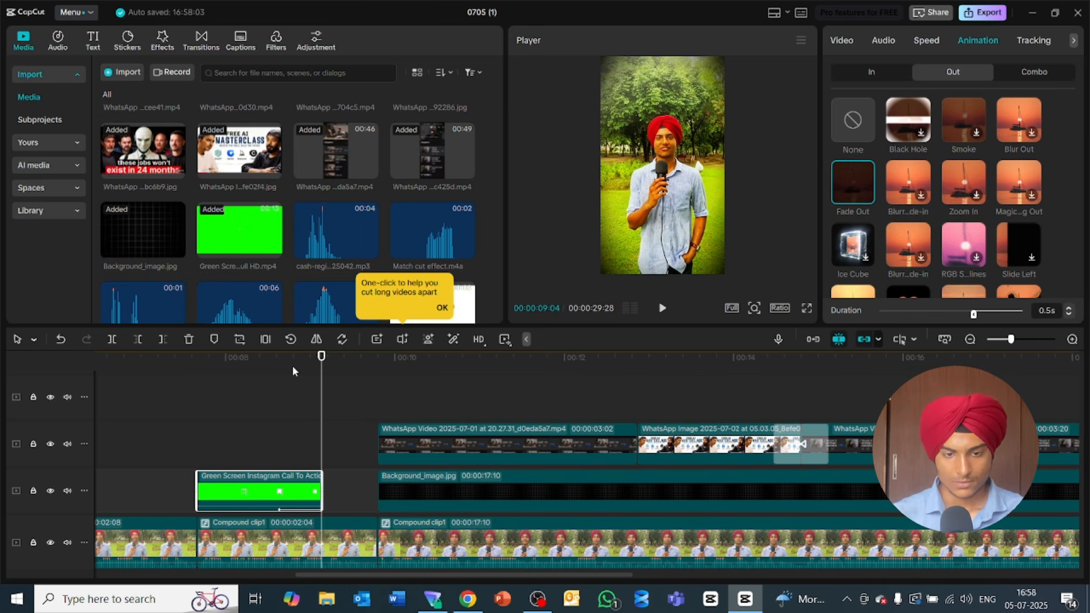
Step: Play the opening of the video from 00:00:00:00 to 00:00:02:17 to review the intro clip
key(Home)
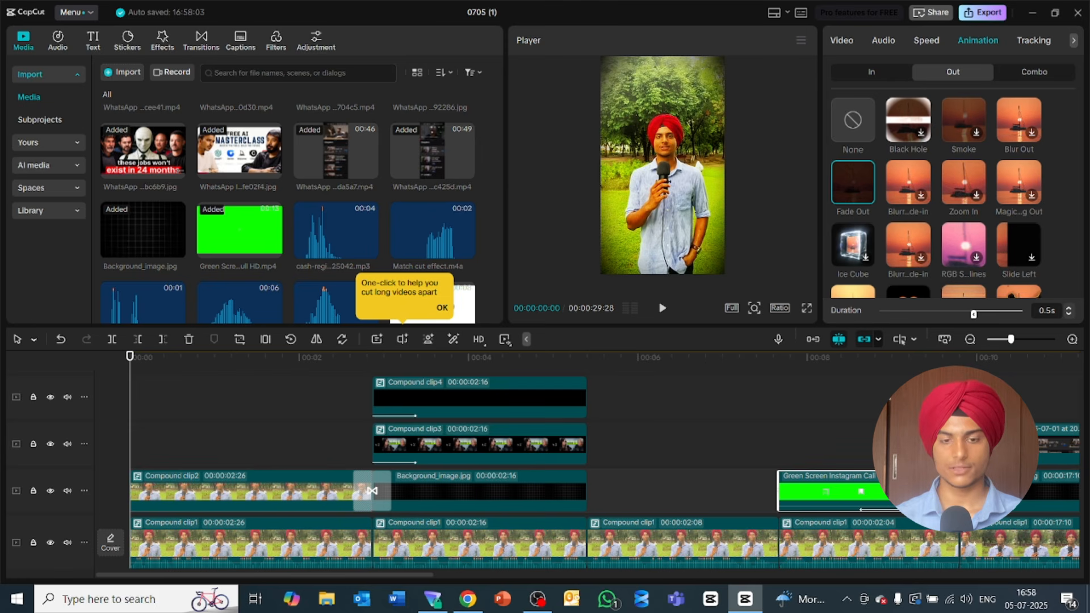
key(space)
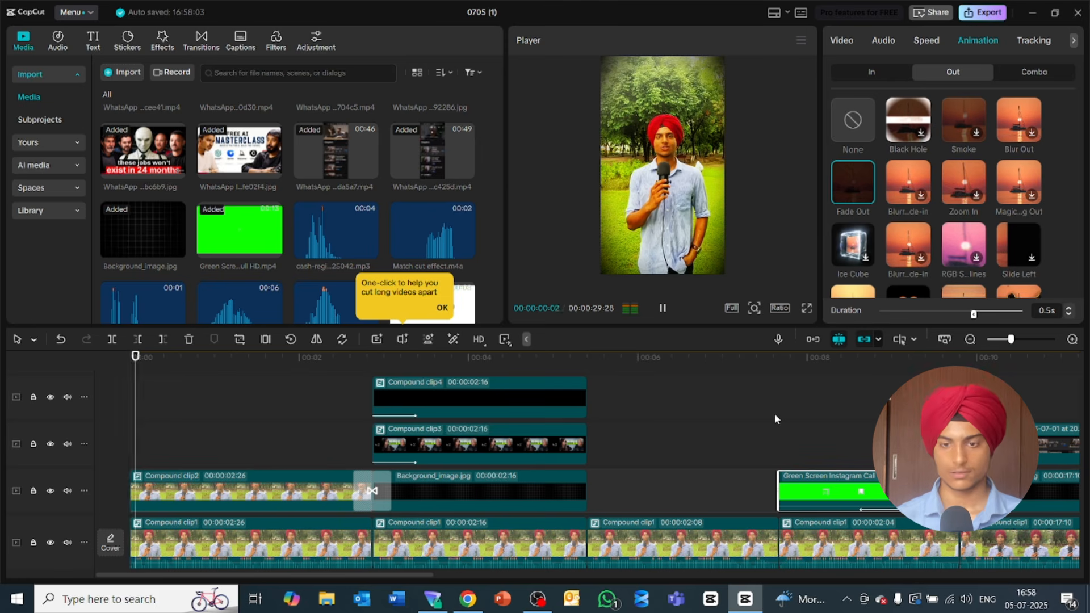
key(space)
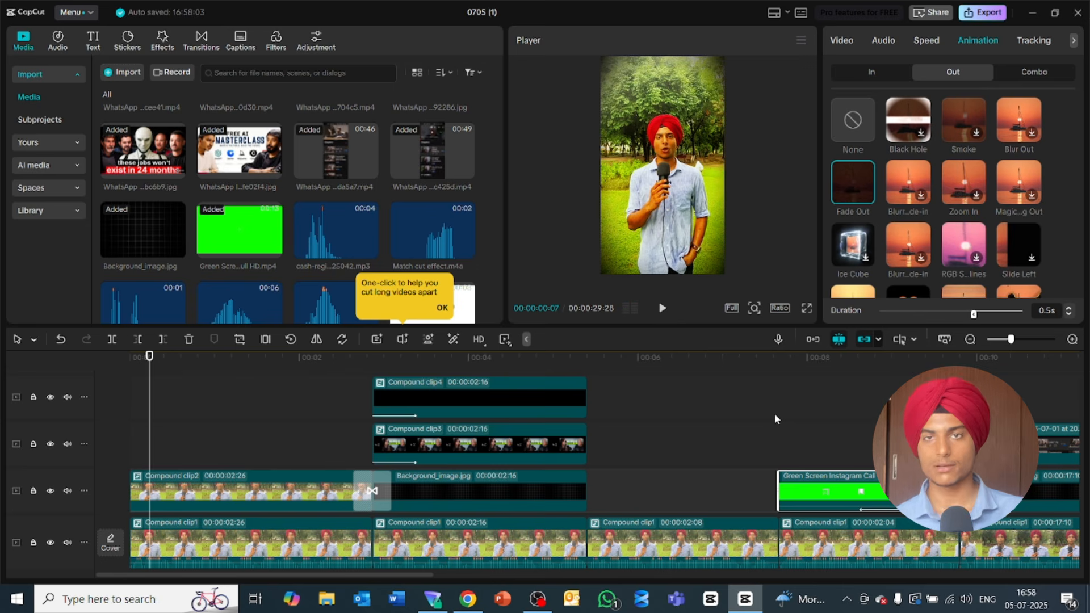
key(space)
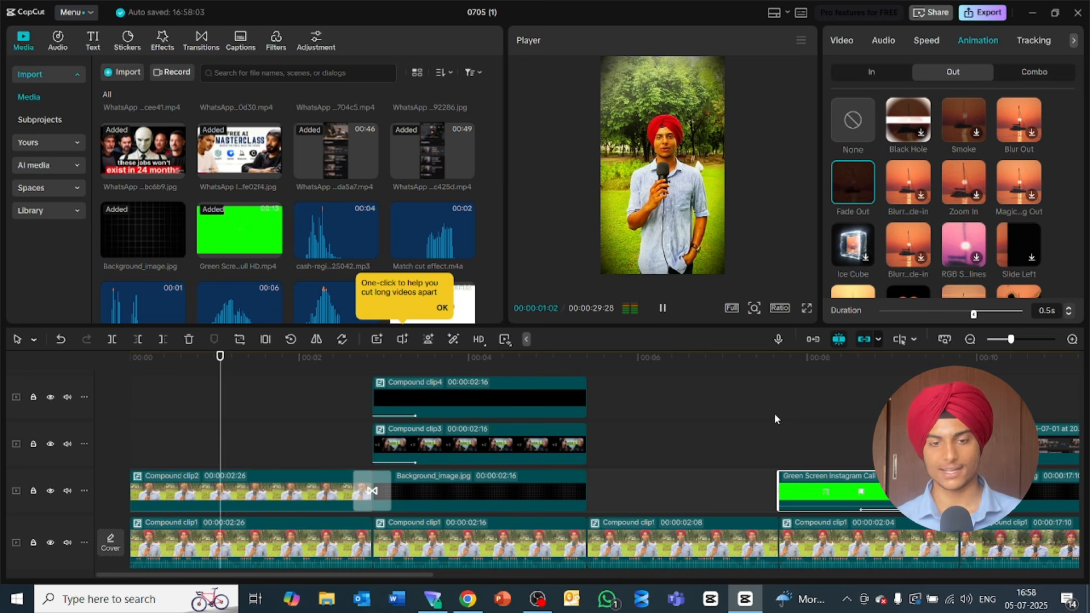
key(space)
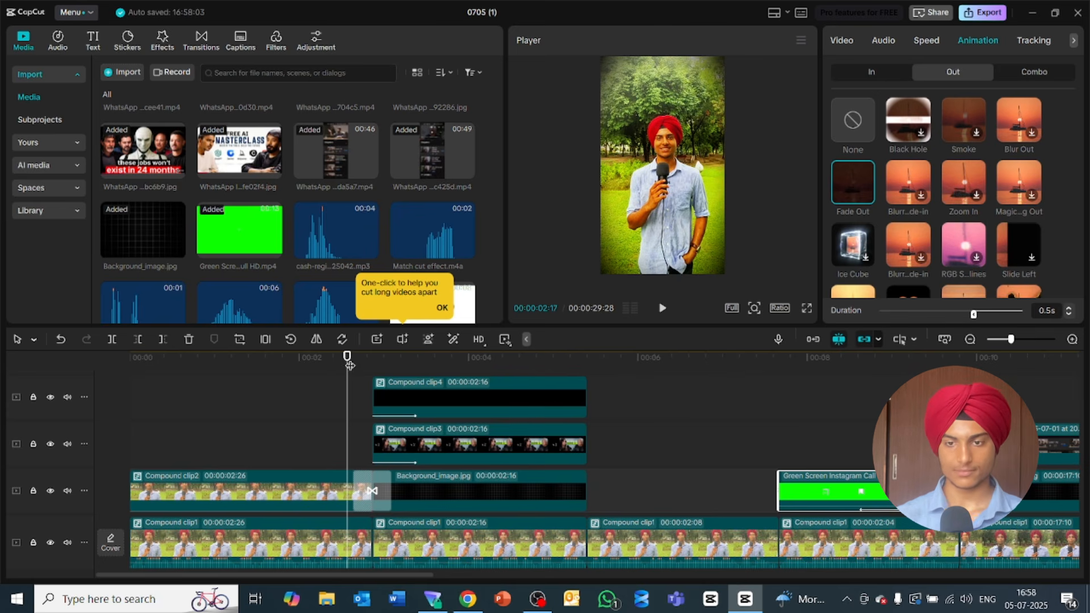
Step: Set the scale of Compound clip2 to 125% at 00:00:00:00 and add a scale keyframe there
drag(349, 365, 82, 407)
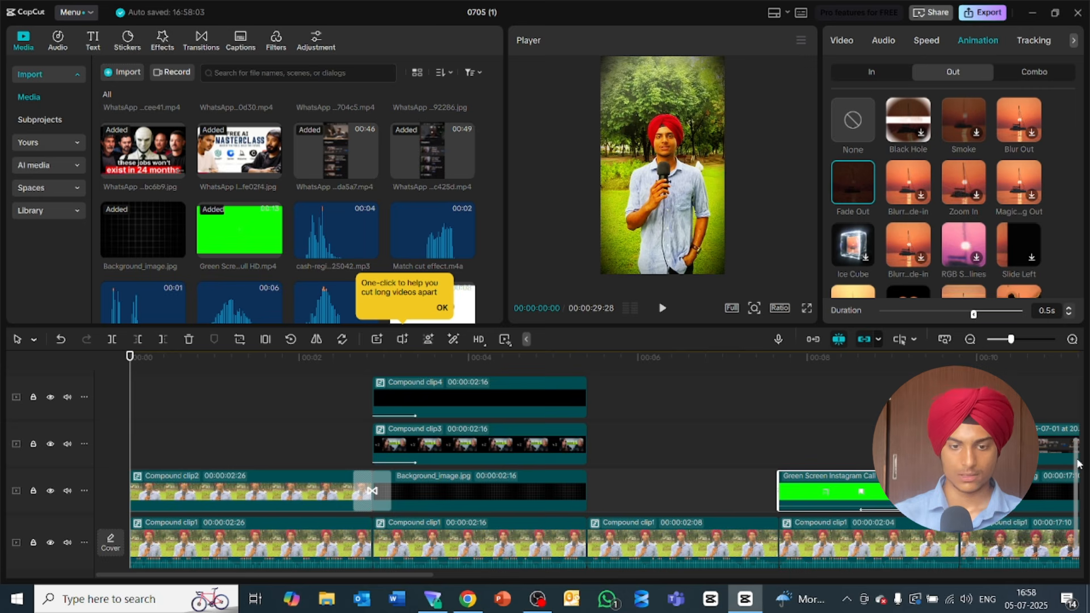
drag(1078, 462, 1078, 478)
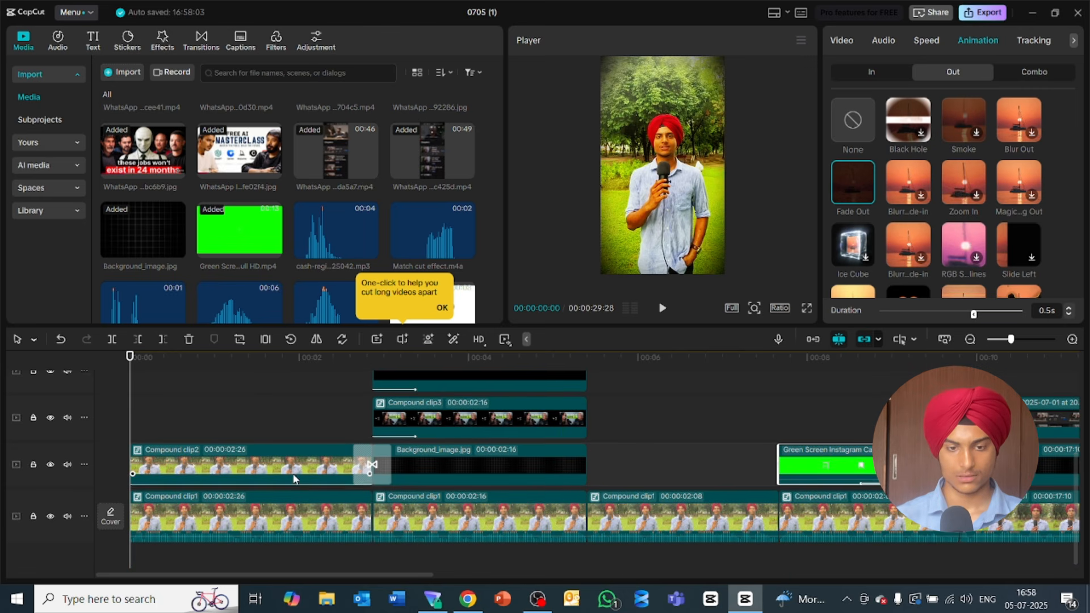
click(269, 453)
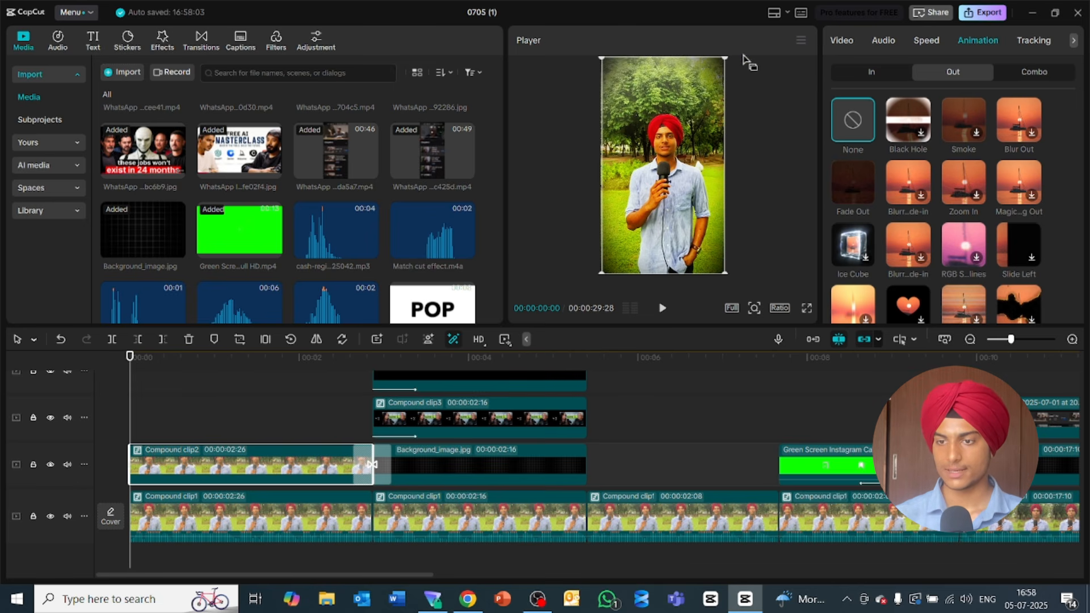
click(840, 44)
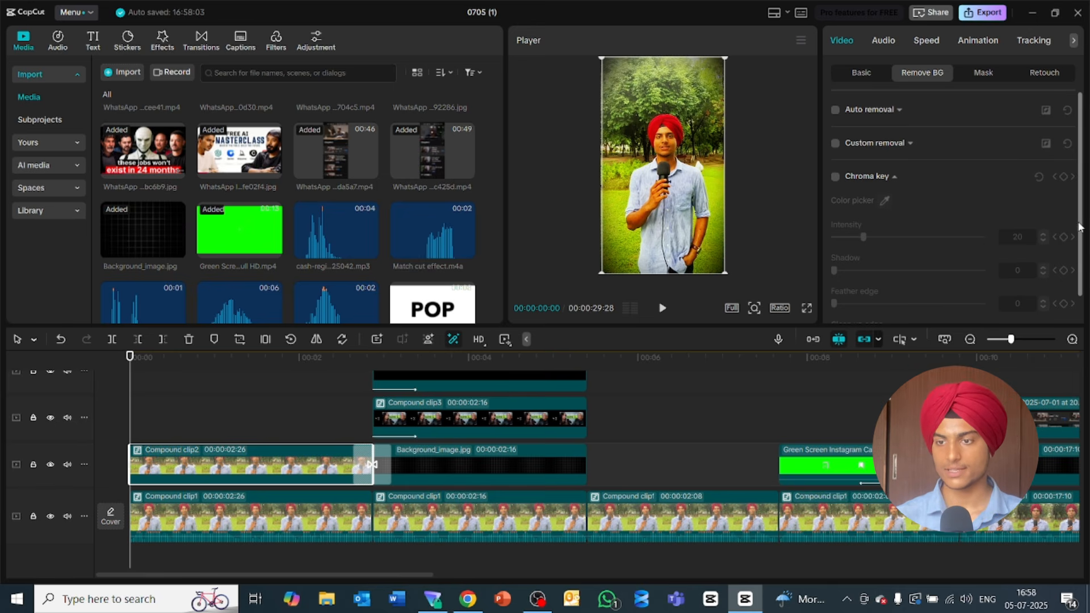
click(861, 74)
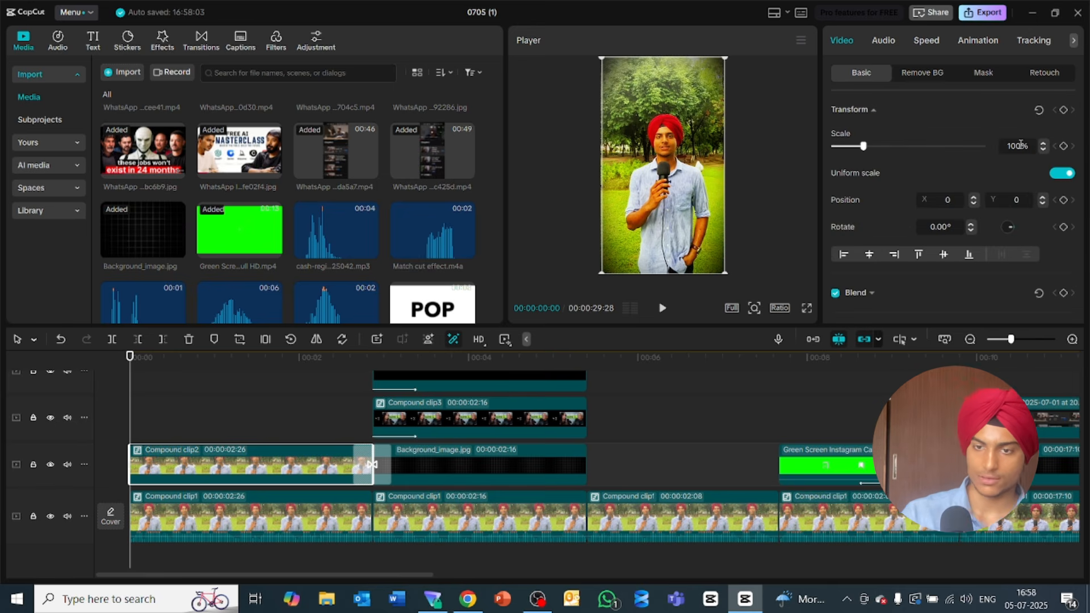
scroll(1017, 144, up, 12)
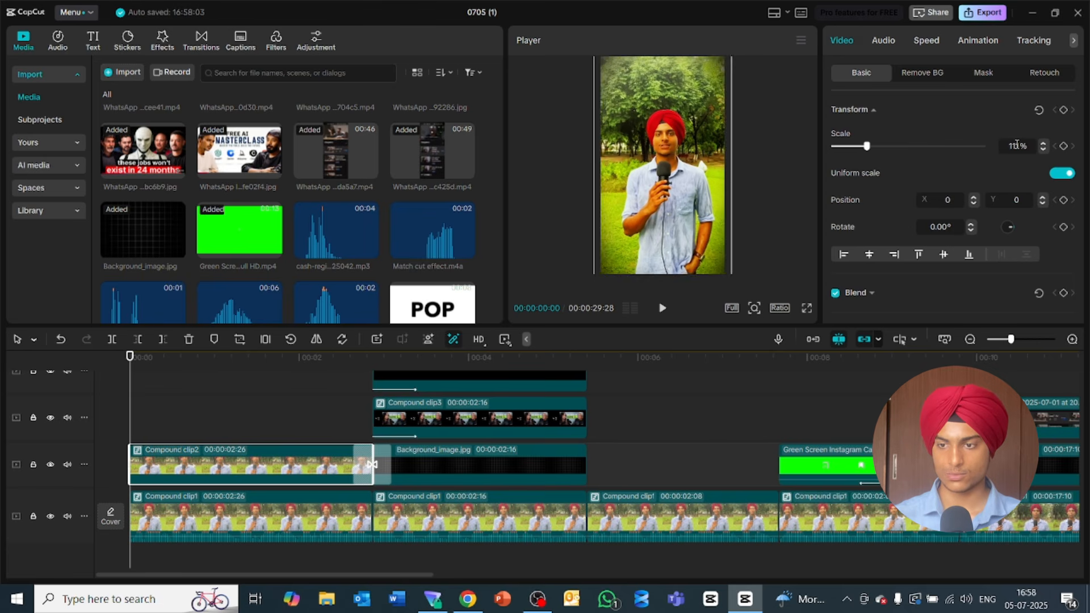
scroll(1017, 145, up, 11)
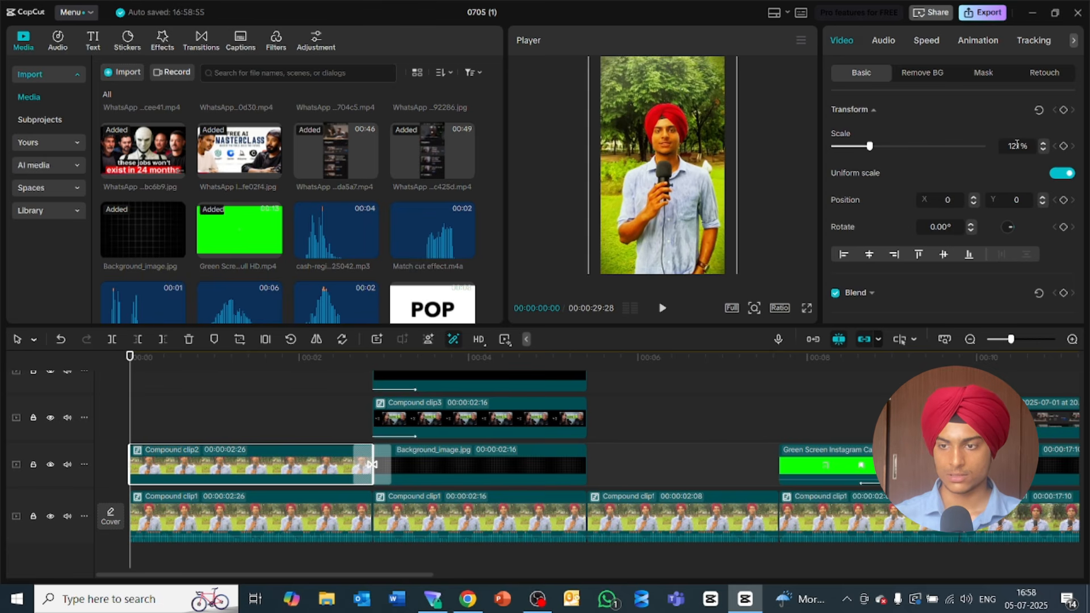
scroll(1016, 145, up, 2)
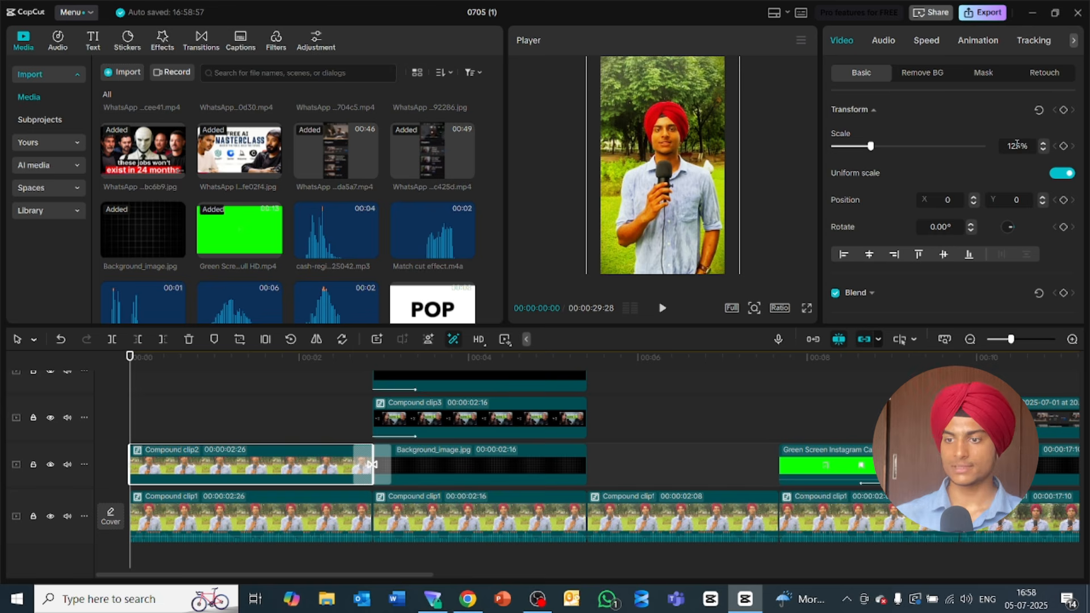
click(1063, 147)
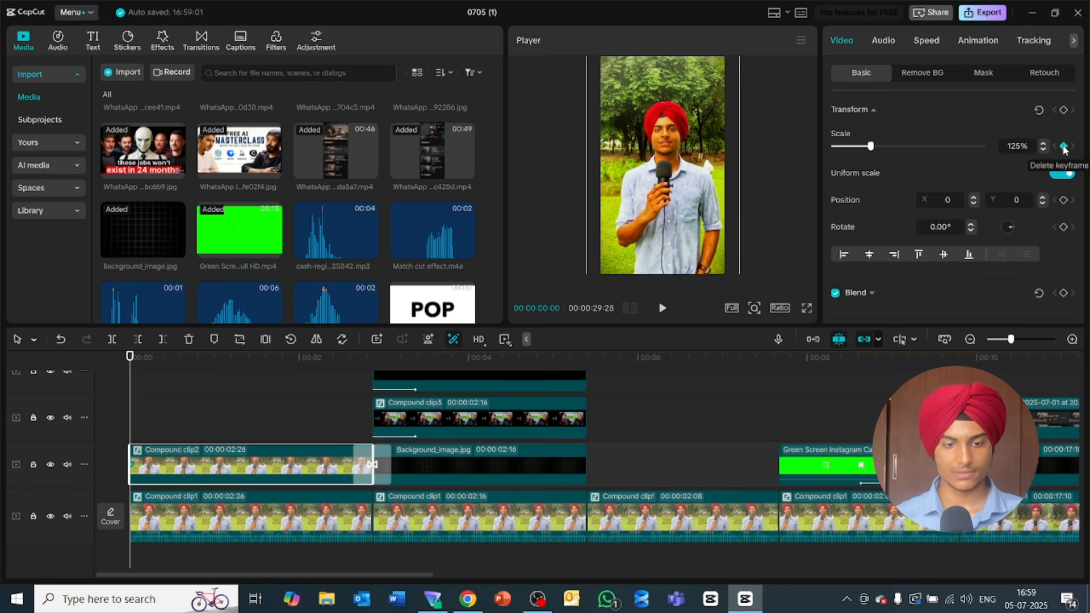
Step: Place the playhead at 00:00:00:09 and set the scale of Compound clip2 to 100% for a second keyframe
key(space)
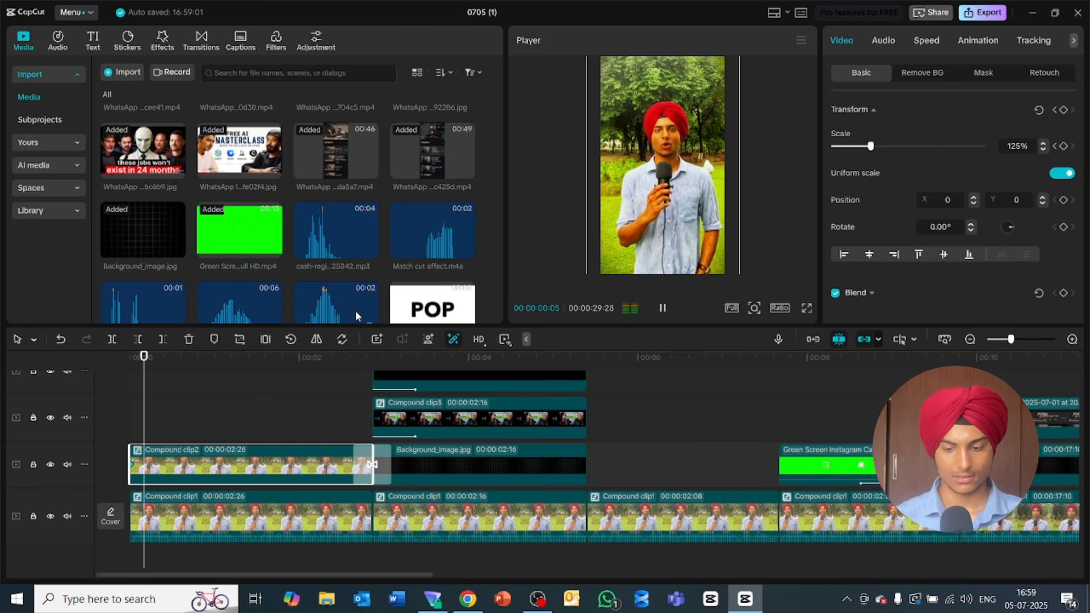
key(space)
key(Right)
key(Right)
key(Right)
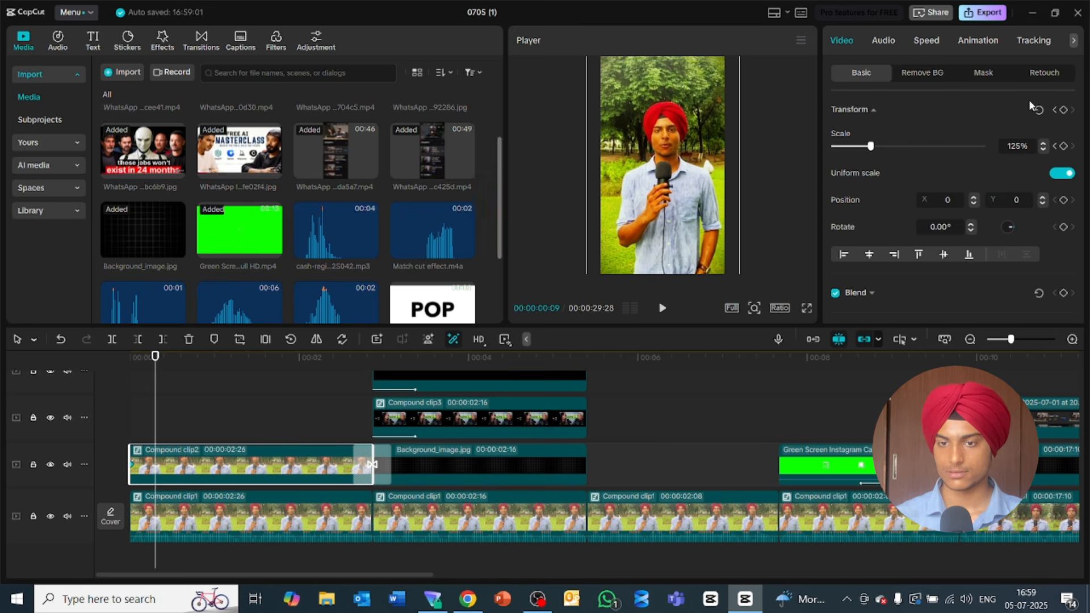
click(1020, 145)
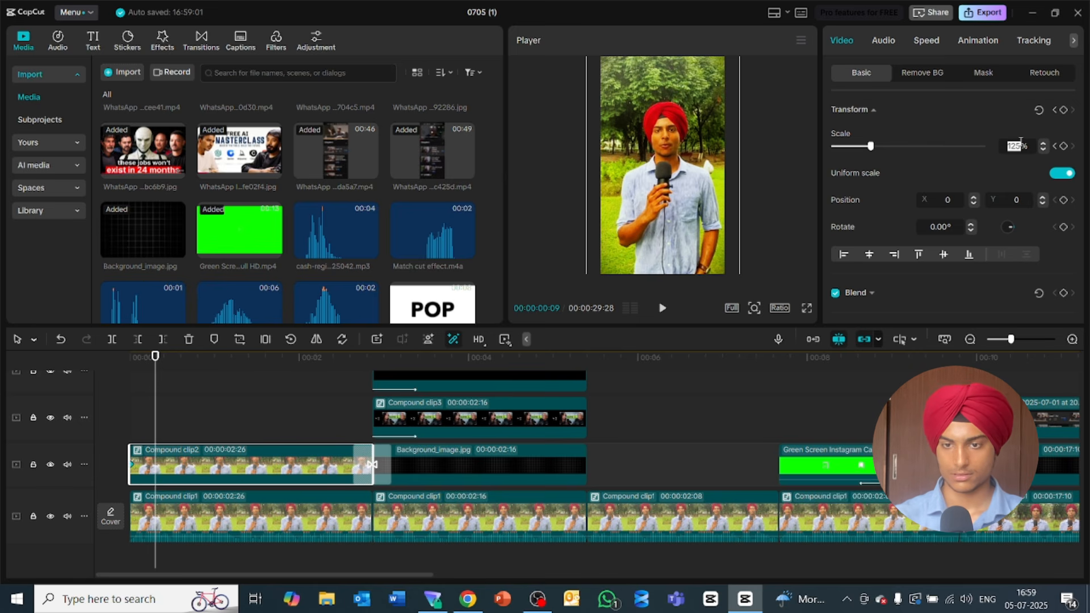
text(100)
key(Return)
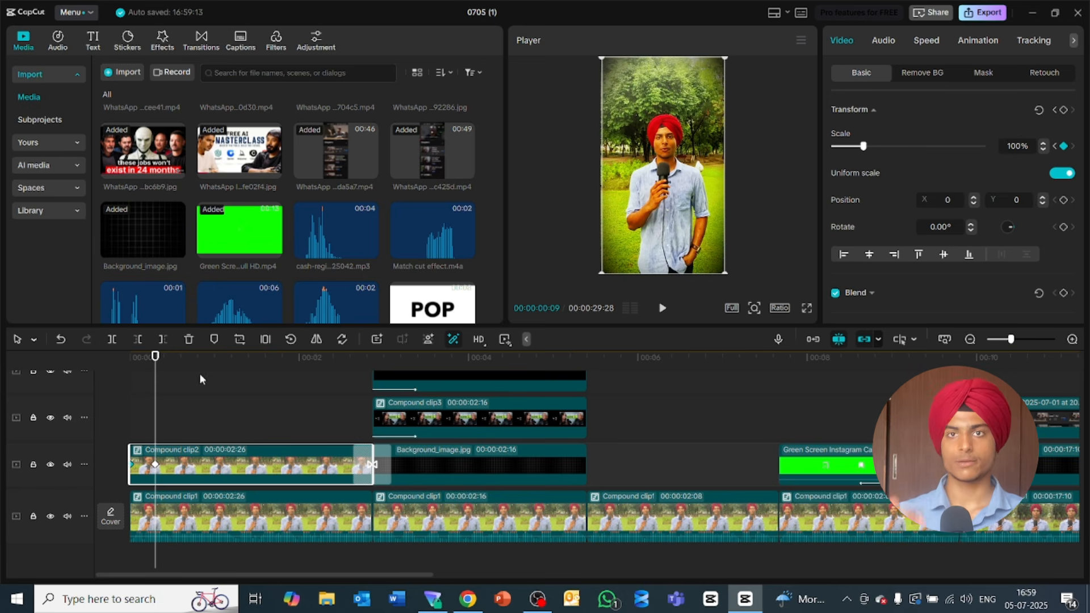
Step: Play the opening zoom-out from 00:00:00:00 to 00:00:00:13 to check its motion
drag(152, 358, 36, 373)
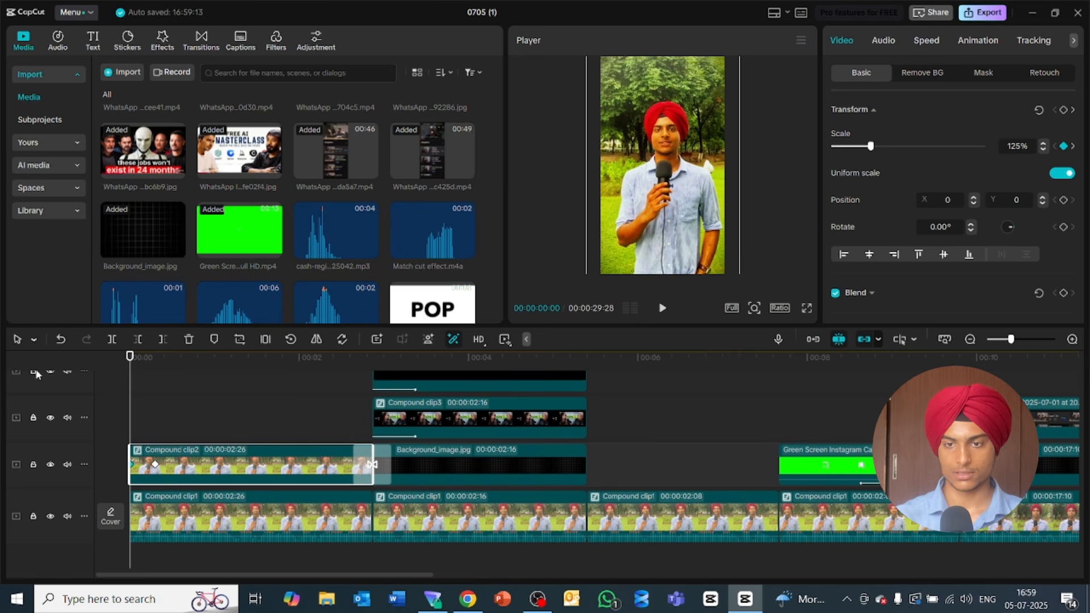
key(space)
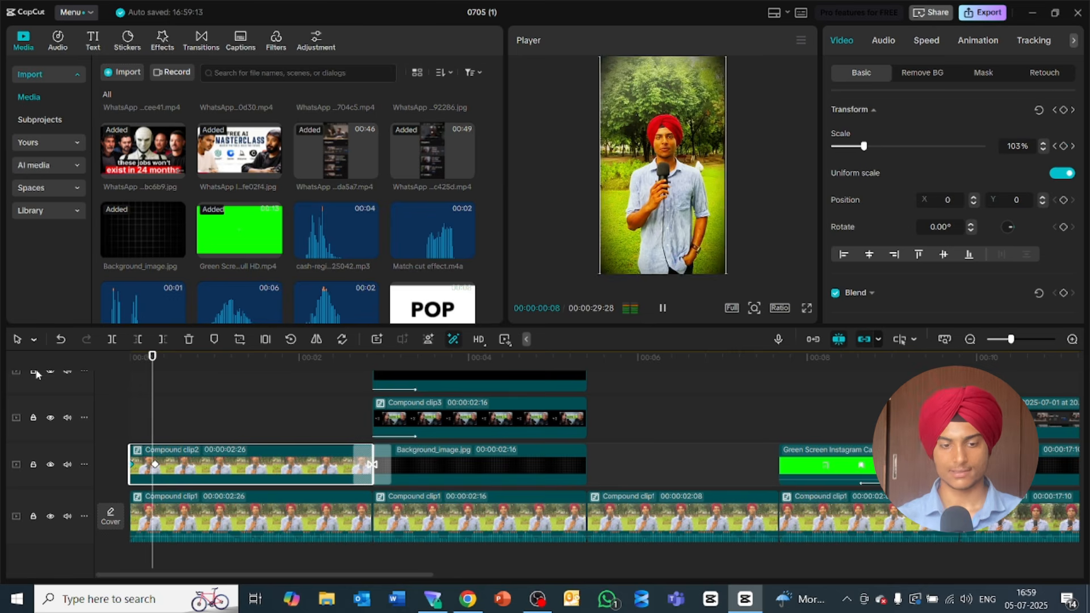
key(space)
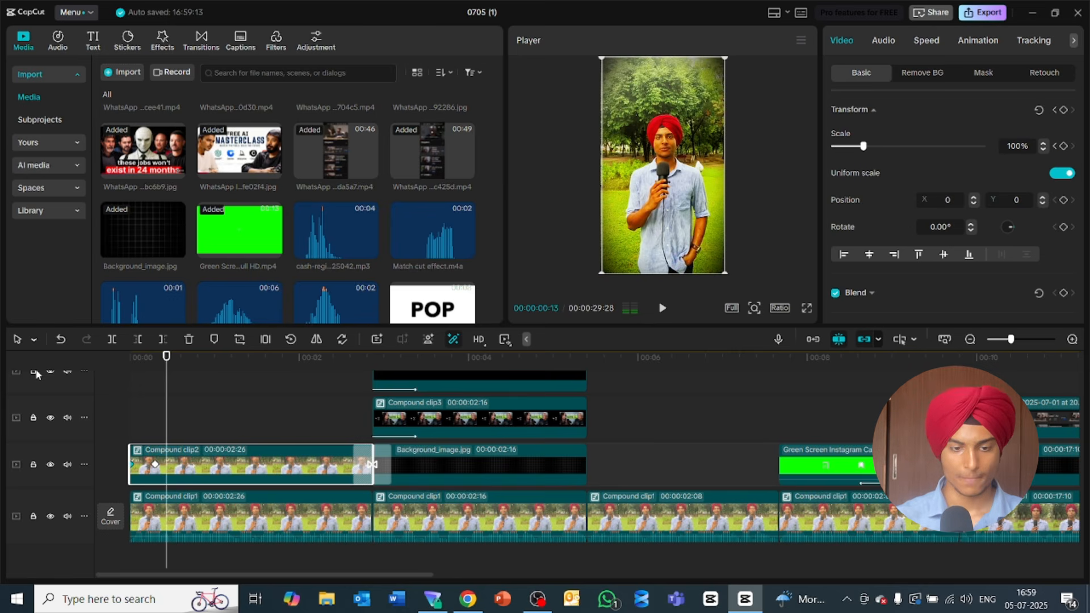
Step: Apply the Cubic Out preset curve to the scale keyframe at 00:00:00:09 on Compound clip2
click(156, 465)
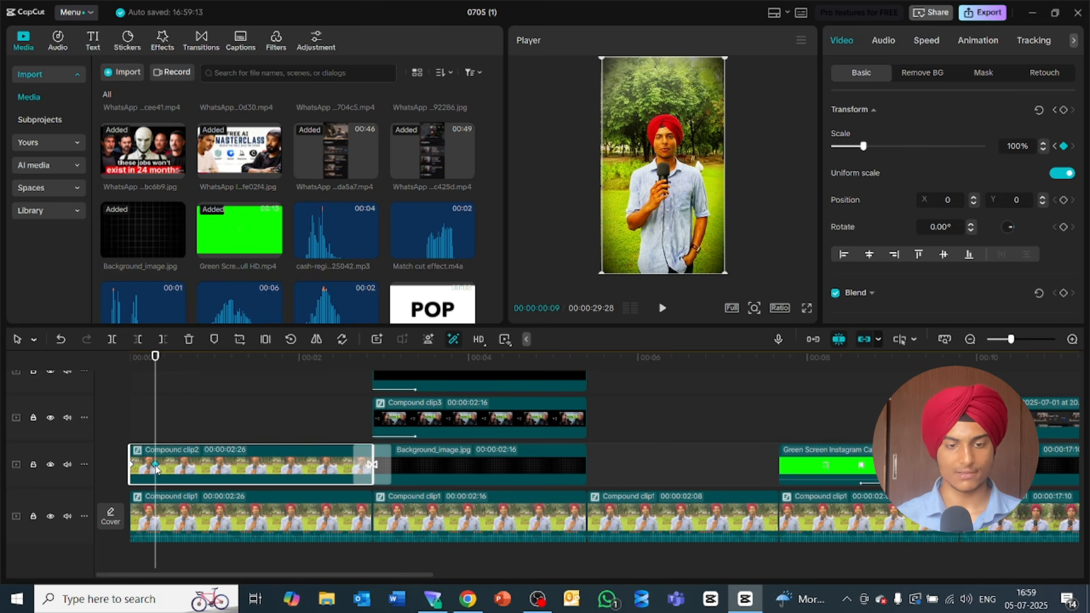
right_click(156, 465)
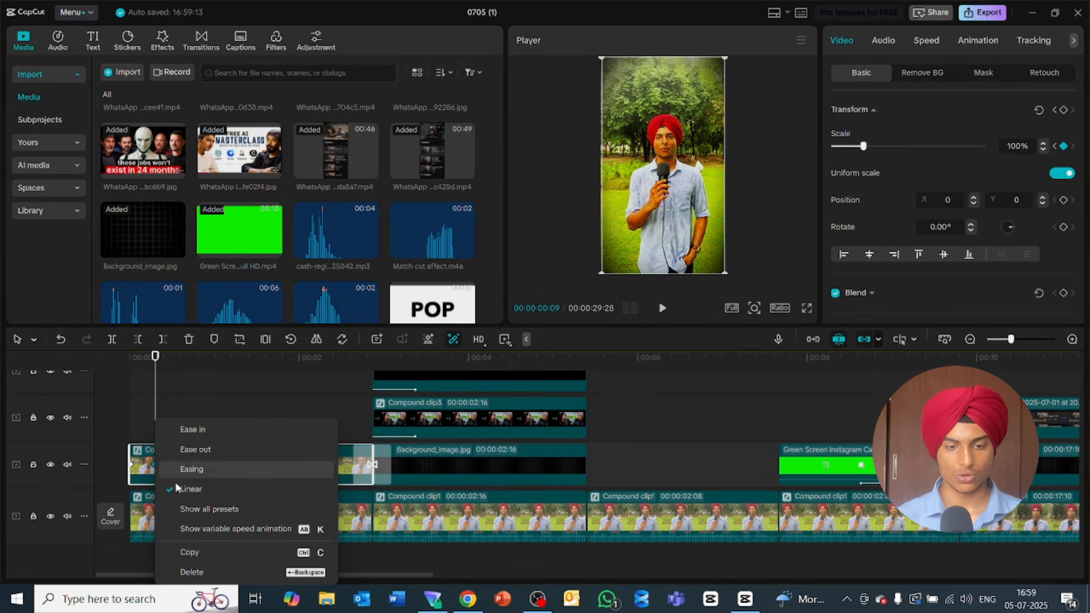
click(198, 511)
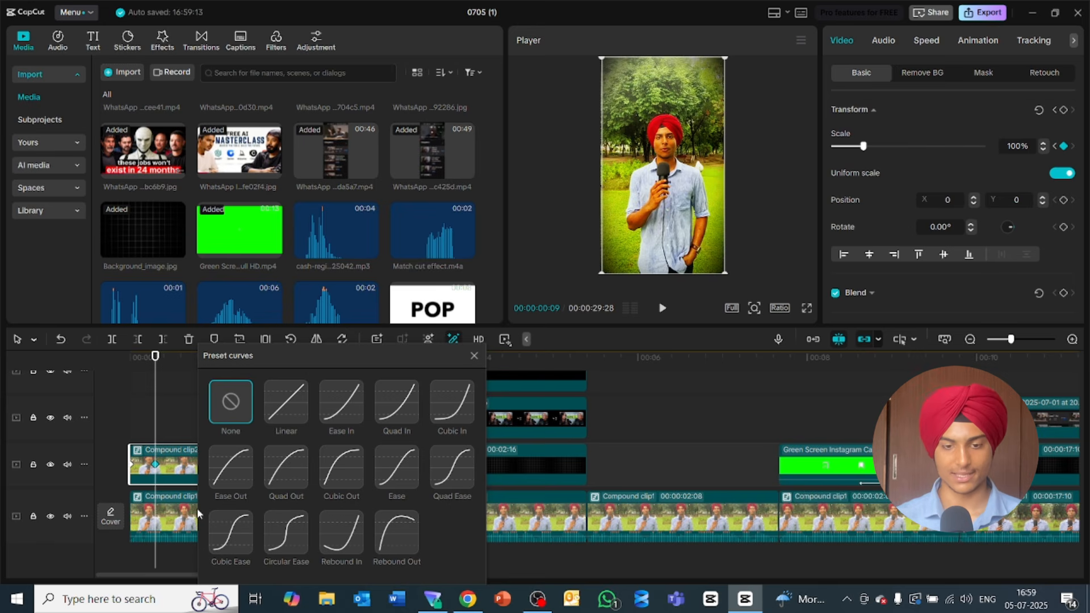
click(325, 481)
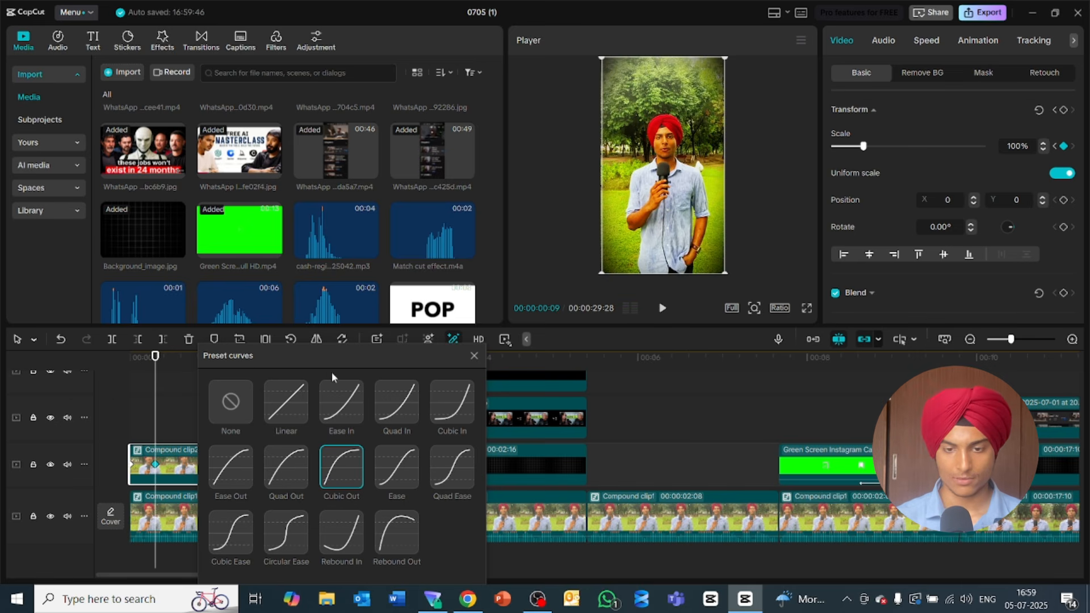
Step: Play the video from 00:00:00:00 through the opening zoom and into the TOP 3 PODCASTS list to check the eased motion
click(474, 355)
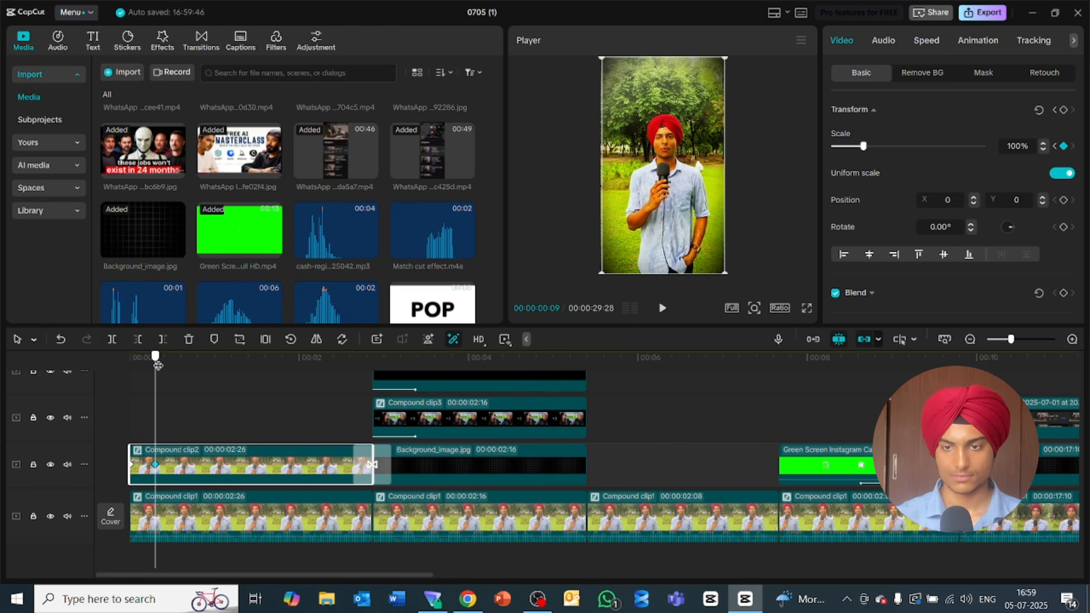
key(space)
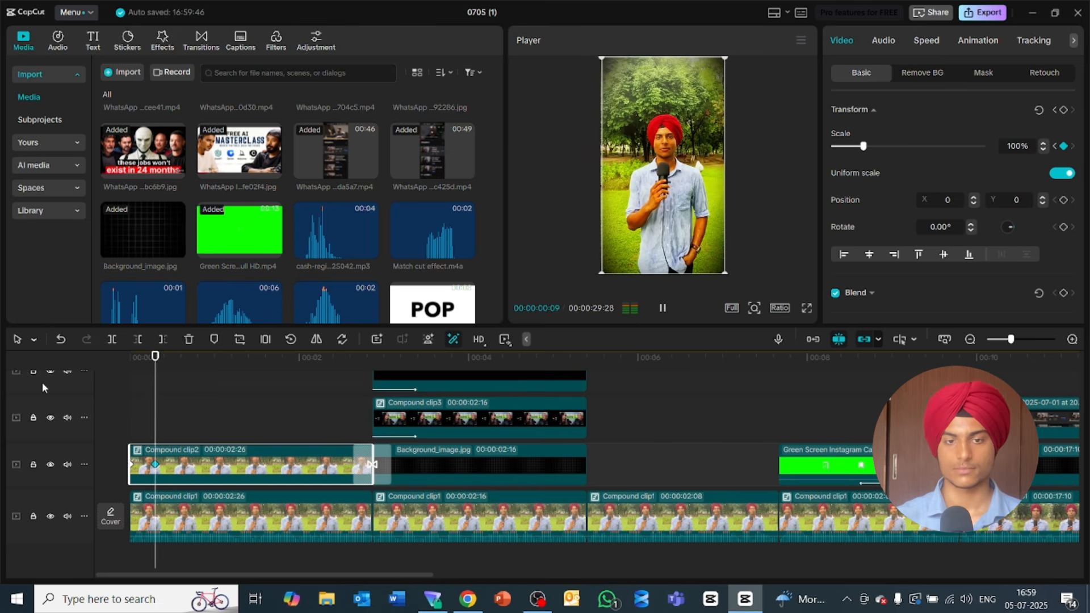
key(space)
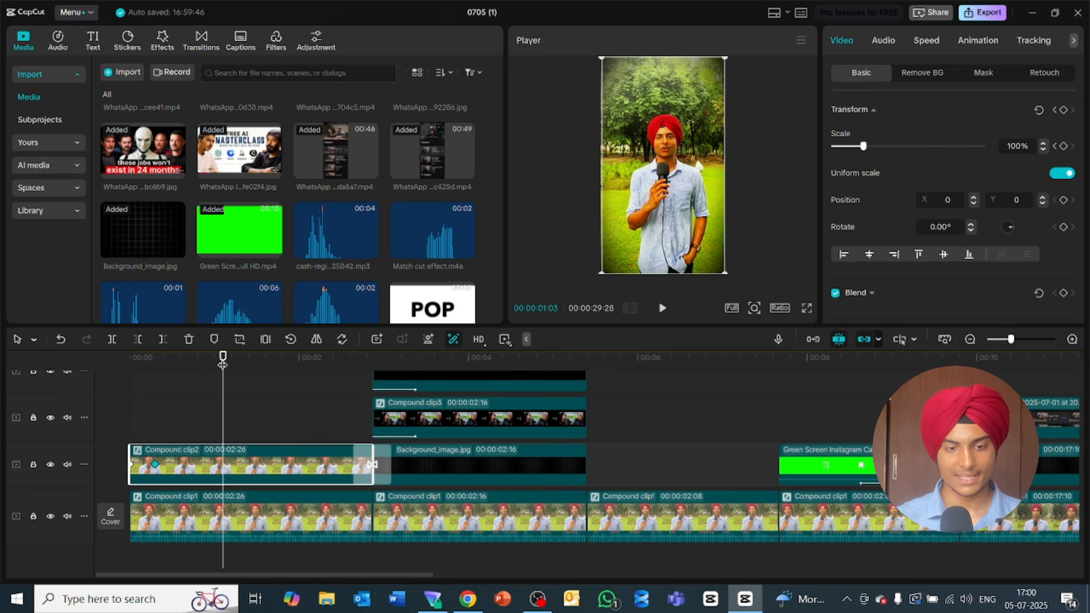
drag(222, 363, 100, 377)
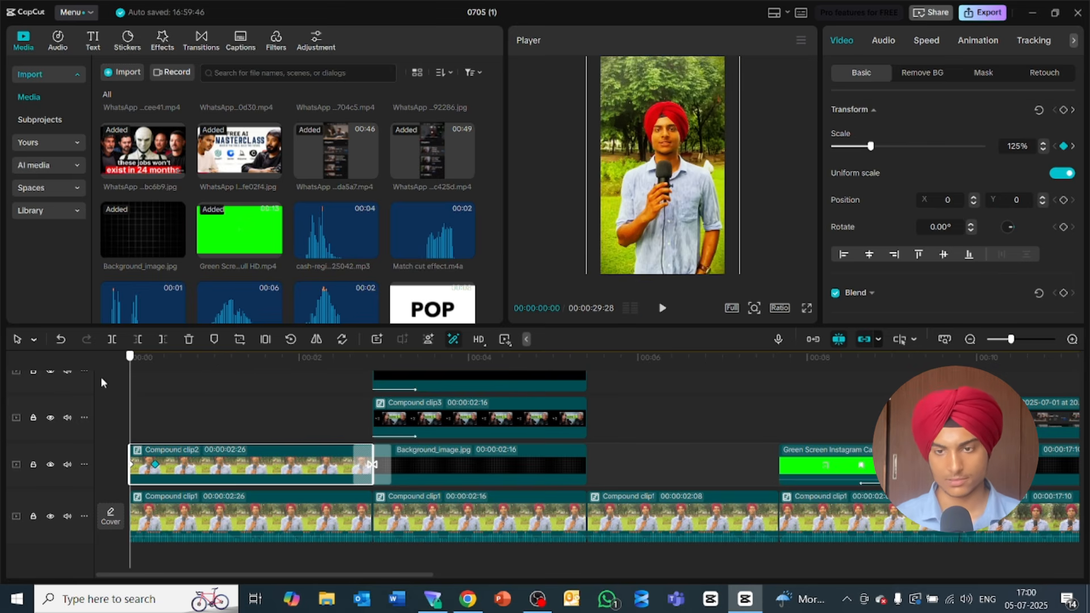
key(space)
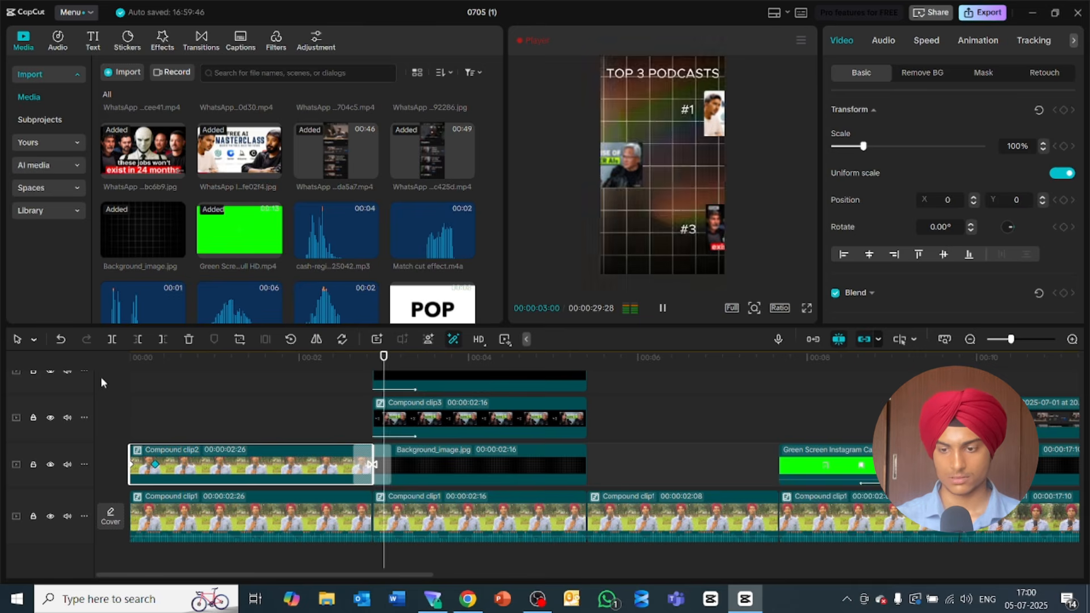
key(space)
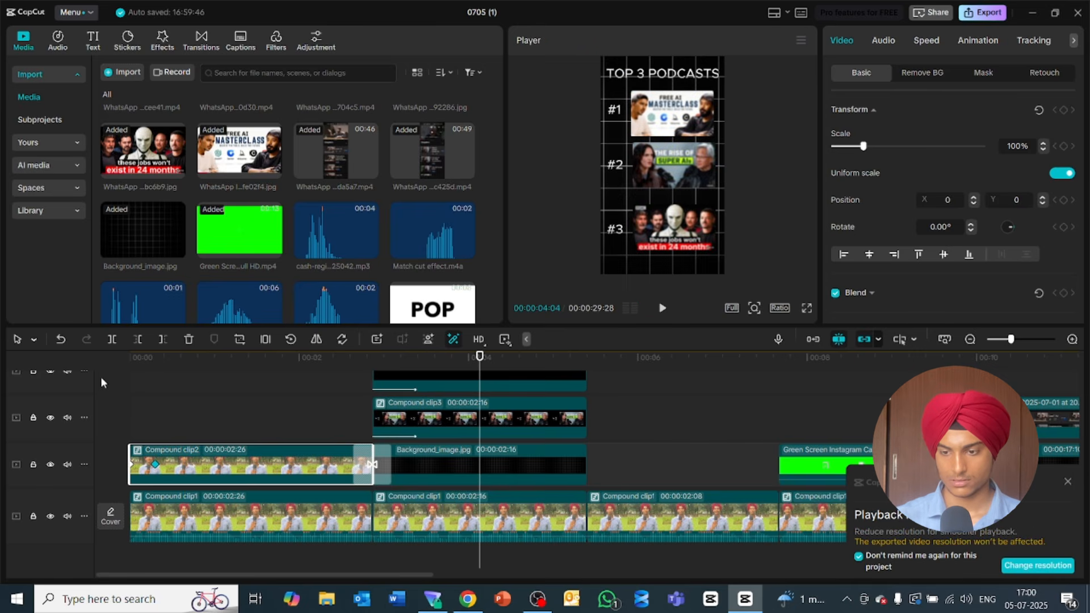
Step: Set the preview playback quality to Low quality and continue playing the video, partly in full screen
click(1057, 573)
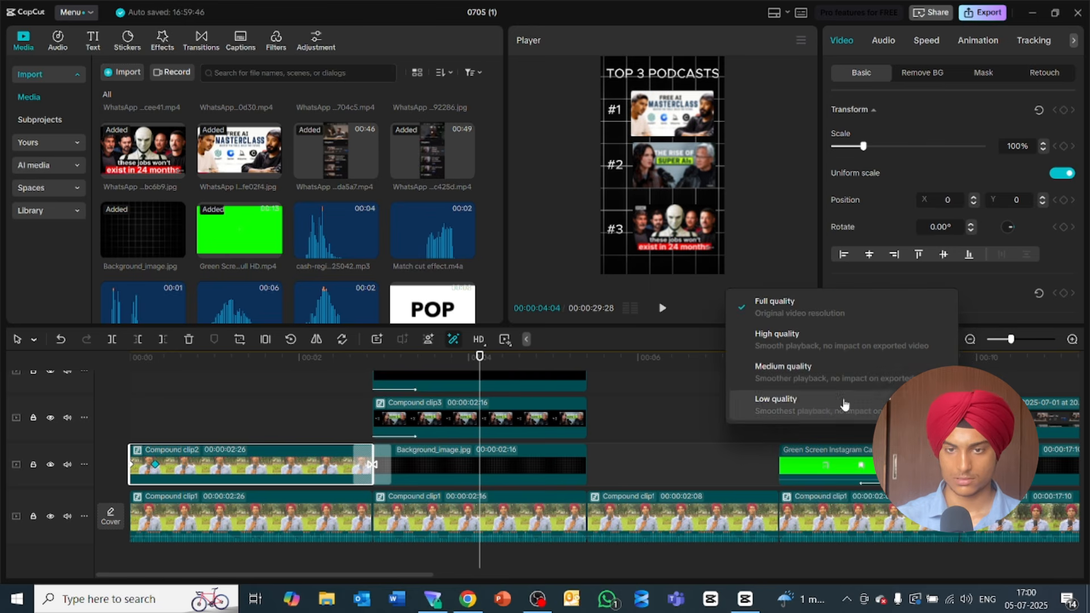
click(844, 404)
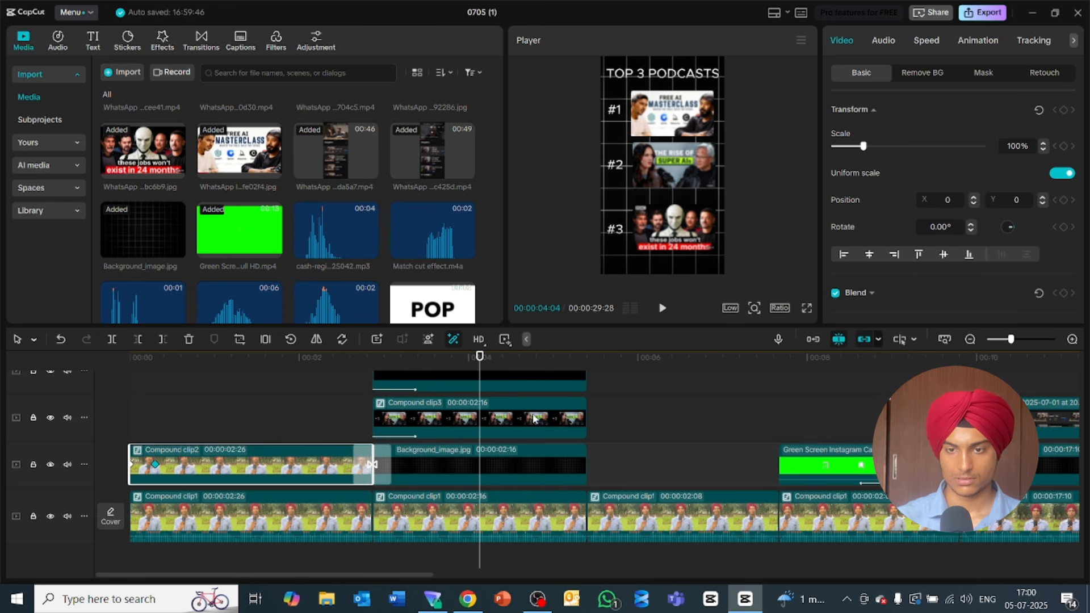
key(space)
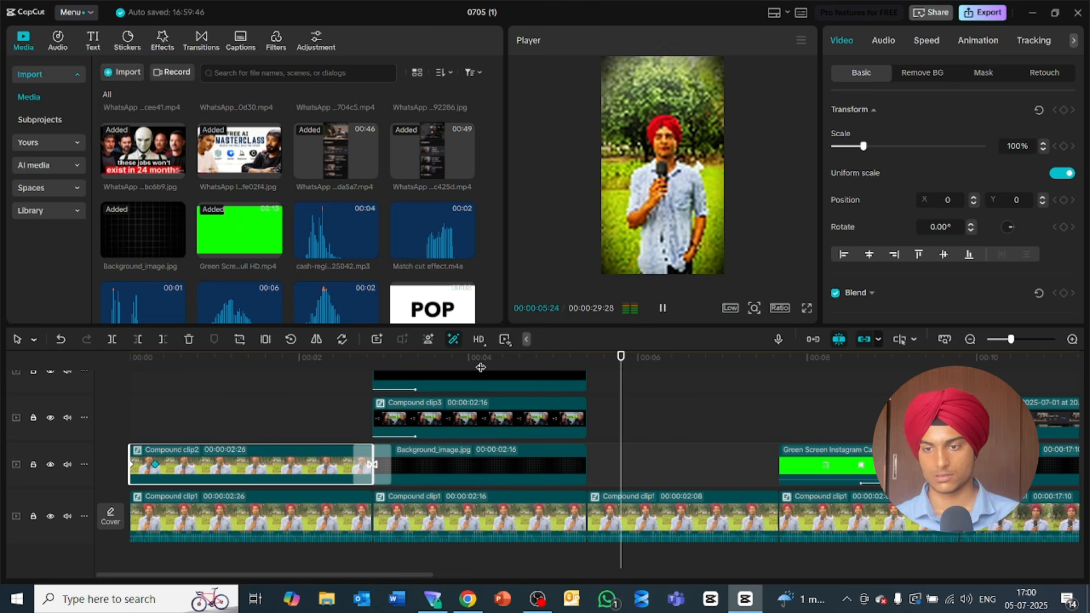
key(space)
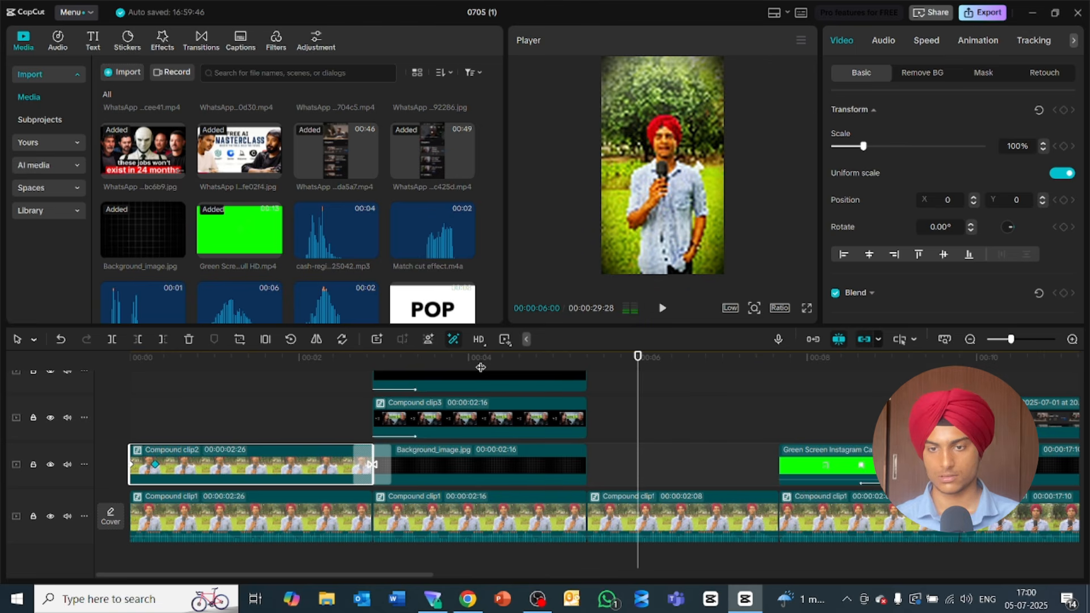
click(809, 308)
key(space)
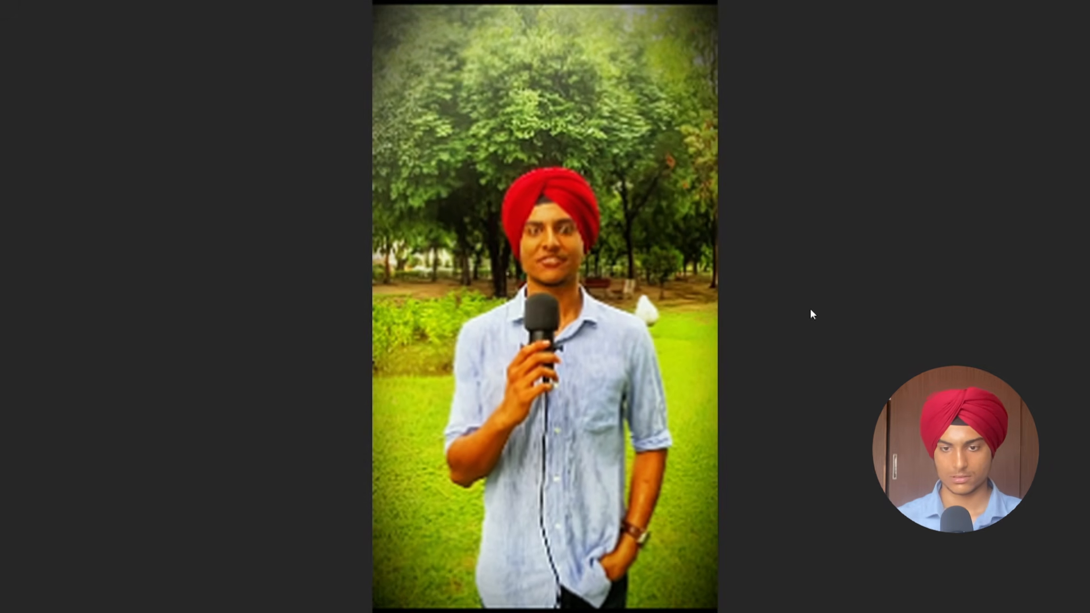
key(Escape)
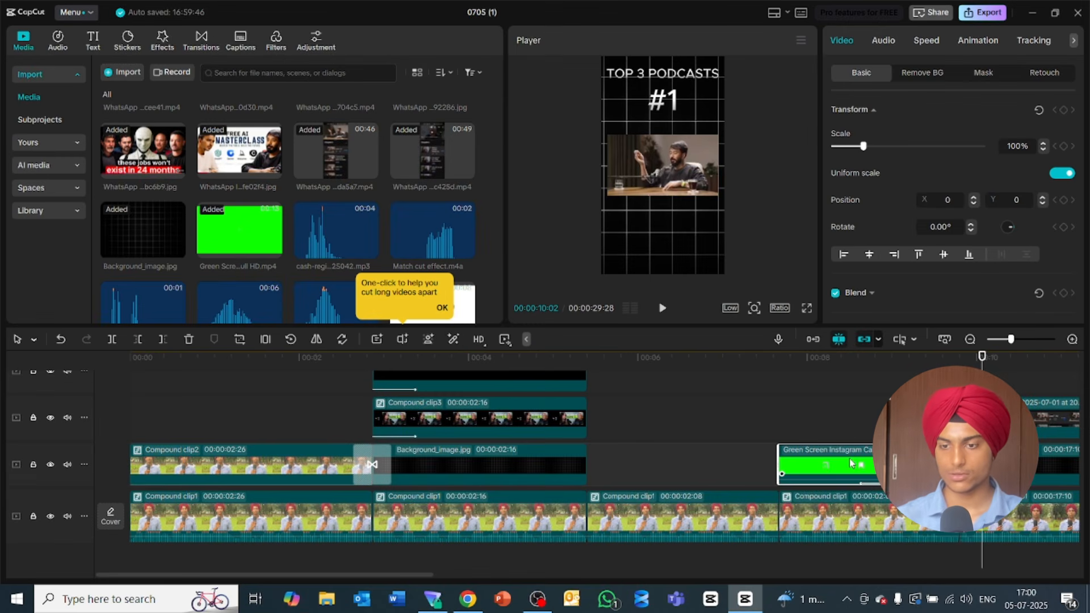
Step: Apply the Slide Up in-animation to the Green Screen Instagram clip
click(830, 359)
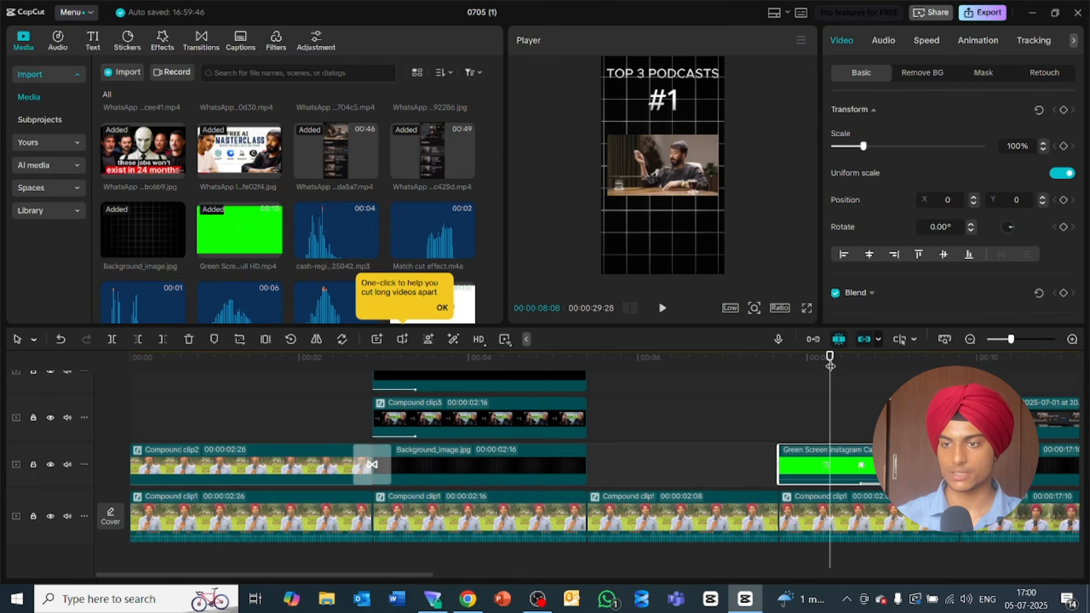
click(987, 46)
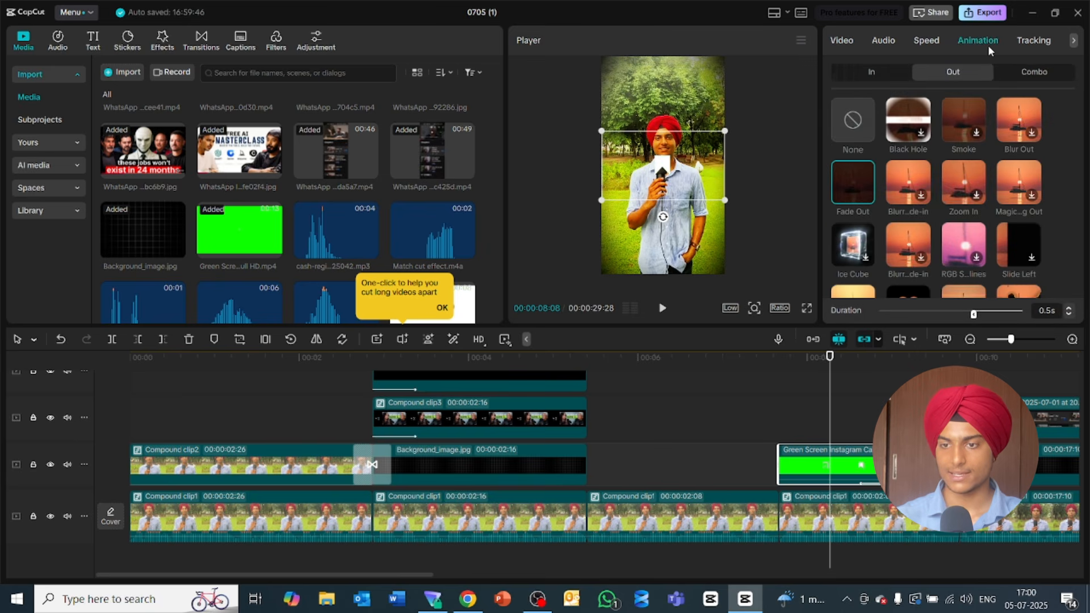
click(864, 73)
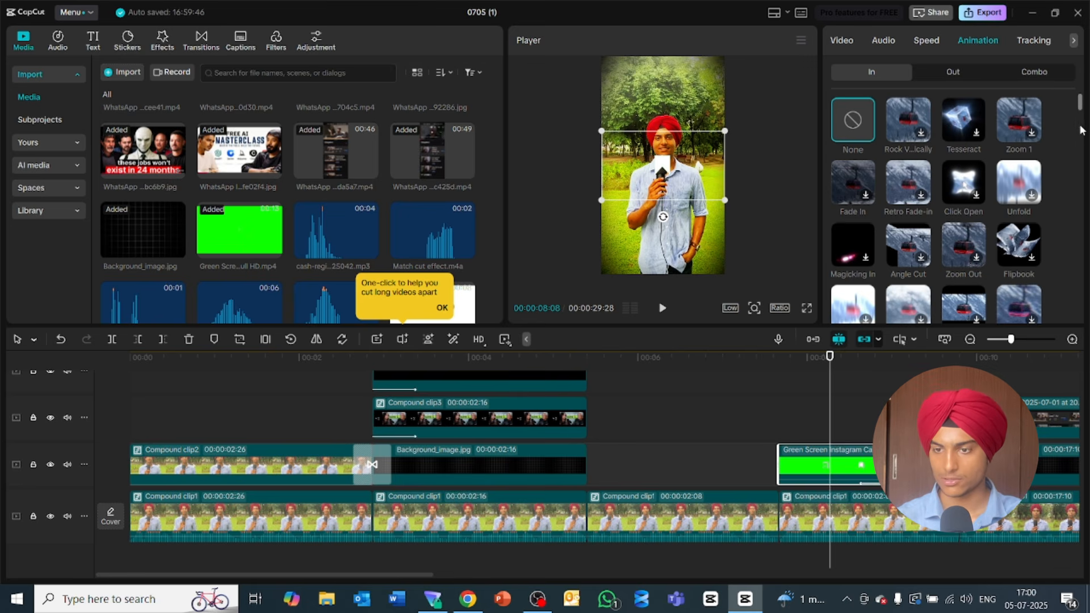
scroll(1082, 122, down, 2)
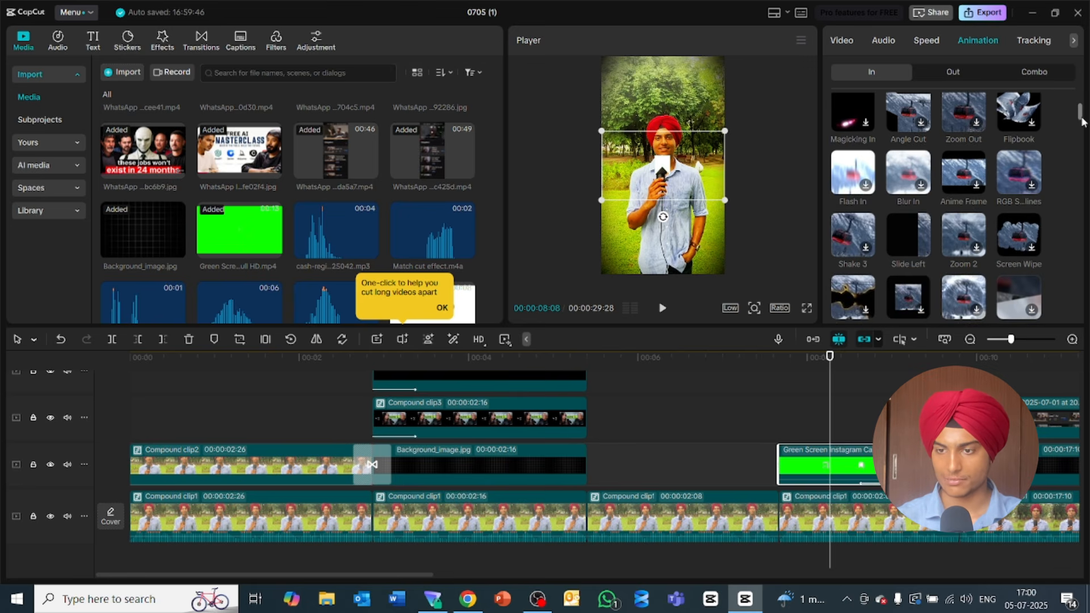
drag(1082, 121, 1085, 159)
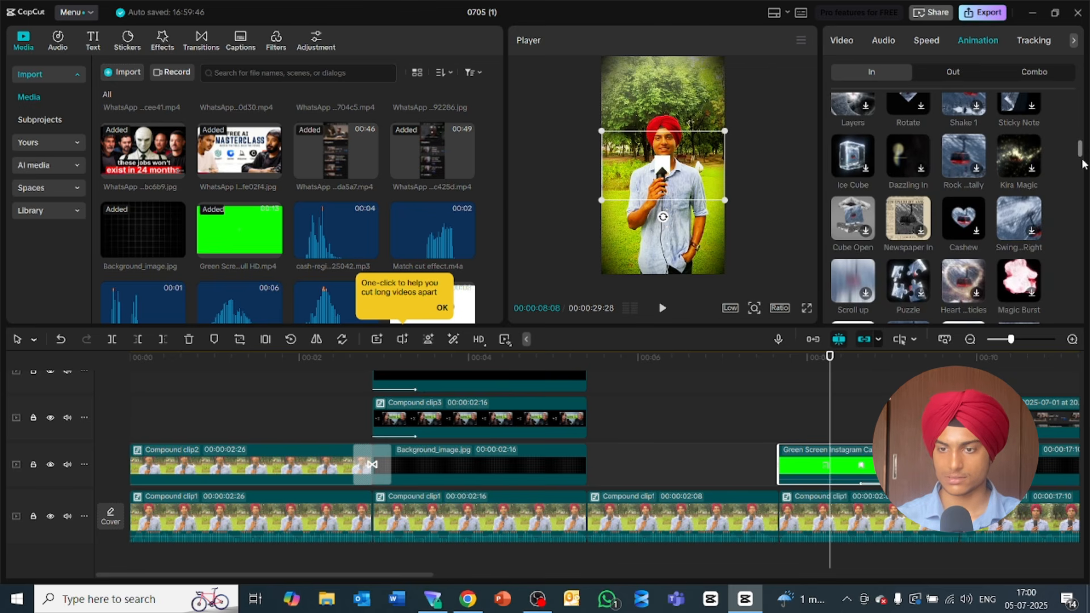
drag(1083, 156, 1084, 175)
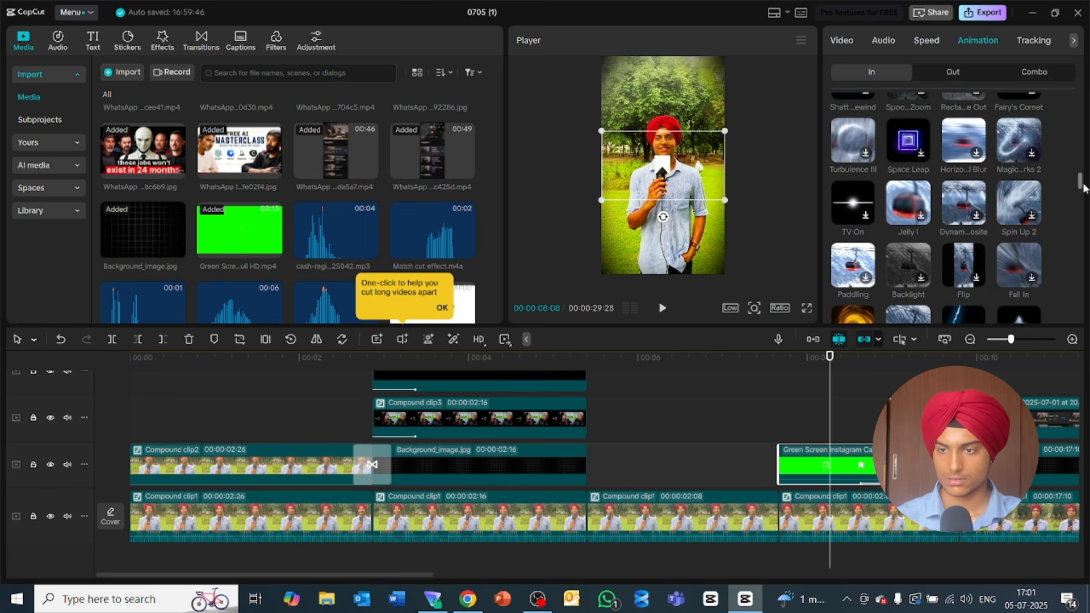
drag(1085, 199, 1083, 256)
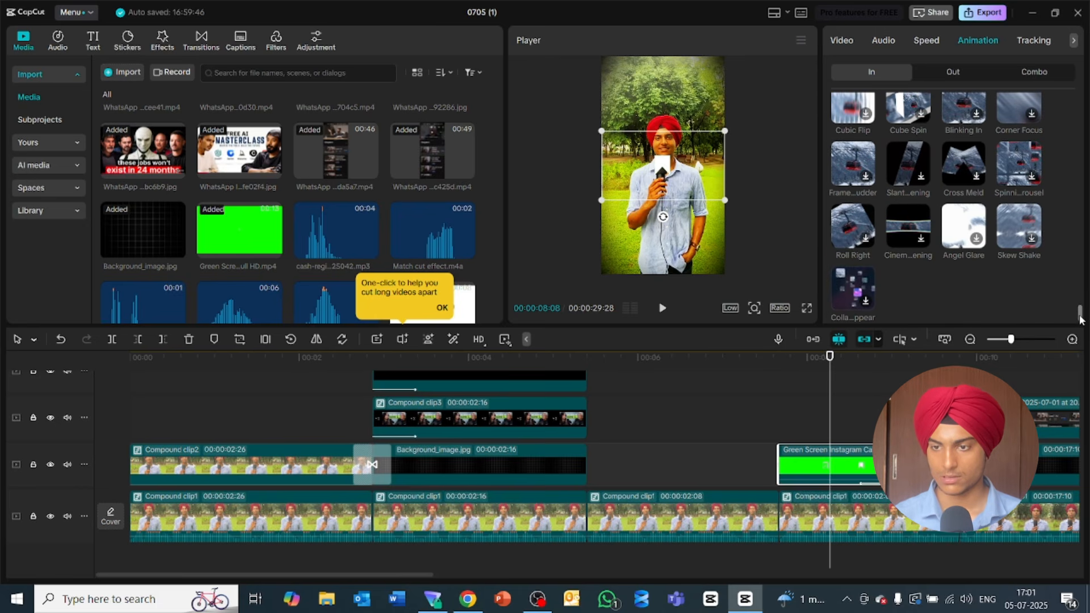
drag(1081, 309, 1082, 218)
drag(1079, 213, 1080, 146)
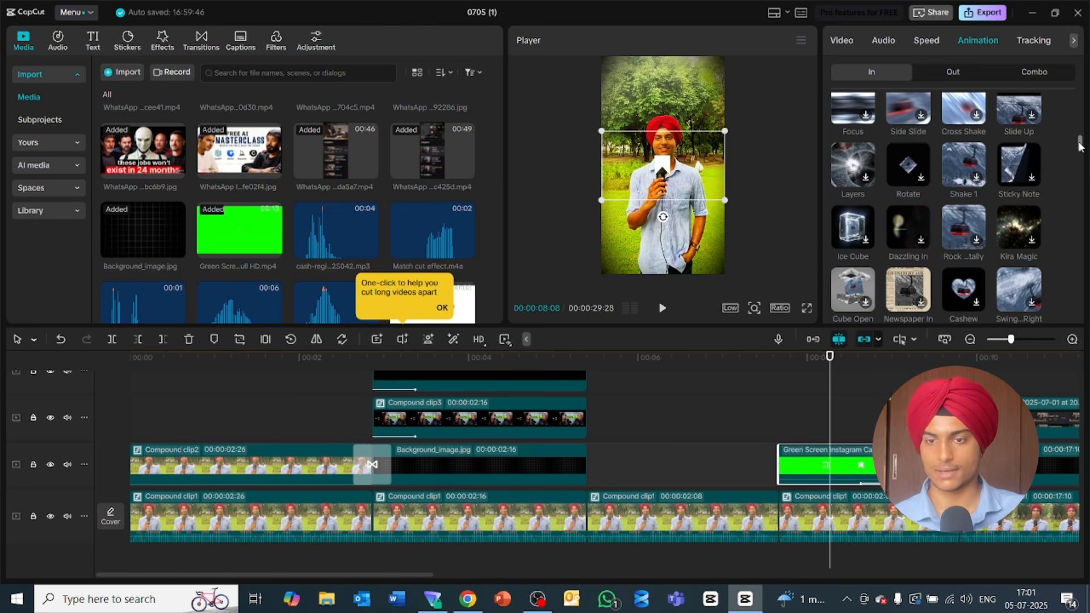
click(1018, 115)
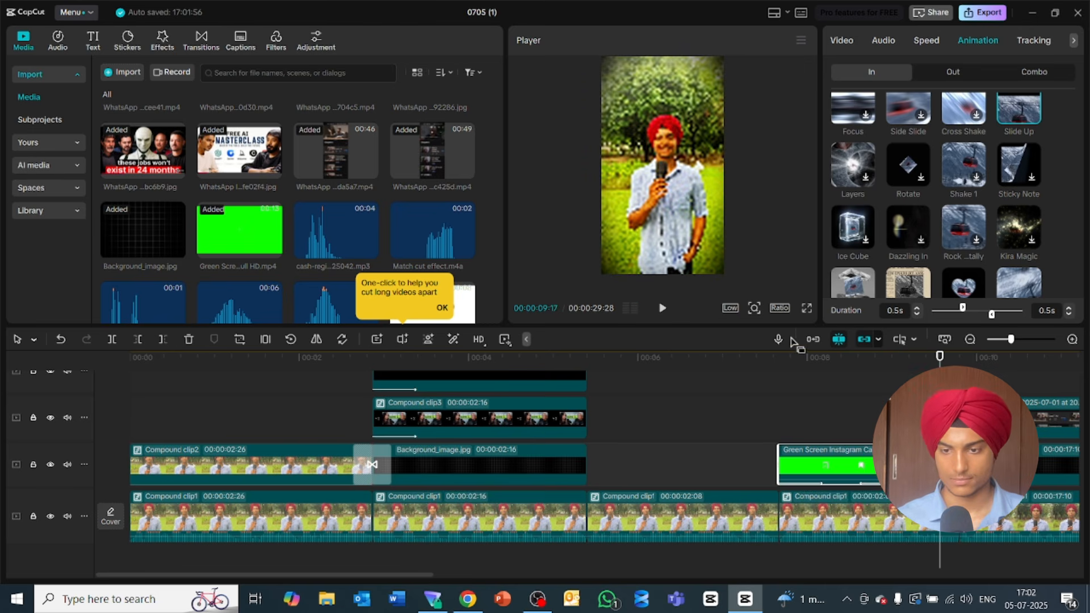
Step: Play the video from just before the green-screen clip into the #2 podcast section to check the slide-in animation
click(763, 365)
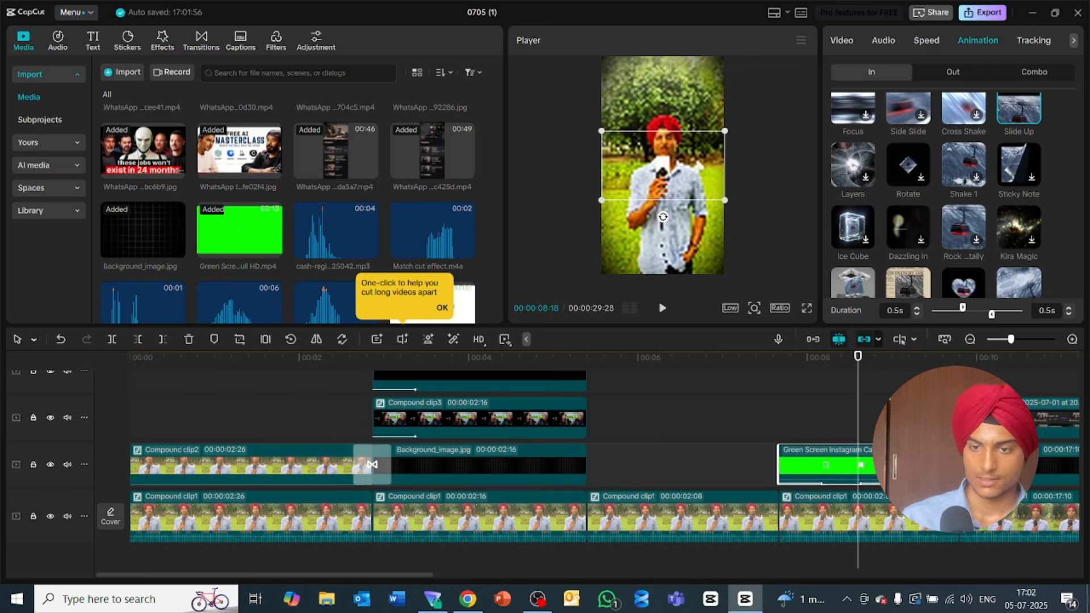
key(space)
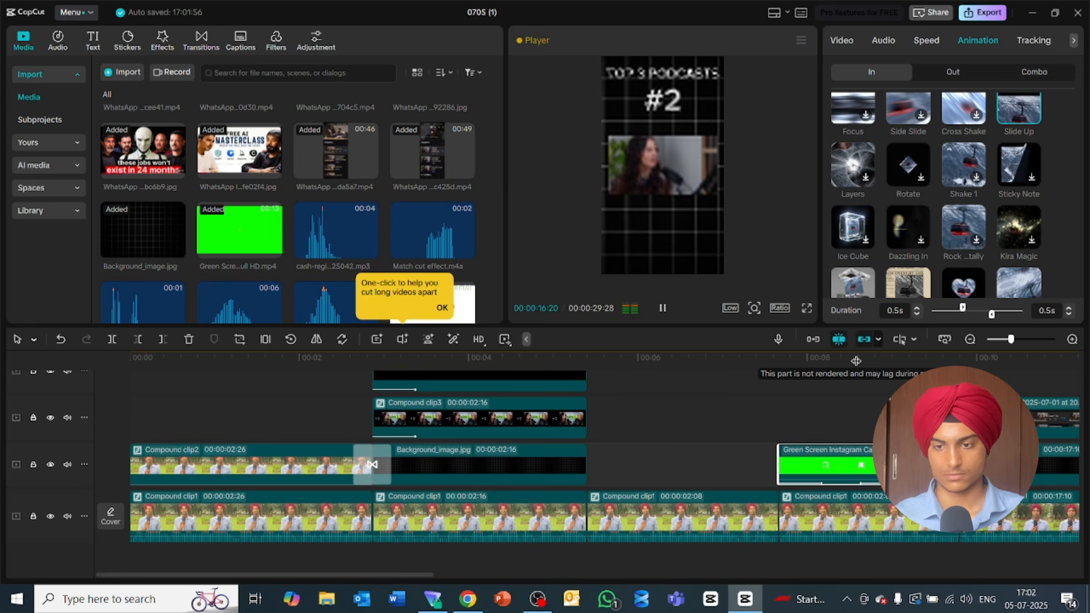
key(space)
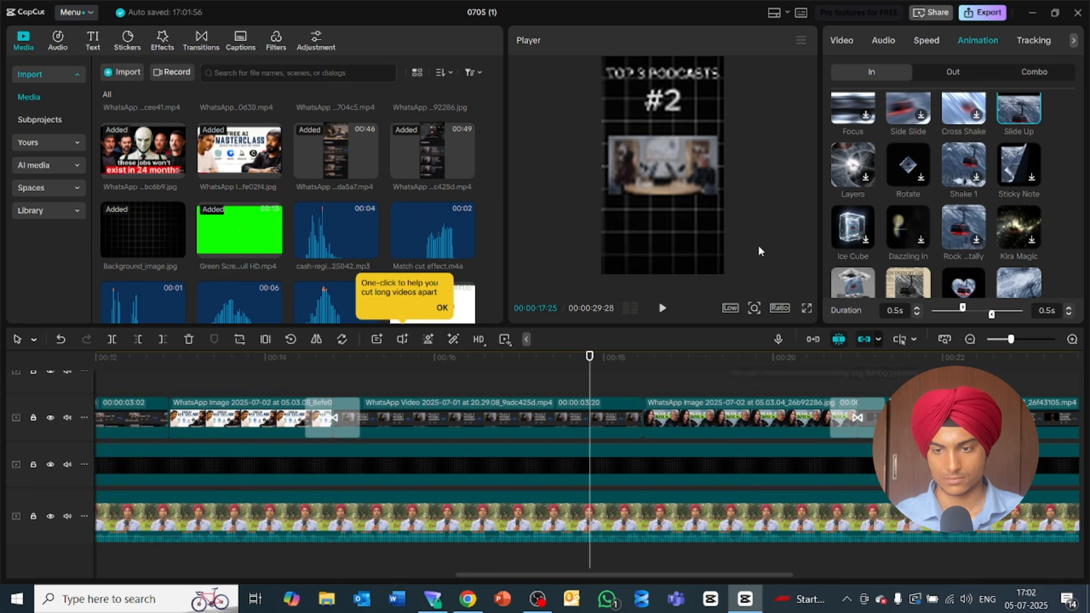
Step: Set the preview playback quality to Medium quality and play the remaining video to its end
click(779, 308)
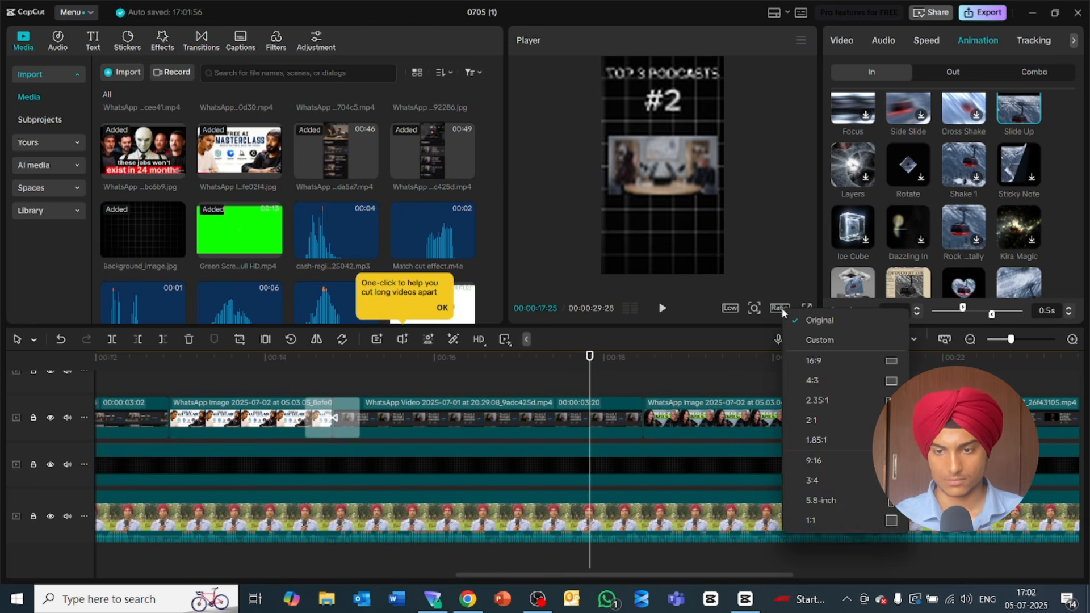
click(731, 308)
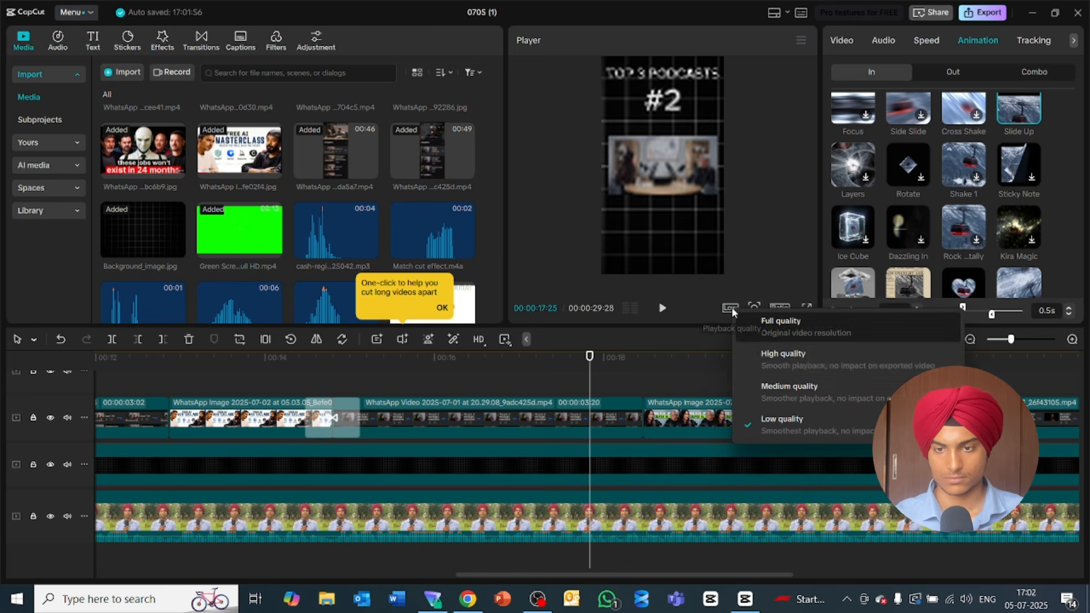
click(789, 397)
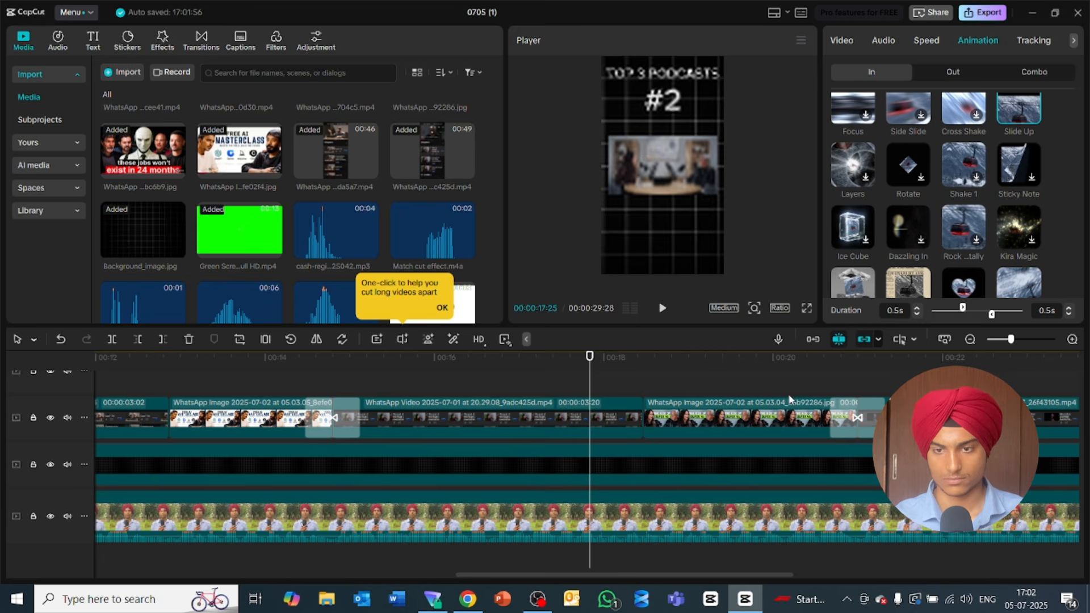
key(space)
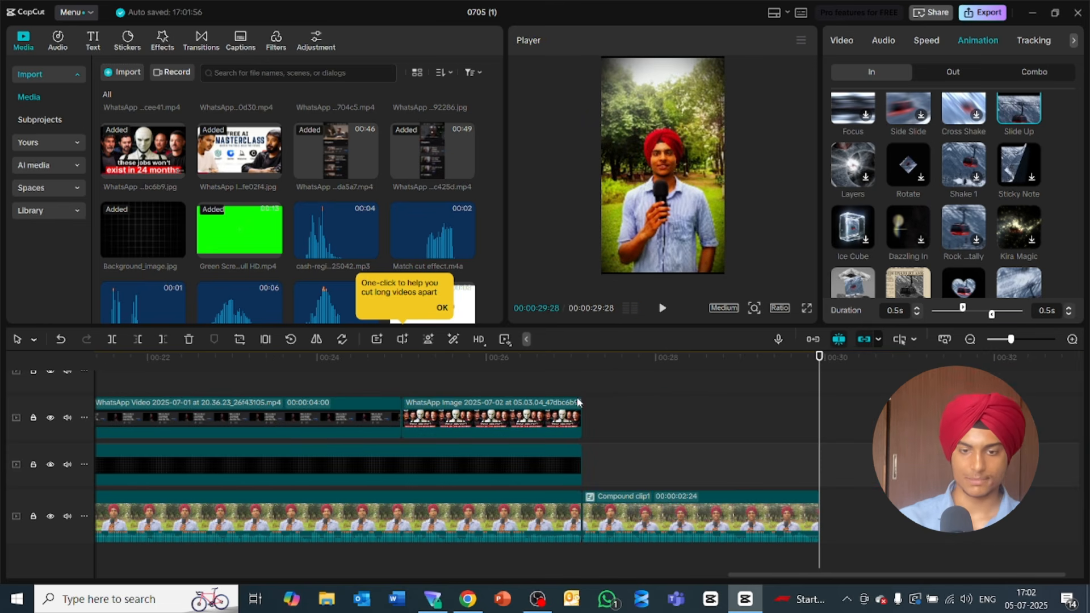
Step: Return the playhead to the opening section and briefly play it from 00:00:00:16
drag(581, 362, 2, 379)
drag(135, 353, 171, 421)
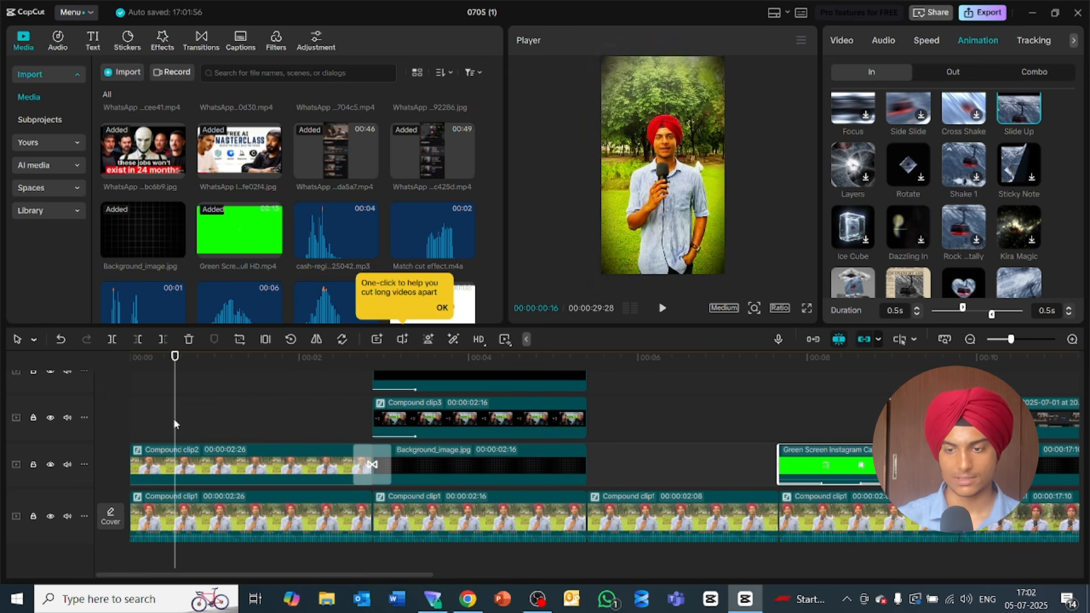
key(space)
key(space)
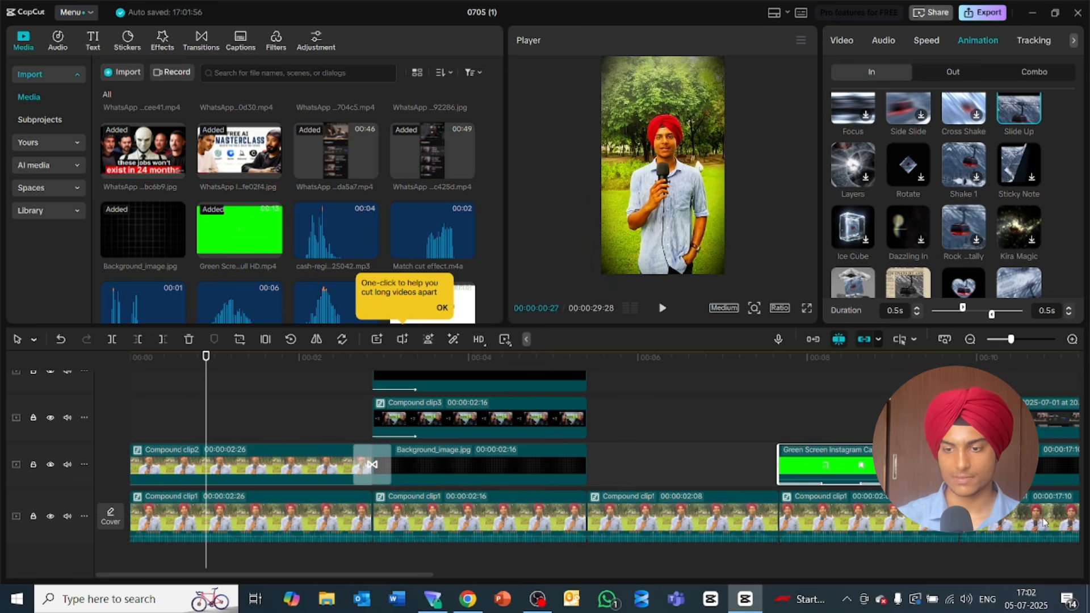
Step: Select all Compound clip1 segments on the main track and extract their audio to a separate track
drag(1076, 470, 1076, 495)
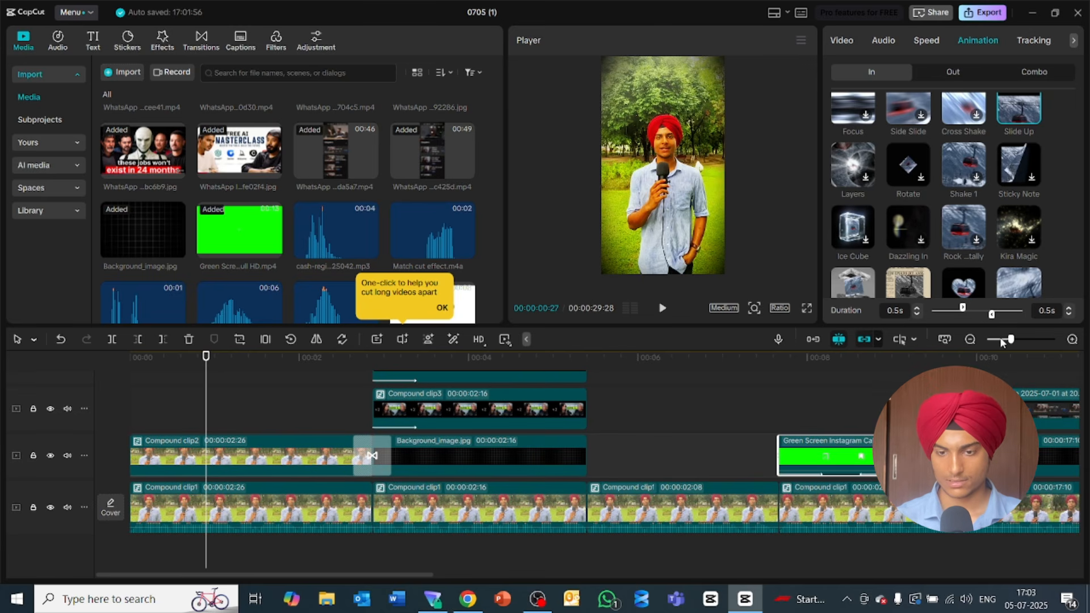
drag(1011, 340, 997, 340)
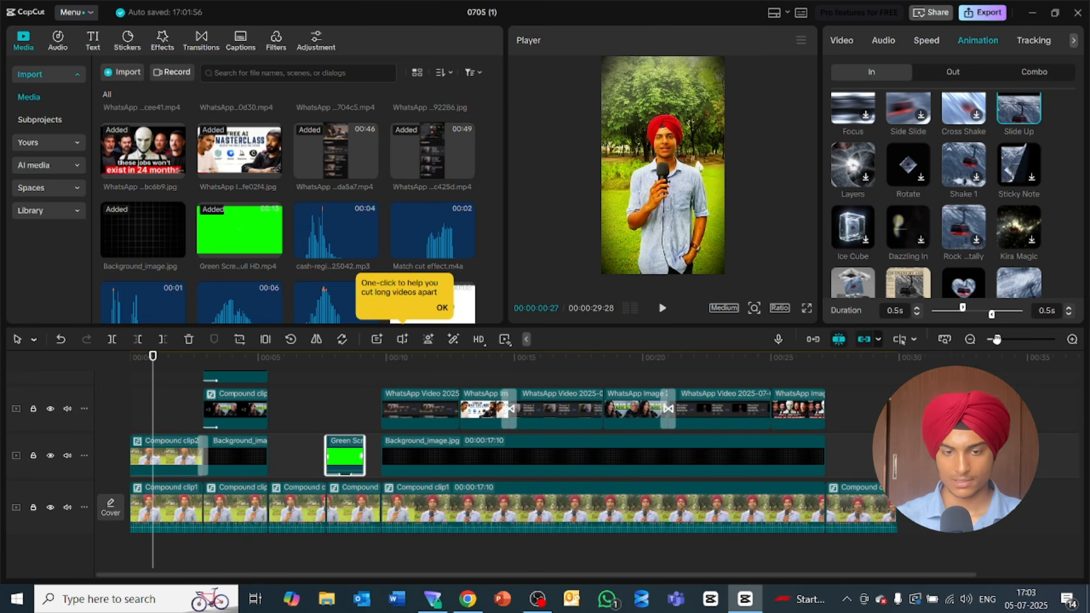
drag(931, 516, 182, 517)
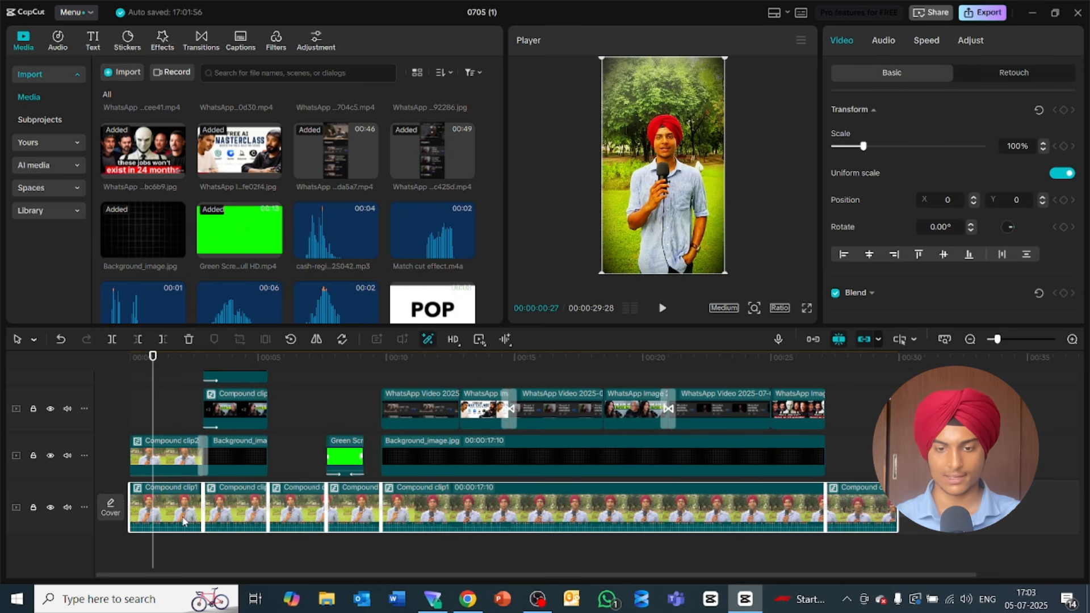
right_click(448, 496)
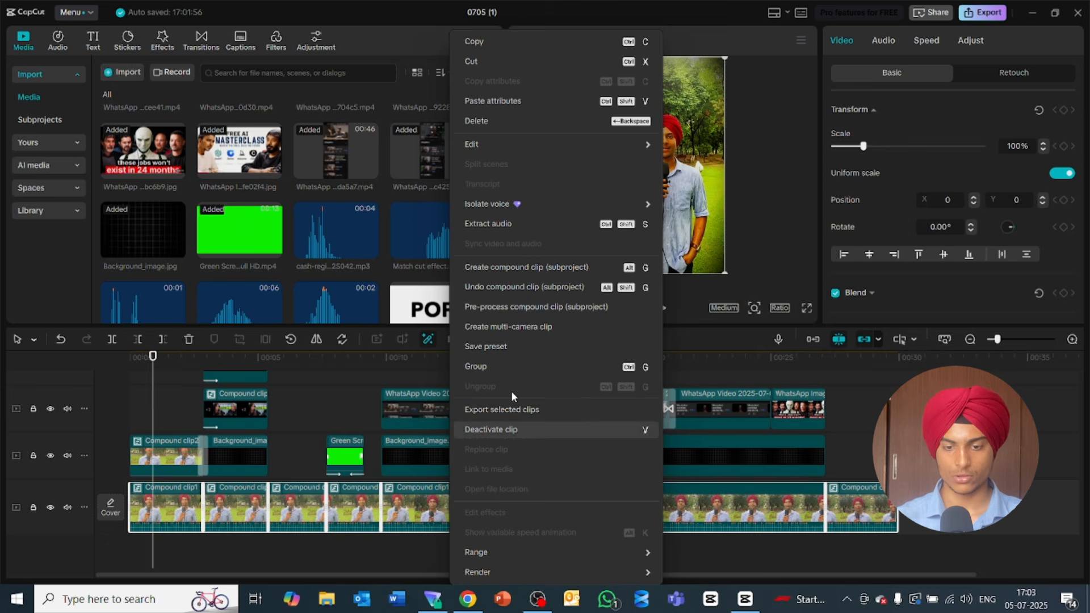
click(536, 223)
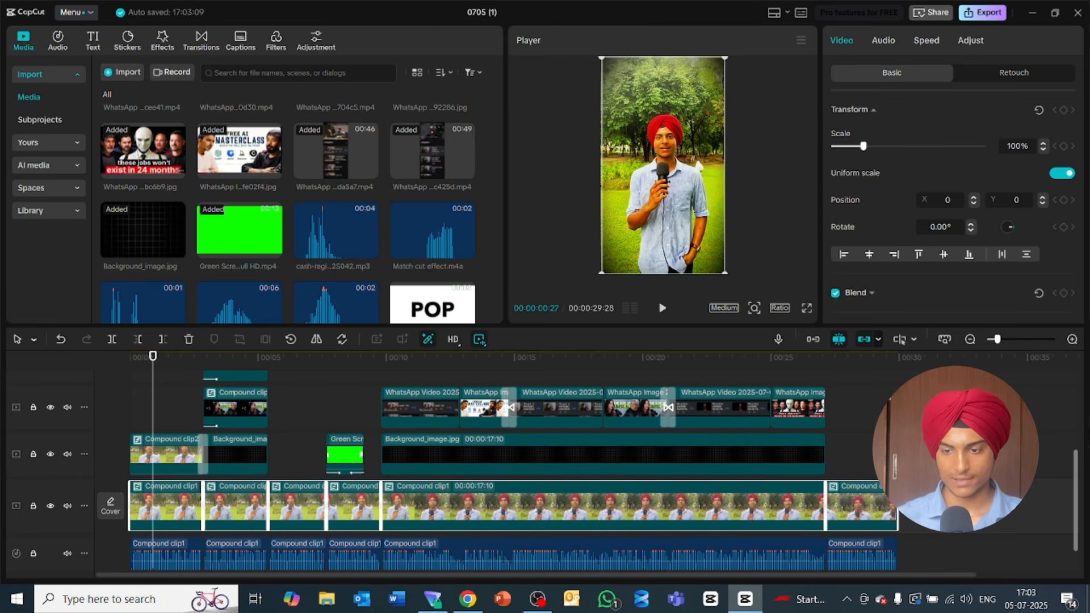
Step: Select all extracted Compound clip1 audio segments below the main track and combine them into a single compound clip
drag(1074, 480, 1078, 503)
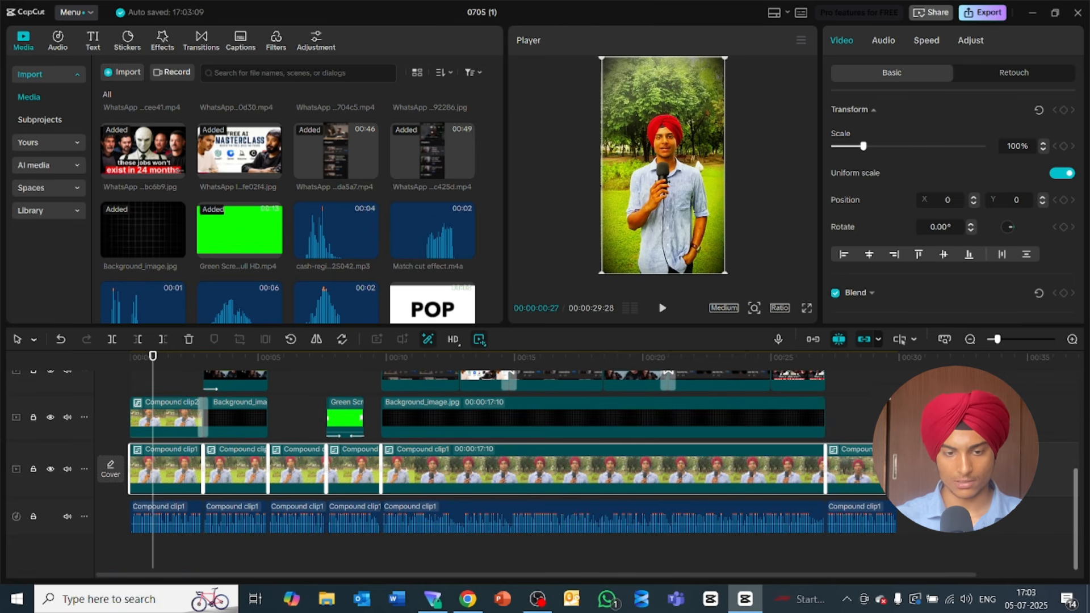
drag(934, 514, 192, 526)
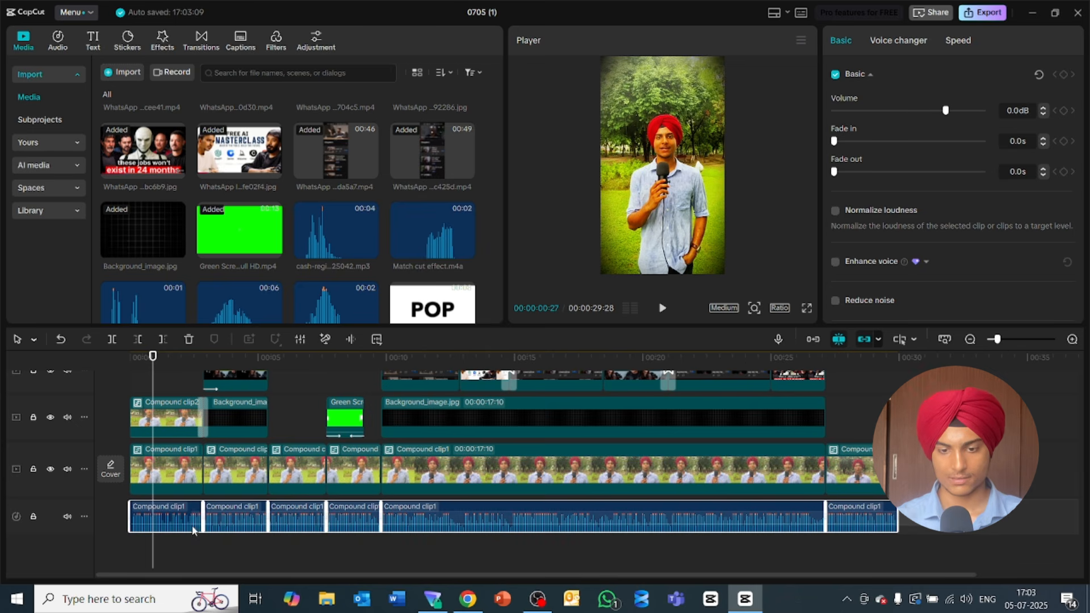
right_click(467, 531)
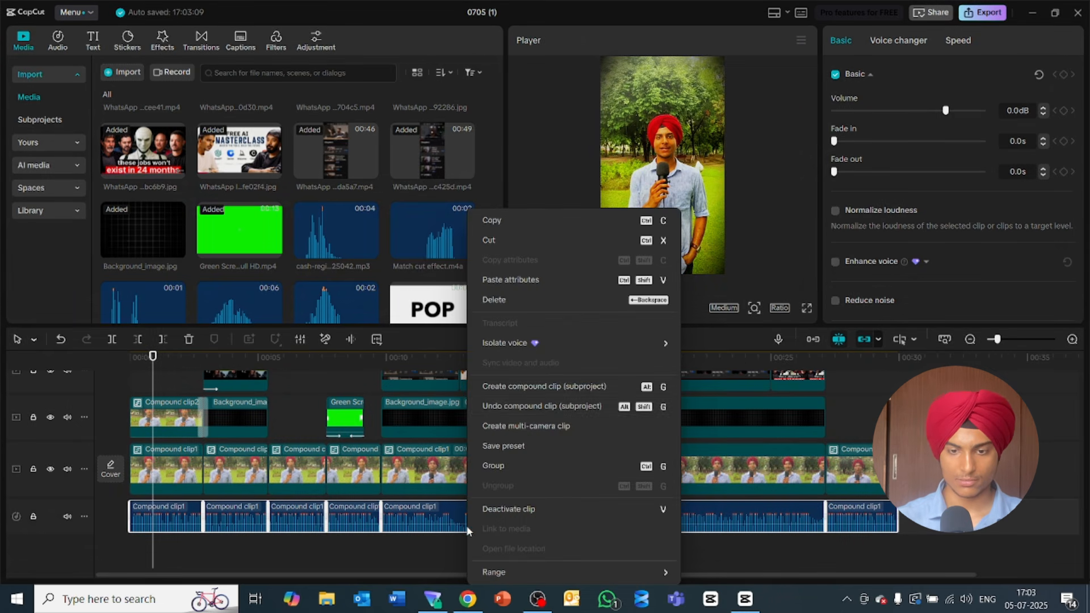
click(562, 394)
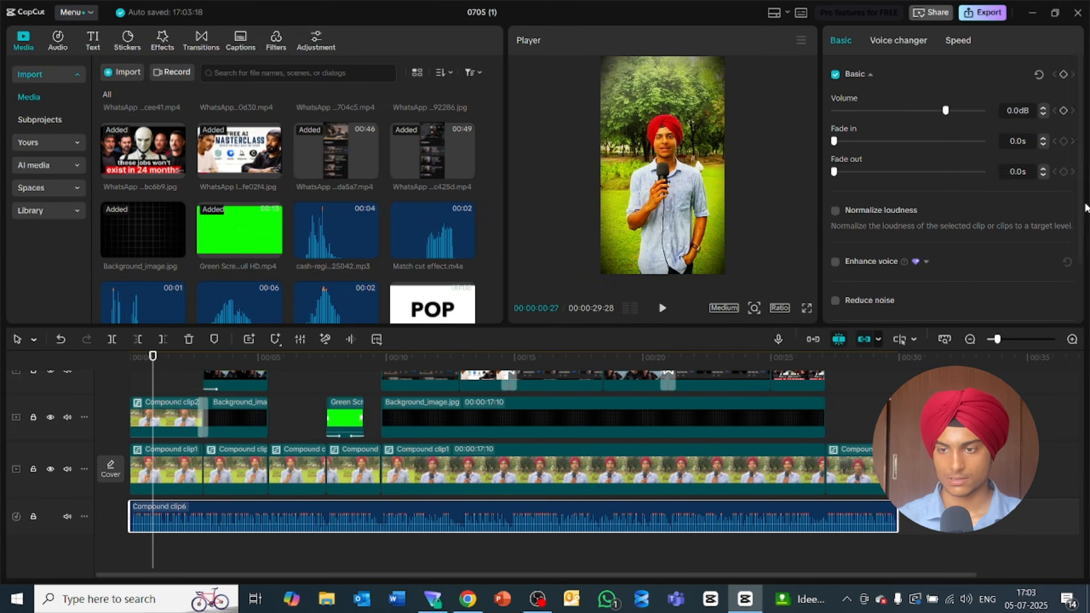
Step: Enable Reduce noise on the combined audio clip and briefly play the opening to hear the result
drag(1080, 209, 1078, 254)
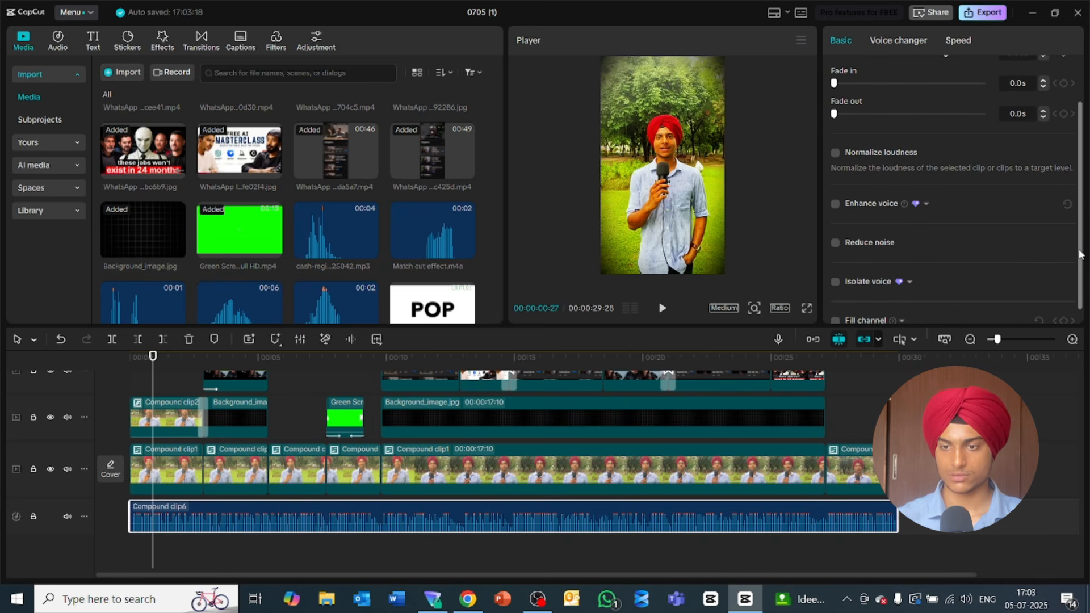
click(835, 242)
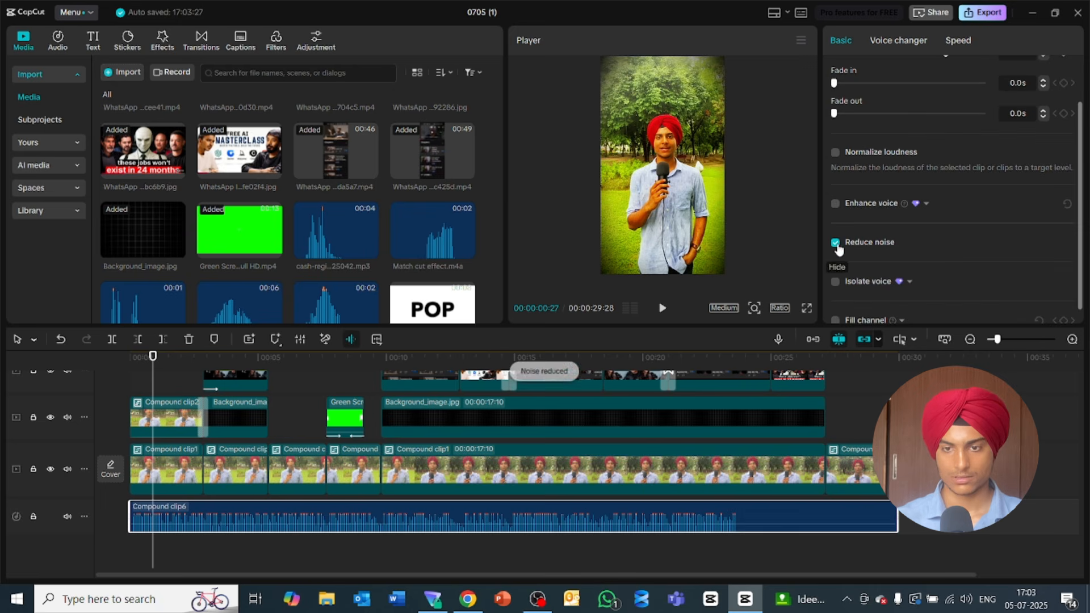
key(space)
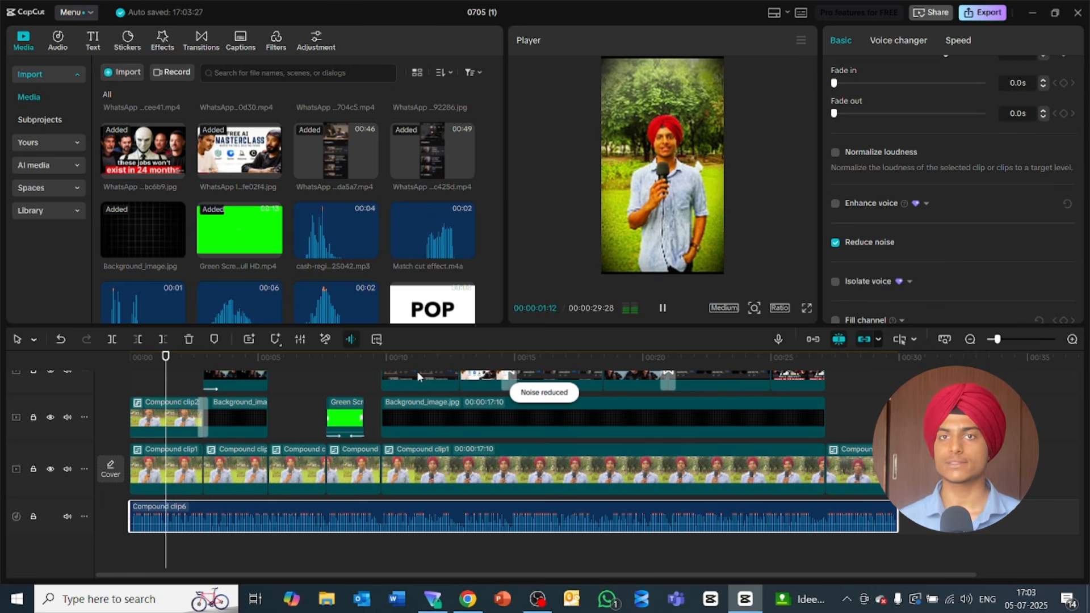
key(space)
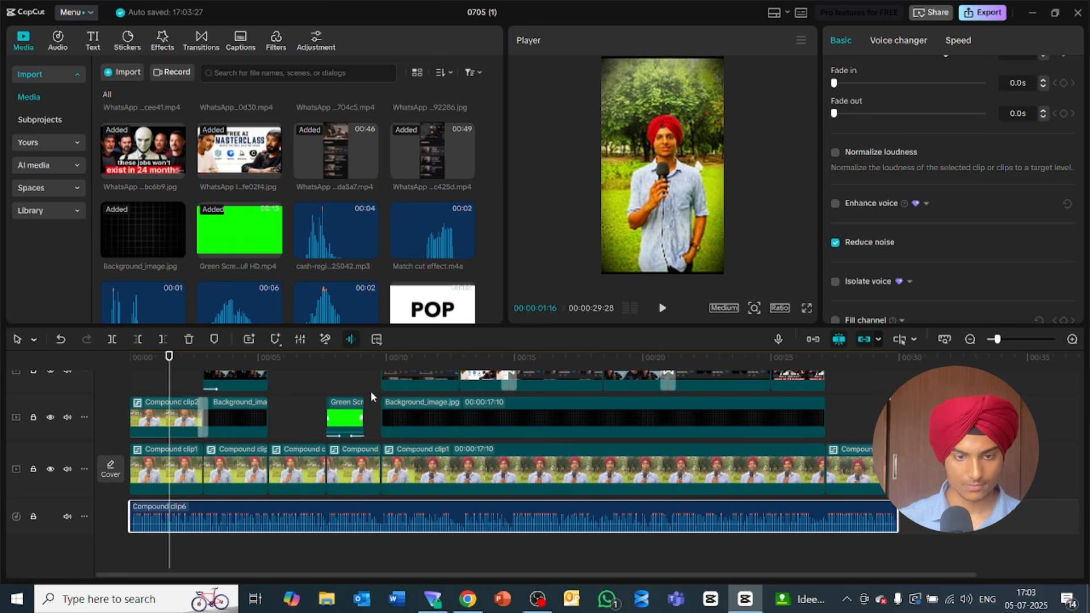
Step: Play the video from its start through the TOP 3 PODCASTS list to check the noise-reduced audio
drag(169, 361, 67, 365)
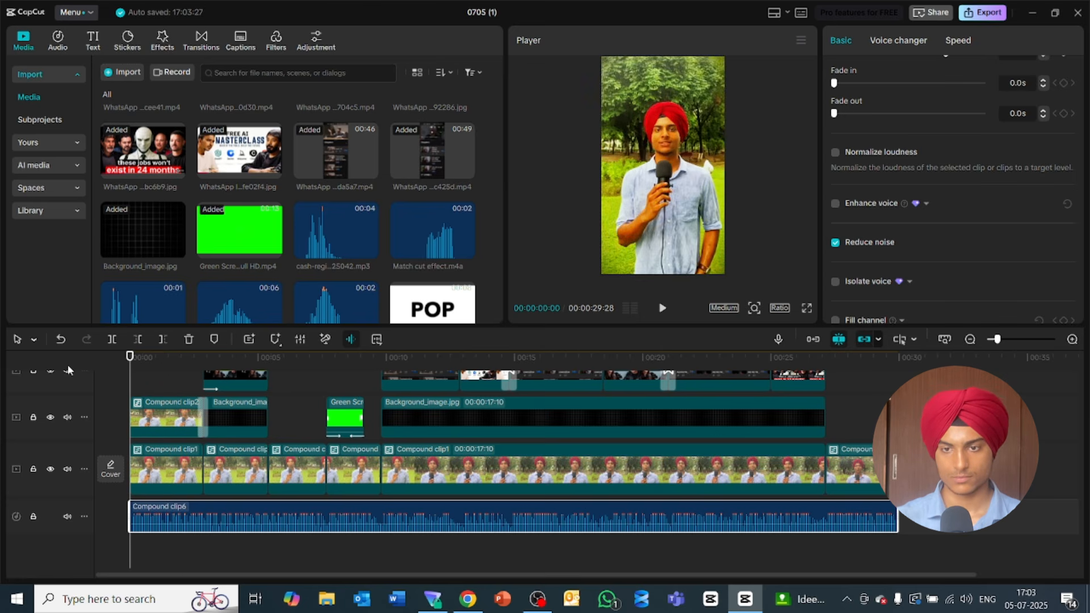
key(space)
key(space)
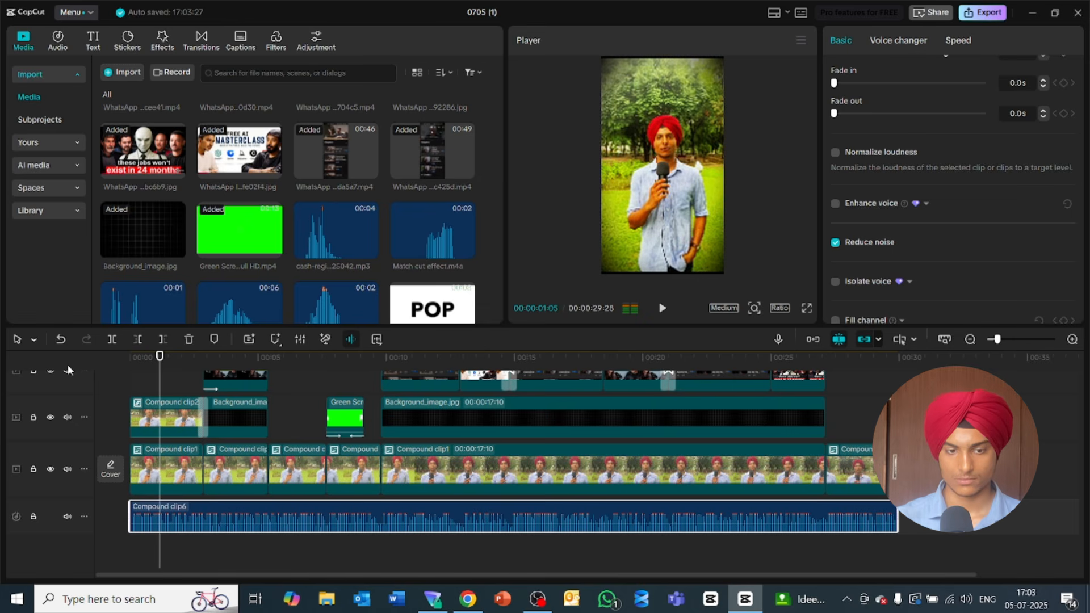
click(181, 460)
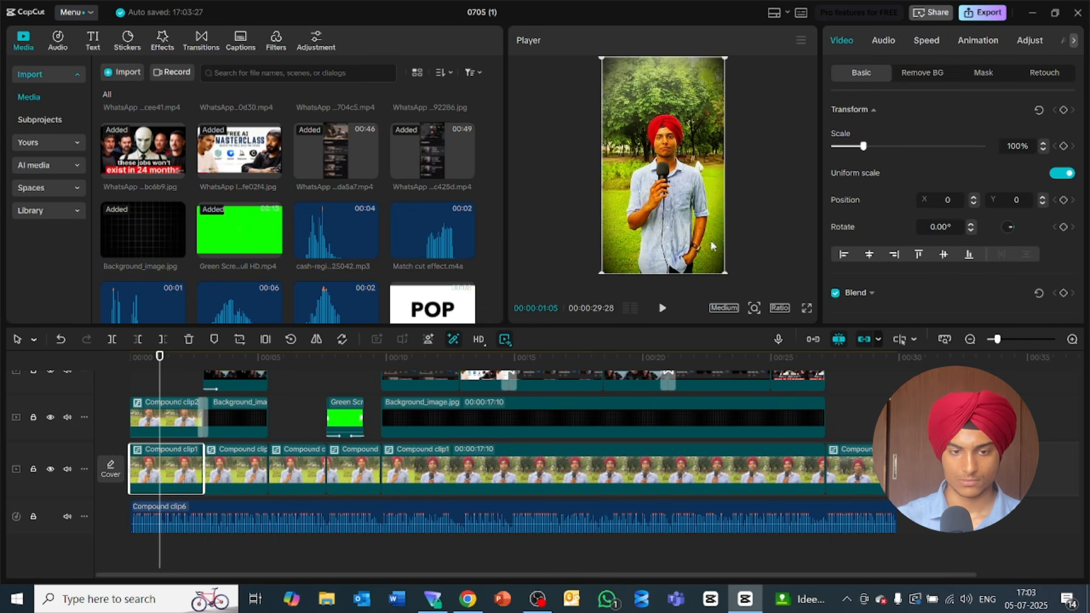
drag(159, 366, 107, 366)
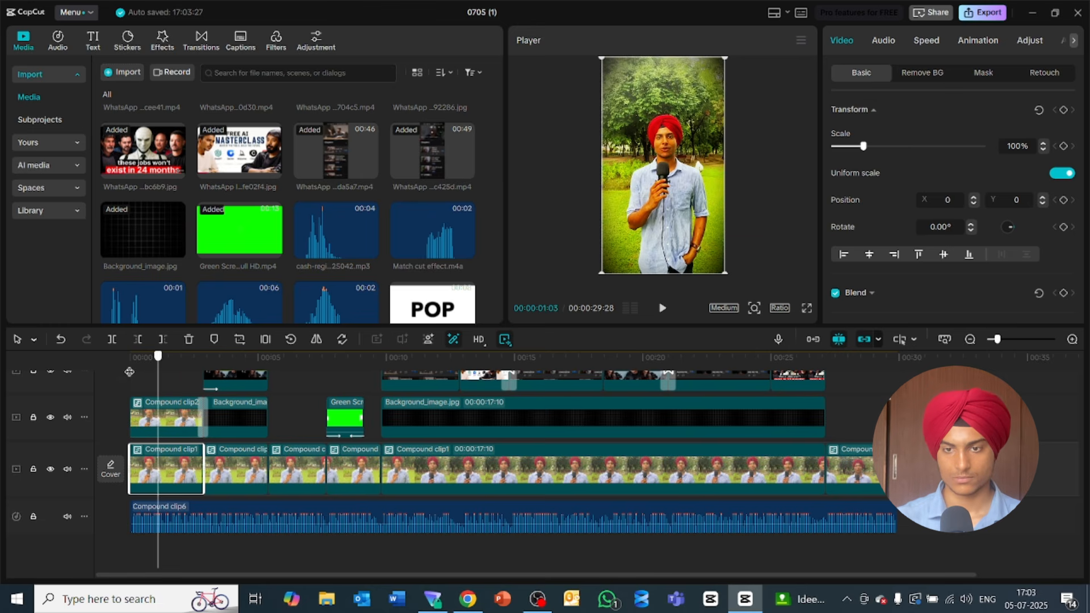
key(space)
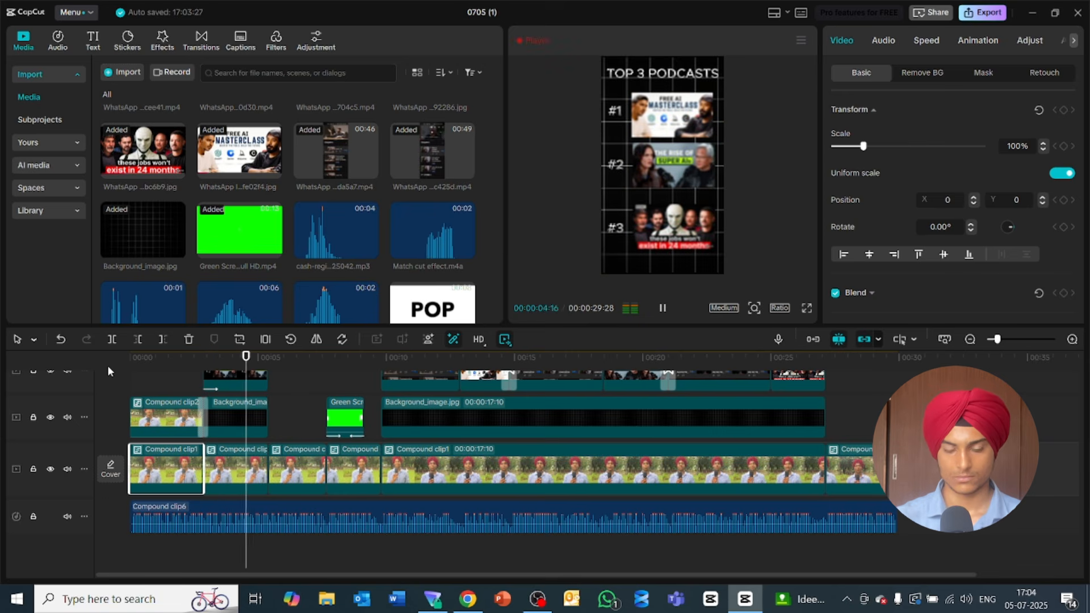
key(space)
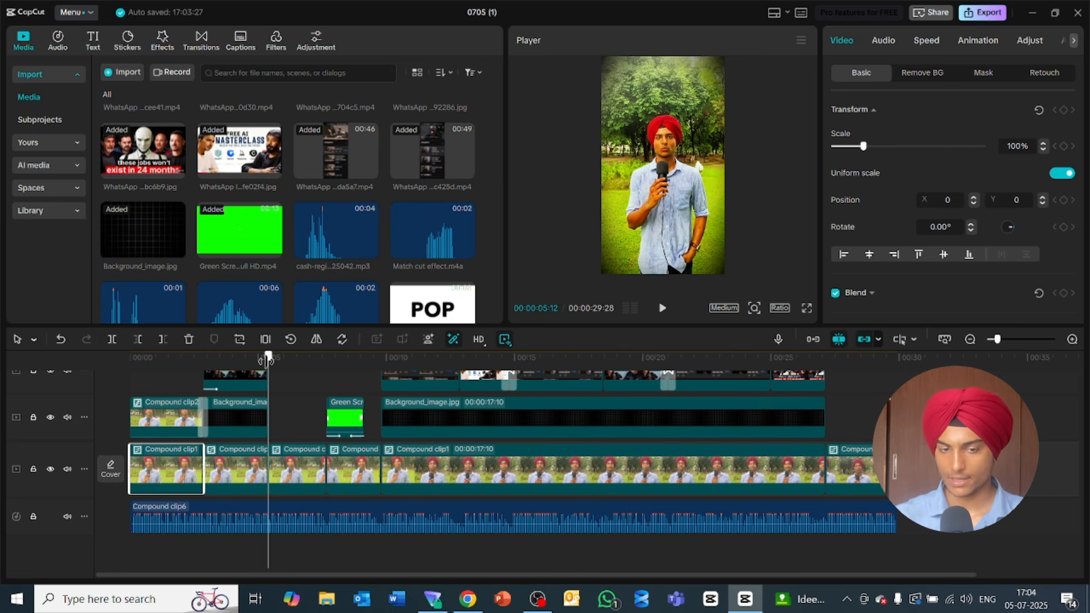
Step: Keyframe the third main-track clip's scale at 100% at its start (00:00:05:12) and 110% at its end (00:00:07:20)
scroll(1075, 499, up, 3)
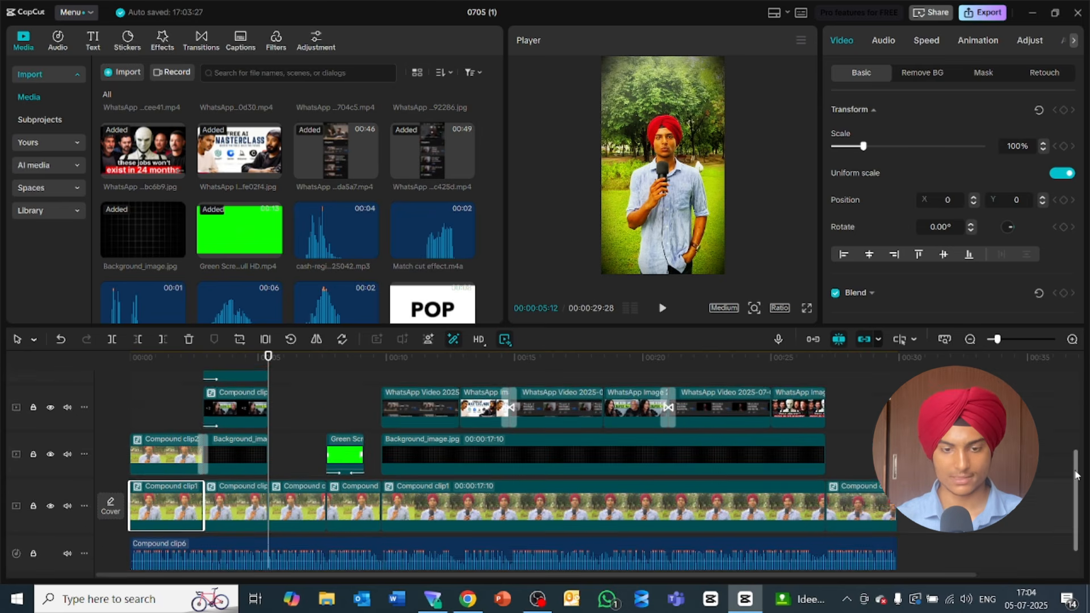
click(301, 531)
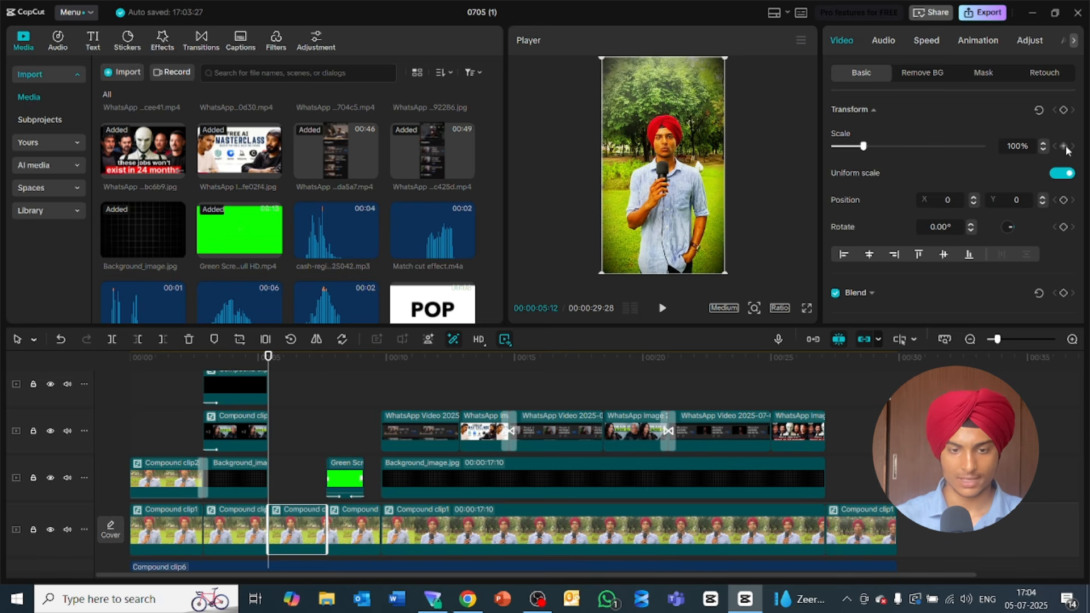
drag(268, 357, 326, 441)
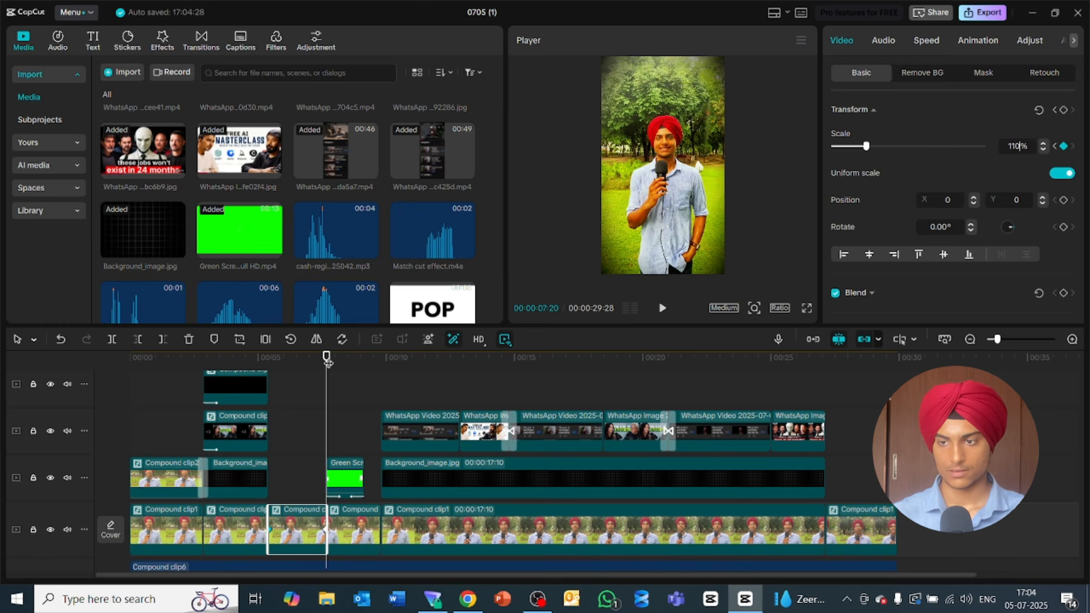
drag(327, 362, 302, 366)
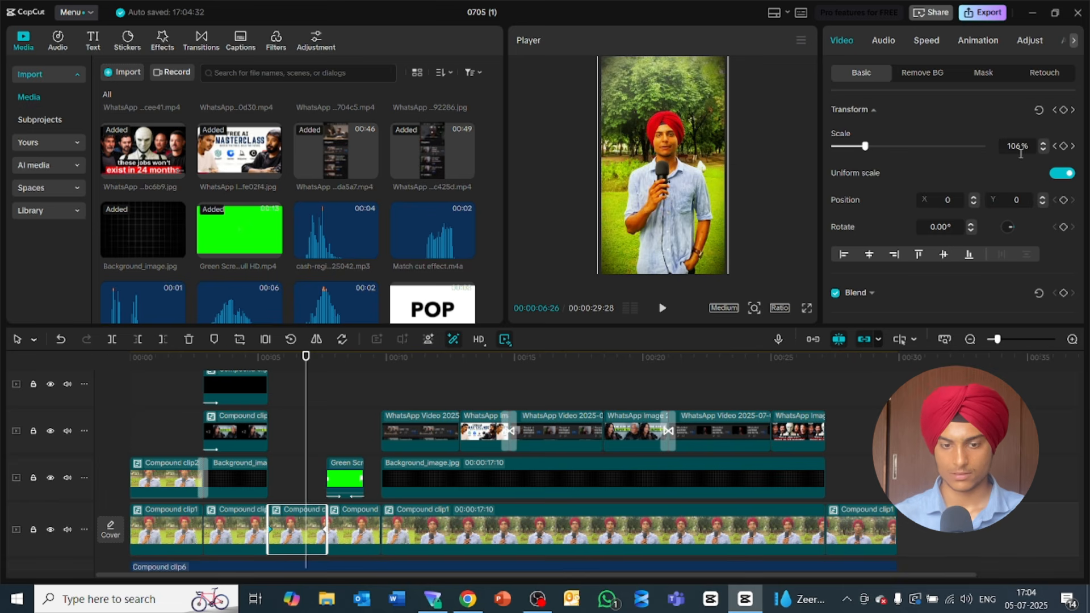
scroll(1020, 151, up, 3)
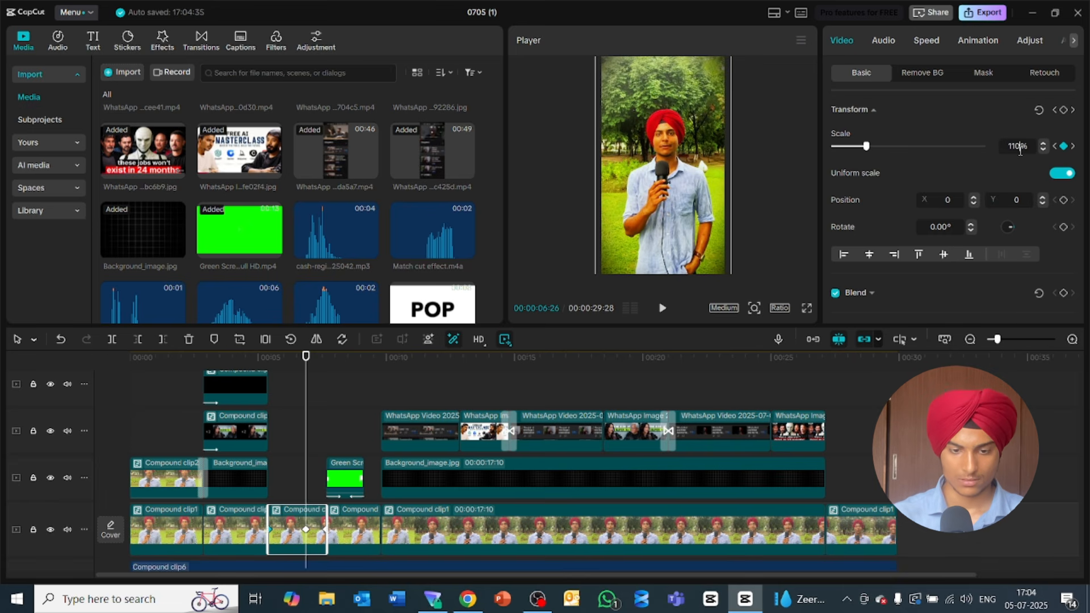
click(305, 530)
key(Delete)
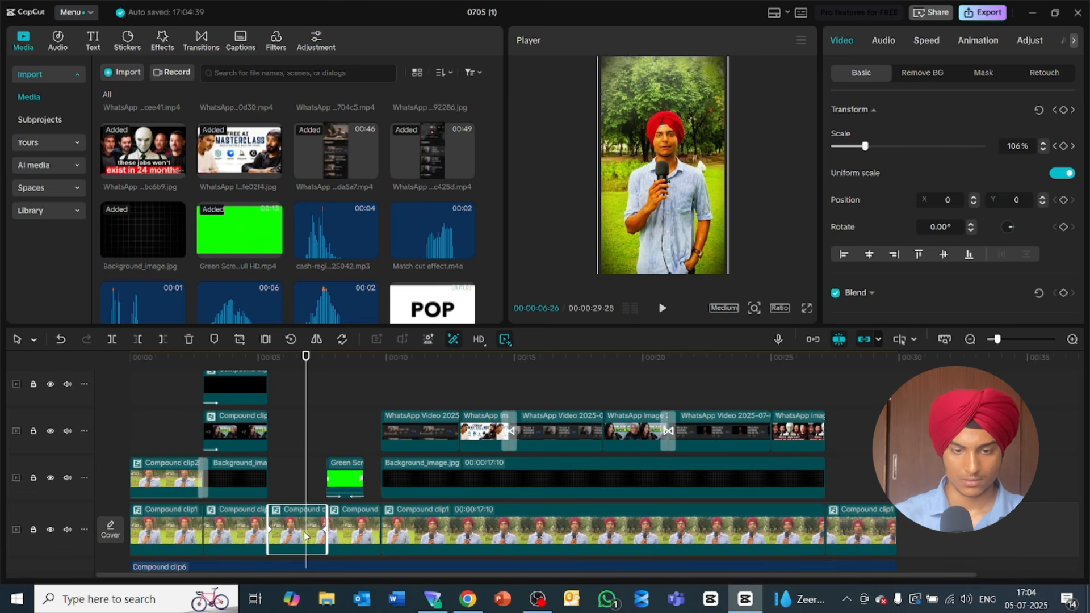
Step: Set the third main-track clip's end scale keyframe at 00:00:07:20 to 123% and apply the Cubic In preset curve to it
drag(306, 385, 325, 415)
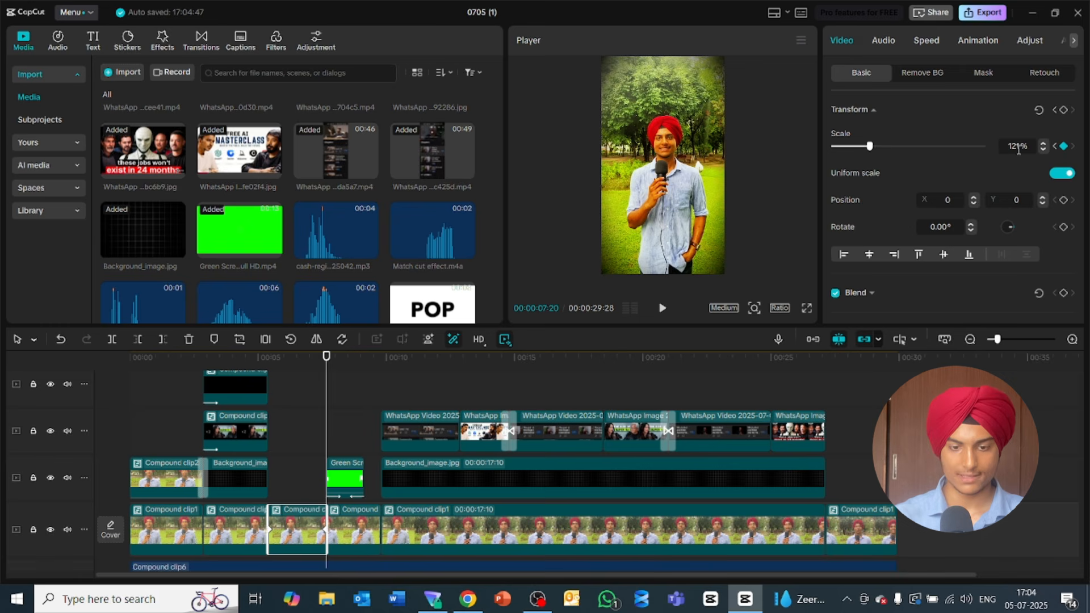
scroll(1018, 149, up, 2)
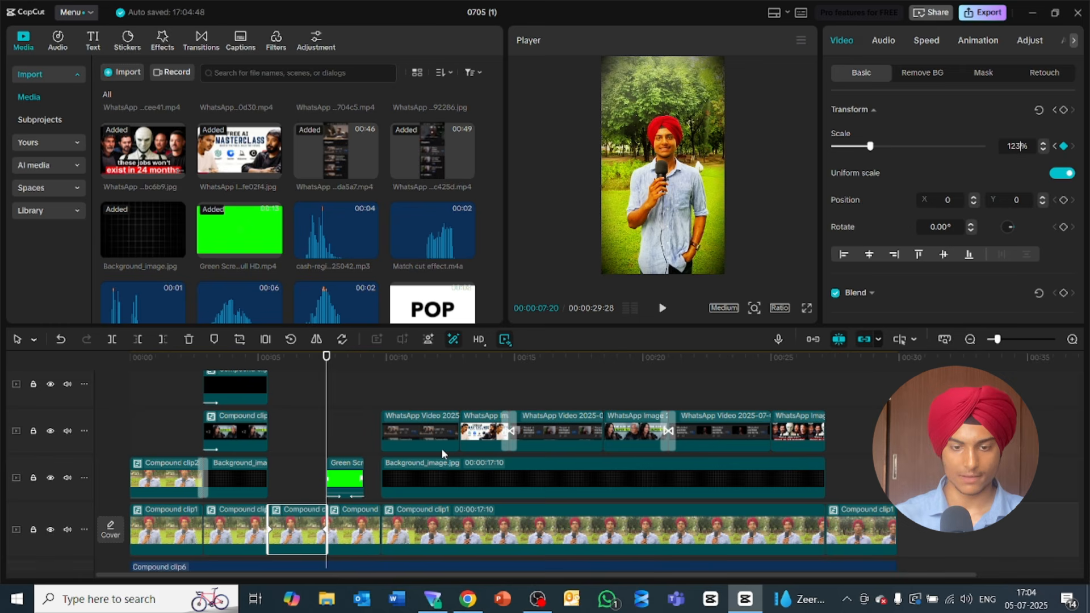
right_click(325, 527)
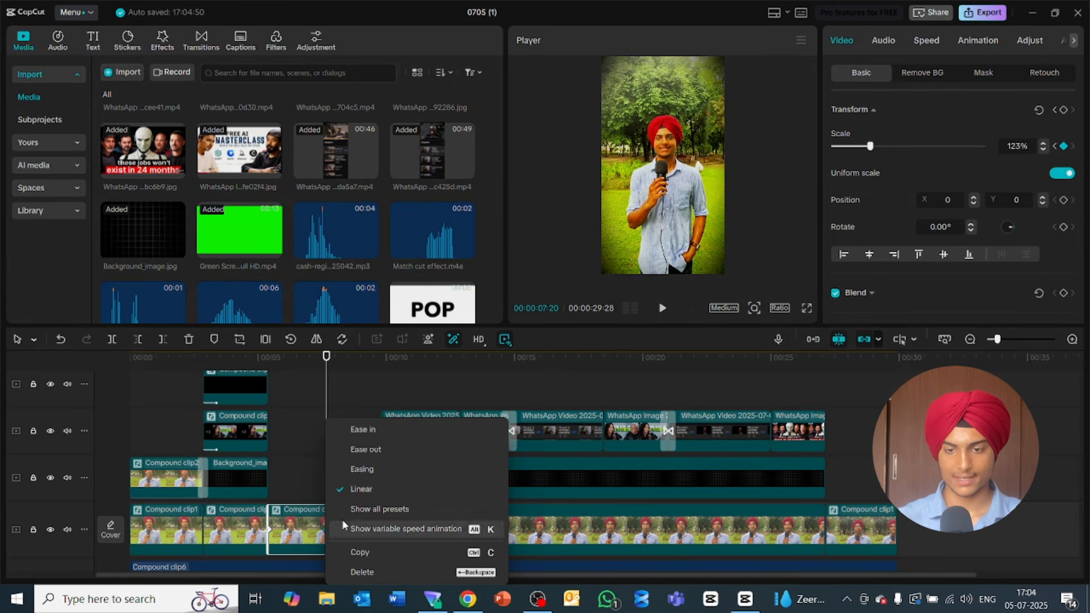
click(379, 509)
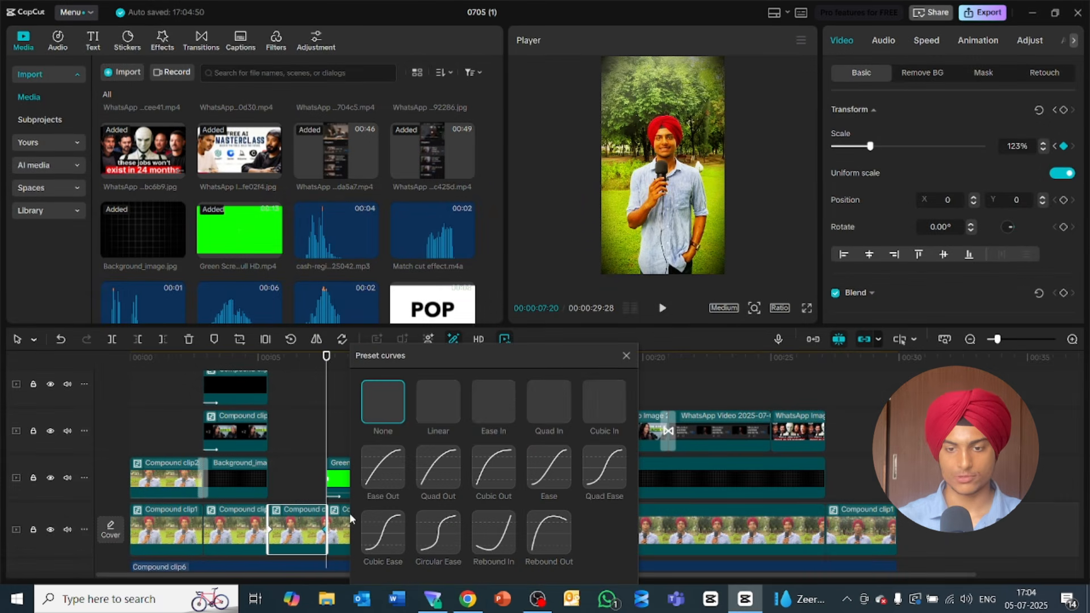
click(595, 403)
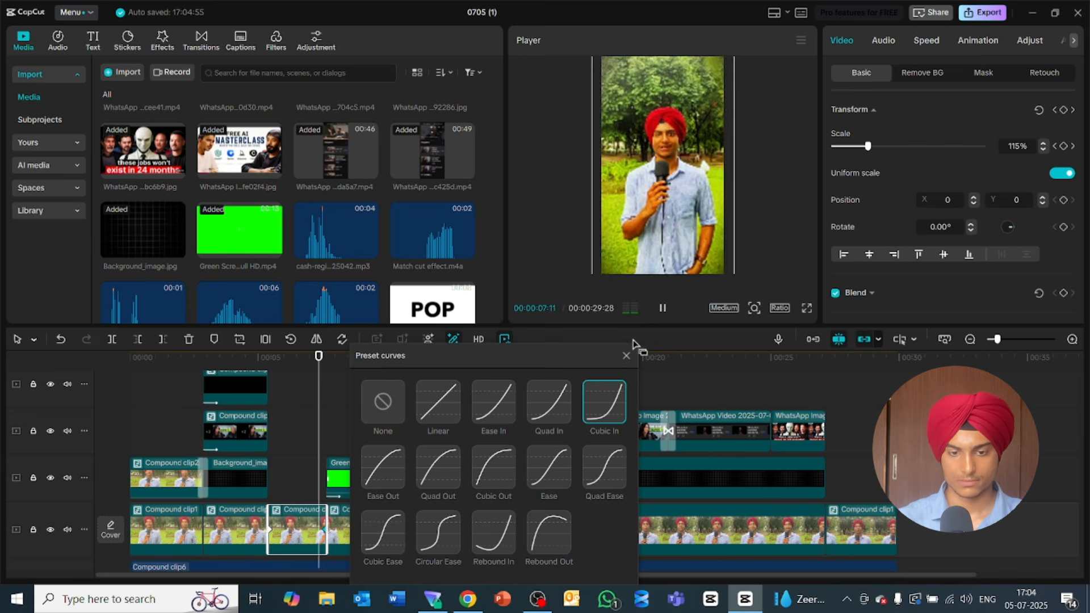
click(626, 356)
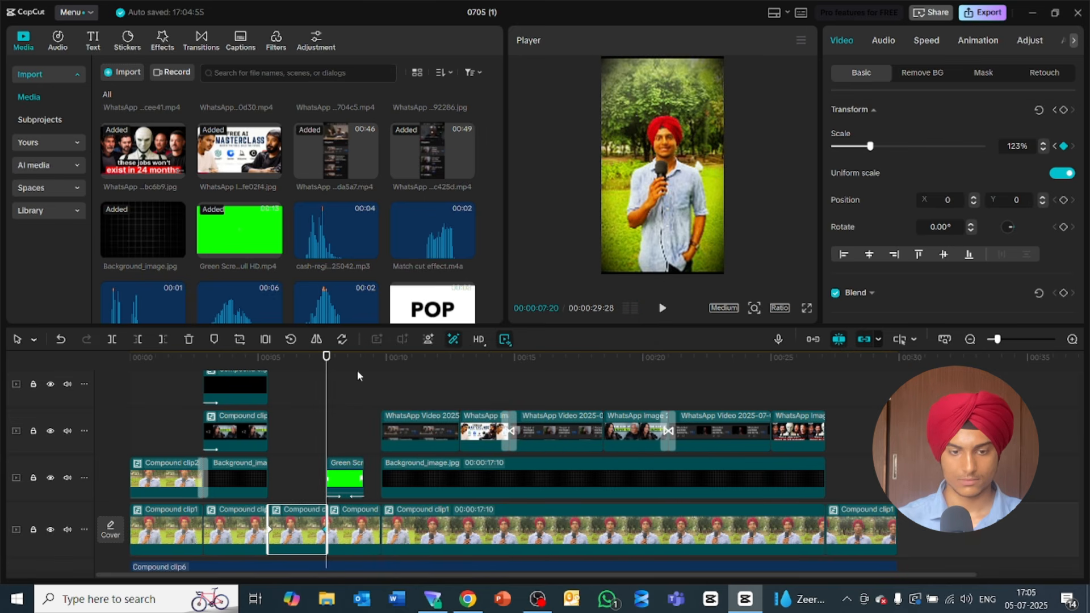
Step: Play the opening section from the start of the video up to the flash transition at 00:00:02:25
drag(219, 381, 72, 418)
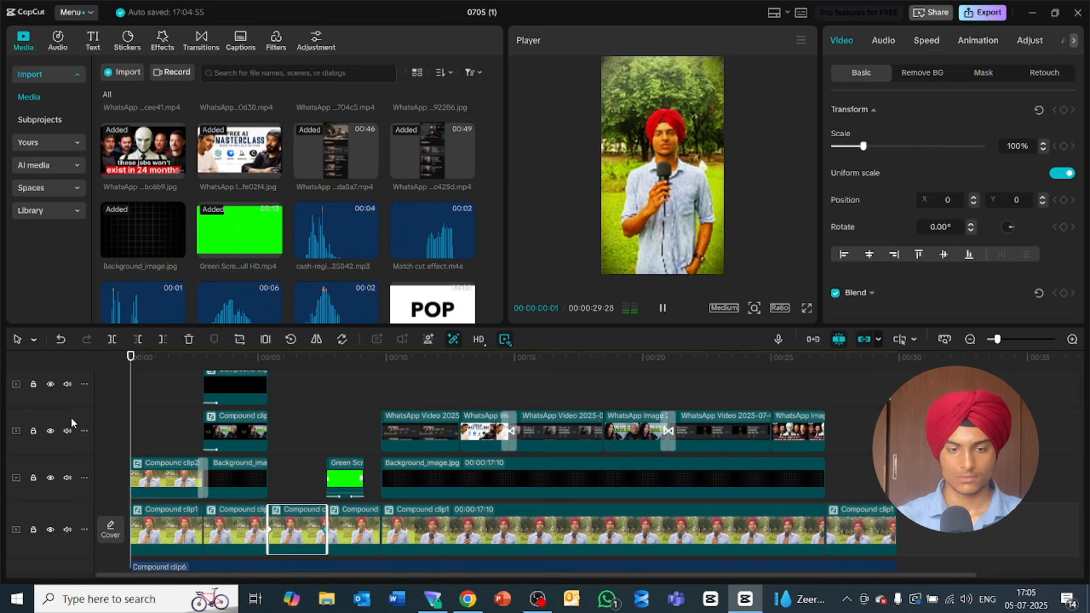
key(space)
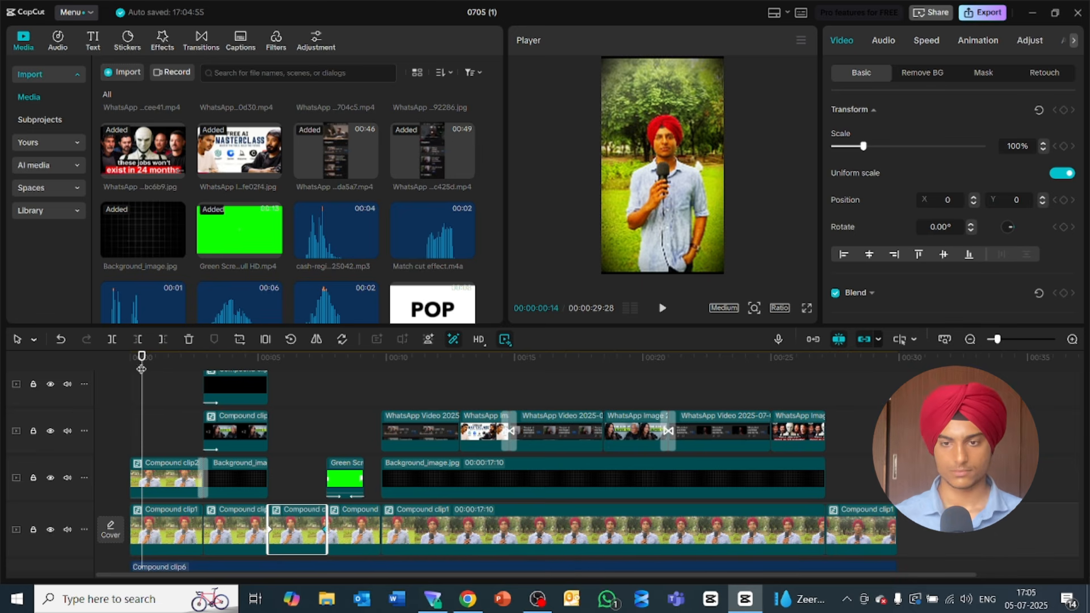
click(105, 366)
key(space)
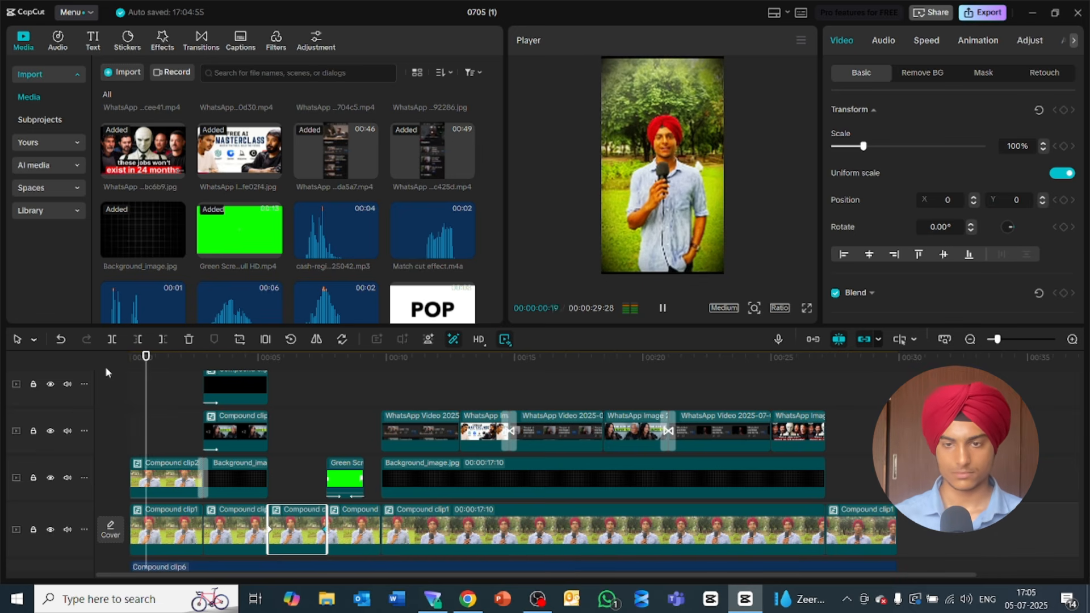
key(space)
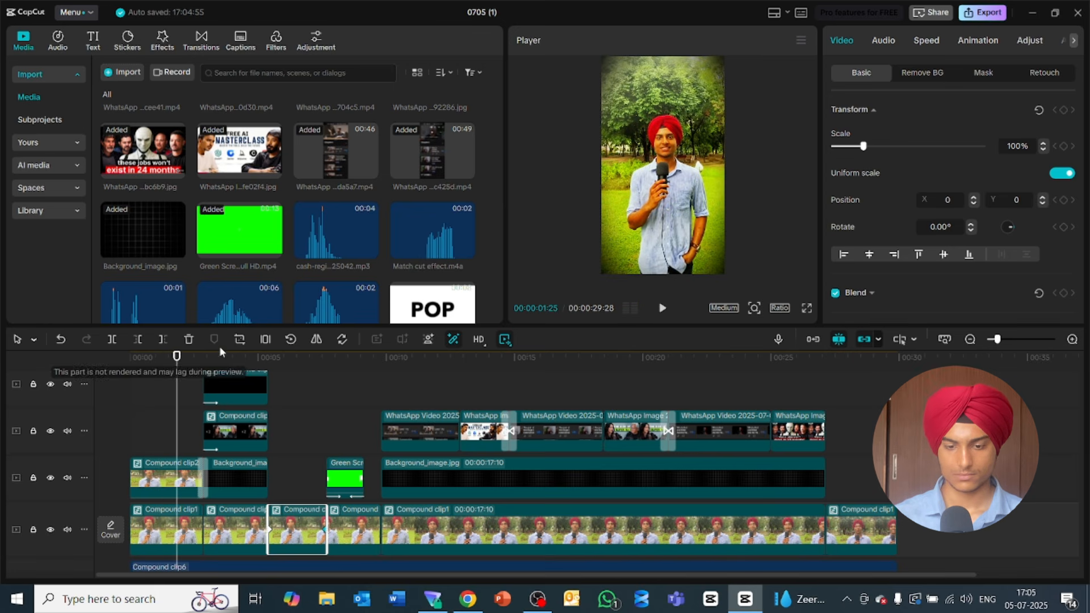
key(space)
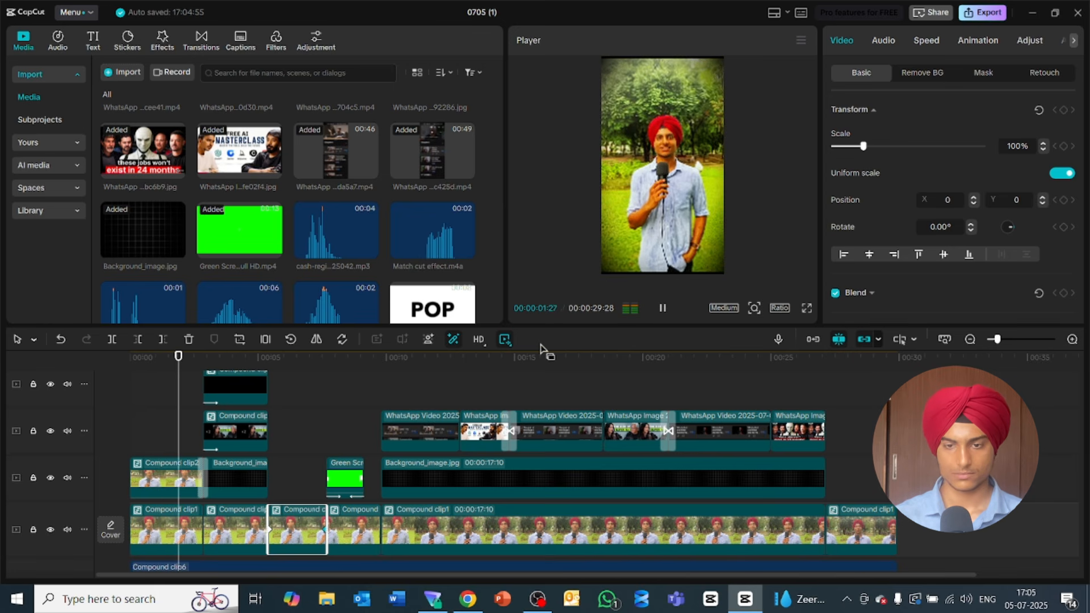
key(space)
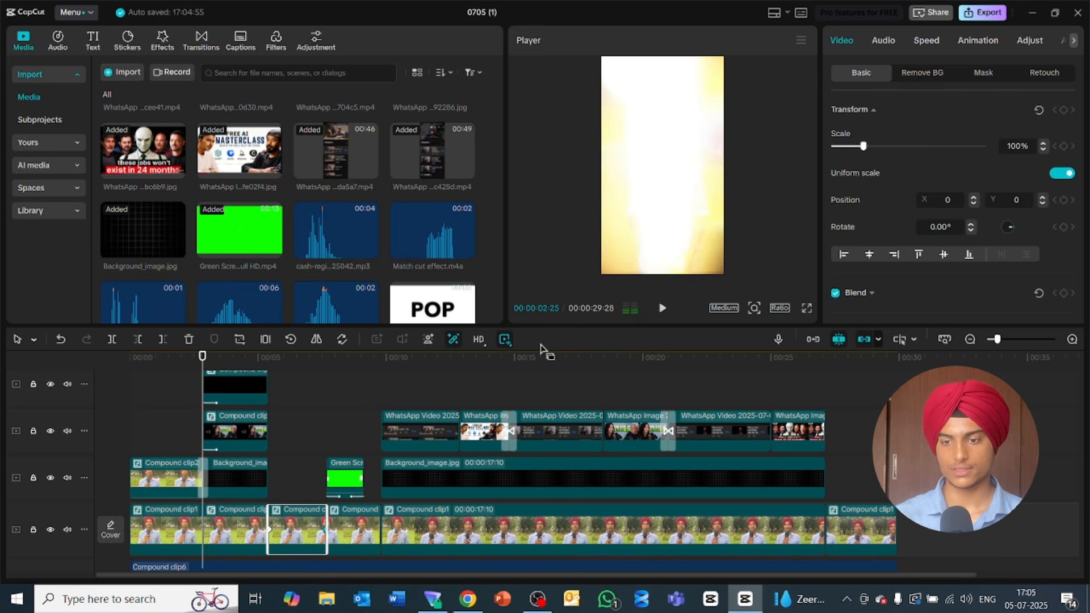
Step: Set the preview playback quality to Low quality and play the video from the flash transition past the green-screen clip
click(723, 308)
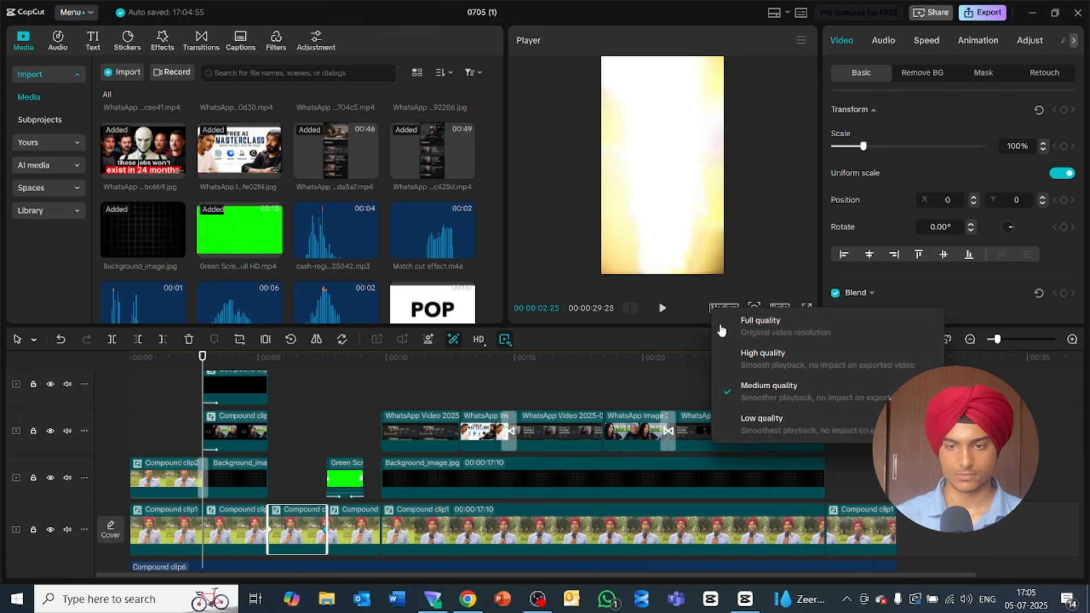
click(760, 417)
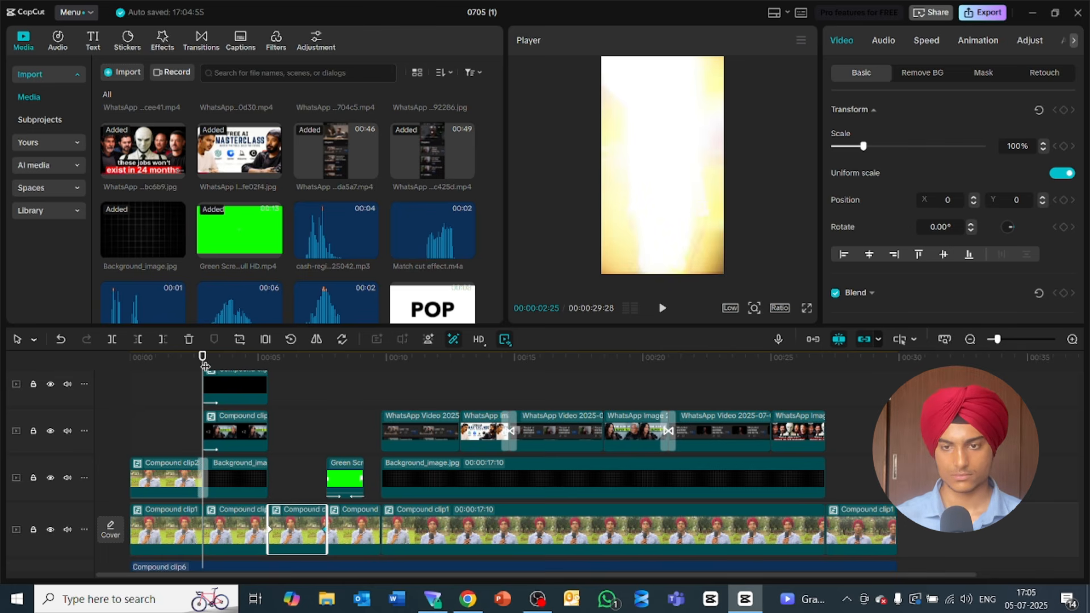
key(space)
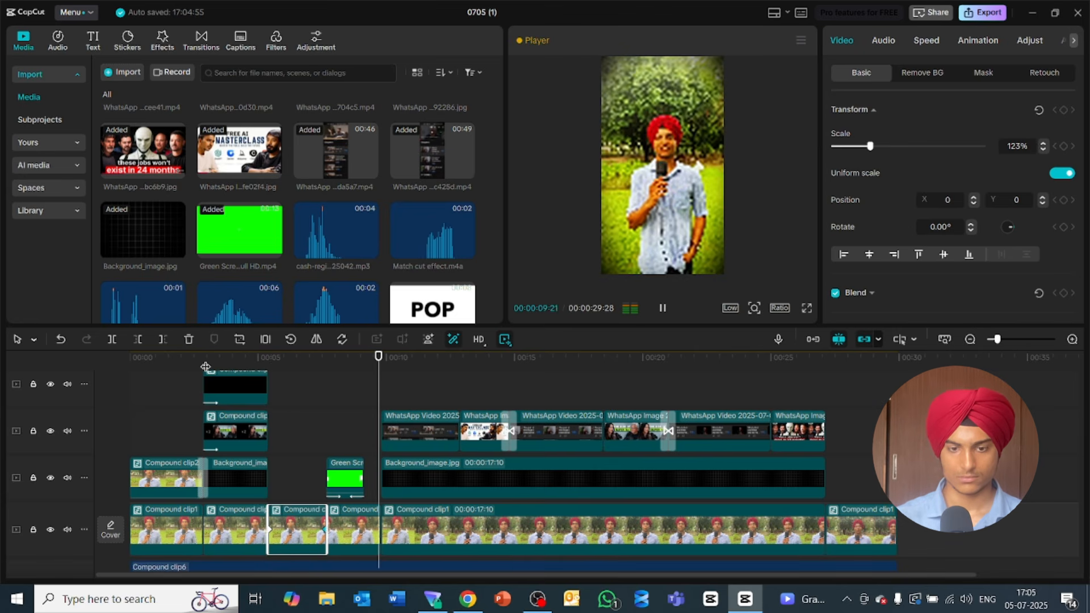
Step: Replay the green-screen clip section from the end of the third main-track clip
click(320, 362)
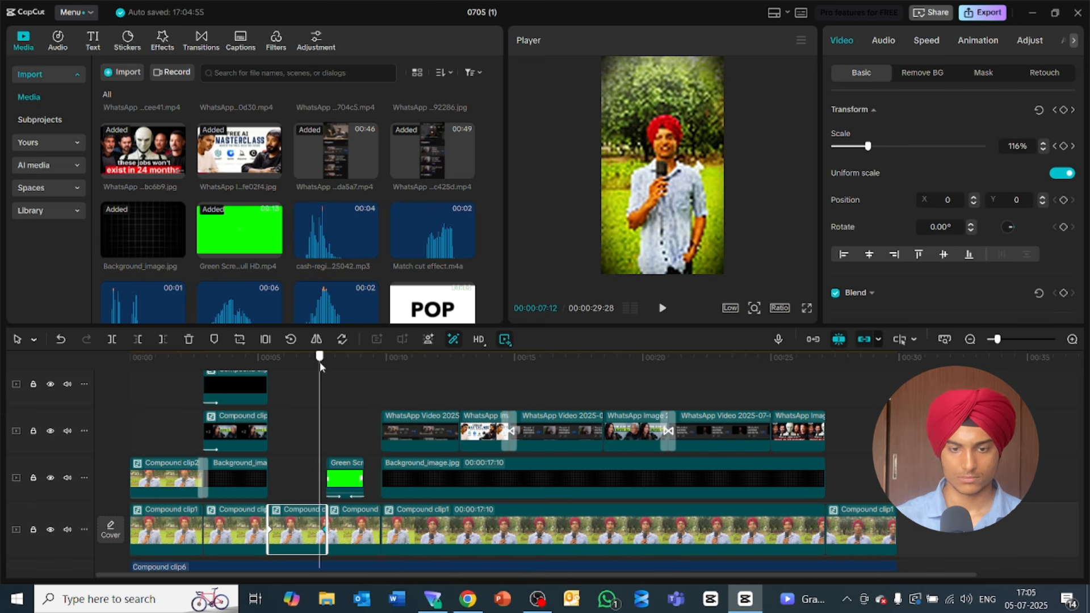
drag(320, 359, 324, 363)
key(space)
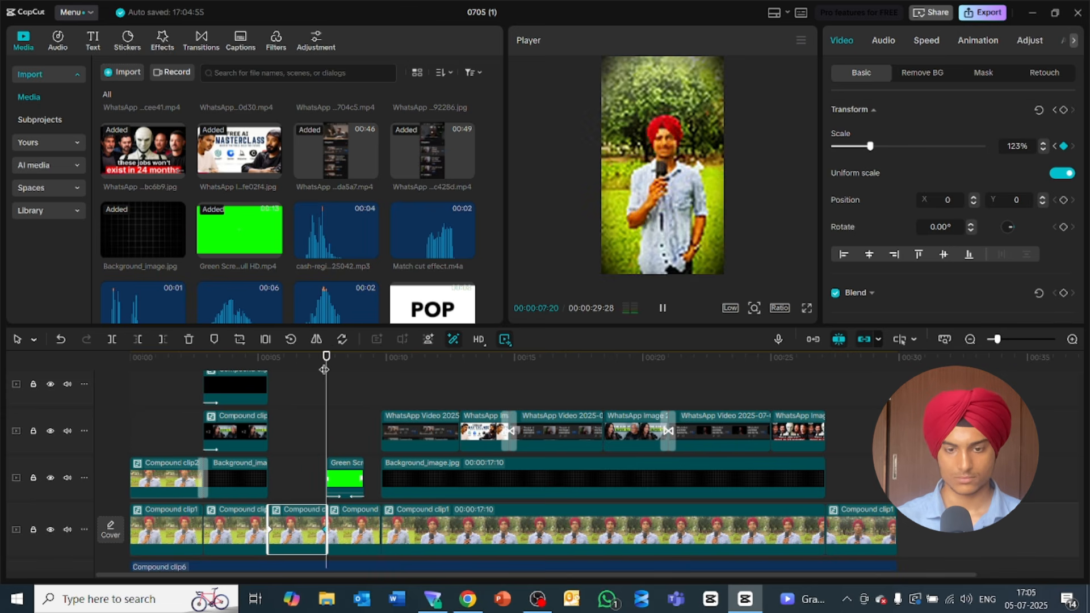
key(space)
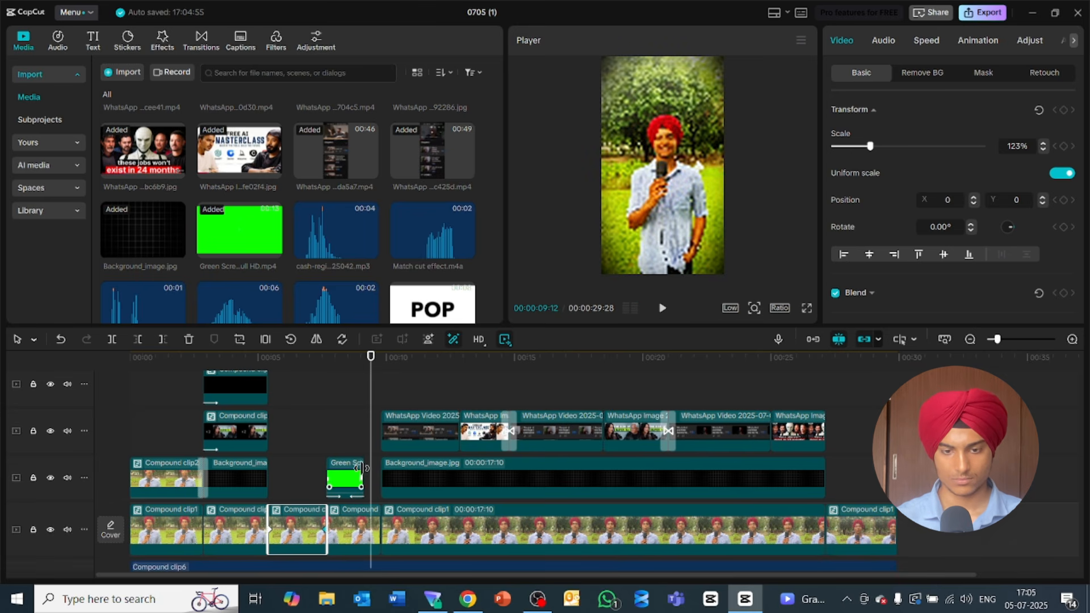
Step: Extend the green-screen overlay clip's end to the start of the long background image and play the result through the podcast sections
drag(361, 468, 372, 480)
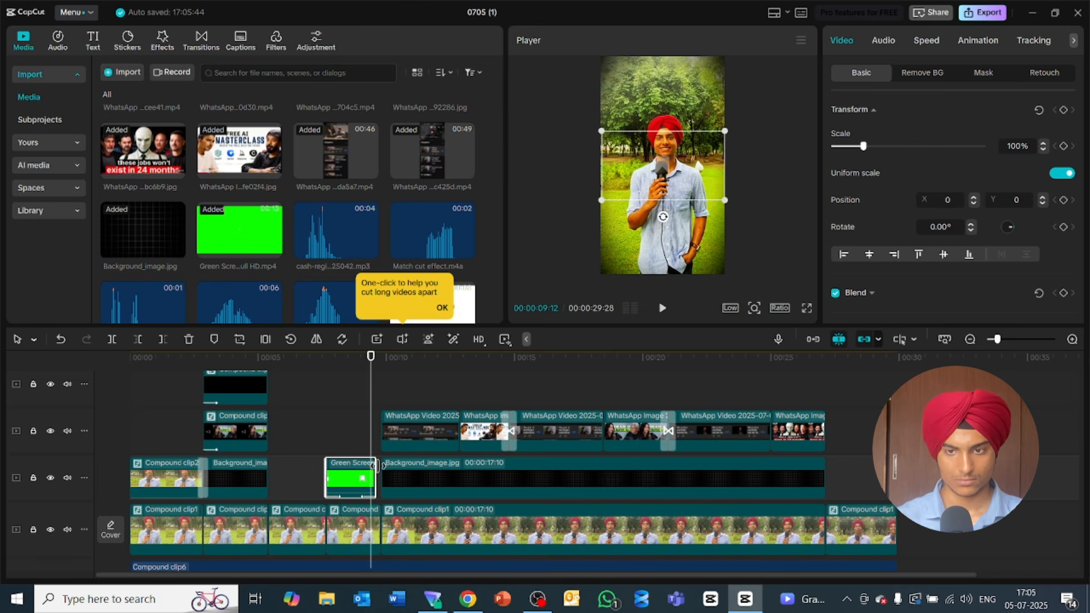
drag(376, 465, 382, 466)
drag(369, 371, 321, 366)
key(space)
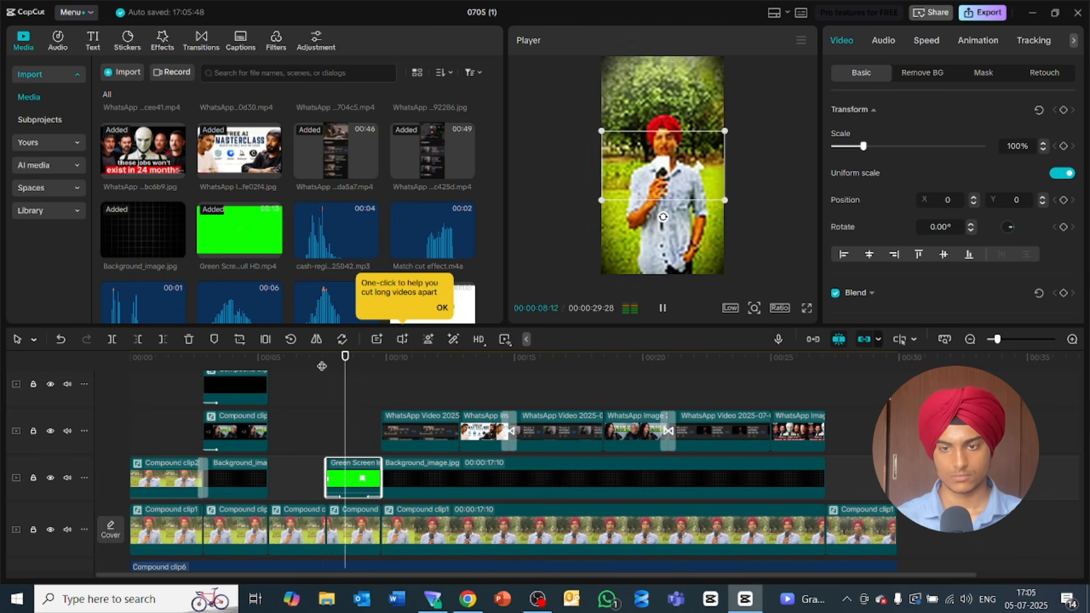
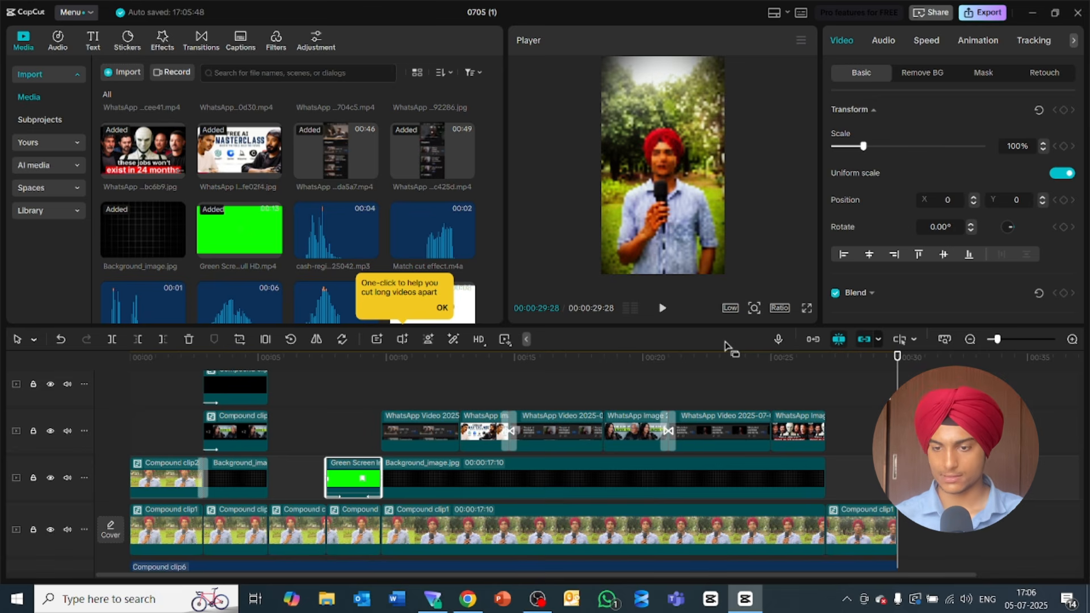
Step: Play part of the third podcast section from 00:00:23:17
drag(900, 372, 733, 423)
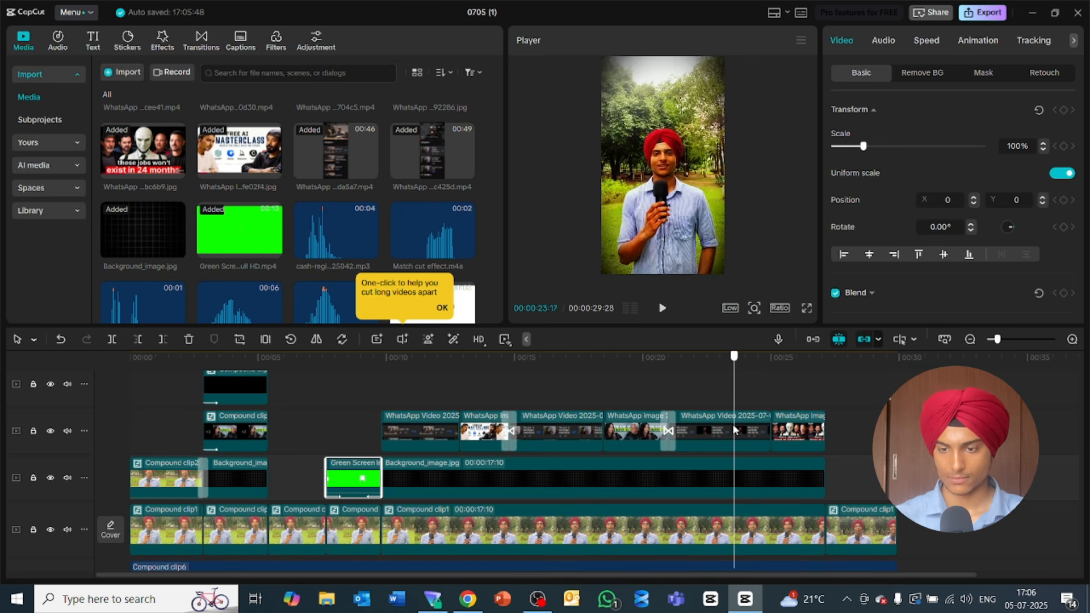
key(space)
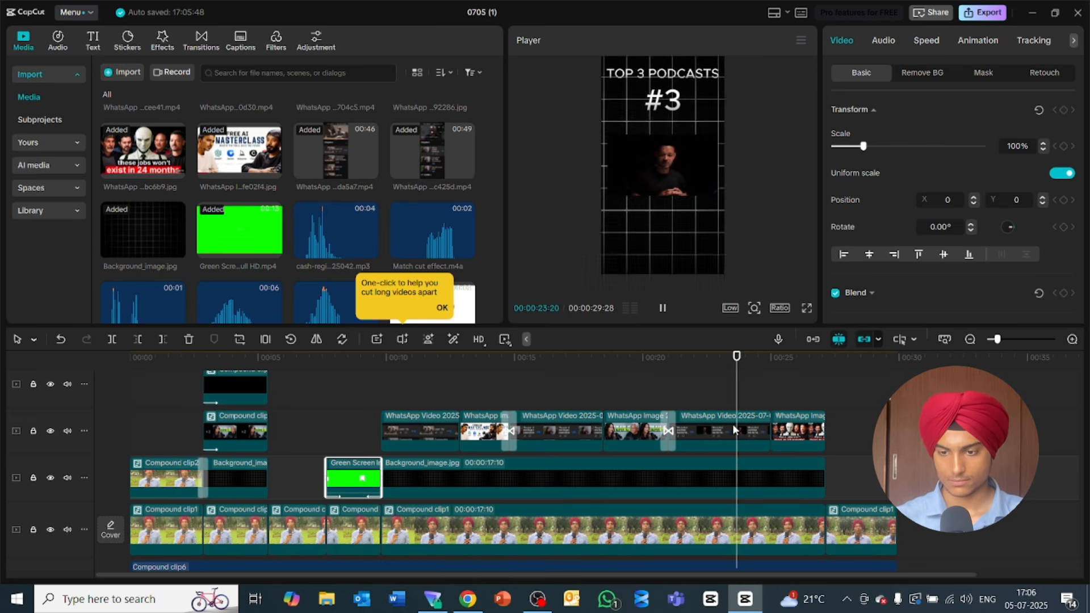
key(space)
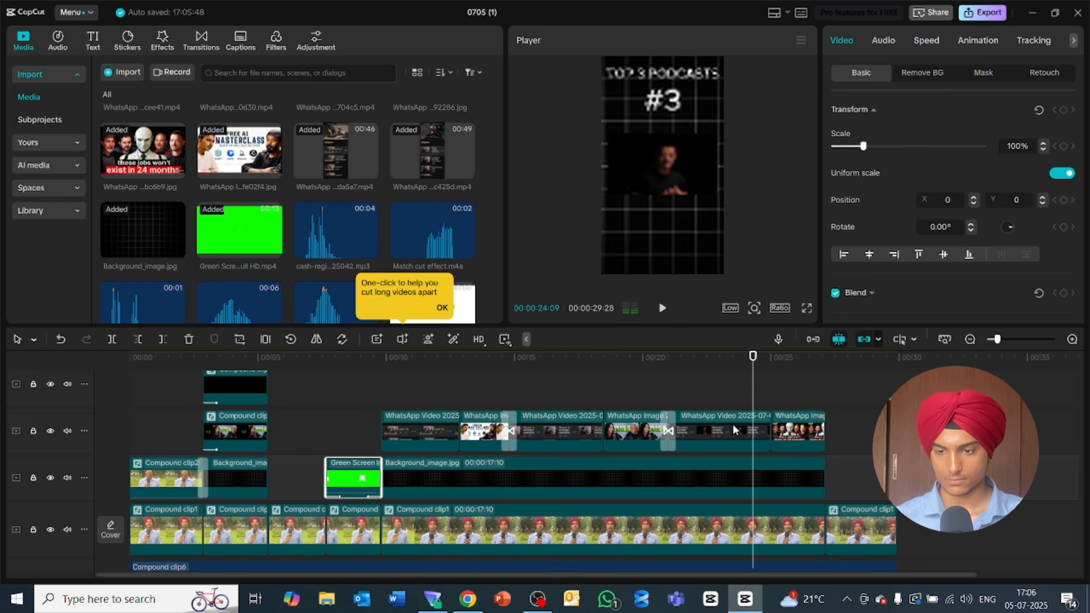
Step: Duplicate the last main-track clip onto the overlay track right after the last podcast image and search the transitions for "pull in"
click(844, 527)
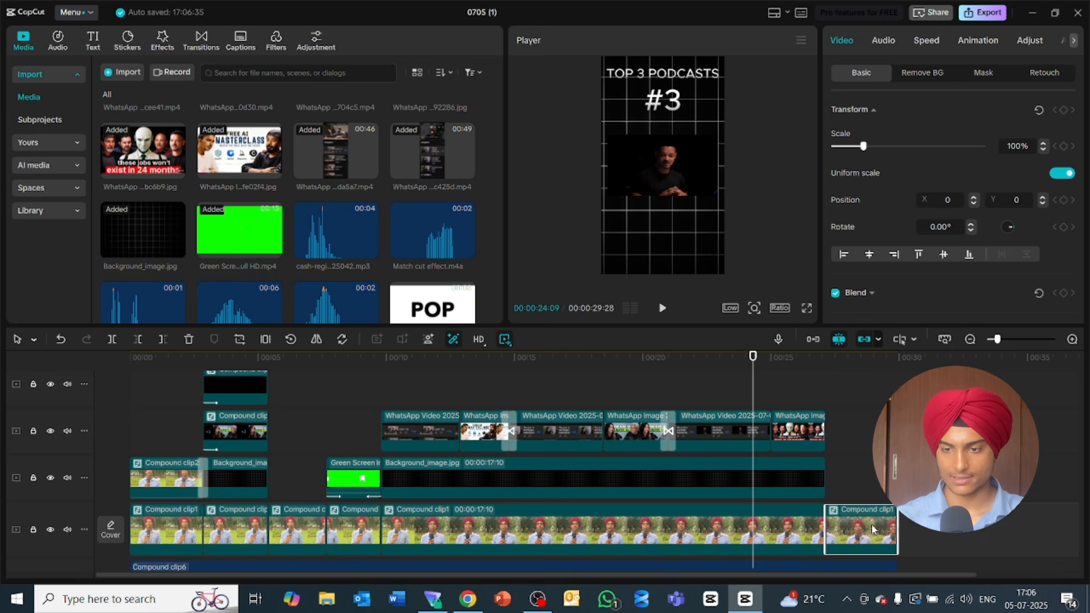
drag(872, 530, 872, 433)
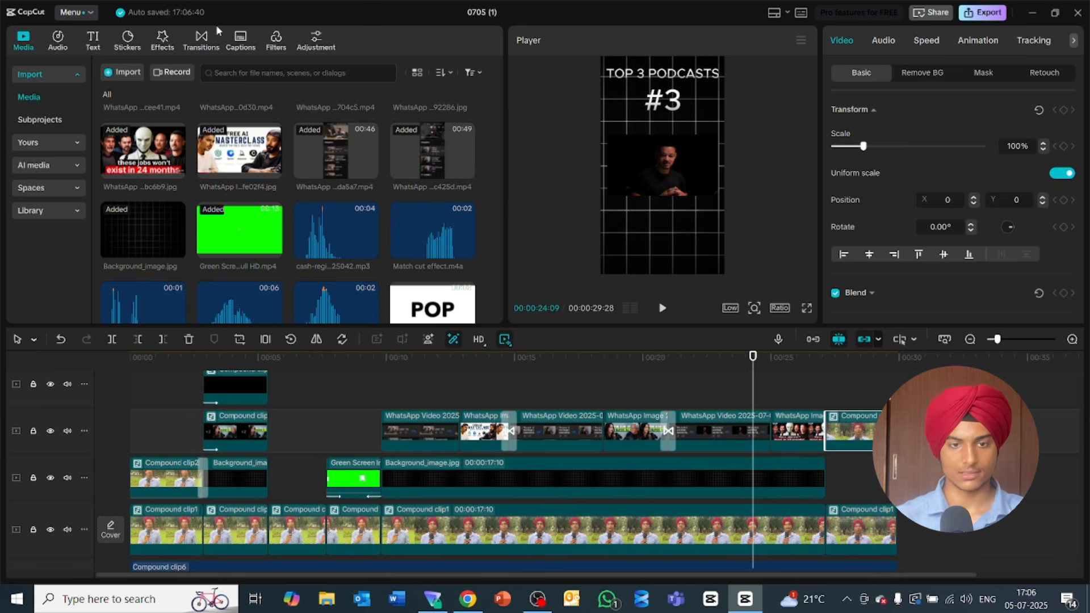
click(206, 41)
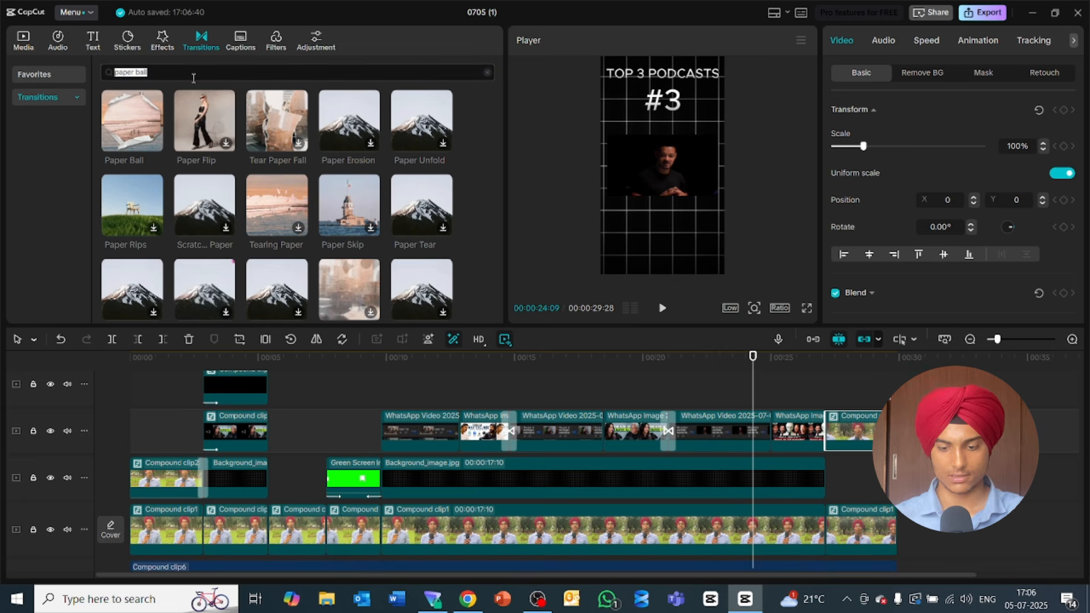
key(BackSpace)
key(Return)
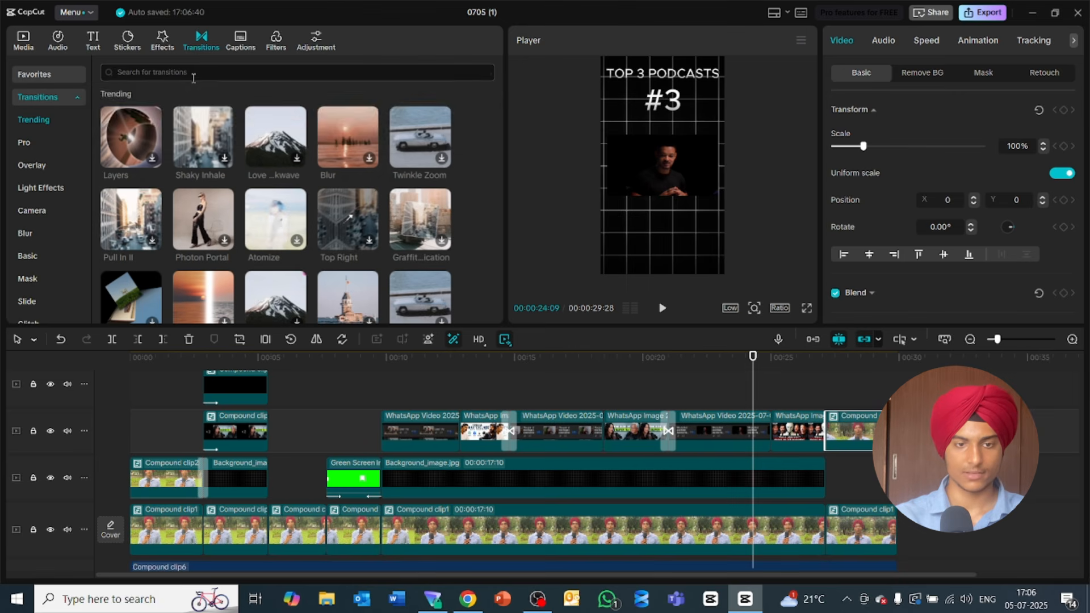
text(pull i)
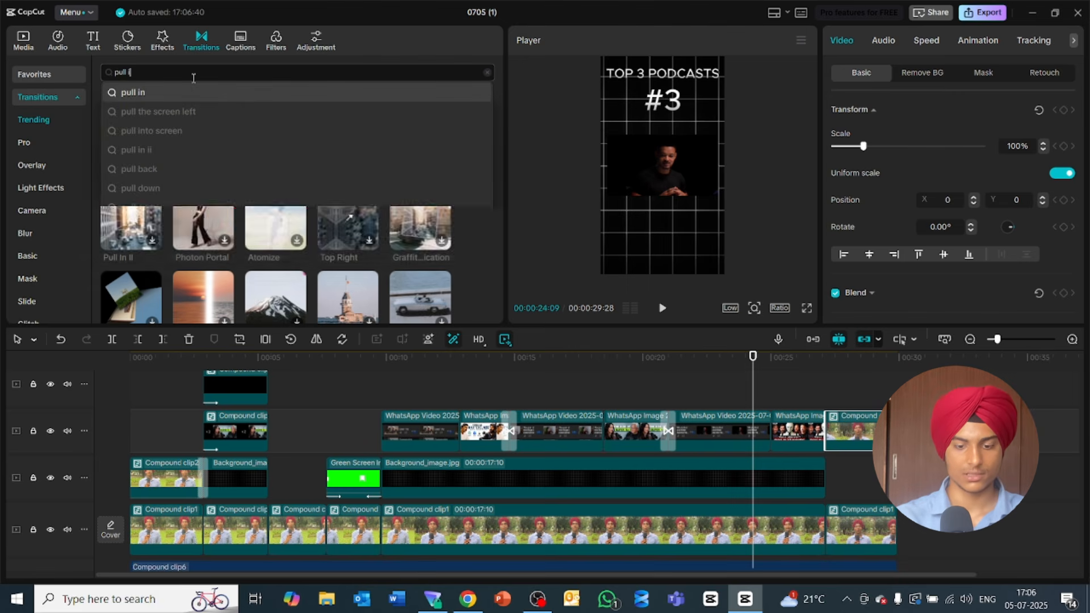
key(Return)
text(n)
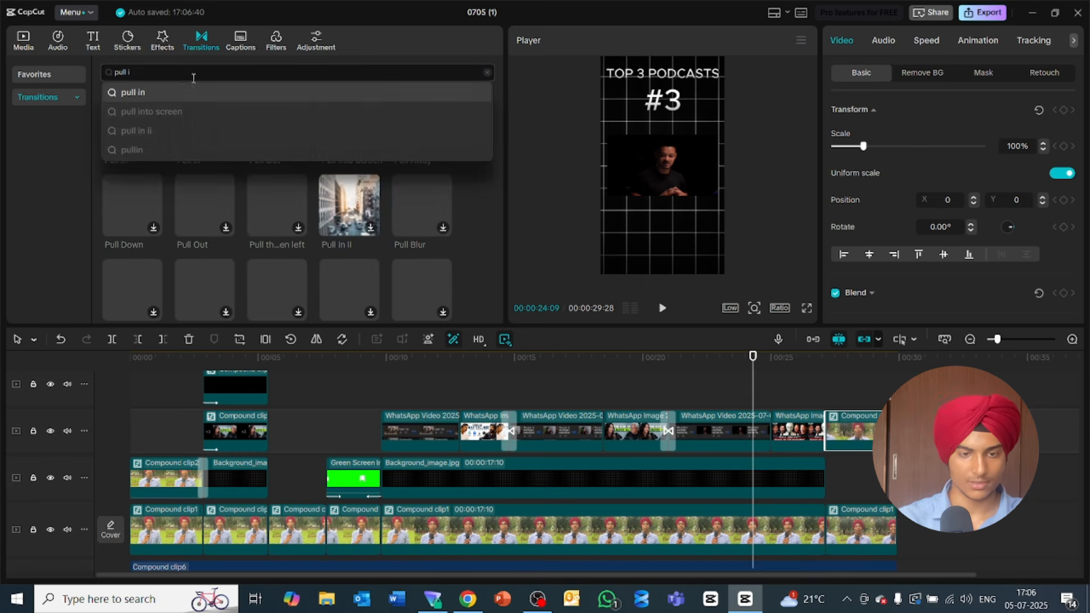
key(Return)
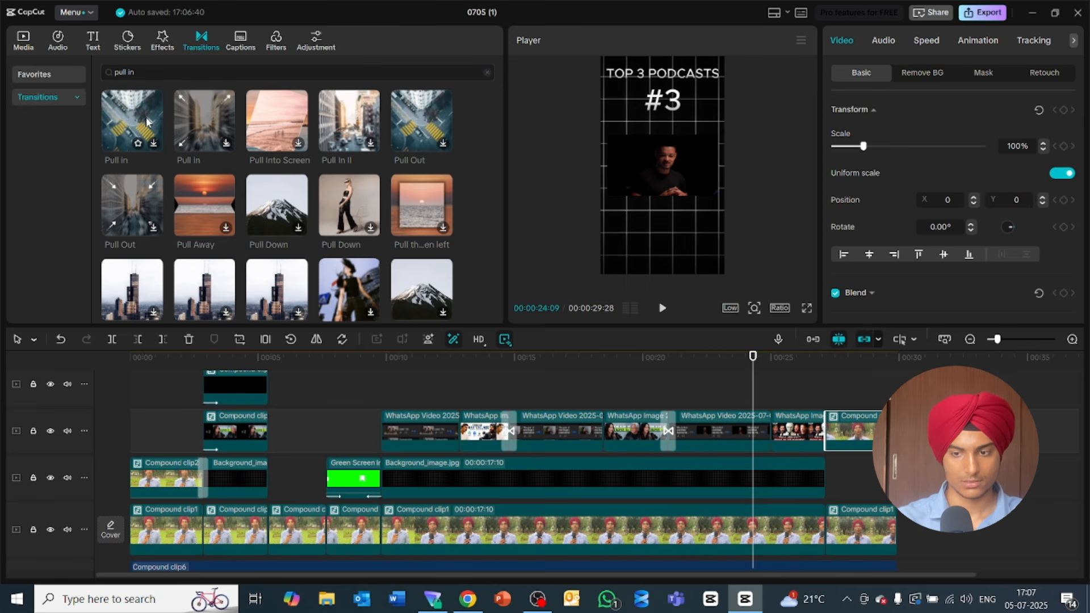
Step: Try the first Pull in transition between the last podcast image and the duplicated talking clip, preview it, and delete it
drag(147, 121, 811, 431)
click(795, 368)
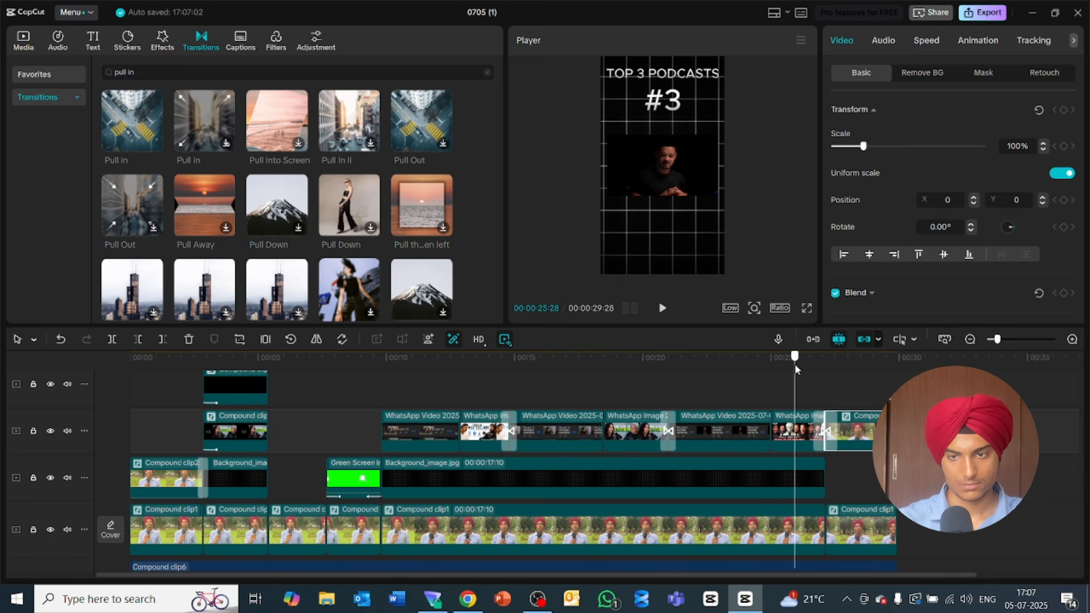
key(space)
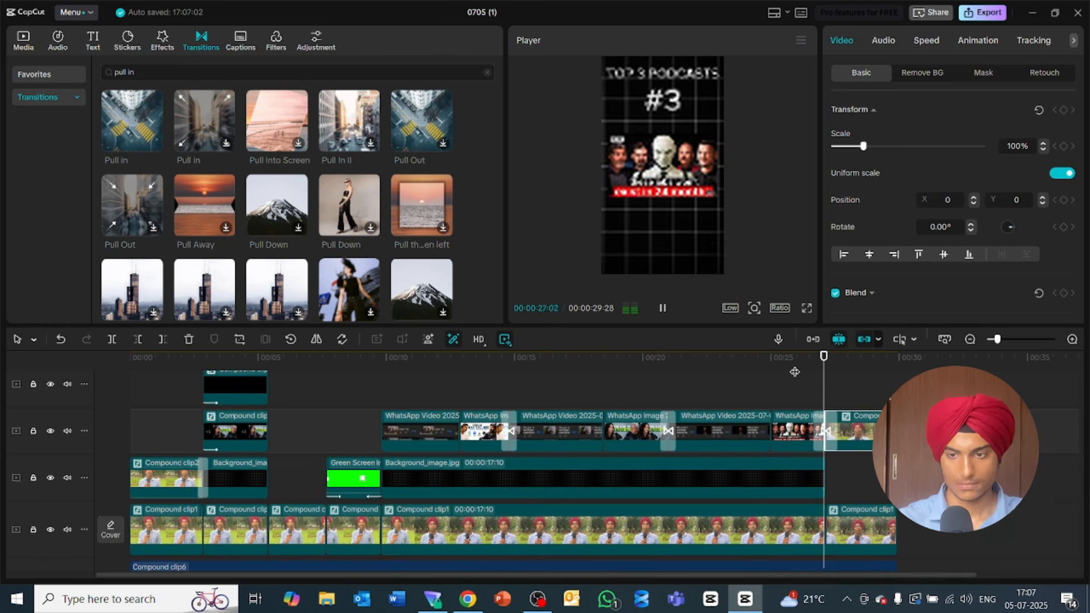
key(space)
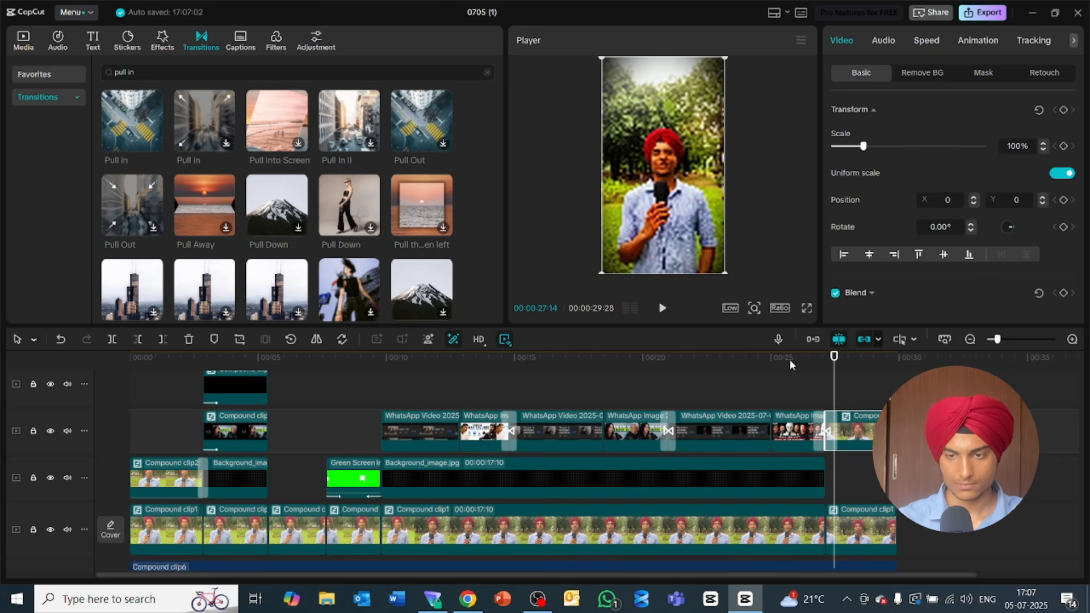
click(789, 360)
key(space)
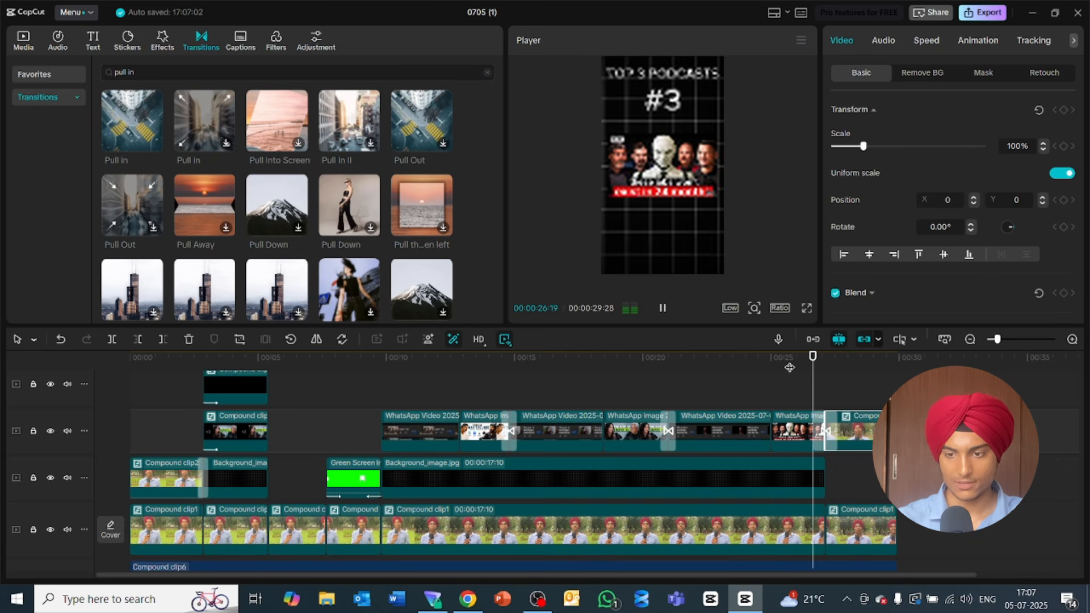
key(space)
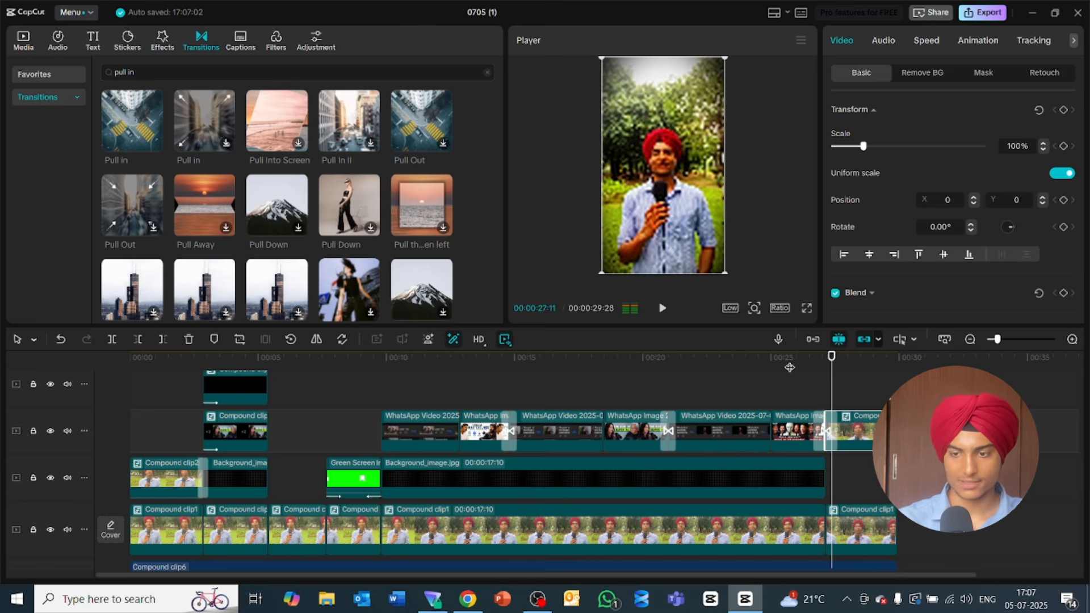
click(824, 432)
key(Delete)
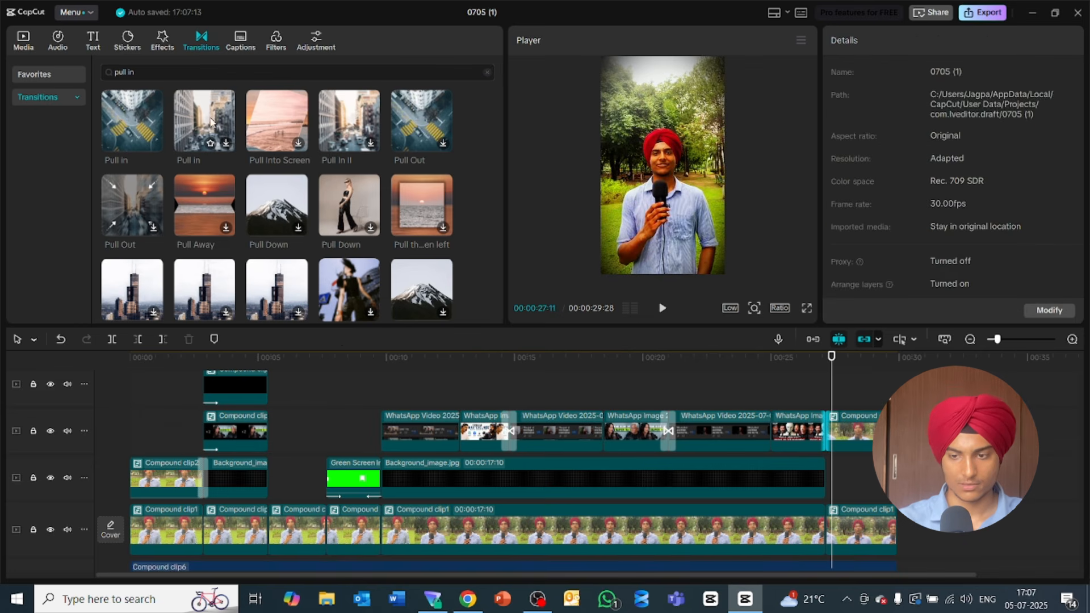
Step: Apply the second Pull in transition between the last podcast image and the duplicated talking clip, and play it and the video's start
mouse_move(210, 122)
mouse_down()
mouse_move(664, 392)
mouse_move(824, 434)
mouse_up()
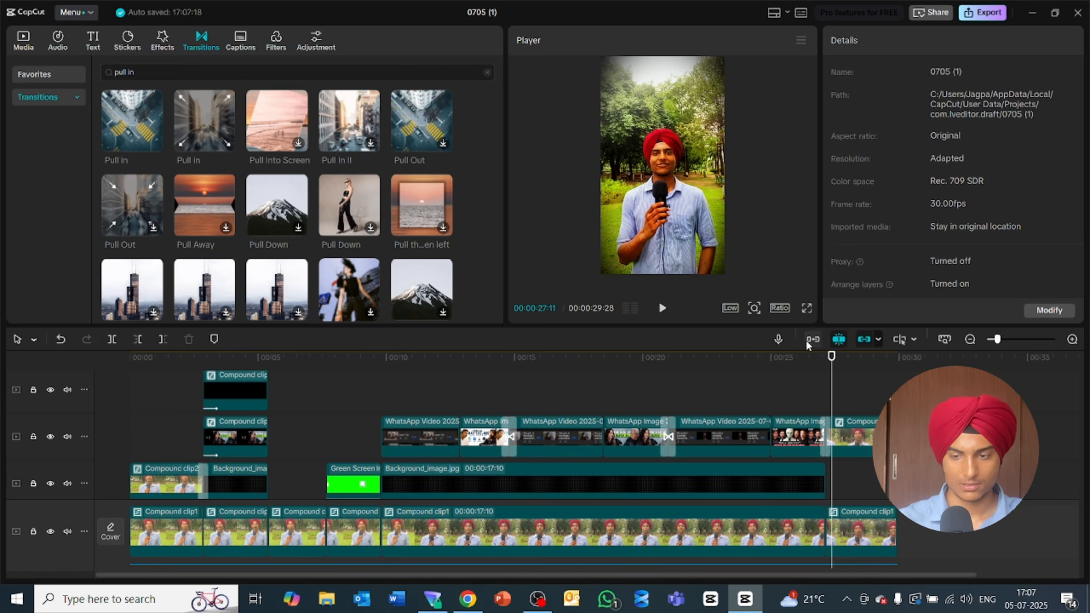
click(794, 355)
key(space)
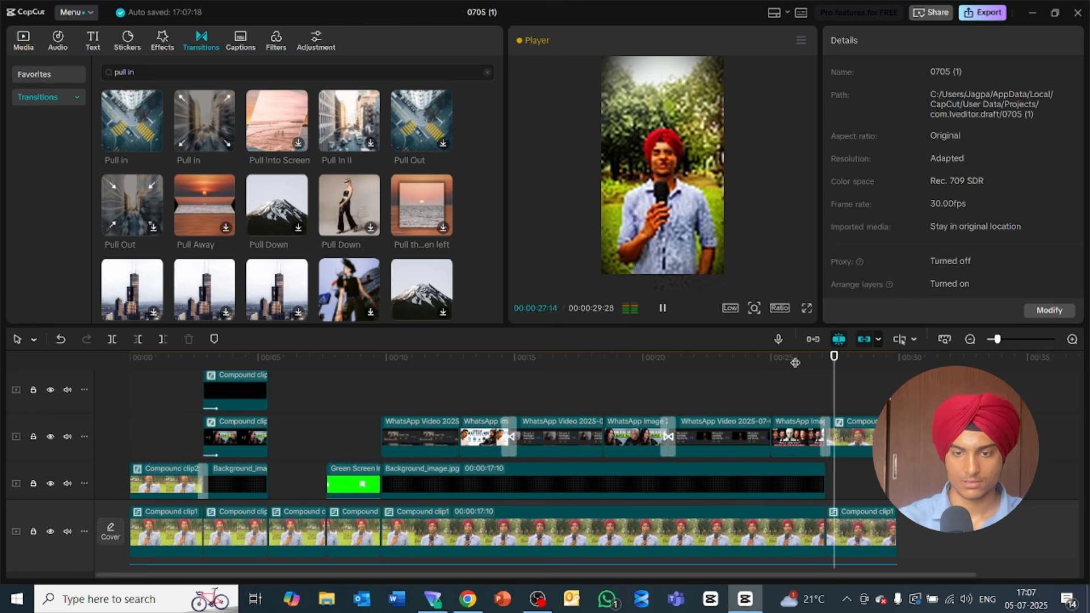
key(space)
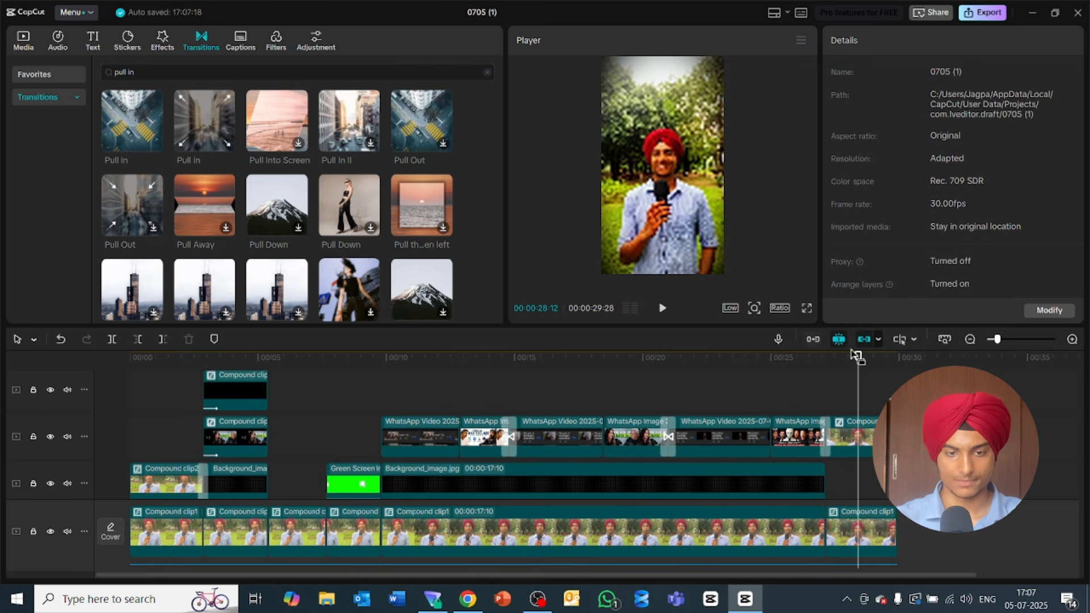
drag(859, 367, 109, 399)
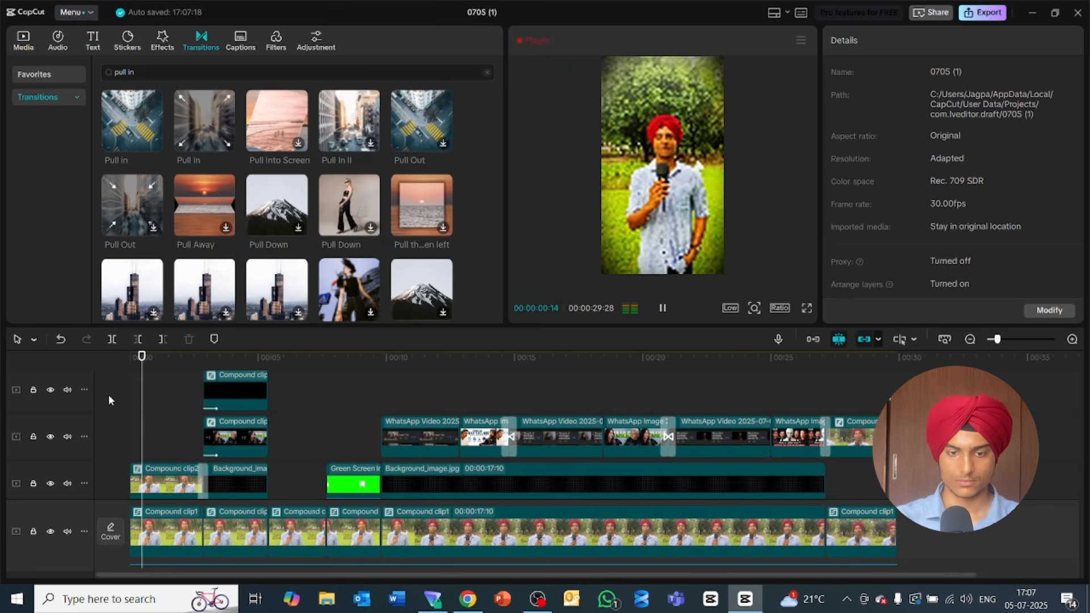
key(space)
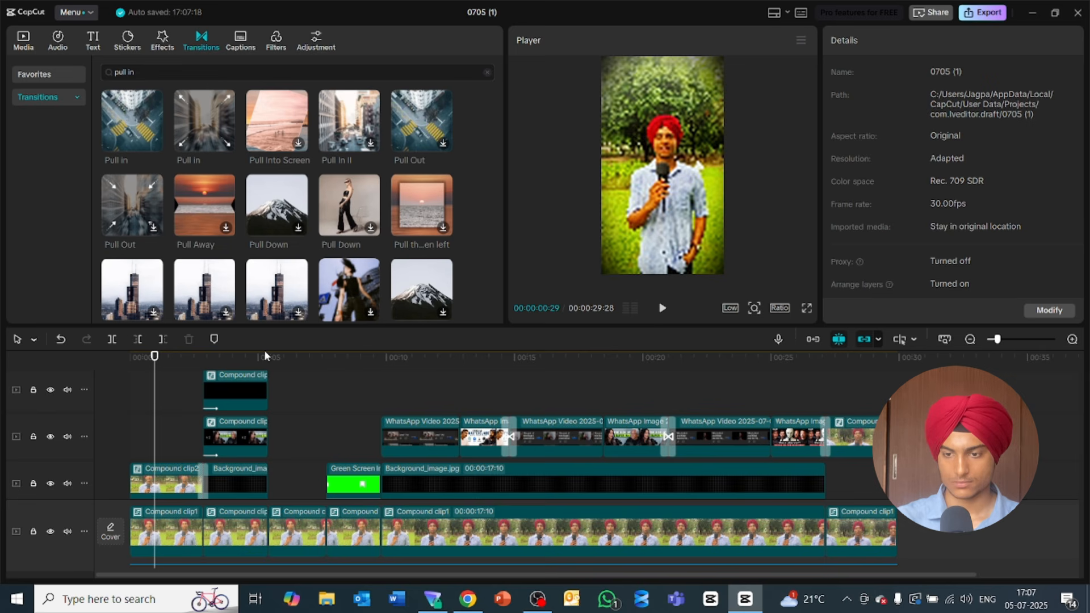
Step: Add a 100% scale keyframe to the duplicated talking clip at its start, 00:00:27:04
click(819, 364)
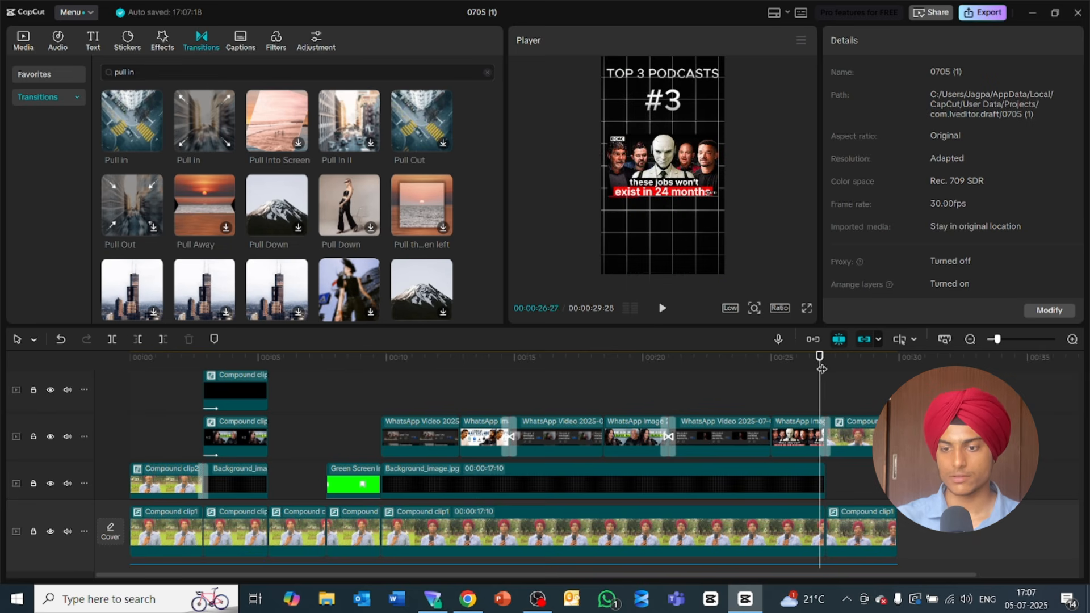
drag(819, 363, 825, 364)
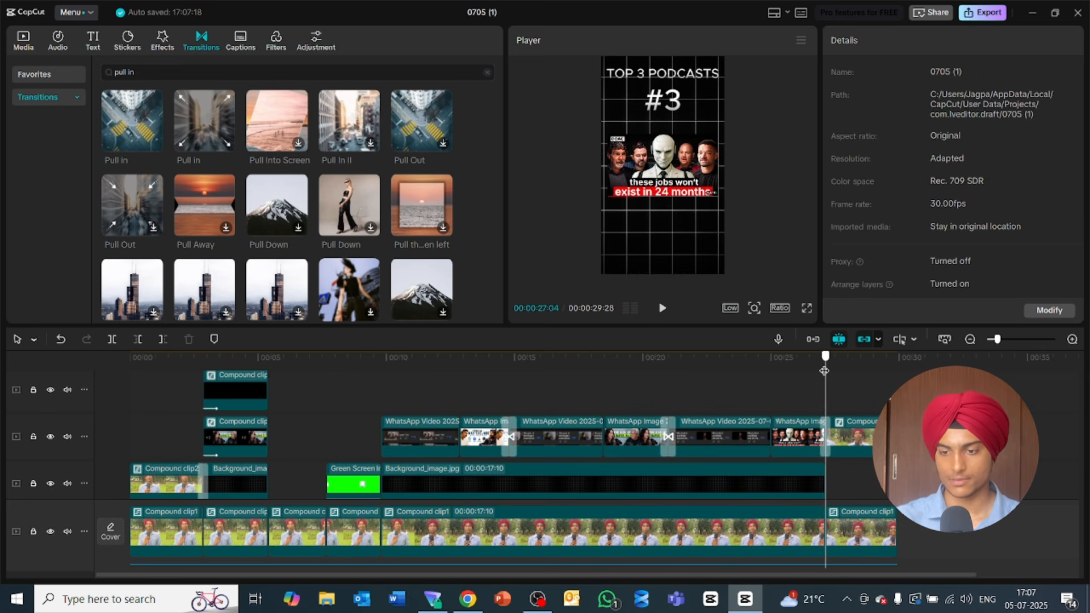
scroll(1074, 454, down, 2)
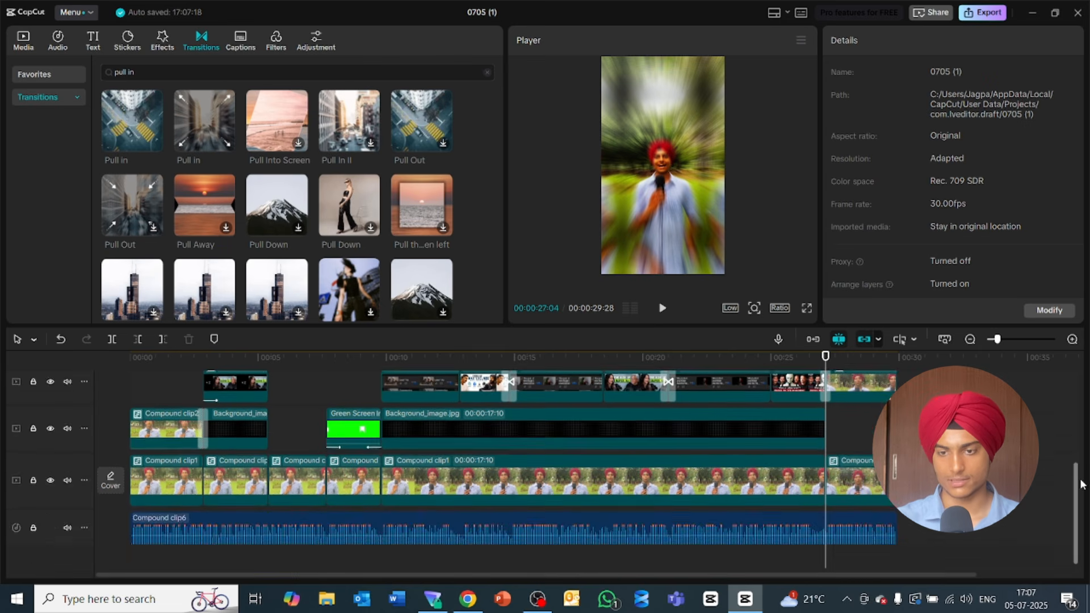
click(874, 423)
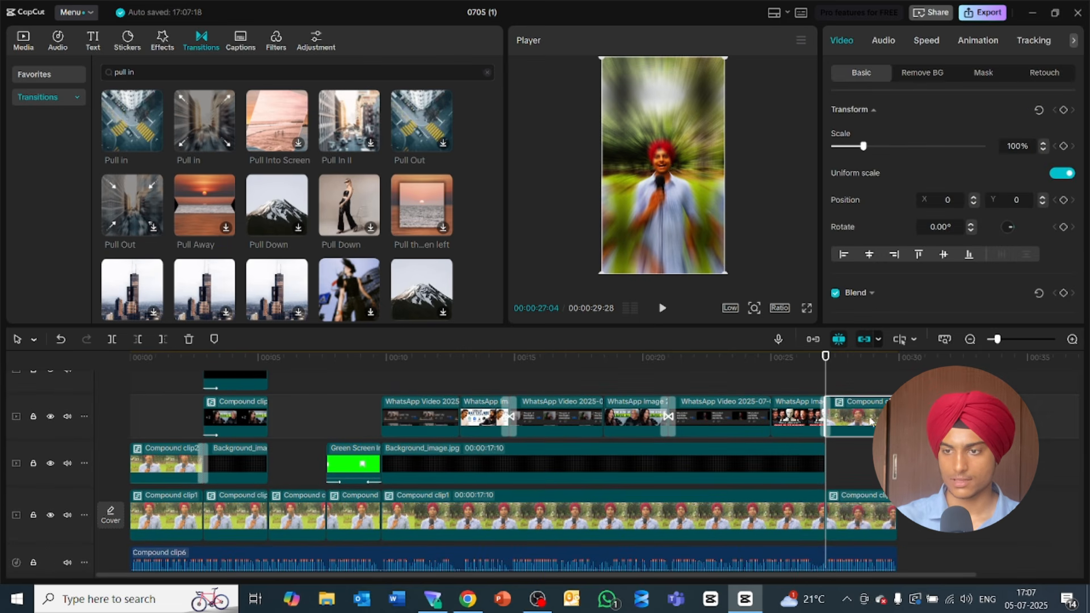
click(1064, 146)
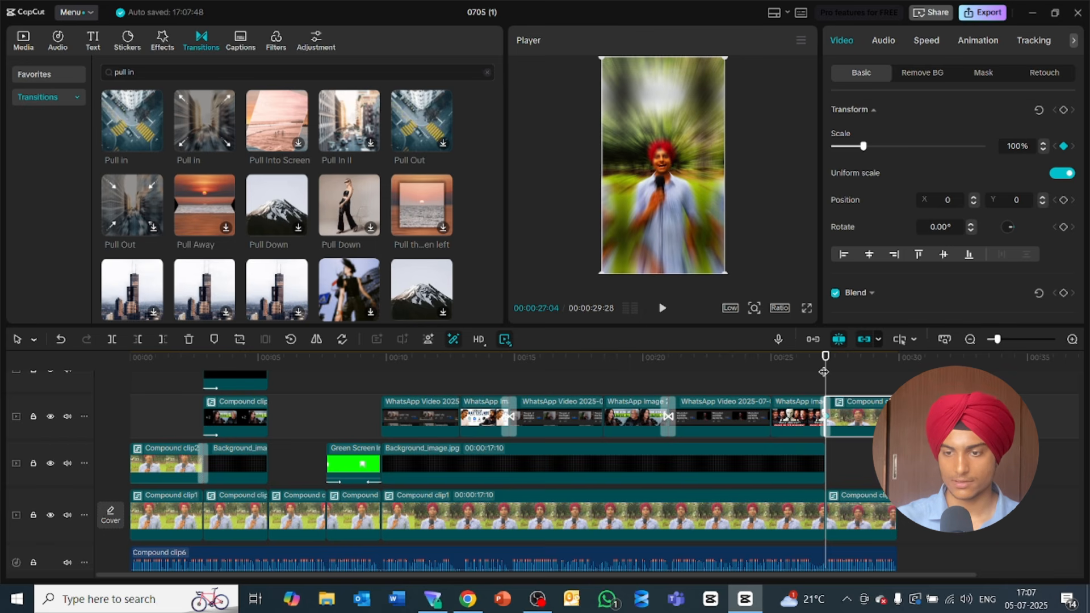
Step: Set the duplicated talking clip's scale to 125% at its end, 00:00:29:28, to complete the keyframed zoom
drag(825, 361, 894, 385)
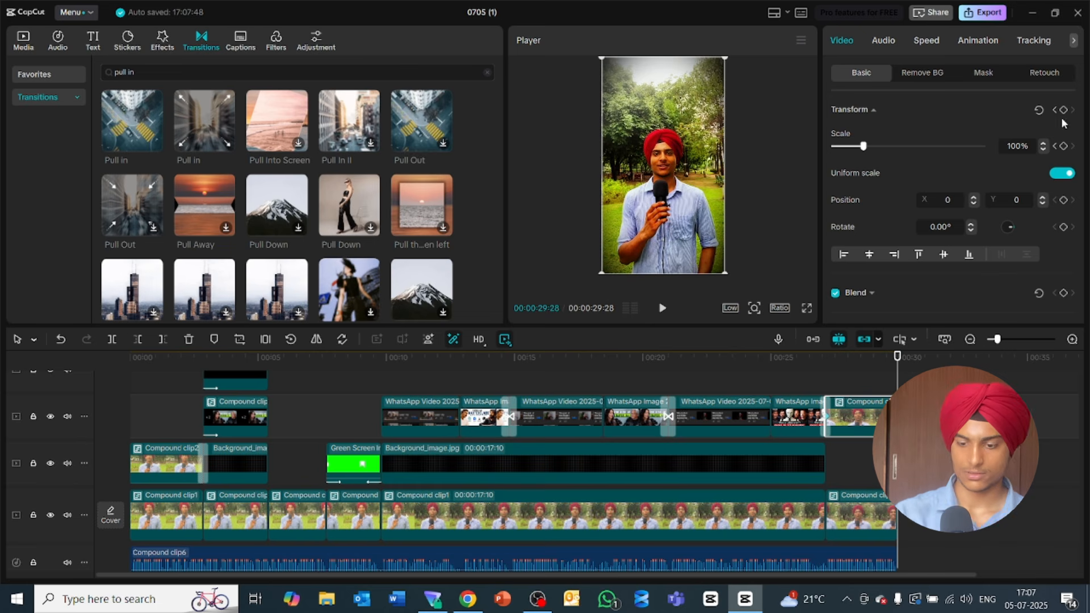
click(1015, 146)
key(BackSpace)
key(BackSpace)
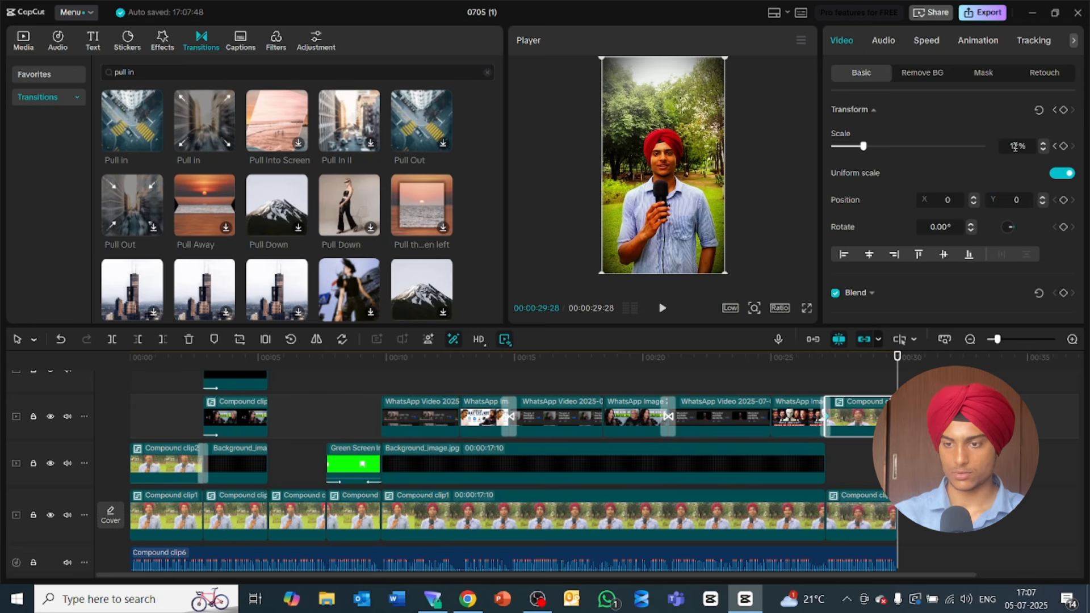
text(25)
key(Return)
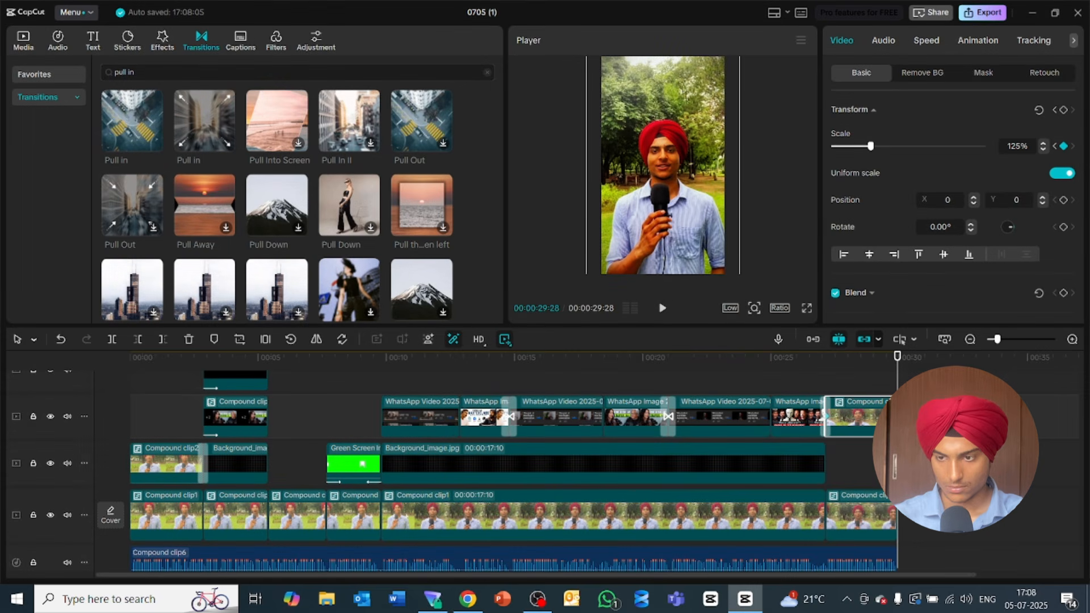
Step: Apply the Circular Ease preset curve to the duplicated talking clip's keyframed zoom
click(1024, 340)
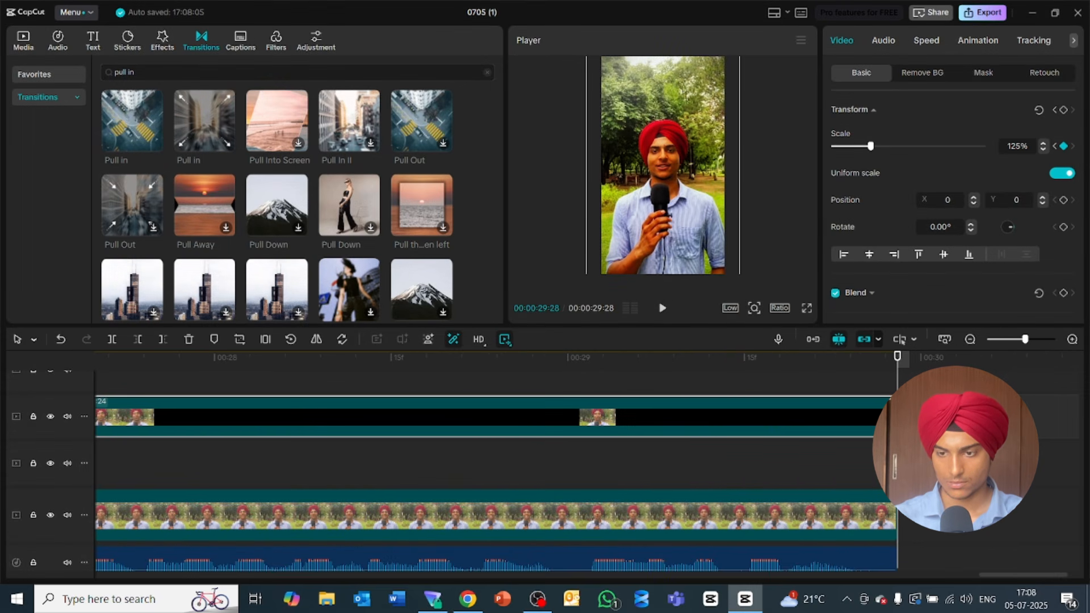
drag(897, 359, 862, 356)
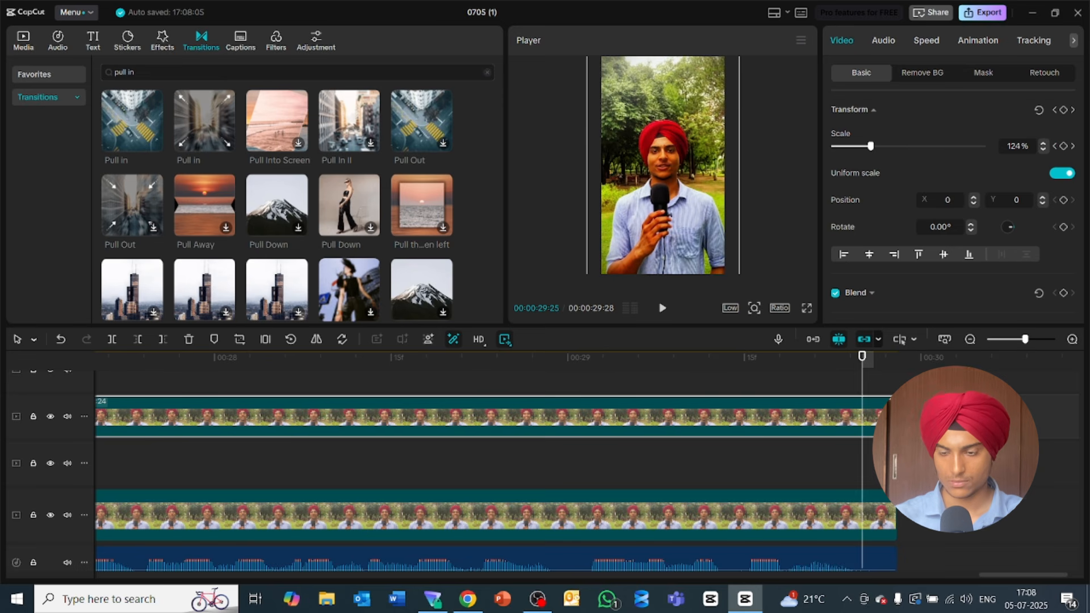
right_click(895, 417)
click(955, 508)
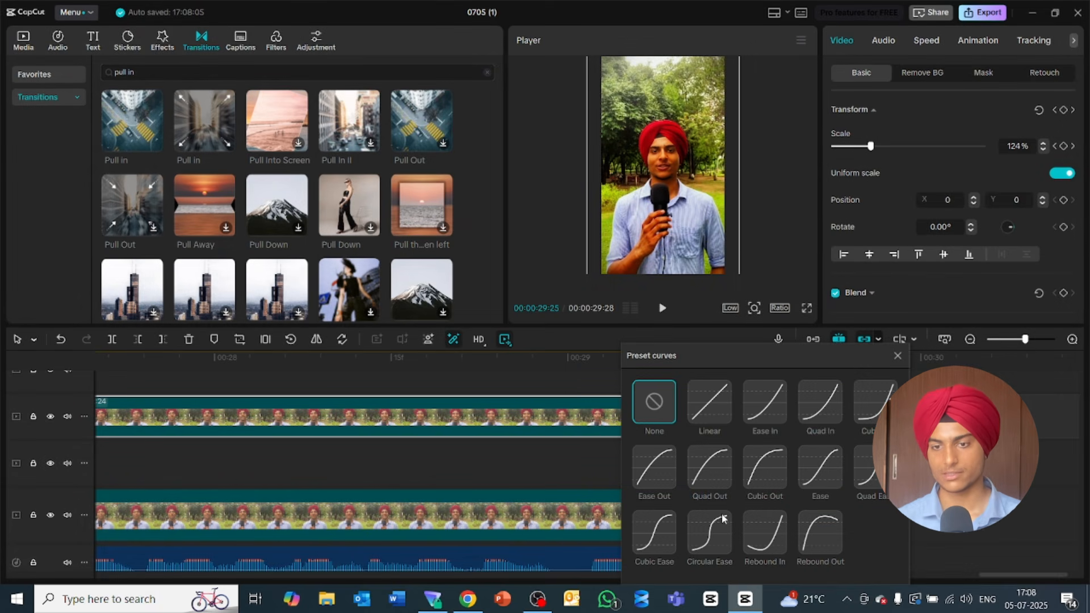
click(721, 513)
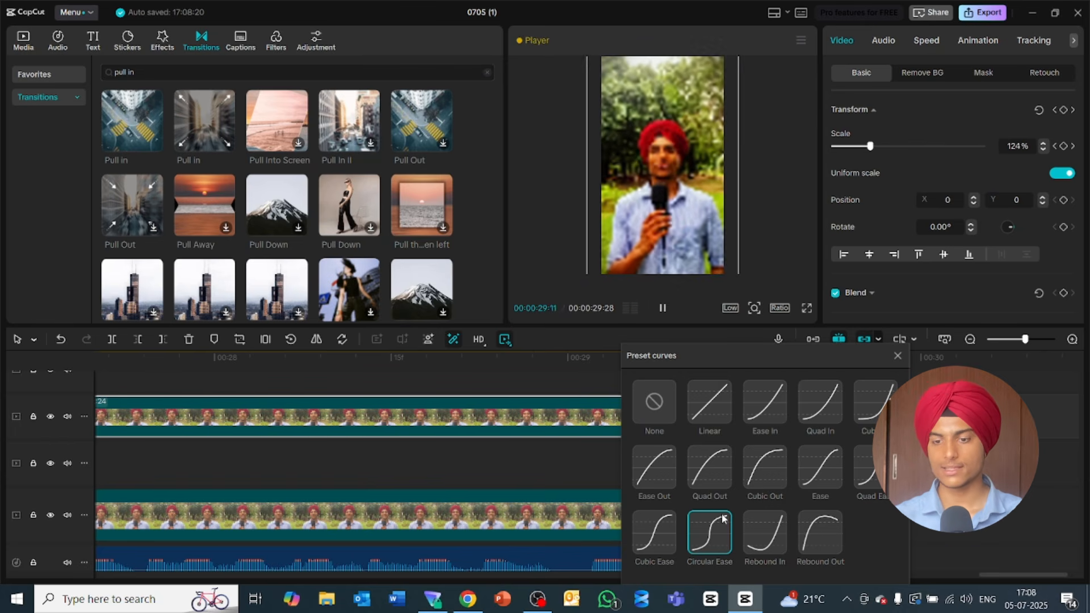
click(900, 359)
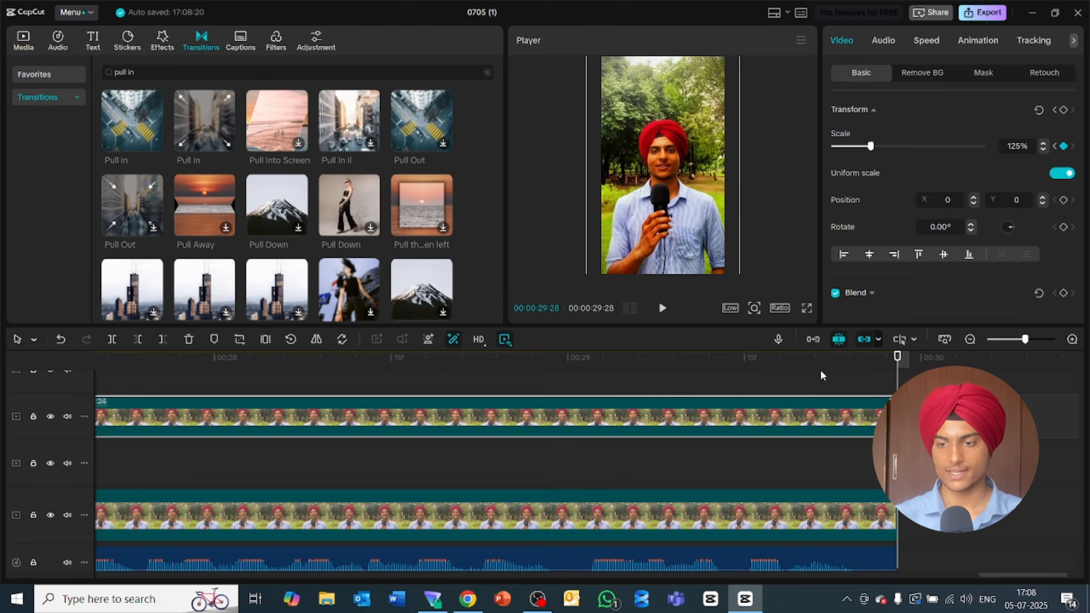
Step: Return the playhead to the video's start and generate auto captions with English as the spoken language
drag(897, 366, 1, 475)
click(1009, 340)
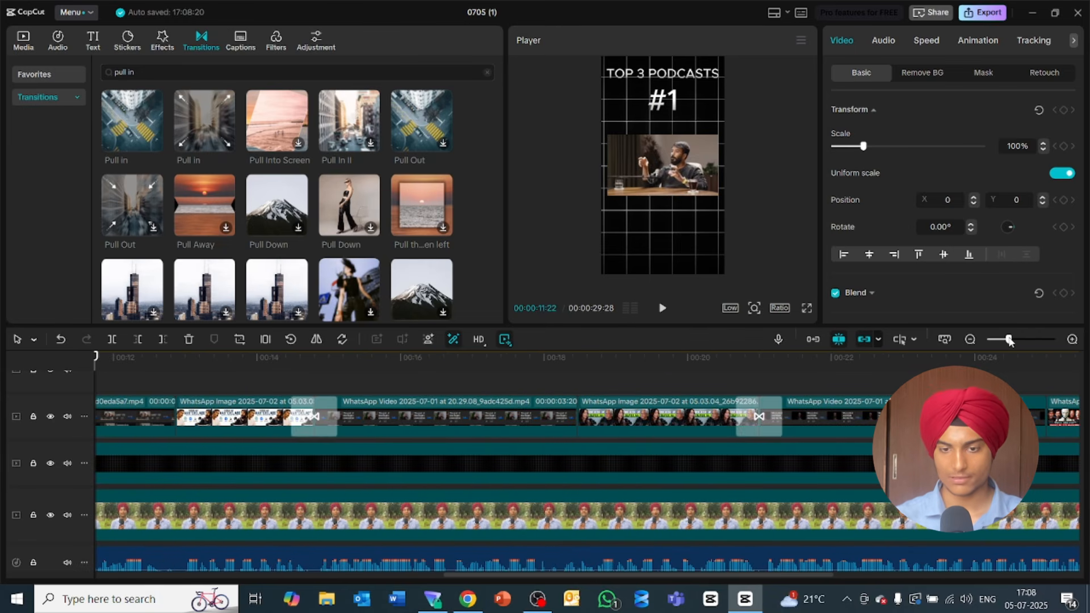
drag(597, 368, 2, 416)
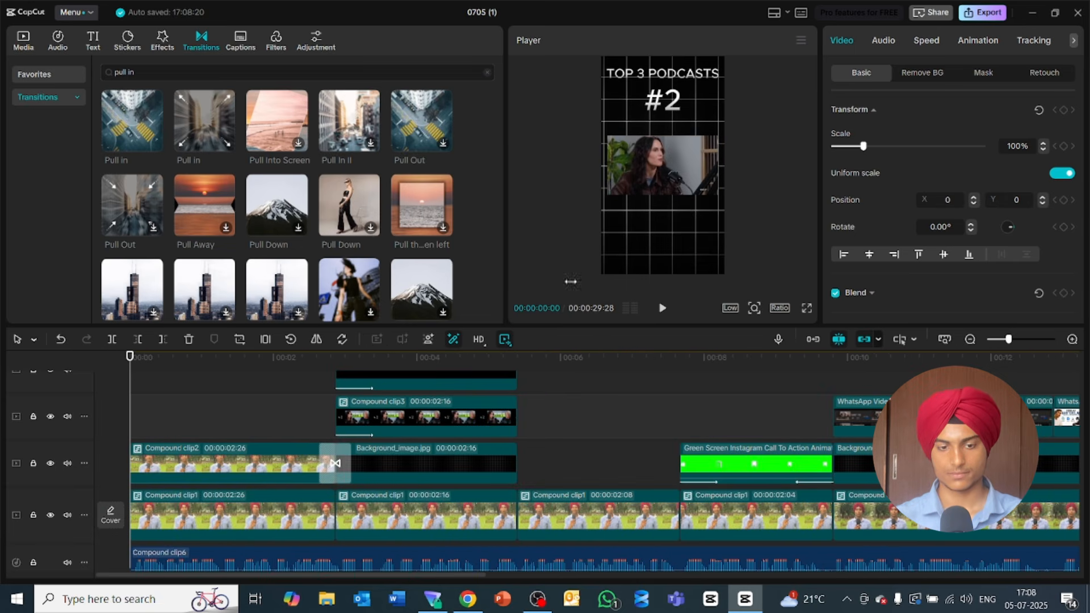
key(space)
key(space)
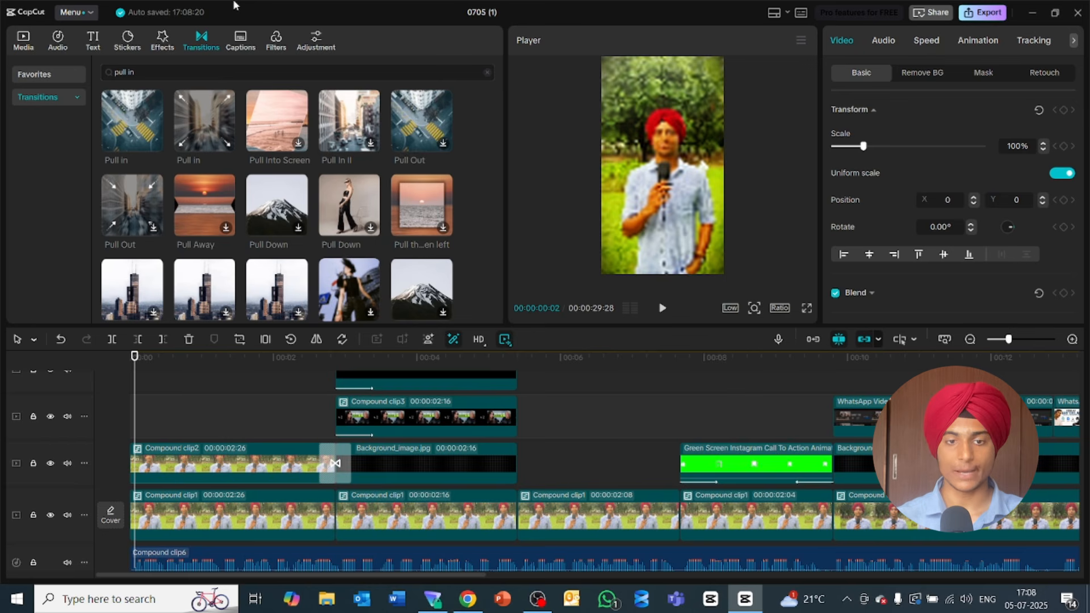
click(241, 38)
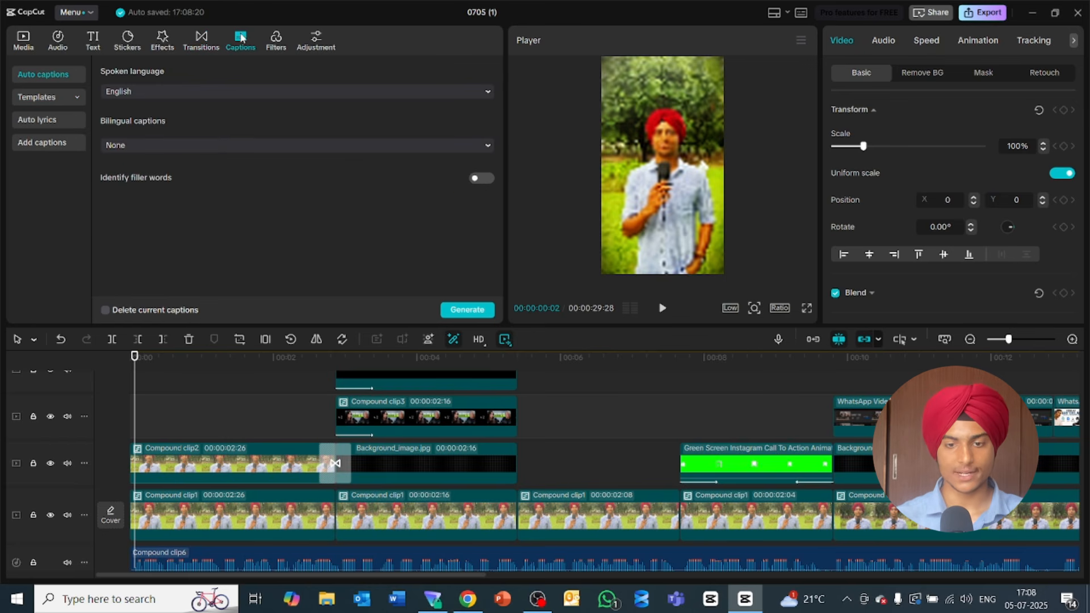
click(454, 309)
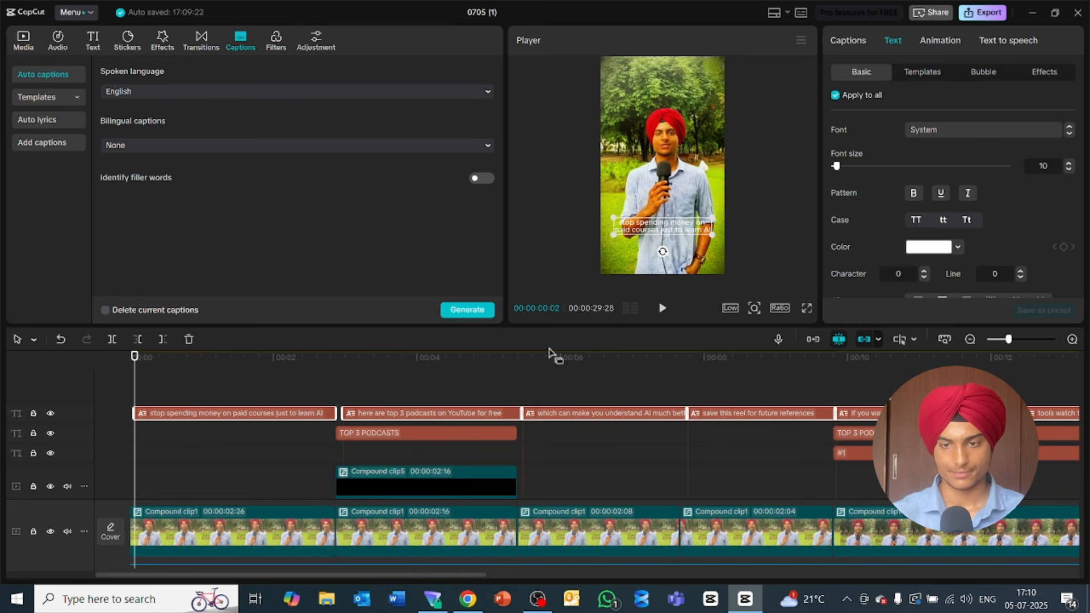
Step: Preview the generated captions and move them all up to the speaker's chest, just below the bookmark animation
key(space)
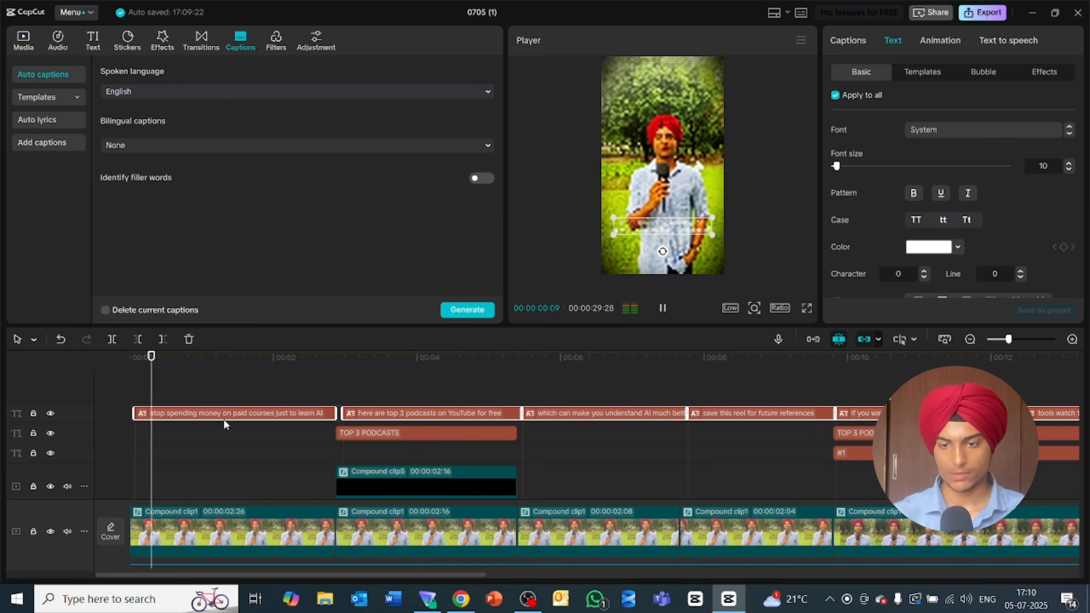
key(space)
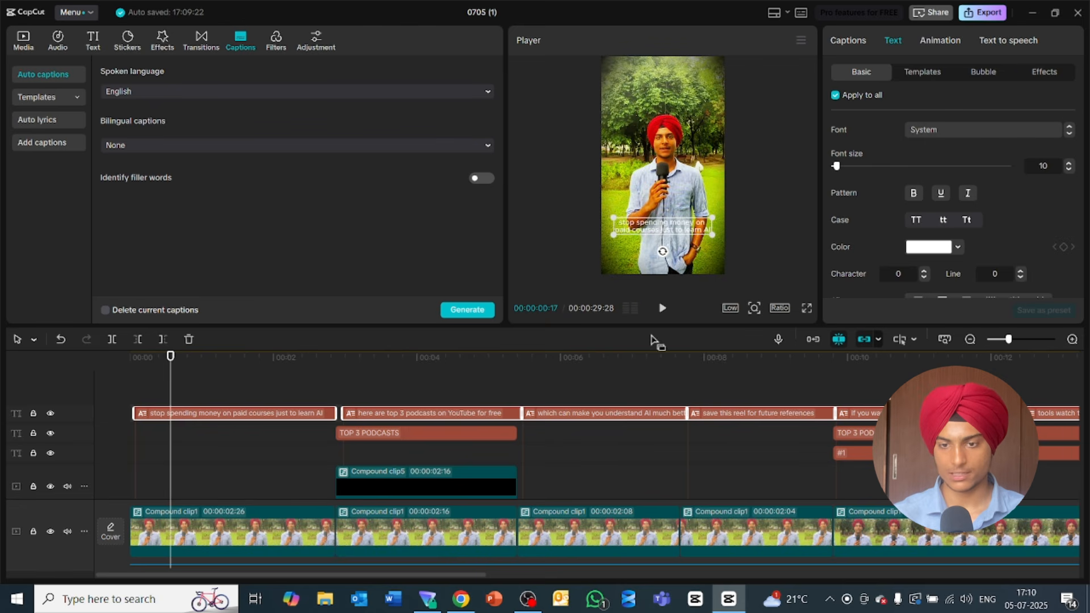
drag(682, 231, 681, 212)
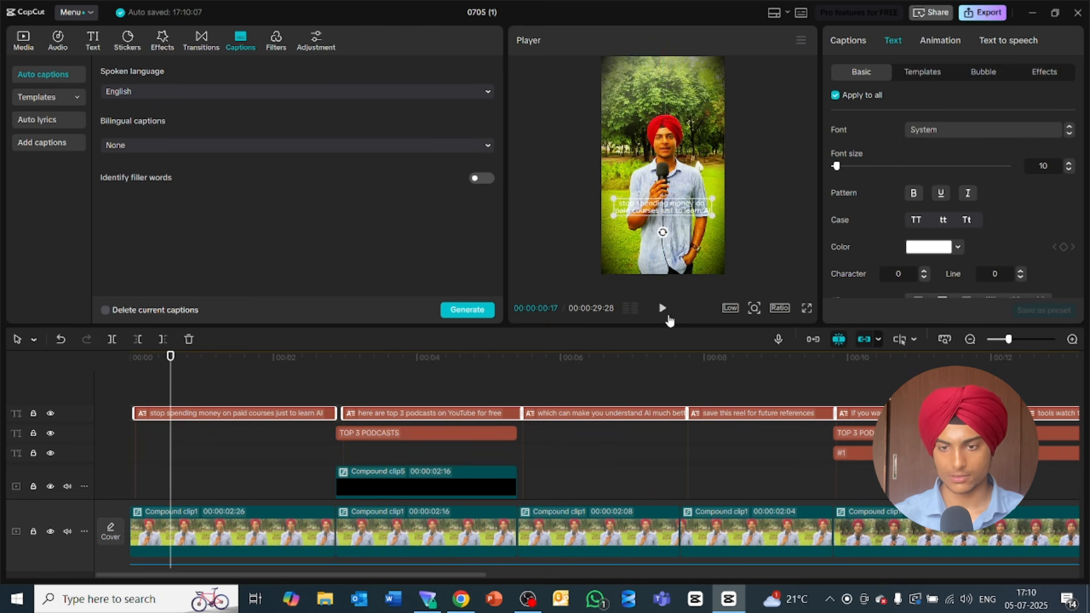
click(690, 358)
key(space)
key(space)
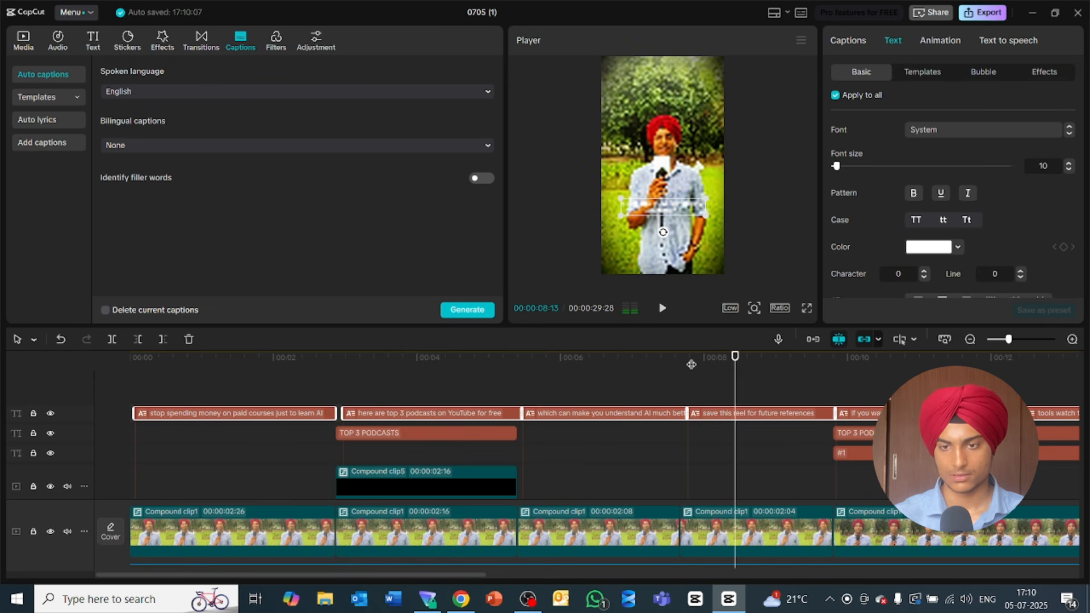
click(684, 209)
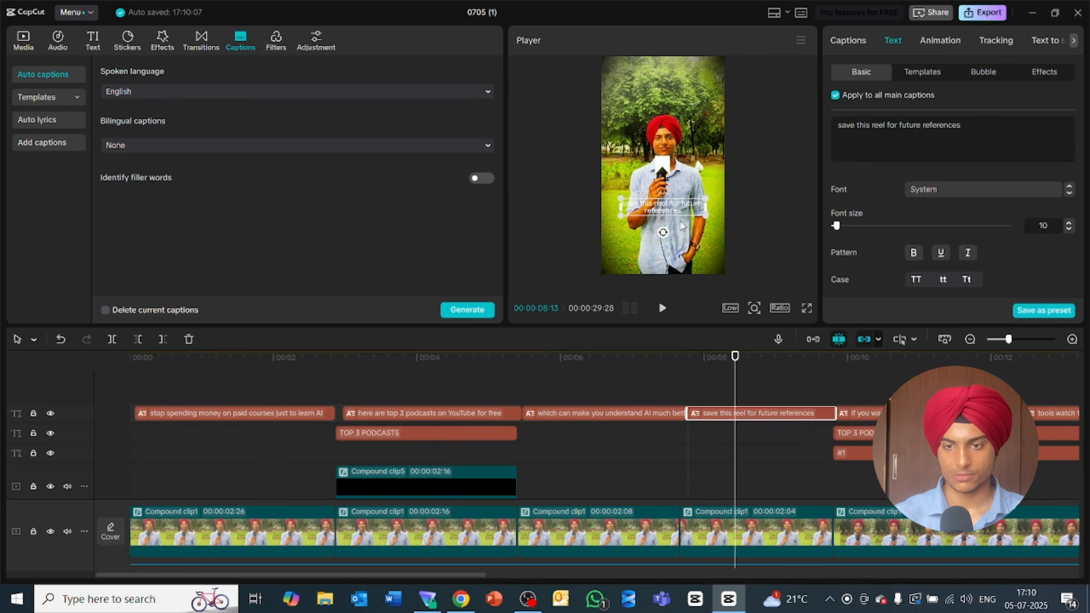
drag(675, 208, 674, 198)
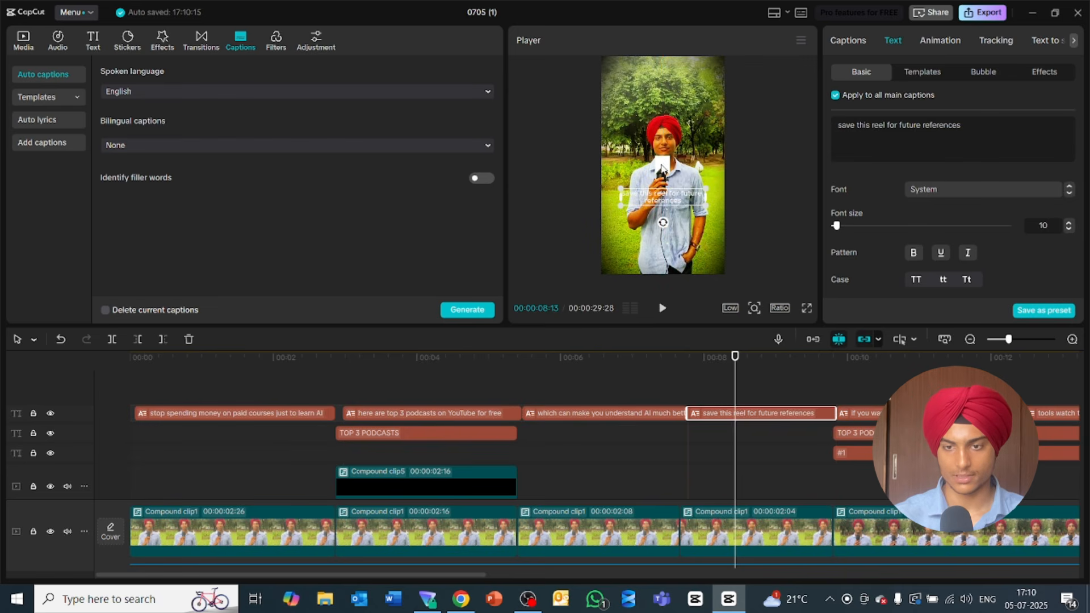
Step: Reposition the green-screen bookmark animation to X 0, Y -137, above the caption text
click(659, 161)
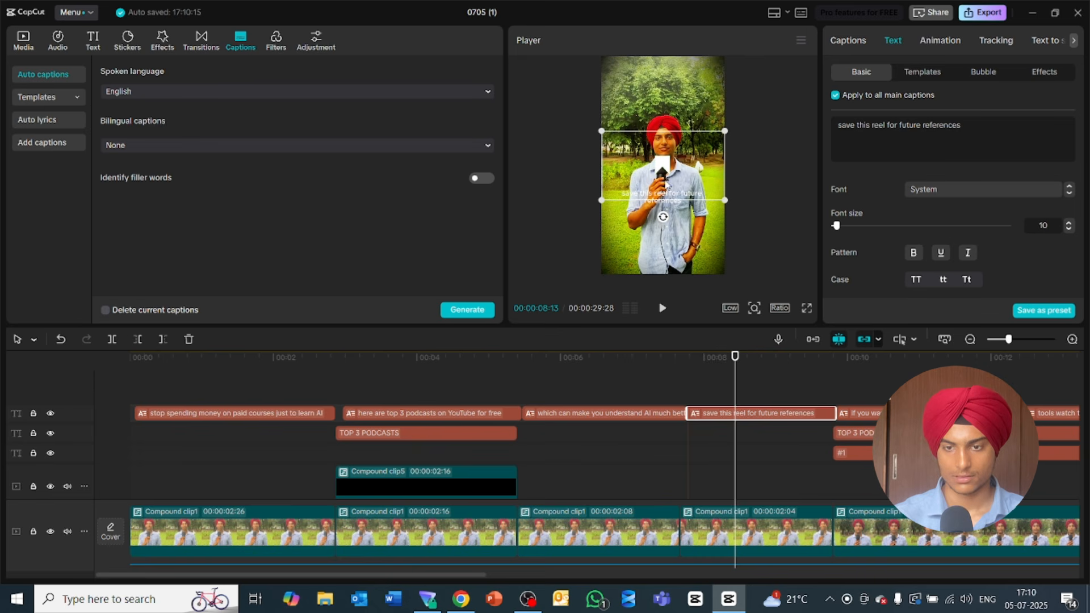
drag(662, 186, 670, 231)
mouse_move(664, 164)
mouse_down()
mouse_move(669, 189)
mouse_move(660, 167)
mouse_up()
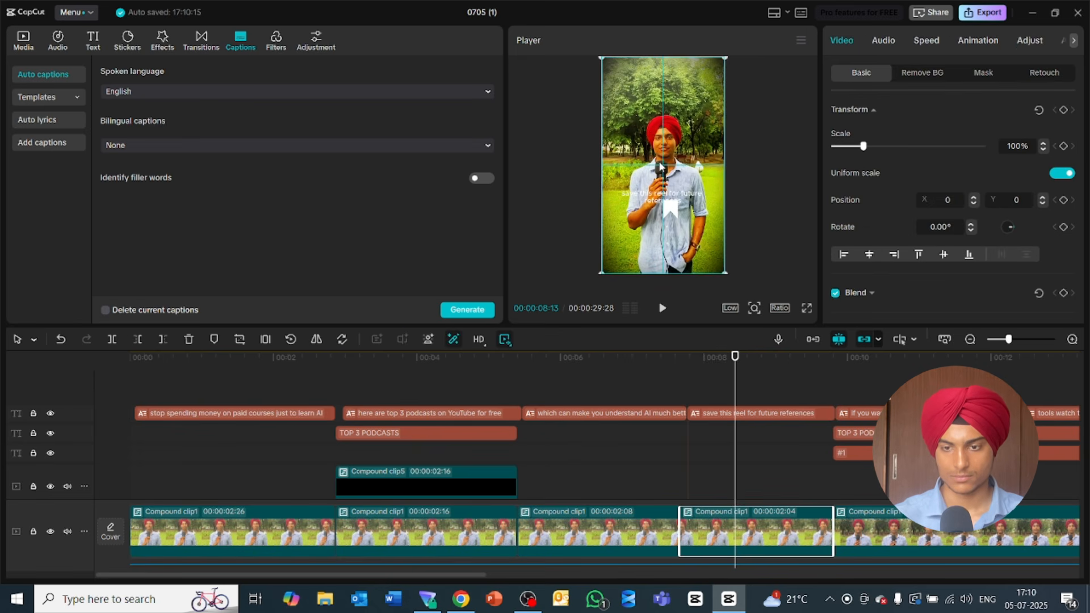
click(670, 211)
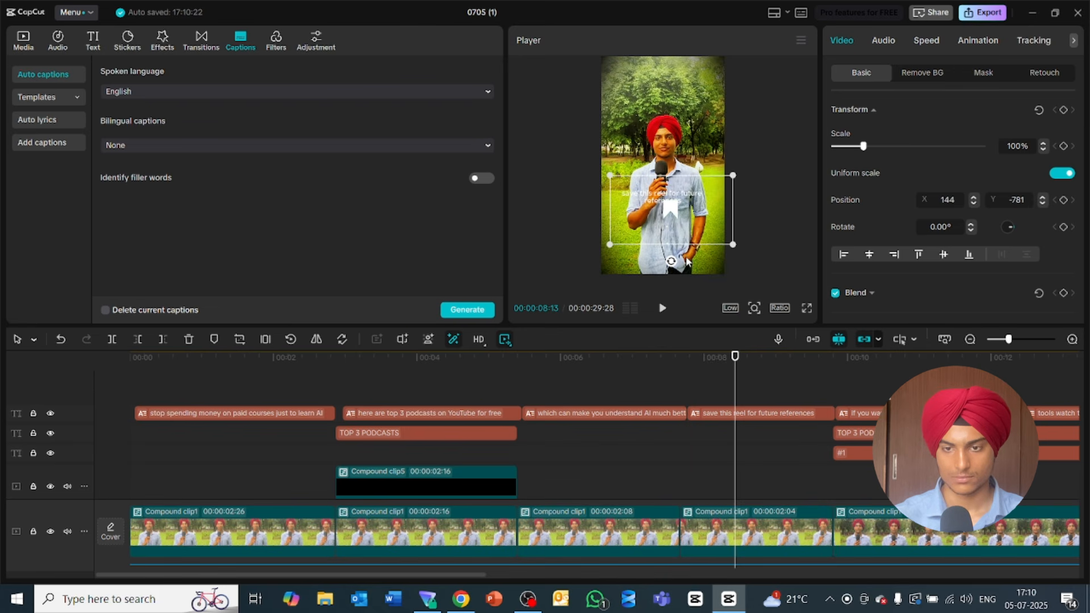
drag(702, 211, 693, 174)
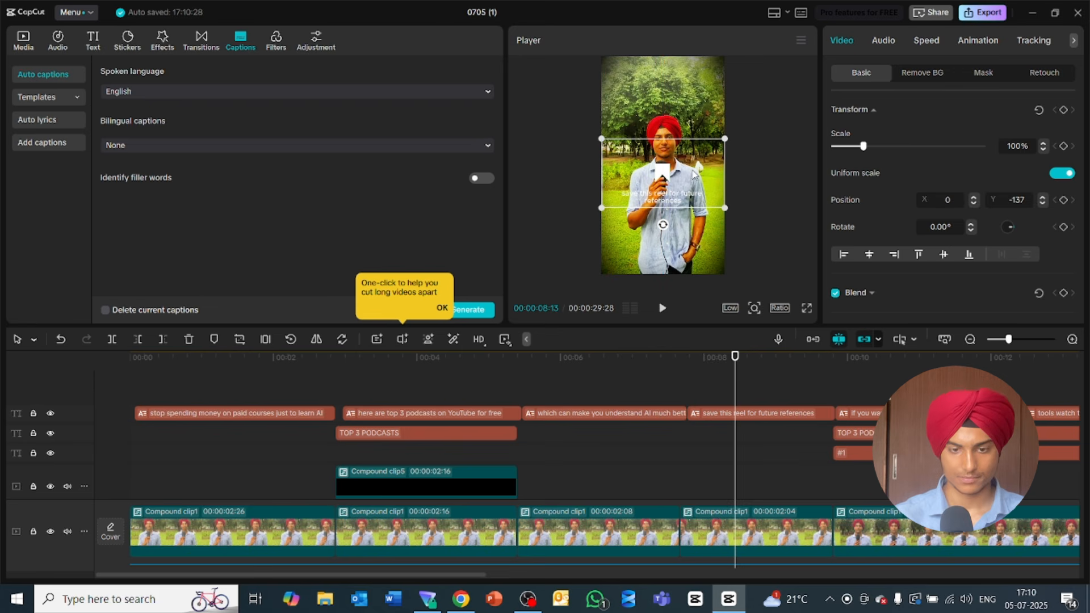
Step: Play the captioned opening and split the first caption into "stop spending money", "on paid courses" and "just to learn AI"
click(287, 415)
drag(171, 354, 81, 372)
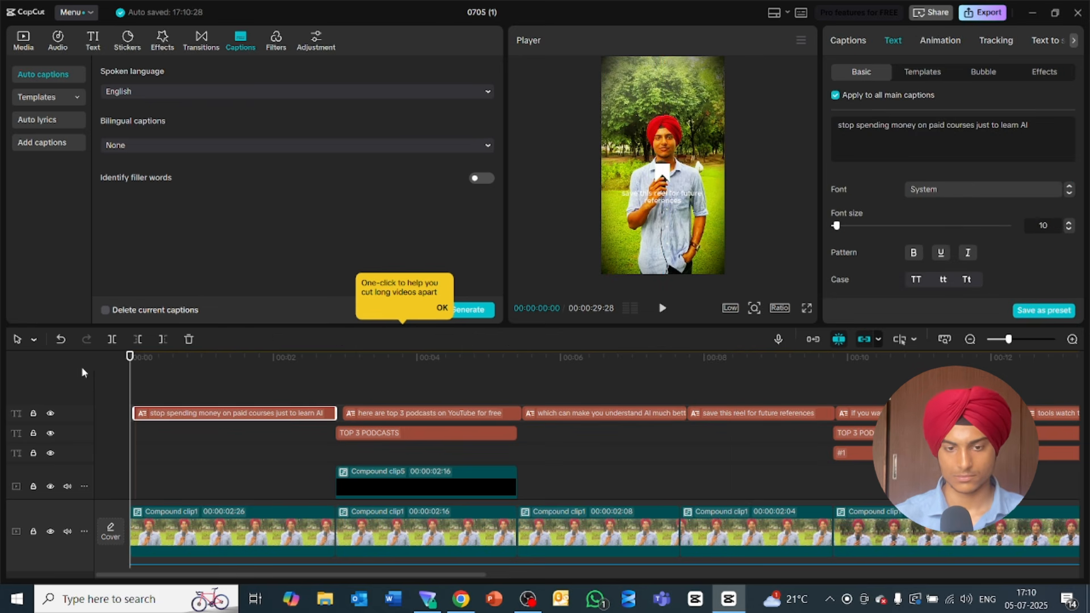
key(space)
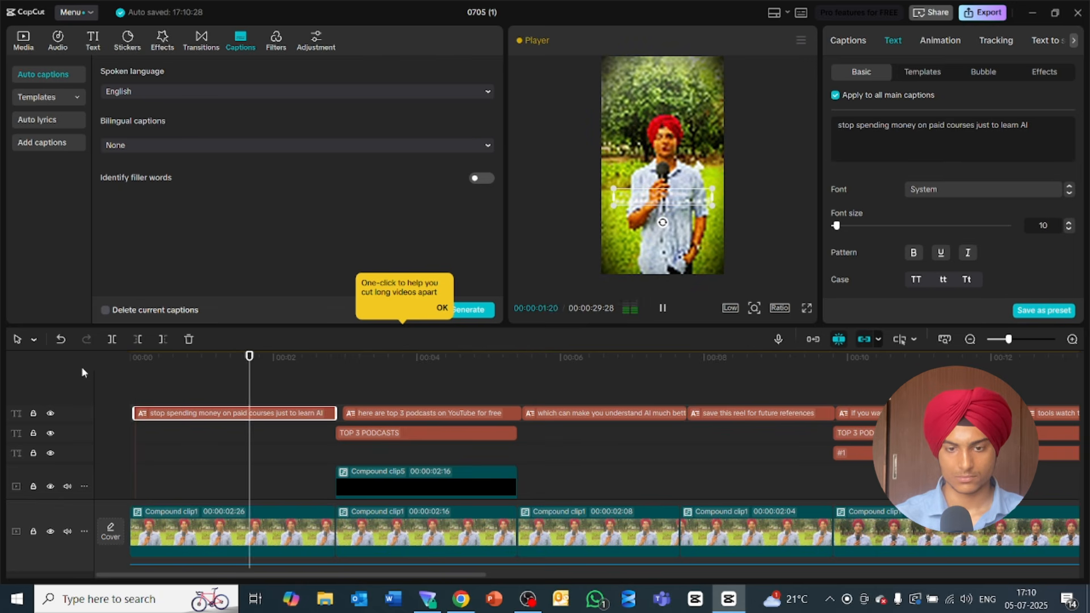
key(space)
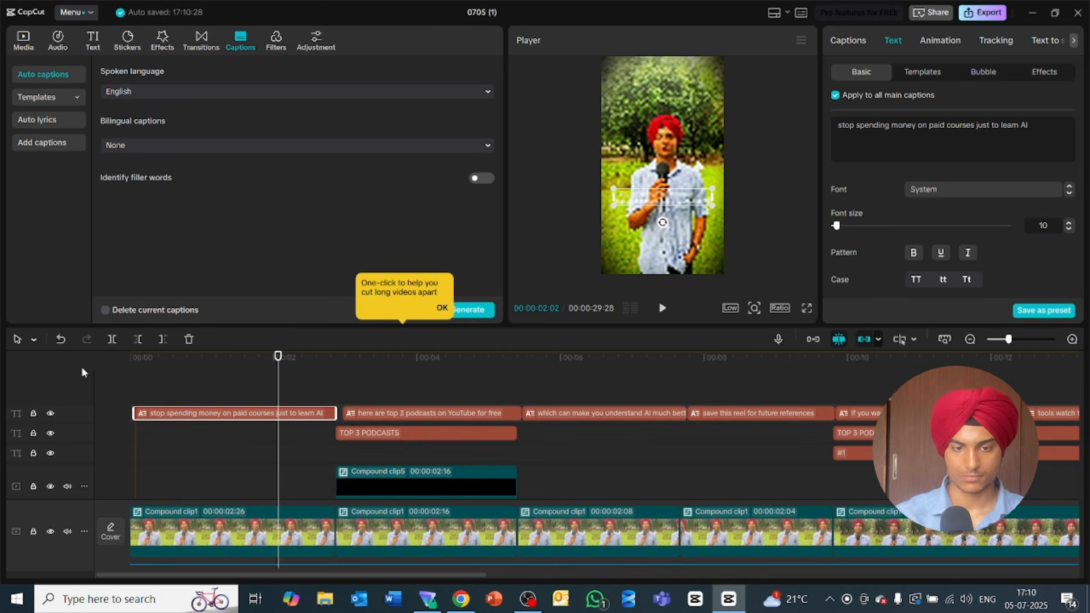
key(space)
key(space)
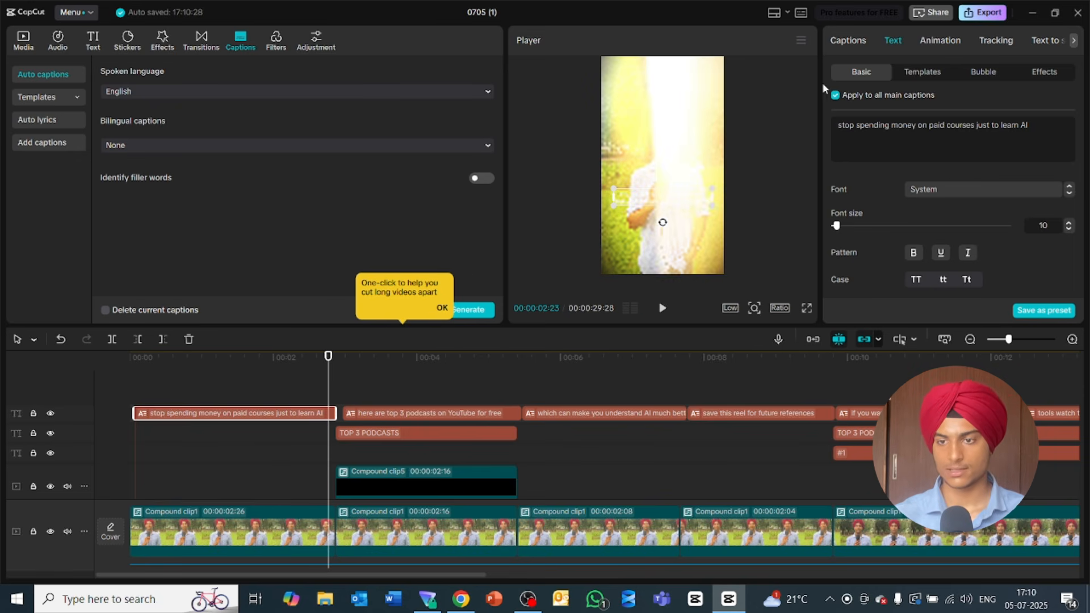
click(858, 43)
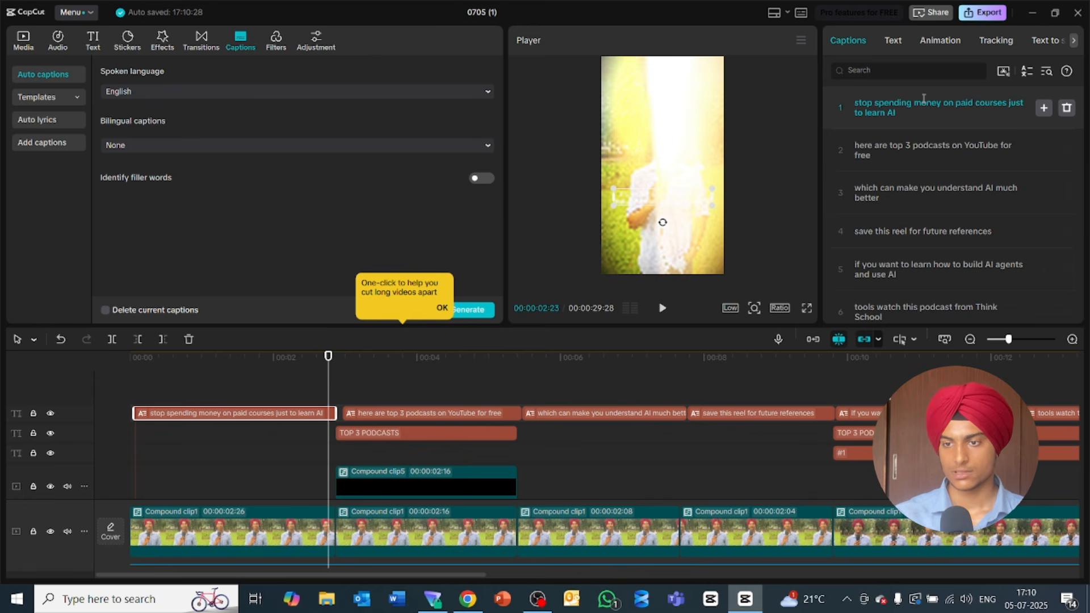
click(944, 102)
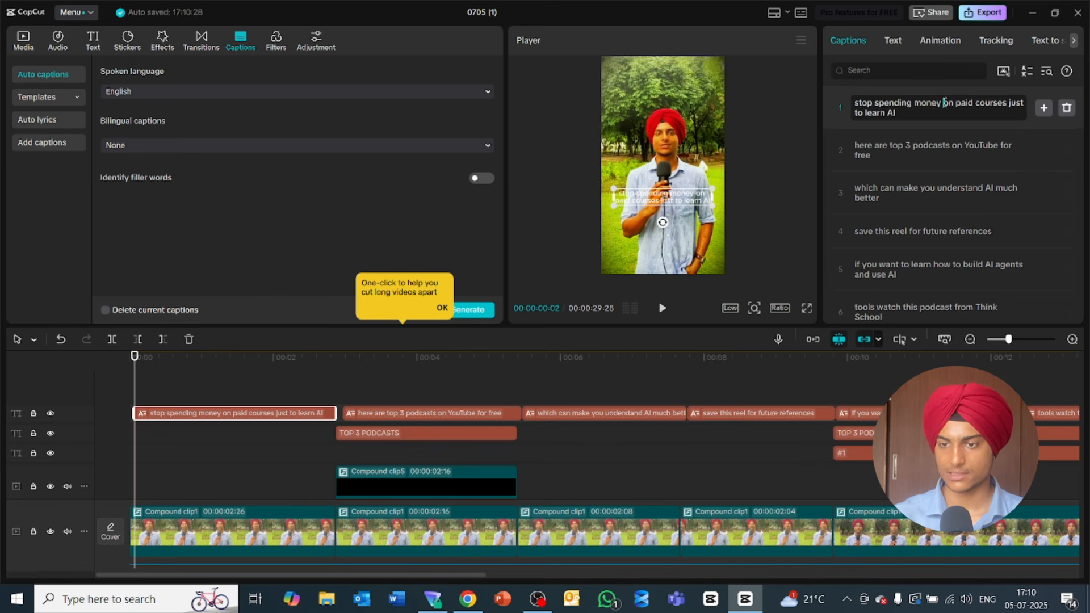
key(Return)
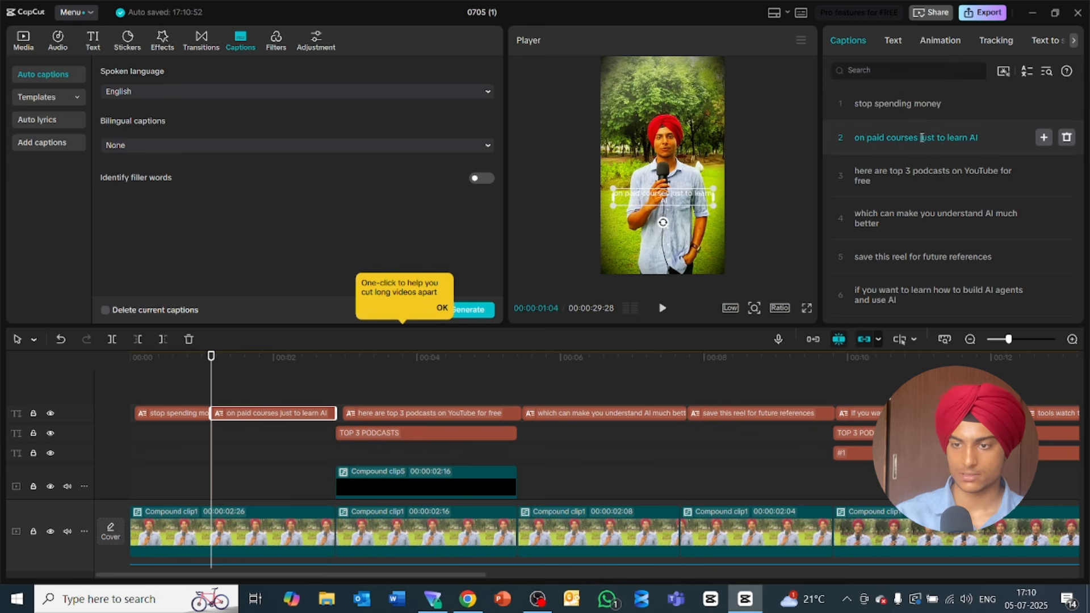
click(921, 138)
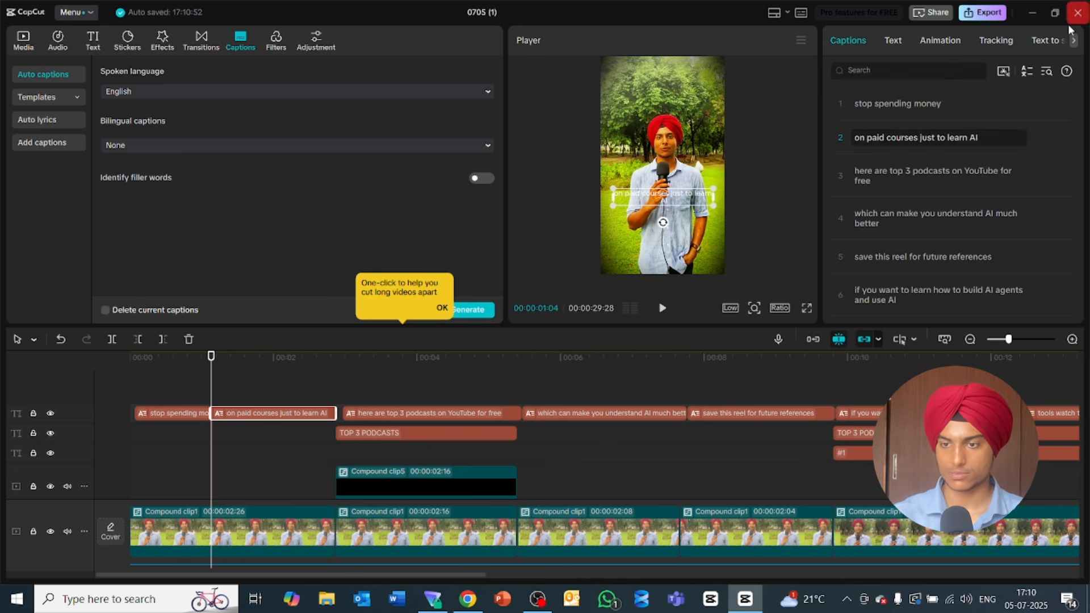
key(Return)
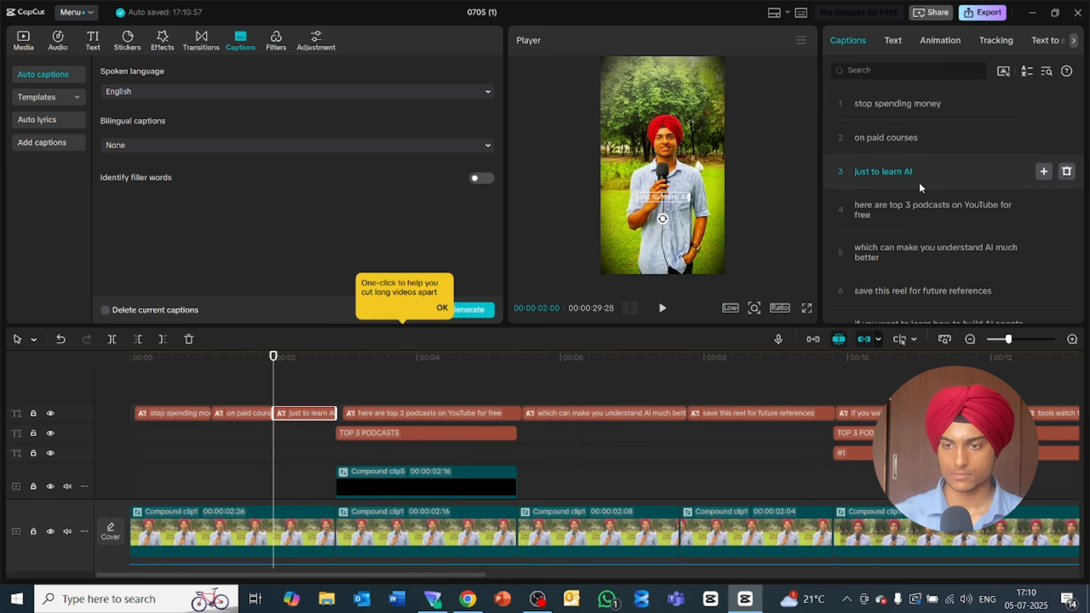
Step: Split the caption about the top 3 podcasts into "here are", "top 3 podcasts", "on YouTube" and "for free"
click(908, 202)
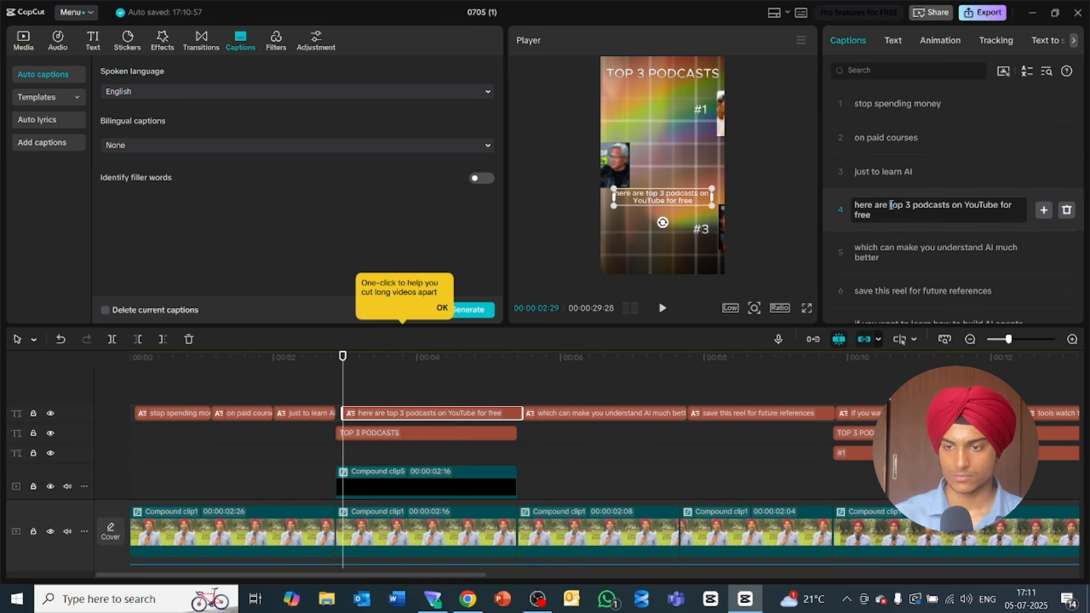
key(Return)
click(916, 239)
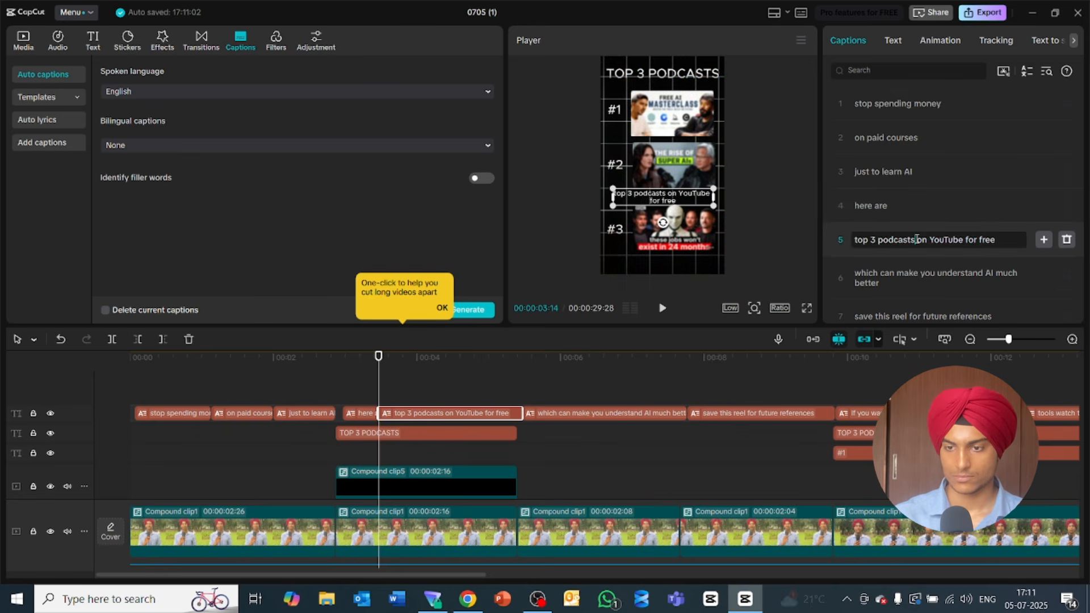
key(Return)
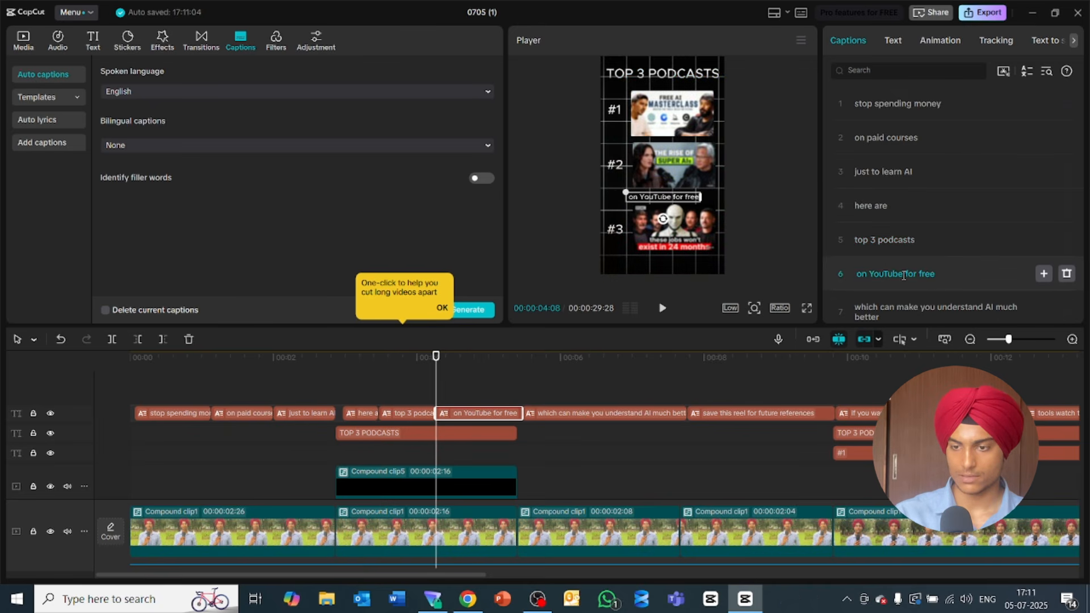
click(904, 274)
key(Return)
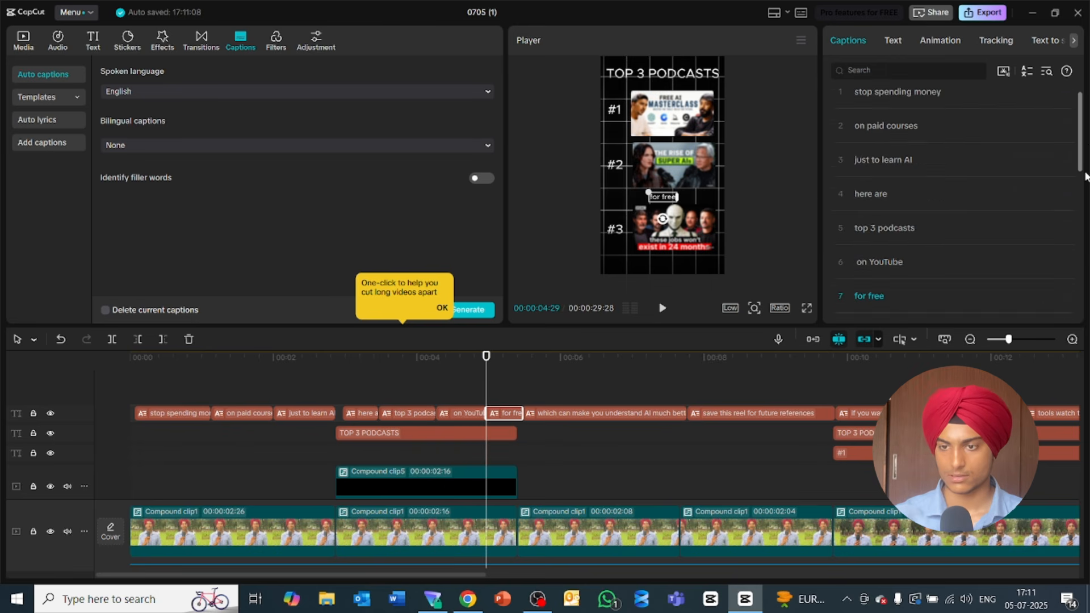
Step: Split the following two captions into "which can make", "you understand", "AI much better", "save this reel" and "for future references"
scroll(959, 125, down, 3)
click(918, 140)
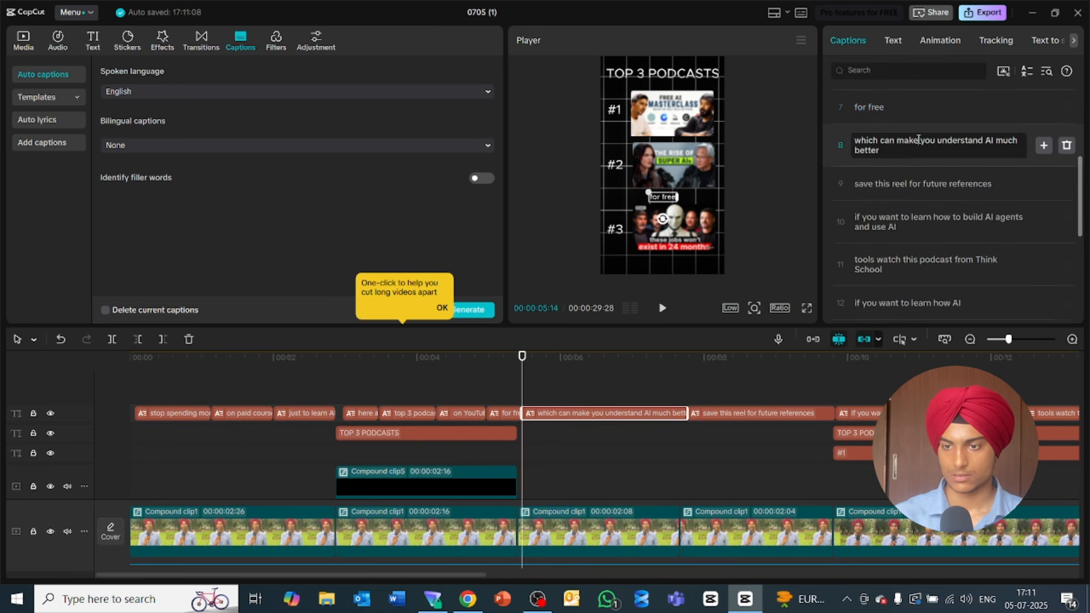
key(Return)
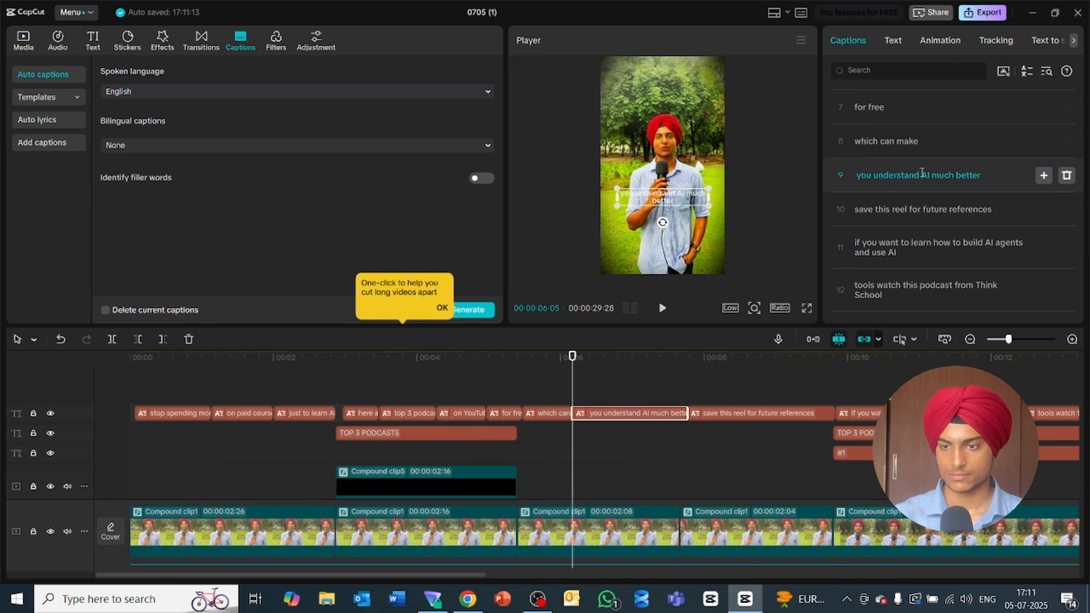
click(922, 174)
key(Return)
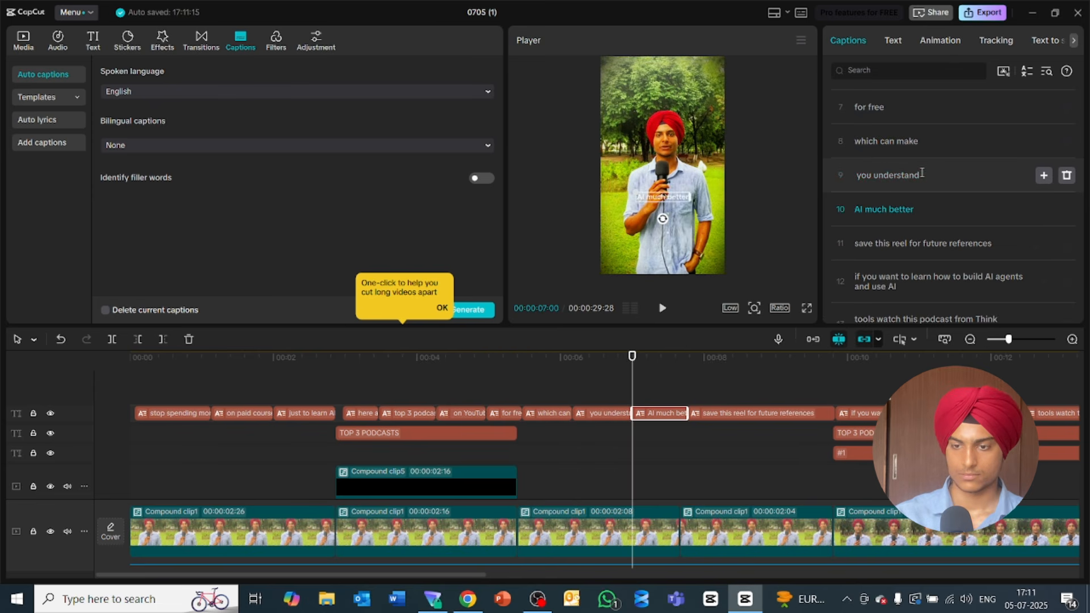
click(908, 241)
key(Return)
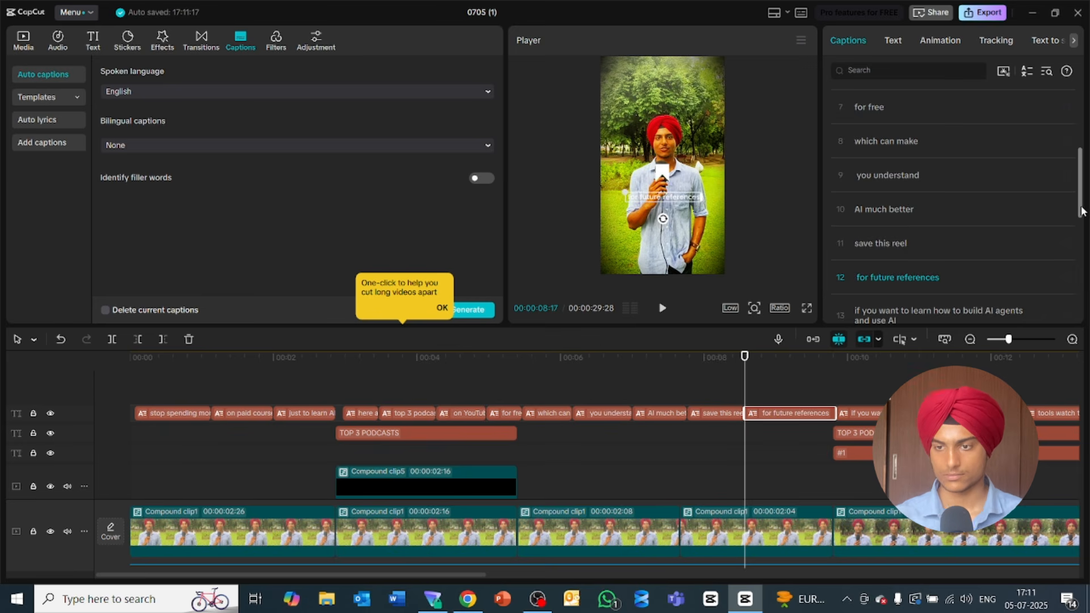
Step: Open the caption "if you want to learn how to build AI agents and use AI" for editing before "learn"
drag(1080, 212, 1086, 256)
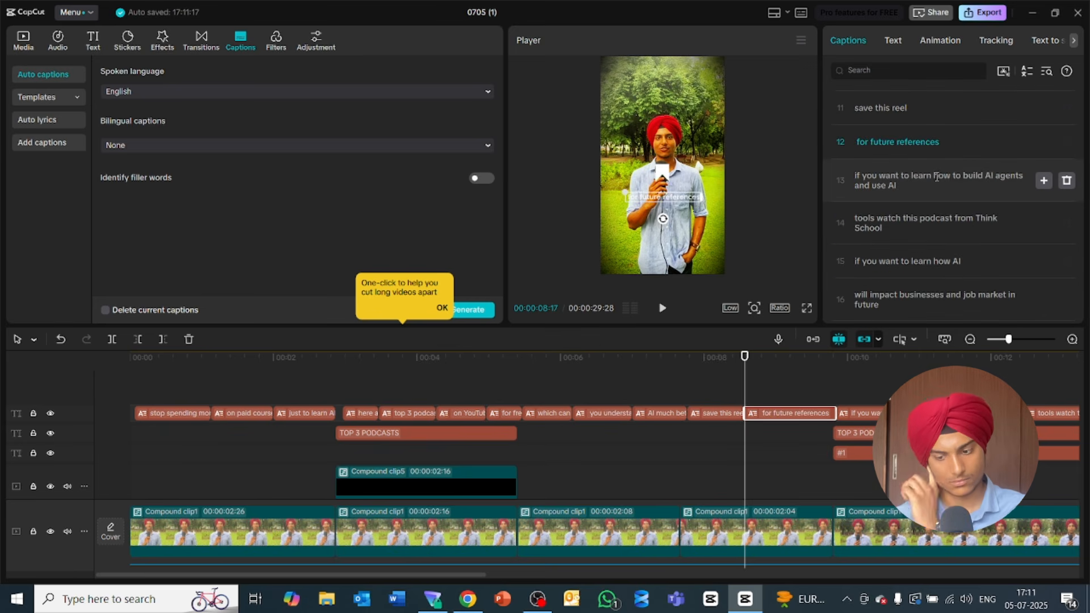
click(911, 176)
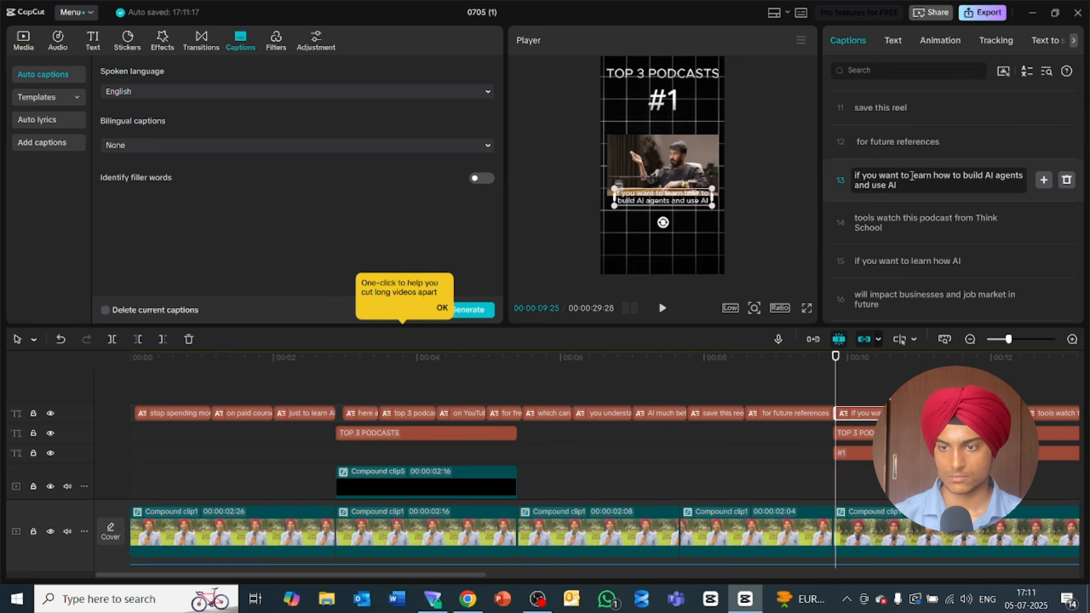
Step: Split caption 13 into four captions: "if you want to", "learn how to", "build AI agents" and "and use AI"
key(Return)
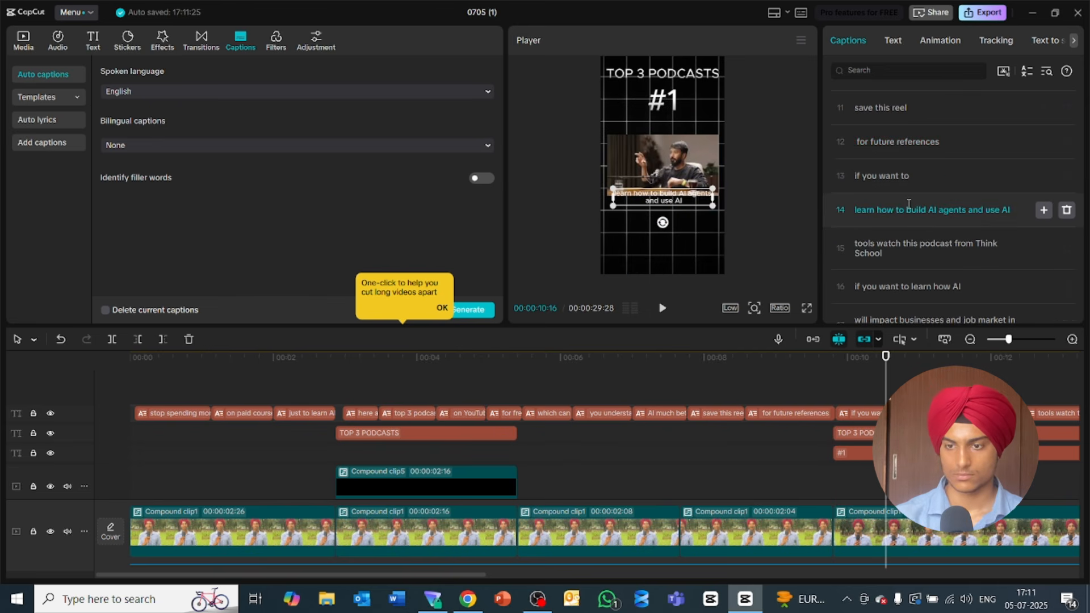
click(907, 209)
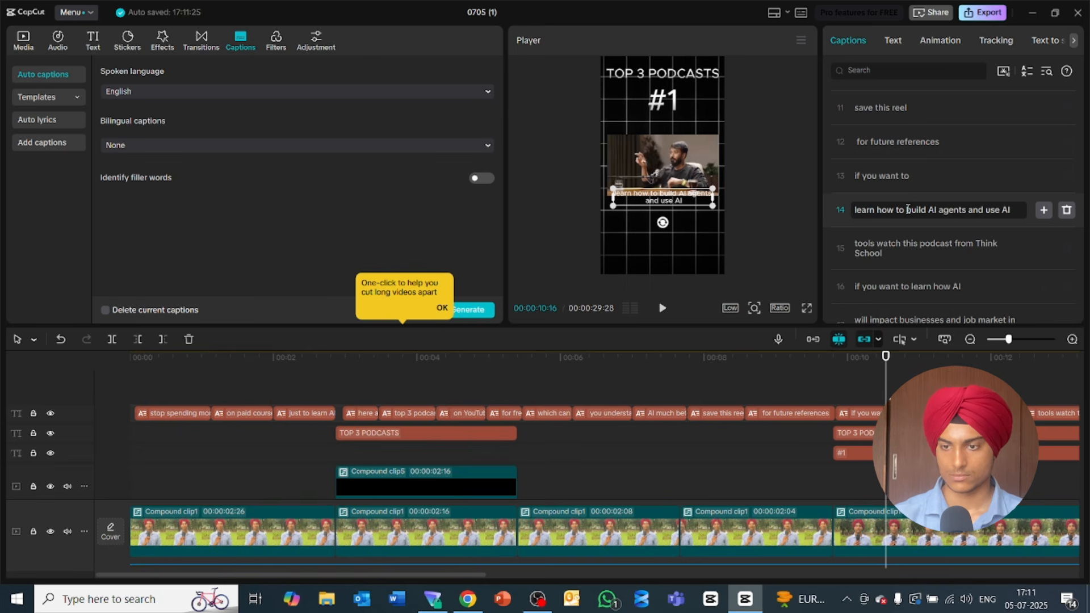
key(Return)
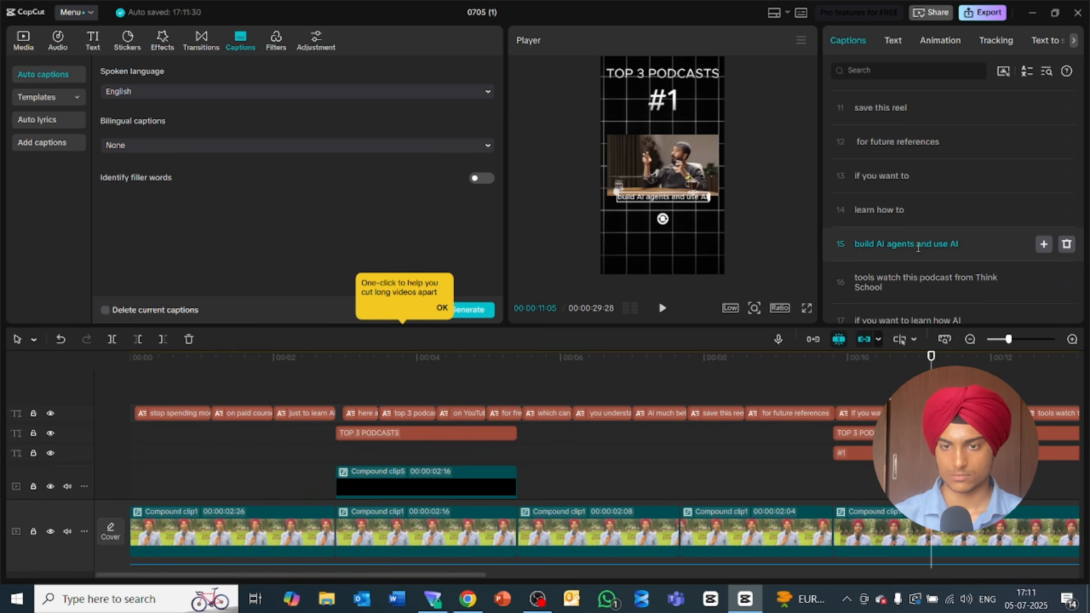
click(918, 246)
key(Return)
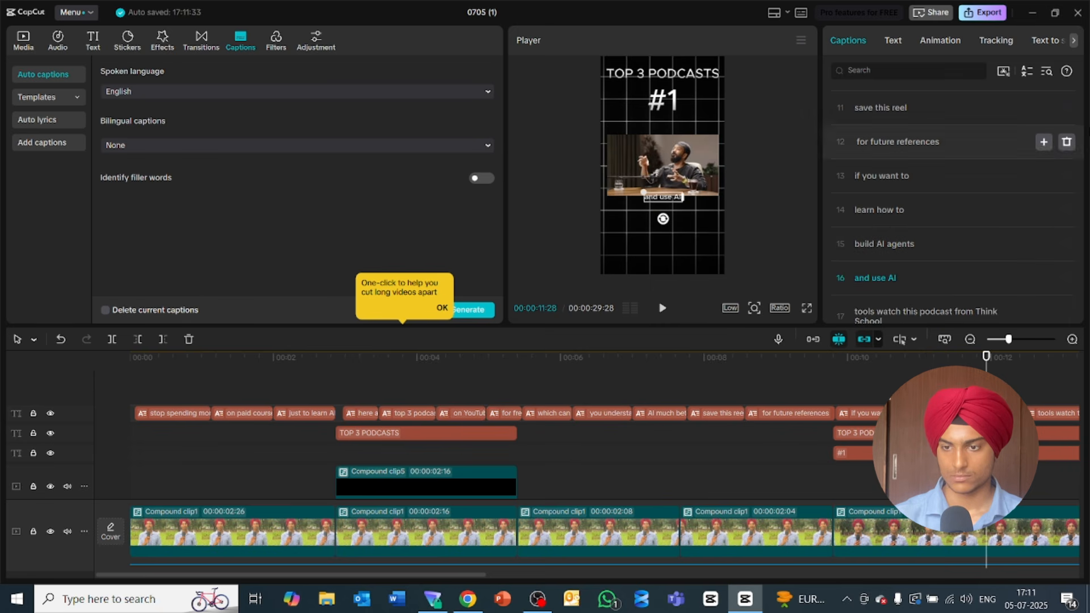
Step: Split the "tools watch this podcast from Think School" caption into "tools watch", "this podcast" and "from Think School"
scroll(969, 177, down, 3)
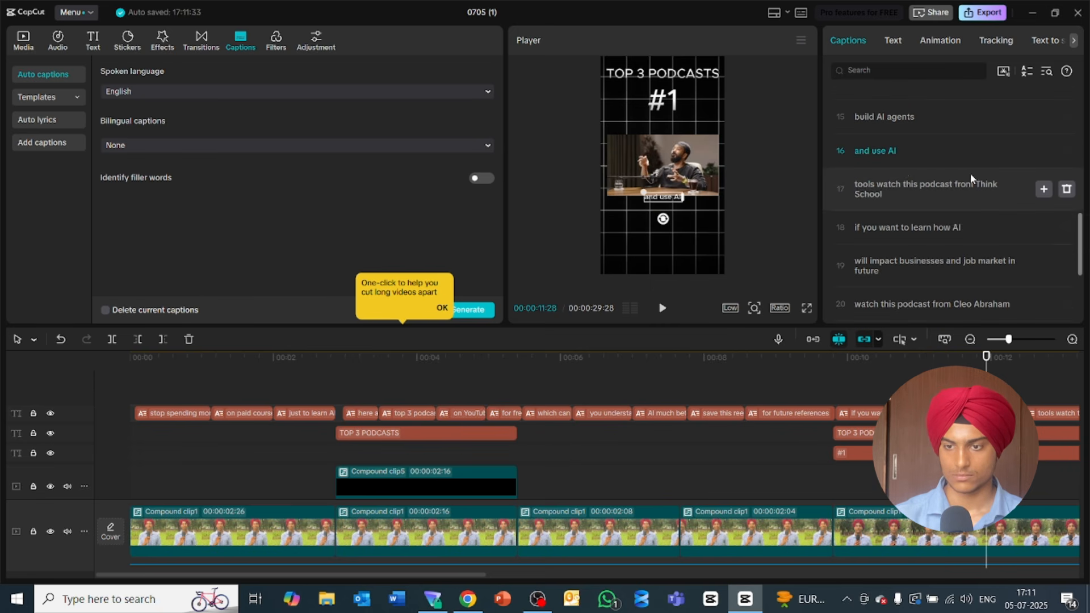
click(902, 184)
key(Return)
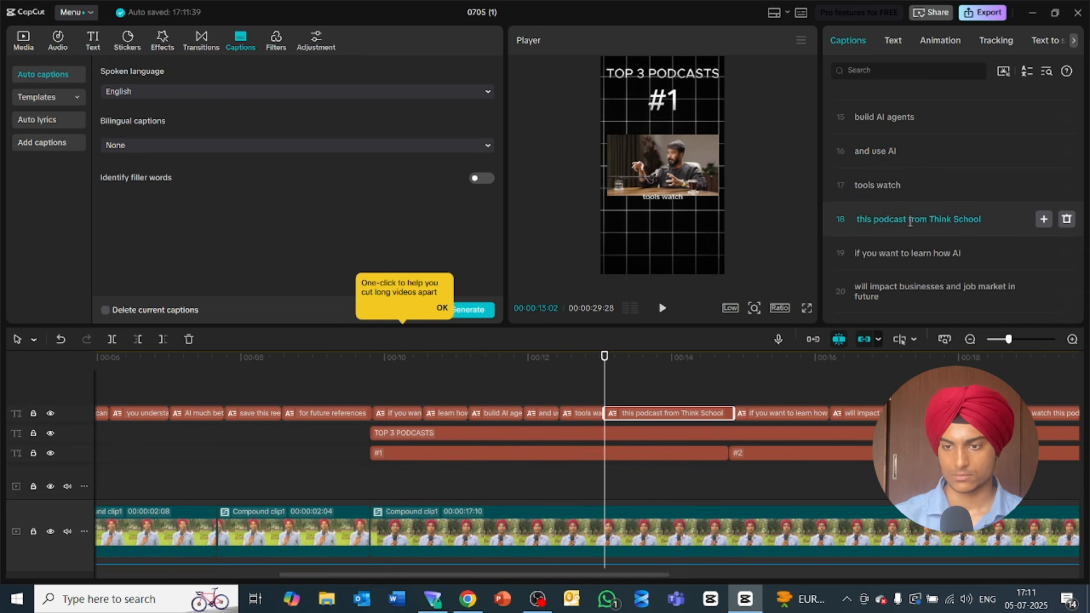
click(908, 220)
key(Return)
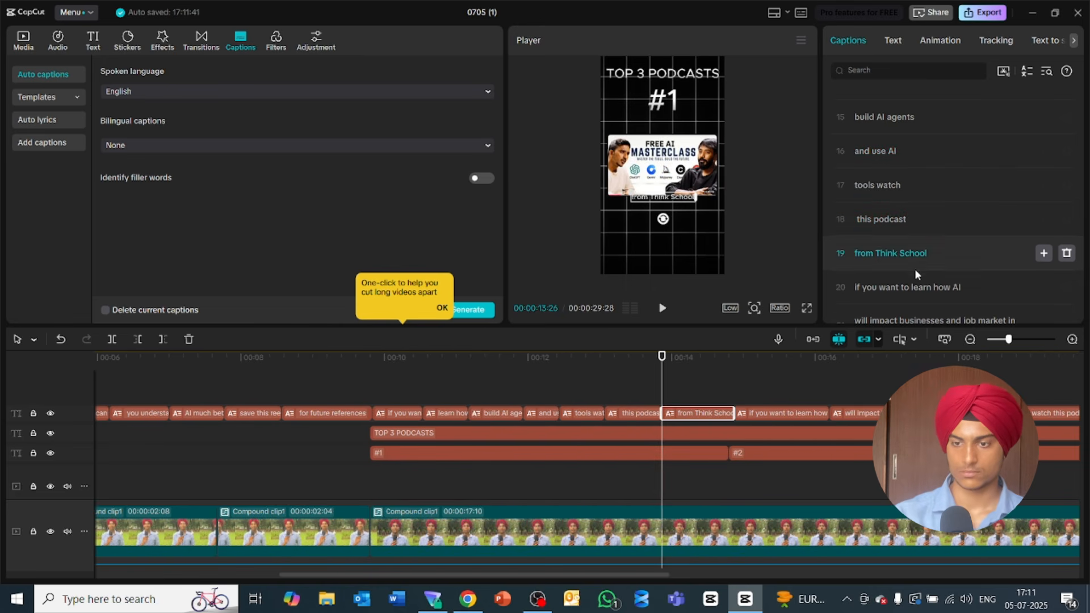
Step: Split "if you want to learn how AI" before "learn", and the following caption into "will impact", "businesses and" and "job market in future"
click(911, 284)
key(Return)
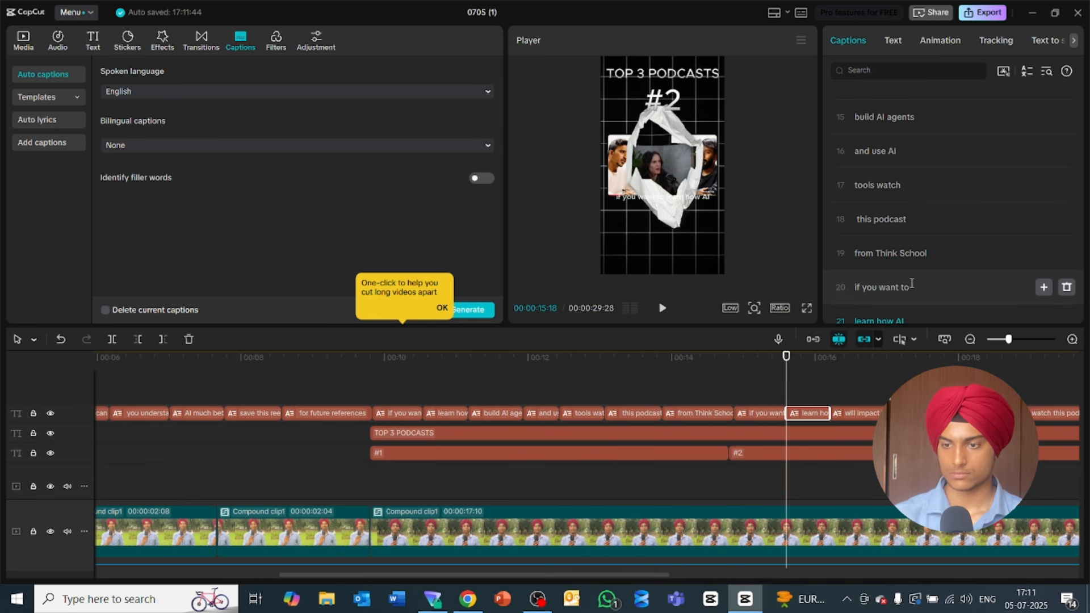
drag(1081, 226, 1082, 263)
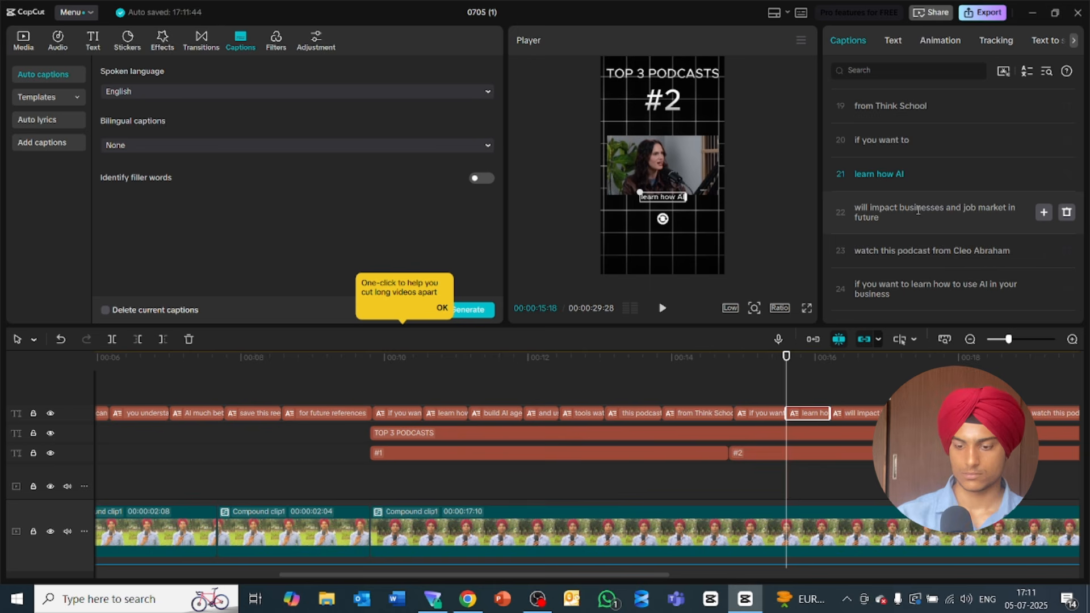
click(900, 207)
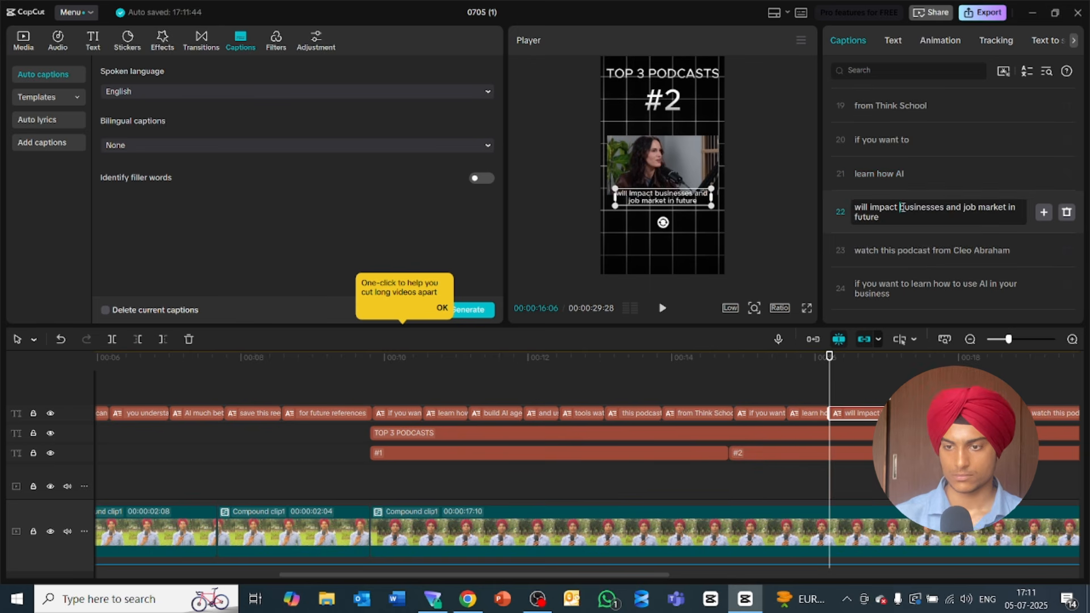
key(Return)
click(918, 242)
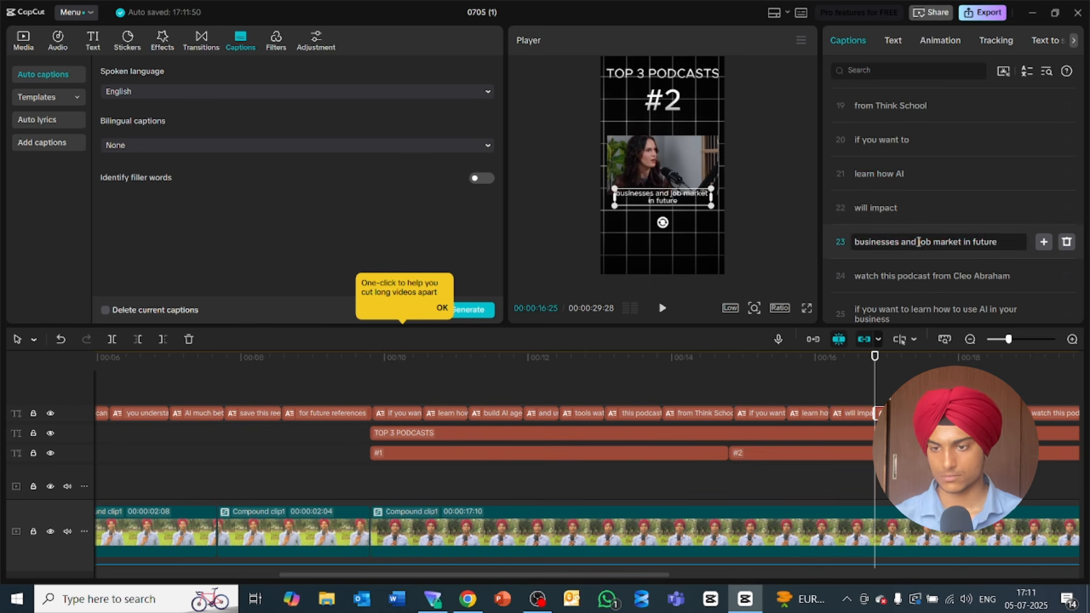
key(Return)
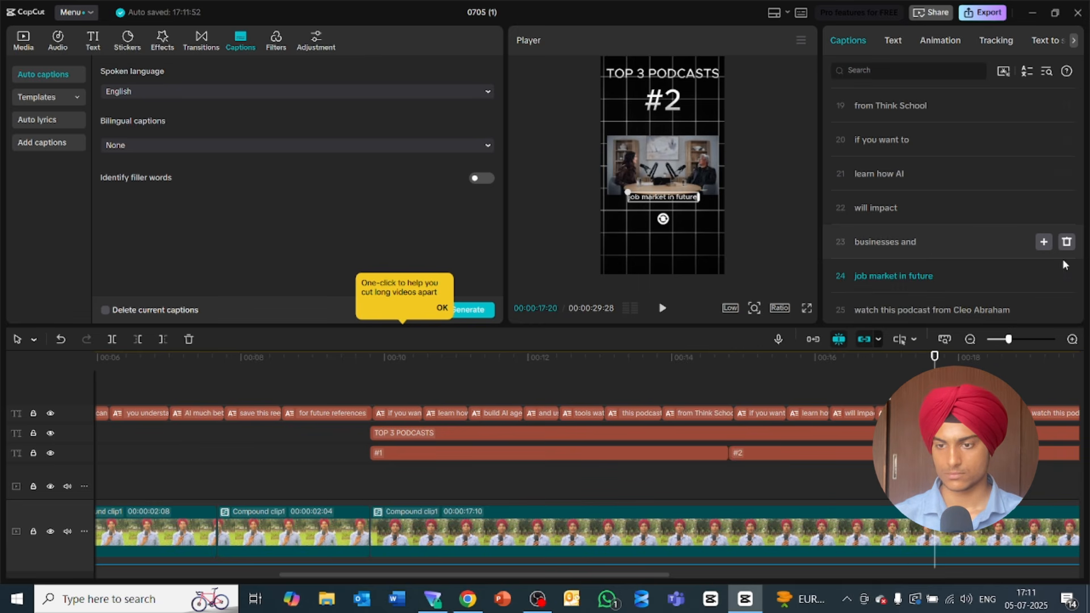
Step: Split caption 25 after "watch this podcast", putting the podcast host's name in its own caption
scroll(1080, 256, down, 3)
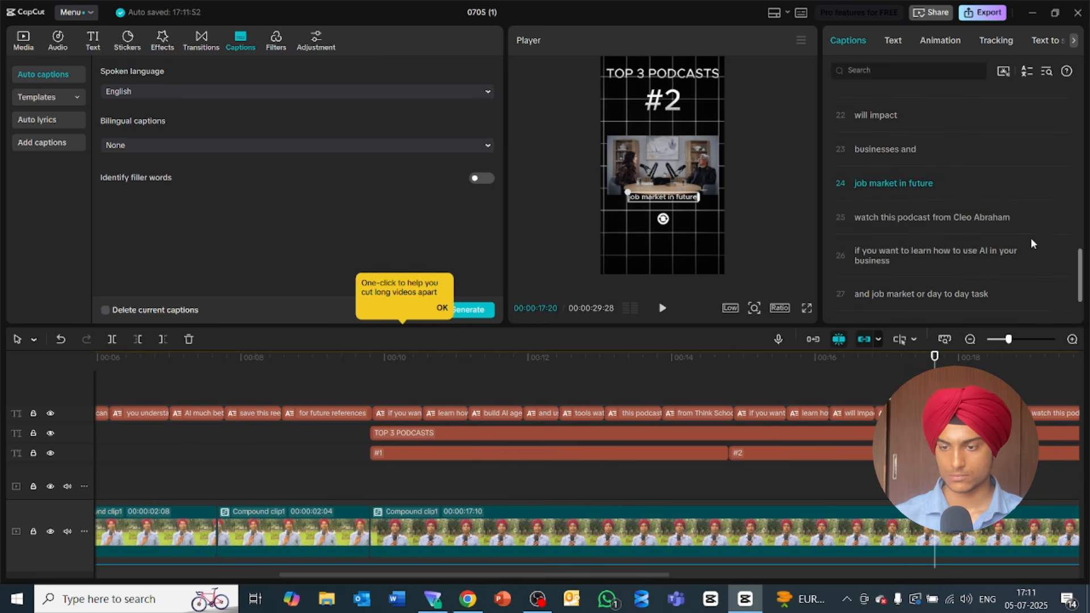
click(929, 219)
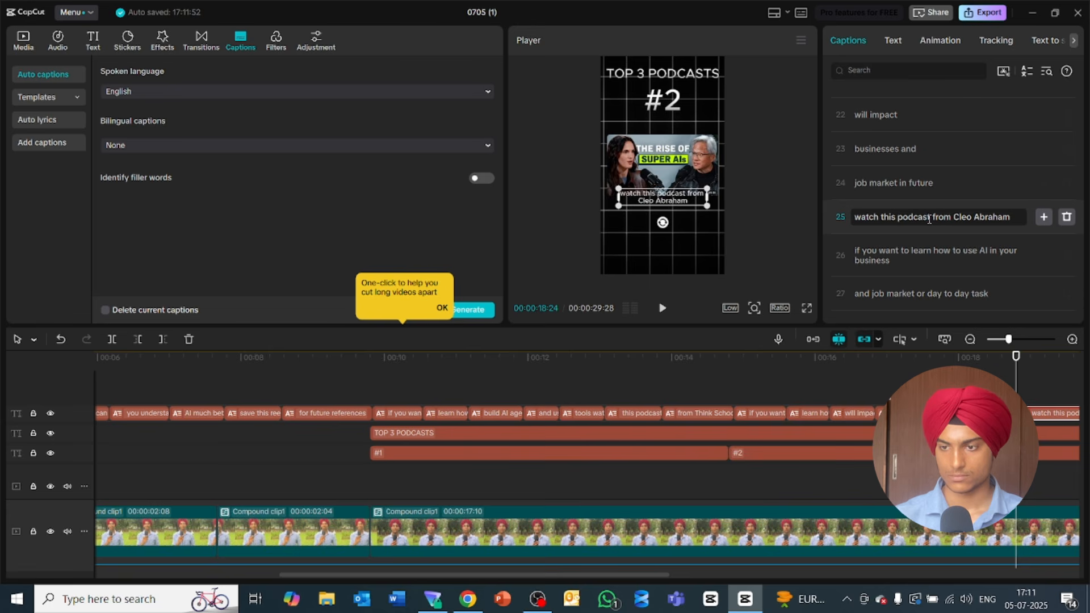
key(Return)
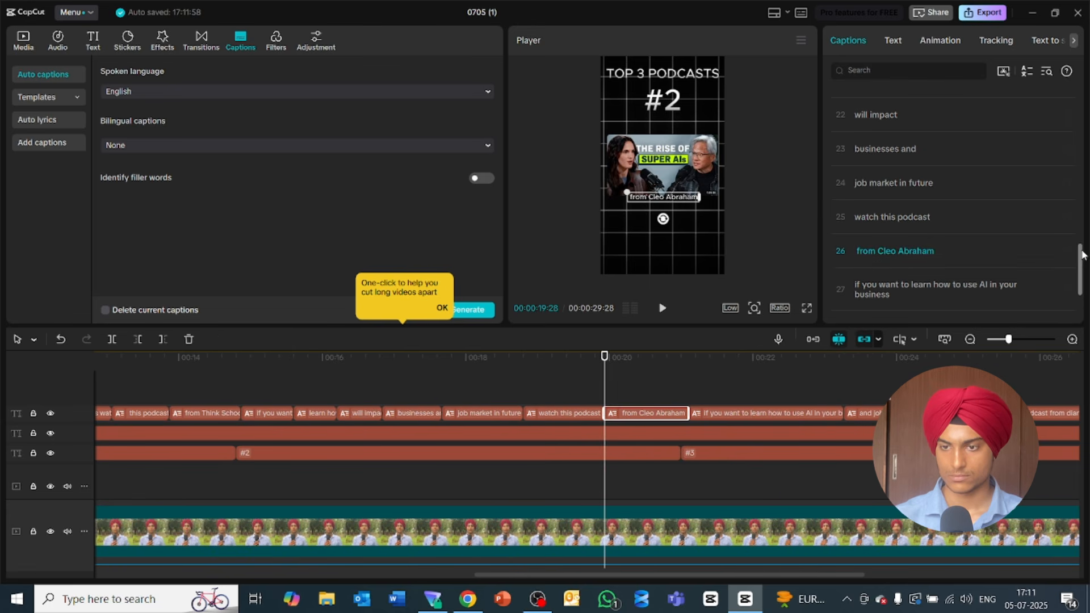
Step: Split the "if you want to learn how to use AI in your business" caption into "if you want to l", "earn how to use" and "AI in your business"
scroll(1080, 257, down, 4)
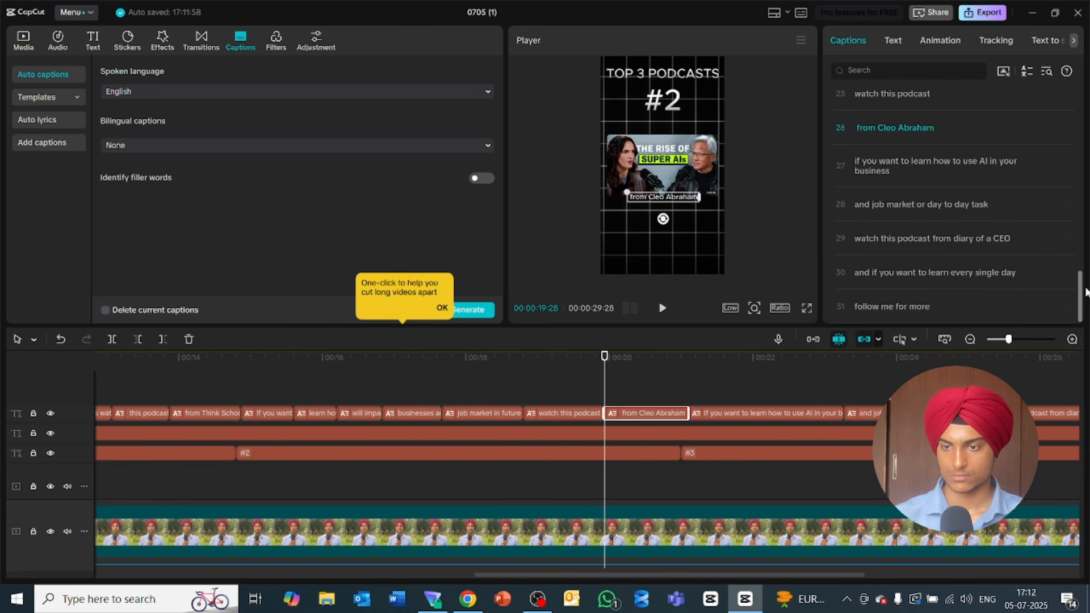
click(913, 162)
key(Return)
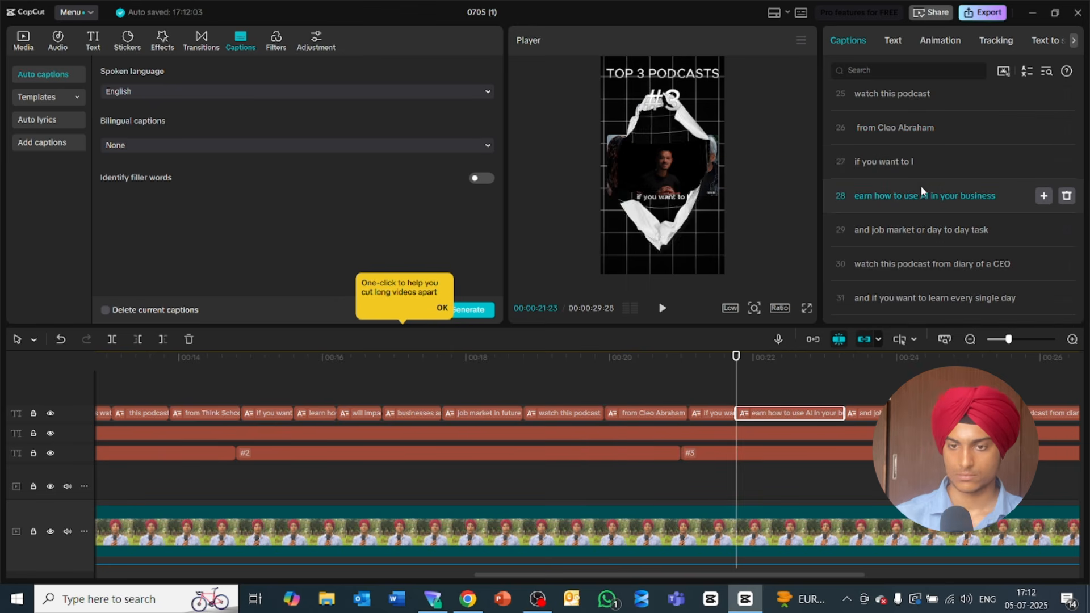
click(920, 195)
key(Return)
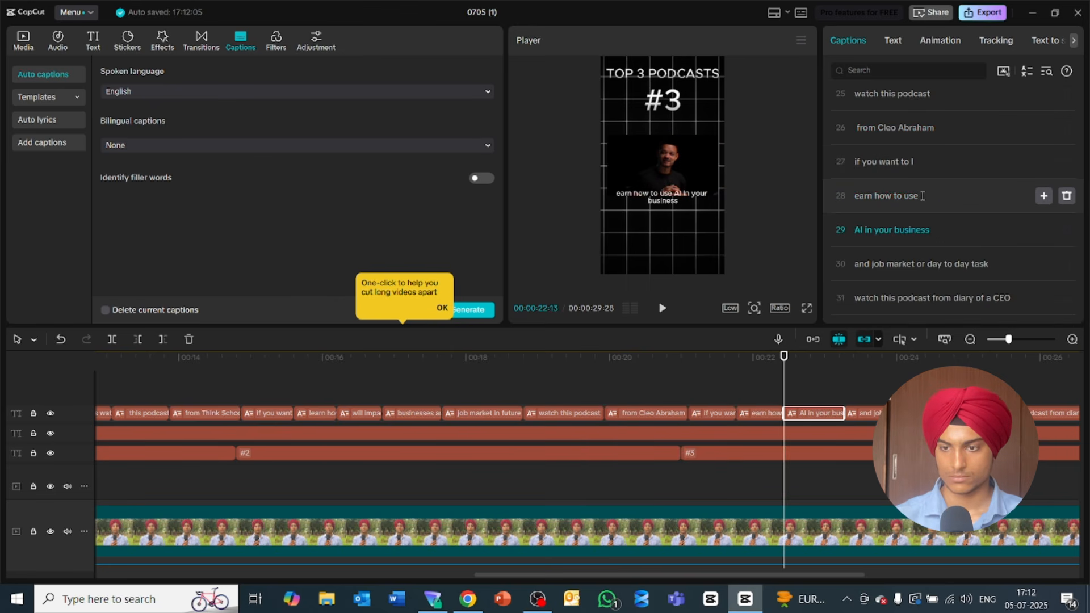
Step: Split the "and job market" caption before "or day to day task", and the next caption before "from diary of a CEO"
click(913, 263)
key(Return)
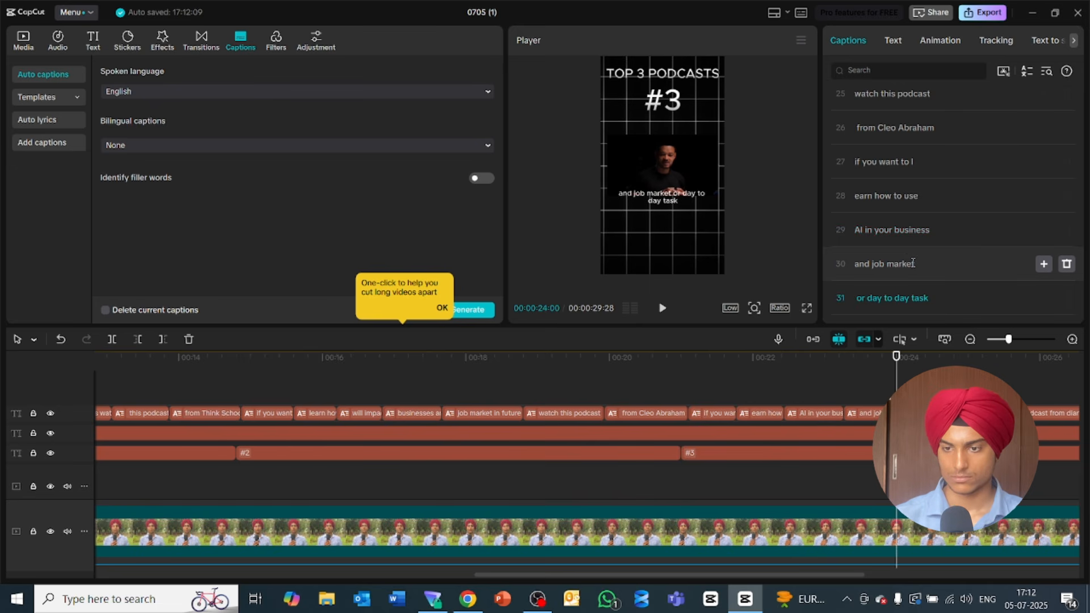
drag(1081, 262, 1081, 289)
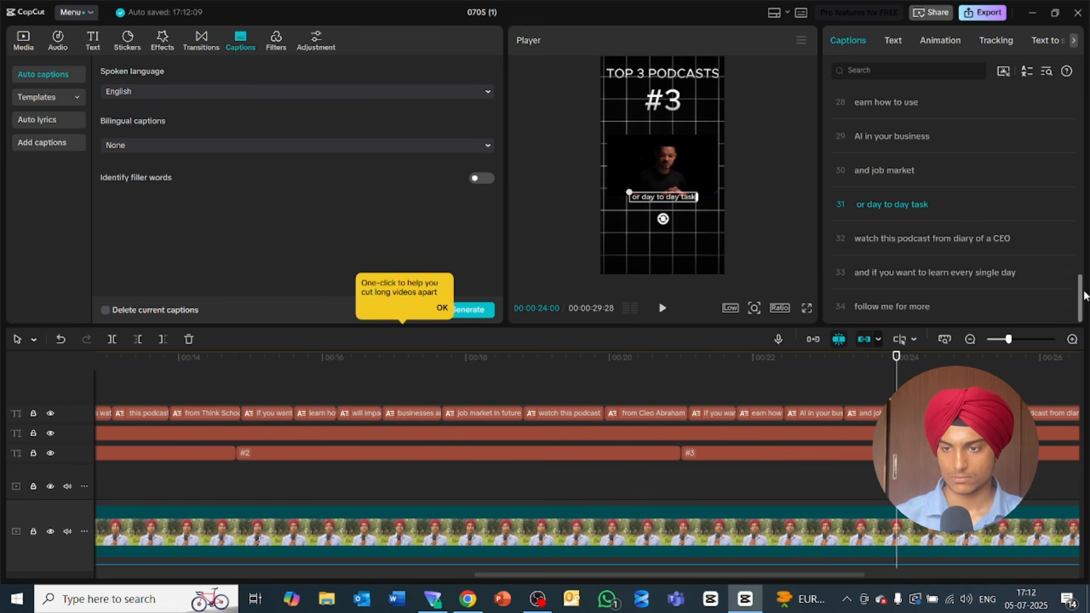
click(935, 239)
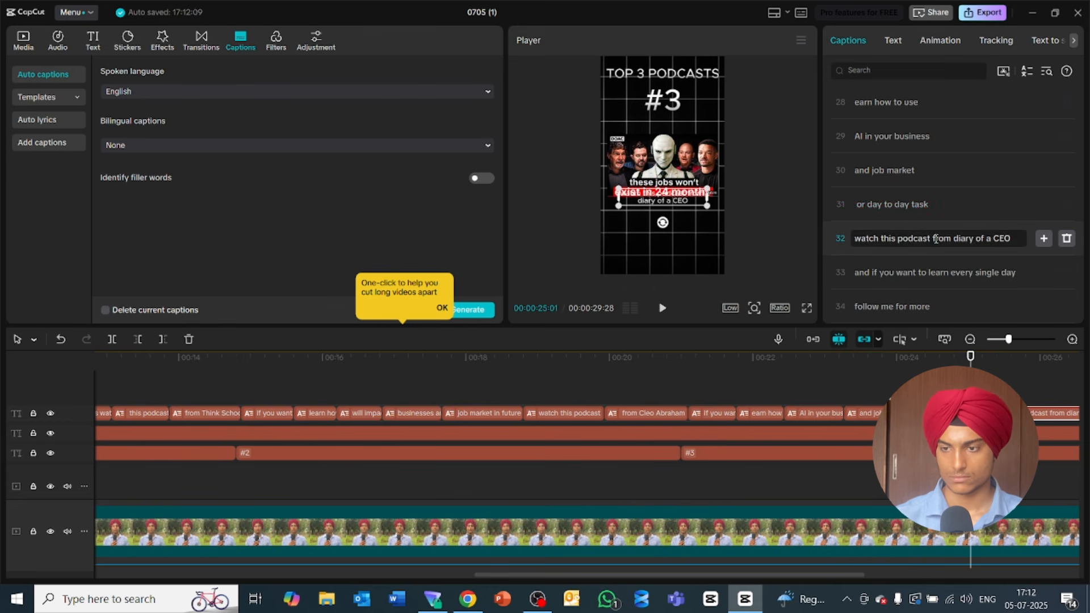
key(Return)
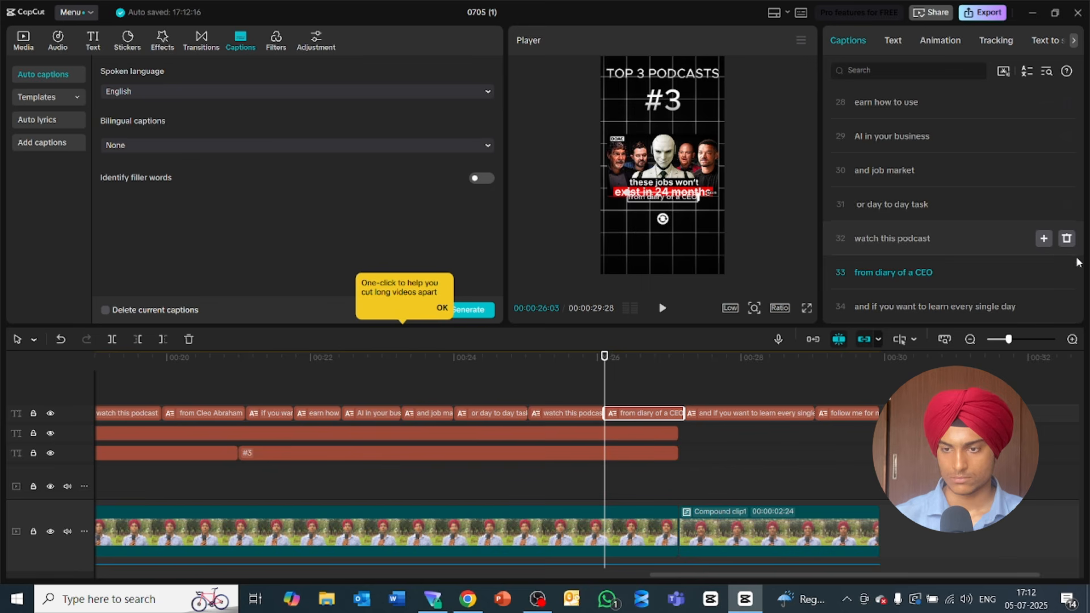
Step: Split the "and if you want to learn every single day" caption into "and if you want", "to learn every" and "single day"
drag(1081, 277, 1081, 296)
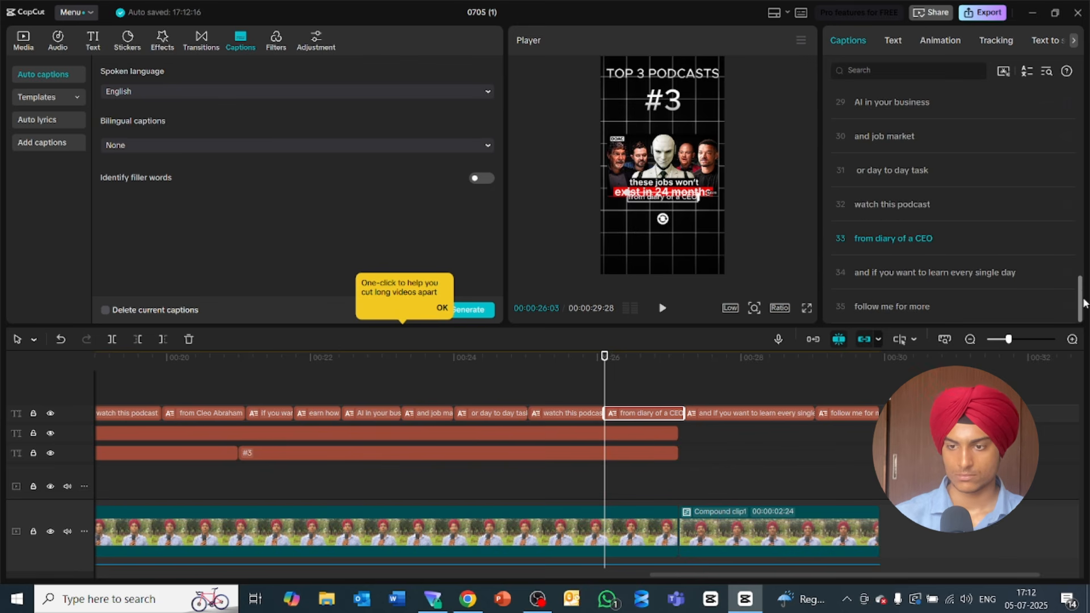
click(914, 272)
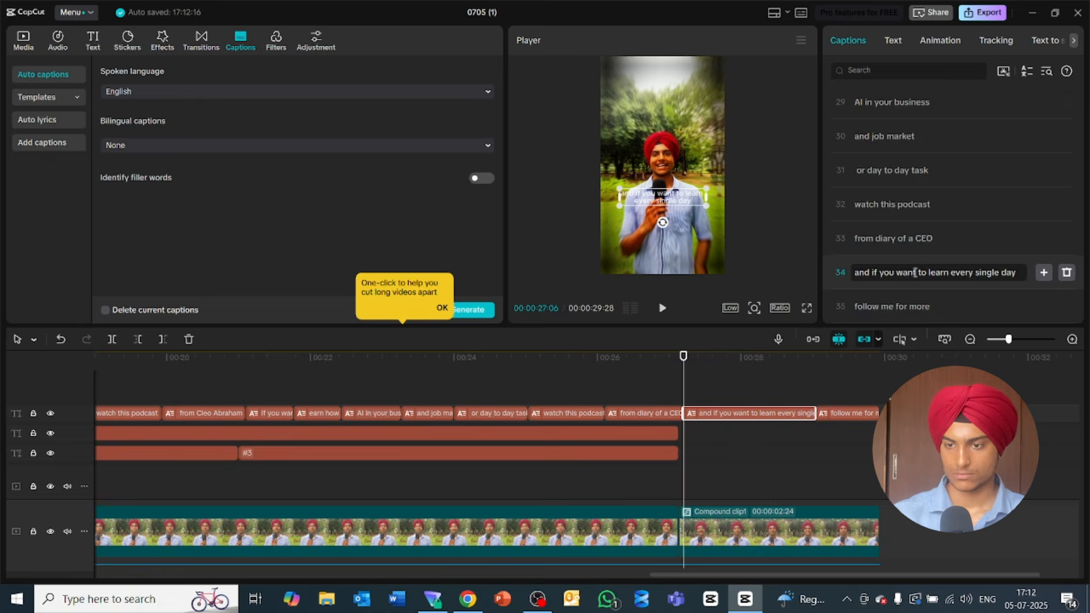
key(Return)
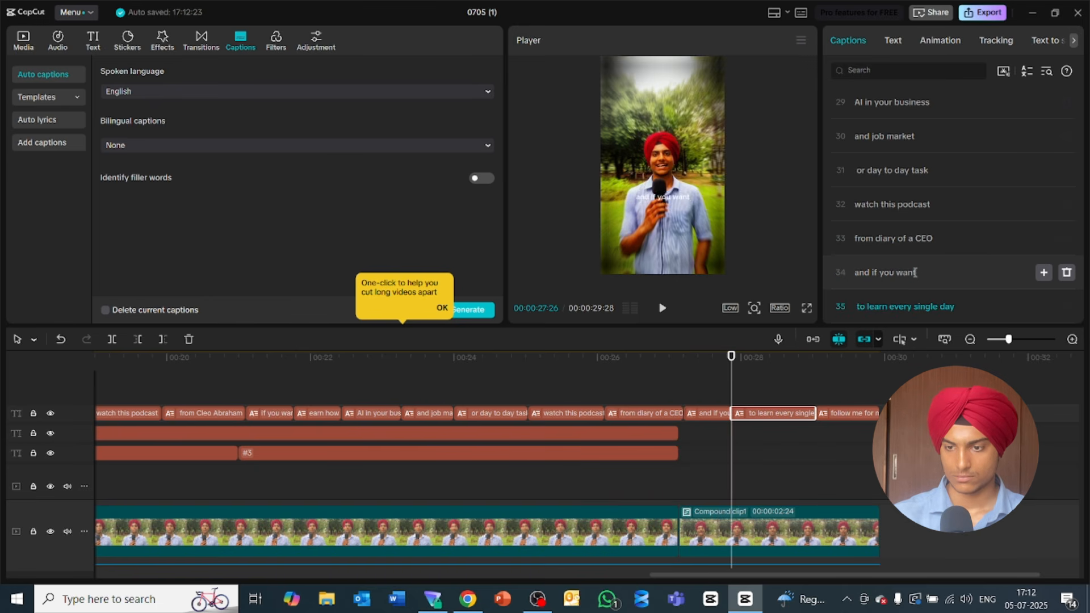
click(912, 307)
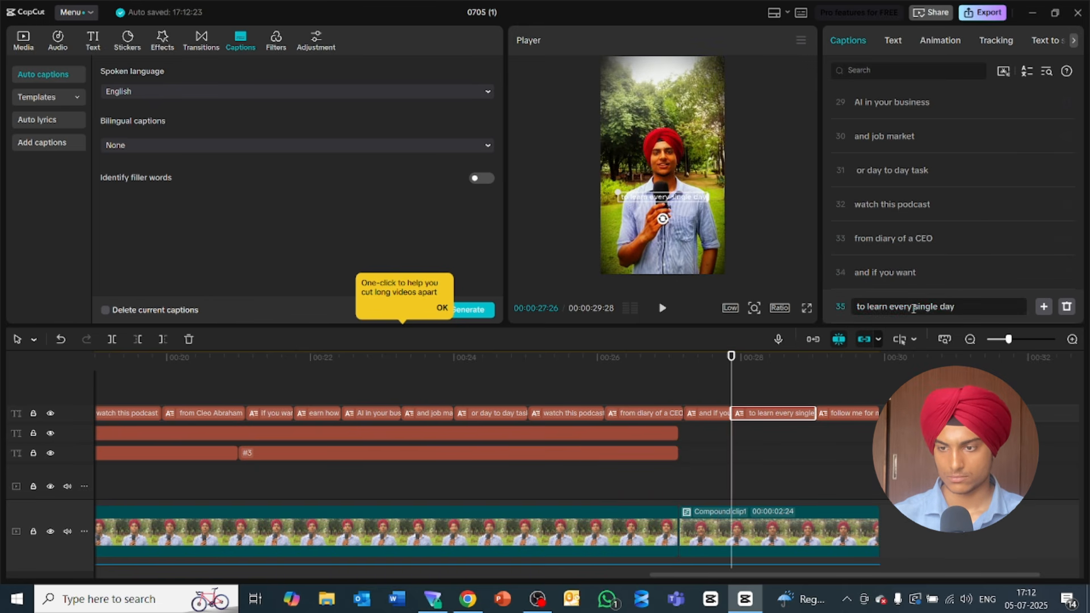
key(Return)
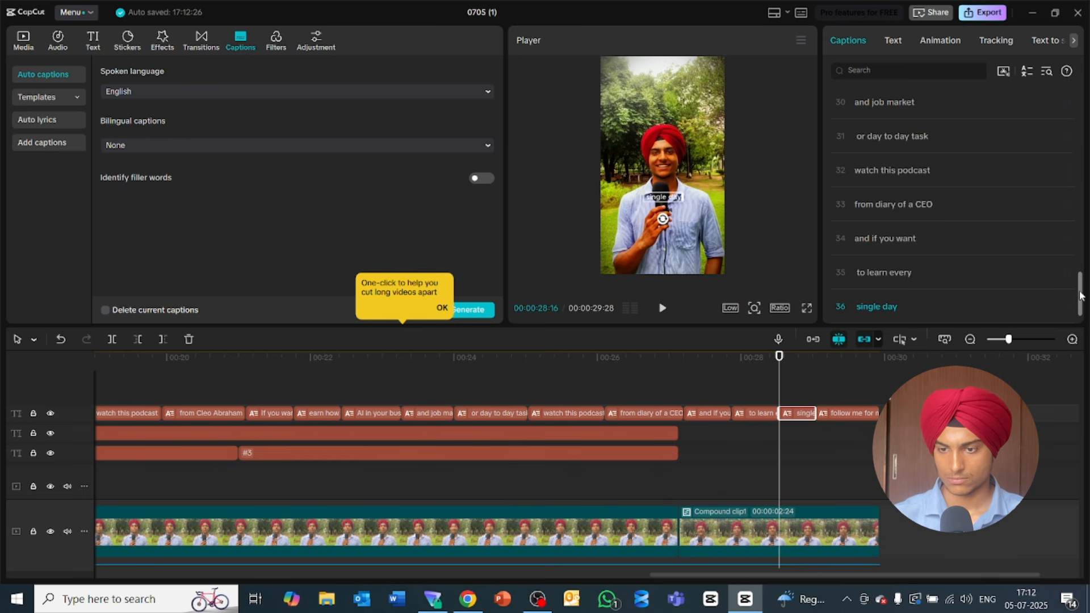
Step: Split the final caption "follow me for more" after "follow me"
drag(1080, 295, 1080, 314)
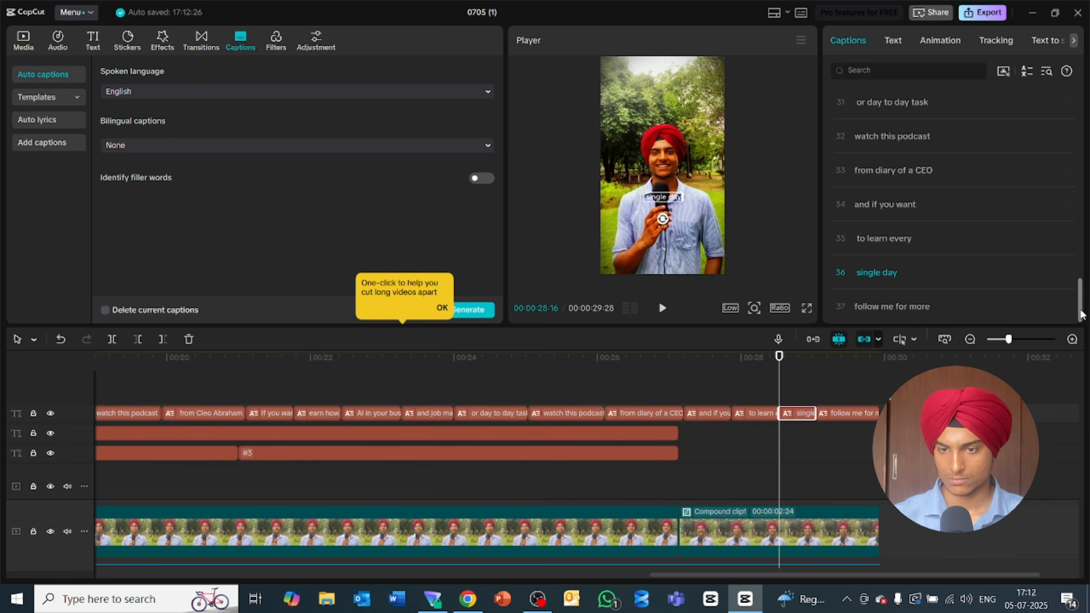
click(898, 307)
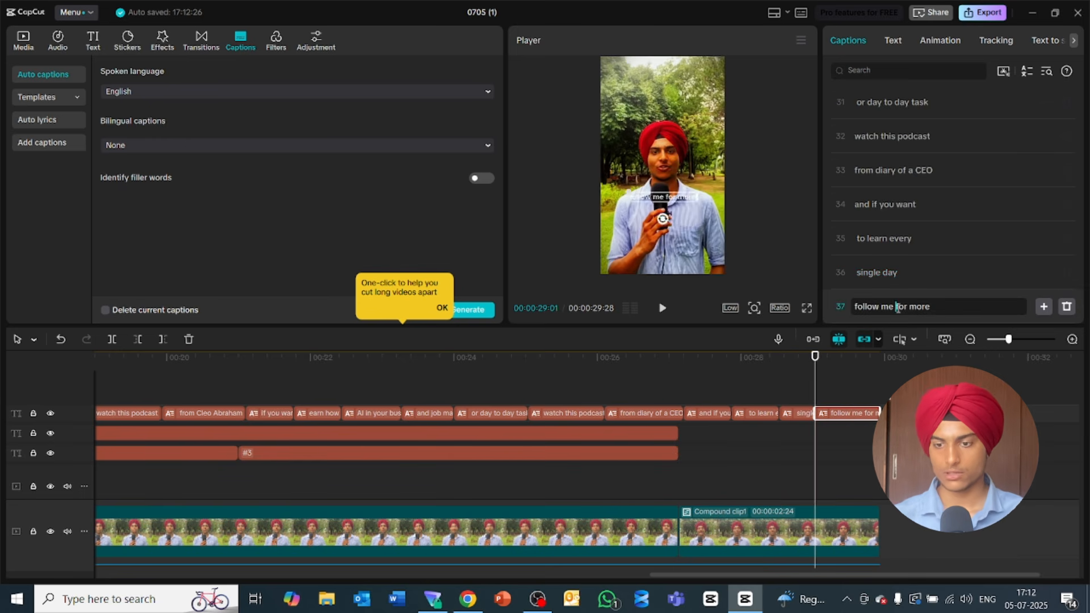
key(Return)
Step: Select the first caption, "stop spending money", and set the text case of all main captions to uppercase
drag(853, 368, 1, 462)
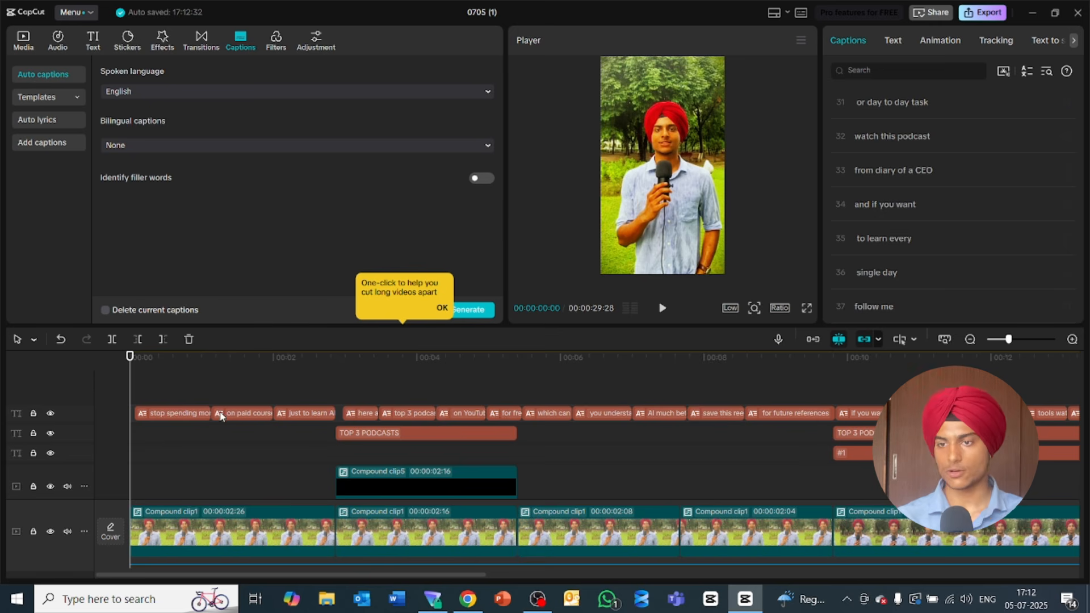
click(175, 414)
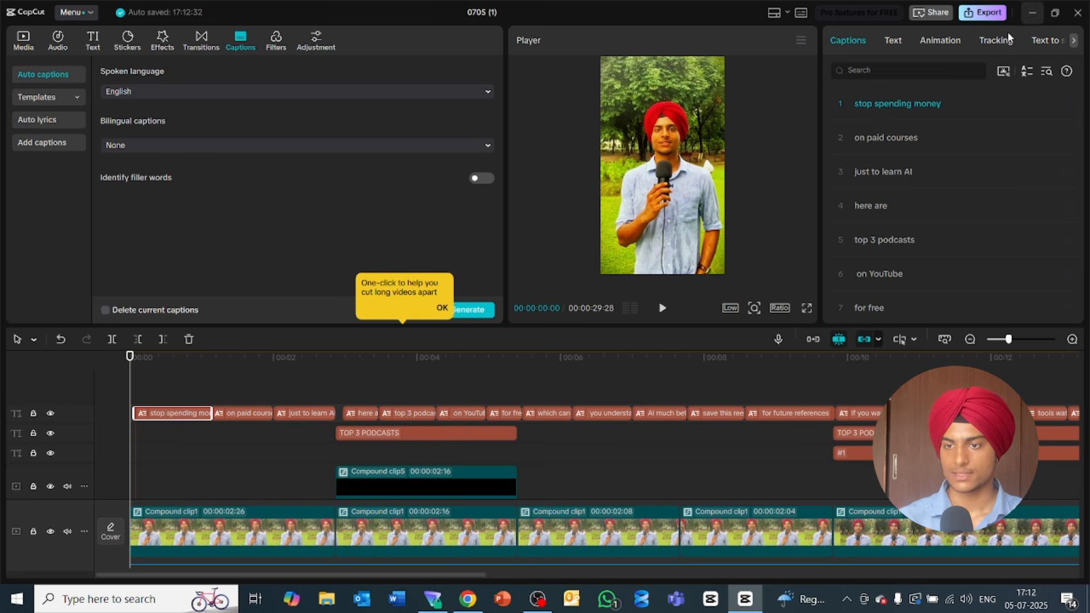
click(891, 41)
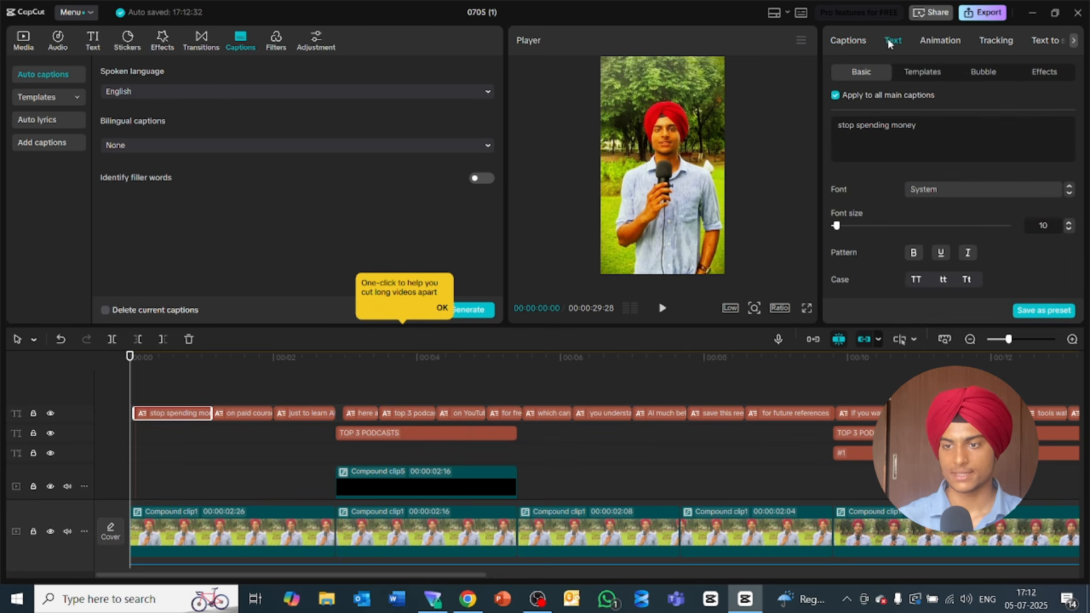
click(922, 74)
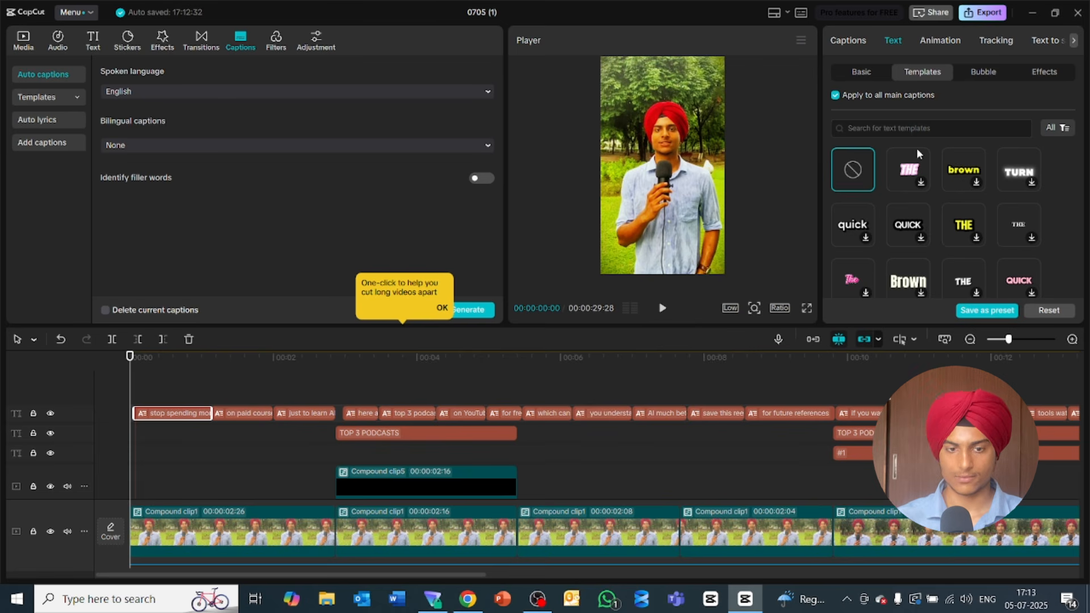
click(855, 73)
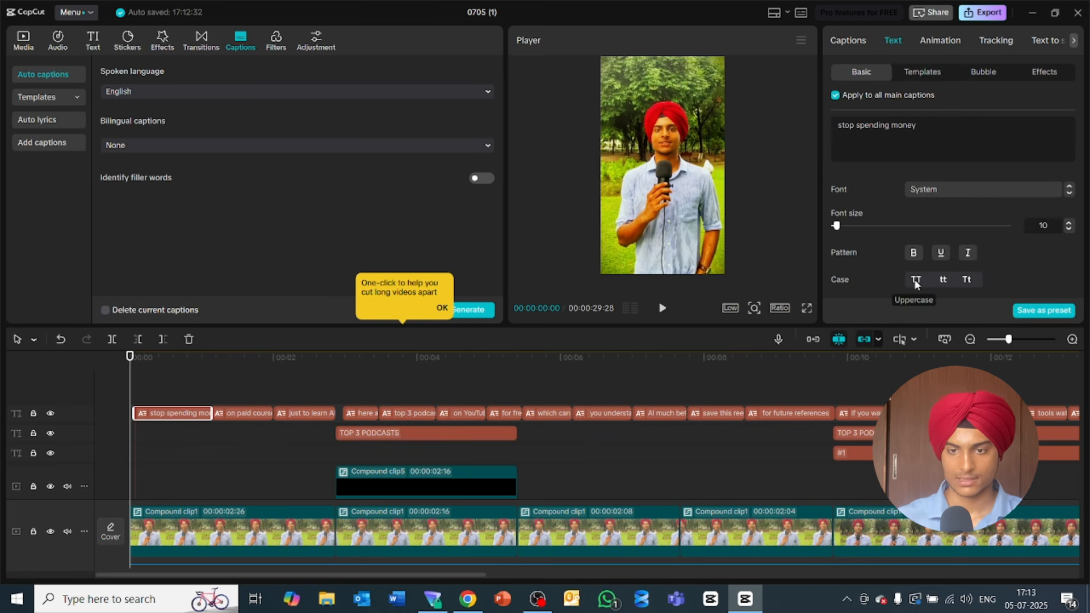
click(165, 360)
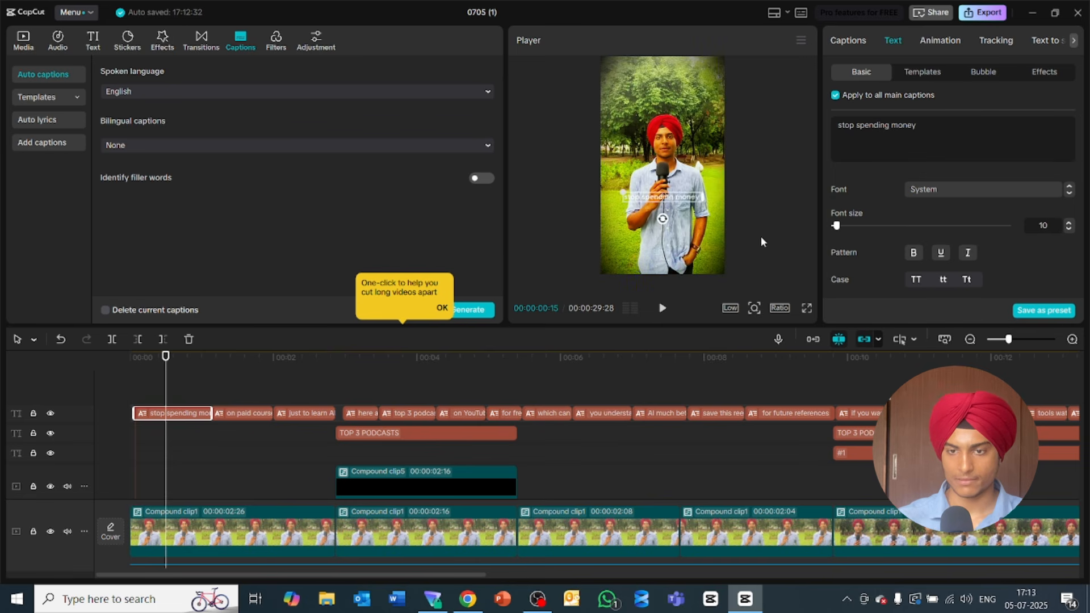
click(915, 280)
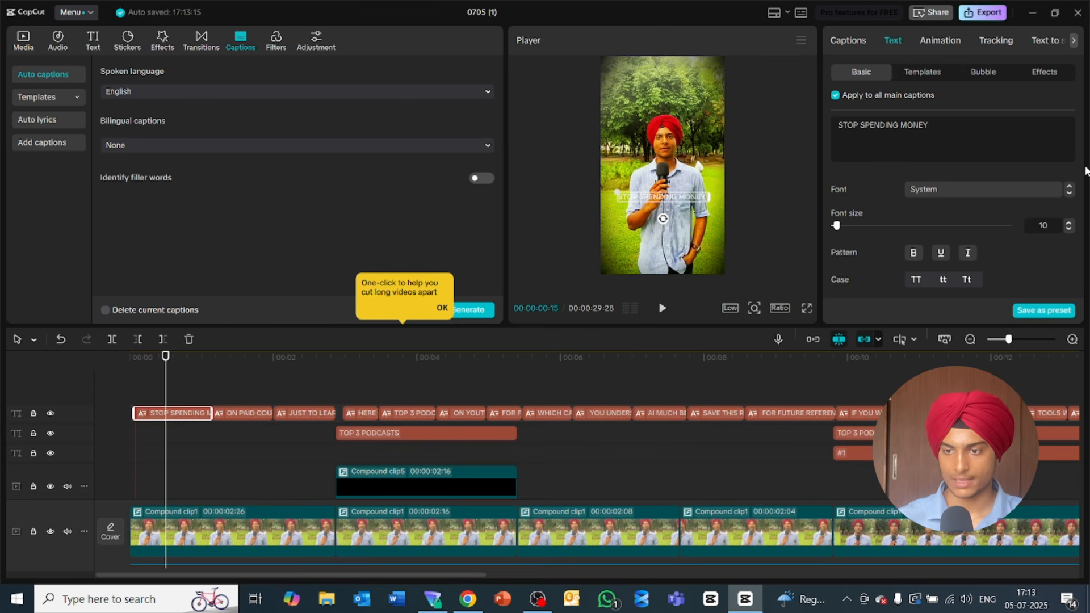
Step: Set the text color of all main captions to black (000000)
scroll(1085, 159, down, 2)
scroll(1085, 170, down, 2)
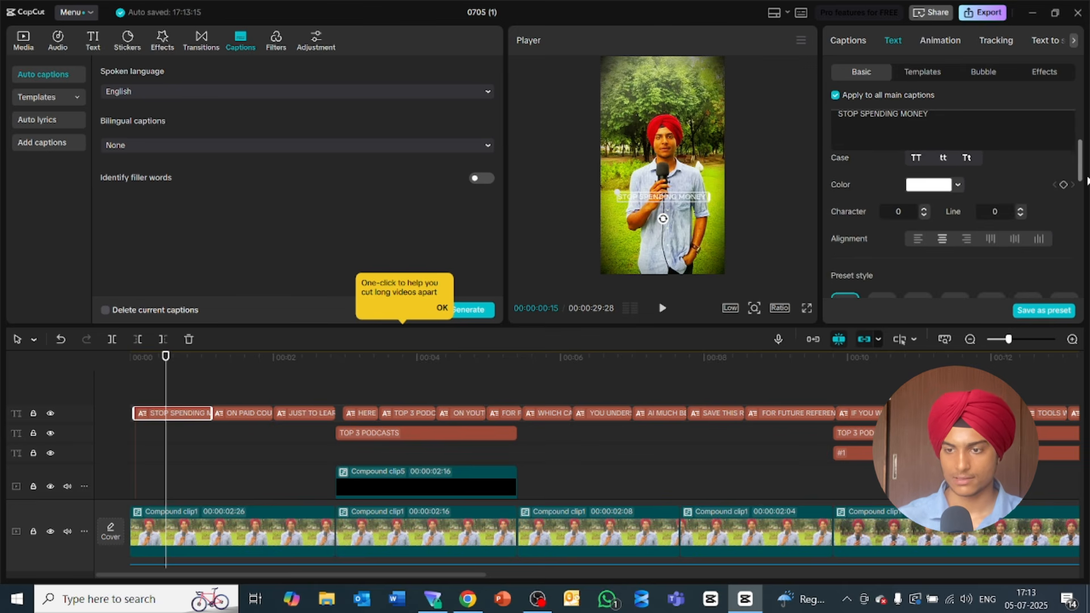
click(957, 185)
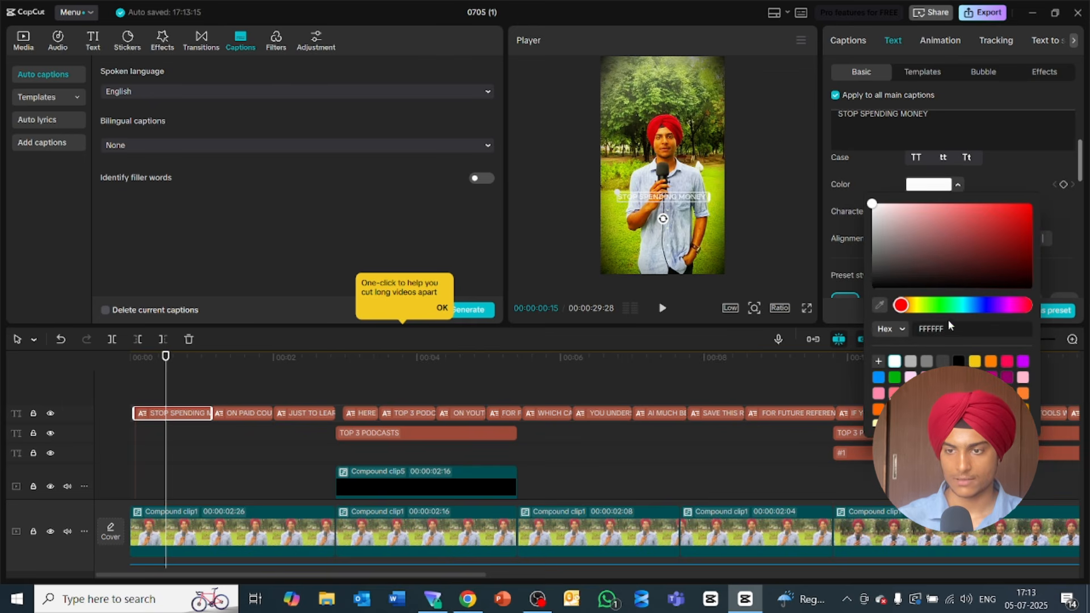
click(958, 361)
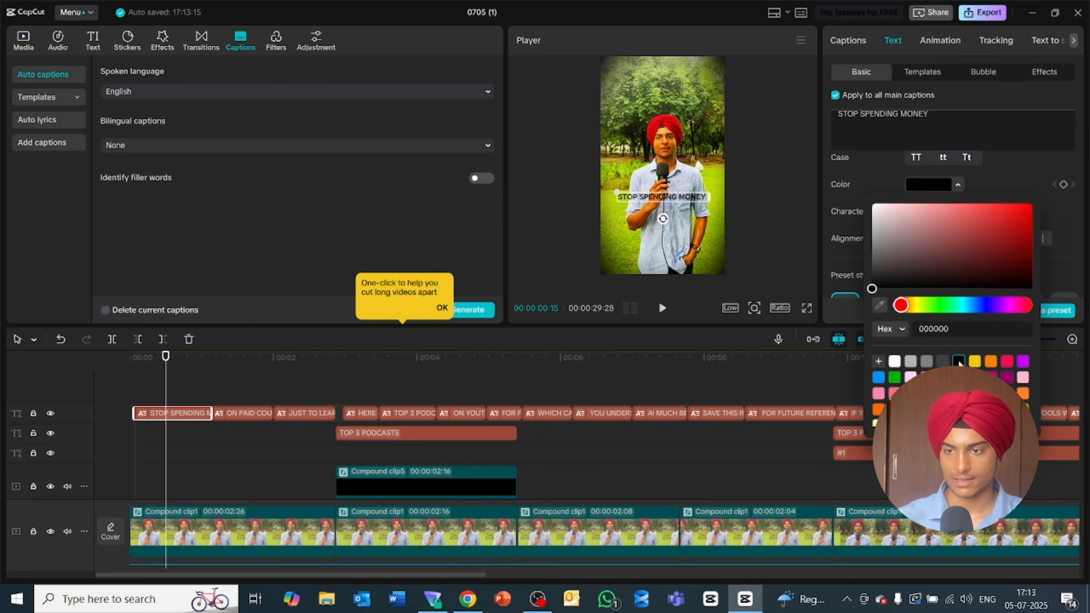
click(987, 167)
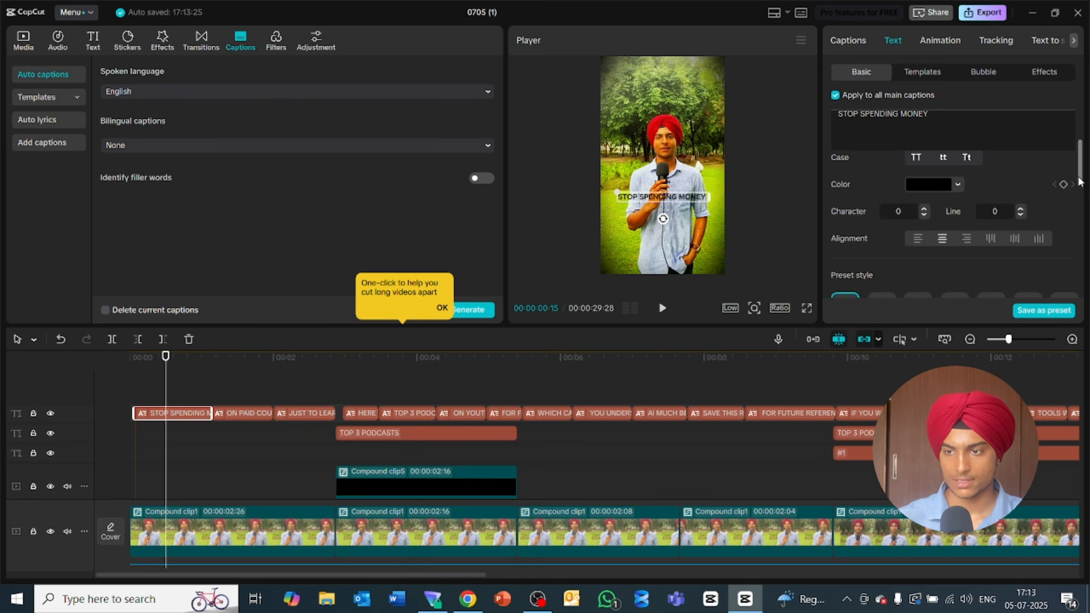
Step: Increase the font size of all main captions to 14 and apply the bold pattern
drag(1080, 184, 1080, 163)
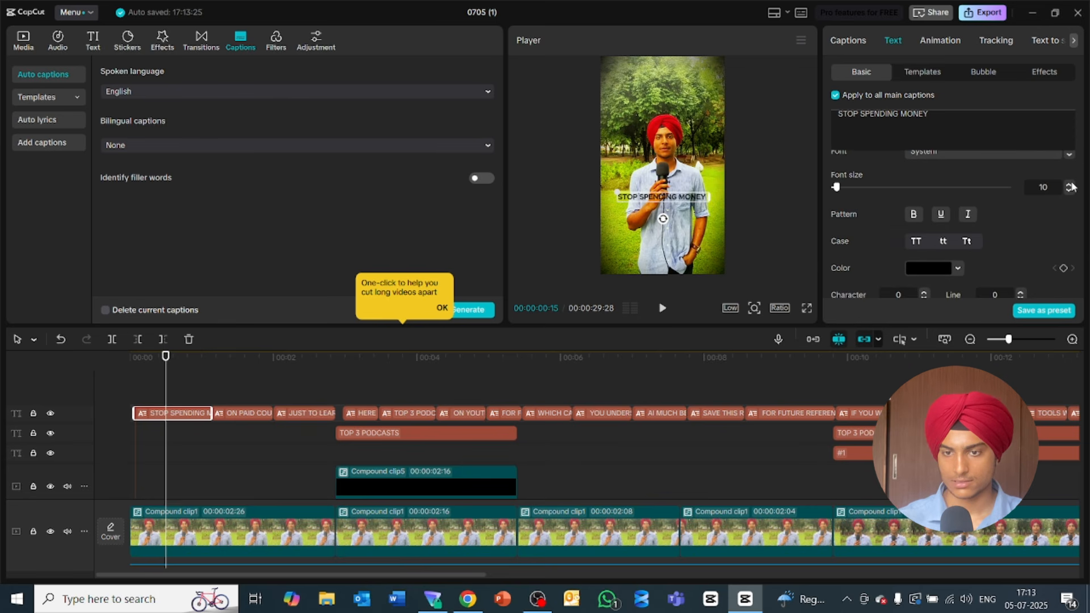
click(1069, 185)
click(1069, 185)
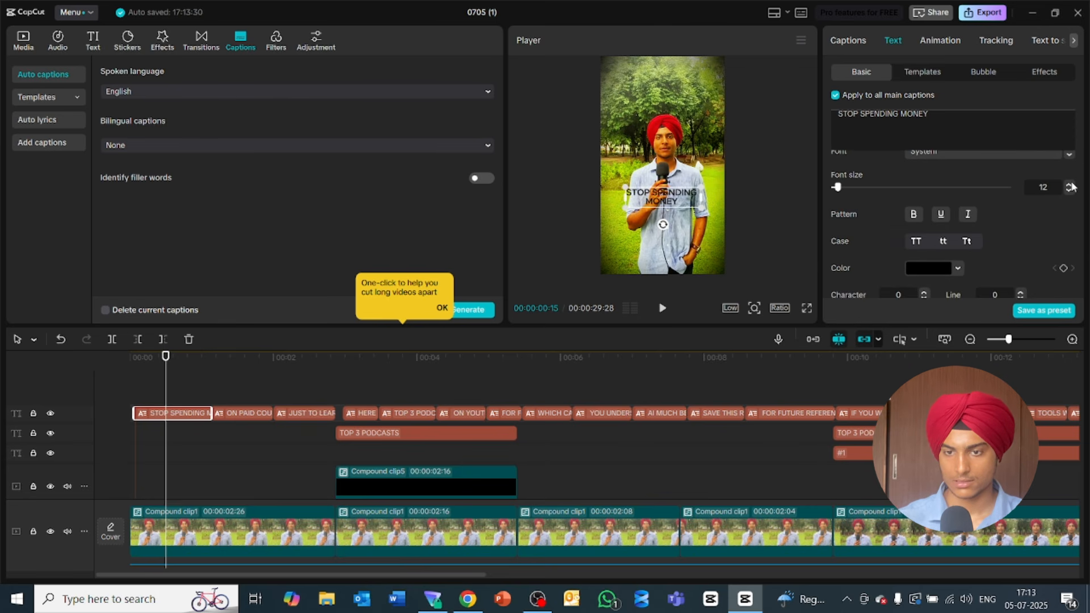
click(1069, 184)
click(1069, 185)
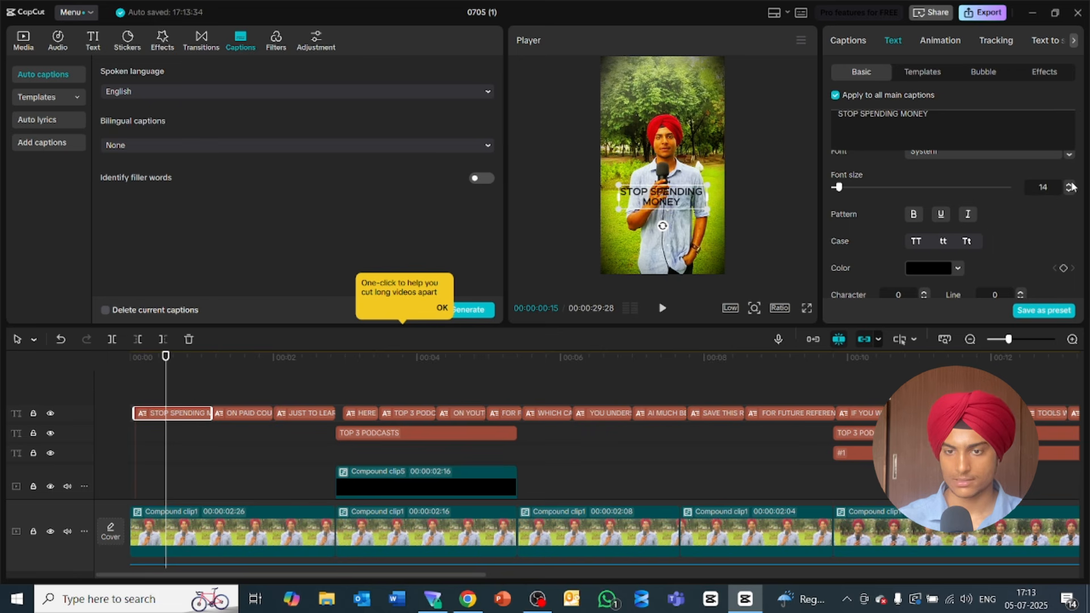
click(913, 216)
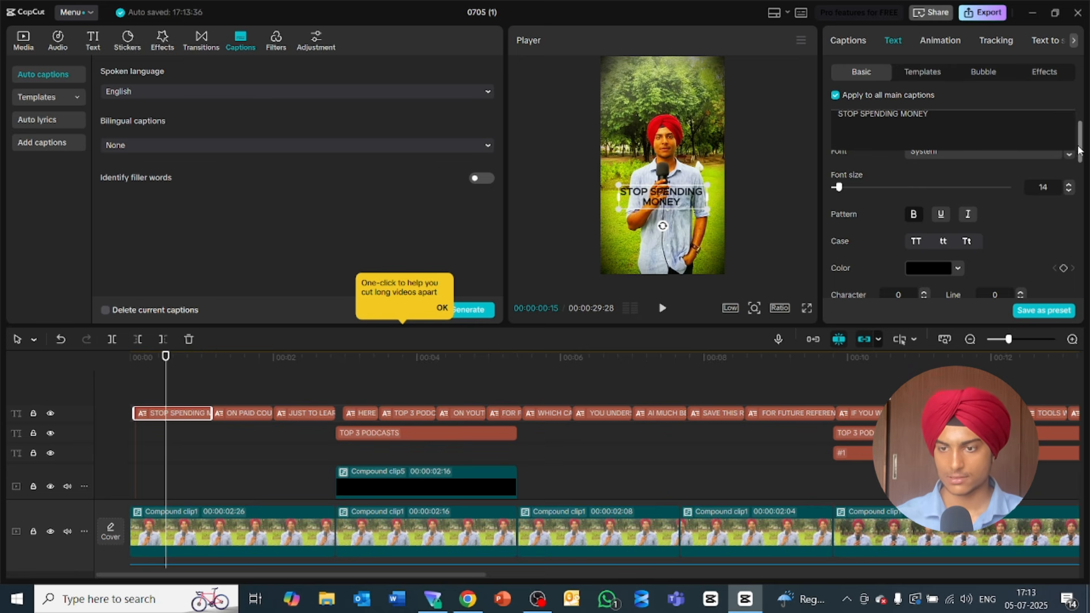
Step: Enable a background behind all main captions and set its color to yellow (F4C70F)
scroll(1077, 149, down, 5)
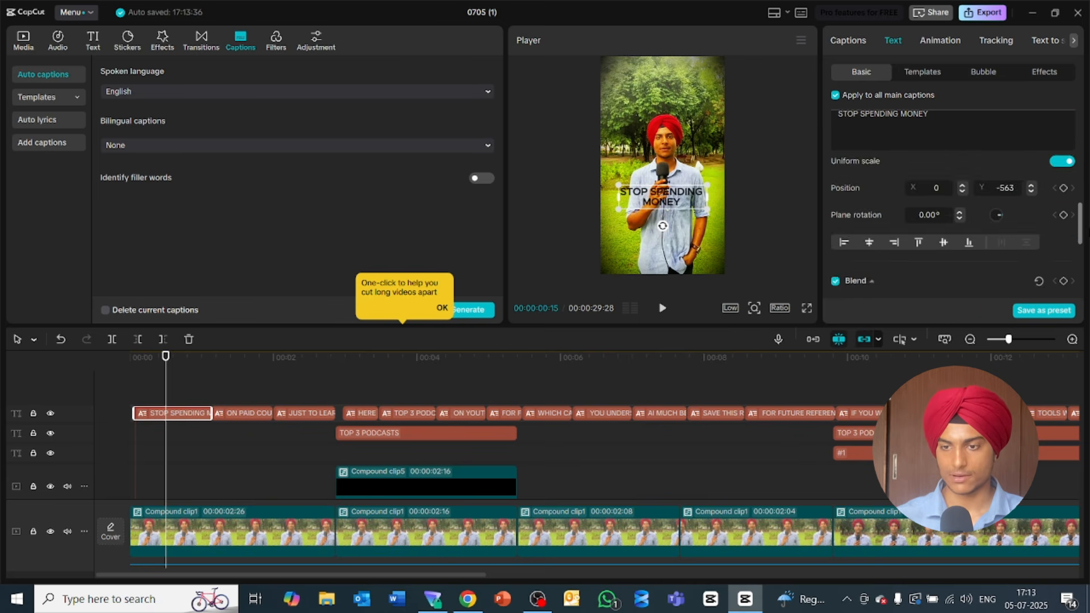
scroll(954, 227, down, 4)
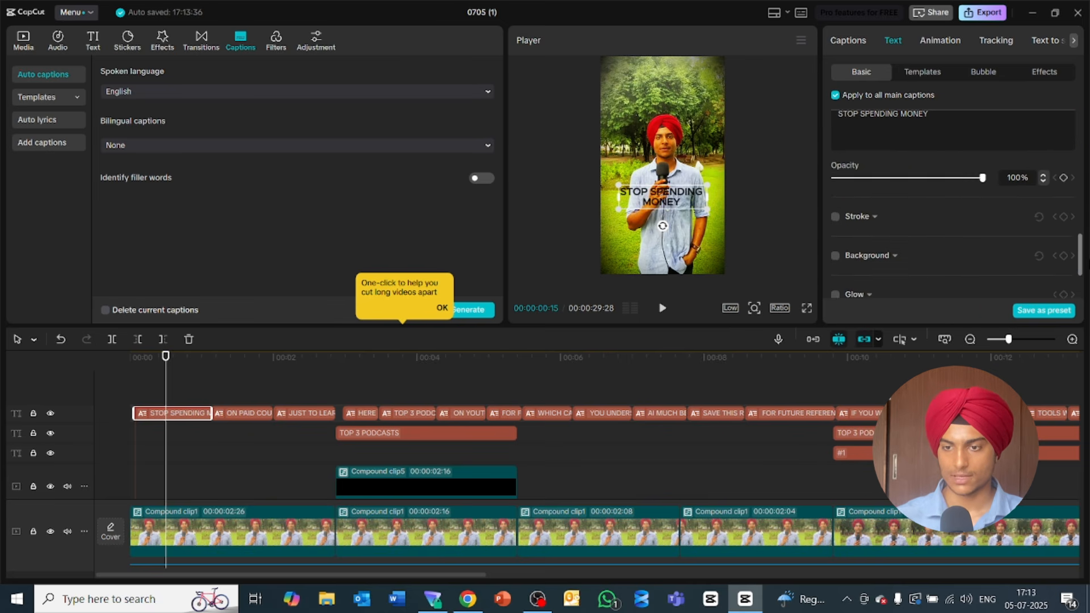
scroll(839, 218, down, 2)
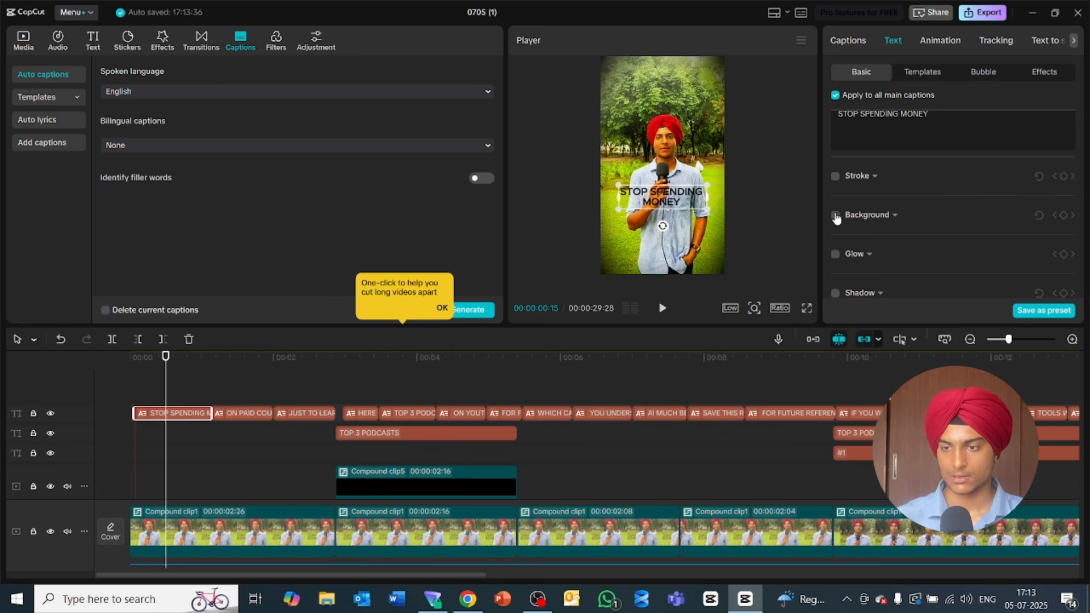
click(835, 215)
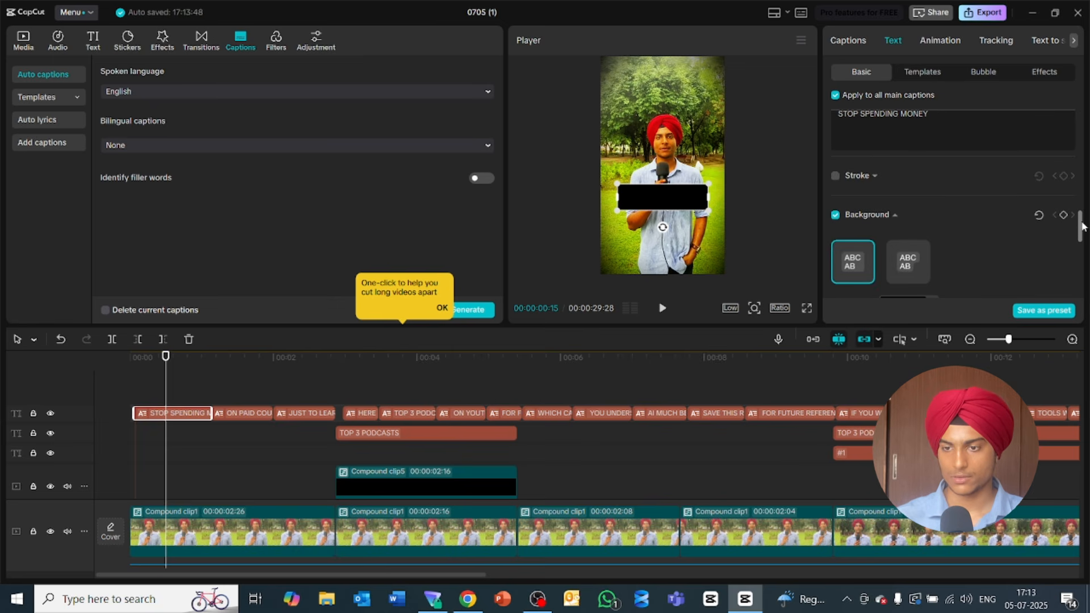
drag(1082, 226, 1085, 245)
click(929, 190)
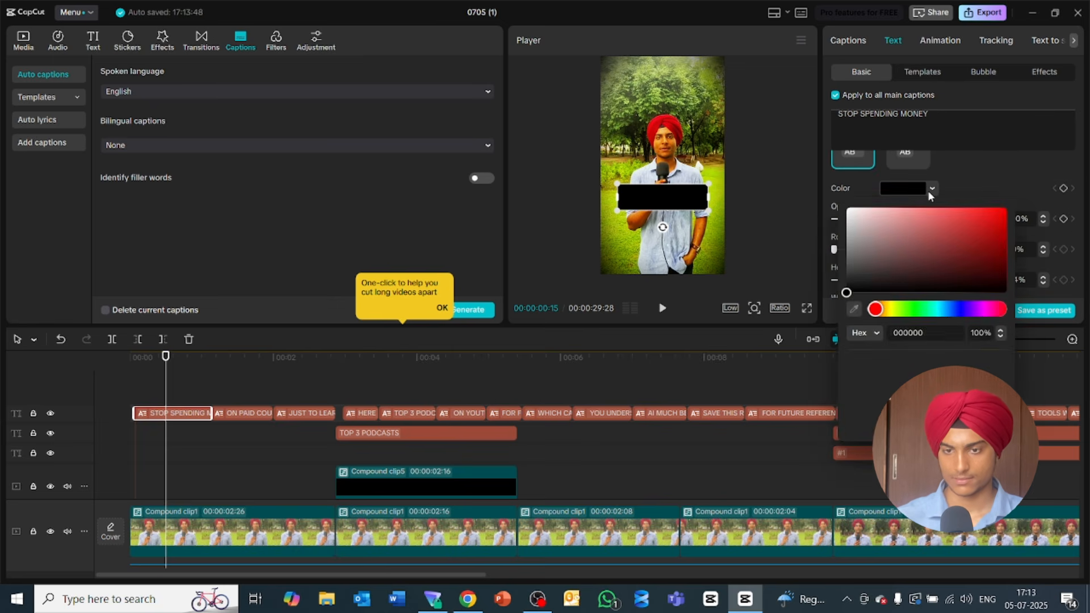
click(947, 365)
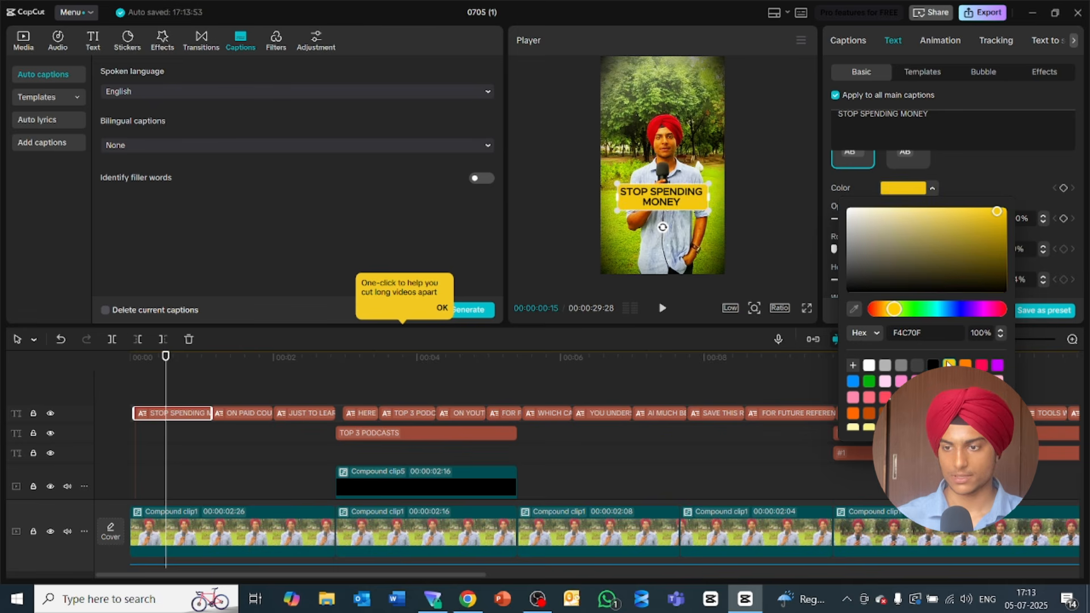
Step: Step through the available fonts for the main captions and set the font to Arial Bold
drag(1081, 244, 1087, 120)
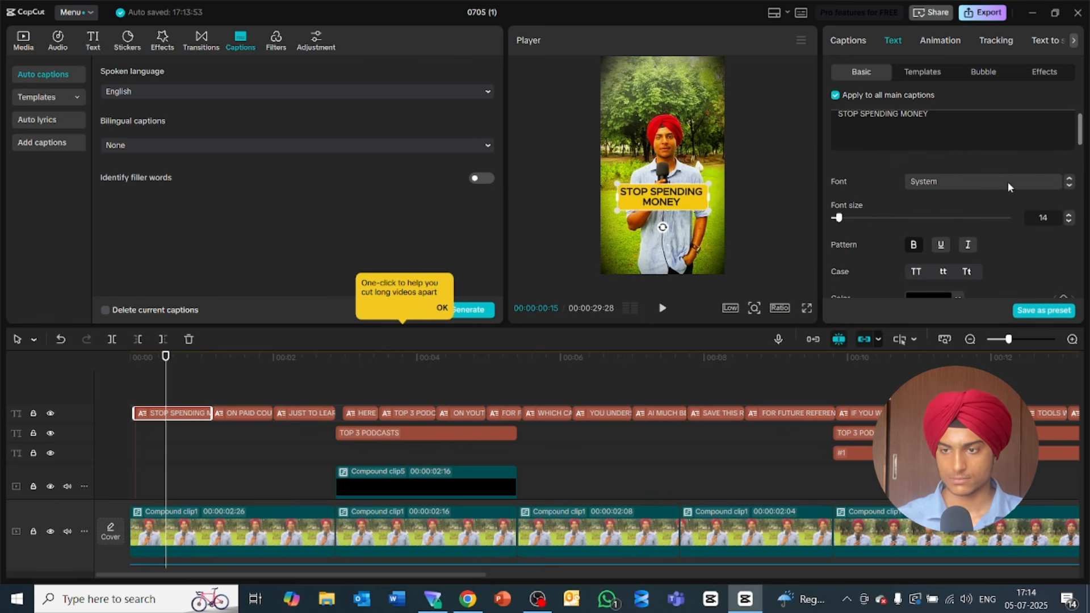
click(1069, 186)
click(1070, 187)
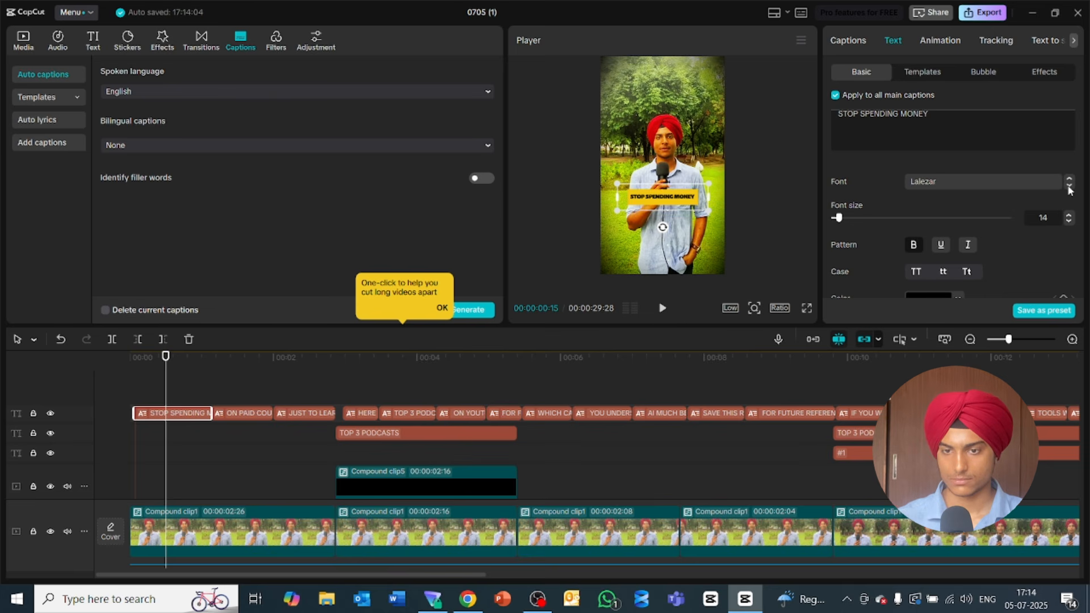
click(1069, 187)
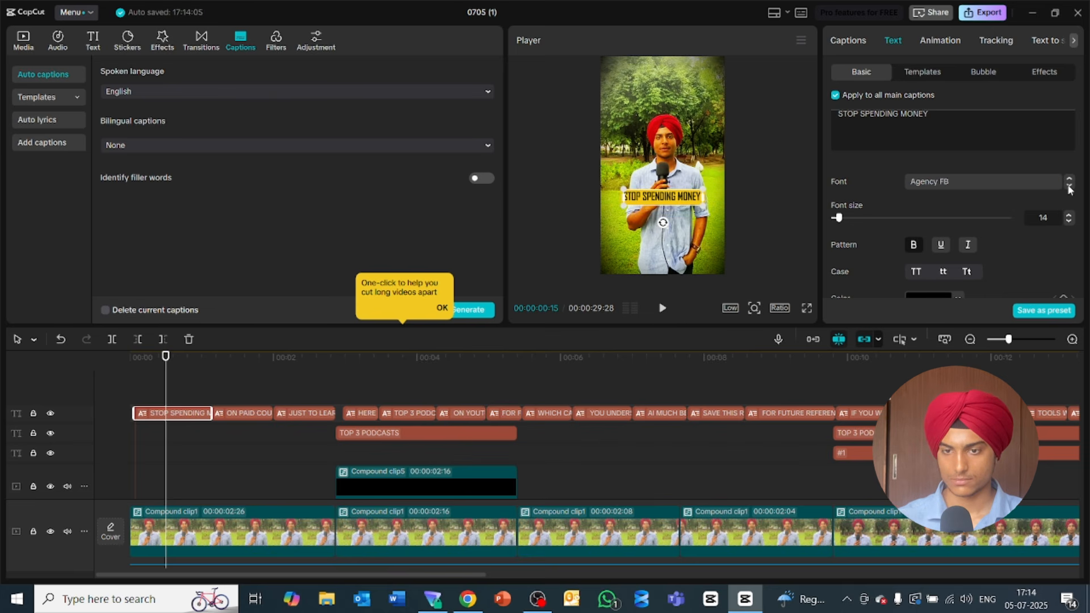
click(1069, 187)
click(1069, 187)
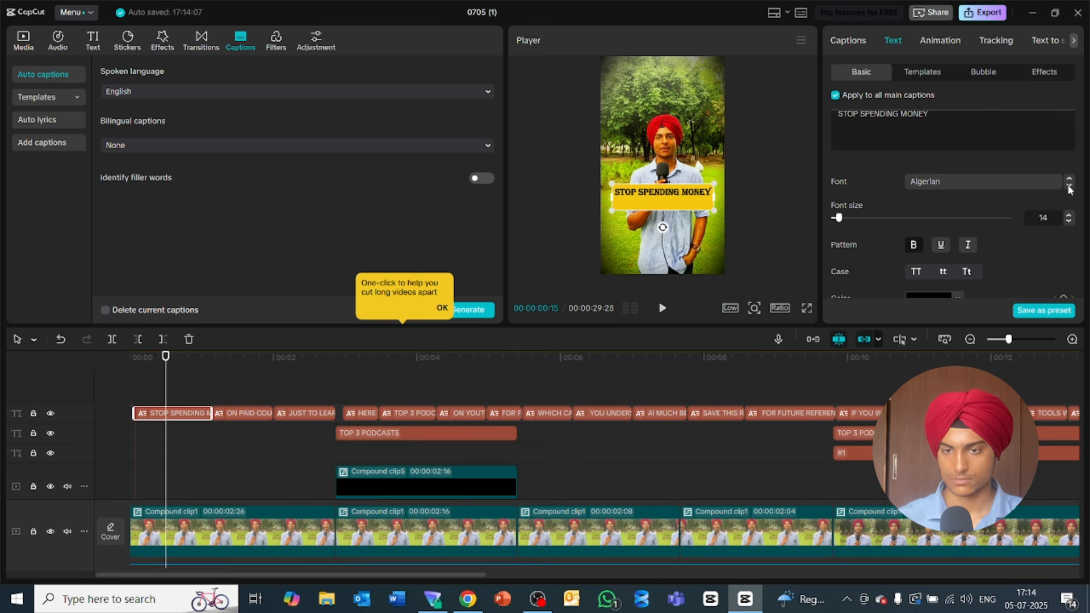
click(1069, 188)
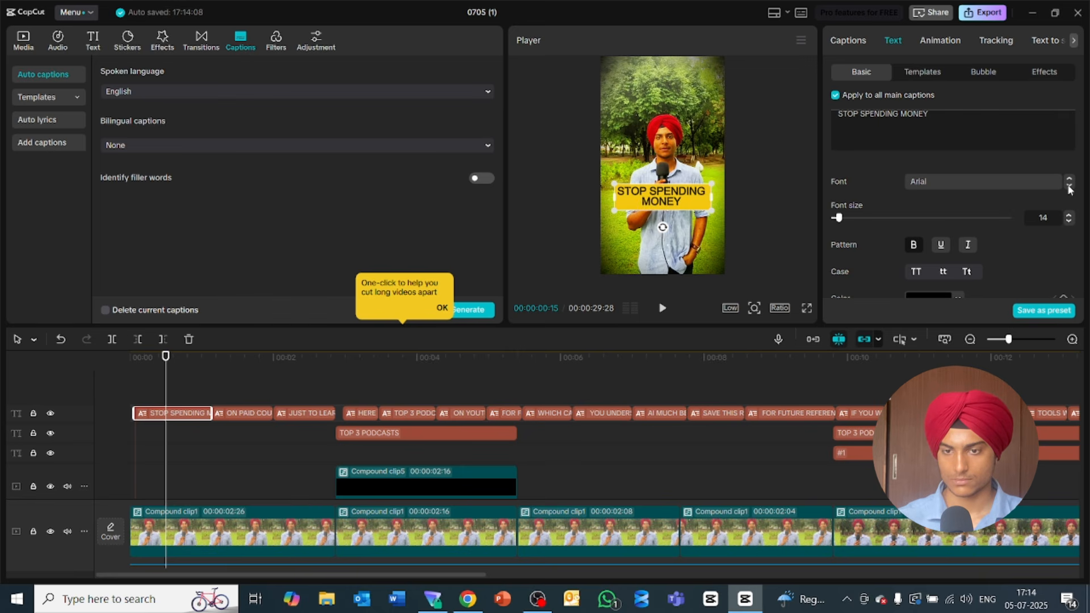
click(1069, 187)
click(1069, 187)
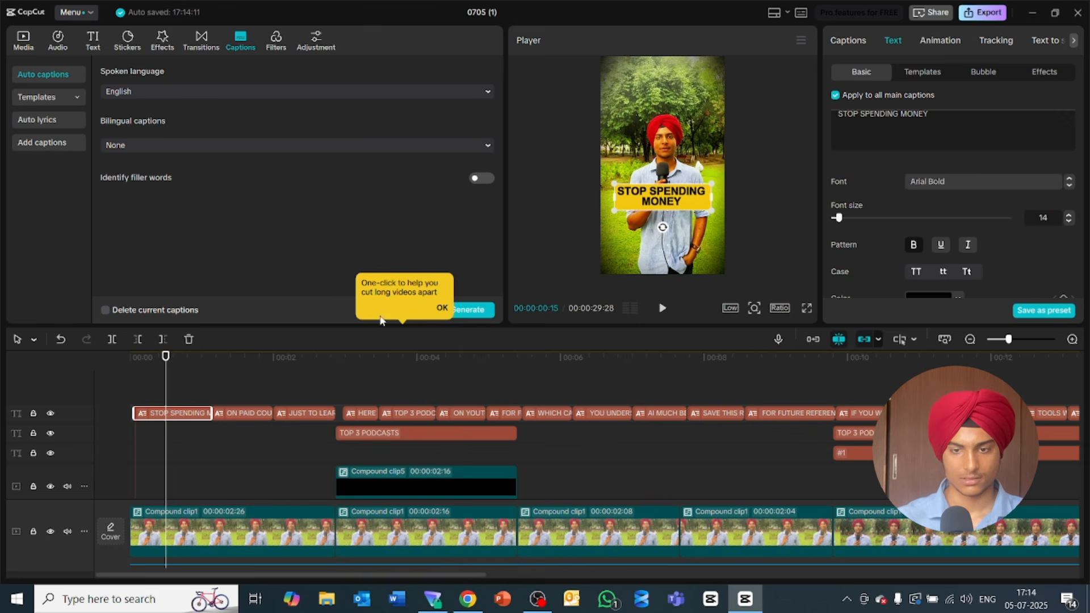
Step: Play back the opening seconds of the reel to check the styled captions, through the TOP 3 PODCASTS section
key(space)
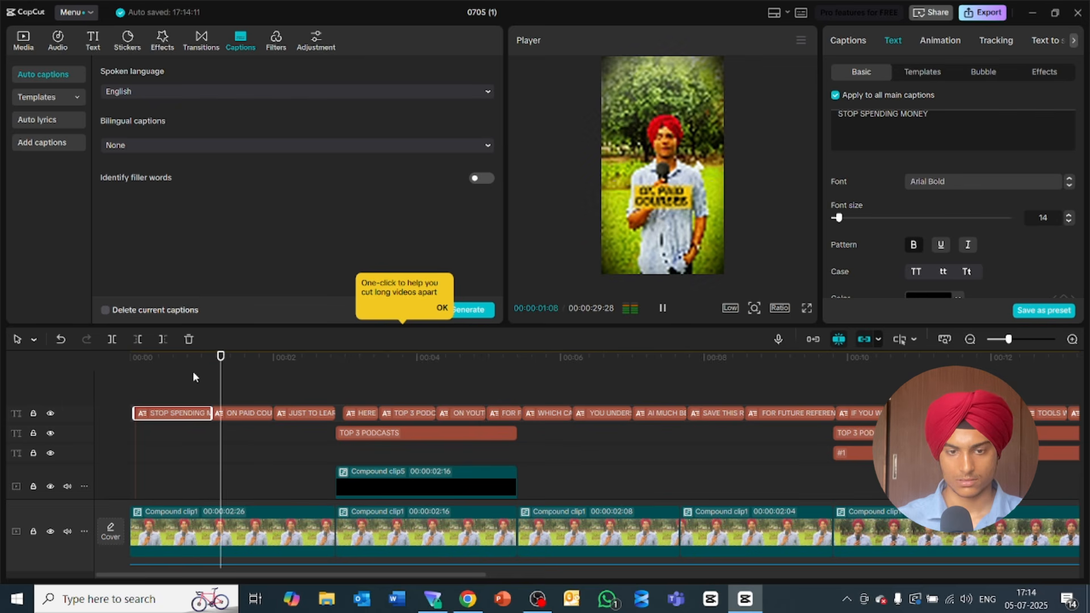
key(space)
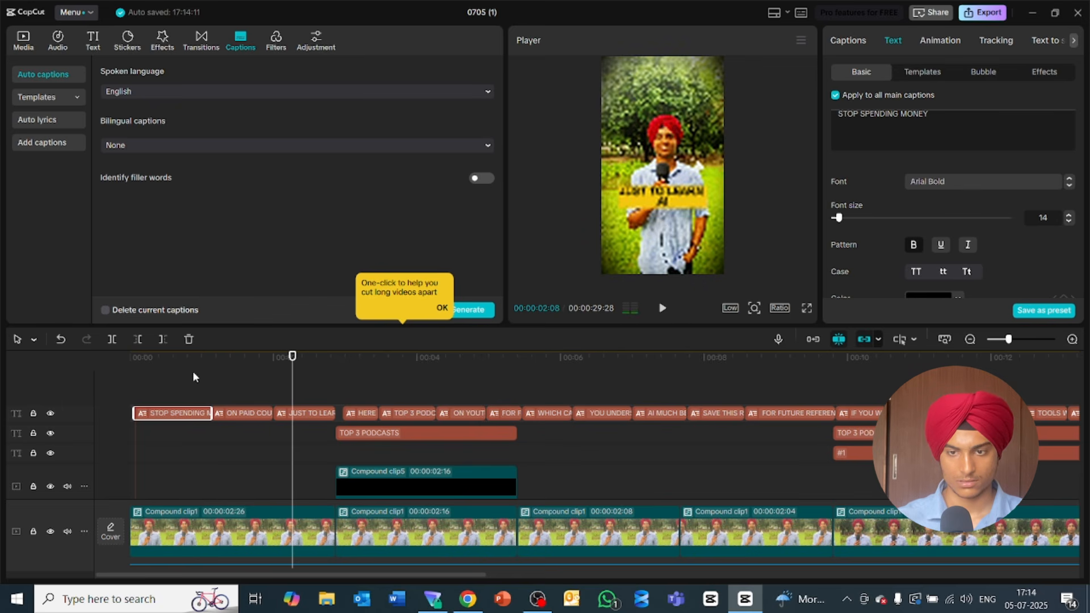
click(264, 359)
key(space)
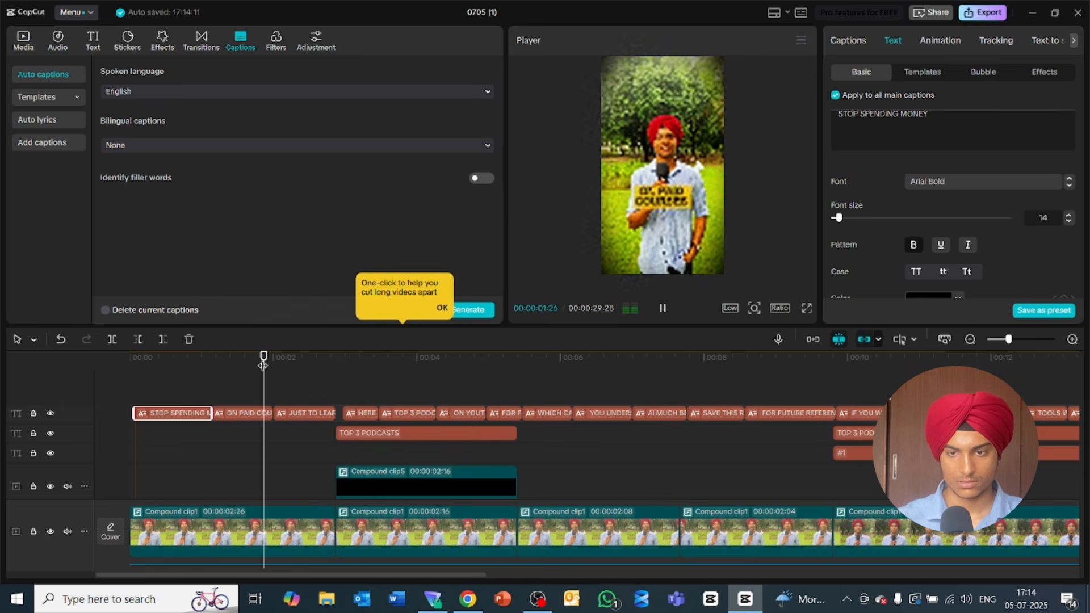
key(space)
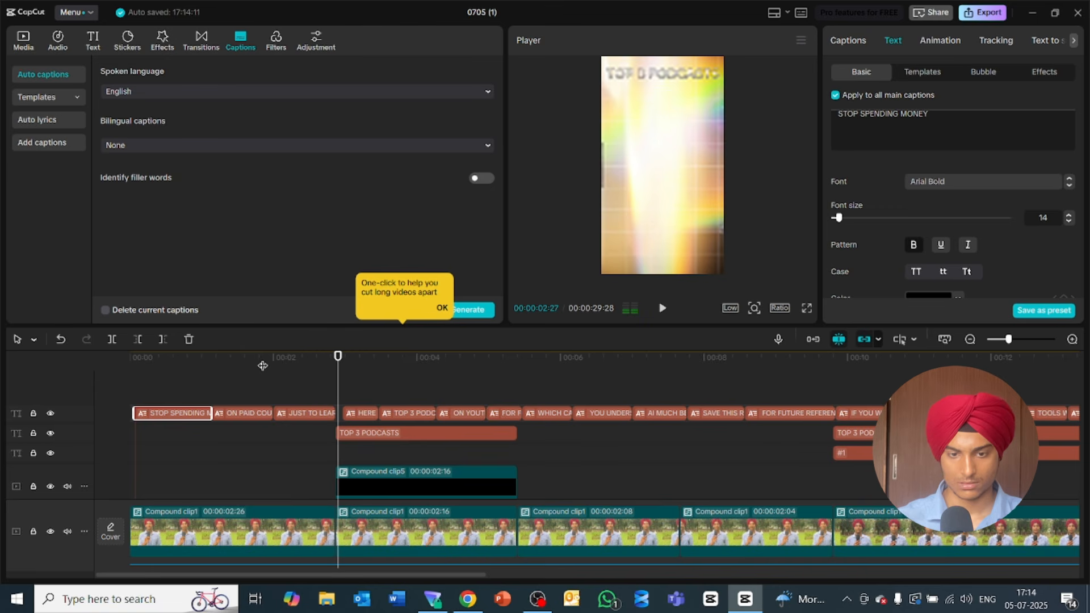
key(space)
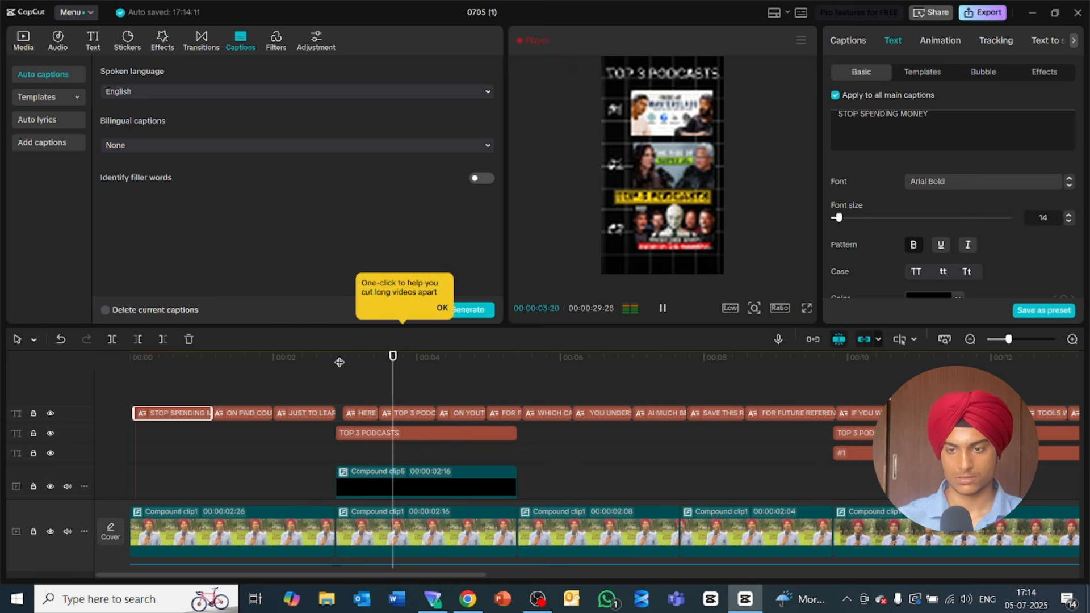
key(space)
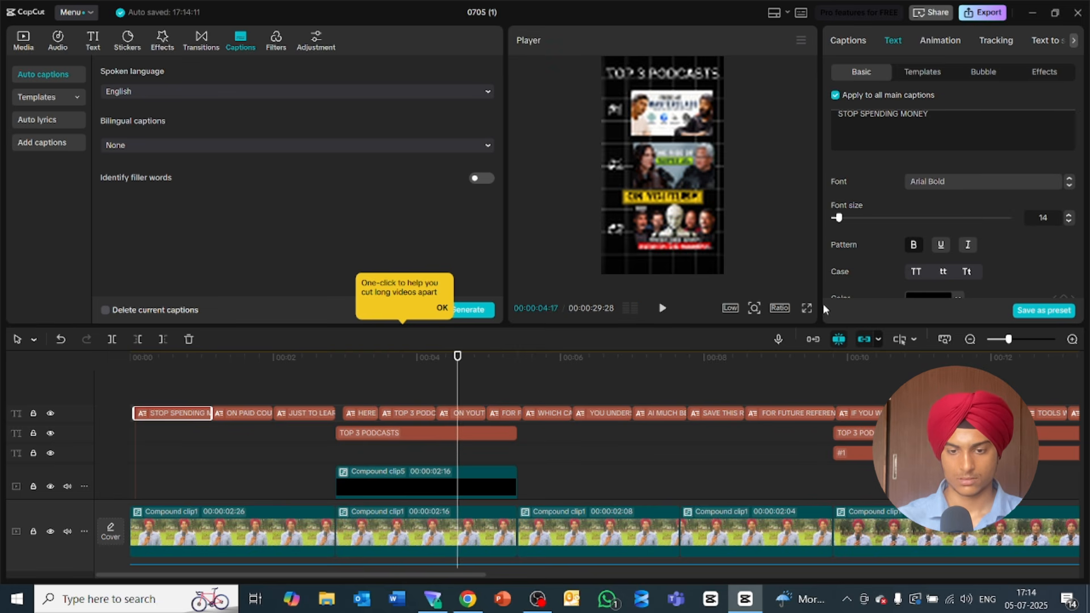
Step: Preview the reel full screen, playing it from near the beginning to check the captions
click(806, 308)
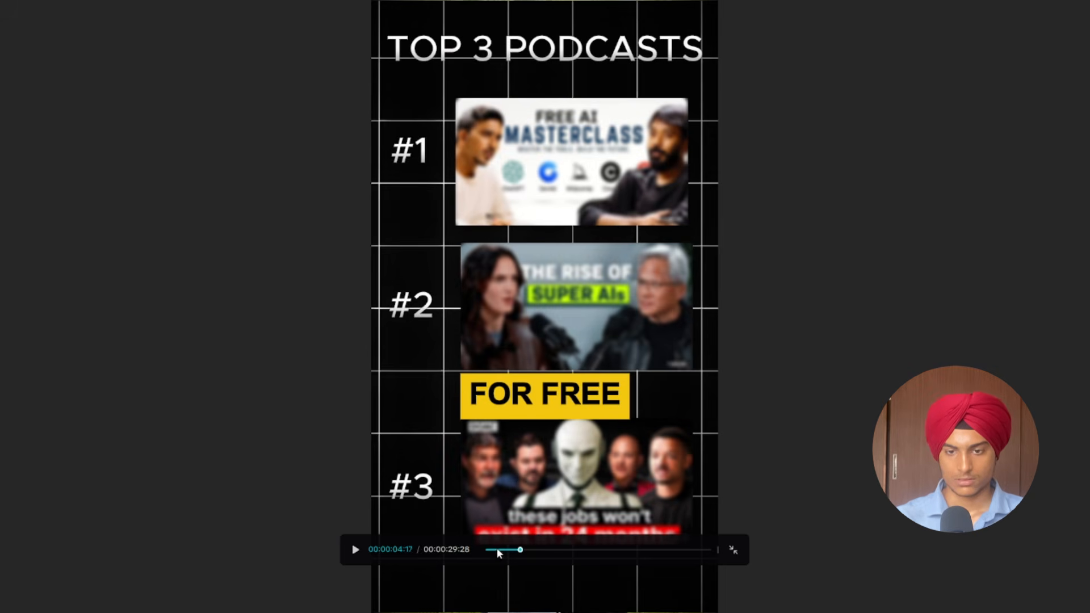
drag(498, 550, 471, 555)
key(space)
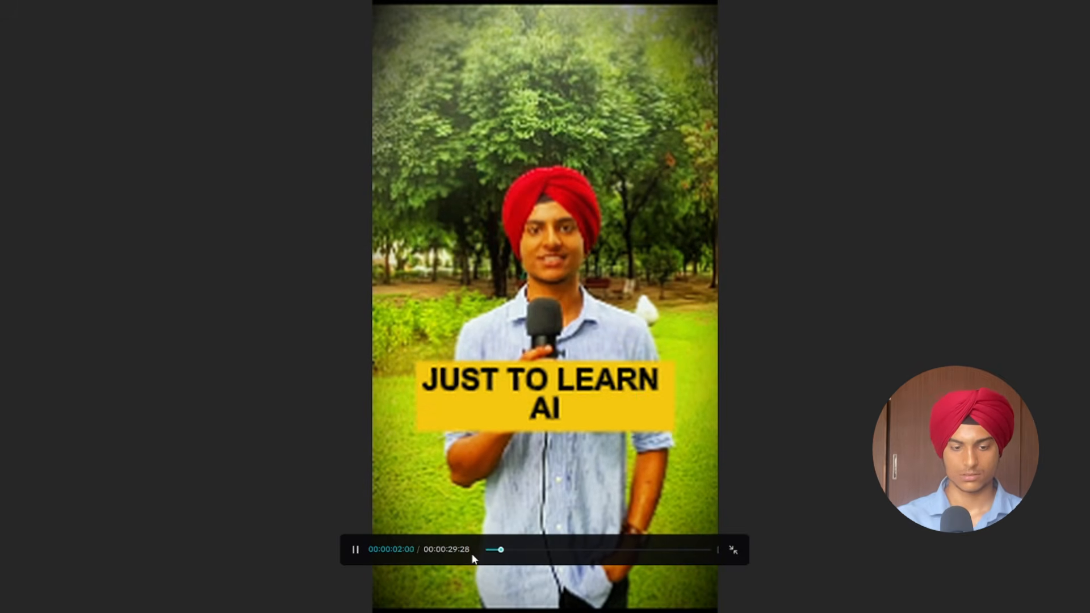
Step: End the full-screen preview and shift the first three captions together to close the gap before the HERE ARE caption
key(space)
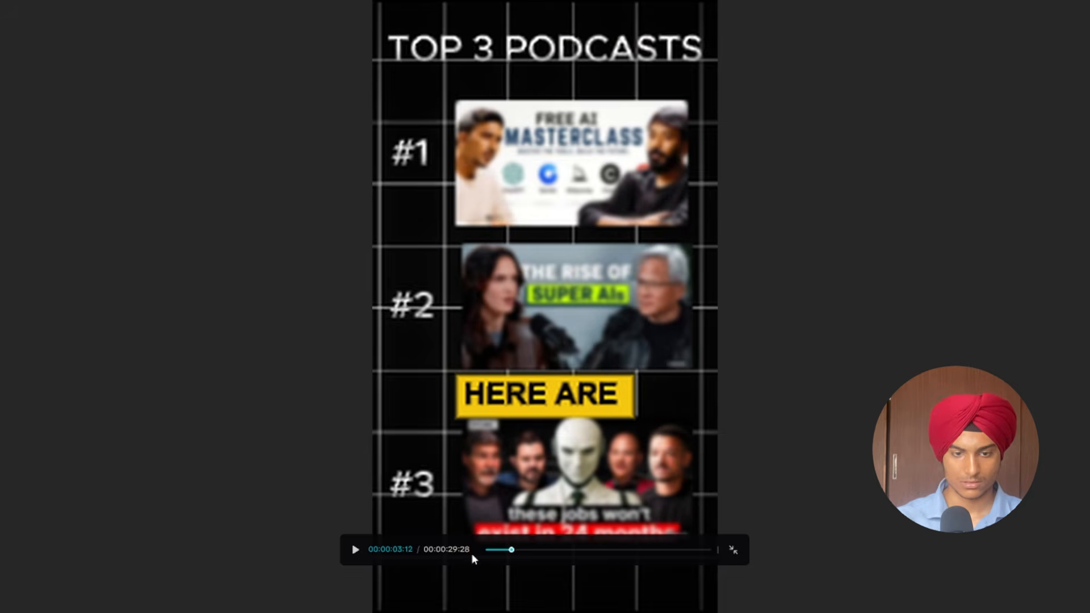
key(Escape)
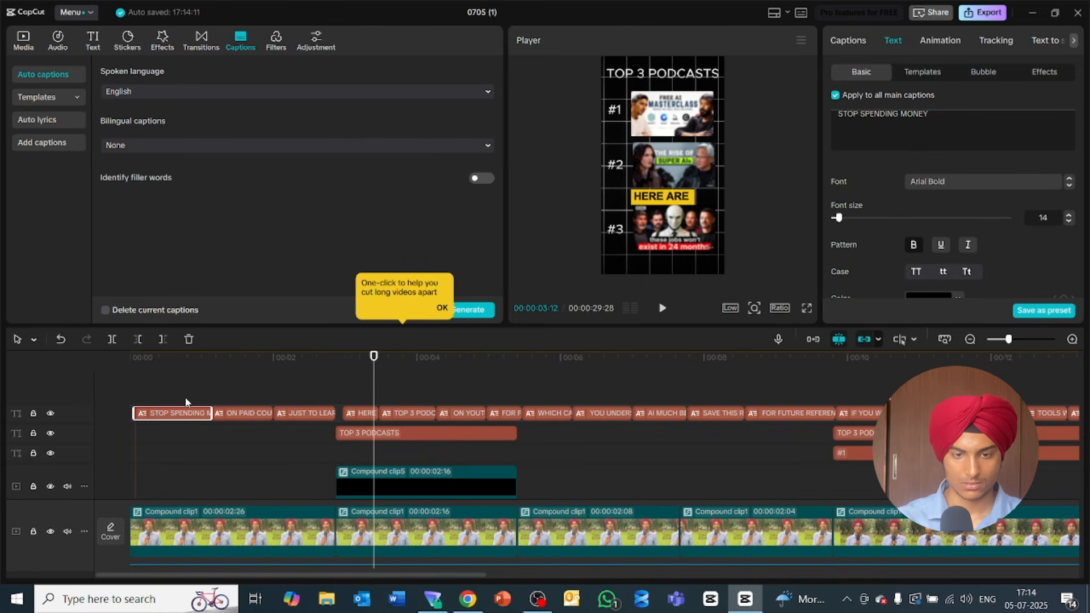
drag(185, 397, 301, 410)
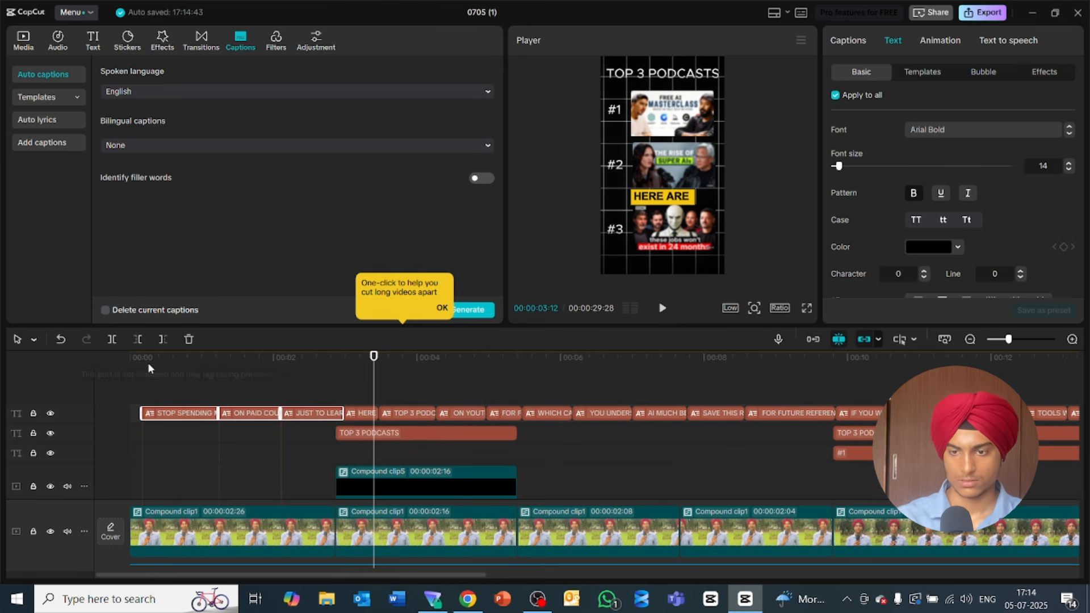
Step: Preview the opening seconds full screen from near the start to check the timing of the moved captions
drag(142, 362, 117, 360)
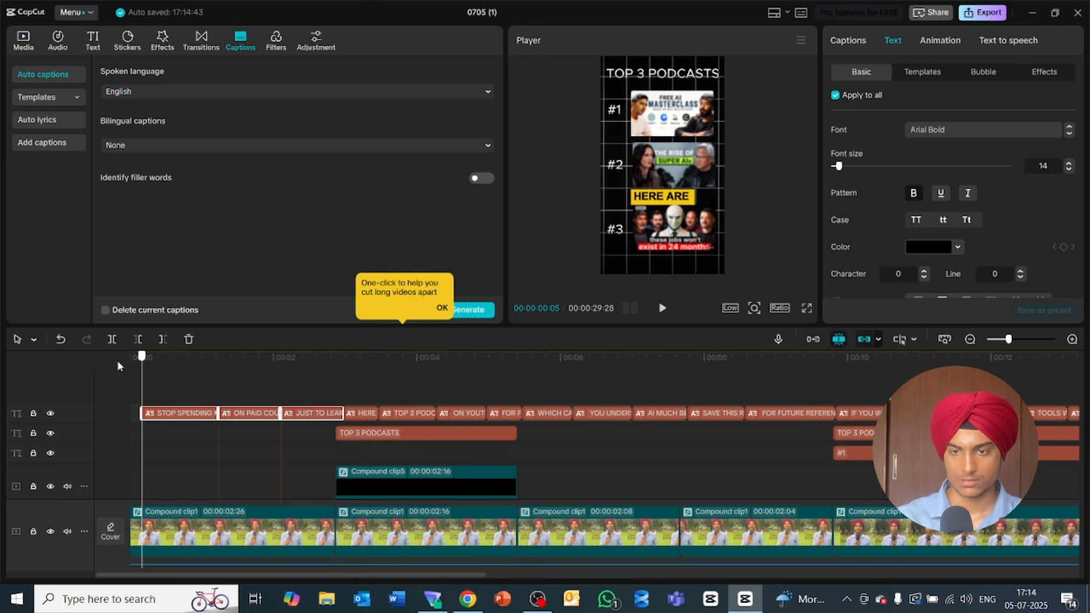
click(806, 309)
key(space)
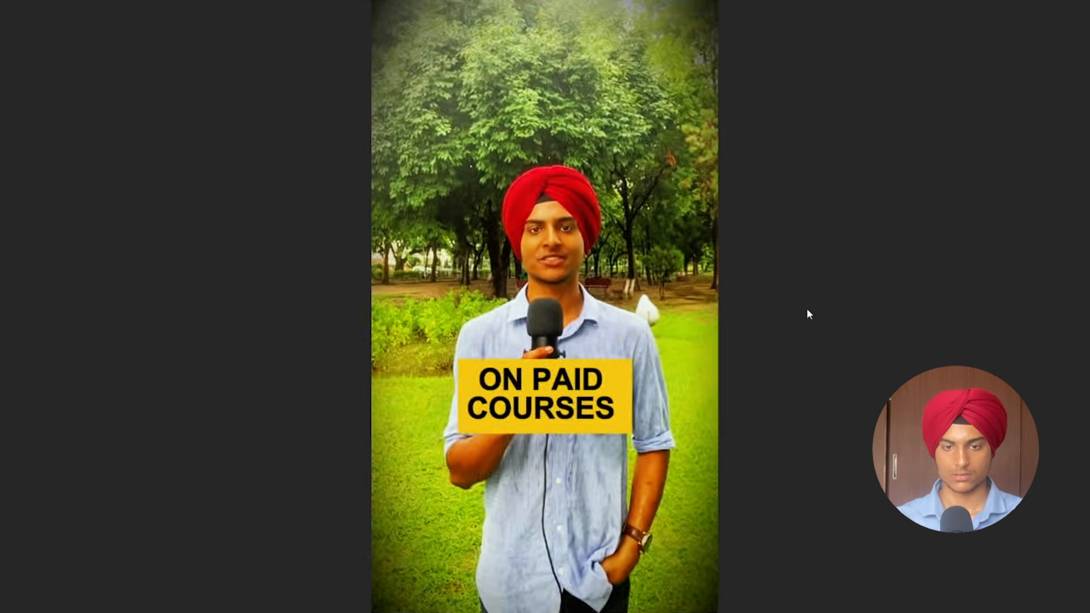
key(space)
key(Escape)
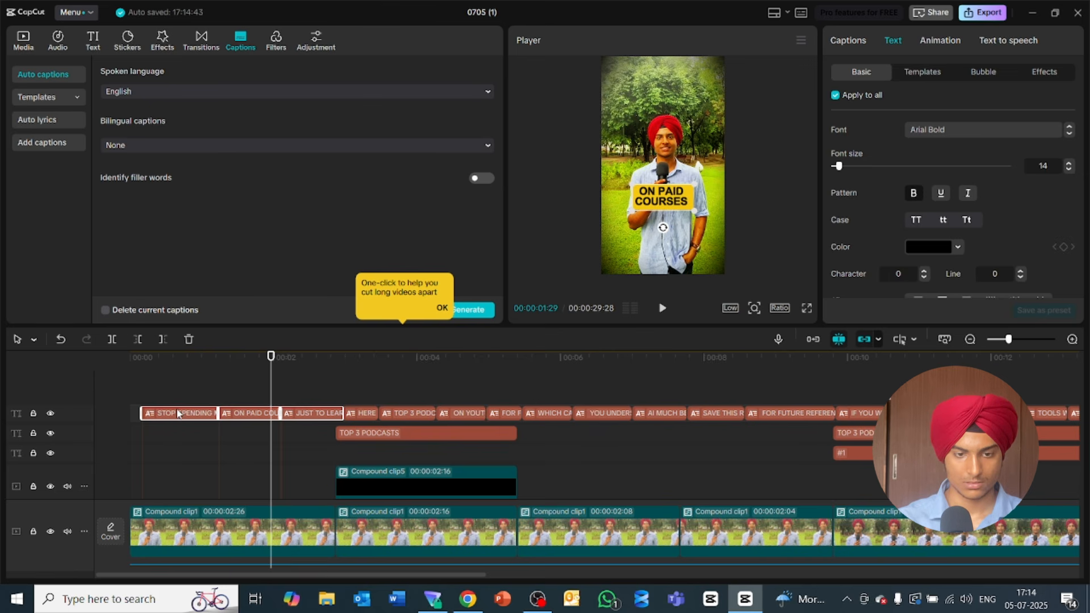
Step: Extend the start of the STOP SPENDING MONEY caption back to 00:00:00:00 and check it full screen
click(169, 430)
click(152, 416)
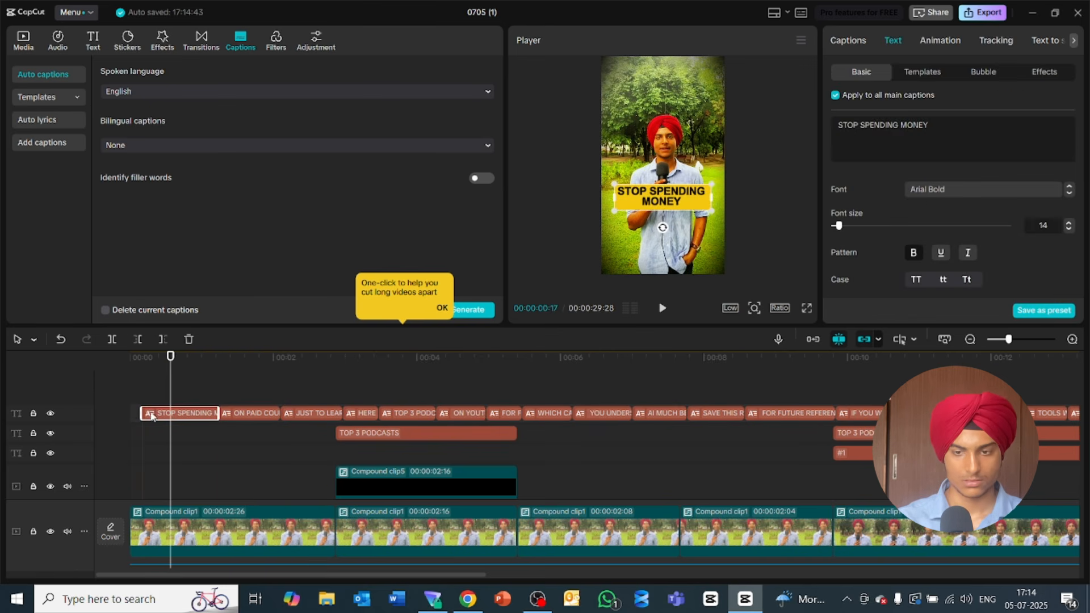
drag(142, 413, 129, 414)
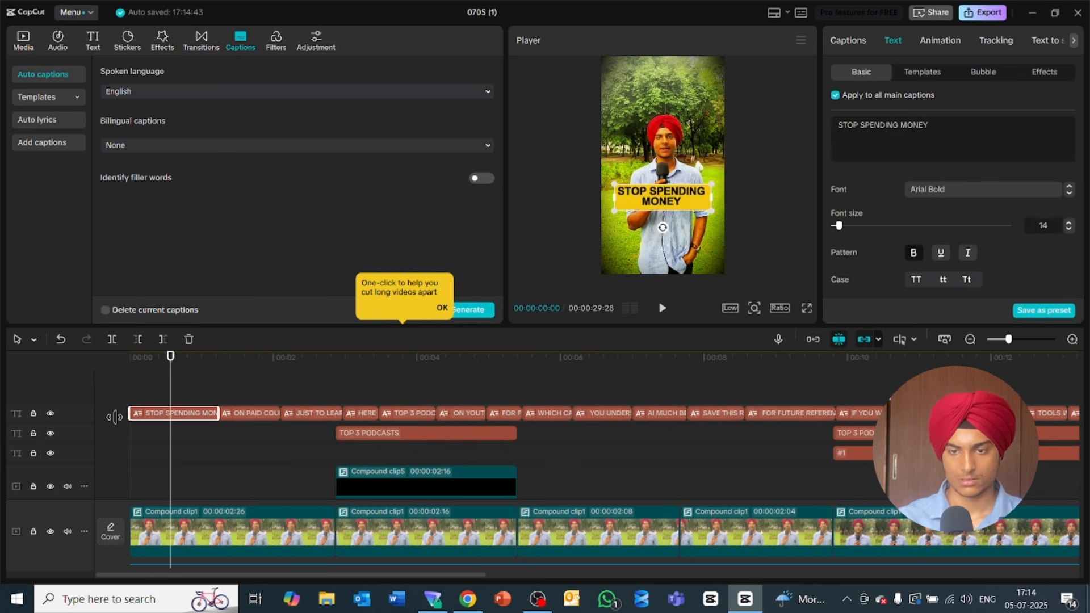
click(806, 309)
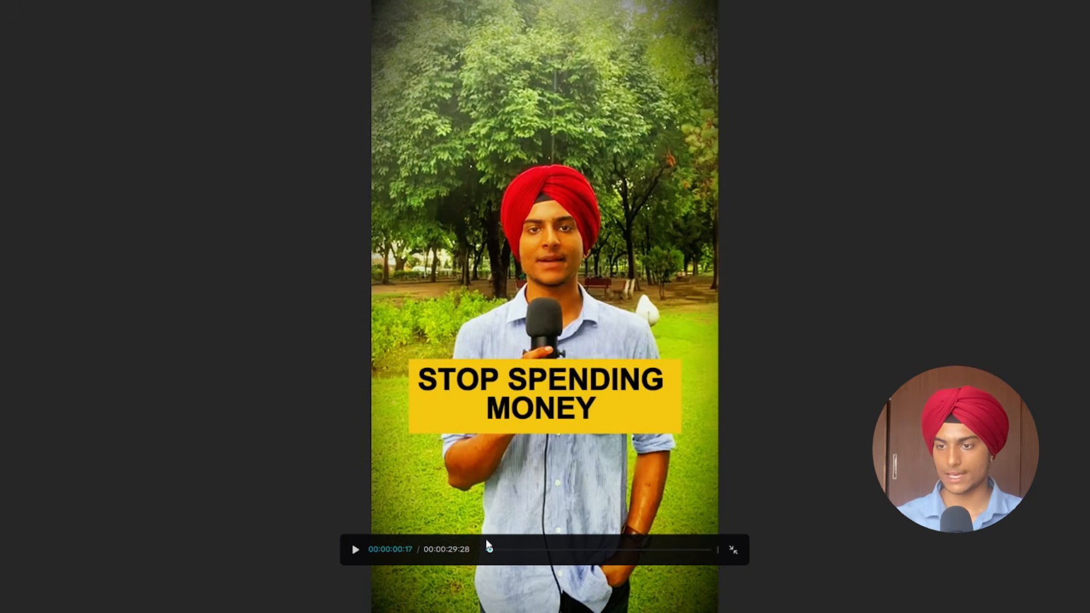
key(Escape)
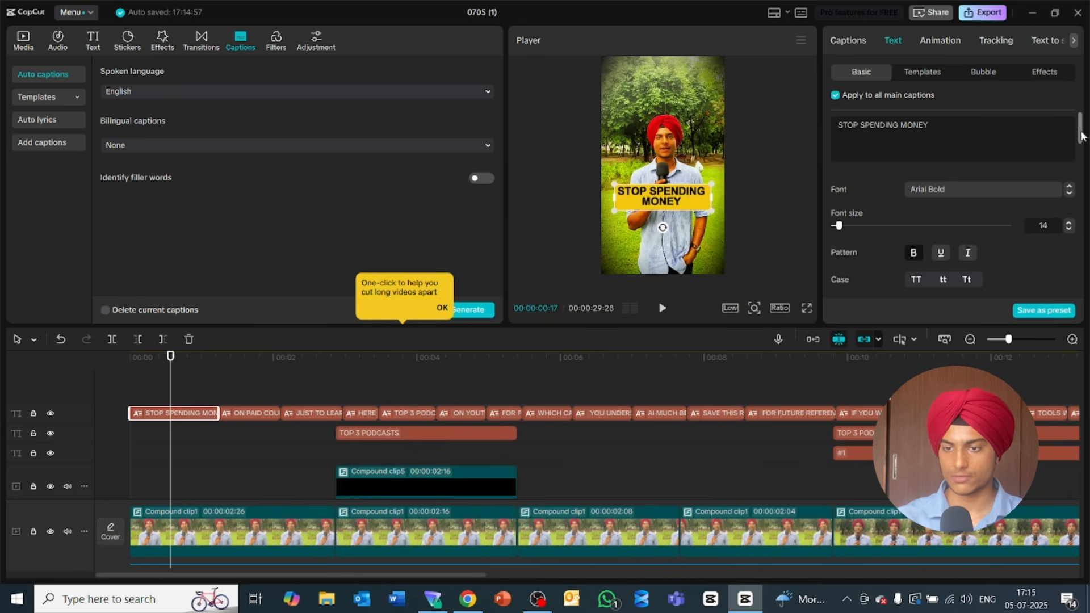
Step: Set the background's rounded rectangle to 30% for all main captions and preview the reel full screen through the #3 section
scroll(1081, 133, down, 8)
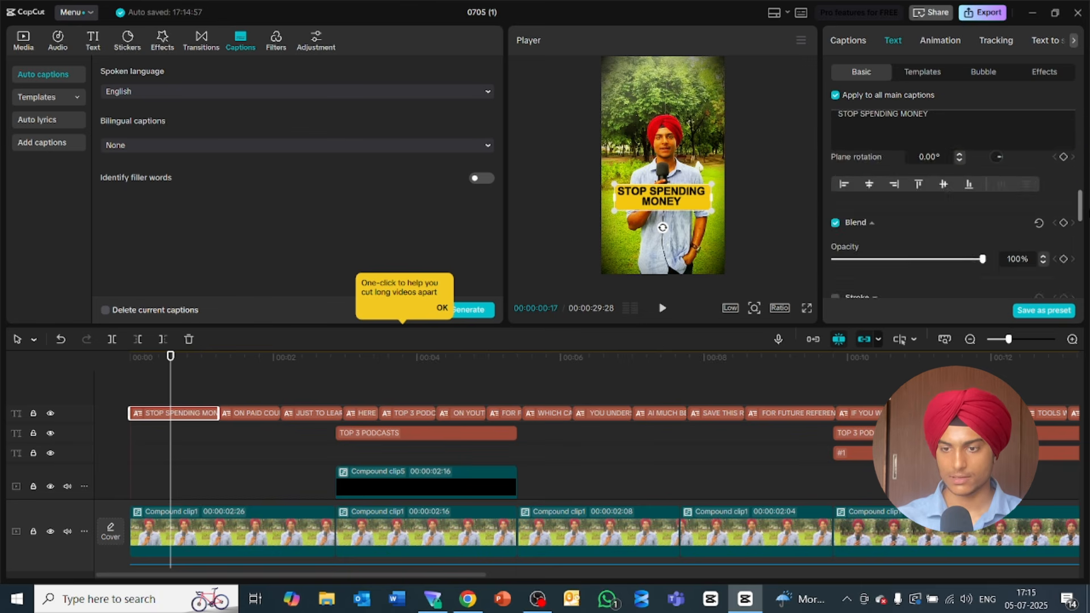
scroll(1087, 232, down, 3)
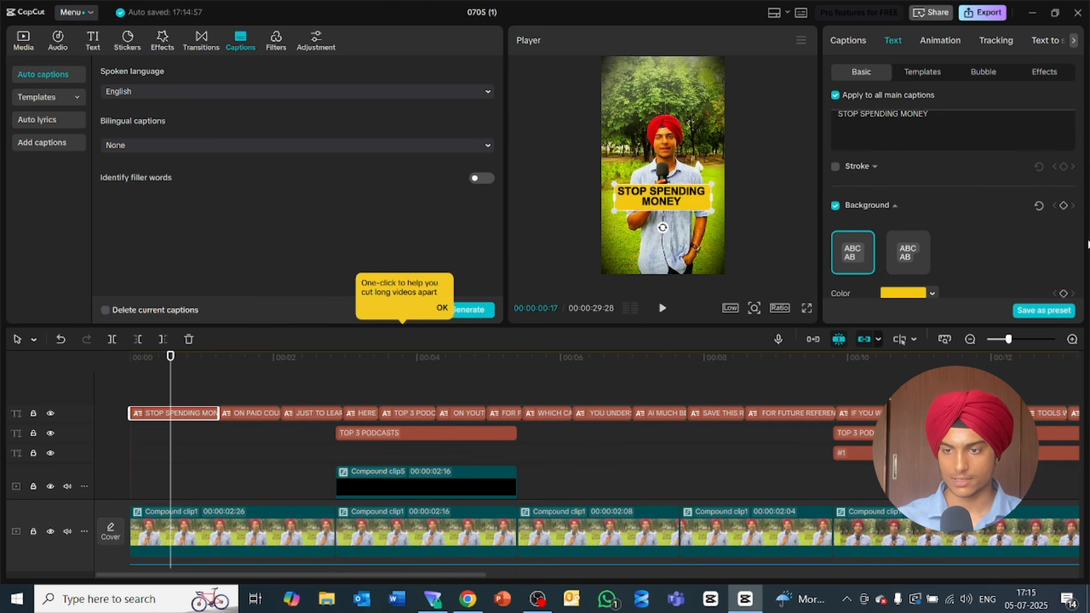
scroll(1087, 244, down, 3)
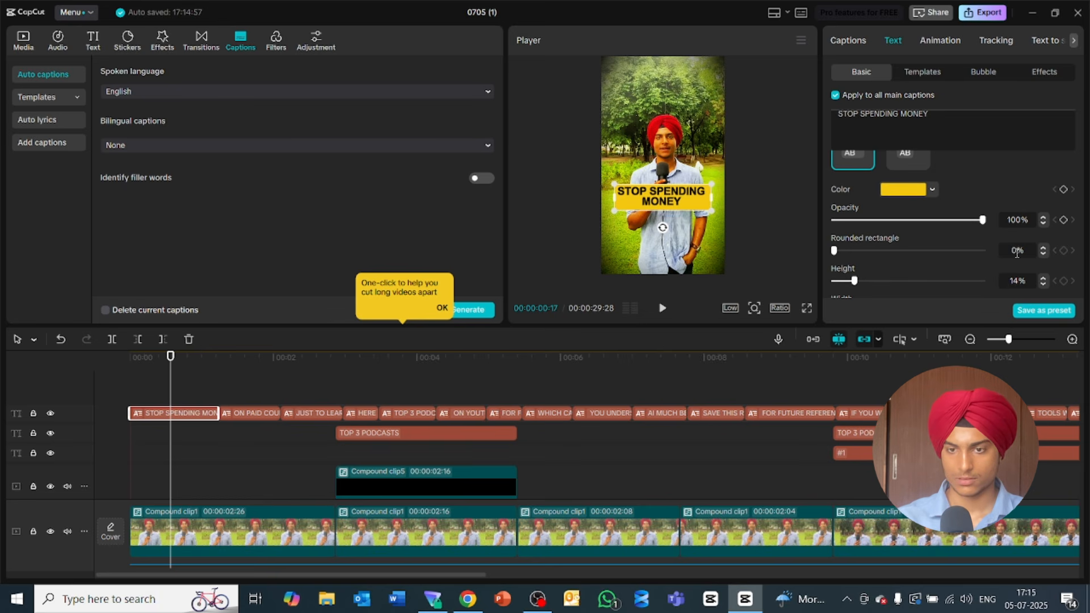
key(Return)
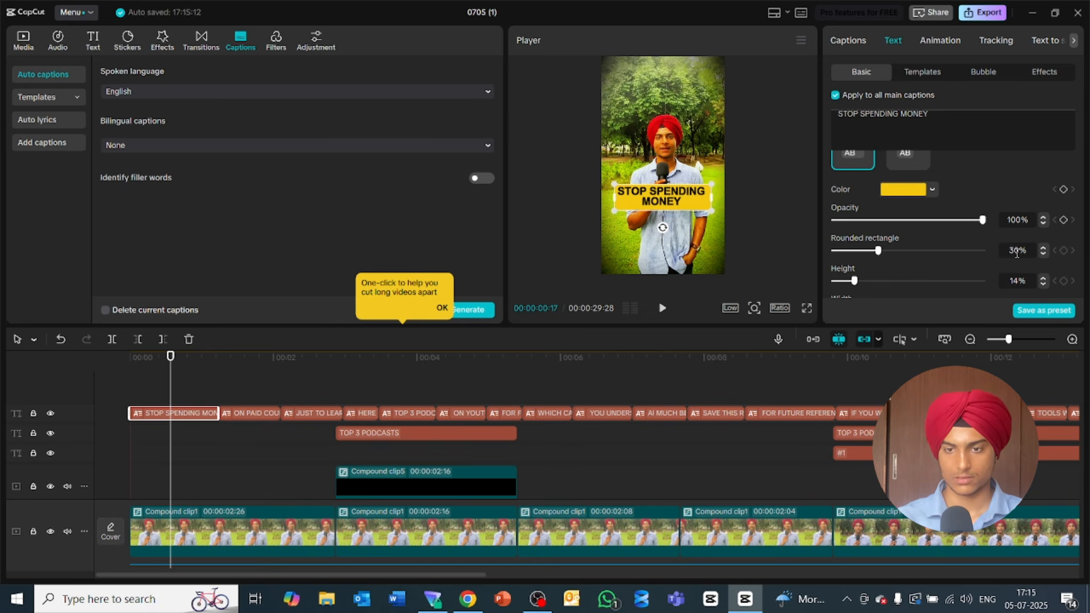
click(807, 308)
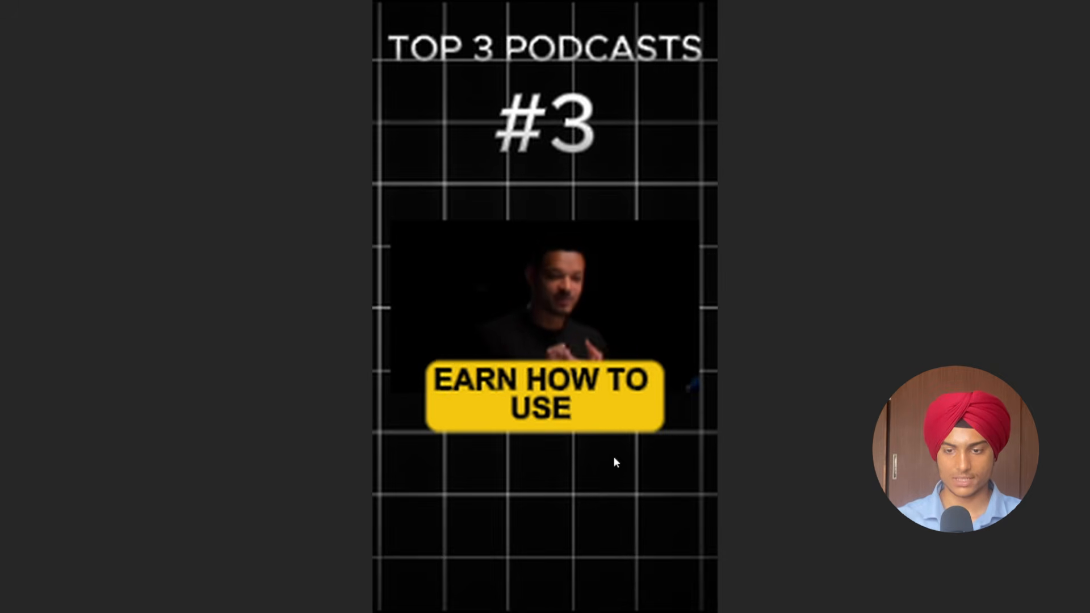
key(Escape)
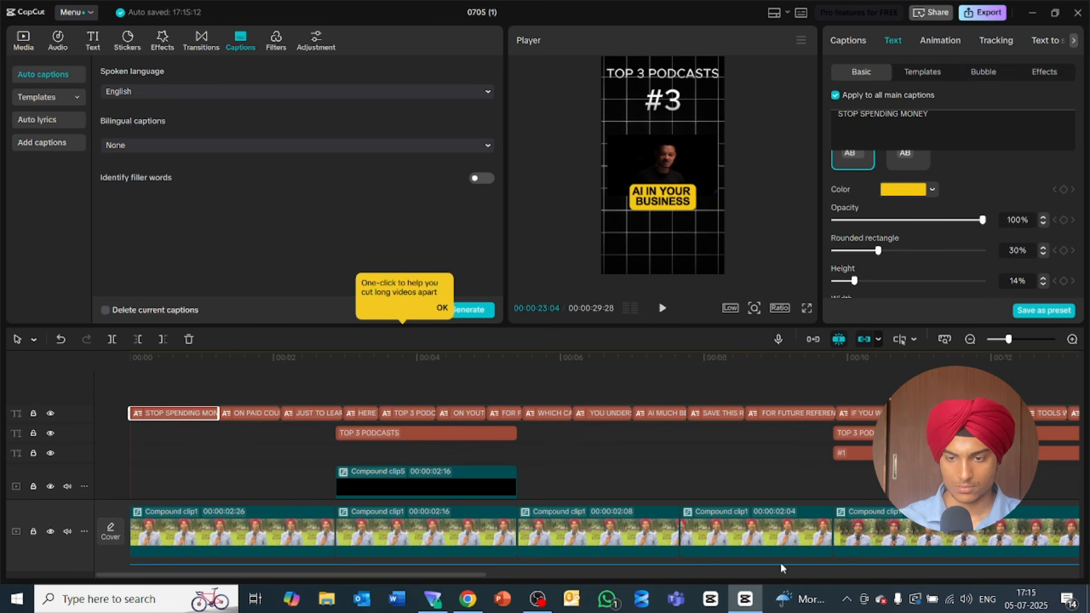
Step: Correct the EARN HOW TO USE caption in the #3 section to LEARN HOW TO USE
drag(448, 573, 690, 573)
drag(742, 564, 834, 562)
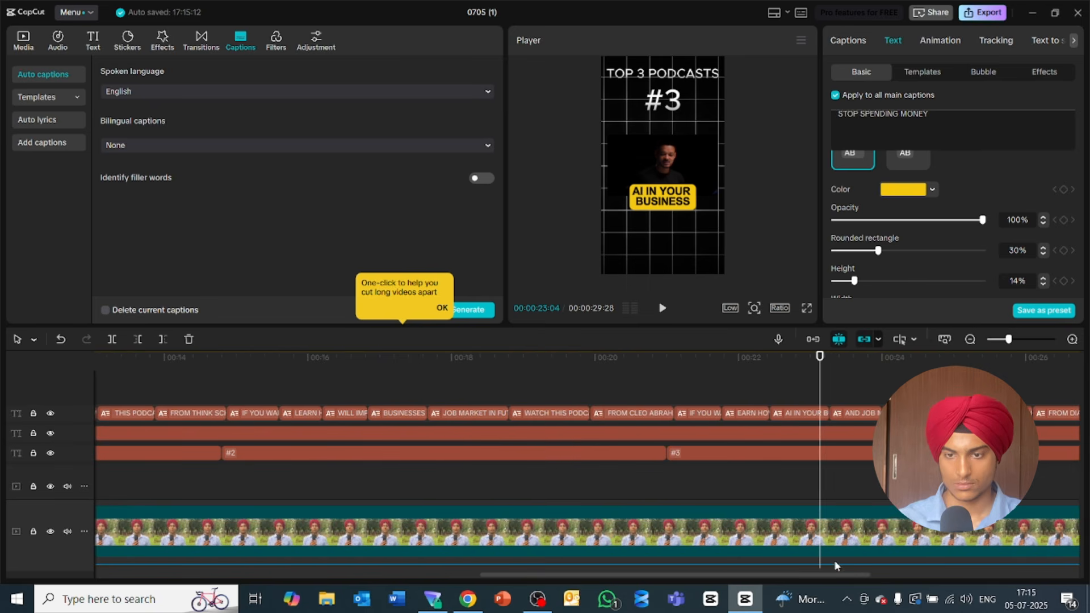
click(708, 415)
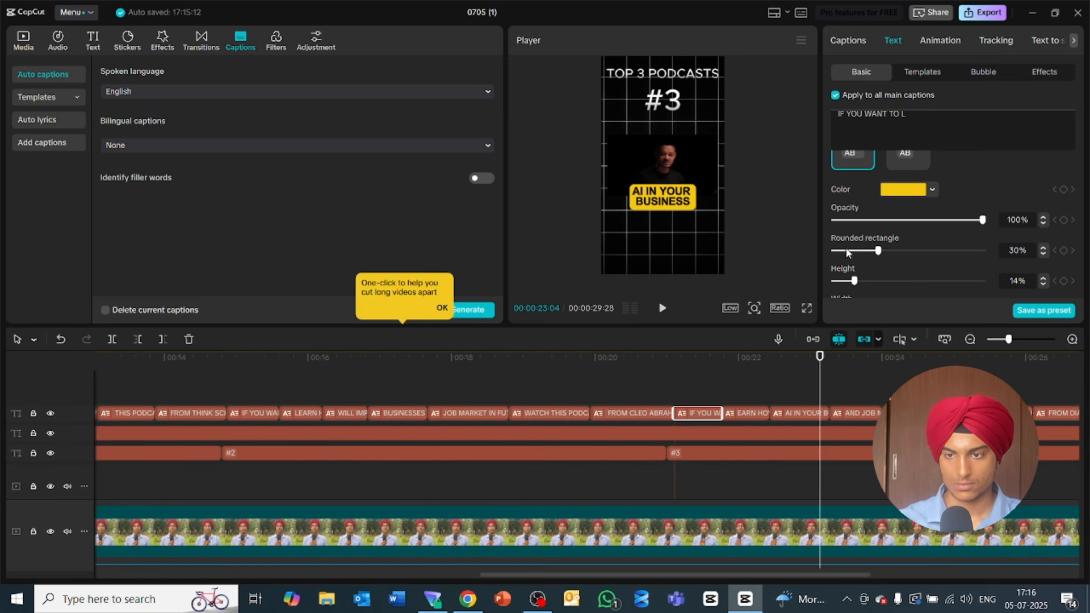
click(758, 414)
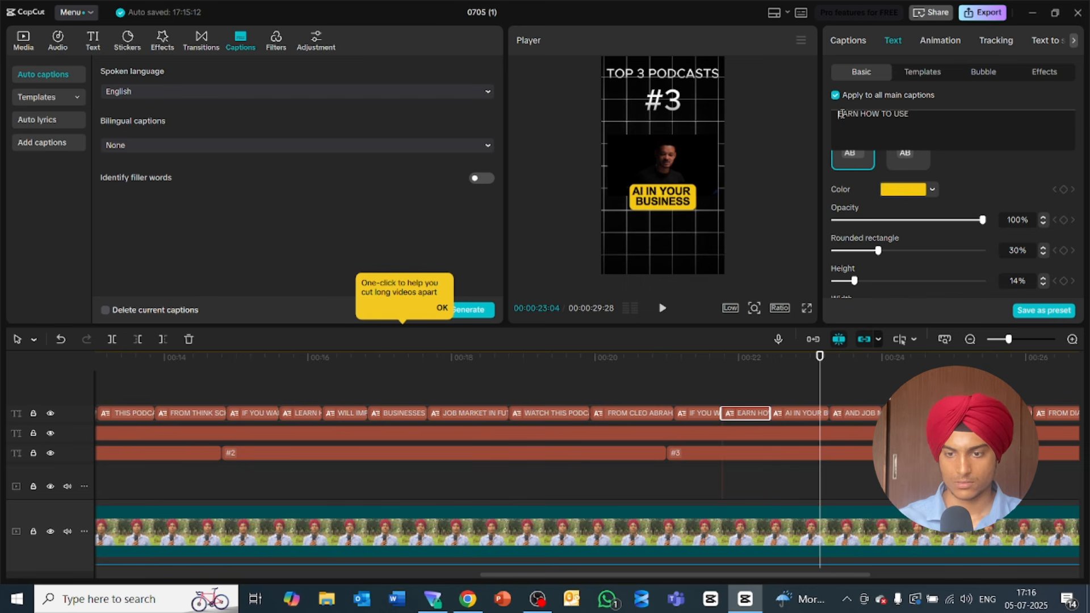
text(L)
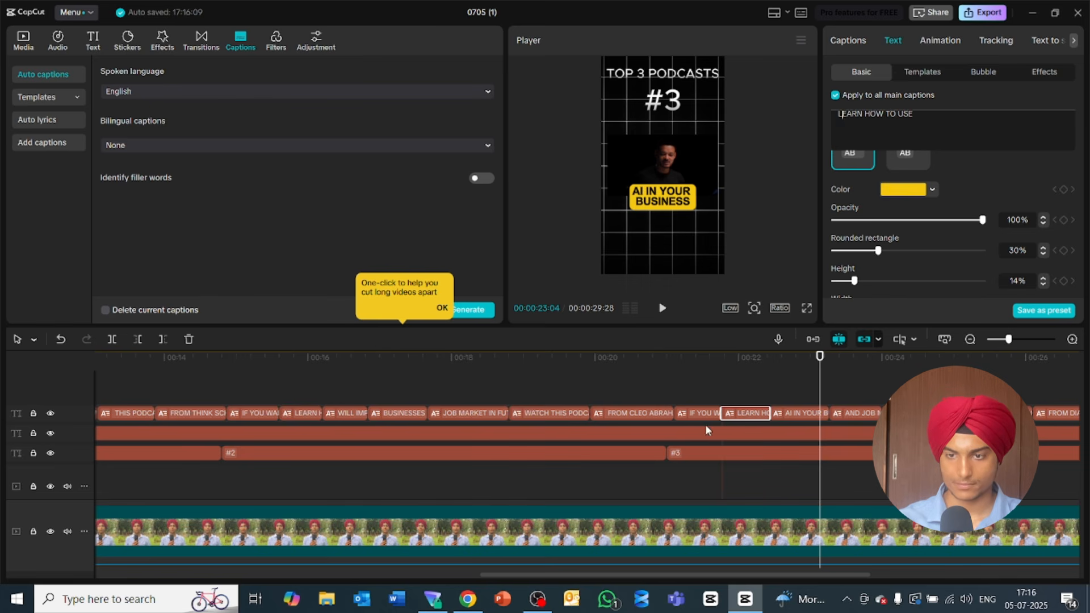
Step: Remove the stray L from the preceding caption so that it reads IF YOU WANT TO
click(693, 366)
click(701, 414)
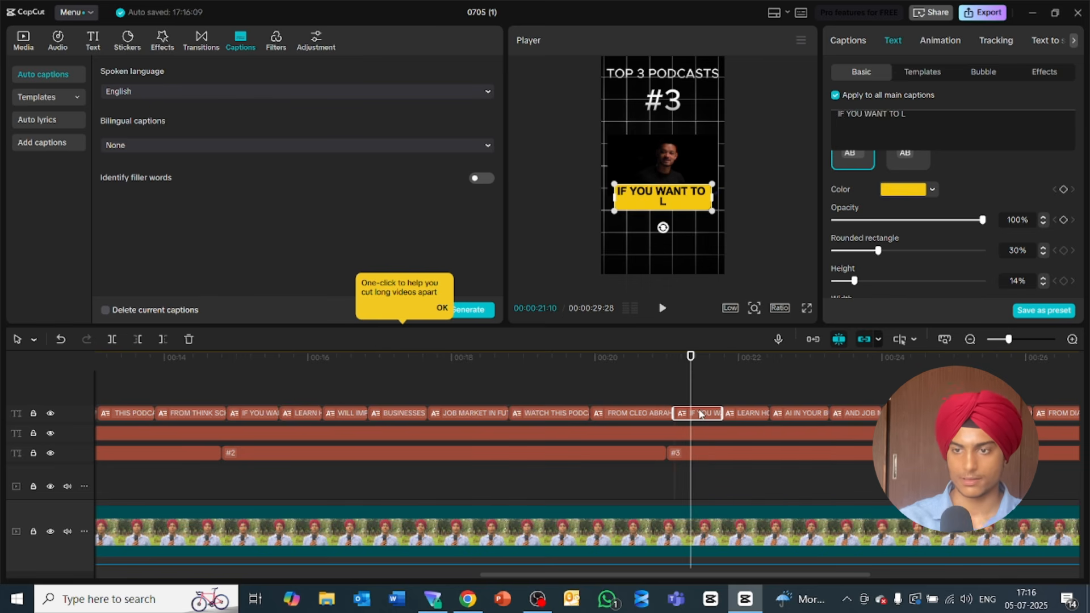
click(932, 113)
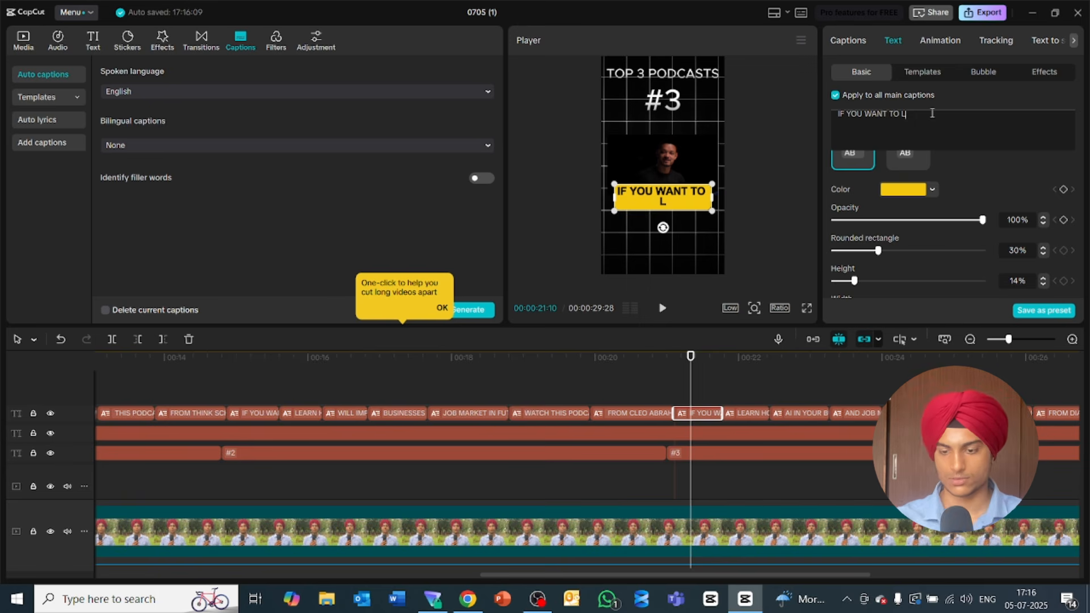
key(BackSpace)
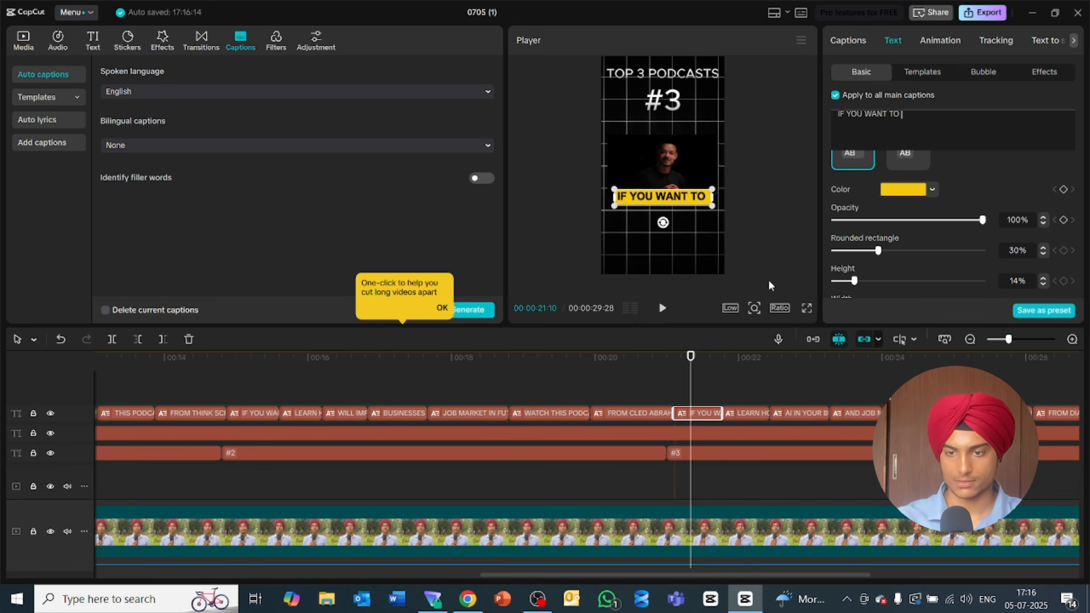
Step: Preview the reel full screen from the corrected captions to the end, replaying the closing seconds
click(806, 309)
key(space)
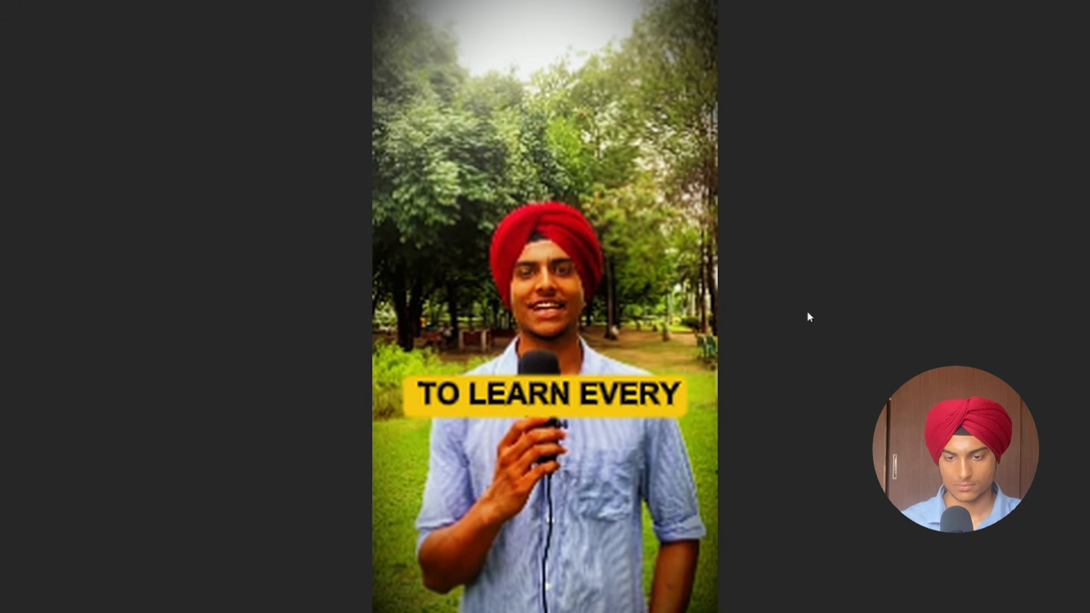
key(space)
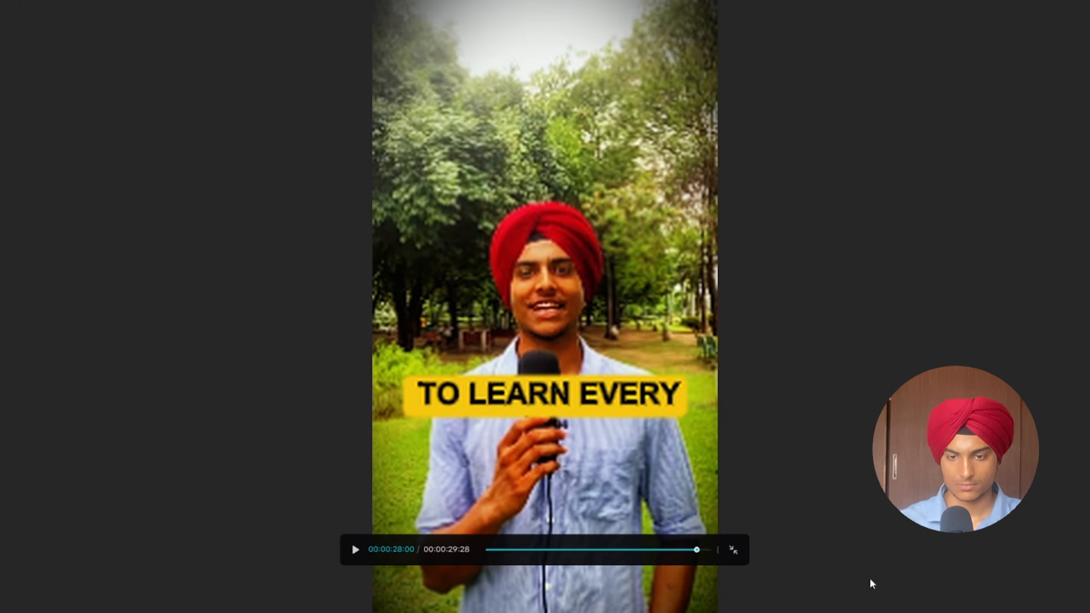
click(682, 549)
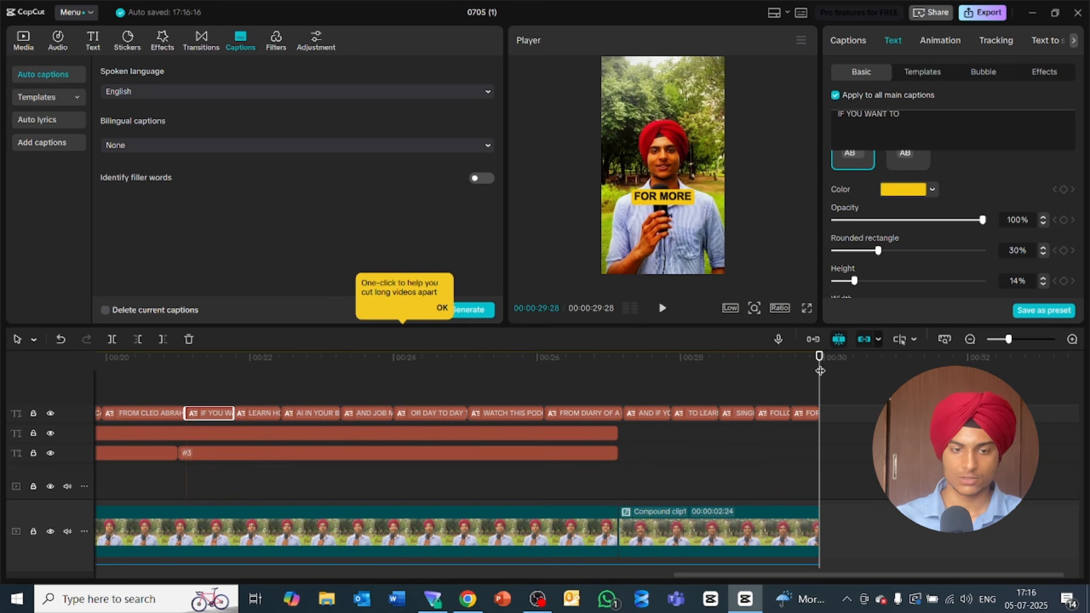
Step: Add the imported swoosh-6-351021.mp3 sound effect at the very start of the reel, on a new audio track below Compound clip6
drag(820, 370, 0, 426)
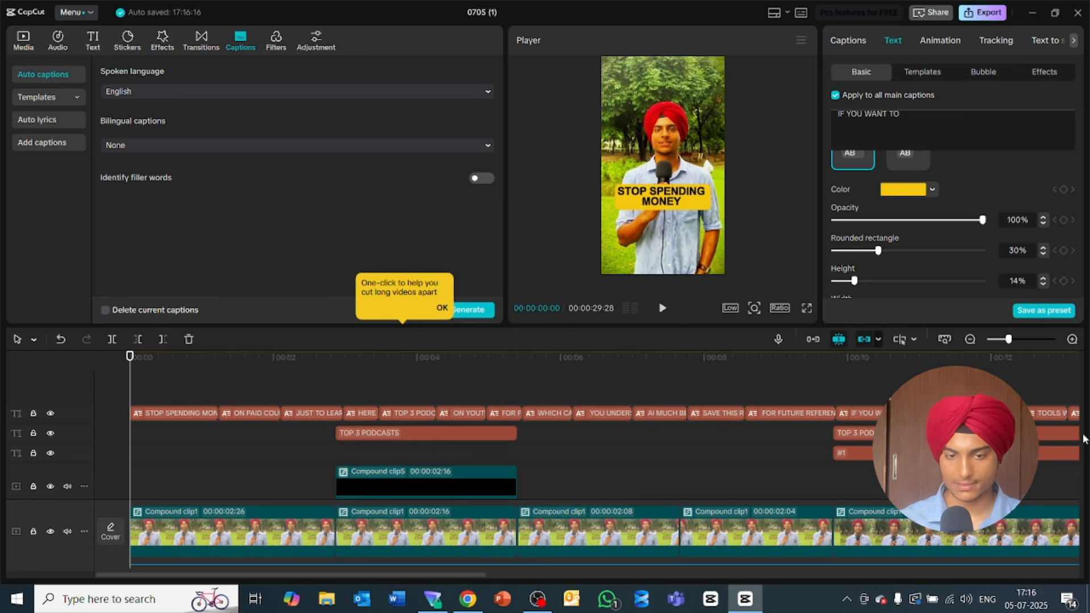
drag(1076, 435, 1078, 536)
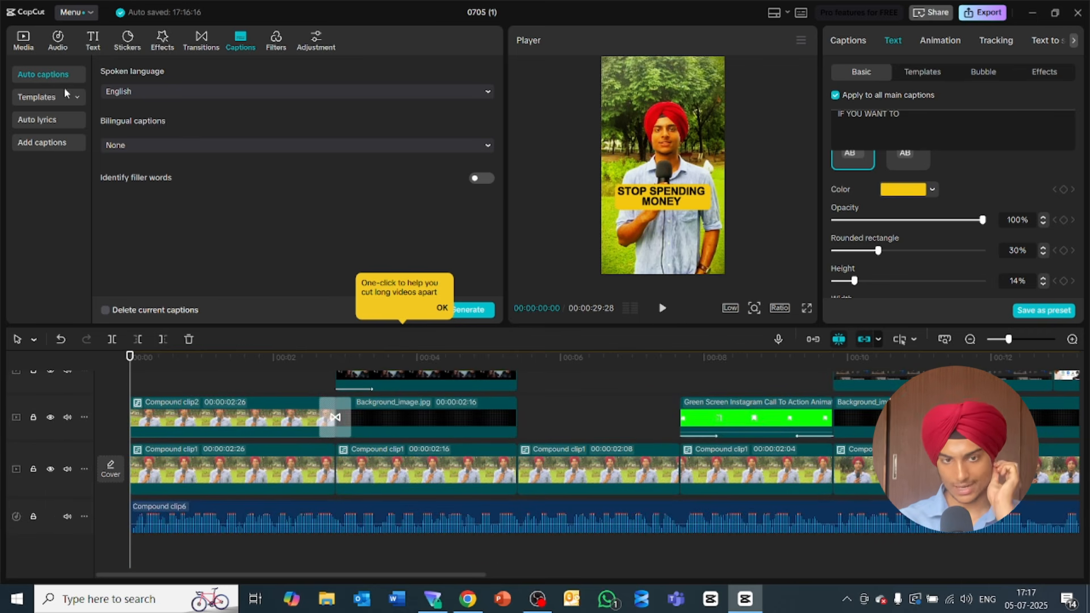
click(24, 41)
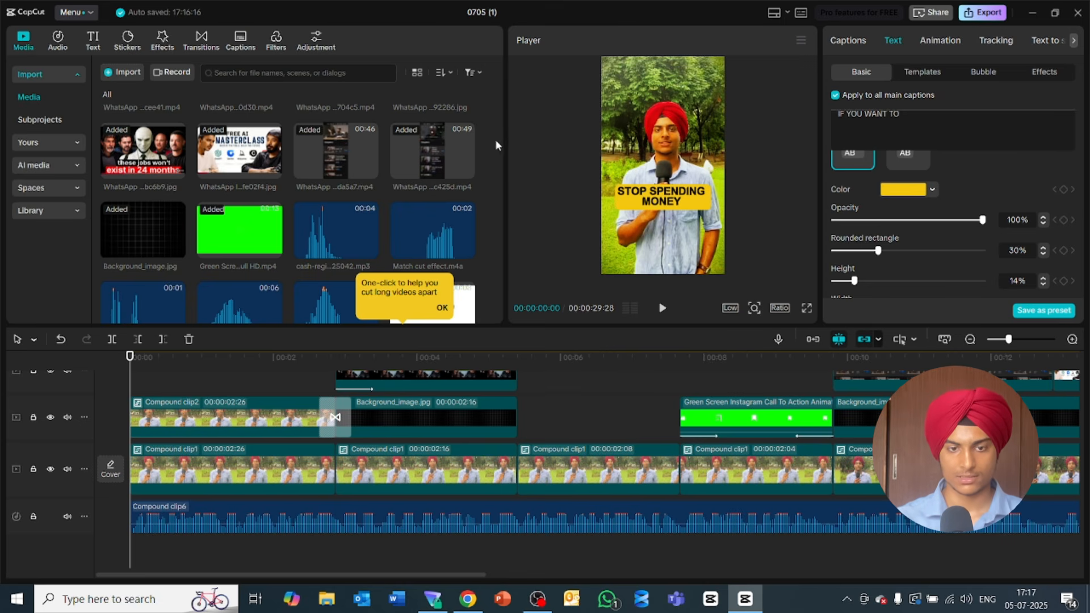
scroll(497, 161, down, 3)
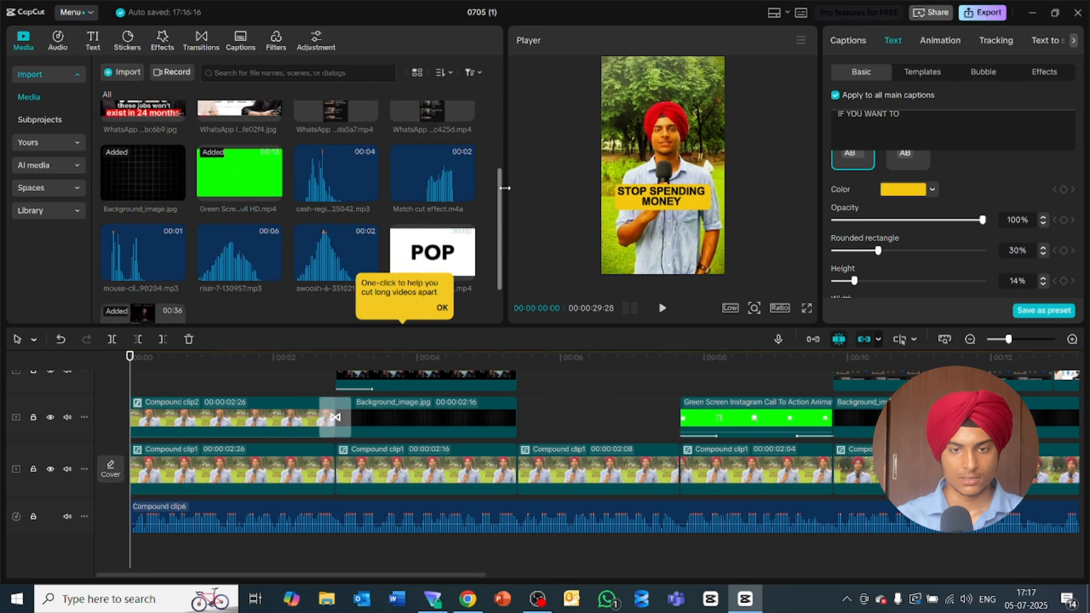
scroll(506, 193, down, 1)
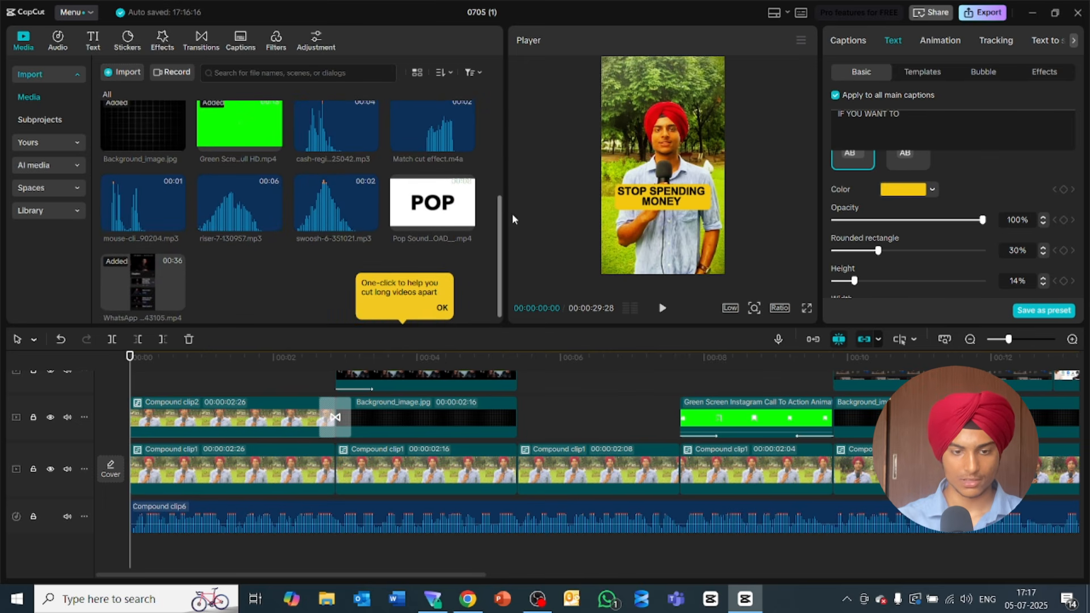
drag(306, 213, 130, 544)
Step: Trim the beginning of the swoosh sound, keep it aligned to the reel's start, and play back the opening to check it
key(space)
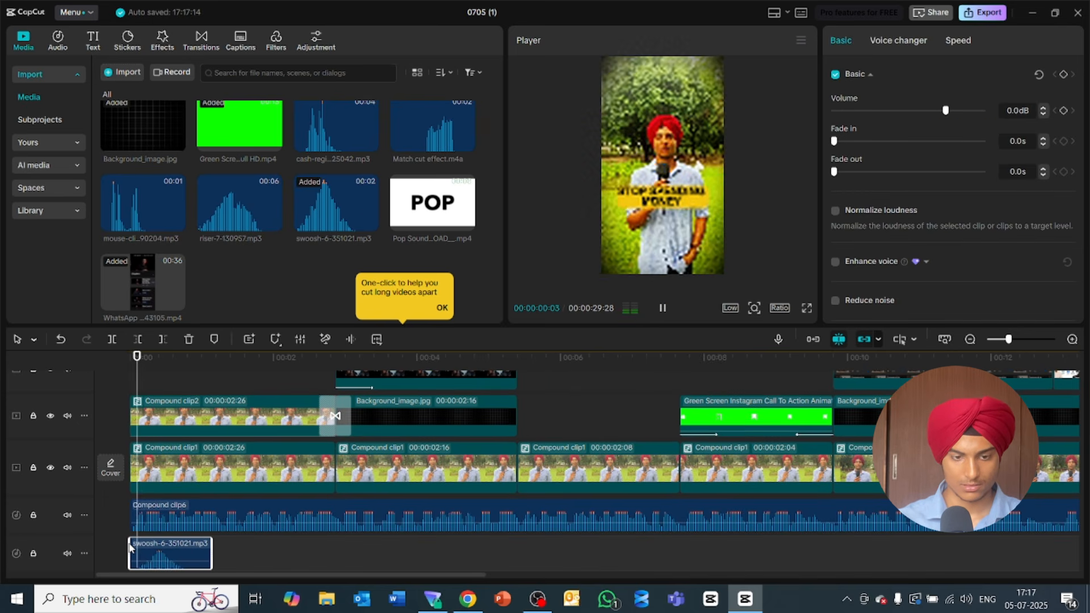
key(space)
drag(131, 546, 165, 555)
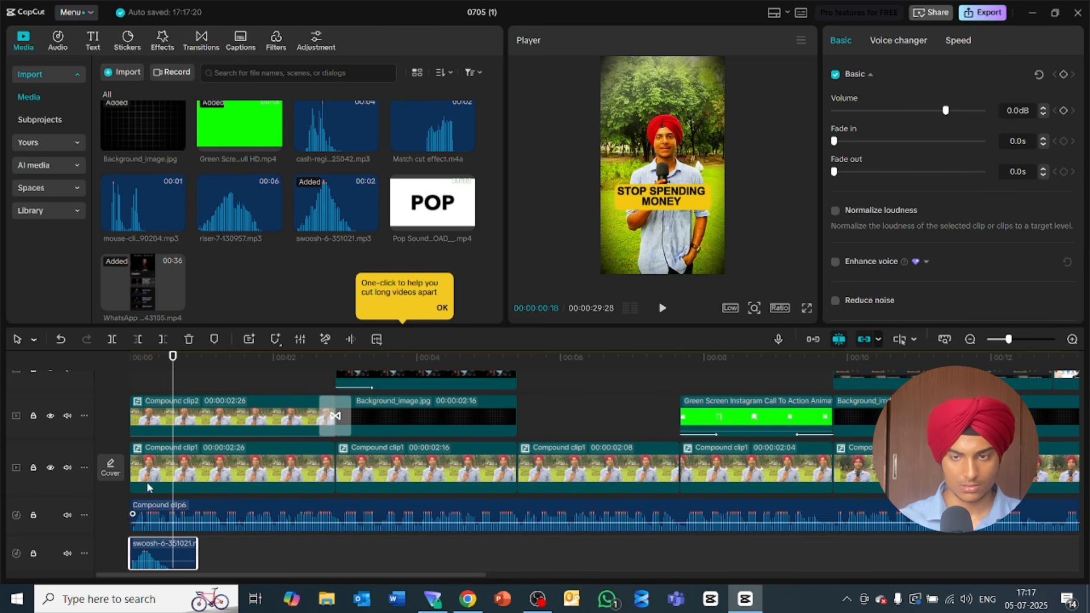
click(154, 361)
key(space)
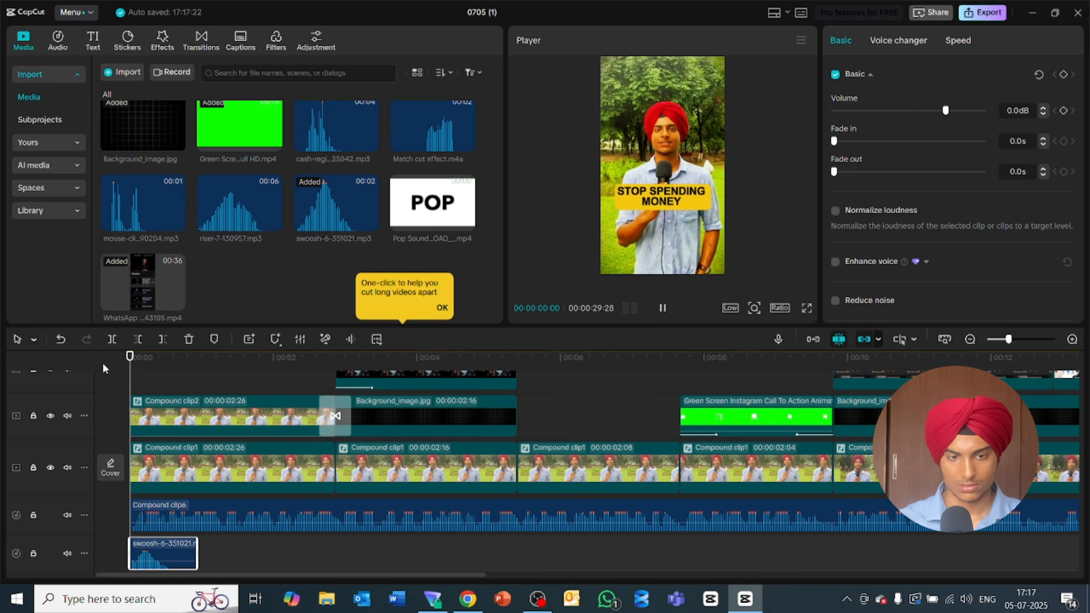
key(space)
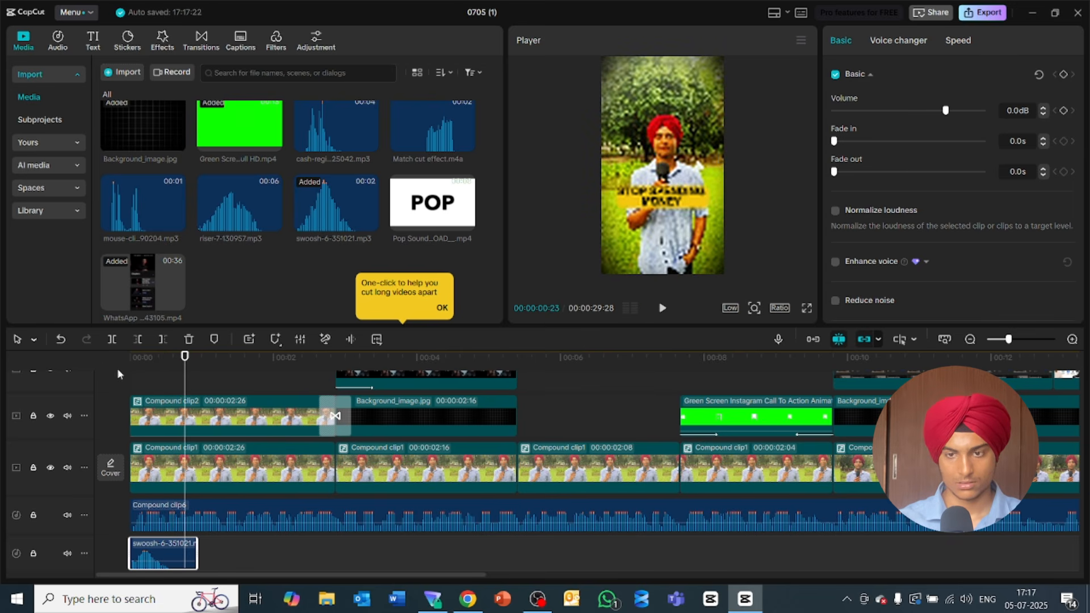
Step: Trim a little more off the beginning of the swoosh sound, keeping it at the reel's start, and play back the opening
key(Home)
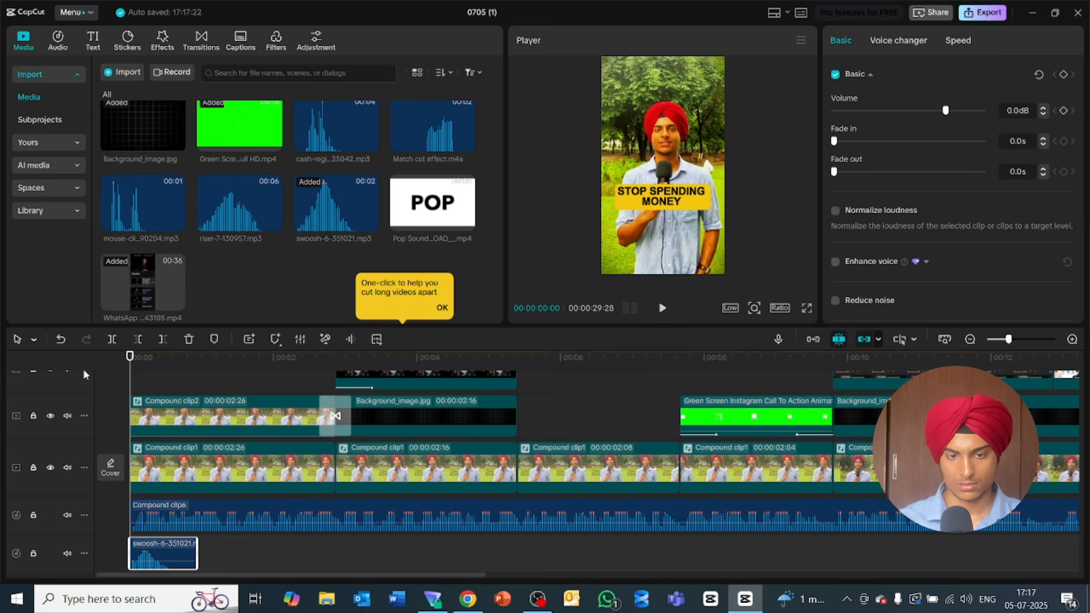
key(space)
key(space)
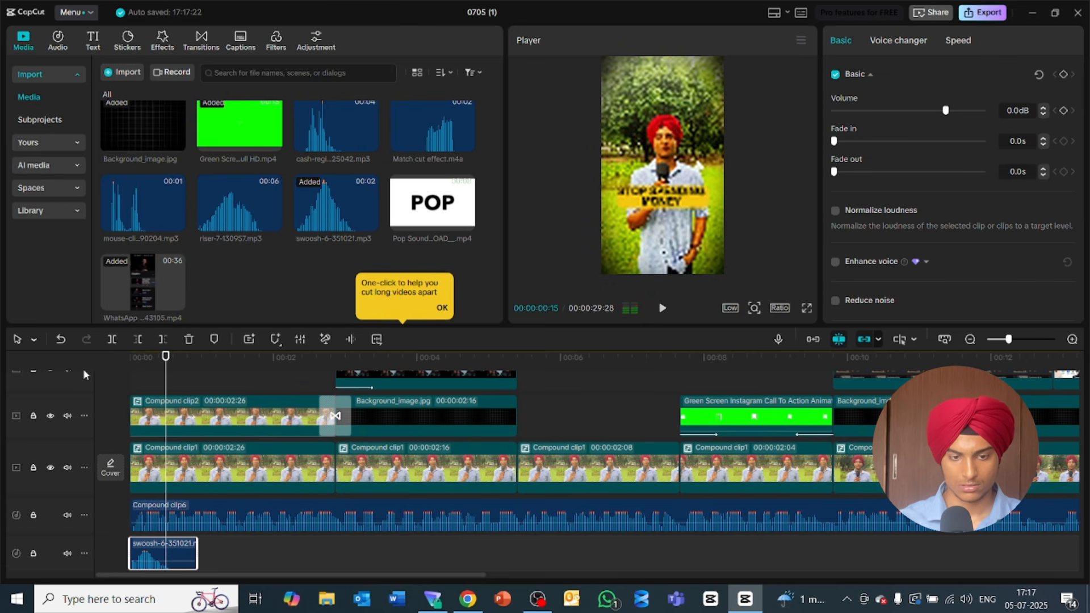
drag(130, 559, 148, 550)
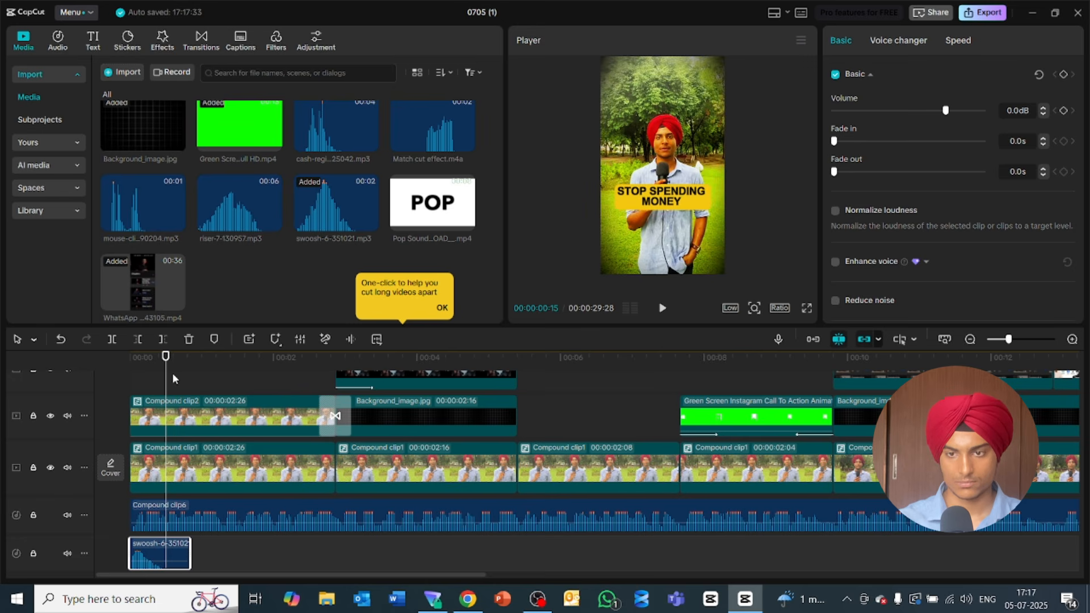
drag(166, 362, 77, 364)
key(space)
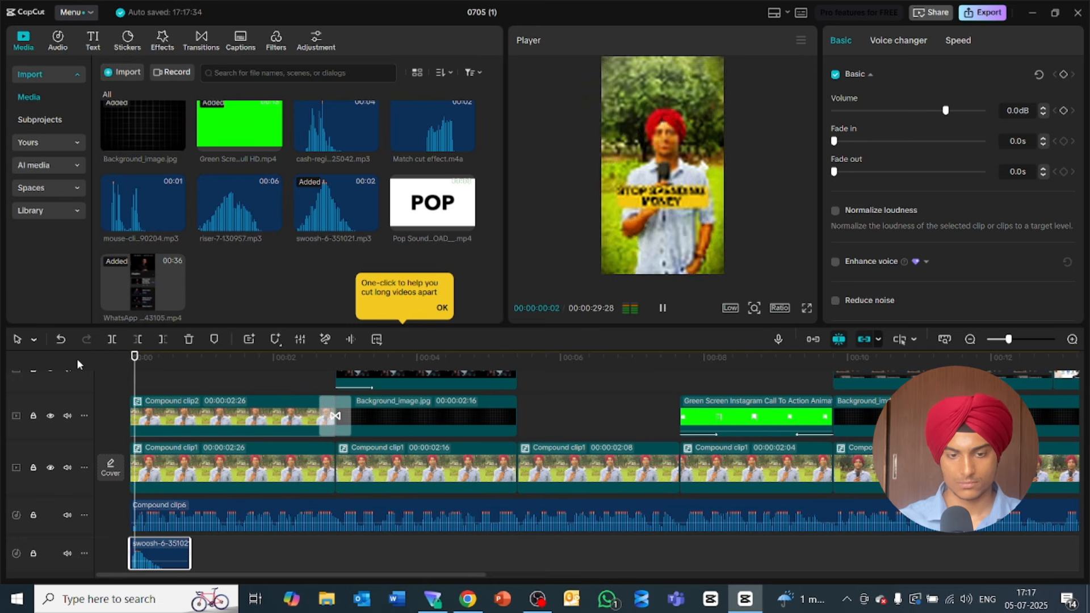
key(space)
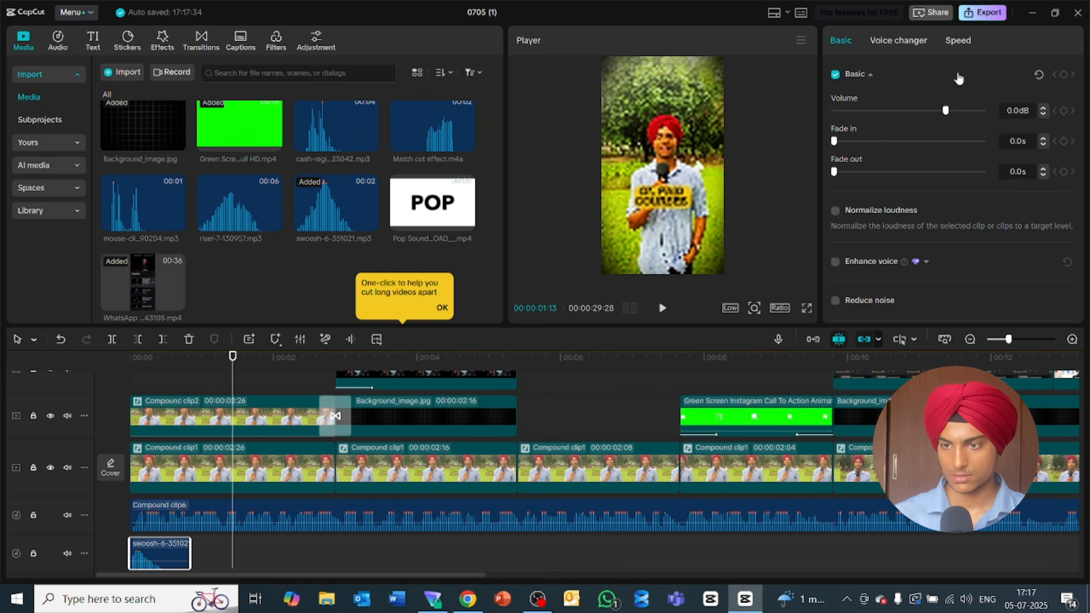
Step: Lower the swoosh sound's volume to -1.5 dB and play back the reel's opening through the transition to check the level
key(Down)
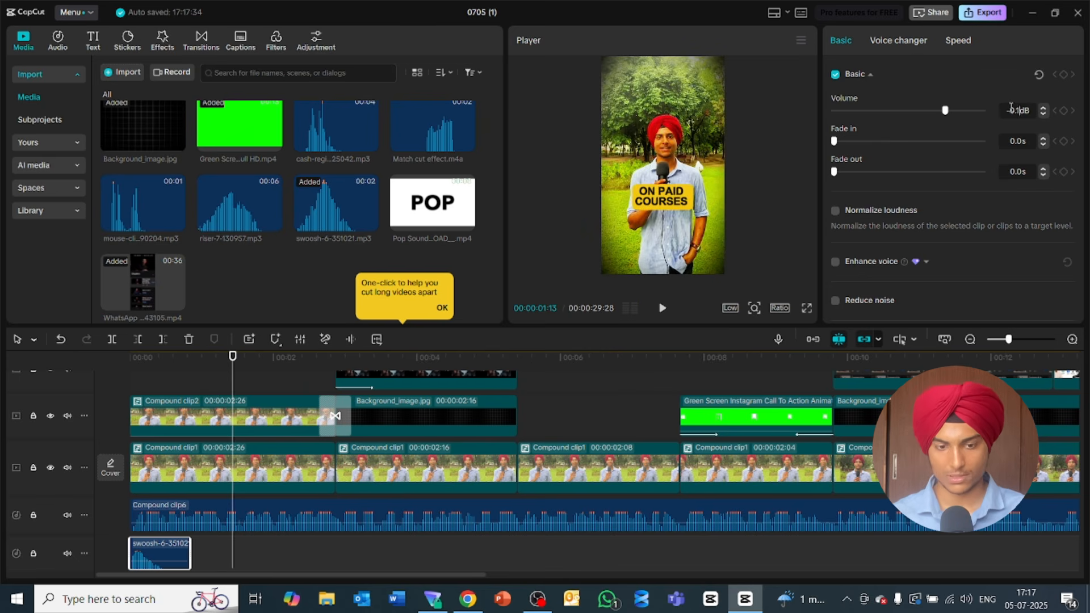
key(Down)
key(Down)
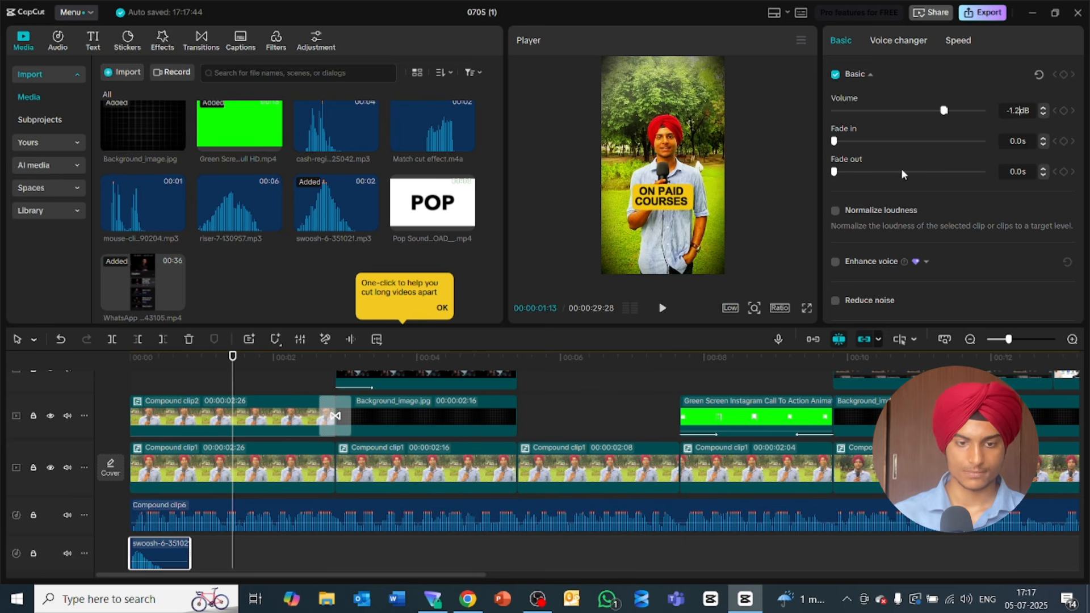
key(Down)
key(Down)
key(Down)
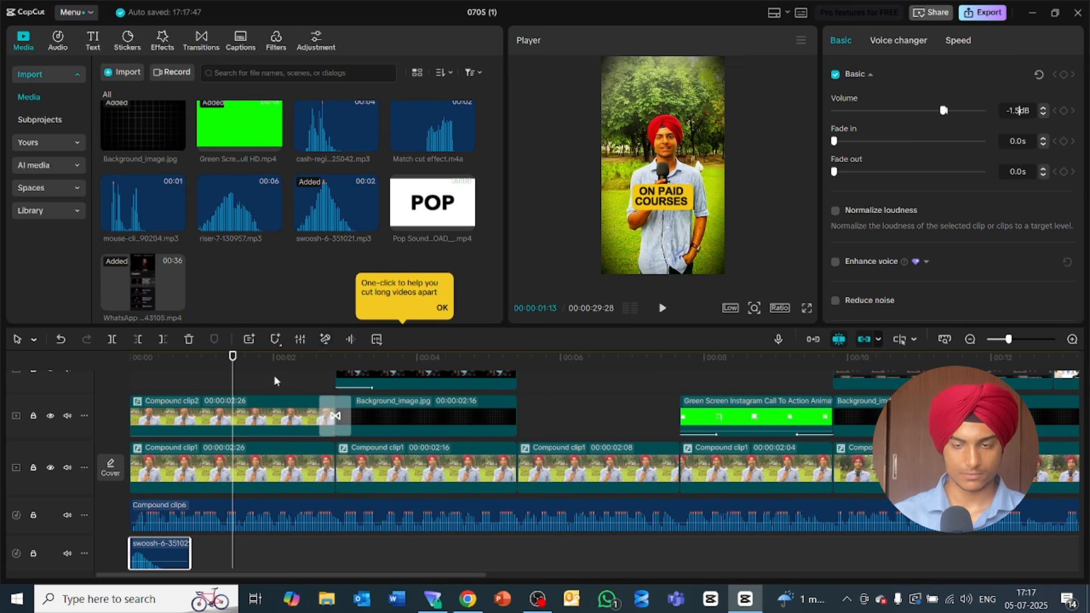
drag(233, 356, 42, 385)
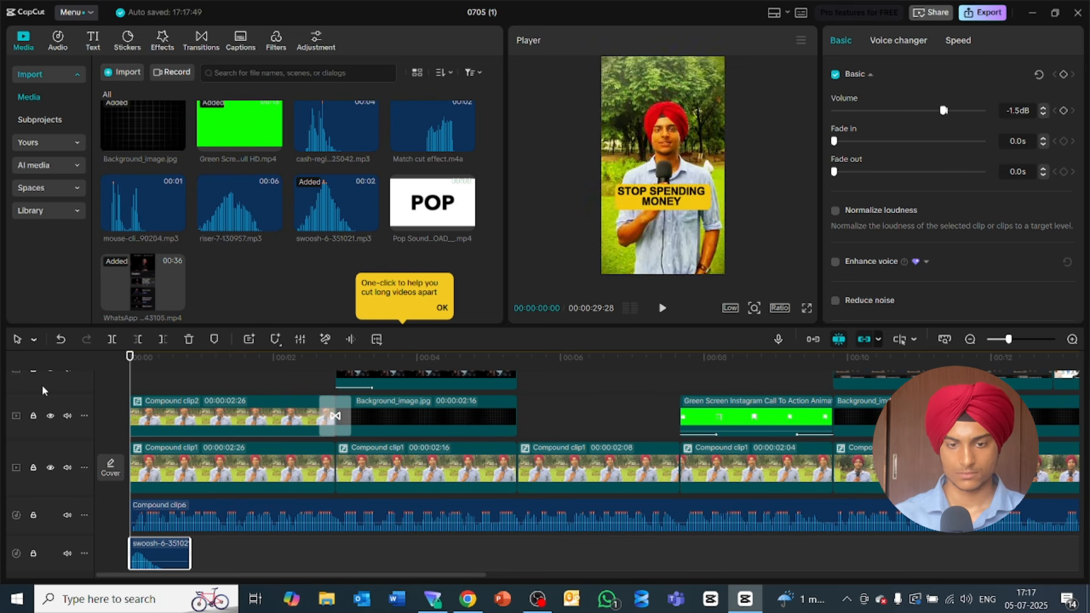
key(space)
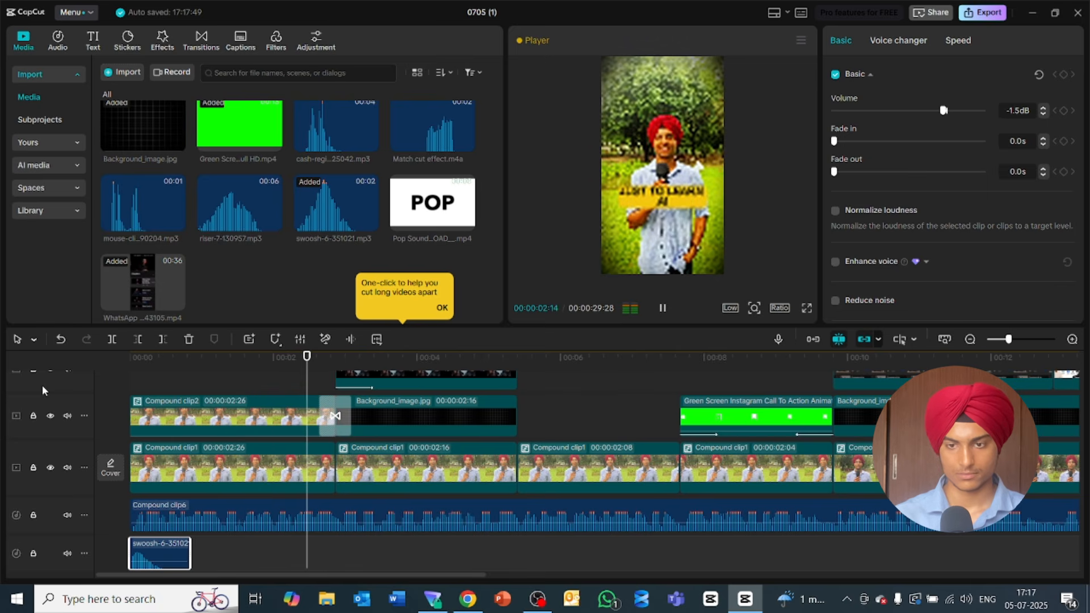
key(space)
key(space)
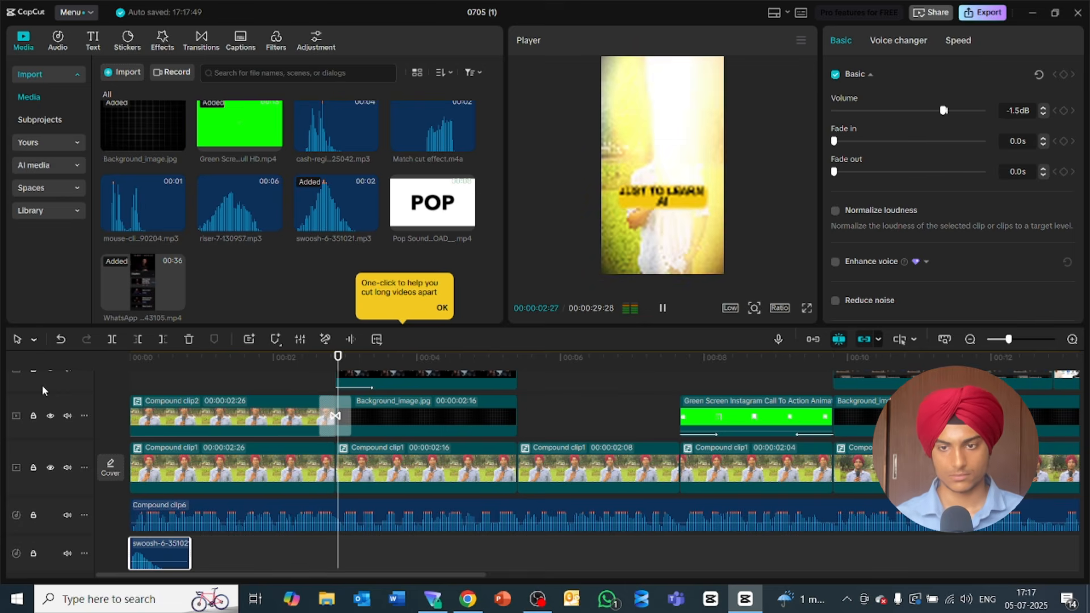
key(space)
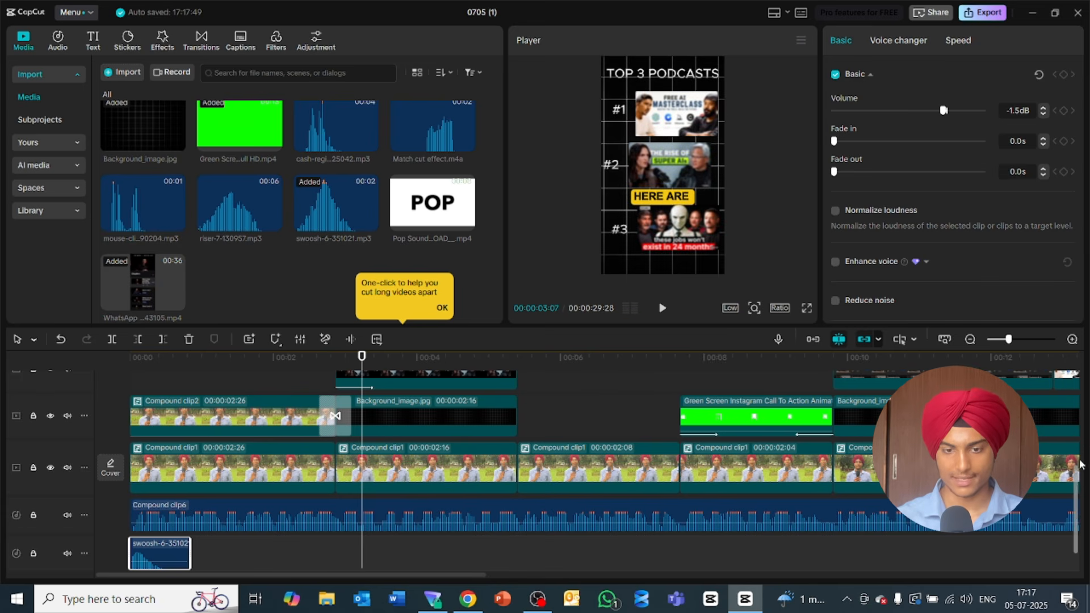
Step: Replace the swoosh with riser-7-130957.mp3, shortened to about 1.9 s at the reel's start below Compound clip6, and play it back
drag(1076, 485, 1080, 513)
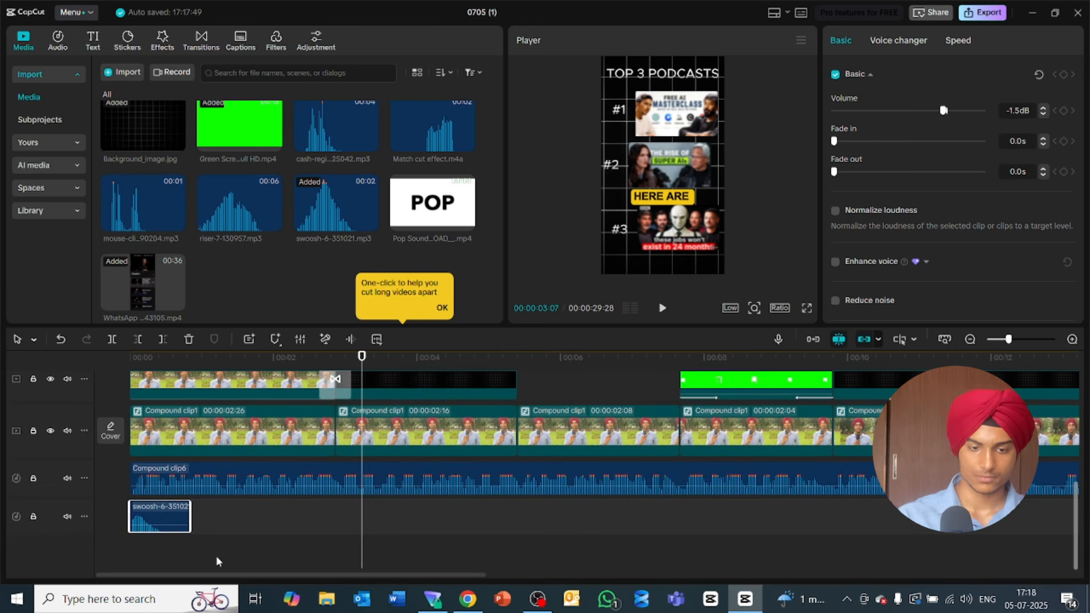
key(Delete)
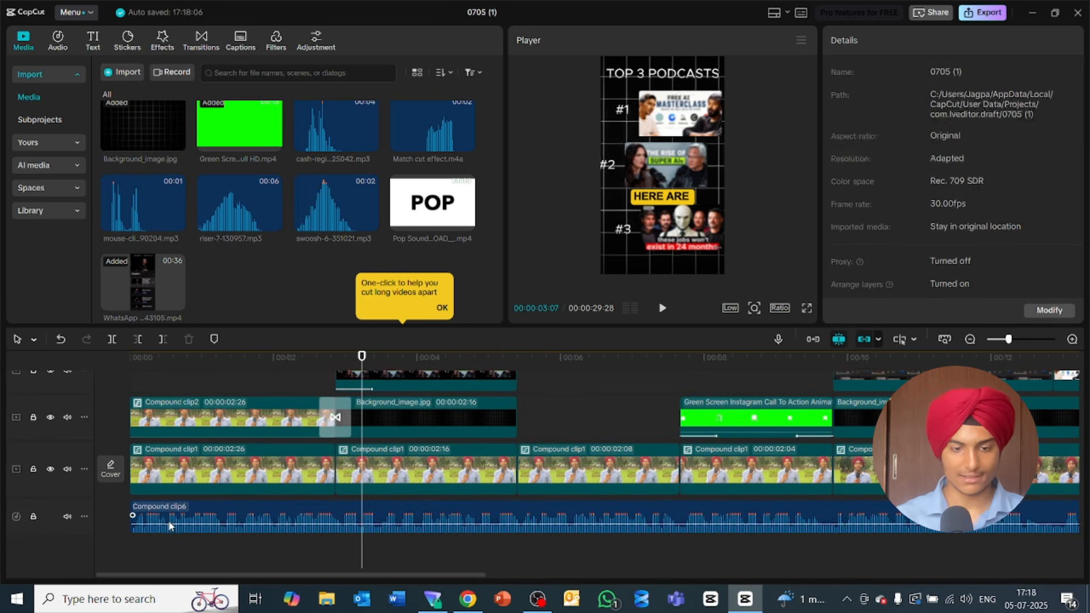
drag(240, 188, 196, 550)
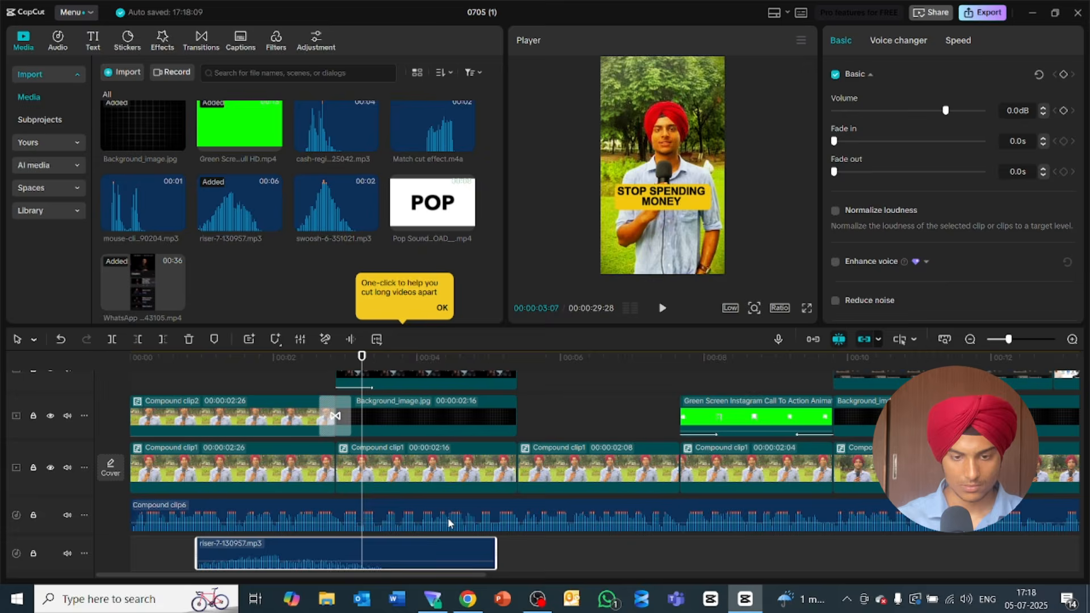
drag(494, 553, 220, 556)
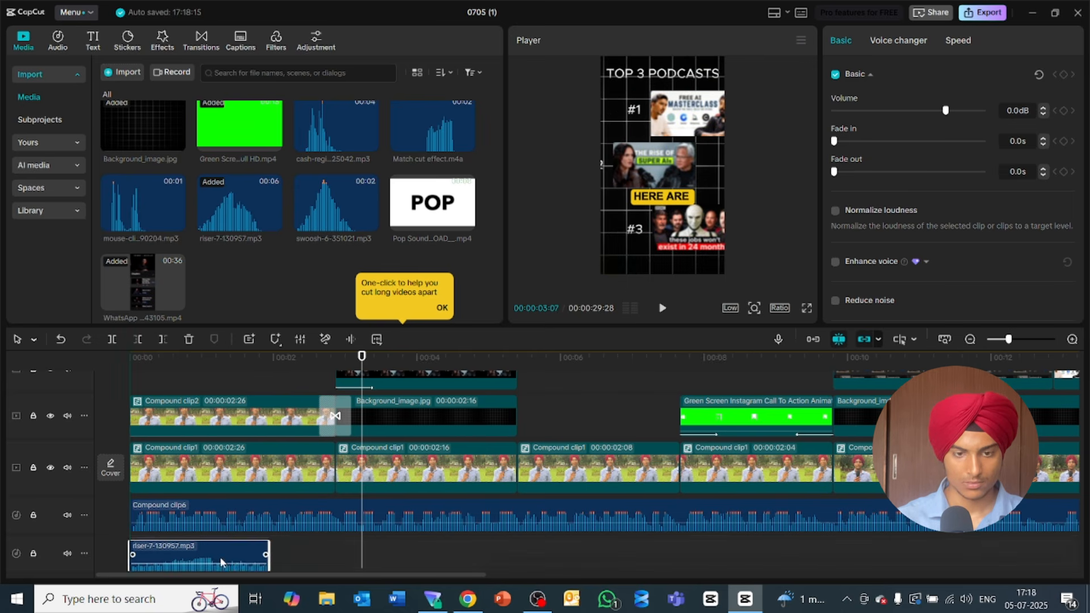
scroll(220, 556, down, 1)
click(225, 358)
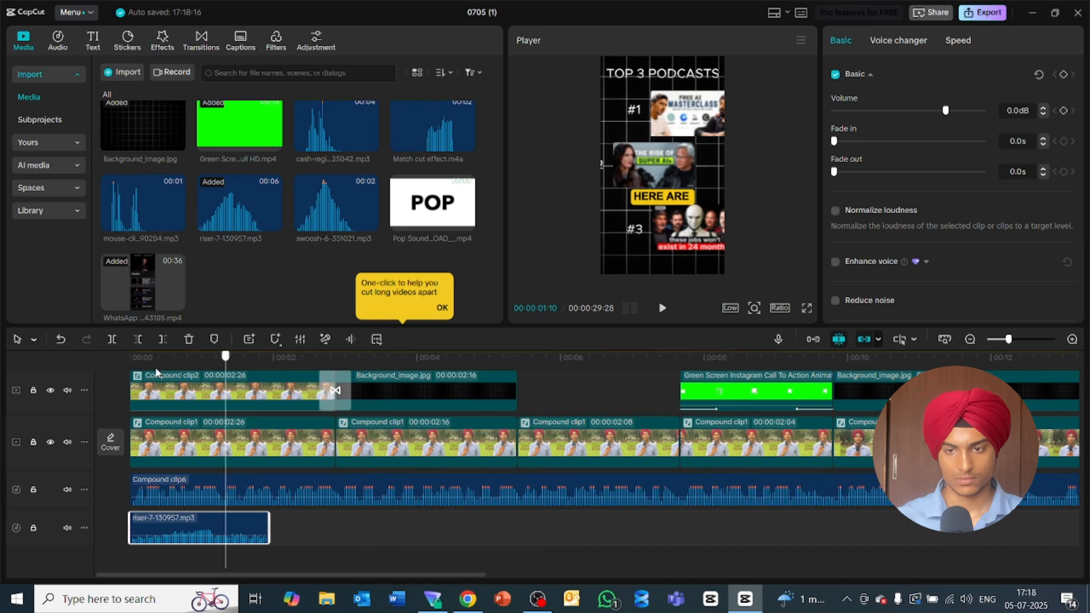
key(Home)
key(space)
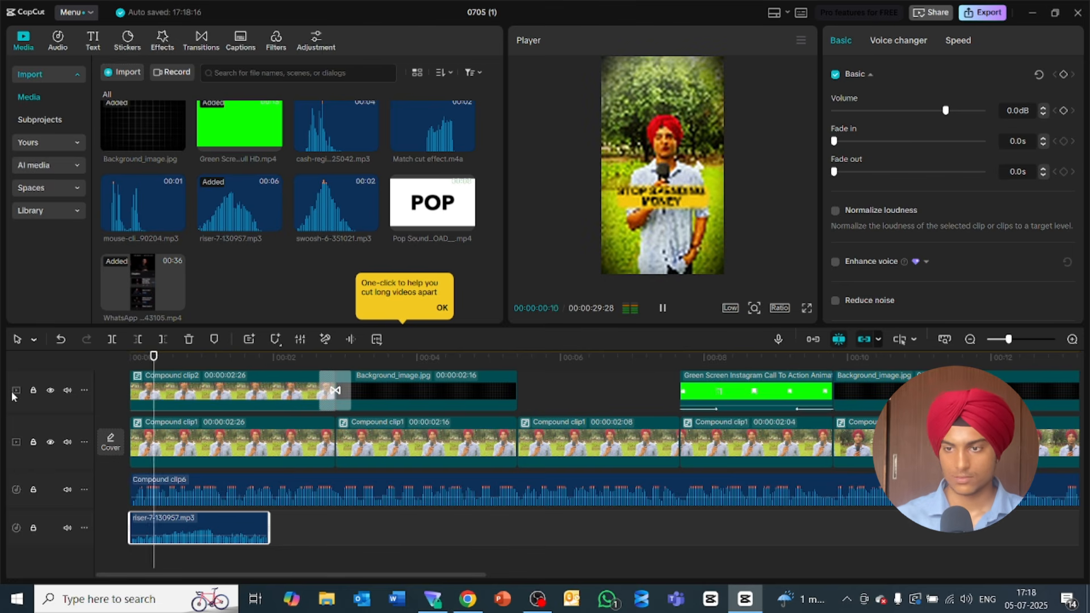
key(space)
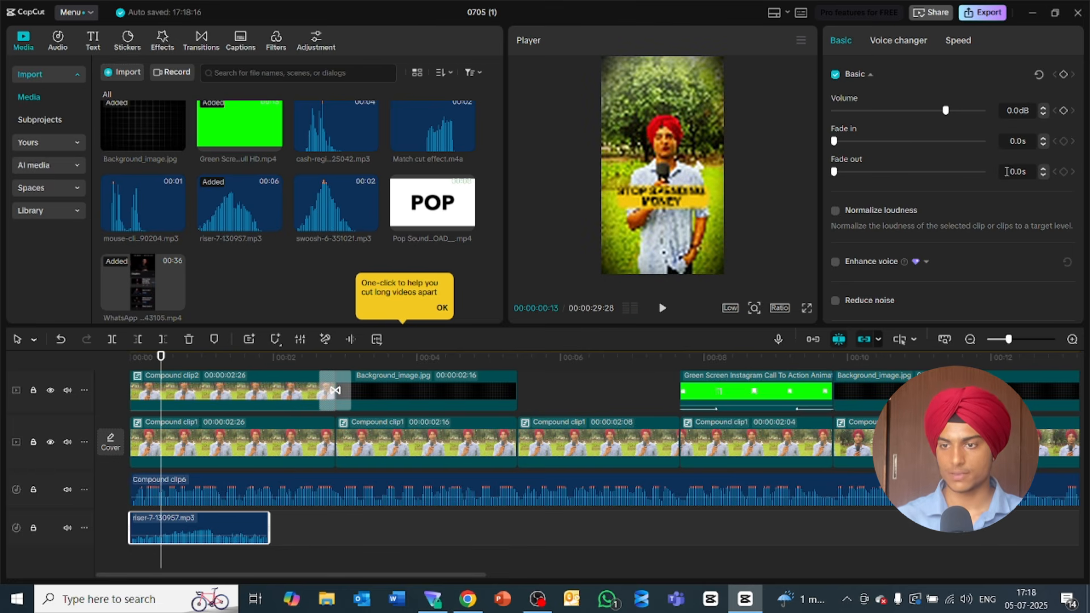
Step: Set the riser sound's speed to 1.90x and play back the opening to check it
click(959, 41)
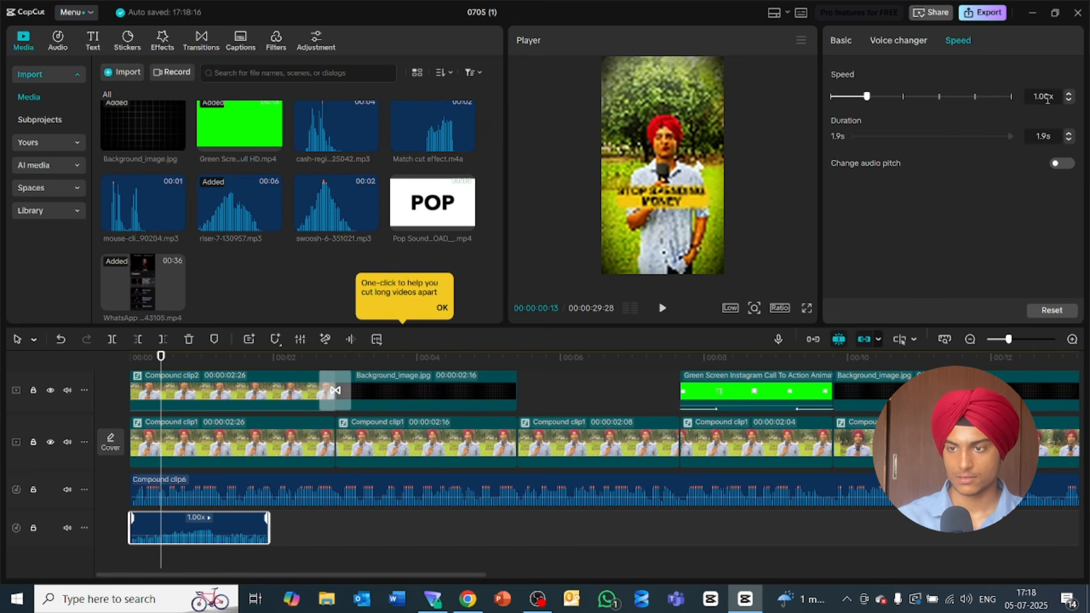
scroll(1047, 97, up, 6)
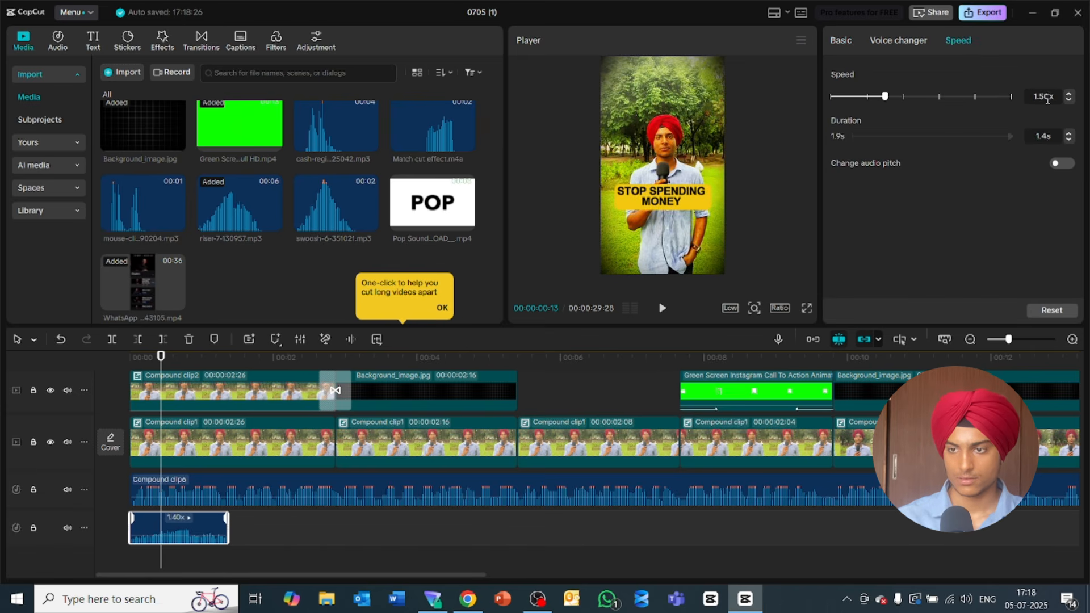
scroll(1047, 98, up, 3)
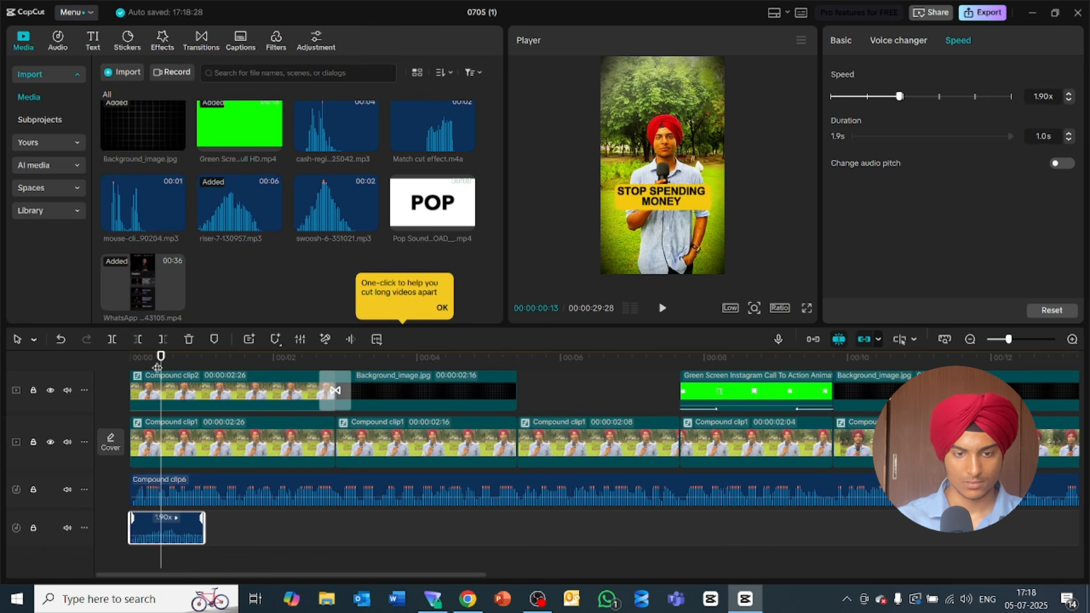
drag(160, 358, 108, 368)
key(space)
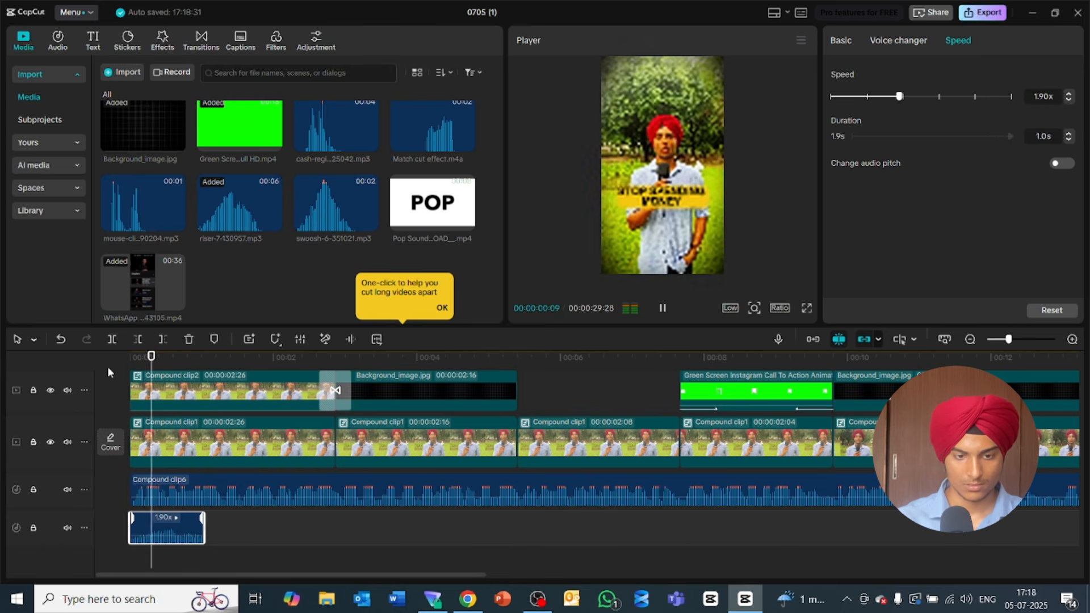
key(space)
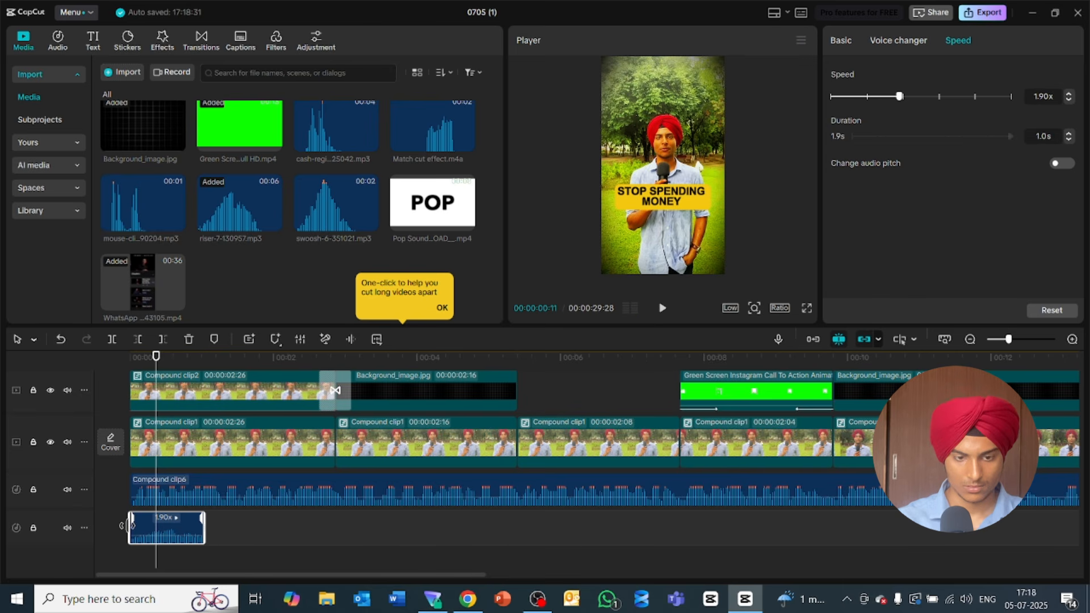
Step: Trim the beginning of the riser to leave about 0.7 s, realign it to the reel's start, and play it back
drag(131, 528, 156, 538)
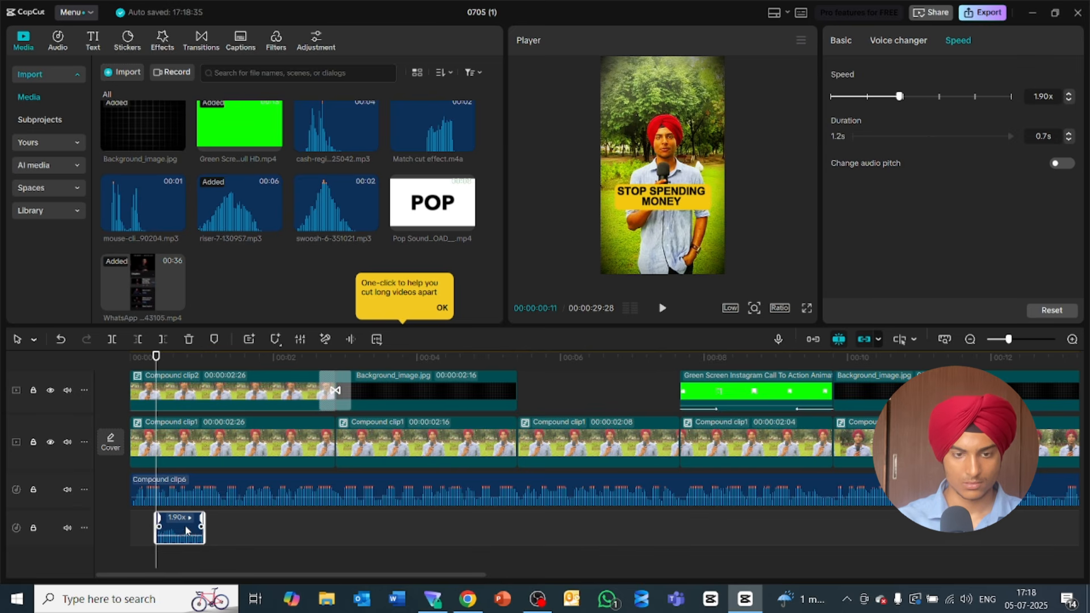
drag(187, 531, 160, 530)
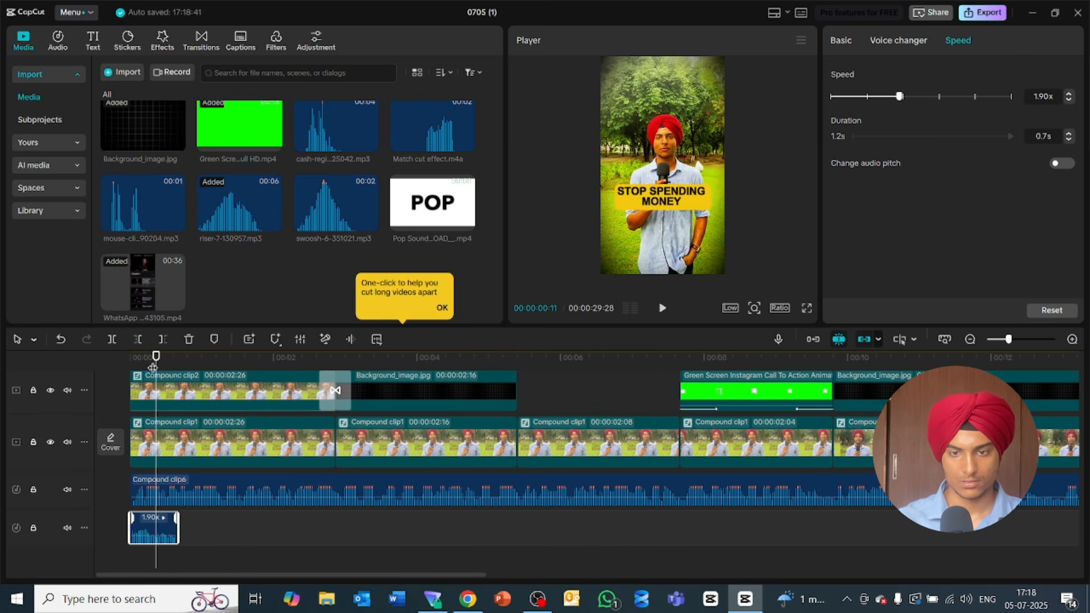
drag(153, 367, 78, 364)
key(space)
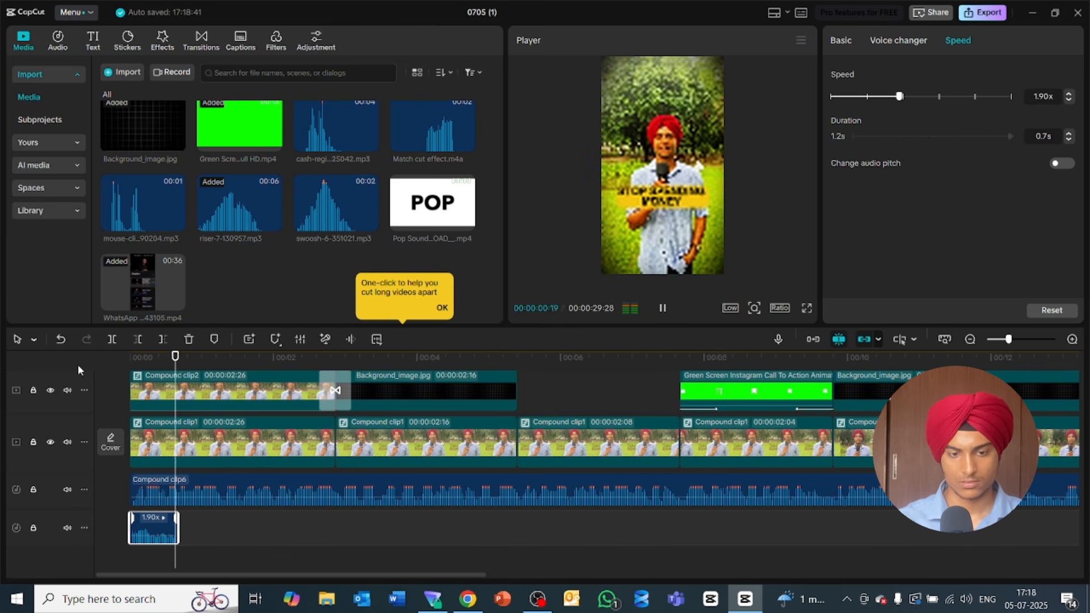
key(space)
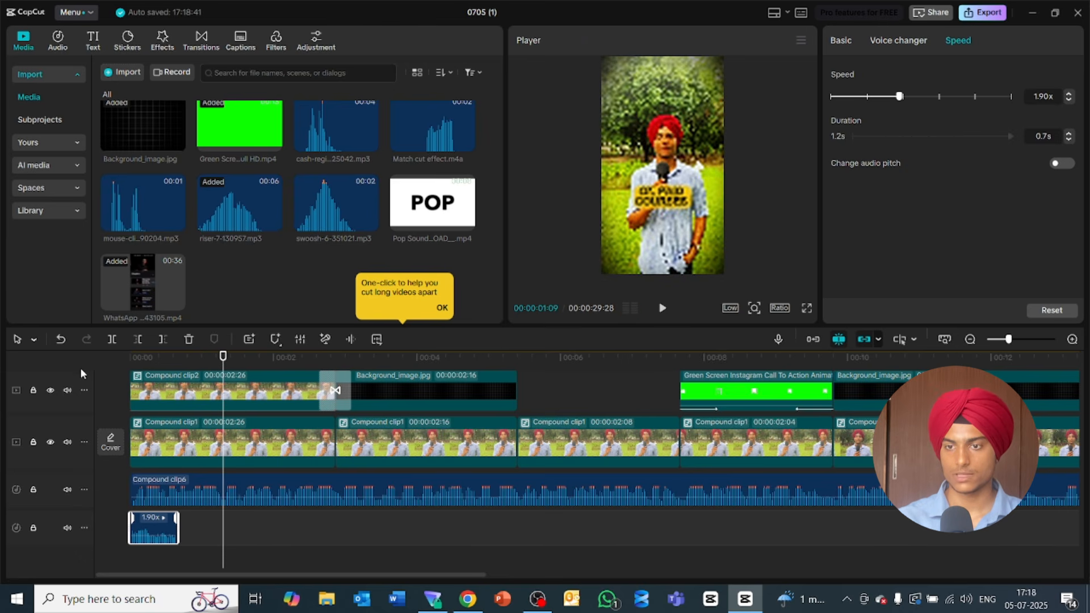
Step: Lower the riser sound's volume to -1.0 dB and play back the reel's opening through the transition into the podcast list
click(839, 43)
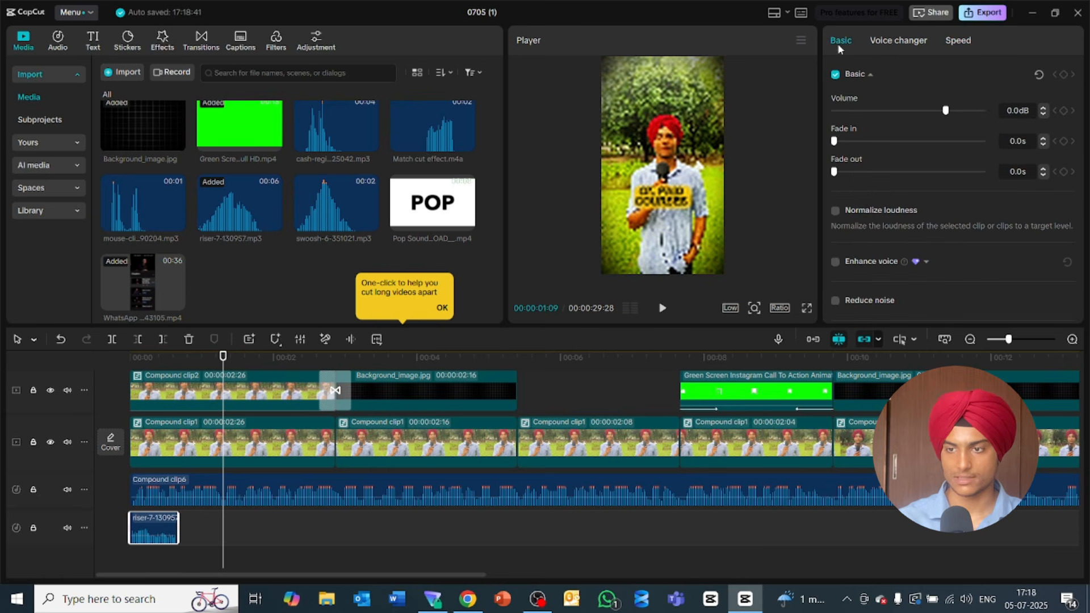
scroll(1022, 110, down, 4)
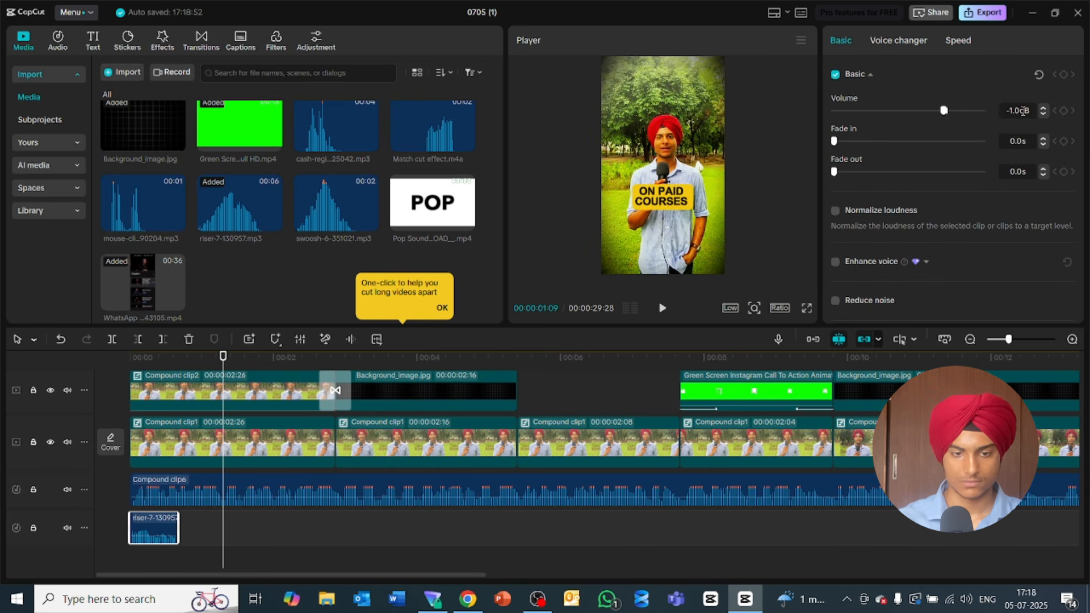
drag(221, 367, 71, 377)
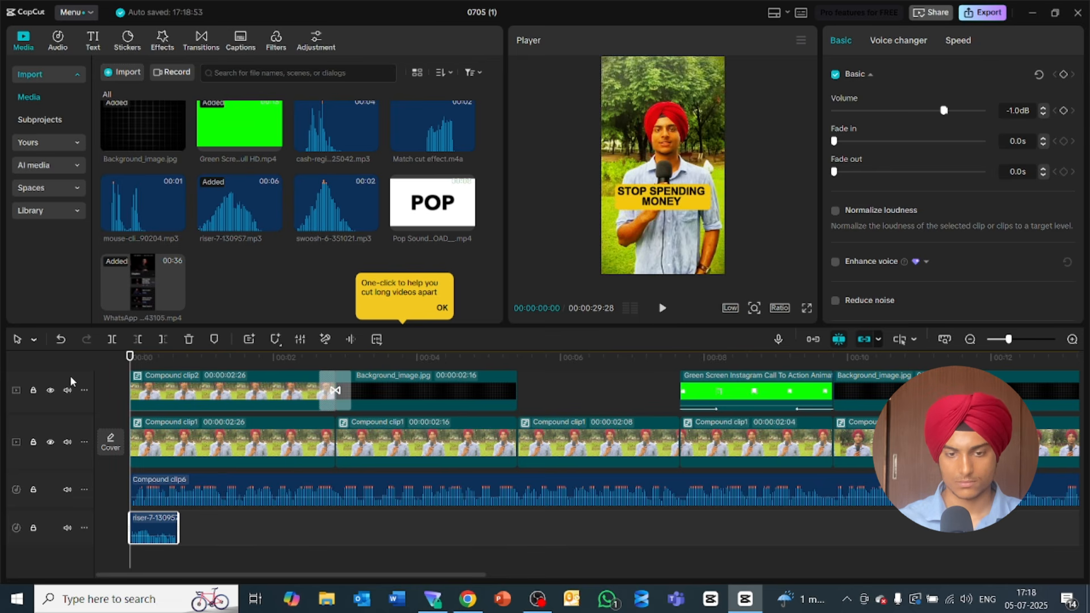
key(space)
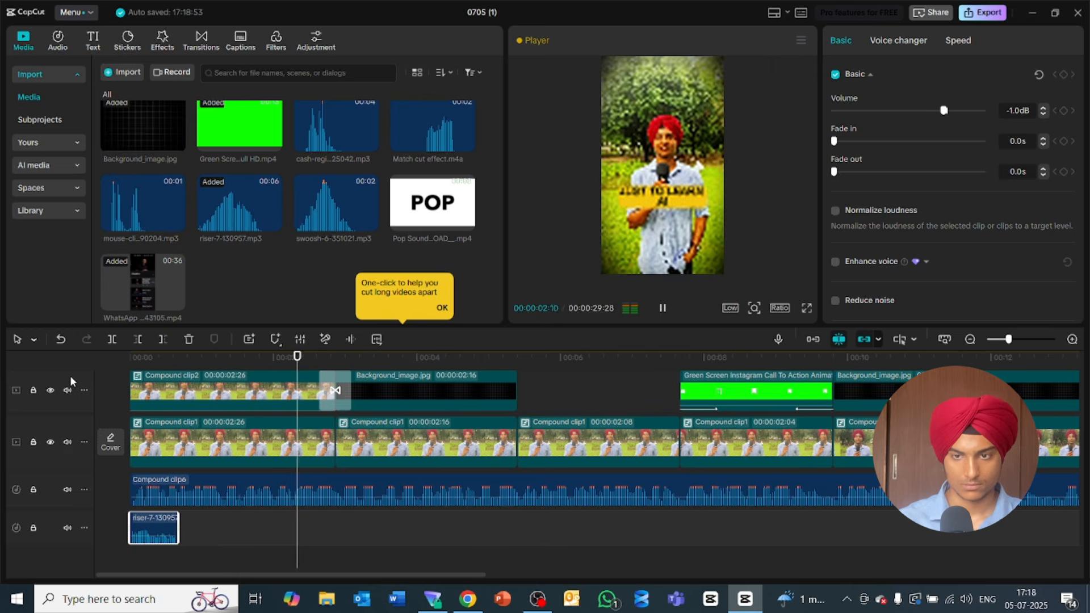
key(space)
key(space)
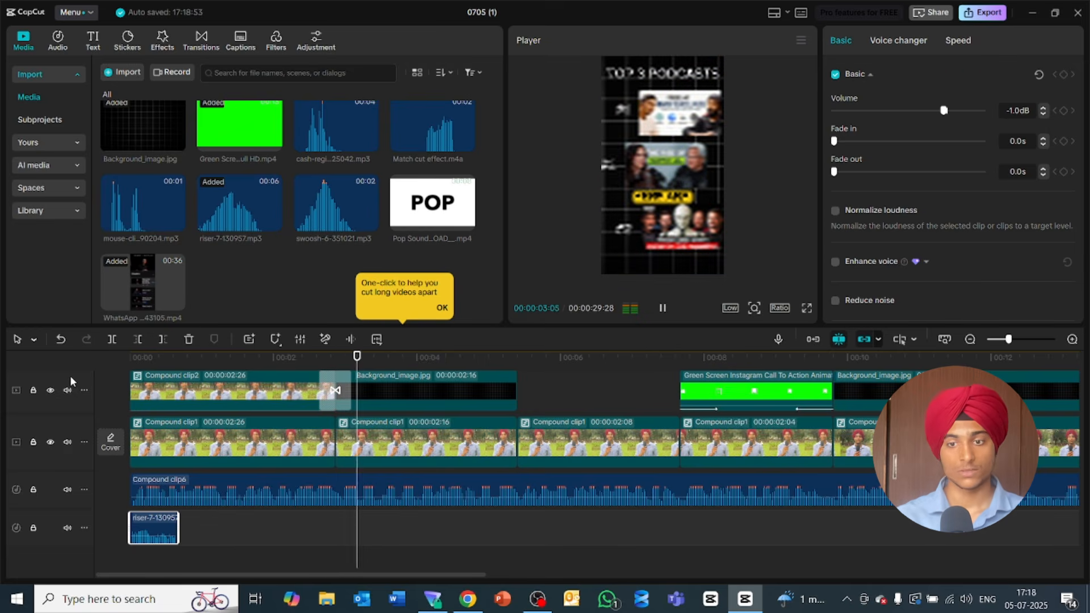
key(space)
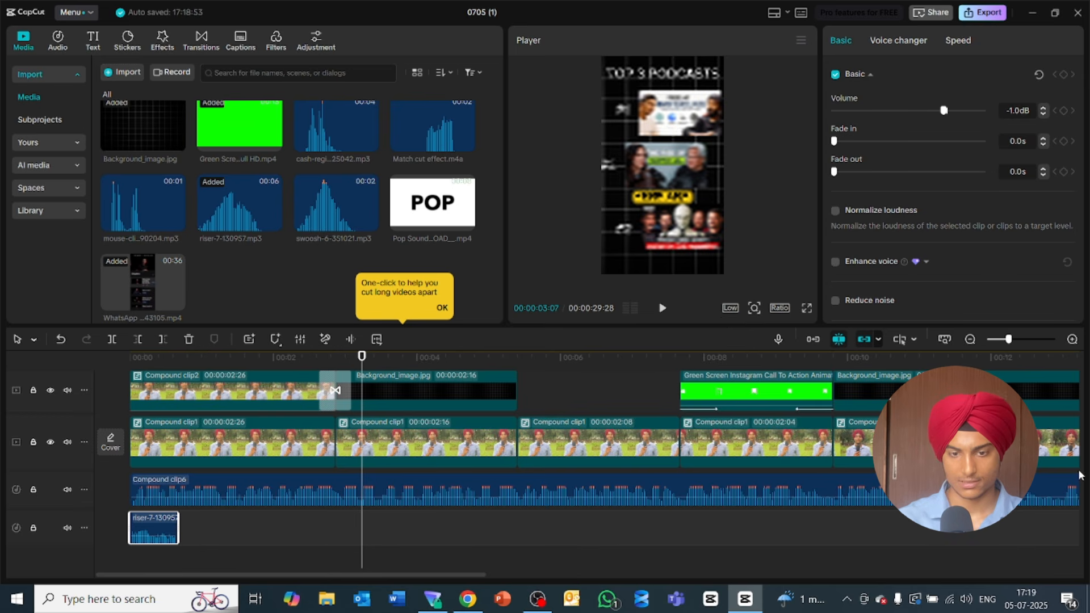
drag(1075, 515, 1073, 478)
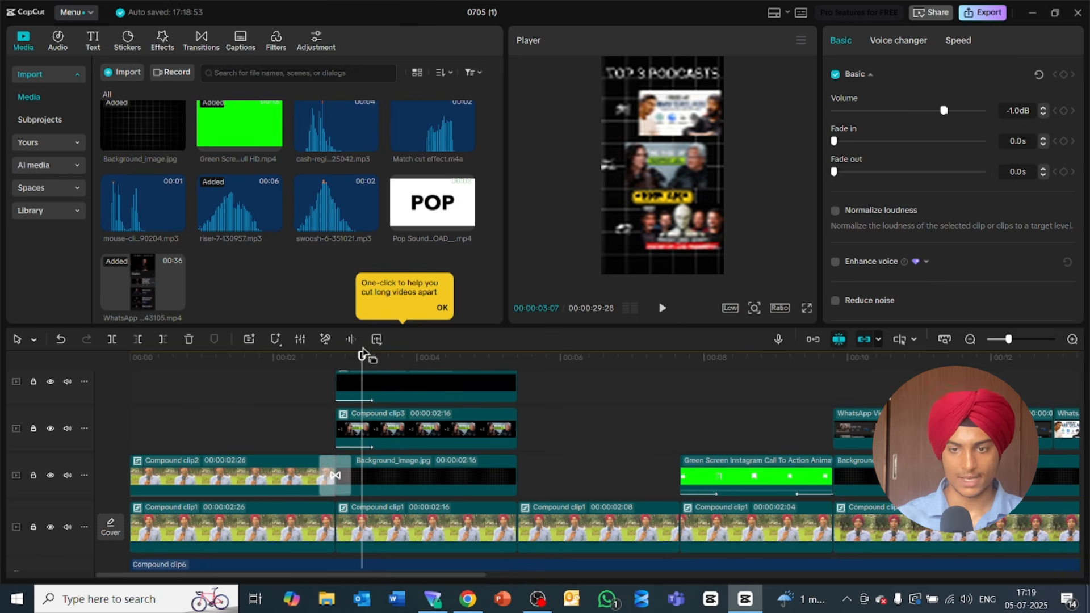
Step: Place swoosh-6-351021.mp3 at 00:00:02:26 on the riser's track, trimmed at both ends to about 0.6 s, and play it back
drag(362, 354, 335, 356)
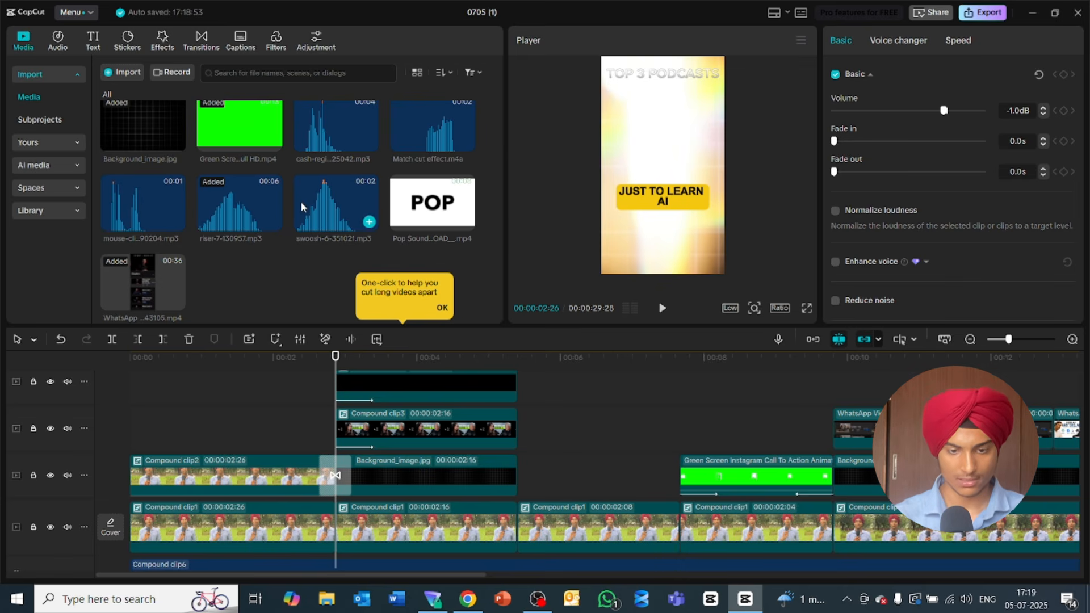
drag(302, 207, 335, 546)
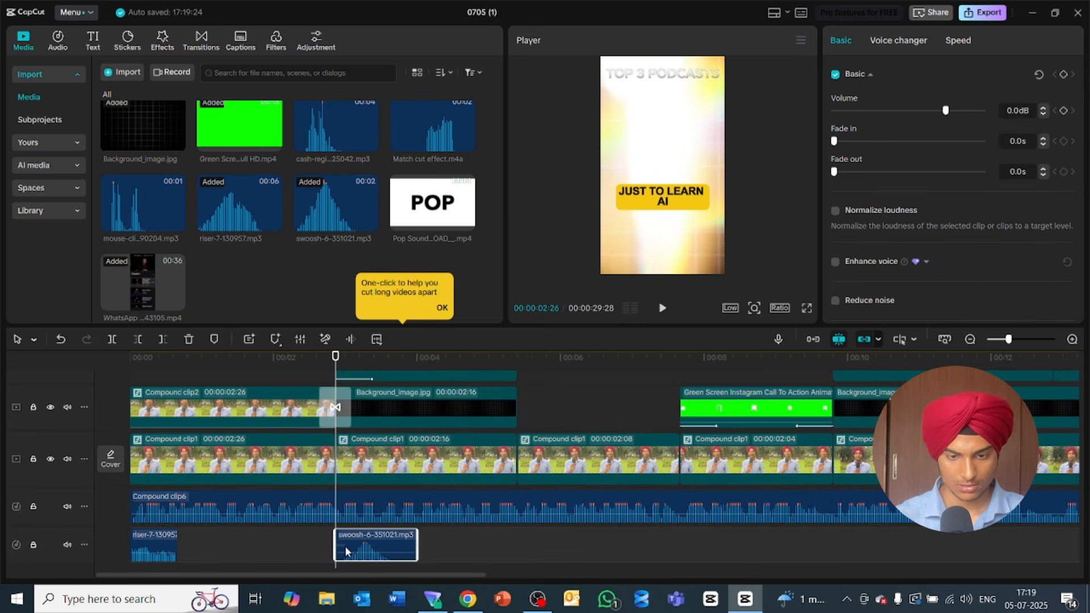
click(335, 545)
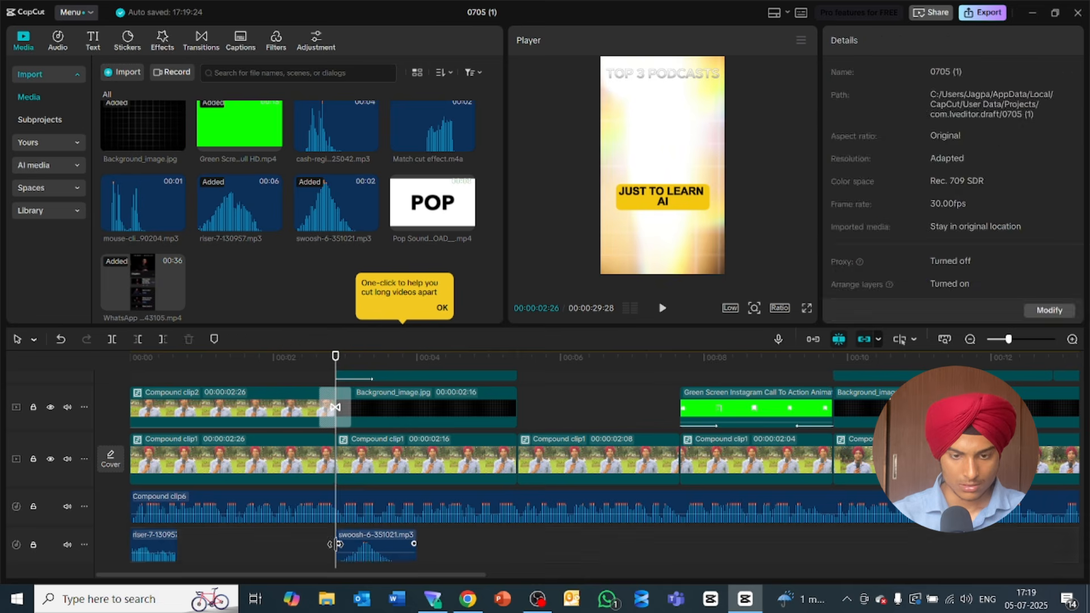
click(337, 544)
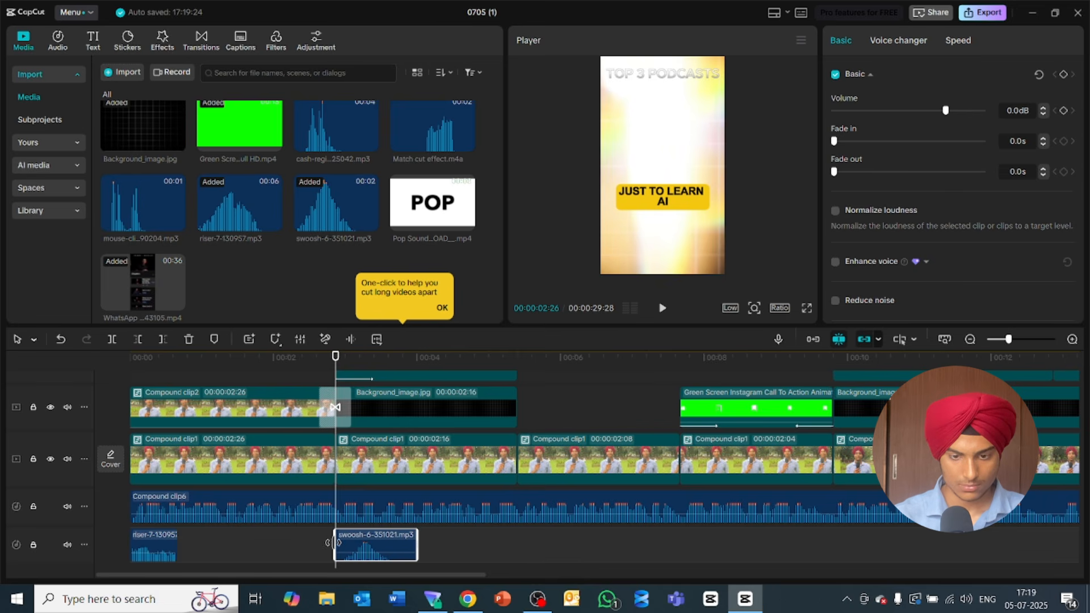
drag(334, 542, 341, 543)
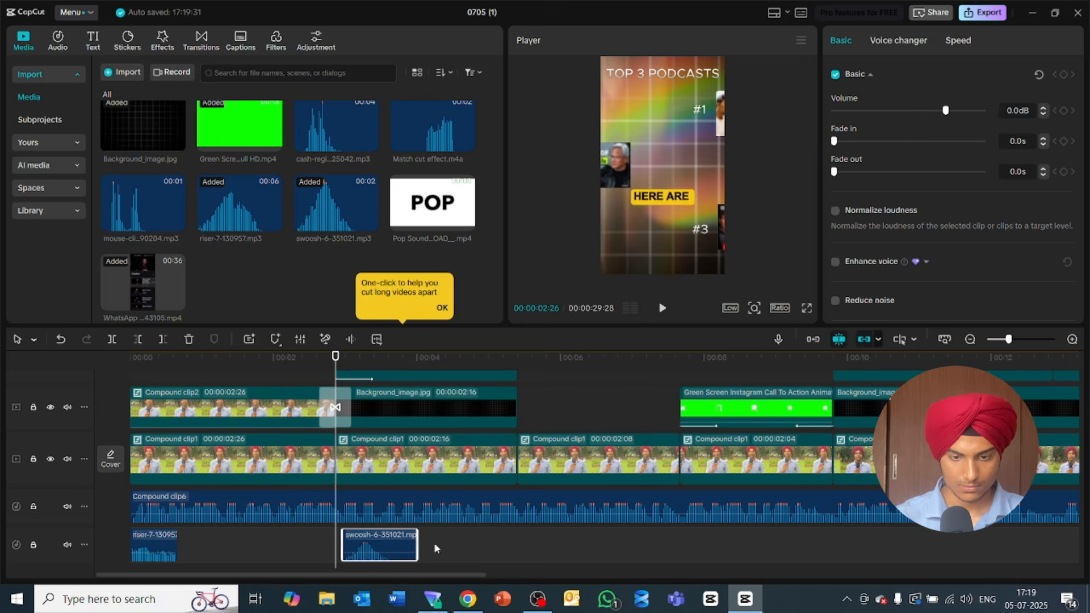
drag(418, 539, 349, 540)
key(space)
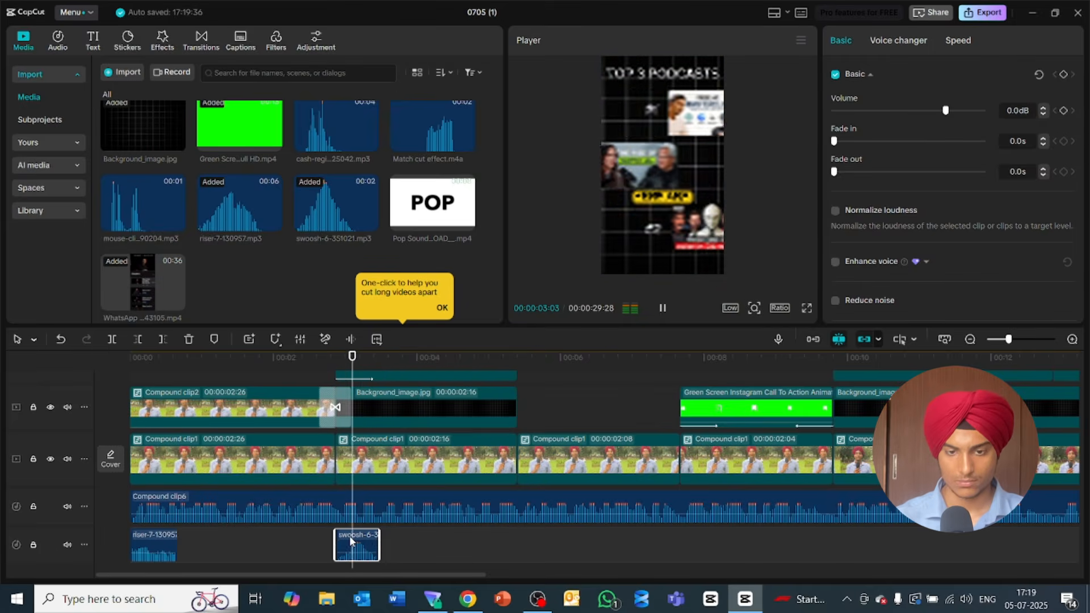
key(space)
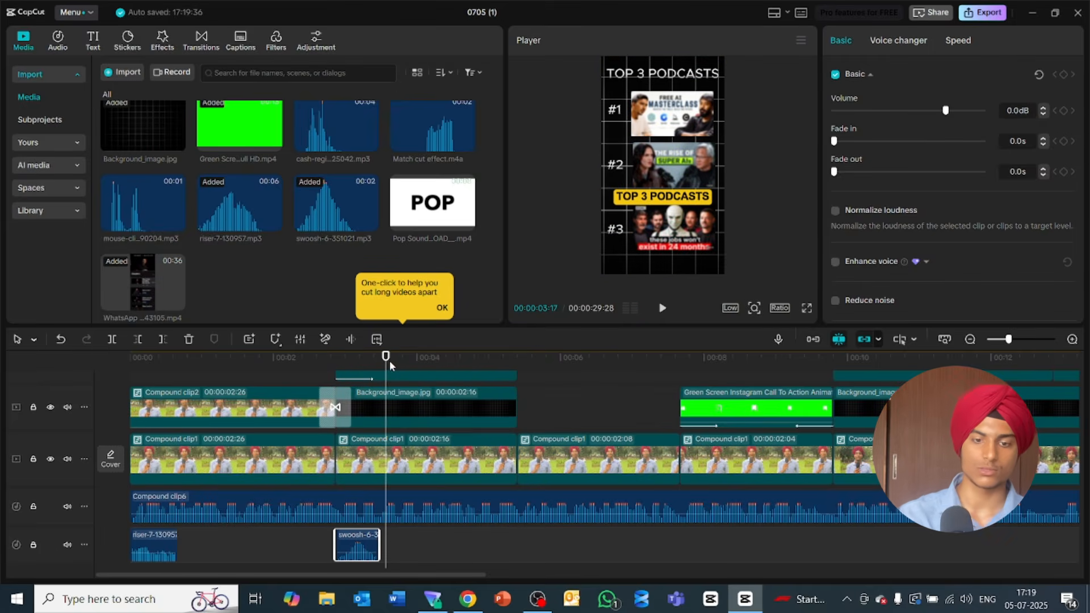
Step: Play back the transition into the podcast list in full screen to check the swoosh against the sliding clips
drag(389, 360, 341, 366)
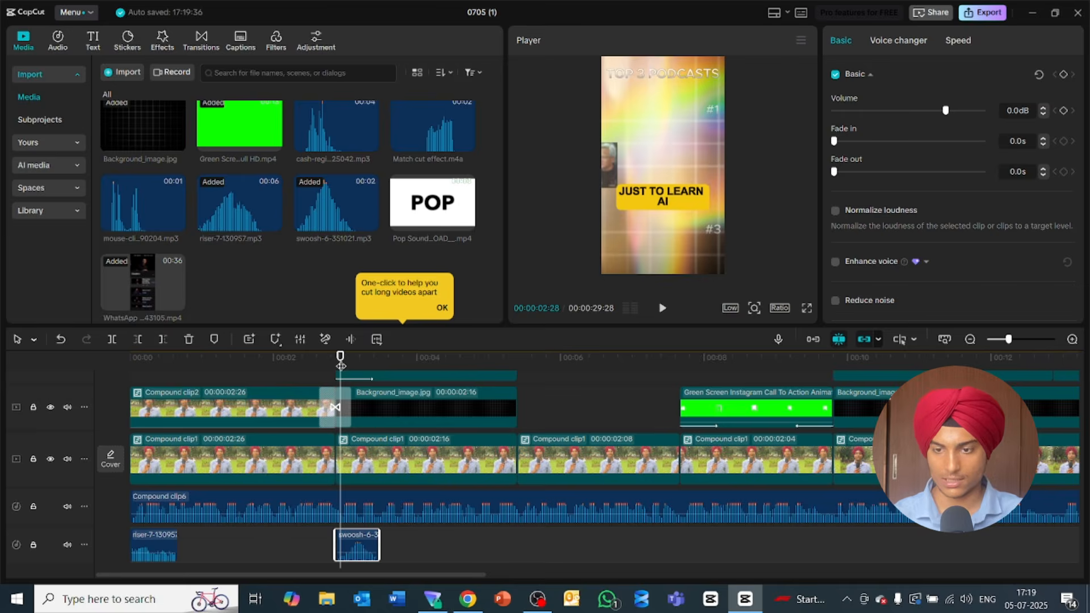
click(807, 308)
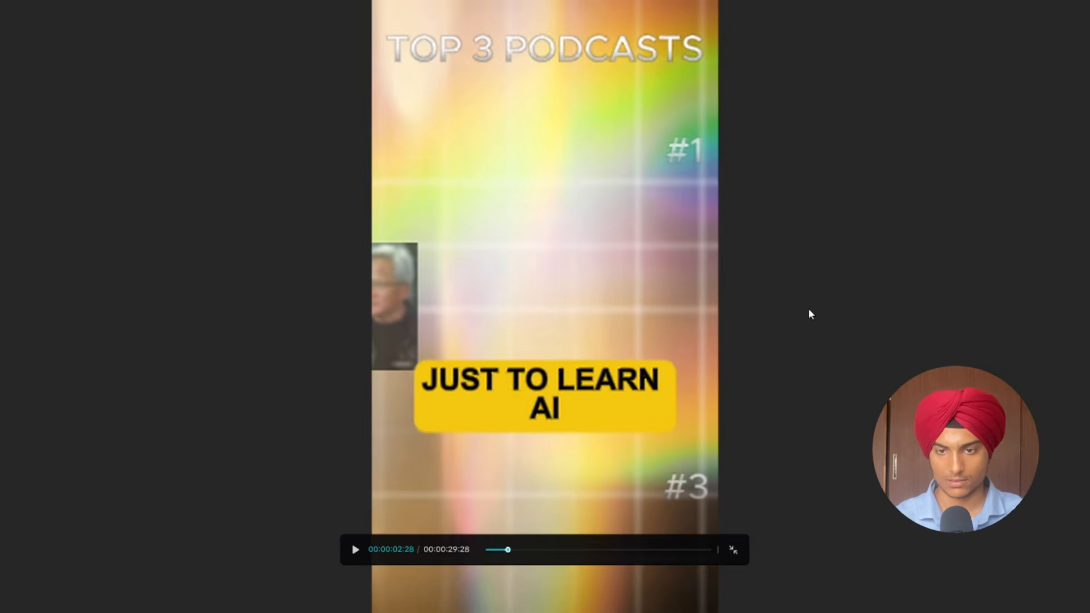
key(space)
key(space)
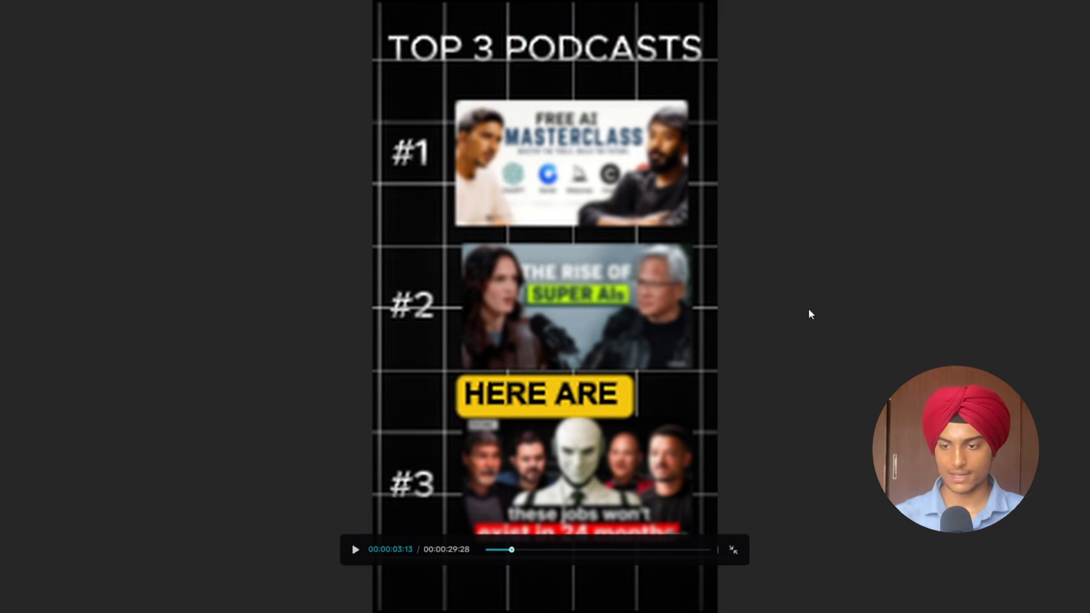
key(Escape)
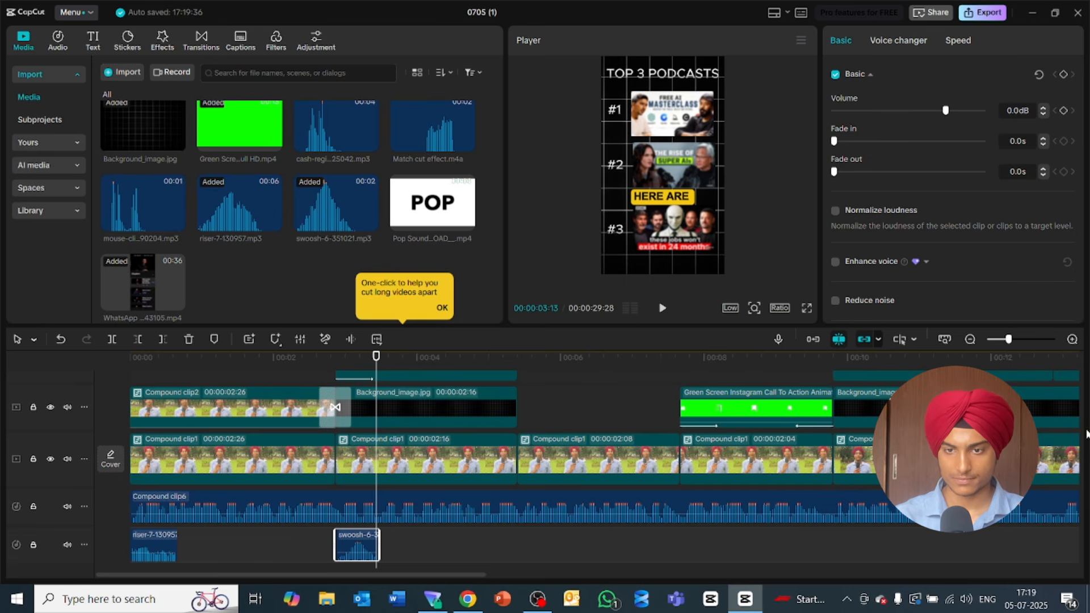
Step: Shorten the Slide Right entrance animation of Compound clip3, the #2 podcast, to 0.2 s
scroll(1074, 489, up, 3)
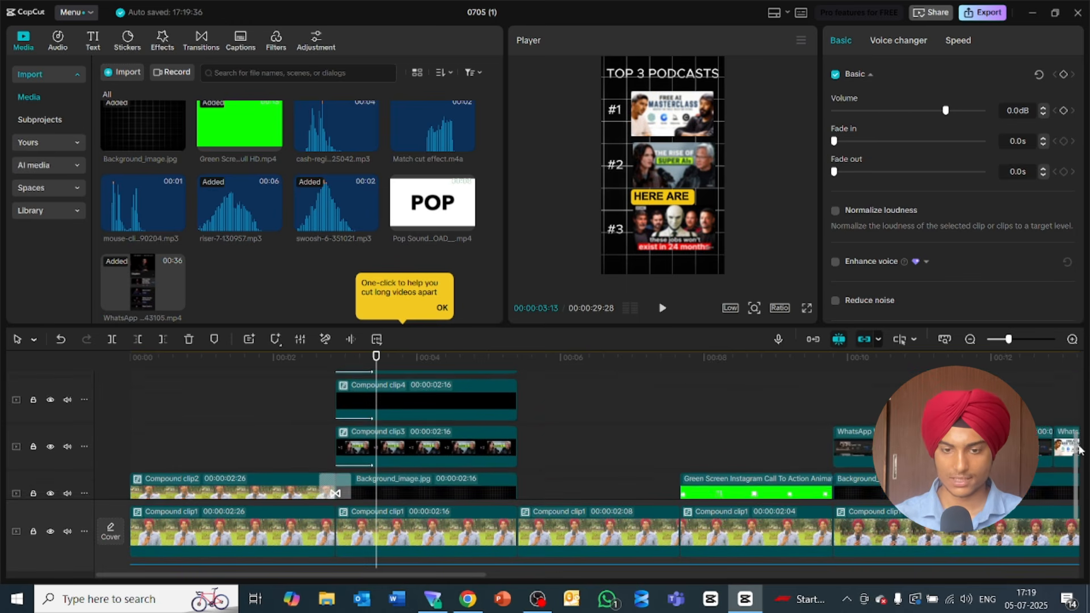
click(426, 461)
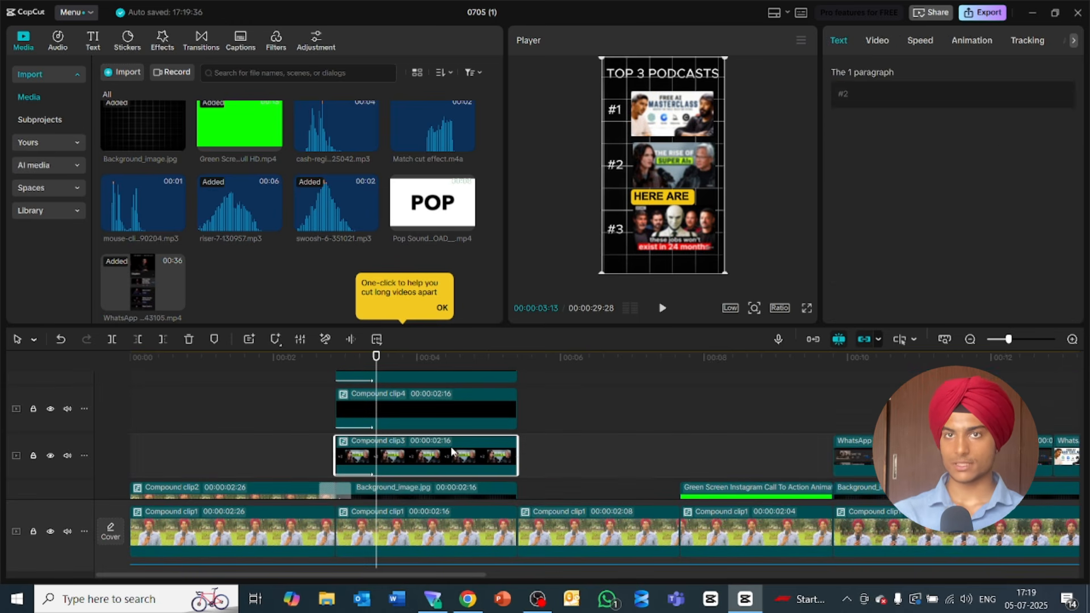
click(969, 40)
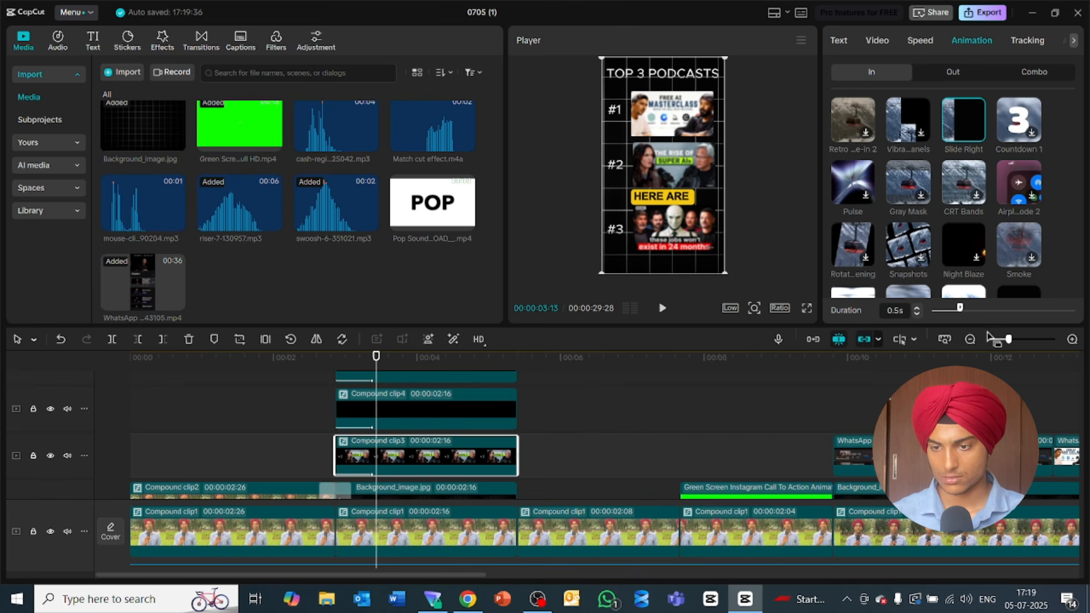
drag(959, 310, 953, 313)
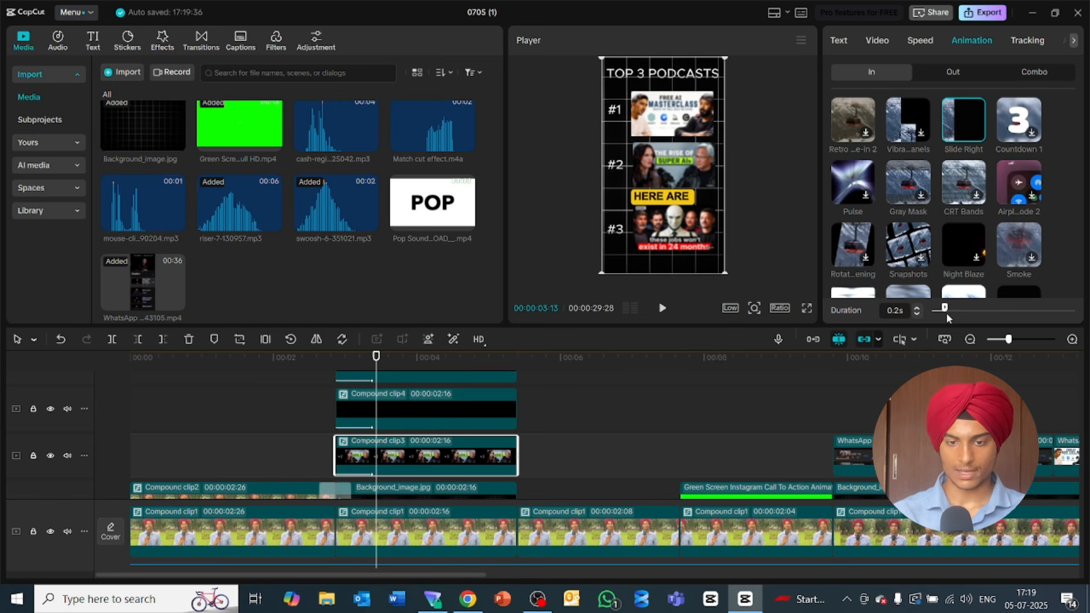
Step: Shorten the Slide Left entrance animation of Compound clip4, the #1 podcast, to 0.2 s, matching Compound clip3
click(448, 405)
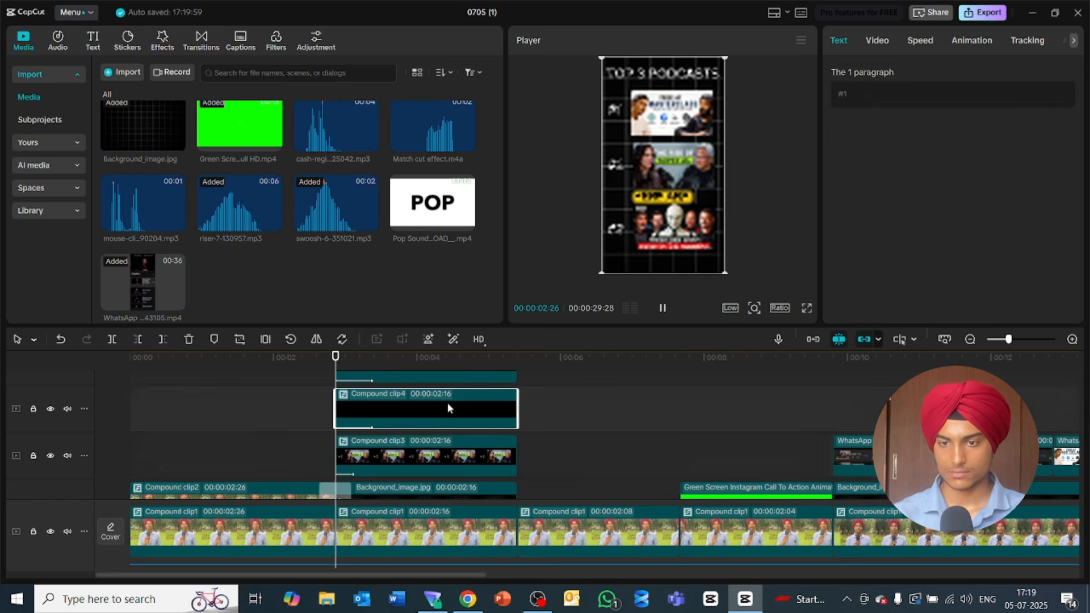
click(970, 40)
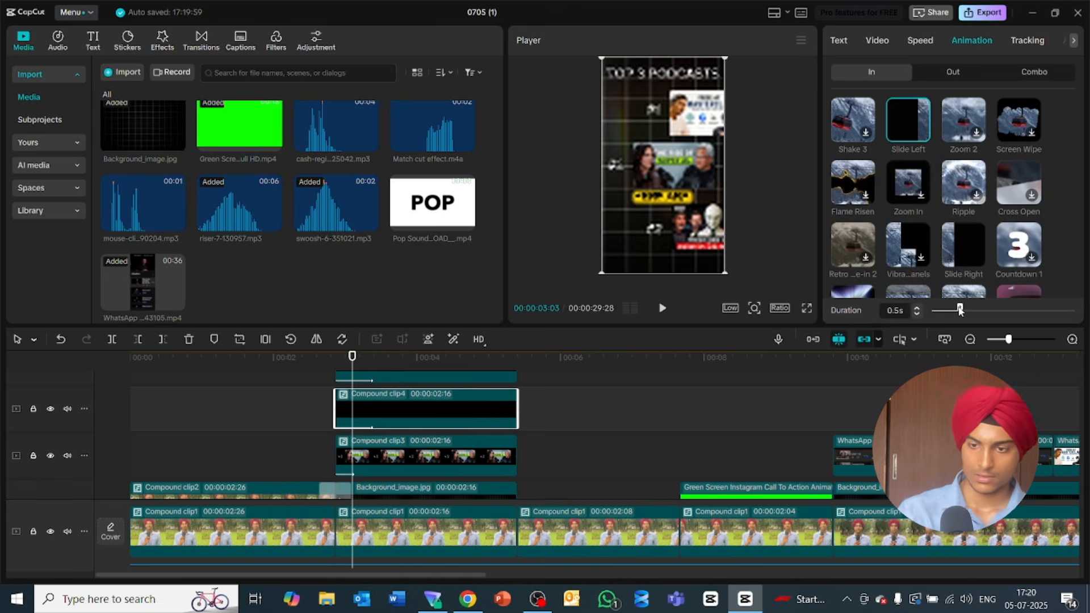
drag(960, 311, 947, 315)
click(476, 444)
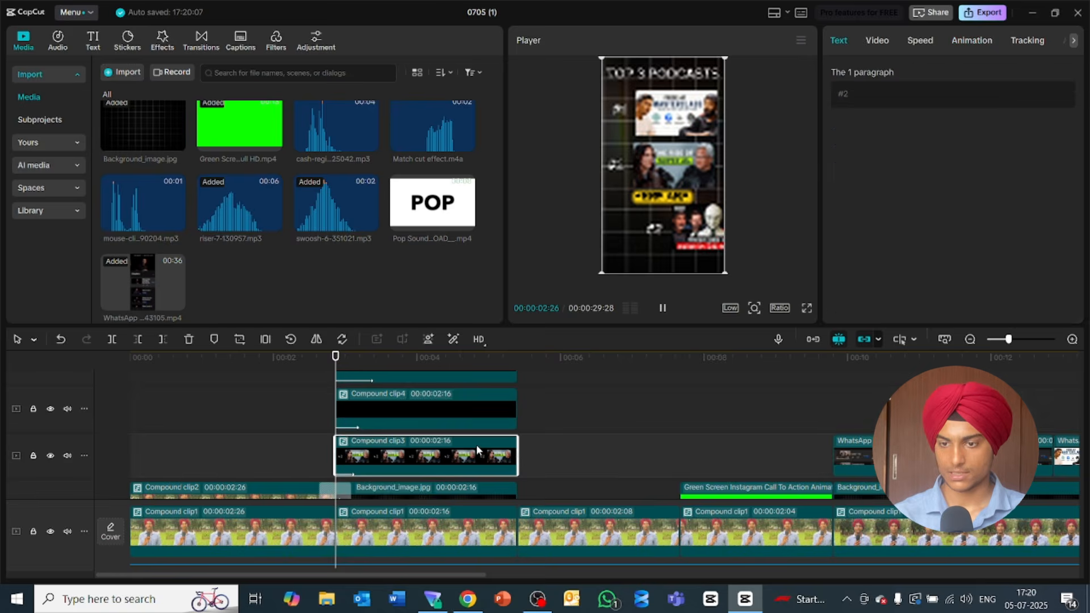
click(982, 42)
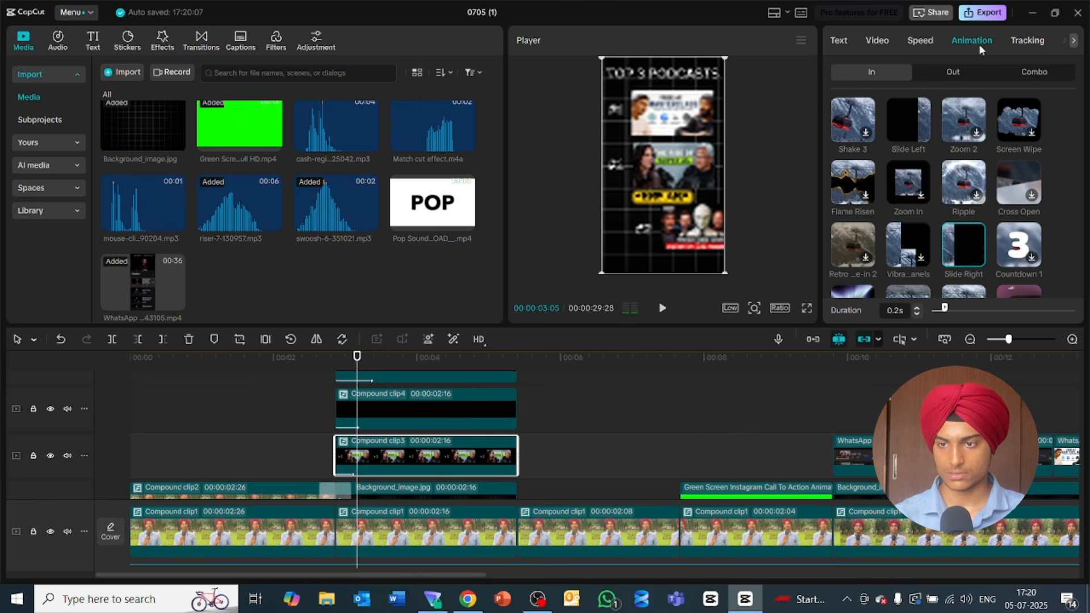
click(445, 397)
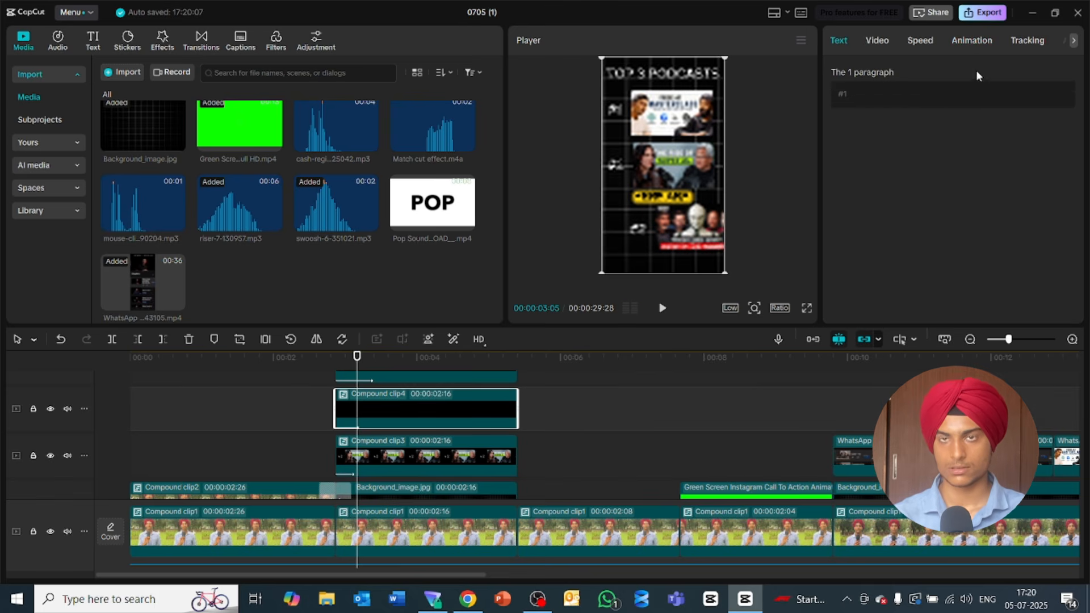
click(973, 41)
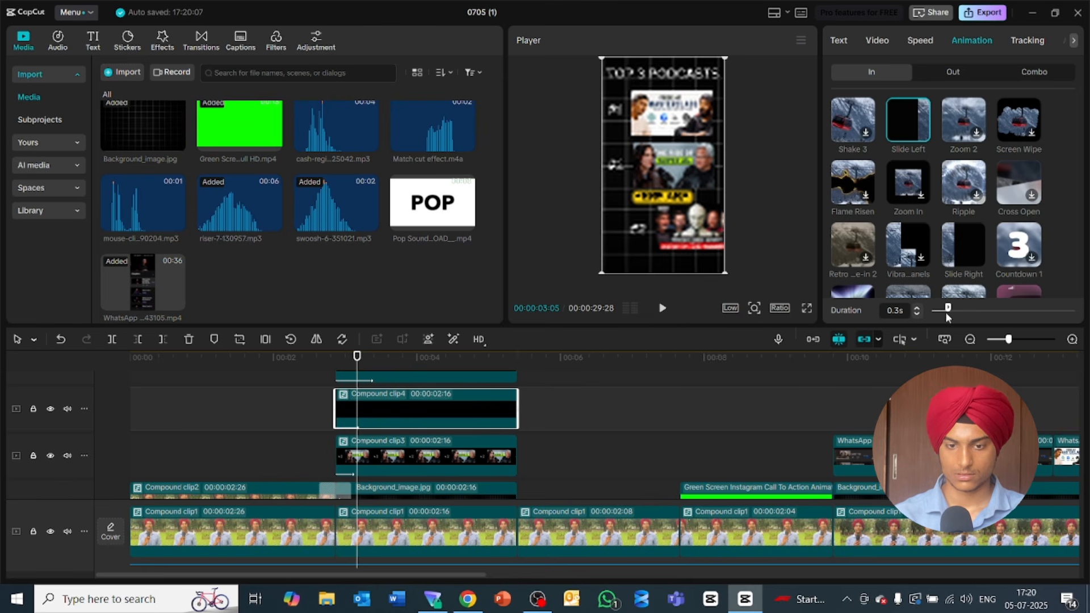
drag(945, 314, 943, 314)
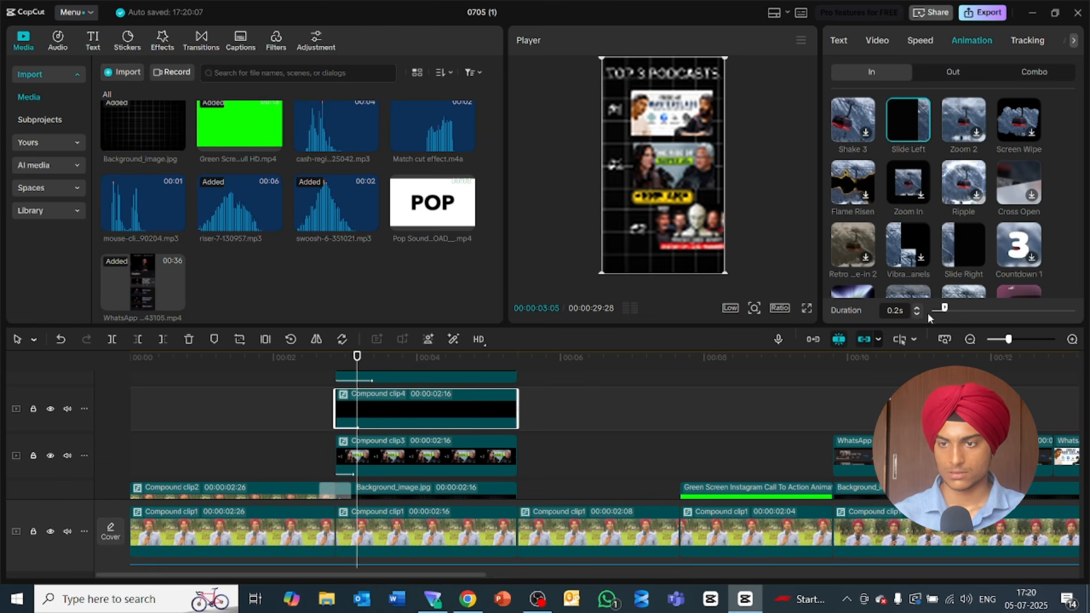
Step: Shorten the Slide Left entrance animation of the #3 podcast's compound clip to 0.2 s
click(415, 386)
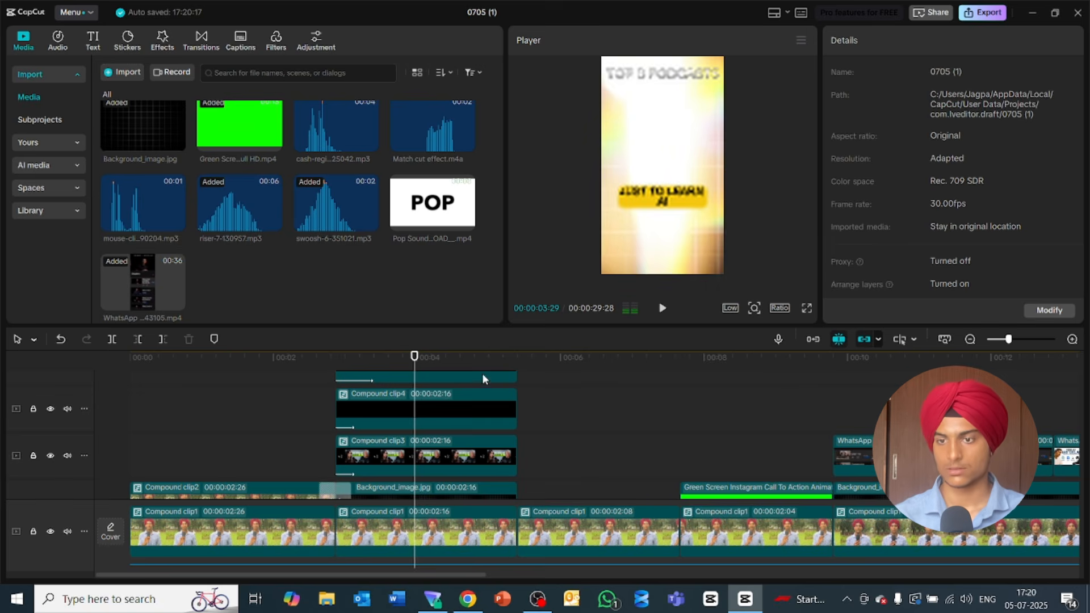
click(483, 377)
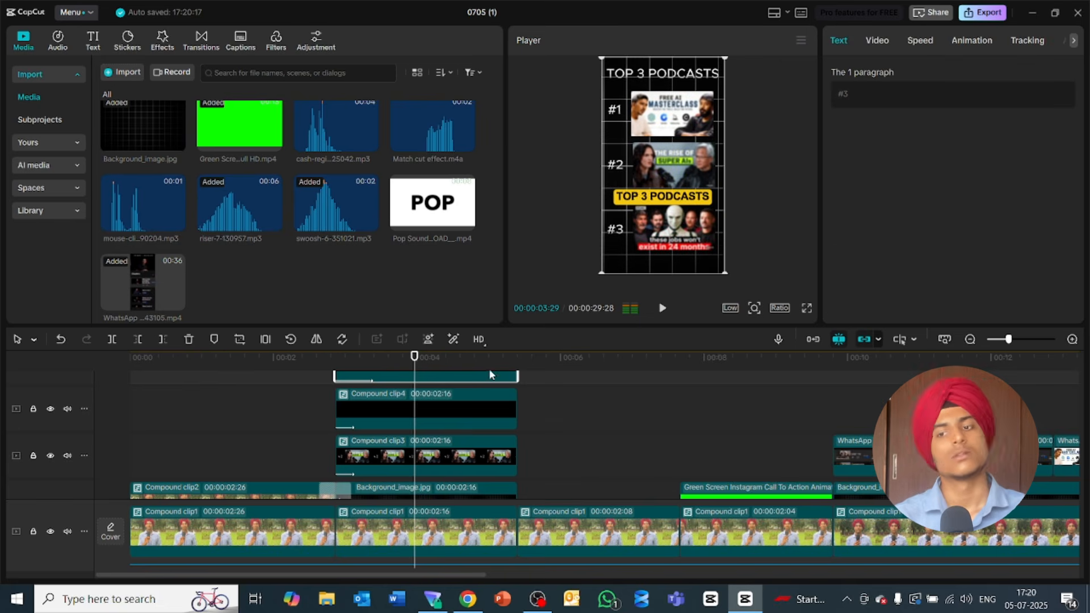
click(956, 43)
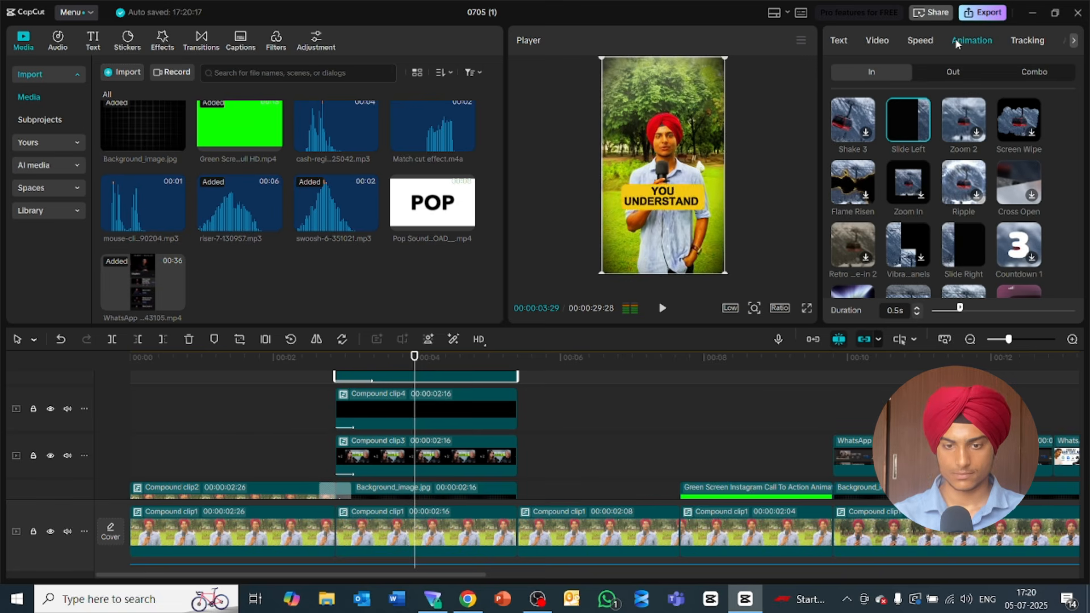
click(661, 307)
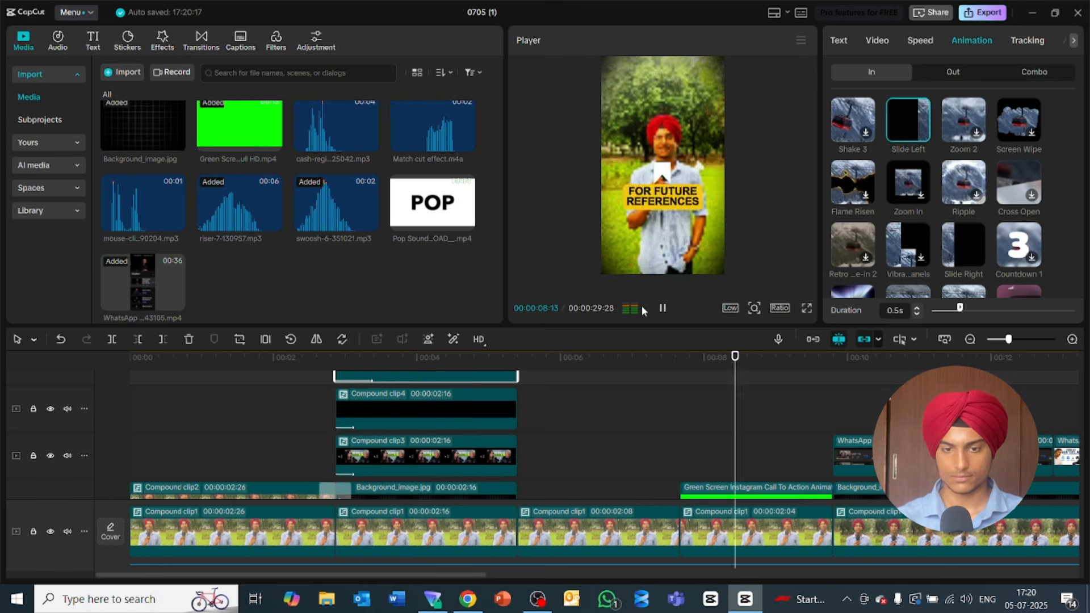
key(space)
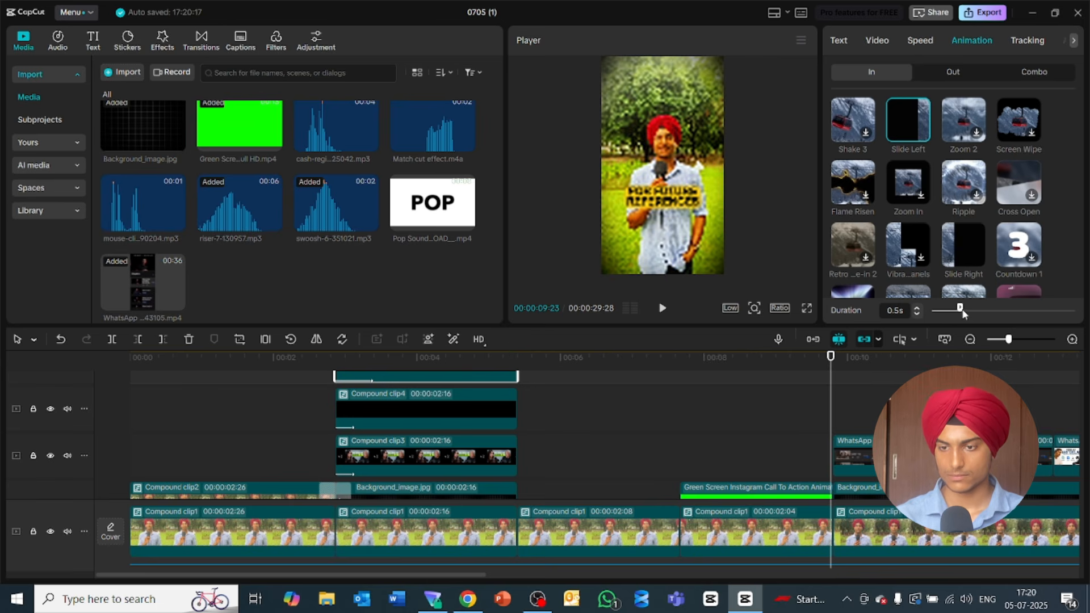
drag(963, 314, 946, 317)
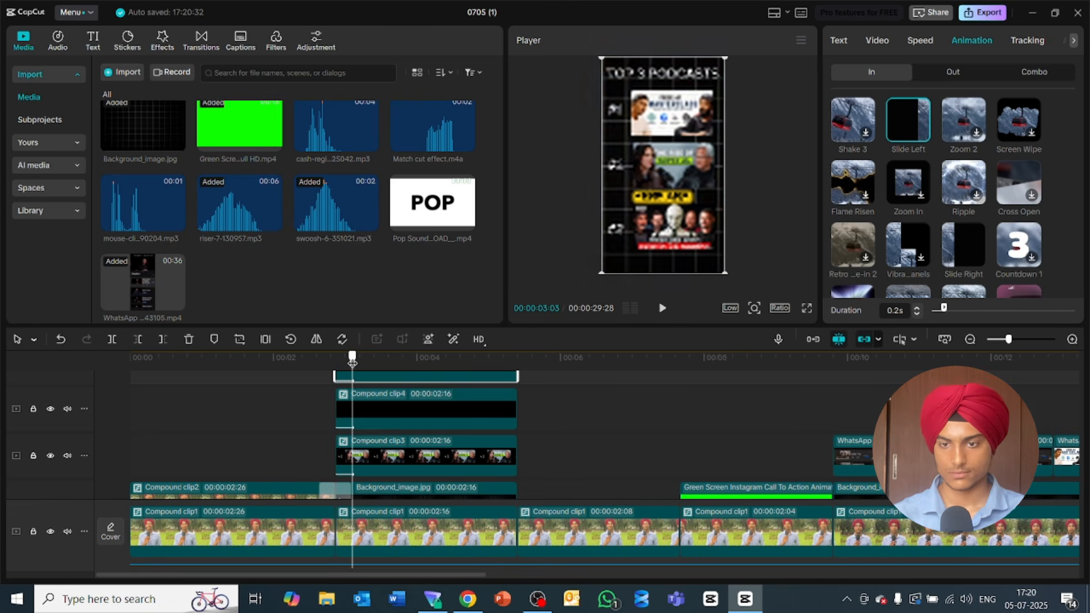
Step: Play back the reel from the start and replay the transition at 00:00:02:26 to check the swoosh with the faster slides
drag(347, 358, 1, 421)
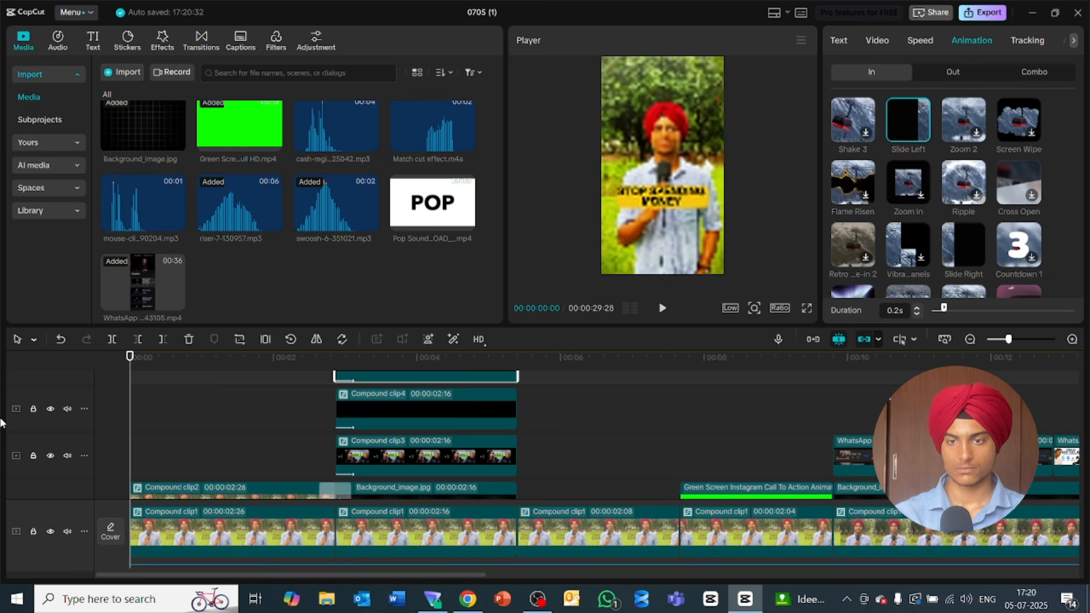
key(space)
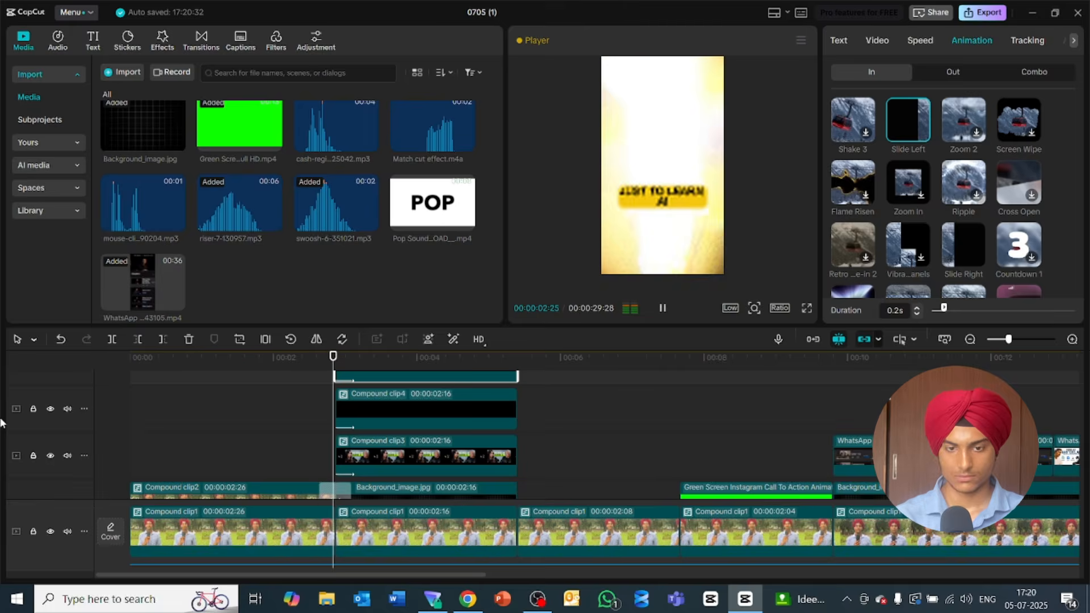
key(space)
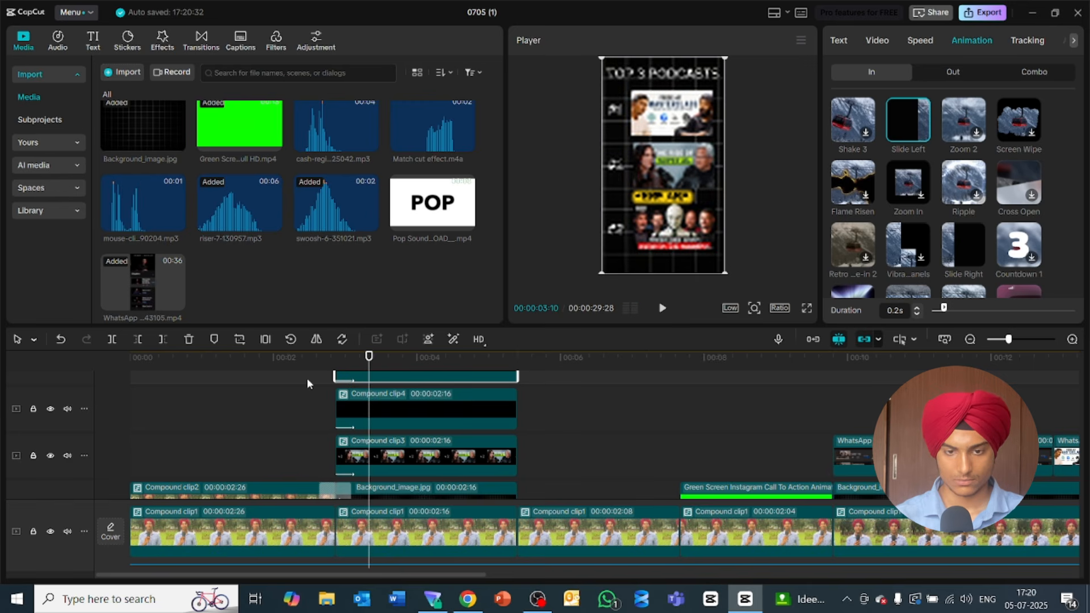
click(336, 358)
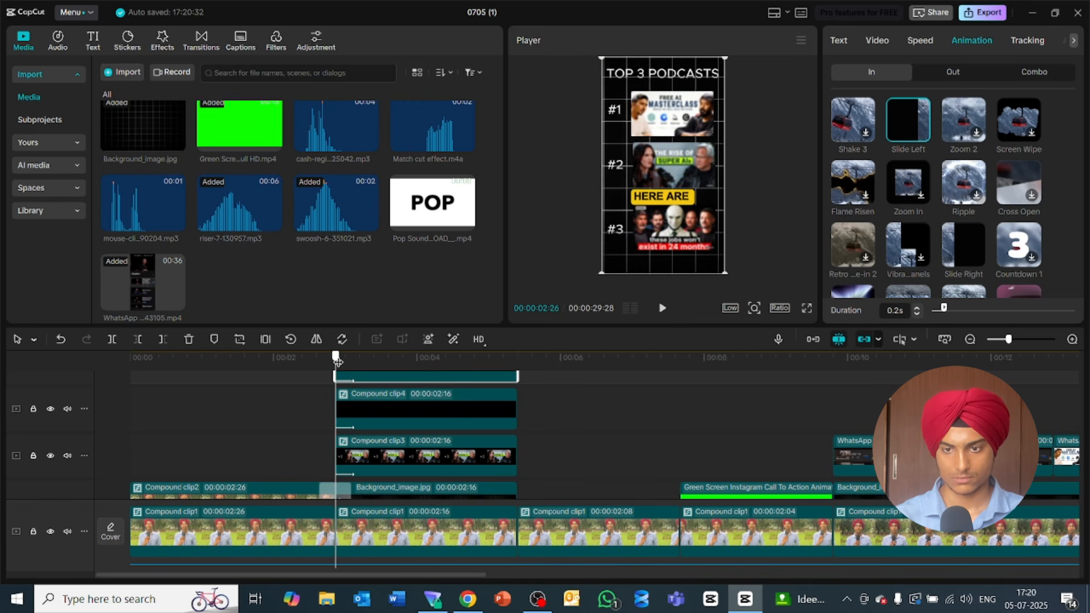
key(space)
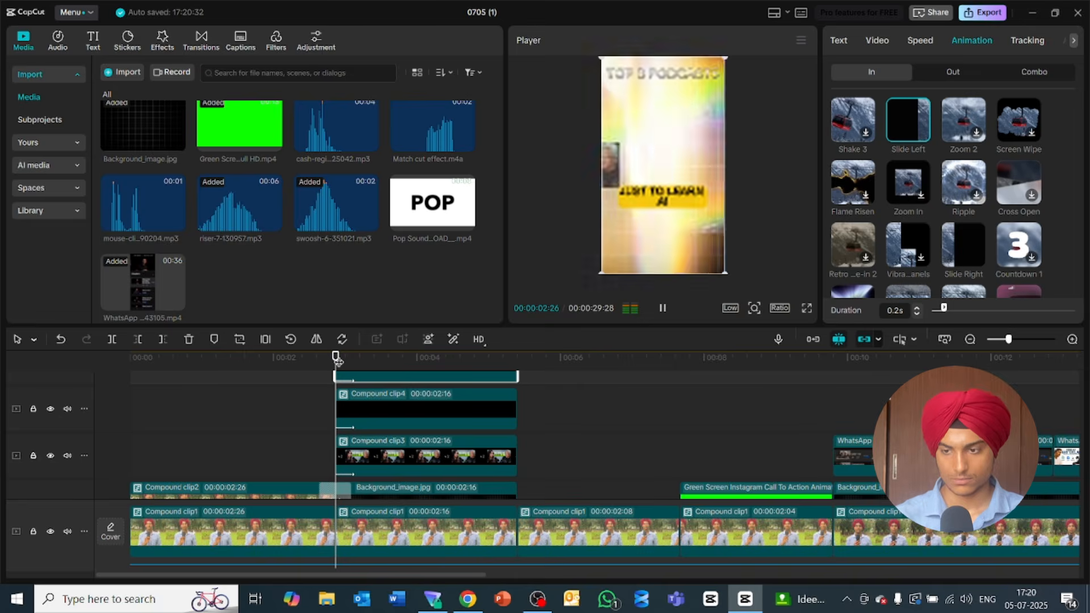
key(space)
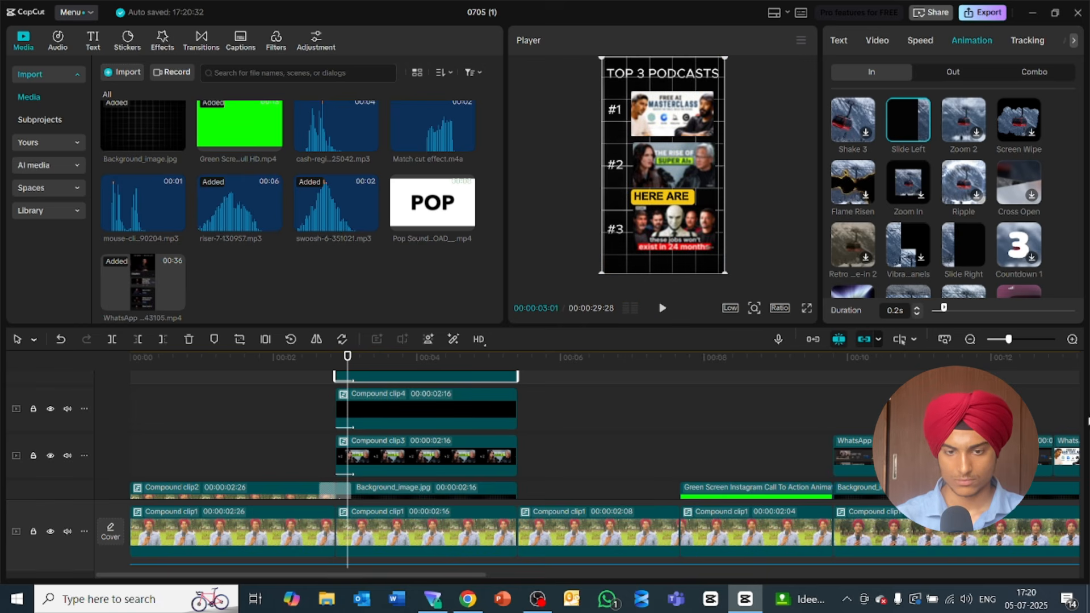
drag(1076, 443, 1078, 470)
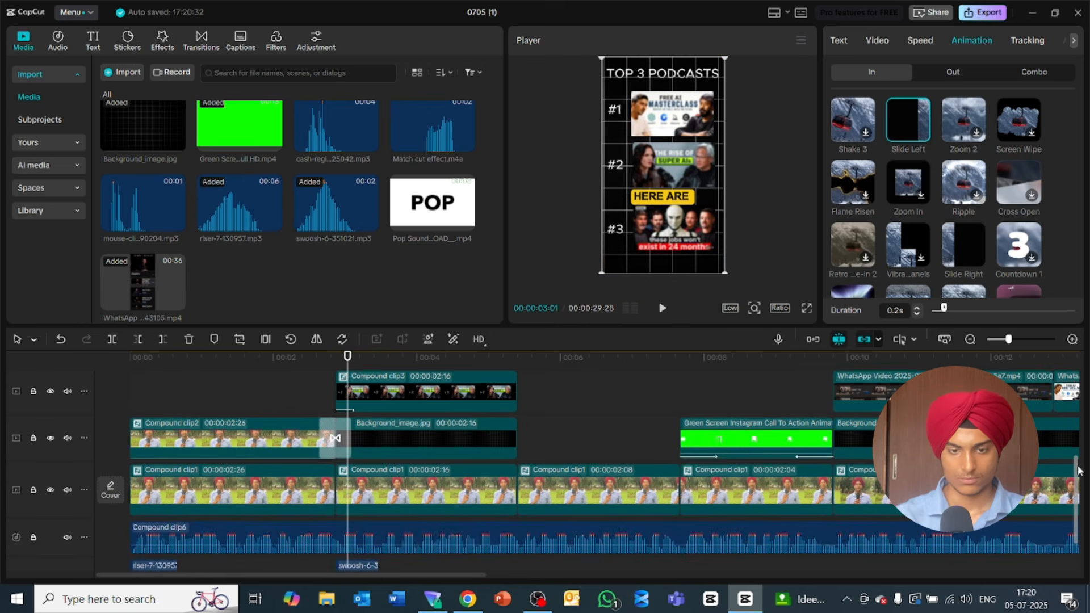
Step: Shorten the Glare transition between Compound clip2 and Background_image.jpg to 0.2 s and play it back twice
click(335, 447)
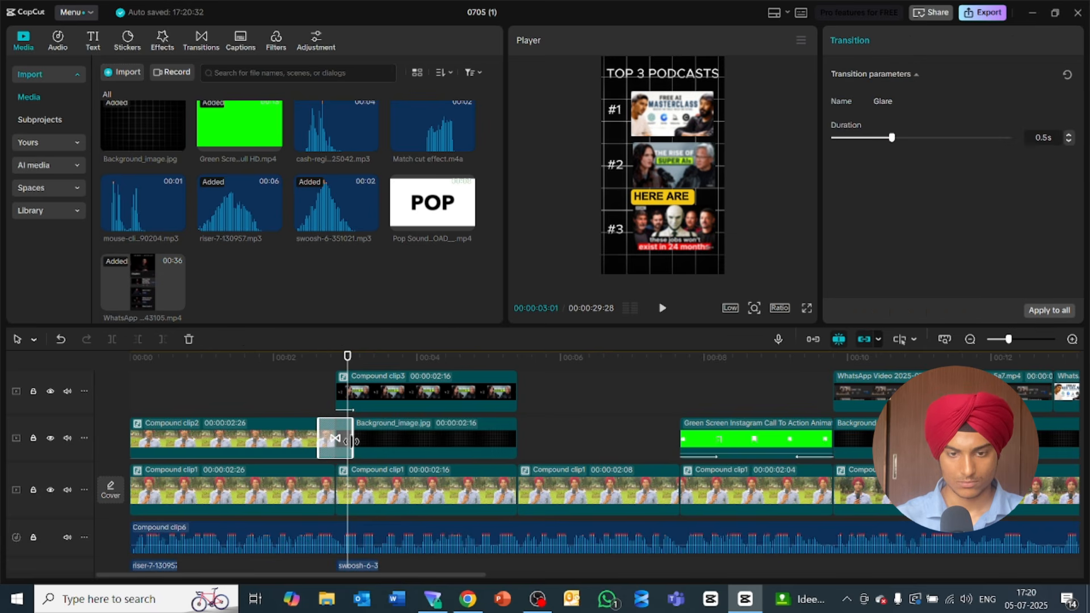
drag(351, 442, 344, 444)
click(322, 364)
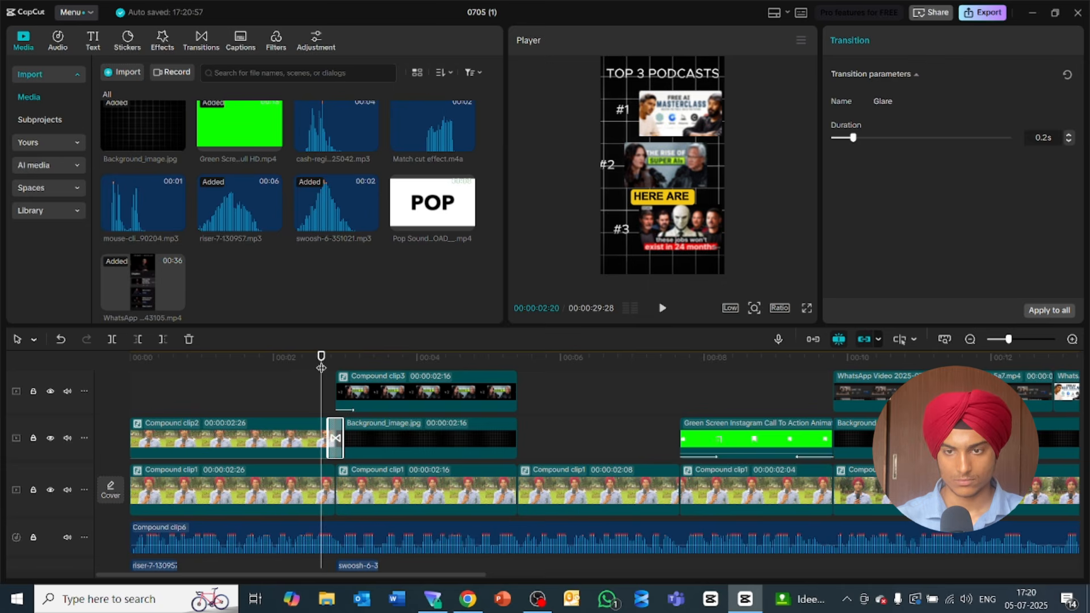
key(space)
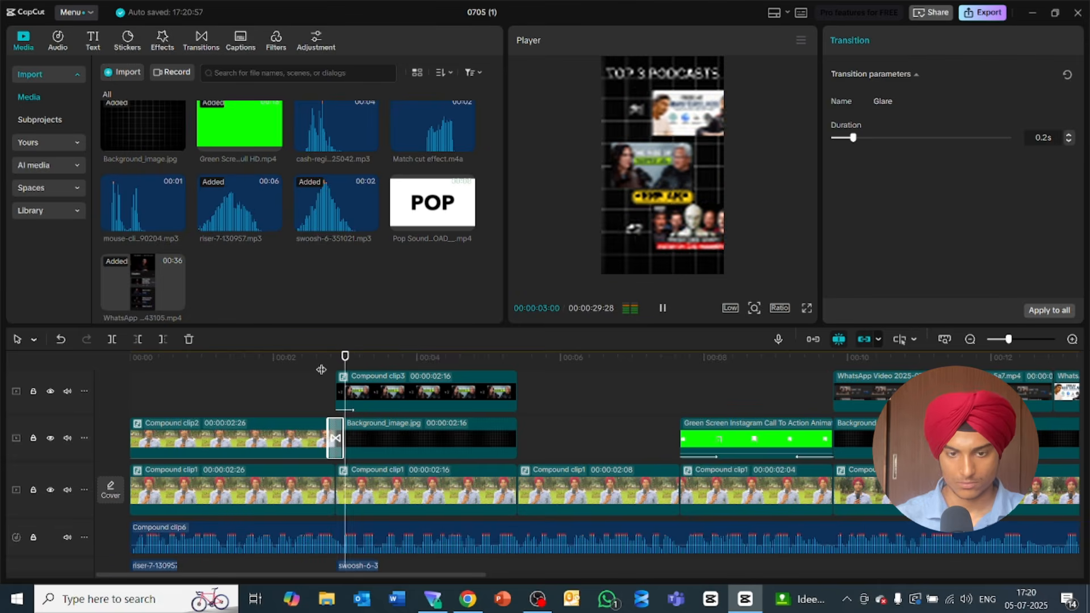
key(space)
click(323, 360)
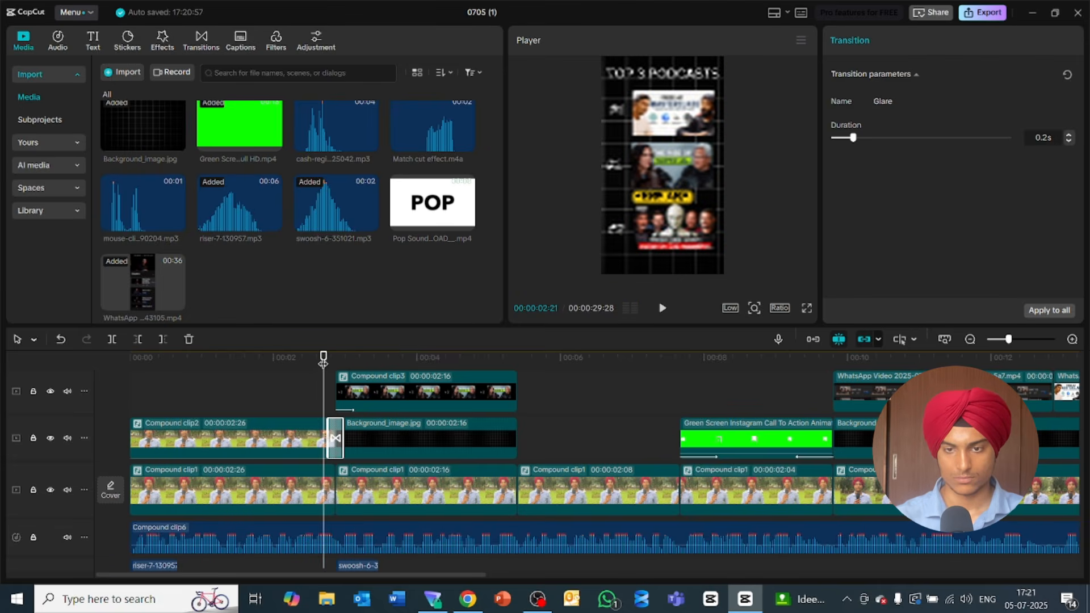
key(space)
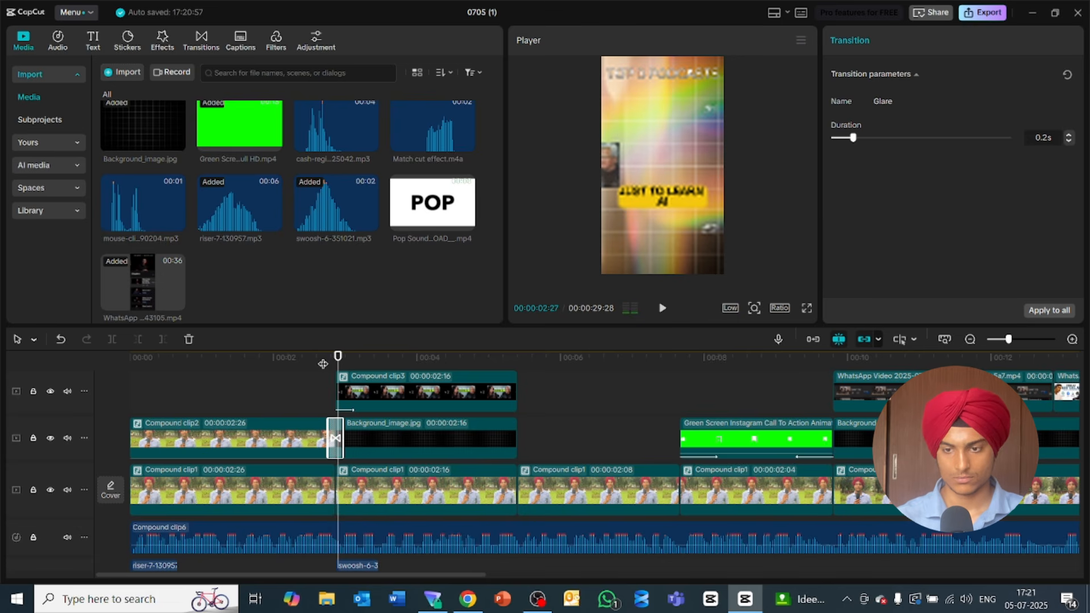
Step: Review the shortened Glare transition in full-screen playback, starting at 00:00:02:06 and again just before the cut
click(288, 361)
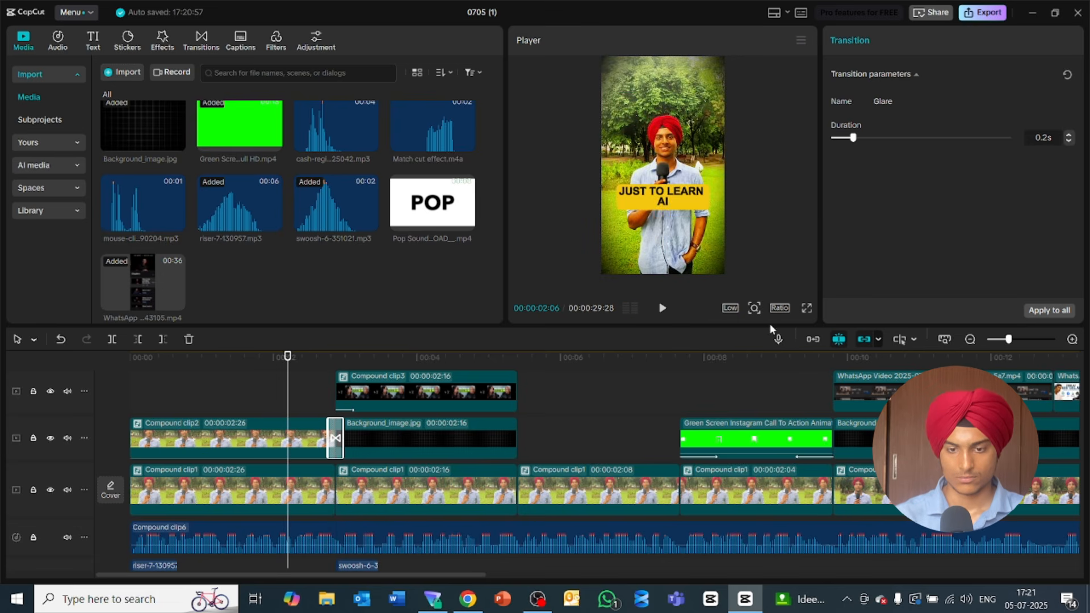
click(805, 311)
key(space)
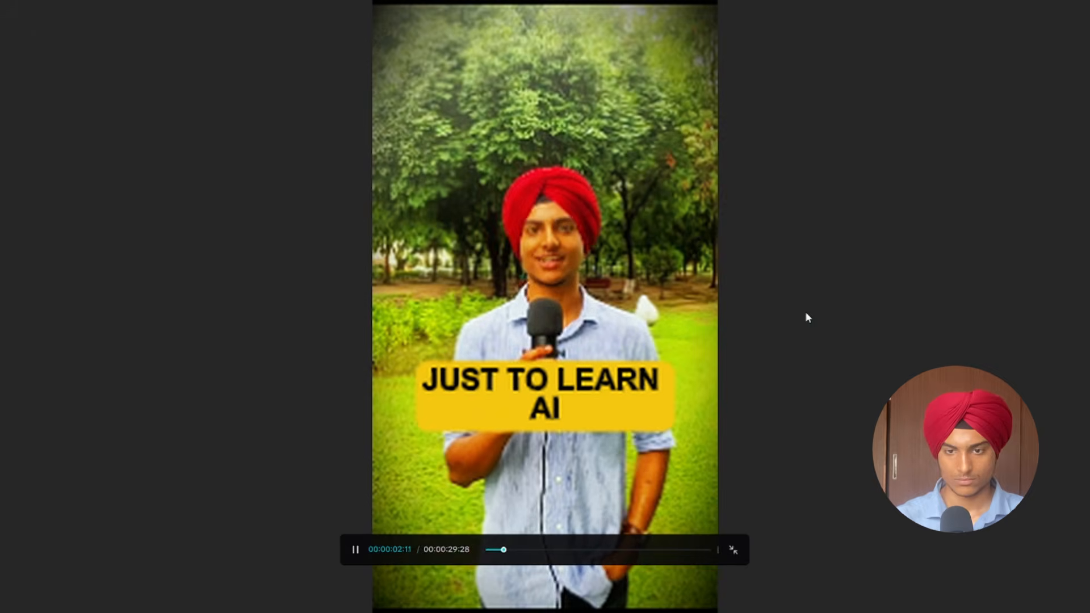
key(space)
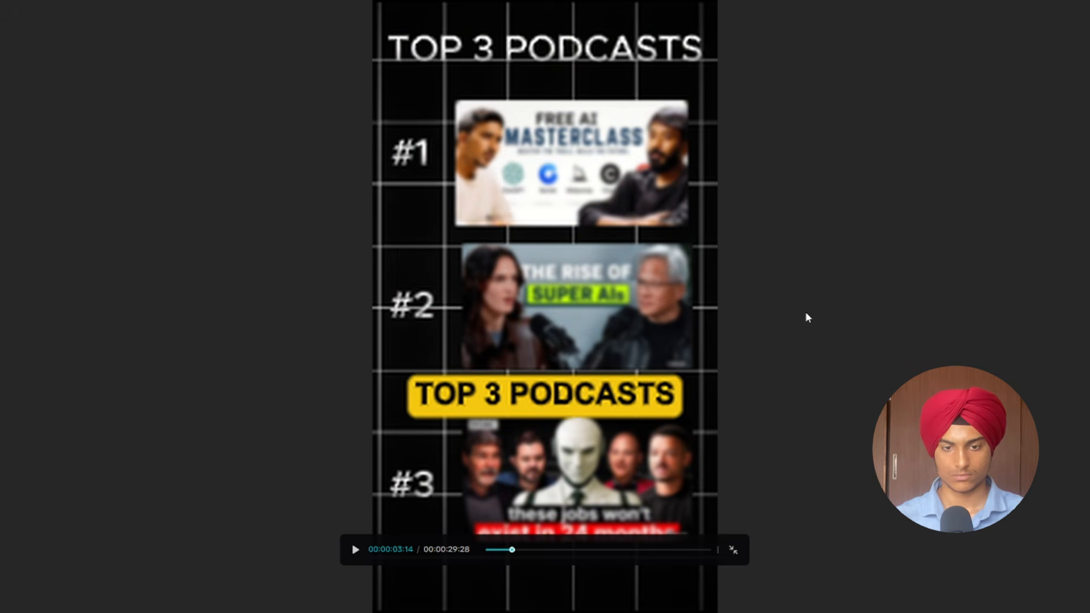
key(Escape)
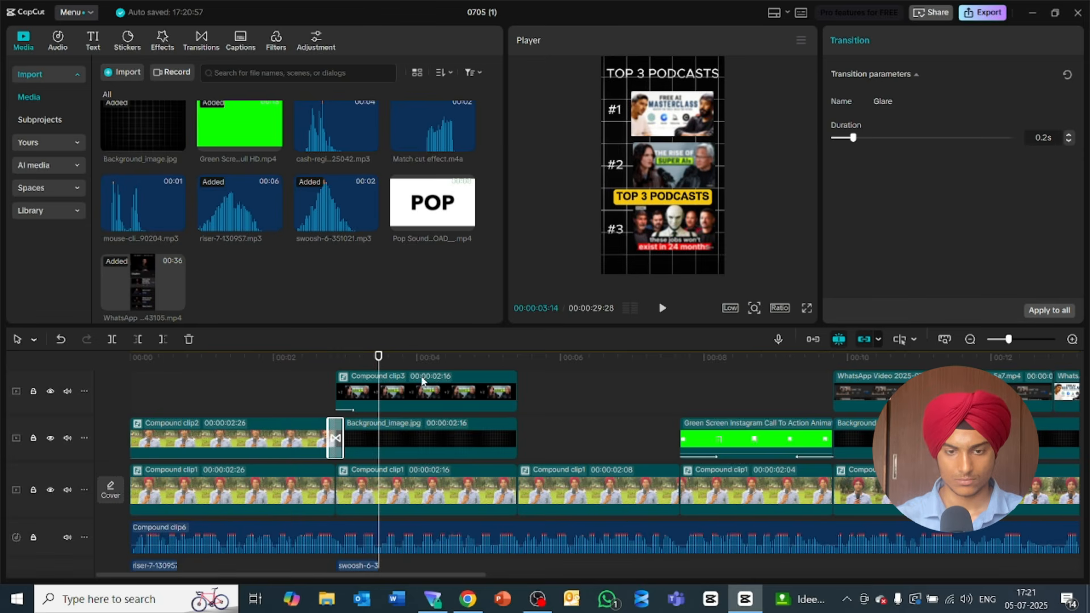
drag(376, 361, 324, 358)
click(806, 308)
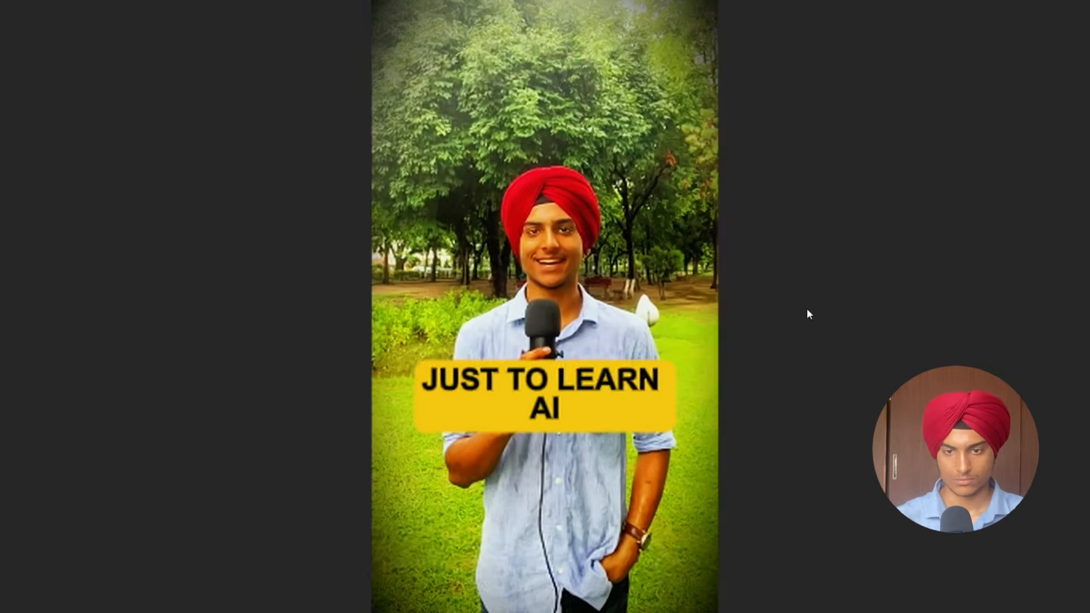
key(space)
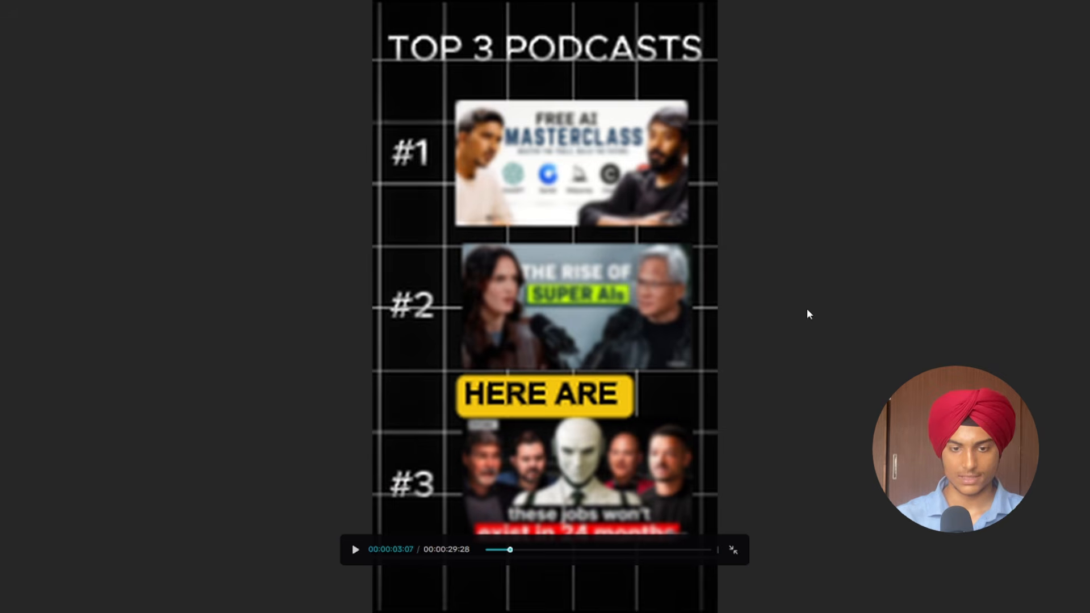
key(Escape)
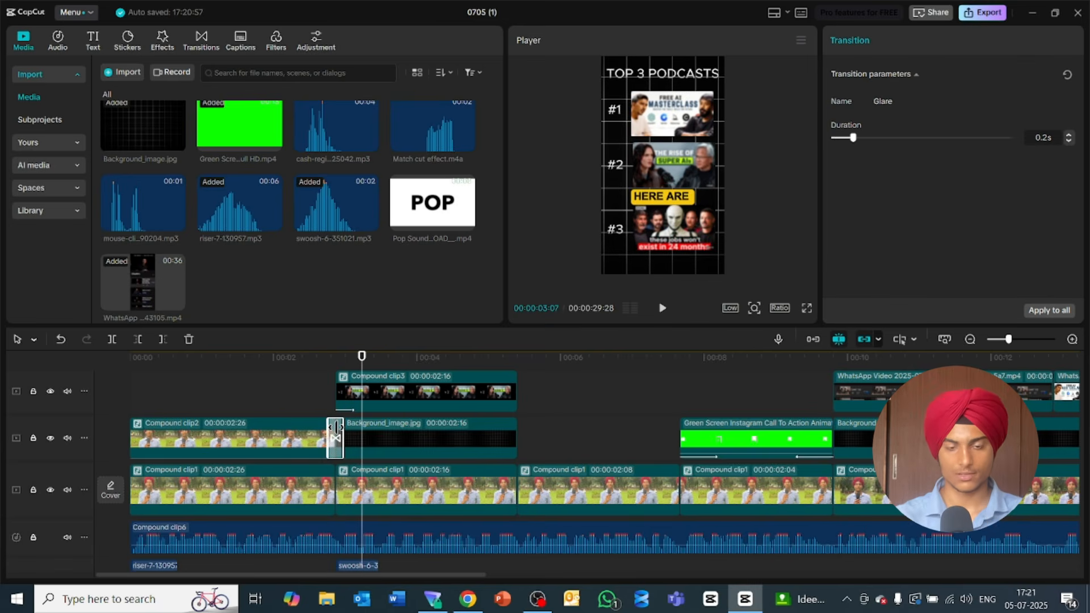
Step: Replace the Glare transition between Compound clip2 and Background_image.jpg with a 0.1 s Pull In II transition
key(Delete)
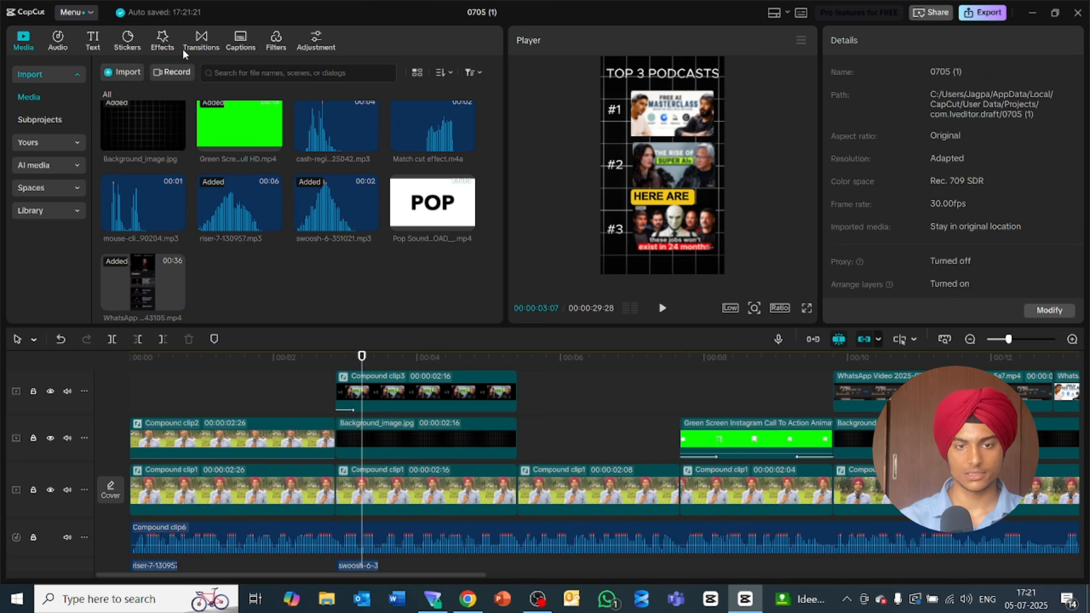
click(201, 41)
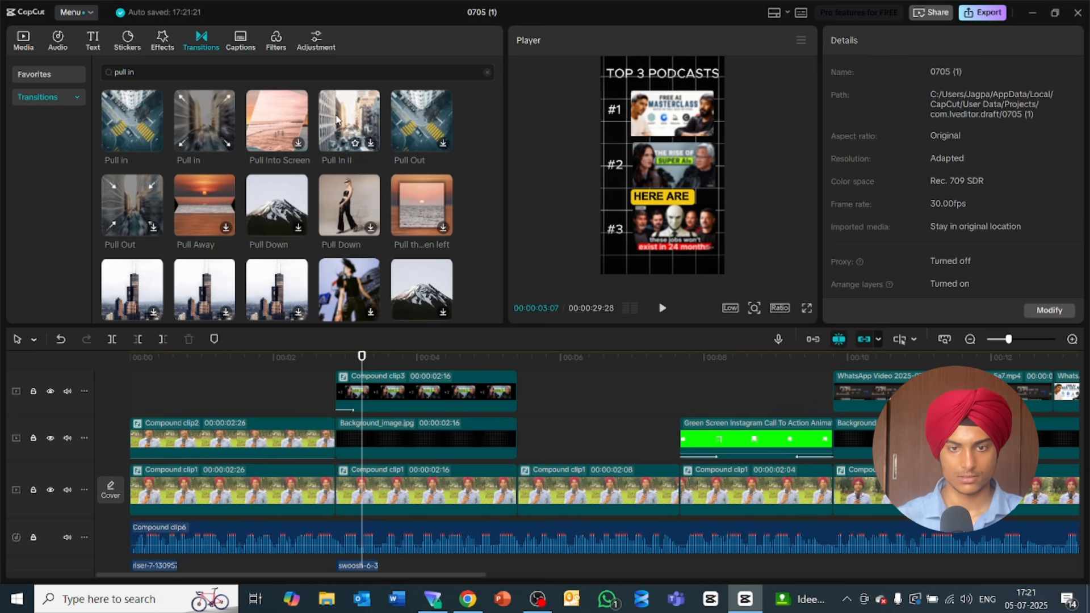
mouse_move(215, 135)
mouse_move(336, 127)
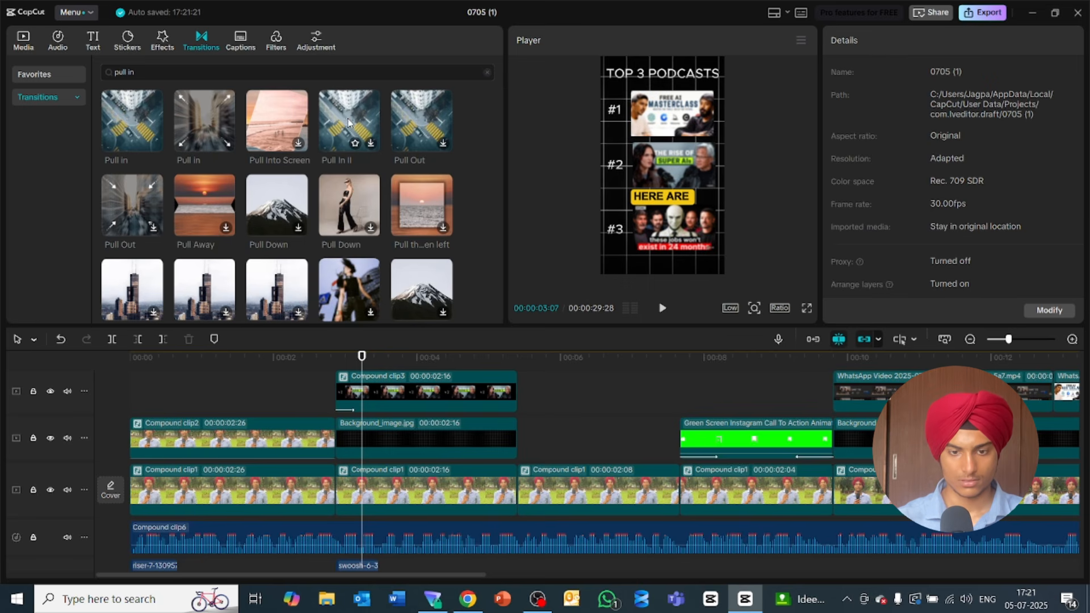
drag(337, 127, 336, 437)
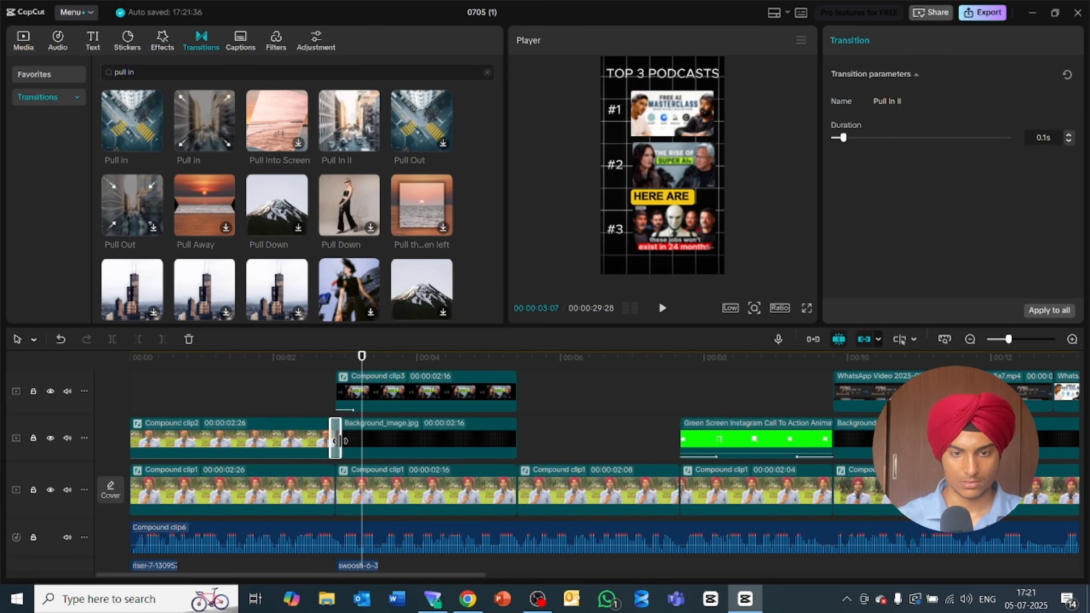
Step: Play the reel from just before the Pull In II transition through the podcast list to check it
click(320, 358)
key(space)
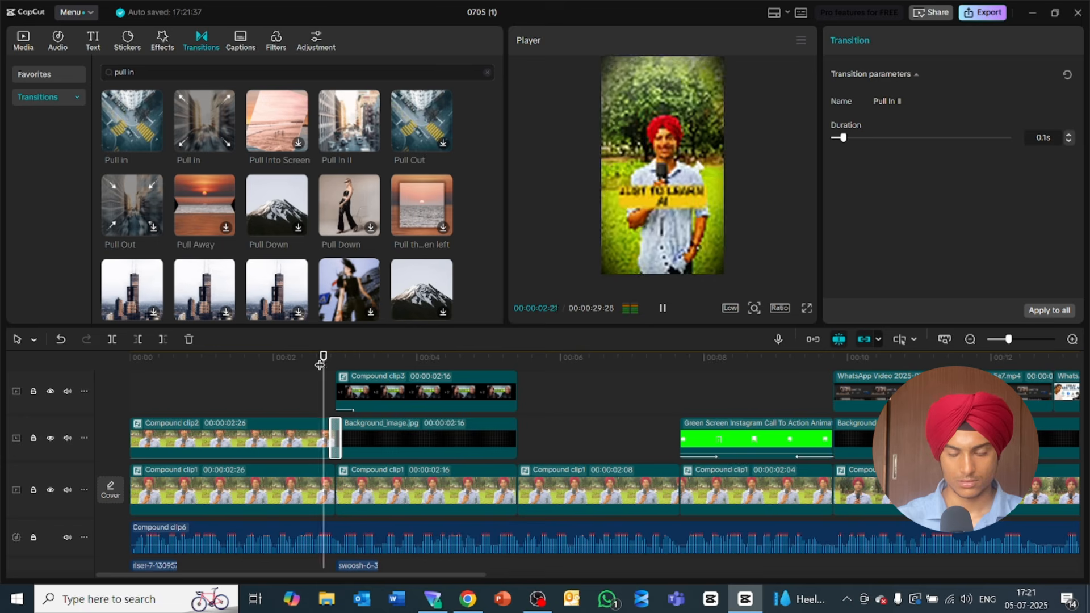
key(space)
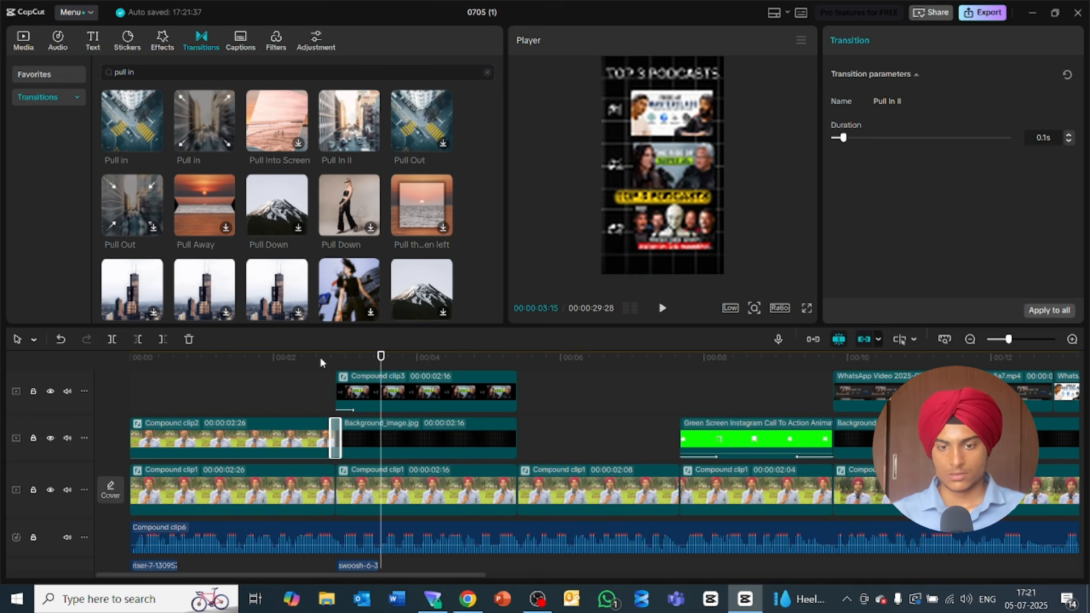
key(space)
key(space)
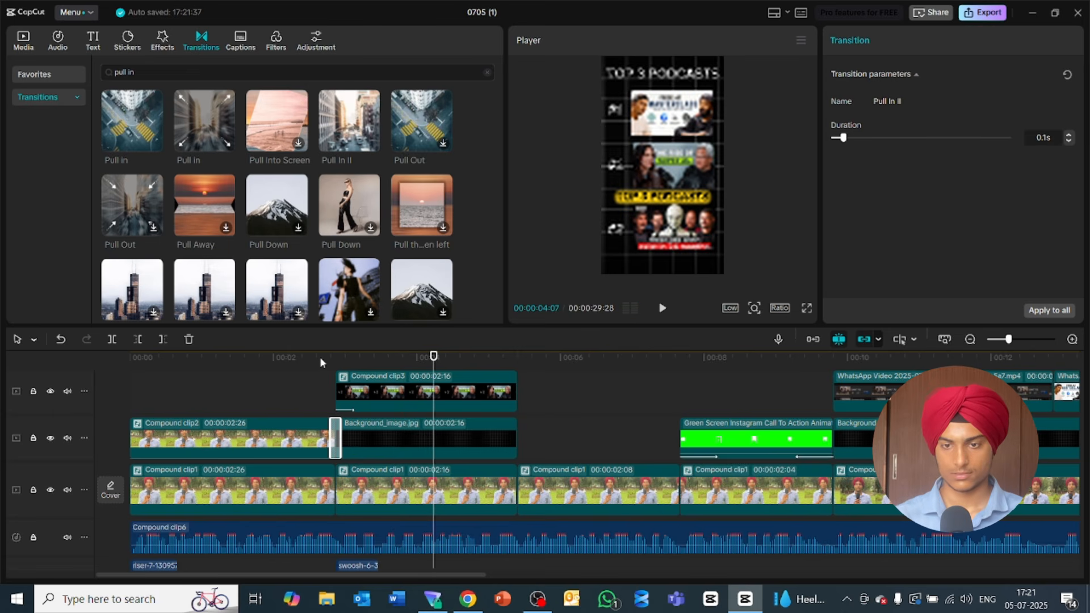
key(space)
key(space)
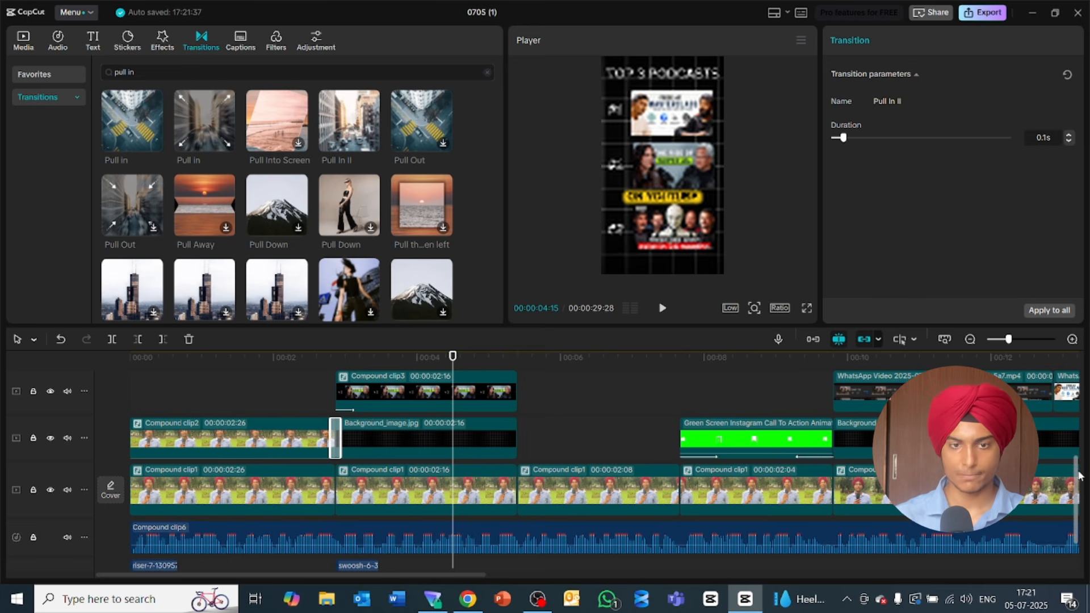
Step: Search the video effects for "pendulum" and add Play Pendulum over the podcast compound clips for their full length
drag(1077, 479, 1080, 444)
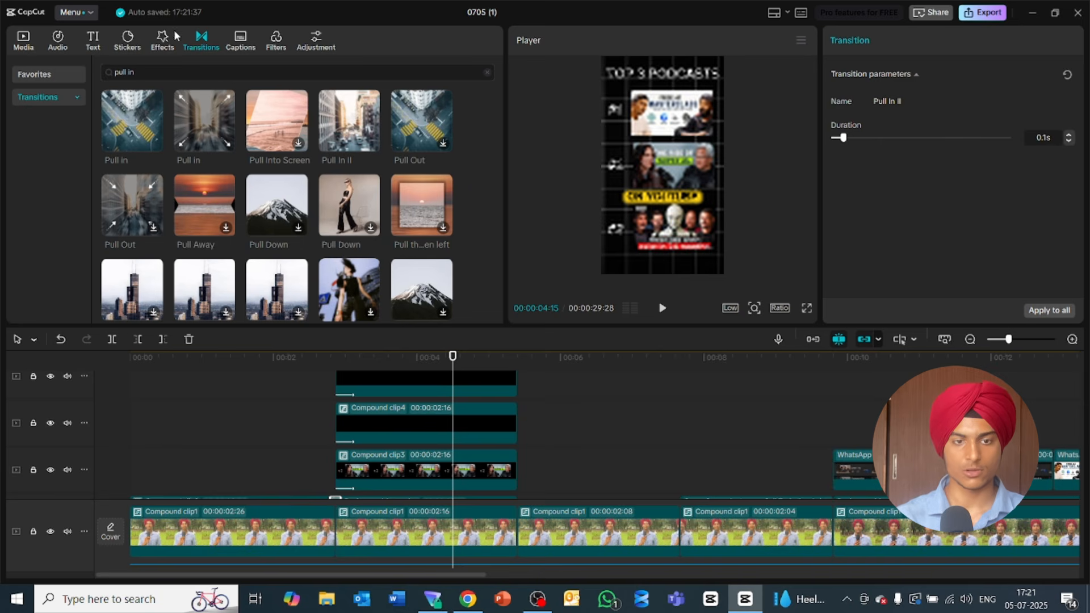
click(161, 39)
click(175, 73)
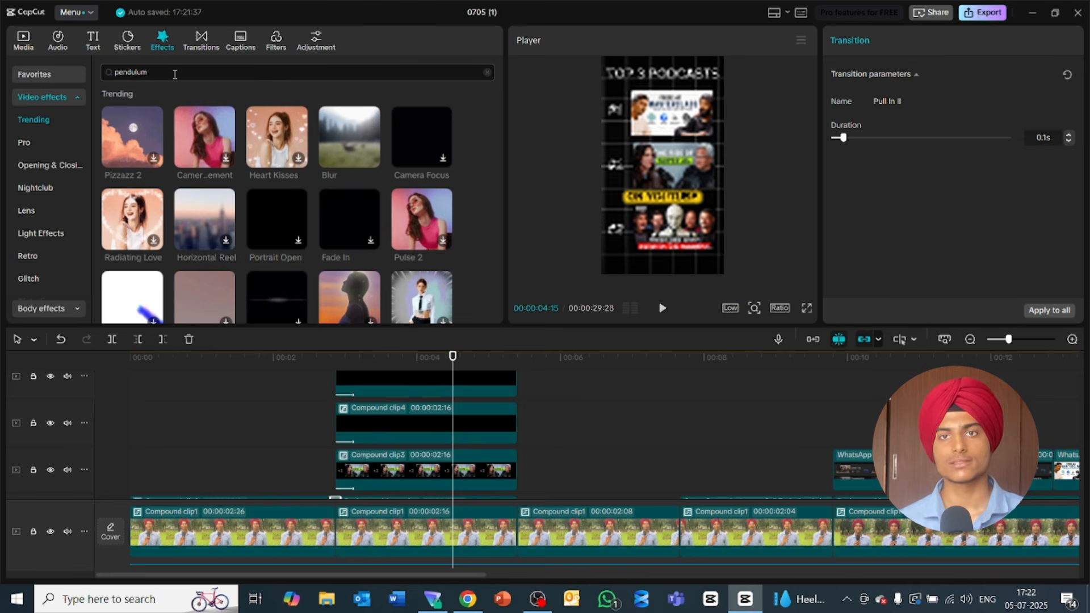
key(Return)
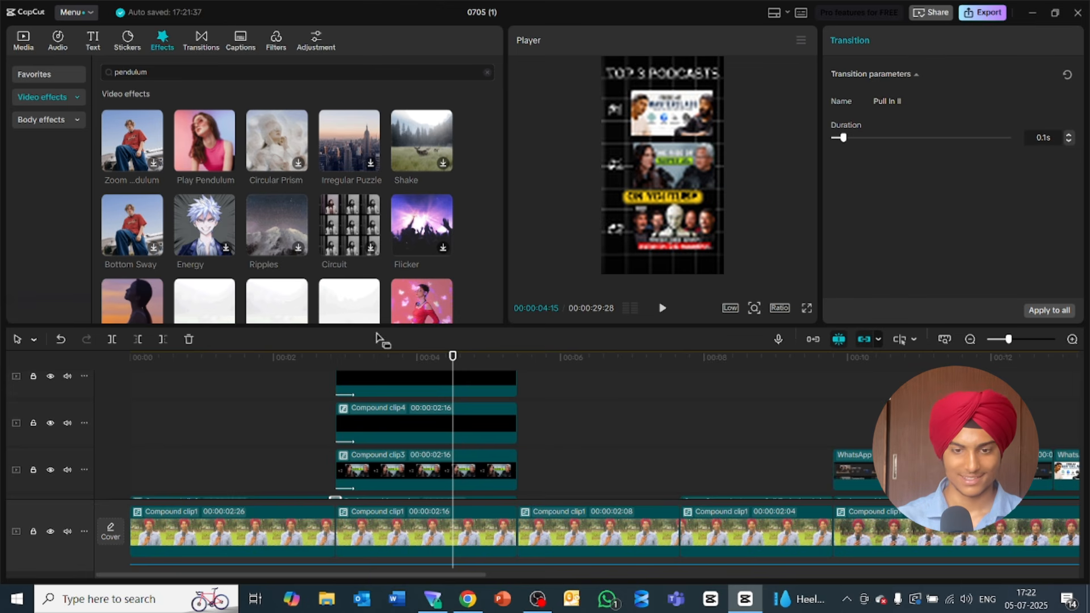
drag(210, 136, 417, 375)
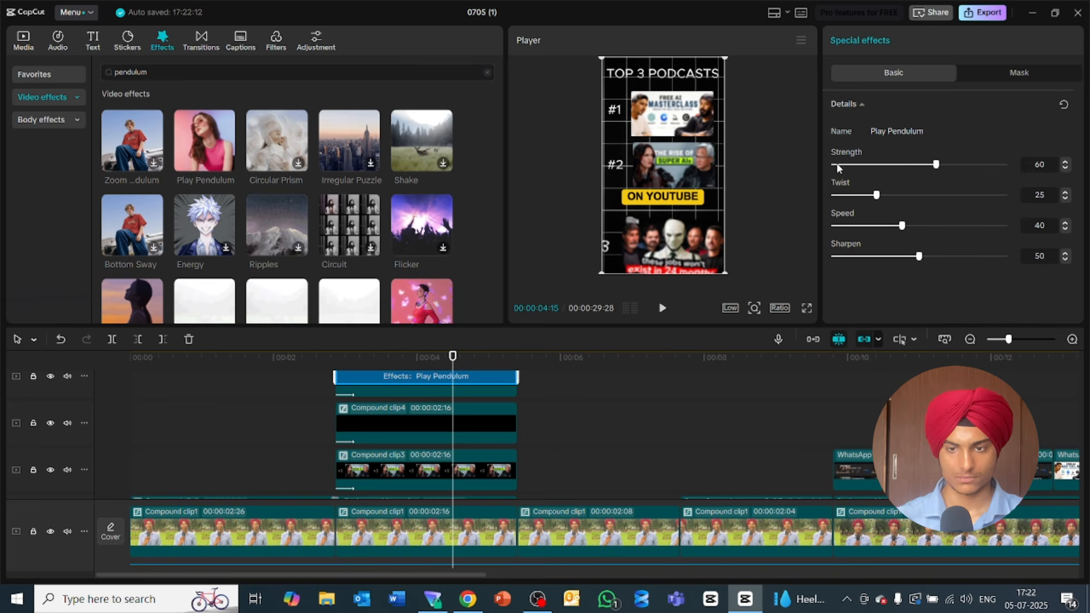
Step: Play back the podcast list from 00:00:03:00 to check the Play Pendulum movement
click(344, 359)
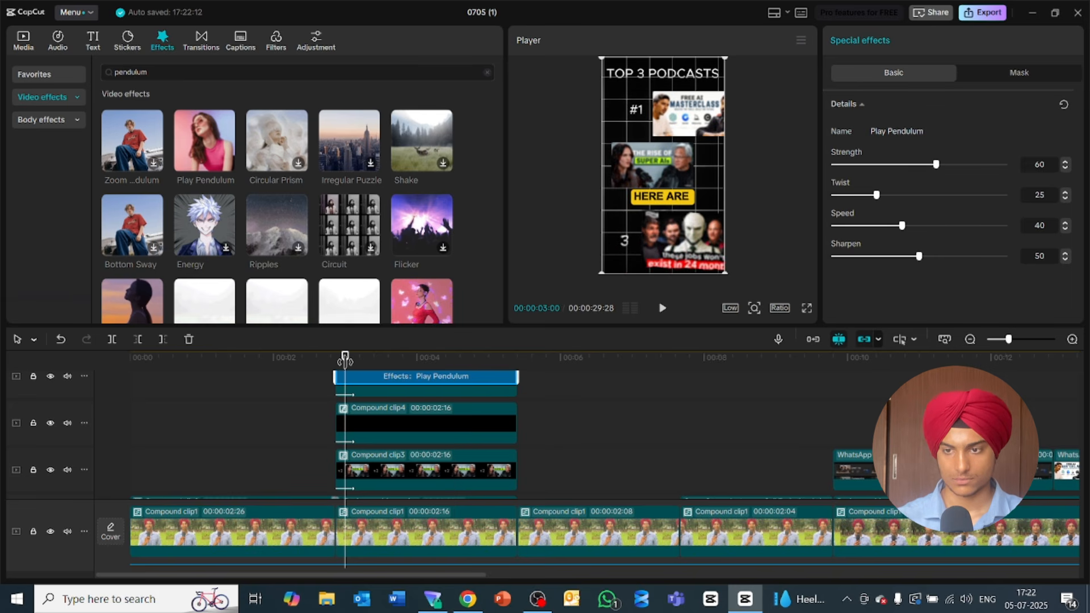
key(space)
key(space)
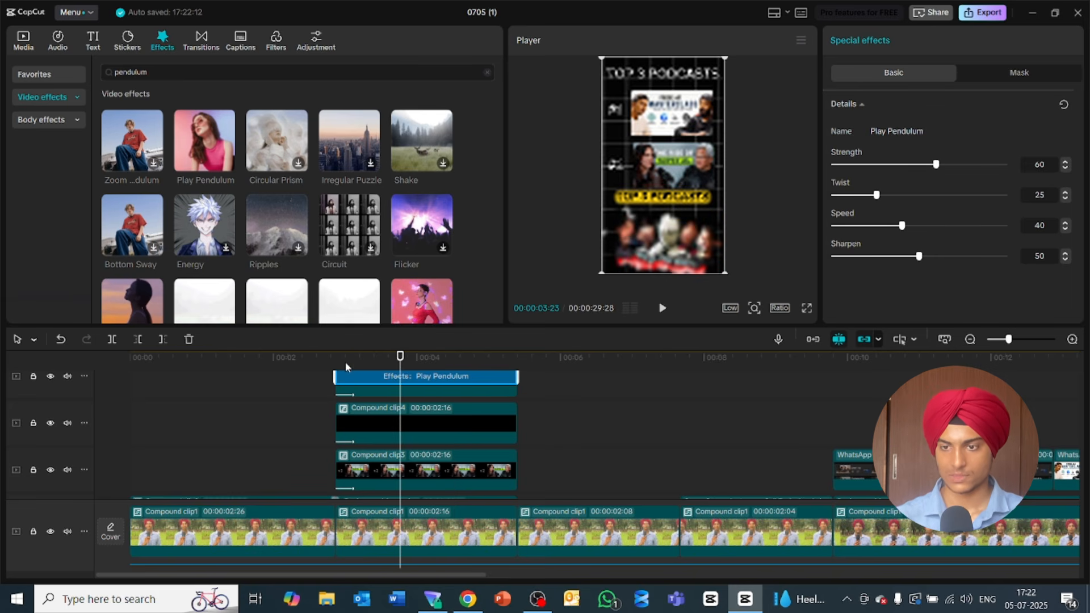
key(space)
key(space)
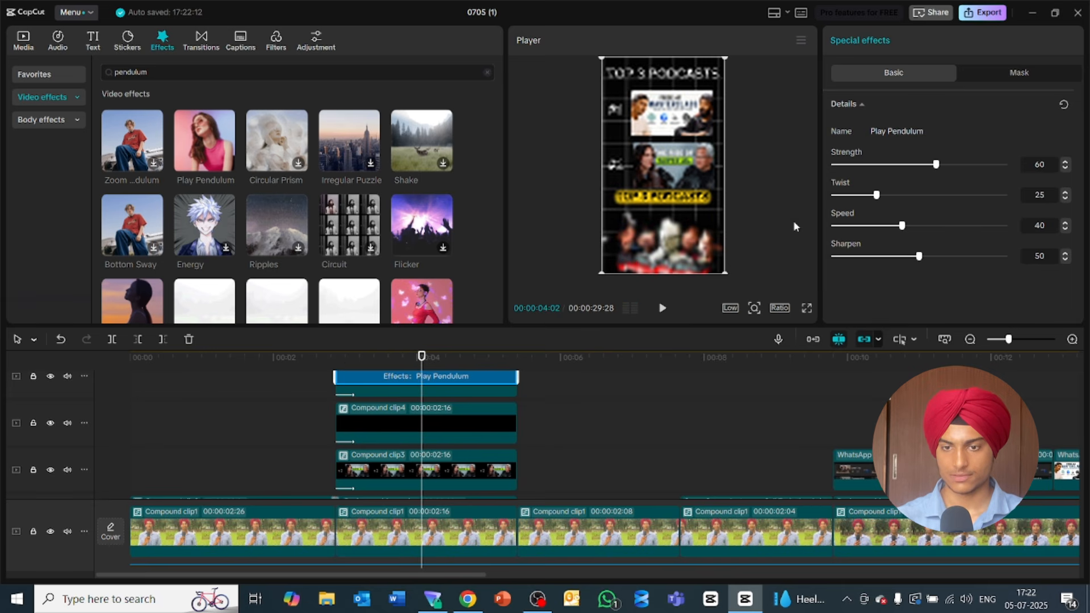
Step: Set Play Pendulum's strength to 9, twist to 11, speed to 26 and sharpen to 100, and replay the podcast list
drag(936, 165, 848, 181)
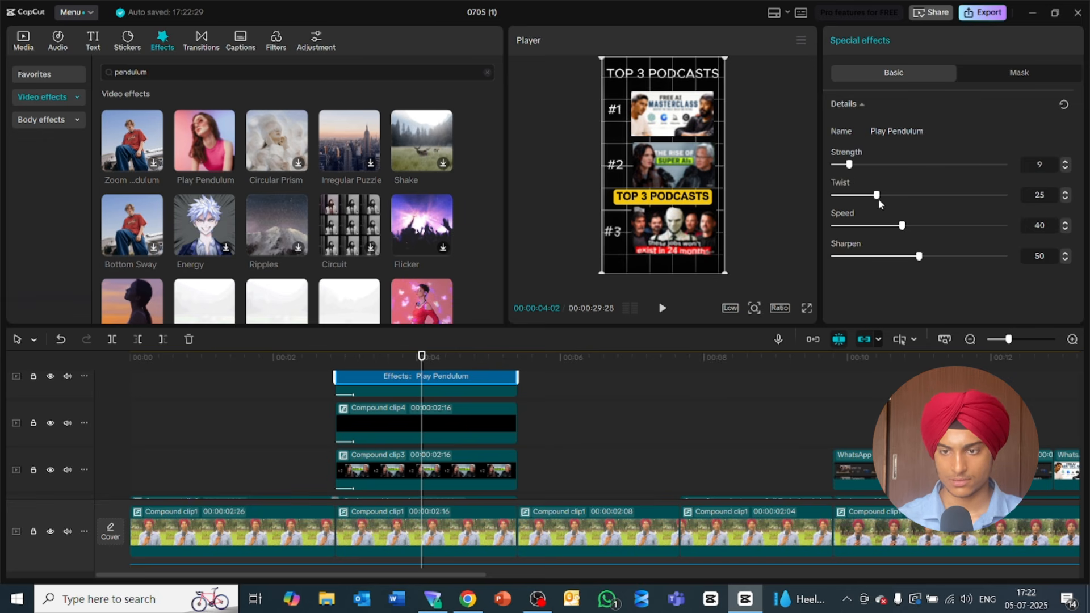
drag(877, 199, 852, 195)
drag(901, 226, 879, 226)
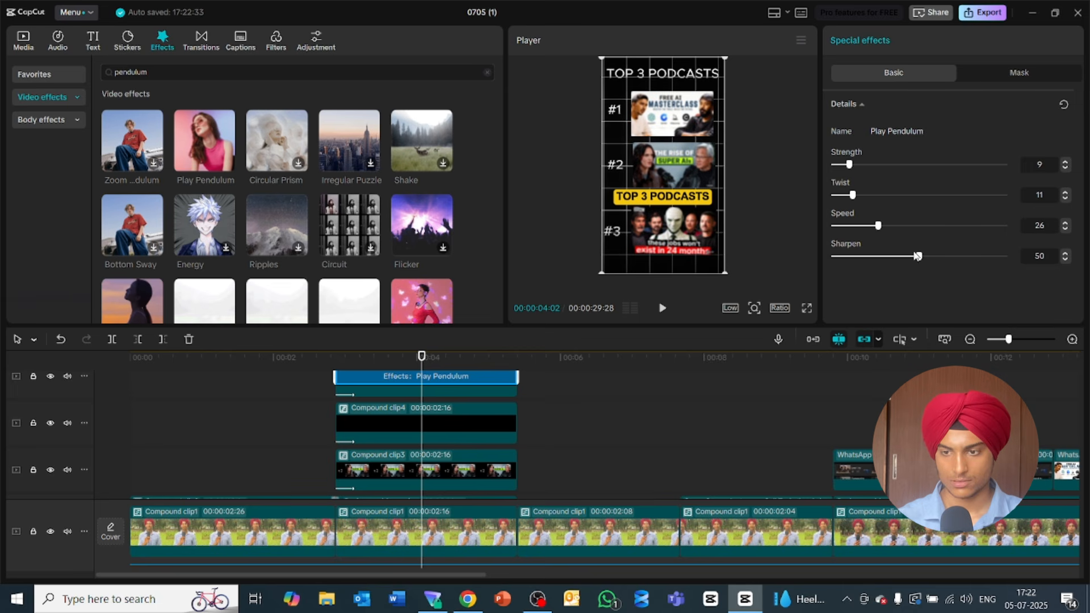
drag(917, 257, 1016, 257)
click(336, 366)
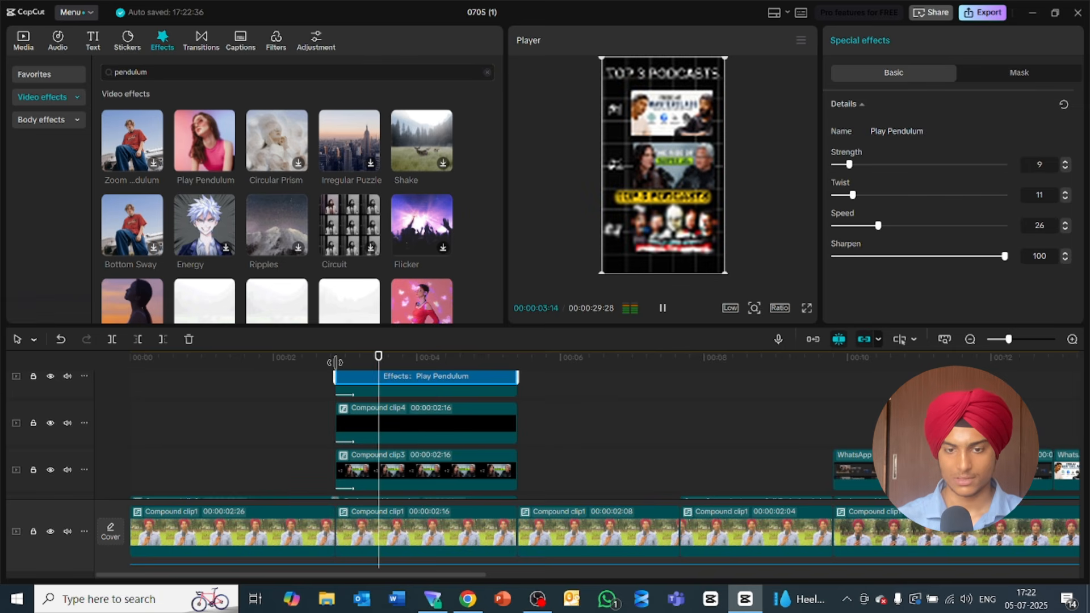
key(space)
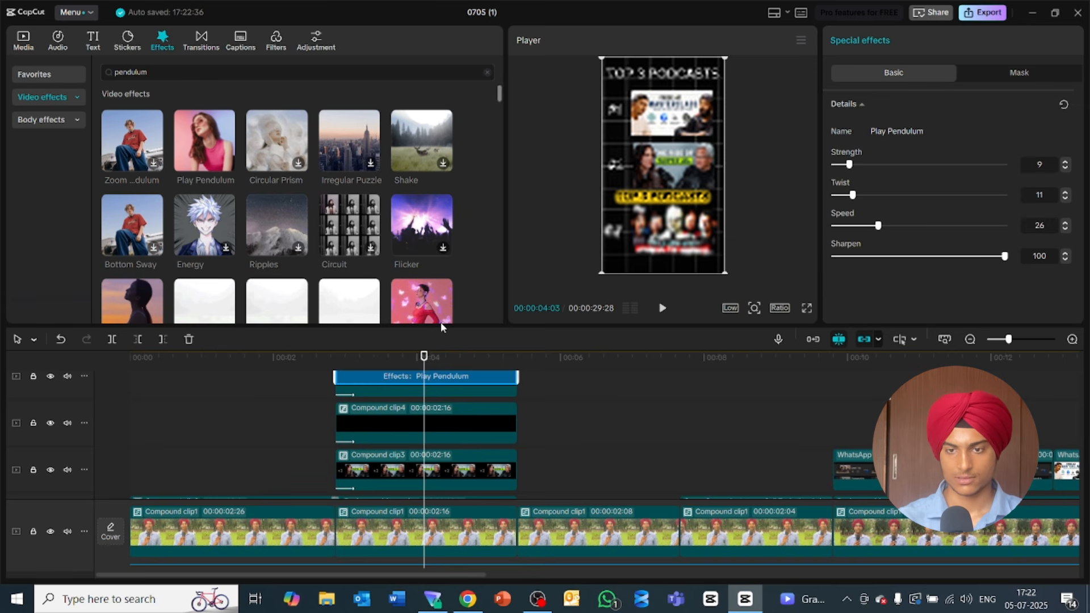
Step: Delete the Play Pendulum effect and continue playback past the end of the podcast list
key(Delete)
key(space)
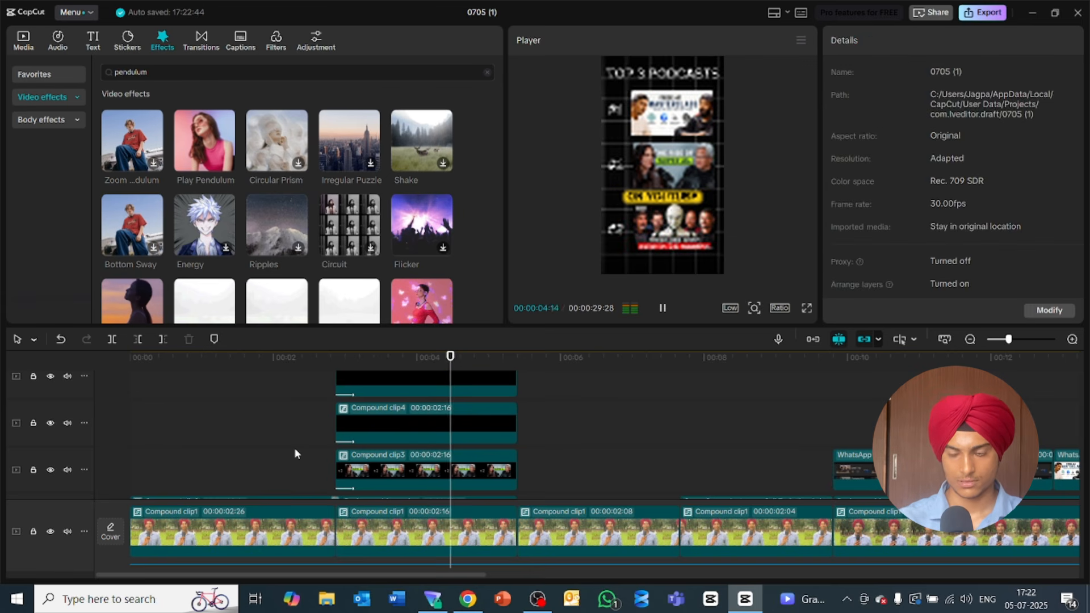
key(space)
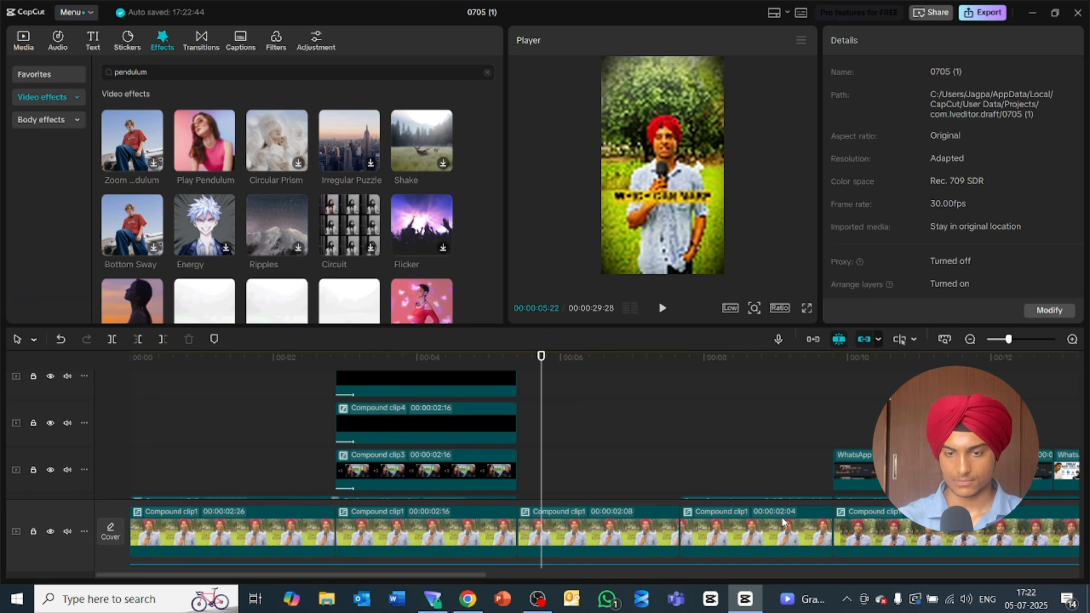
Step: Search the video effects library for "glare"
scroll(1050, 416, down, 2)
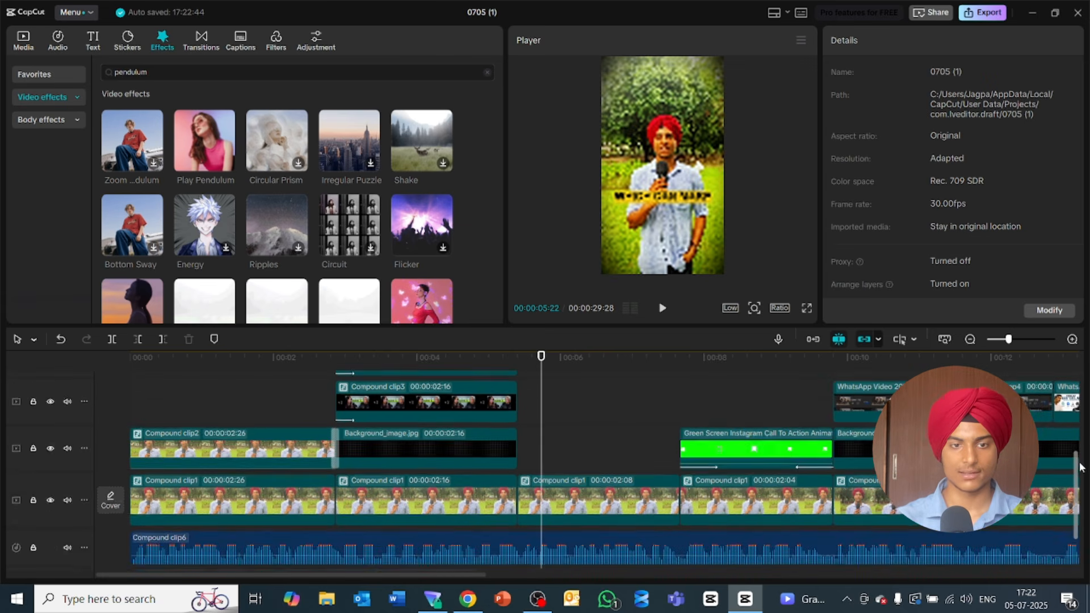
double_click(141, 73)
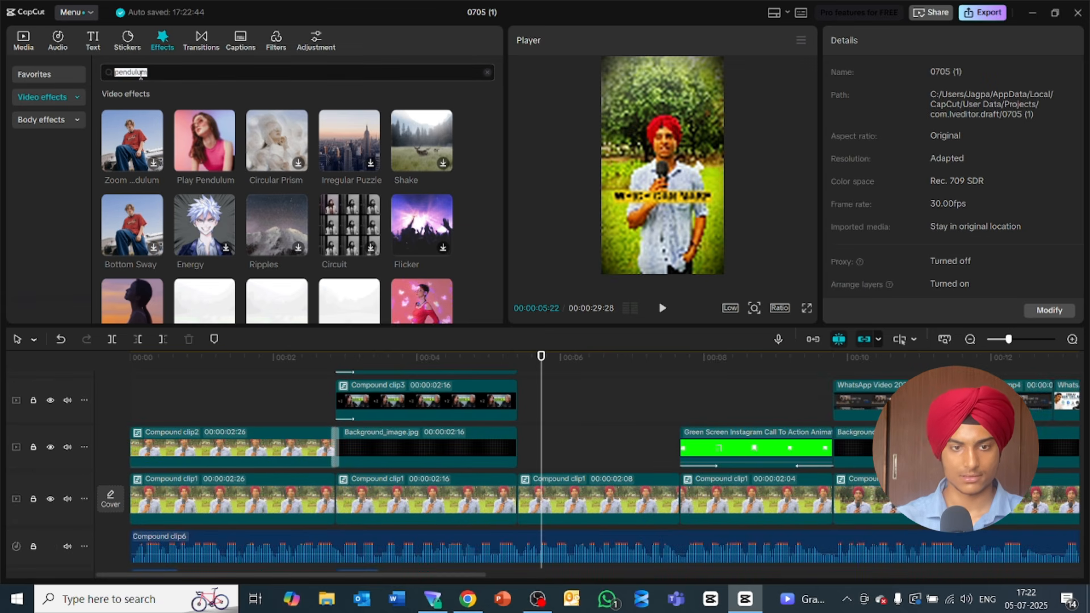
text(glare)
key(Return)
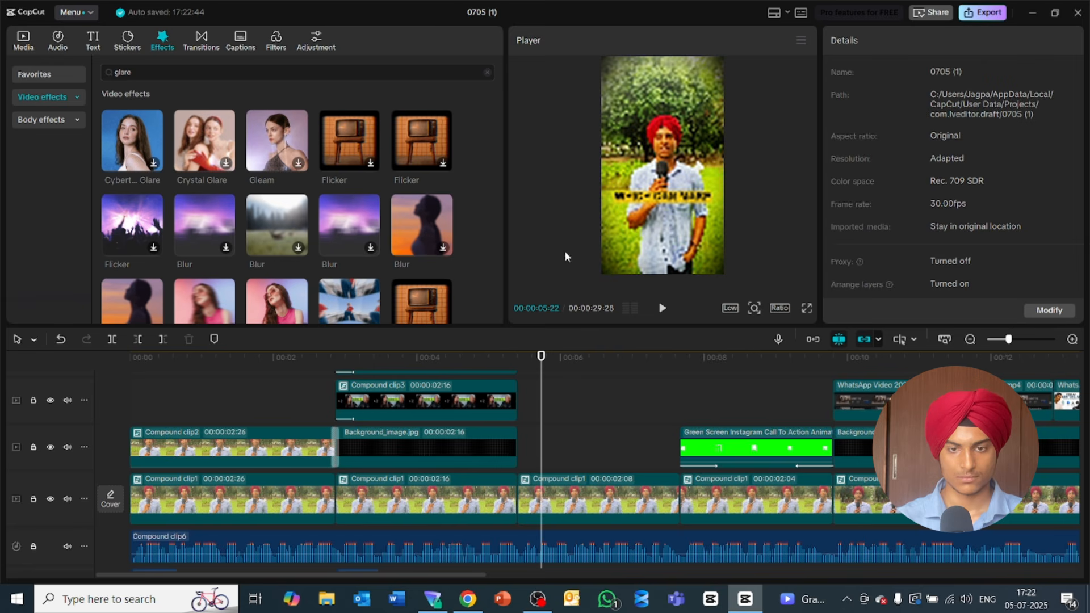
drag(502, 94, 522, 62)
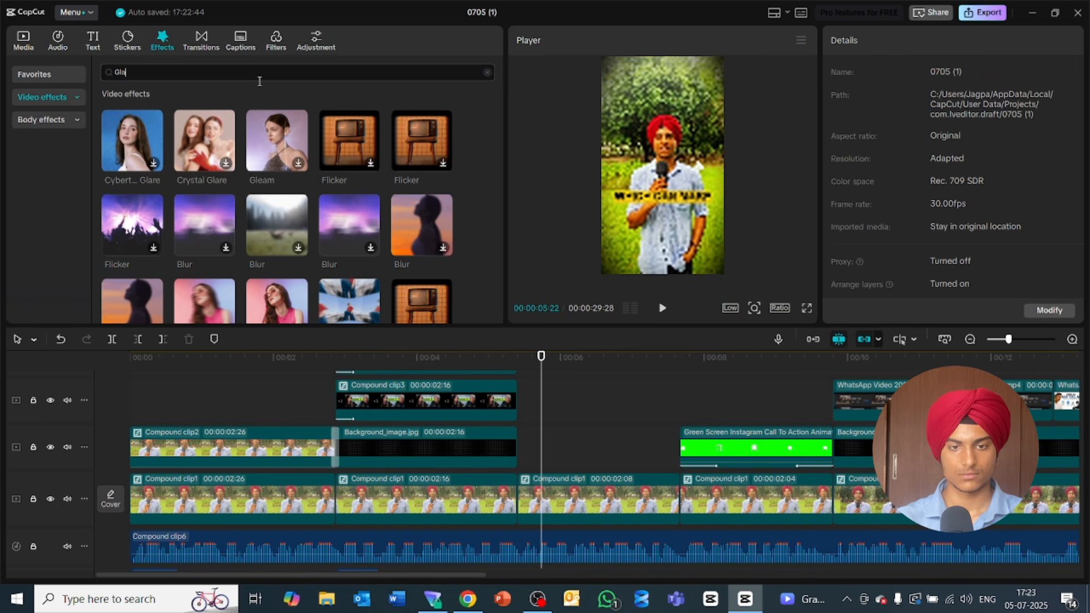
text(re)
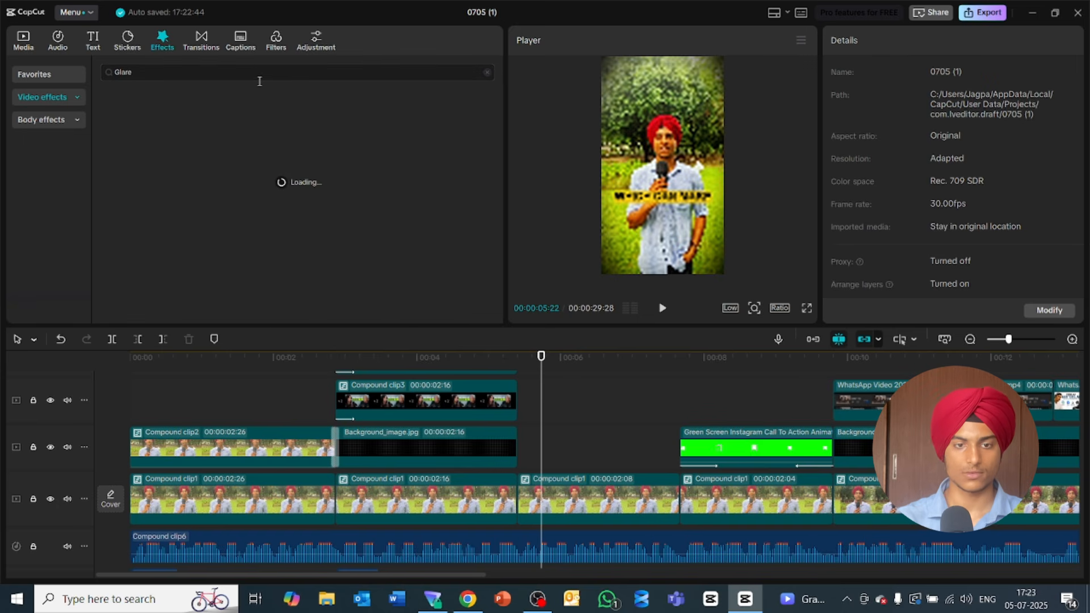
Step: Replace the "pull in" search in the transitions library with "glare"
click(200, 41)
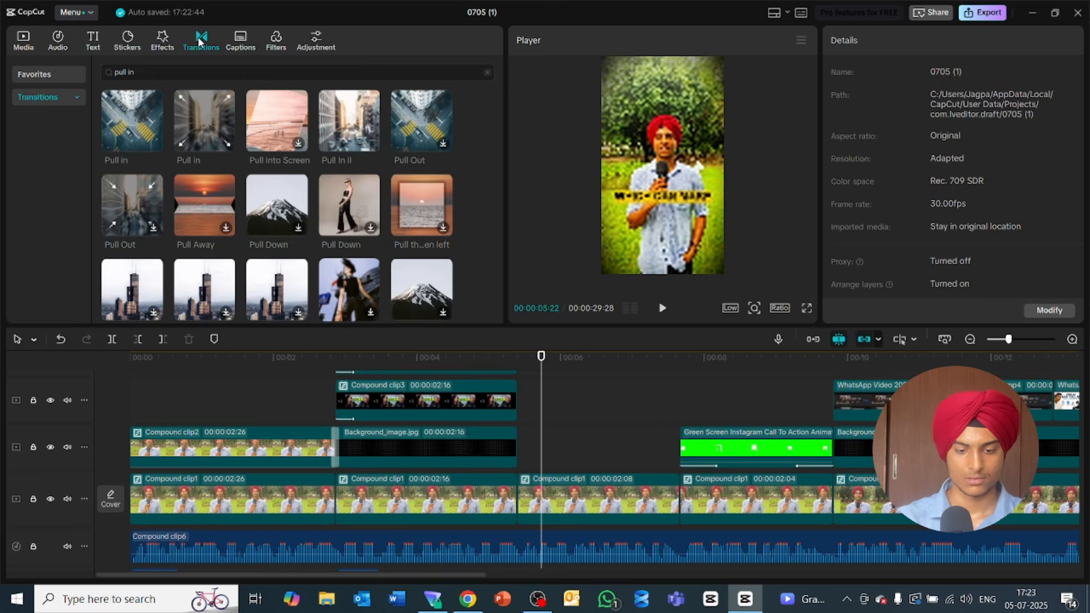
double_click(191, 79)
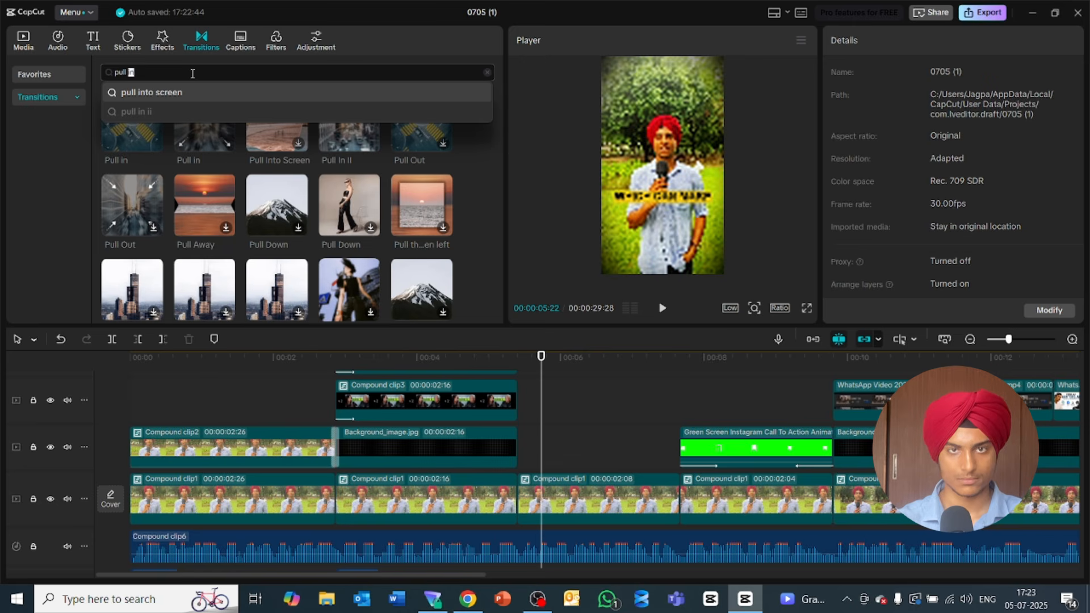
key(BackSpace)
key(BackSpace)
key(BackSpace)
key(BackSpace)
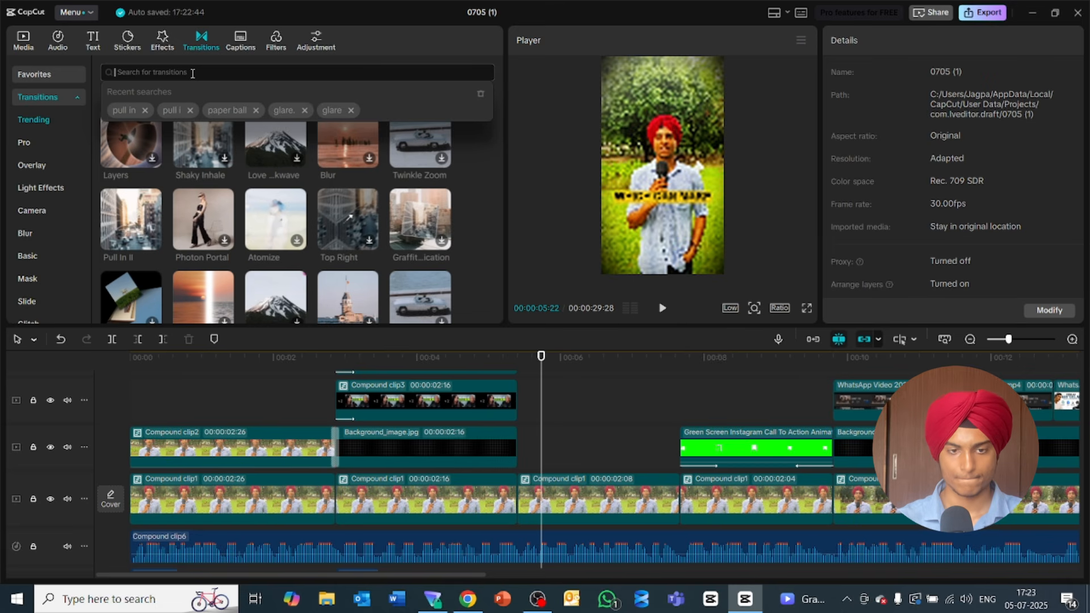
text(glare)
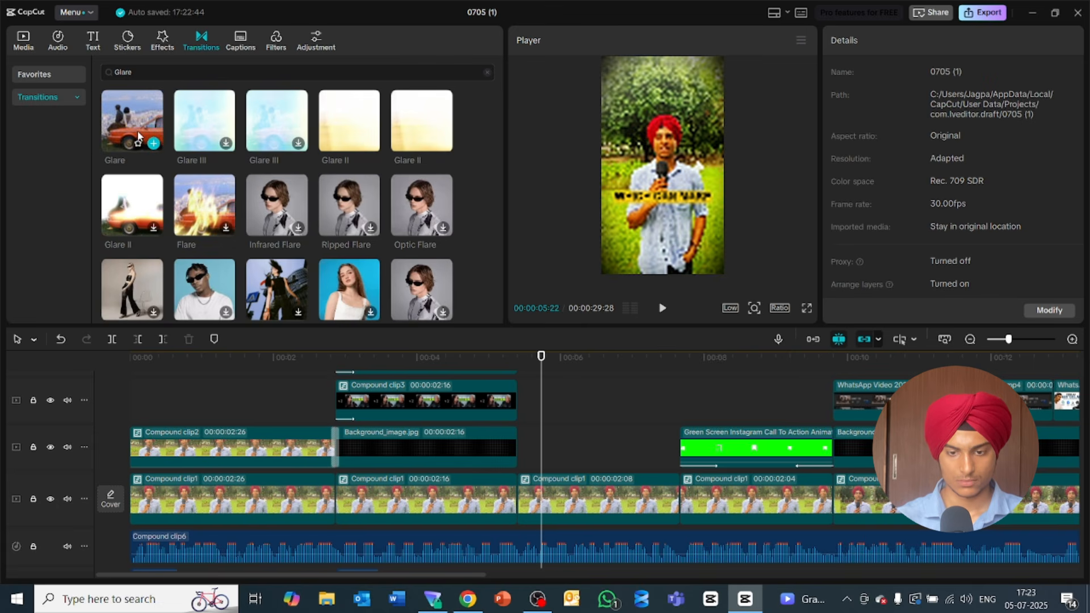
Step: Try the Glare transition between the second and third main-track clips, and delete it again
drag(132, 120, 509, 538)
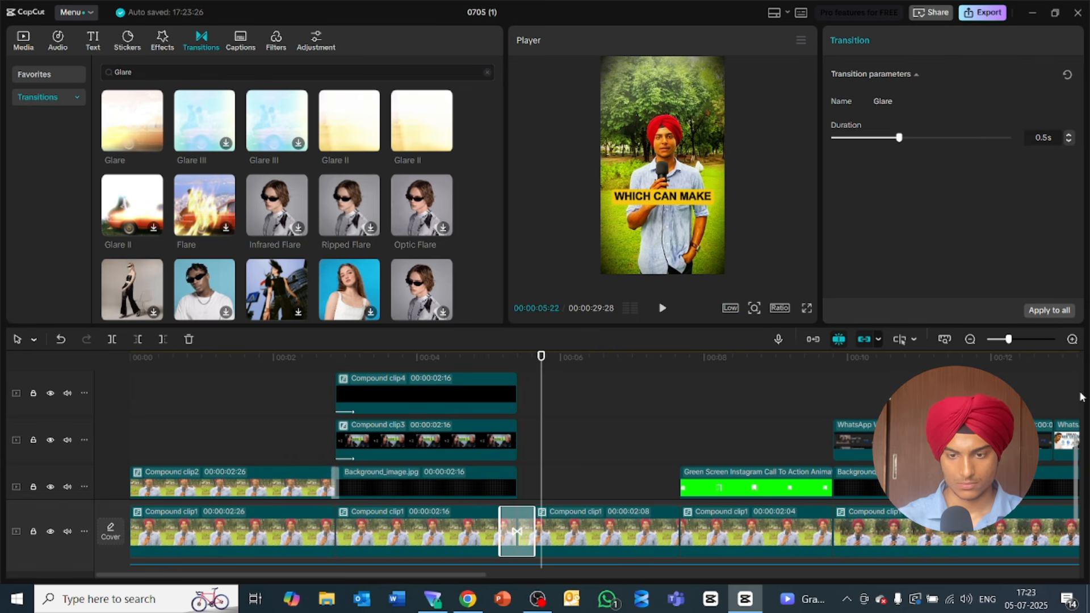
scroll(1075, 464, down, 2)
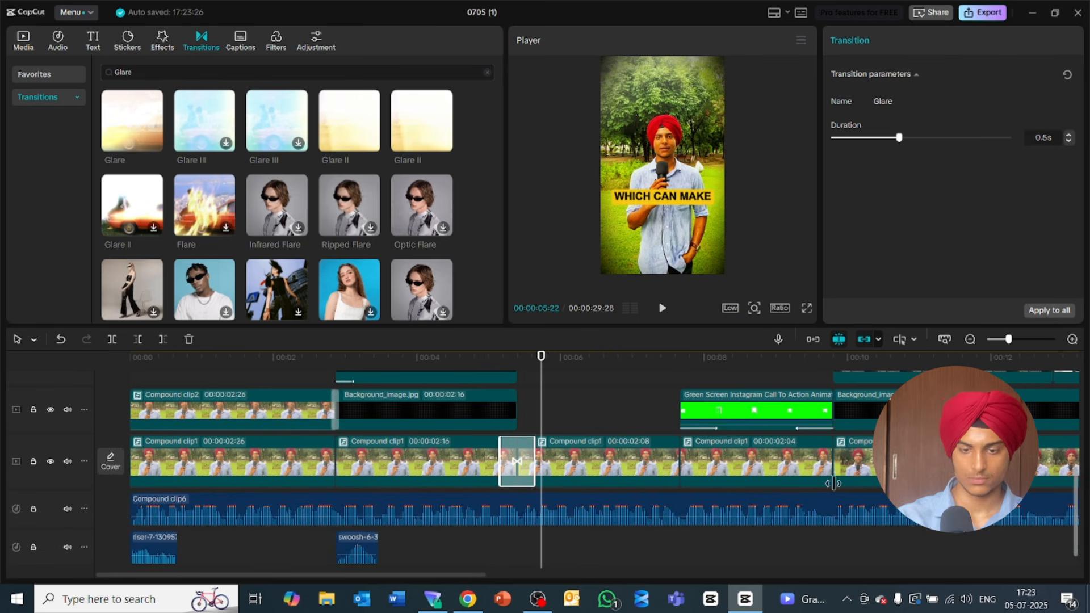
key(Delete)
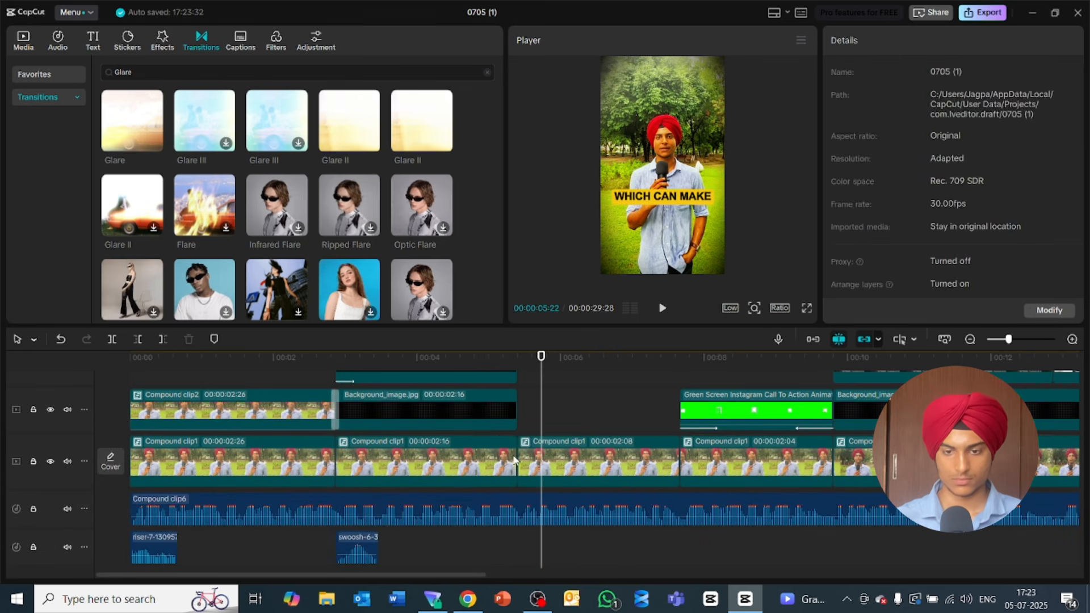
Step: Duplicate the third main-track Compound clip1 onto the track above, right after Background_image.jpg, and set the playhead to their cut at 00:00:05:12
click(567, 468)
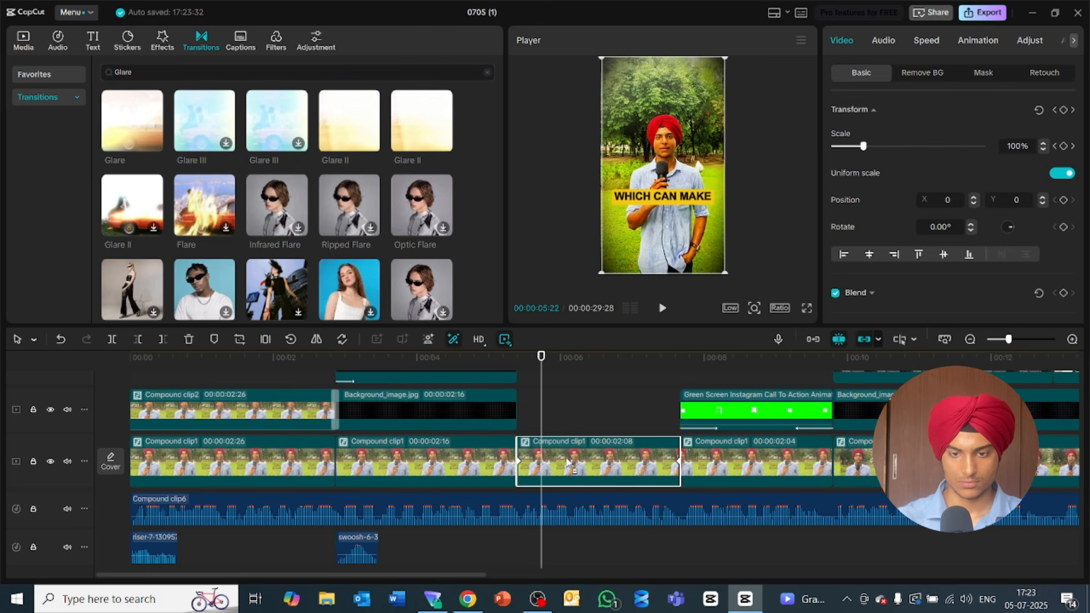
drag(566, 459, 568, 442)
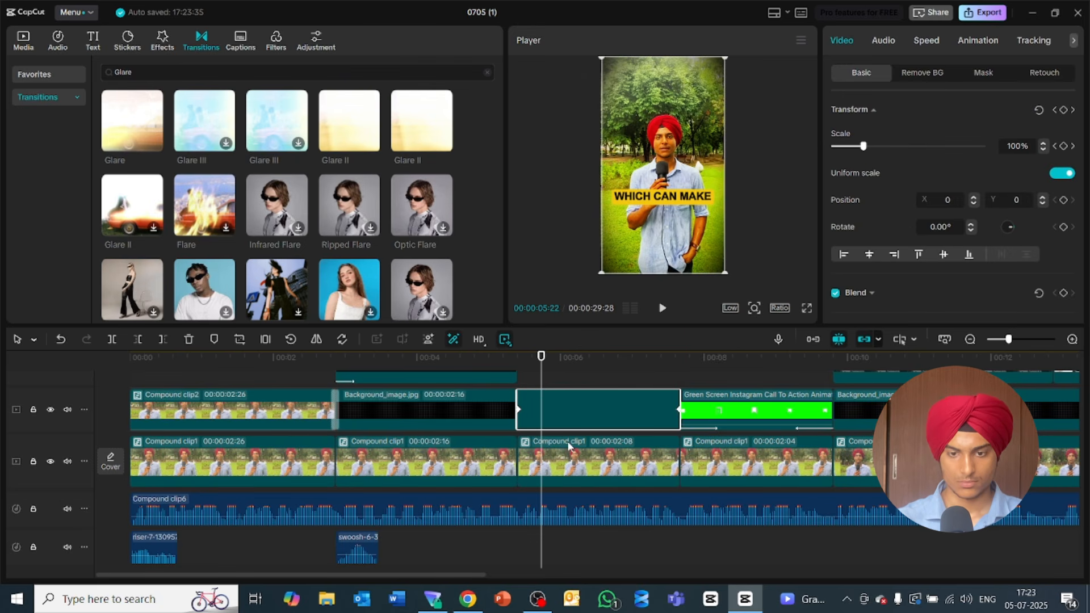
drag(542, 366, 519, 369)
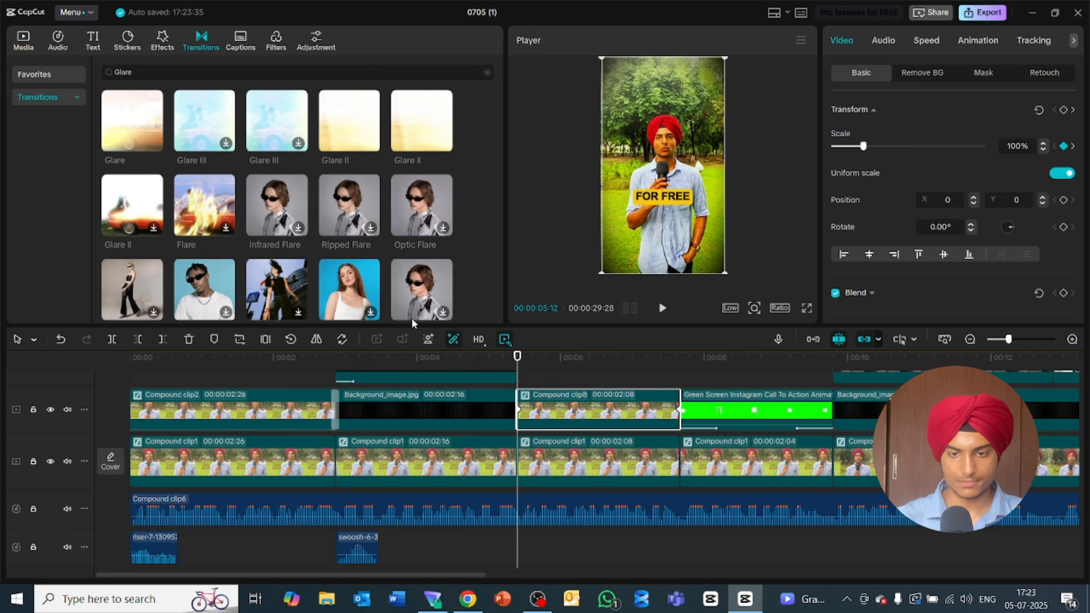
Step: Add the Glare transition between Background_image.jpg and the duplicated compound clip, and play back that section
drag(417, 310, 502, 404)
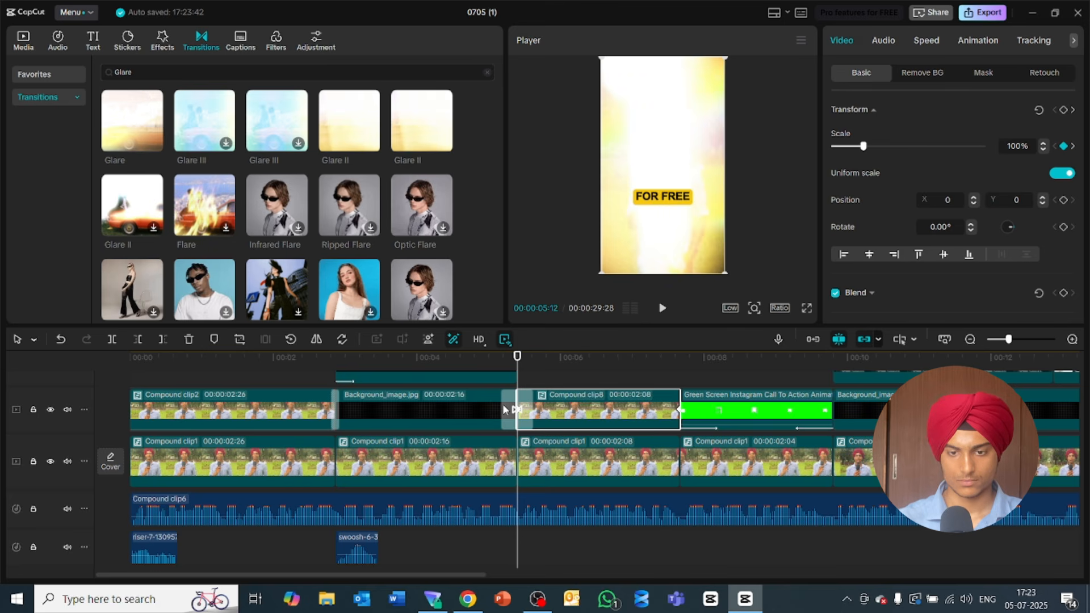
key(space)
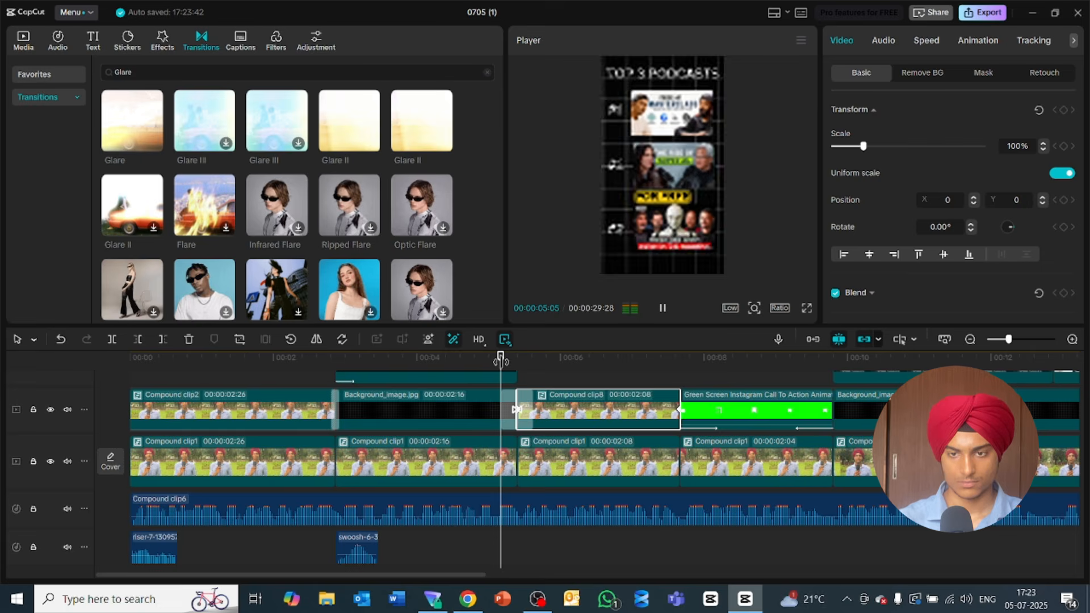
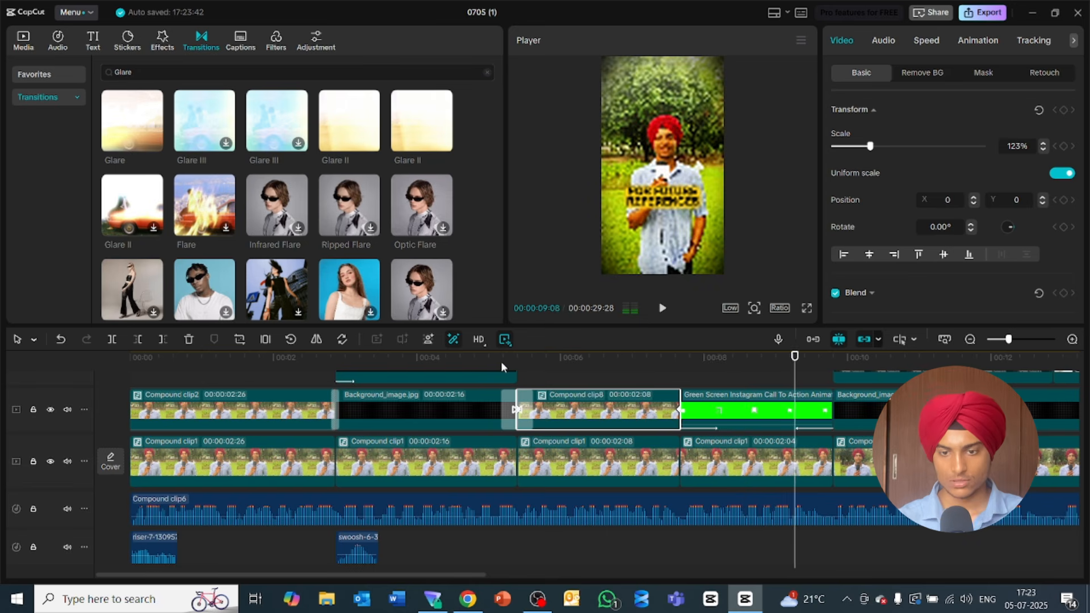
key(space)
click(547, 359)
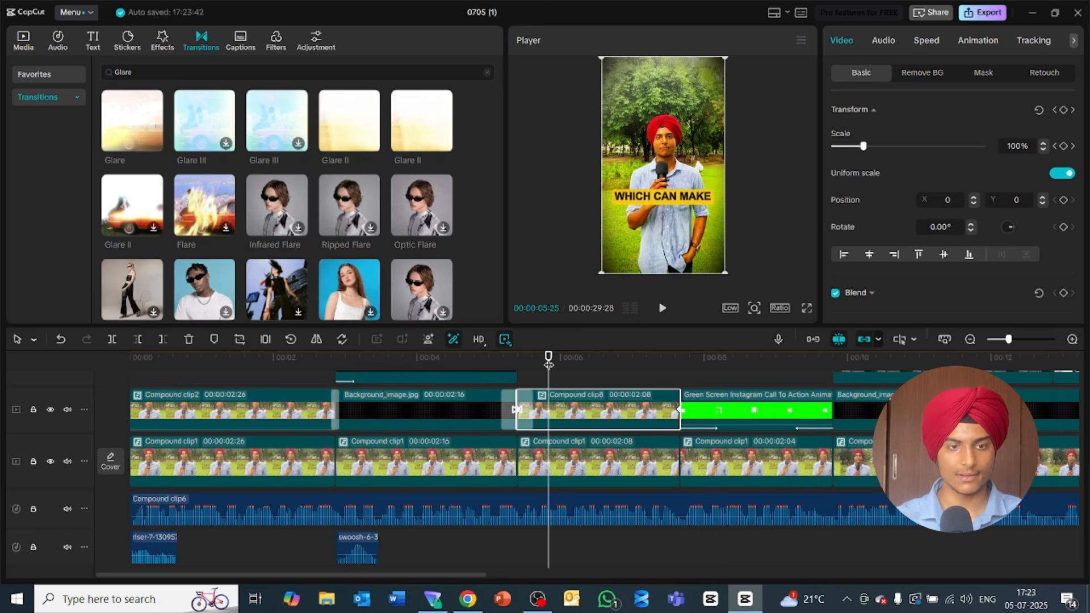
Step: Place the mouse click sound effect on the sound-effects track under the Glare transition, and play back the transition twice
click(21, 41)
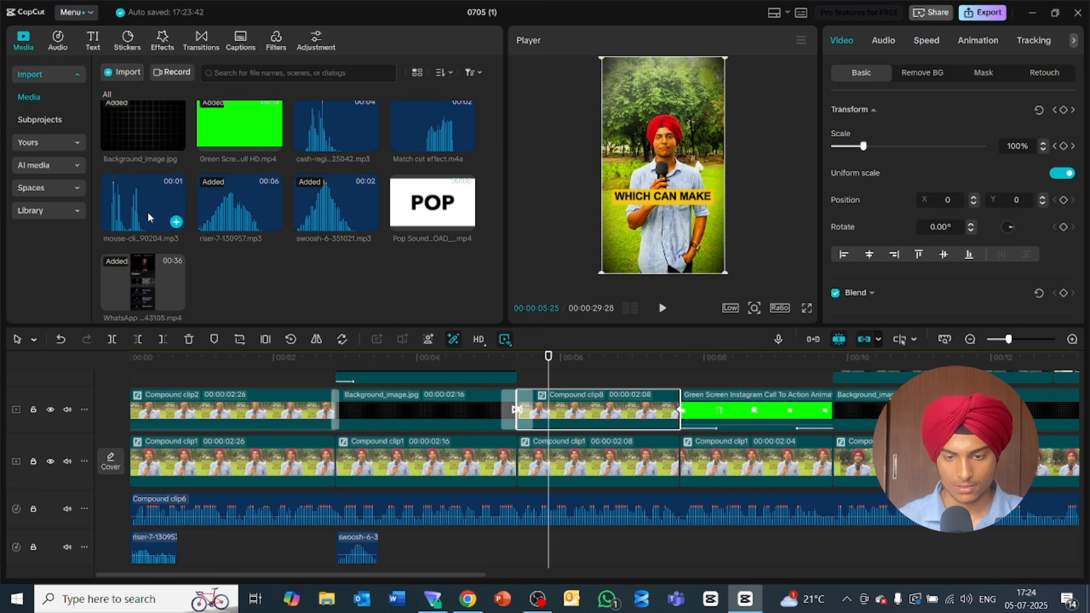
drag(148, 212, 505, 542)
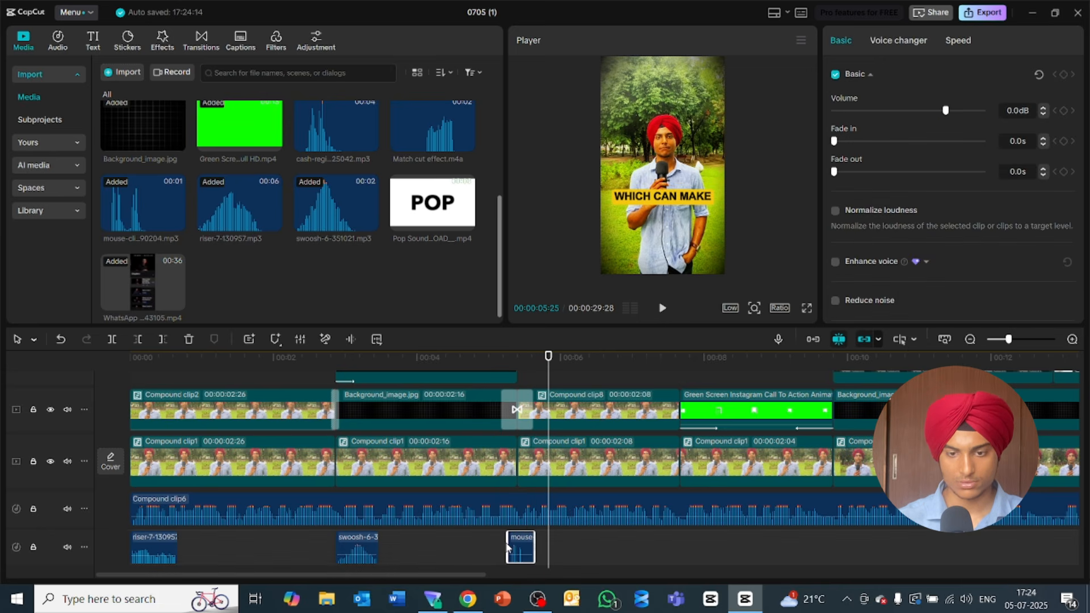
click(497, 364)
key(space)
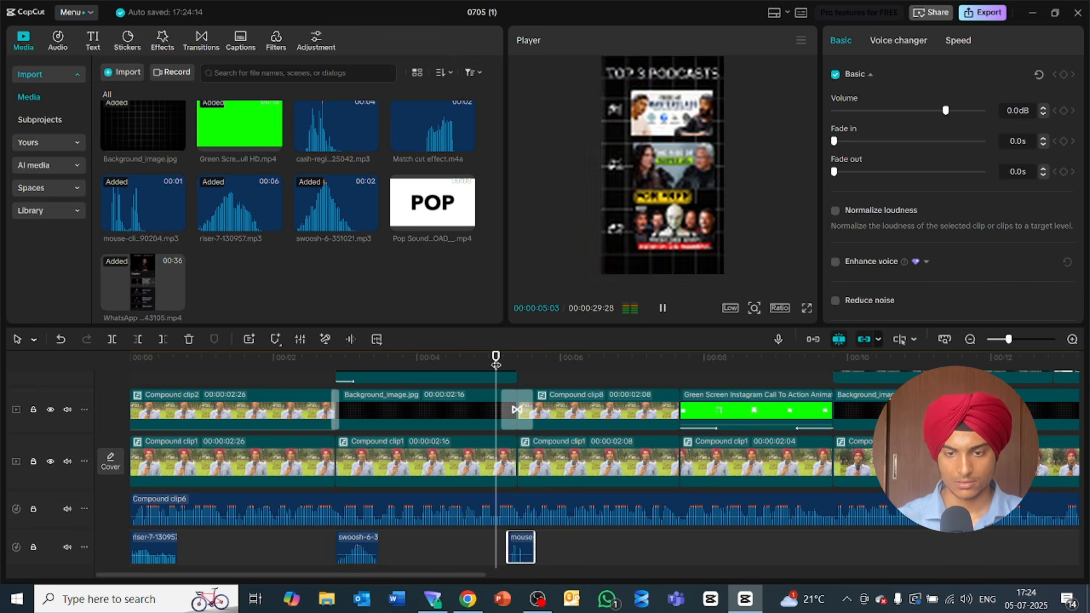
key(space)
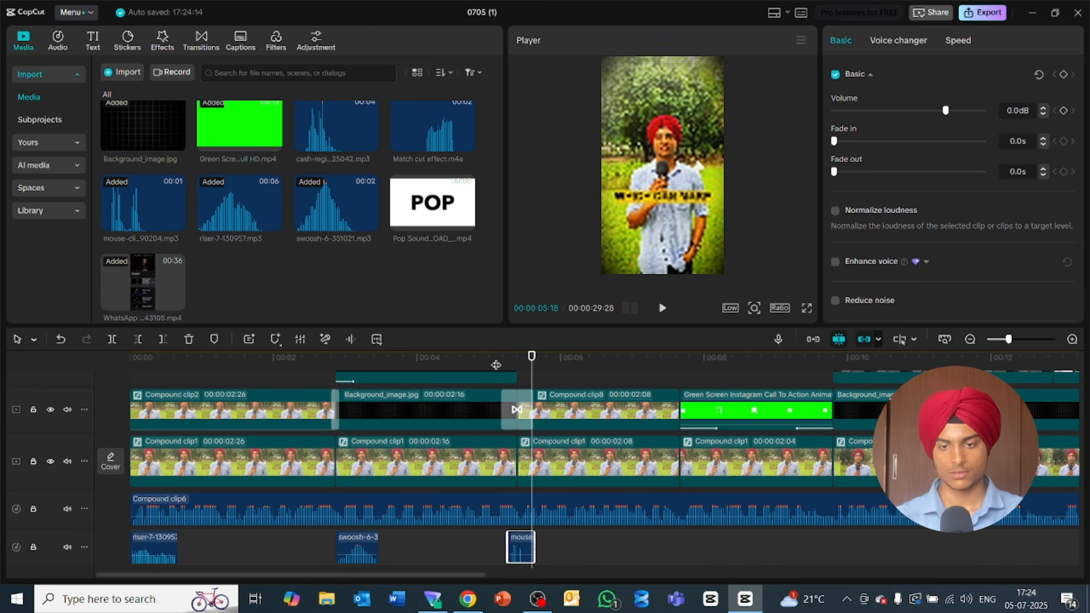
click(490, 362)
key(space)
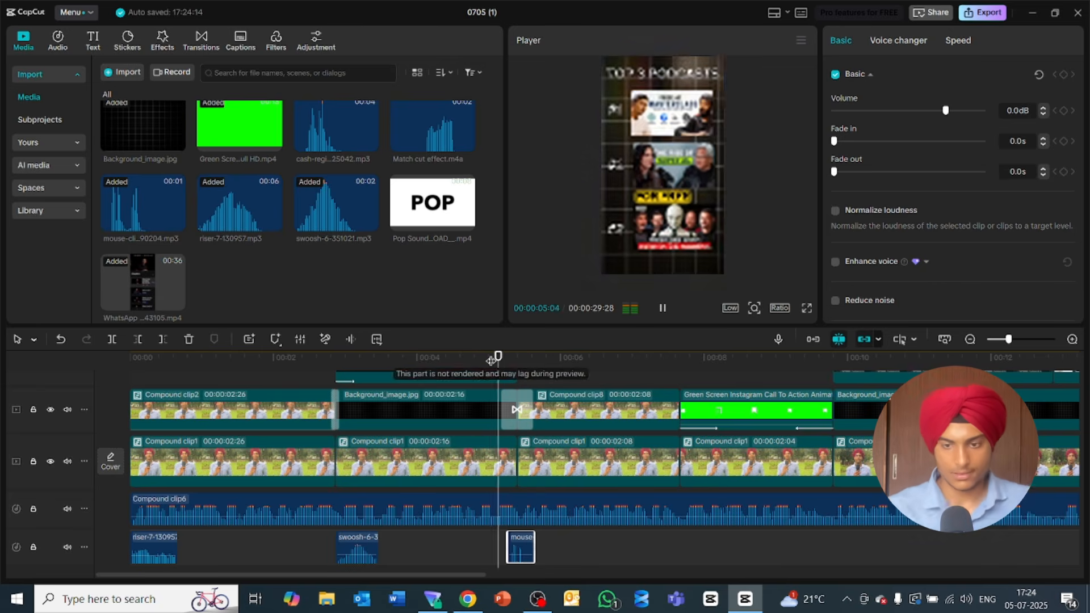
key(space)
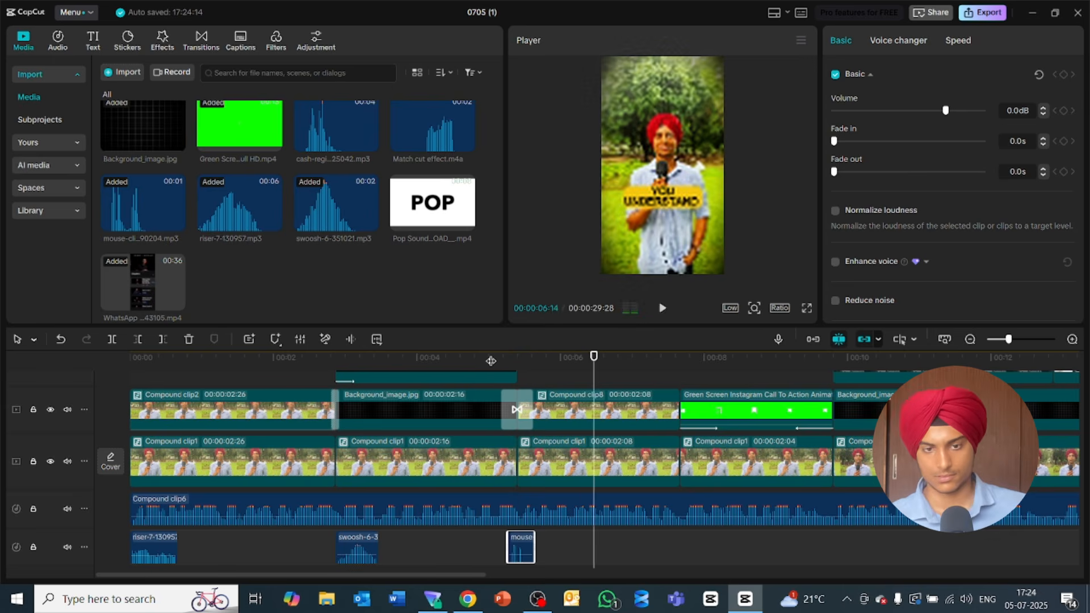
Step: Play on into the green-screen Instagram animation and step back to the frame at 00:00:08:05
key(space)
key(space)
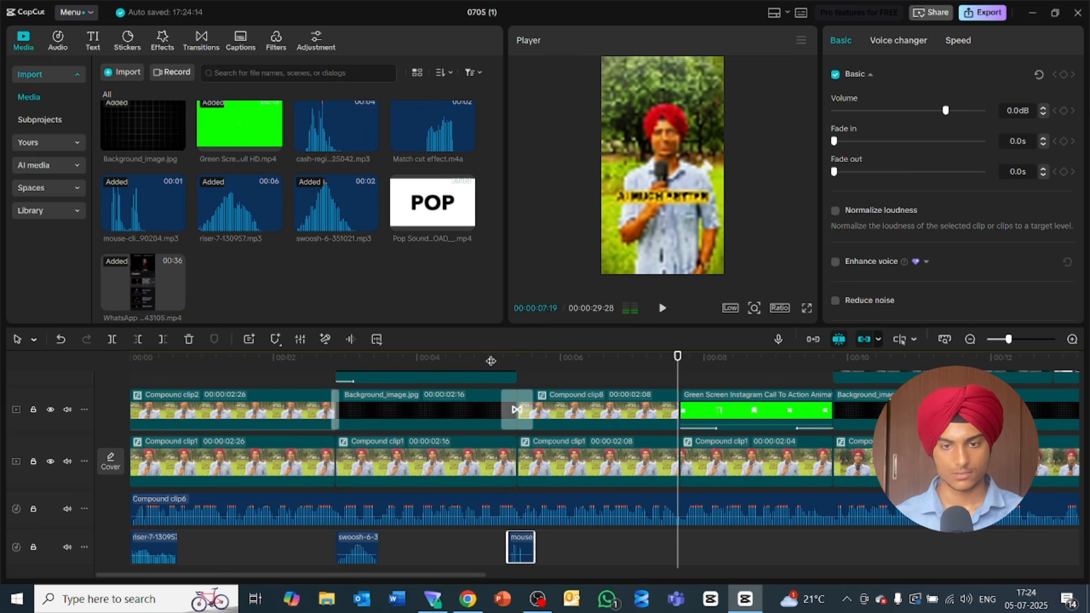
key(space)
key(space)
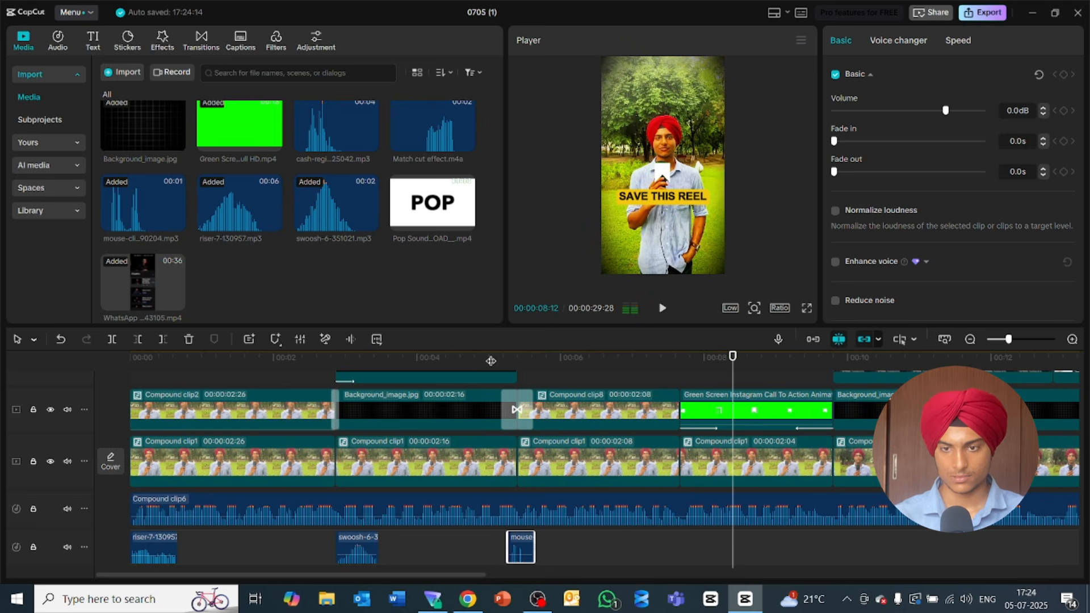
key(Left)
key(Left)
key(Left)
key(Left)
key(Left)
key(Left)
key(Left)
key(Left)
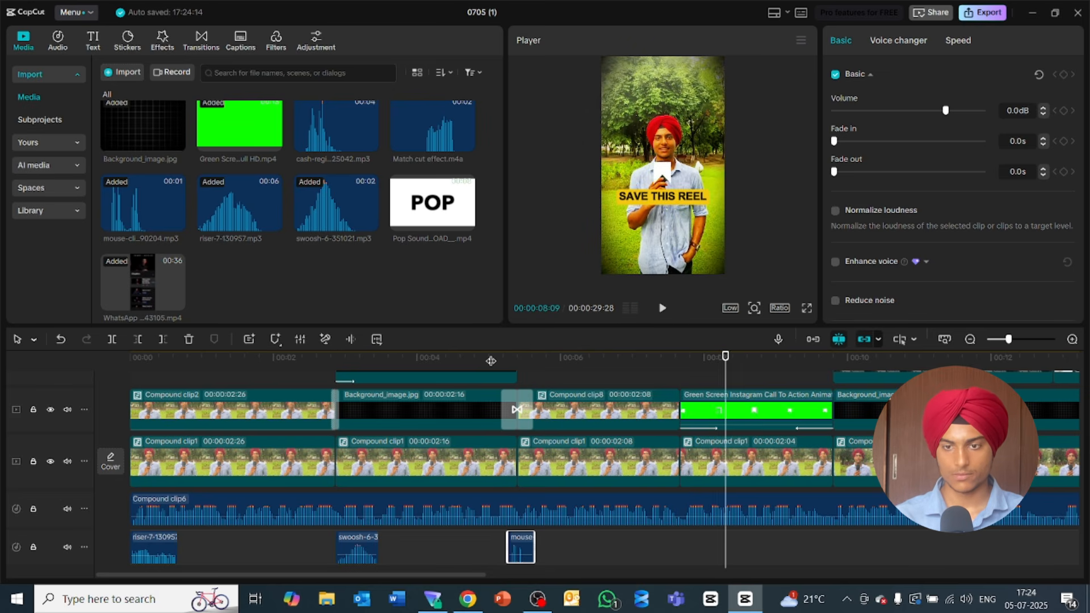
key(Right)
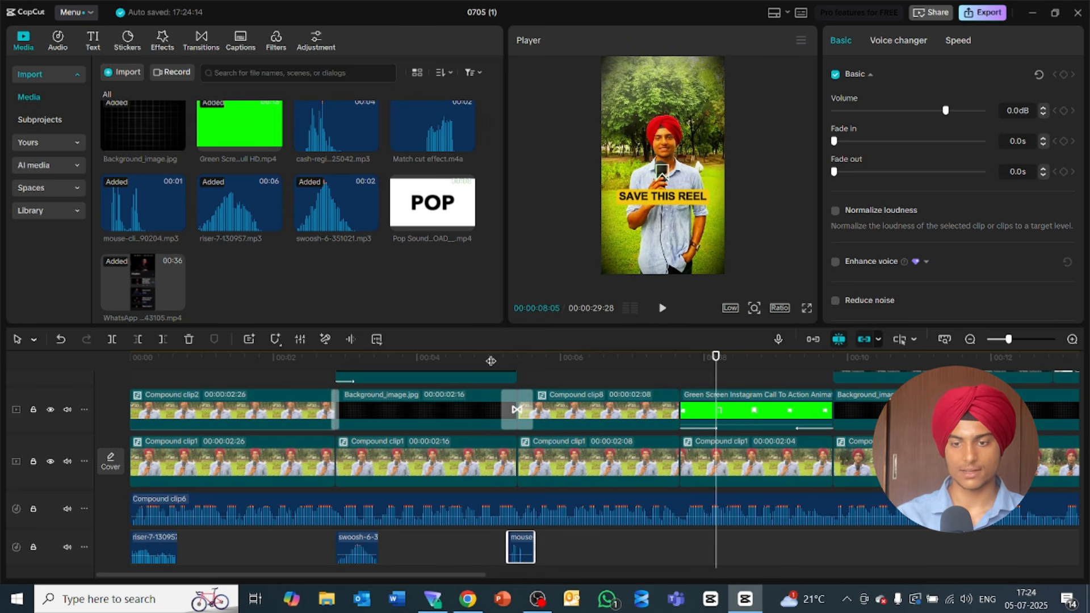
Step: Place the Pop Sound Effect video at the start of the green-screen animation and extract its audio
click(676, 372)
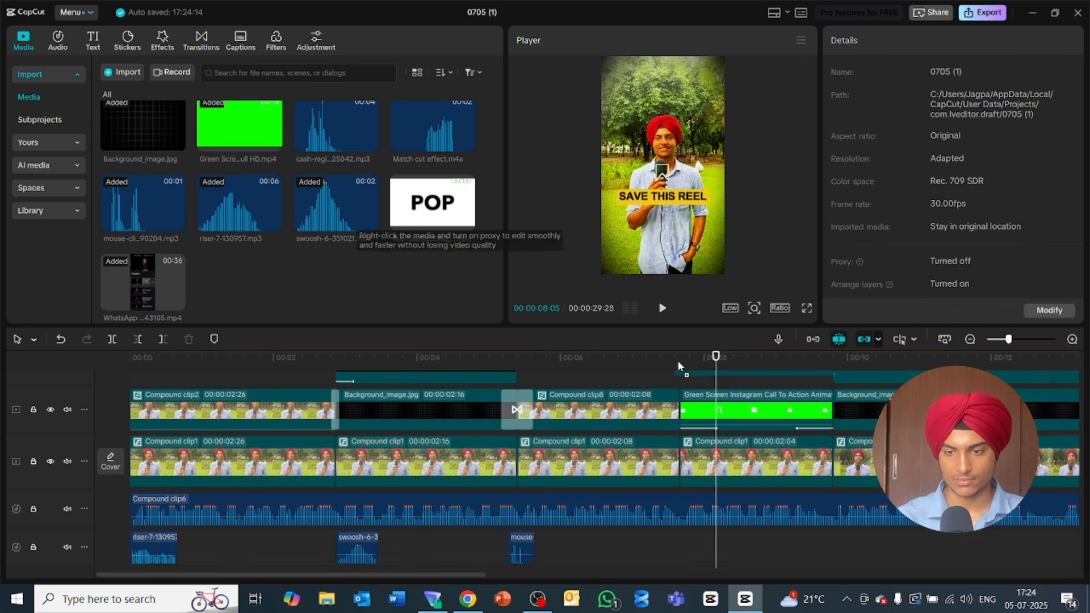
scroll(689, 370, up, 1)
drag(689, 370, 679, 454)
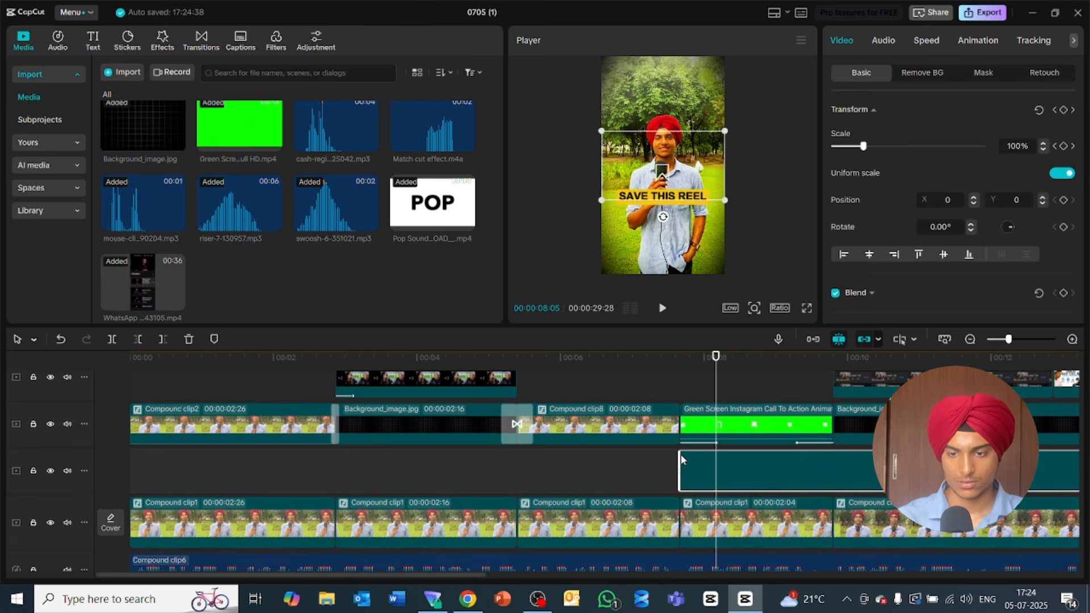
right_click(741, 471)
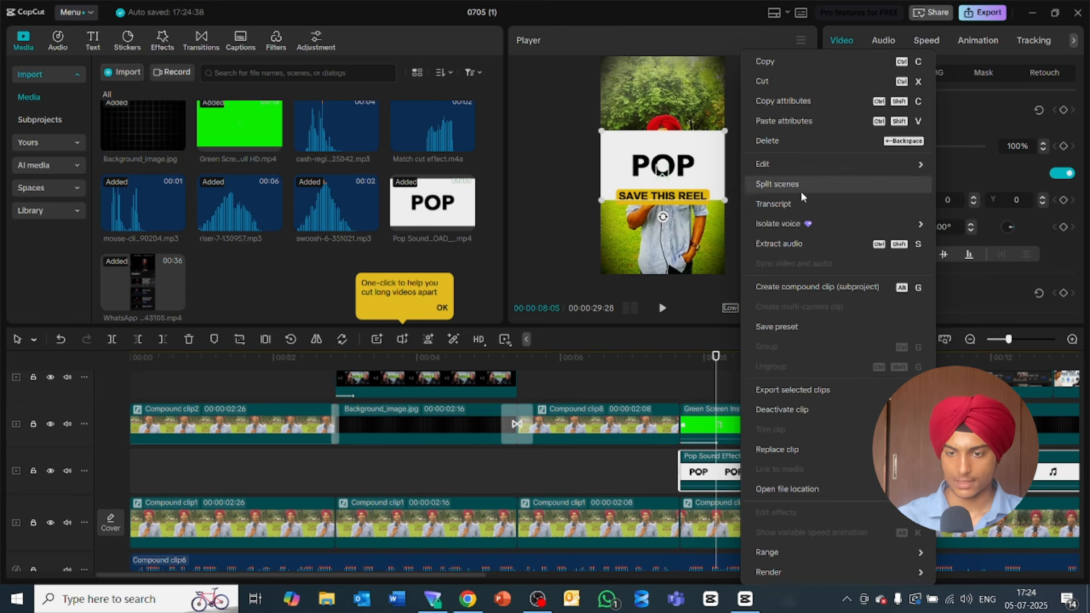
click(796, 242)
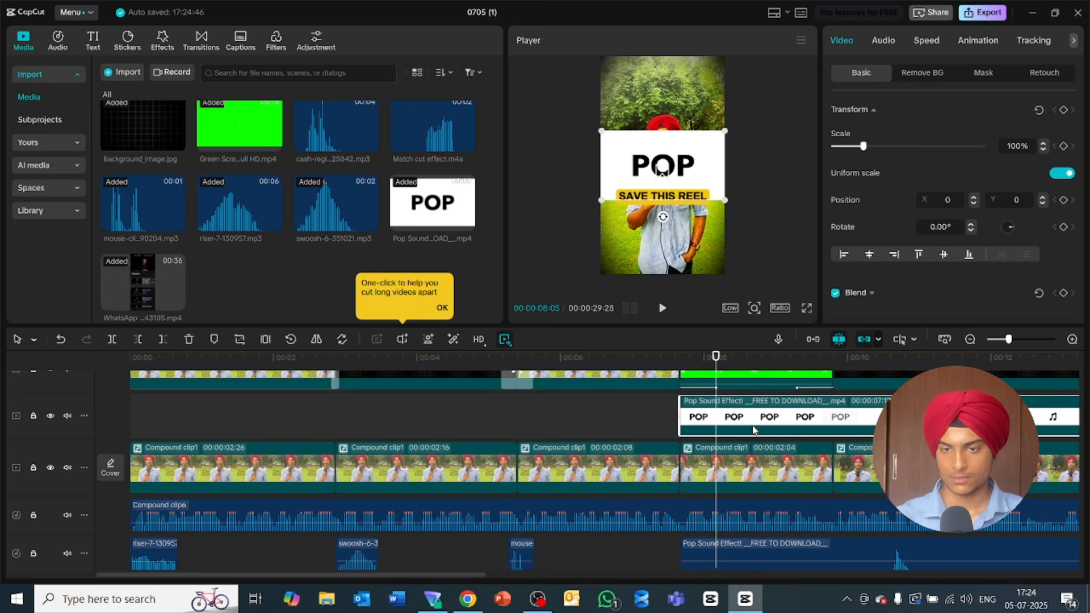
Step: Delete the Pop Sound Effect video clip and move its extracted audio so the pop falls at 00:00:08:05
key(Delete)
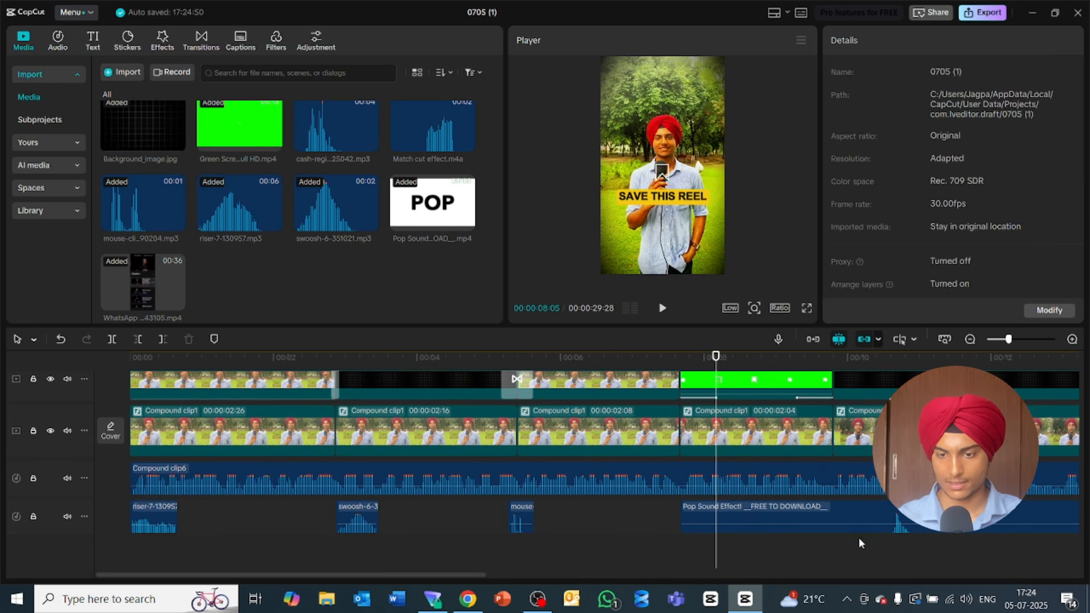
drag(874, 519, 696, 541)
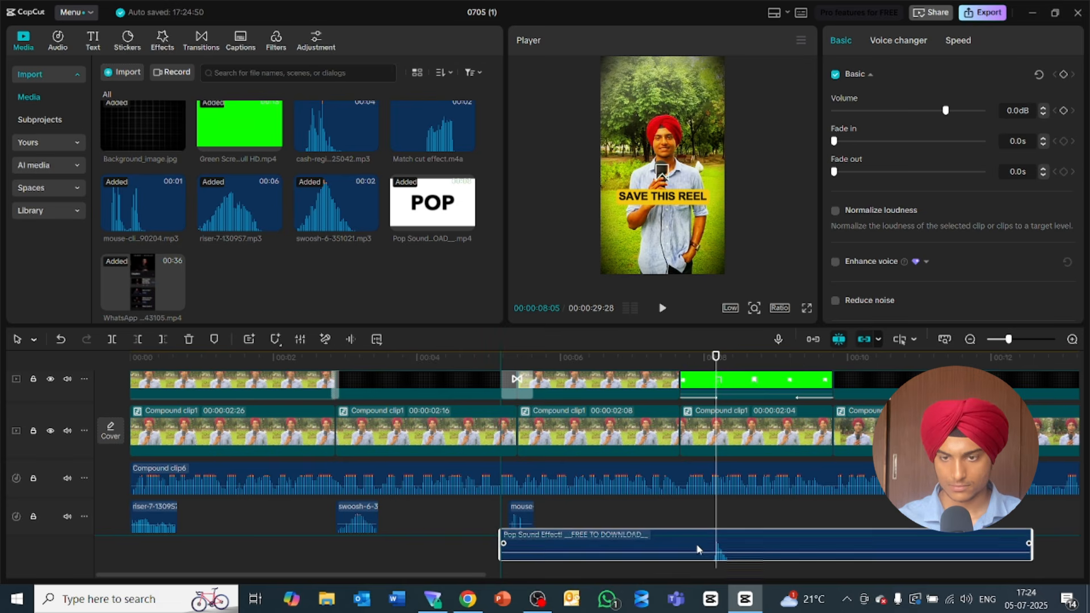
Step: Play back the pop over the green-screen animation, lower the Pop Sound Effect audio to -7.3 dB, and play it again
click(695, 368)
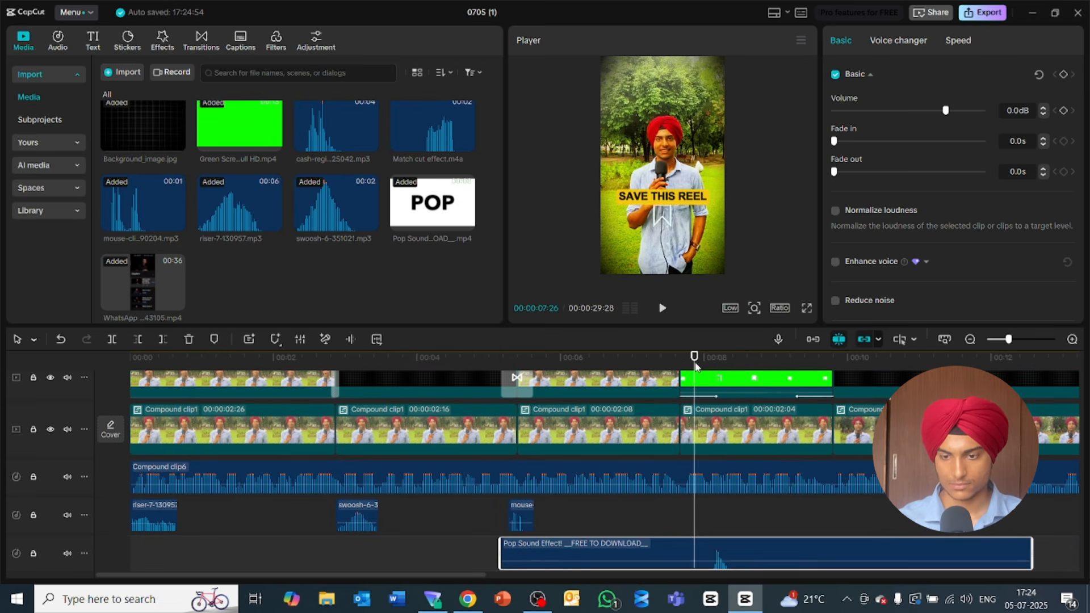
key(space)
key(space)
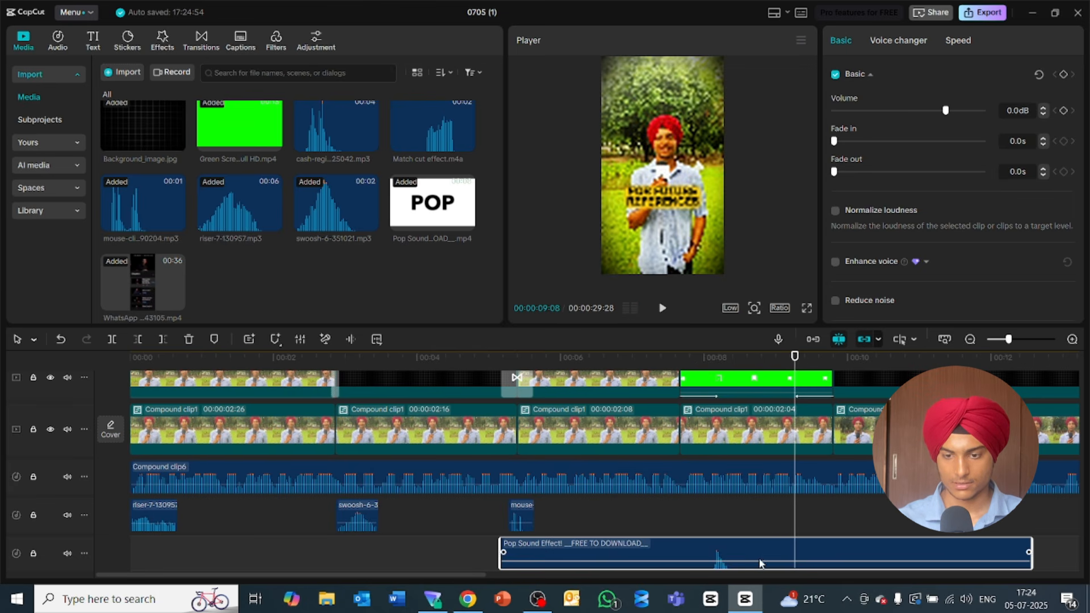
drag(759, 561, 759, 567)
click(680, 357)
key(space)
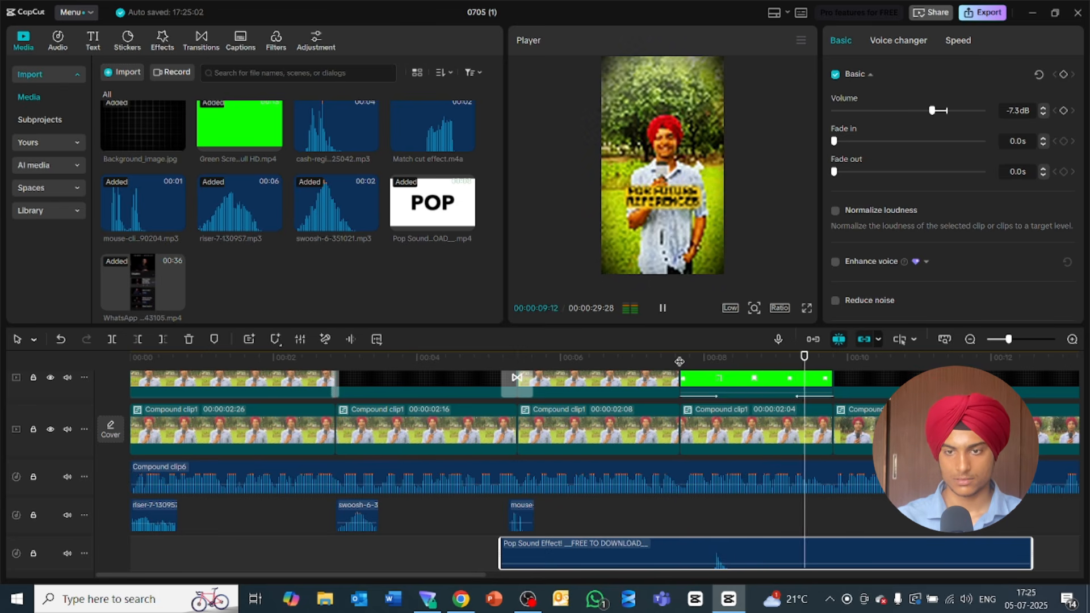
key(space)
key(space)
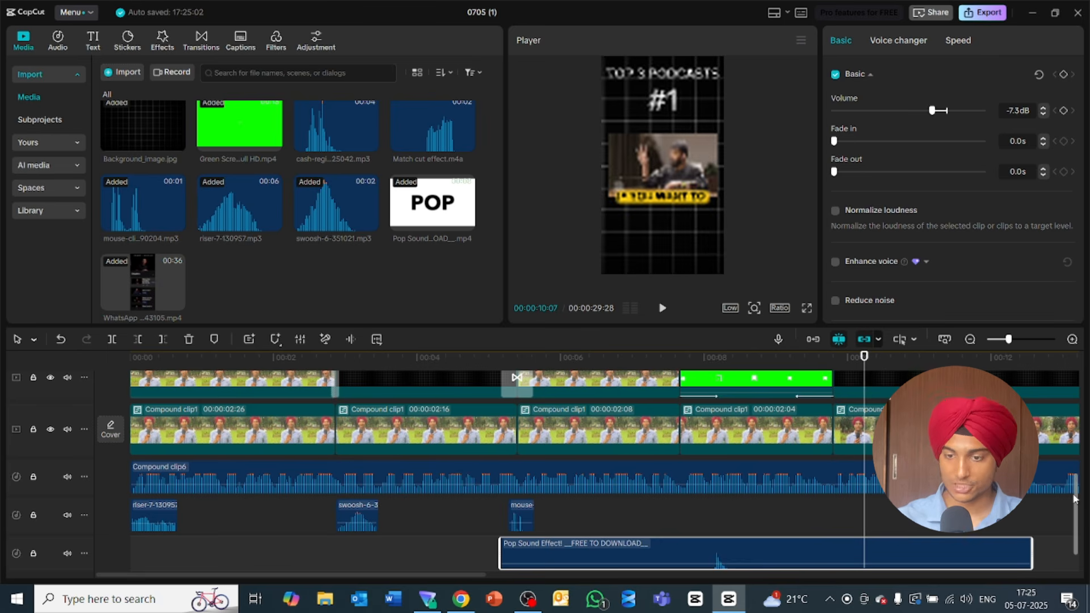
Step: Move the green-screen Instagram animation up one track and duplicate the 00:00:02:04 main-track clip into the gap beneath it
drag(1075, 499, 1077, 473)
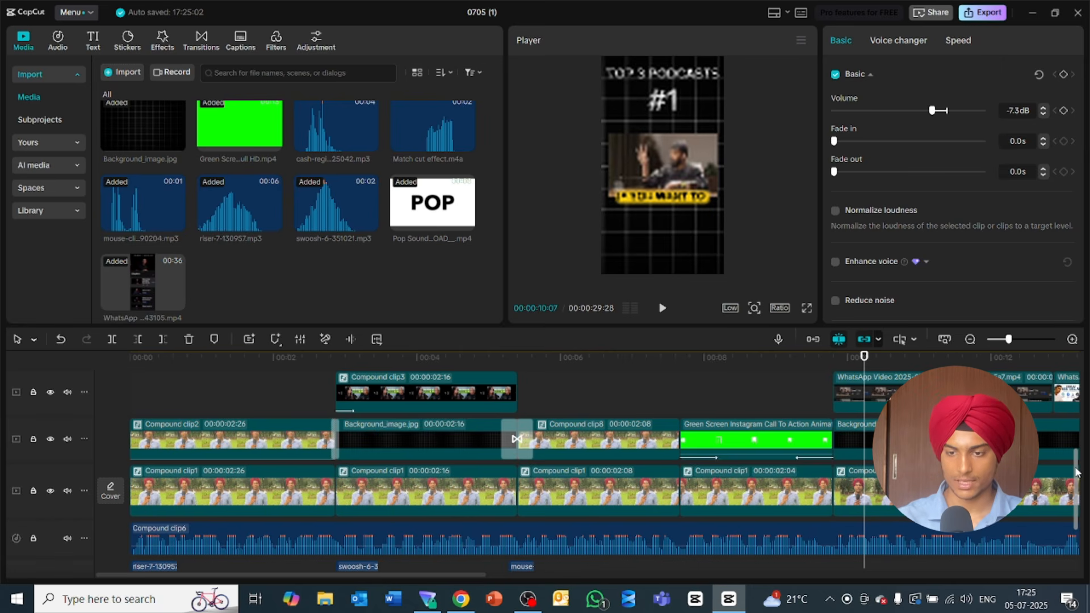
drag(770, 453, 767, 417)
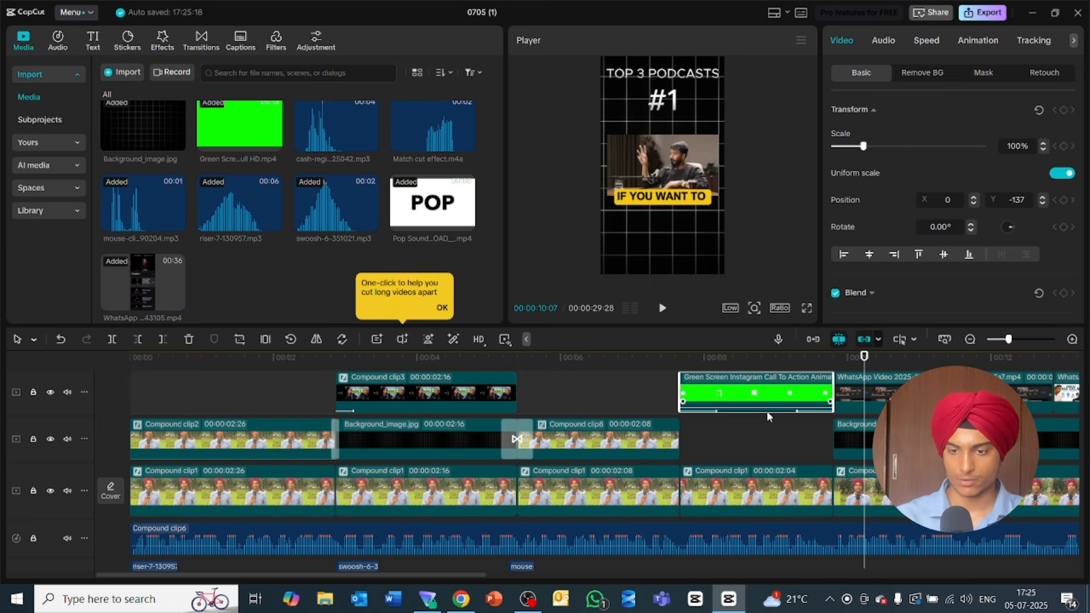
drag(754, 484, 755, 448)
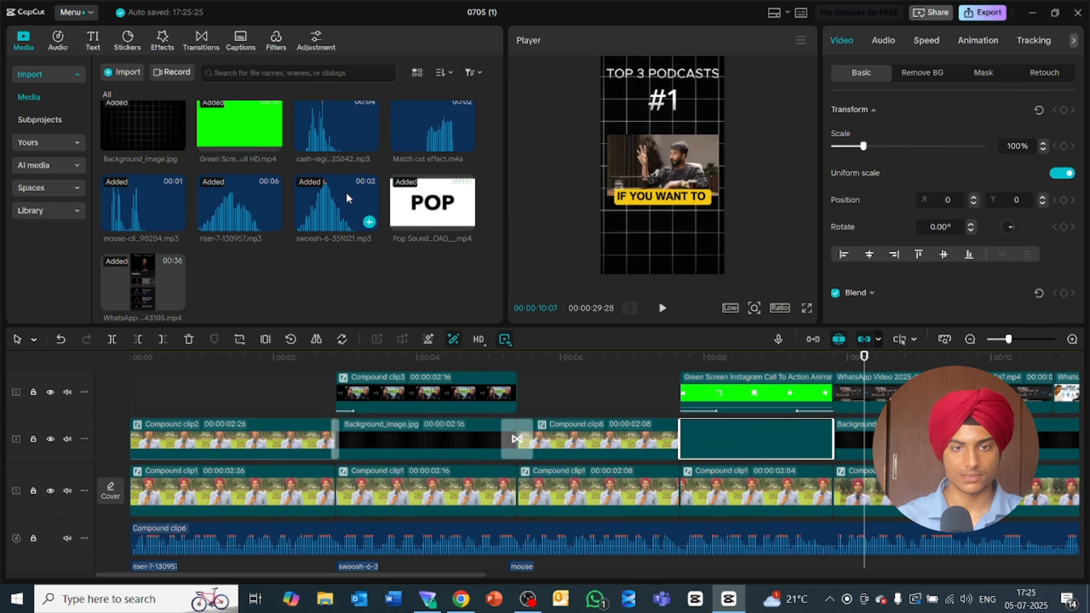
Step: Add a Glare transition between the duplicated clip and Background_image.jpg, and paste a copy of the mouse click sound effect at 00:00:09:17
click(209, 47)
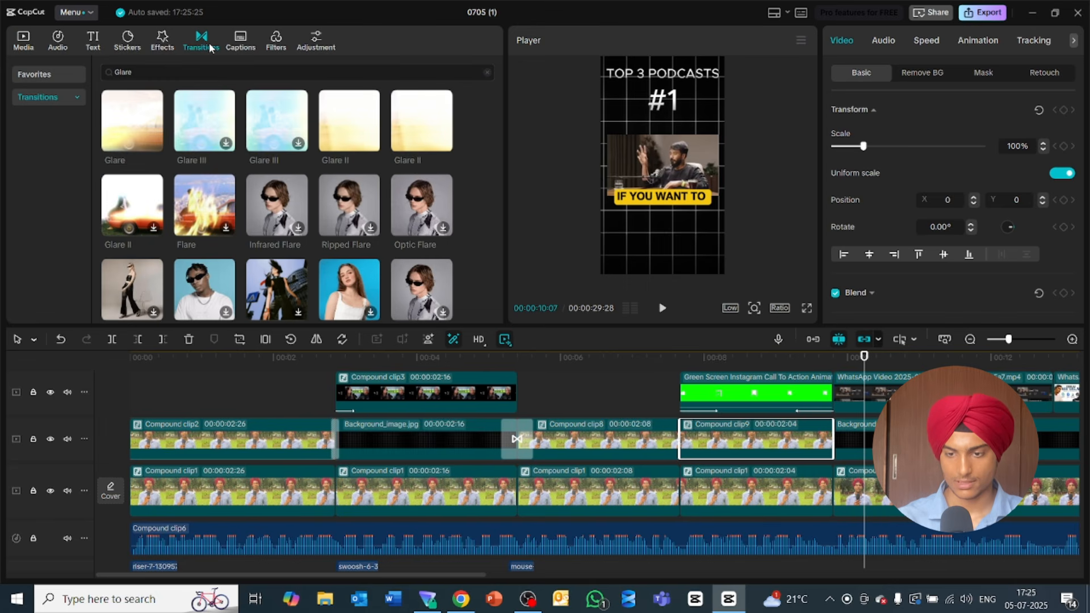
drag(130, 136, 808, 440)
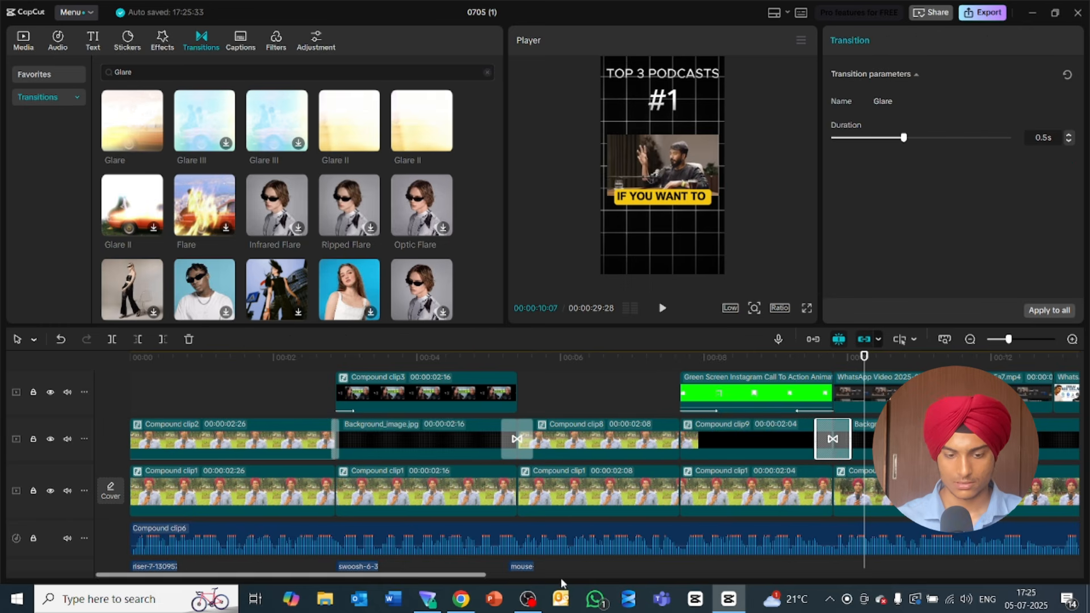
click(521, 567)
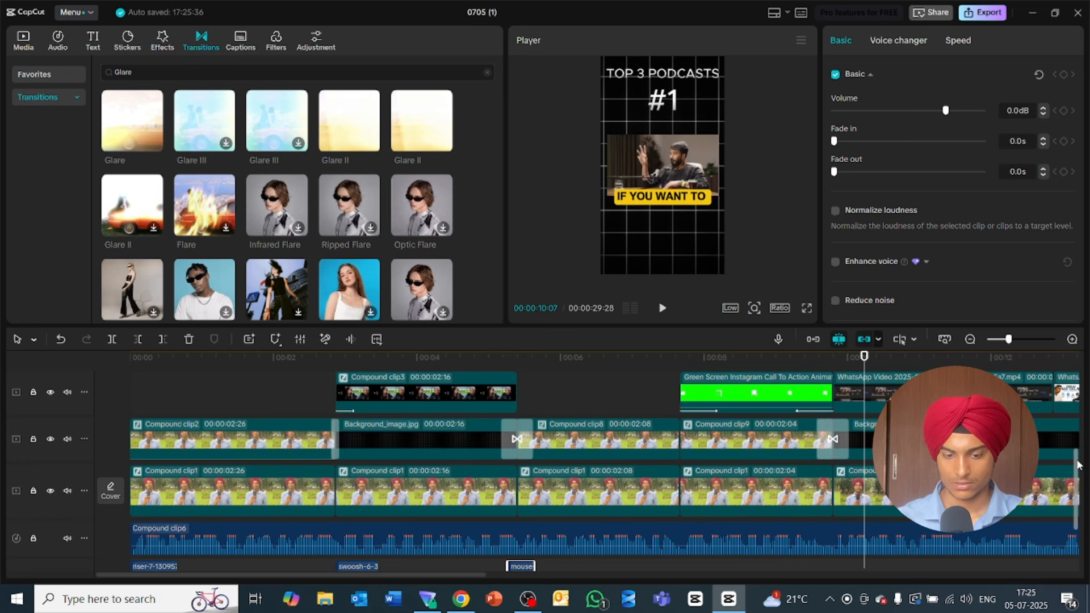
drag(1079, 466, 1079, 496)
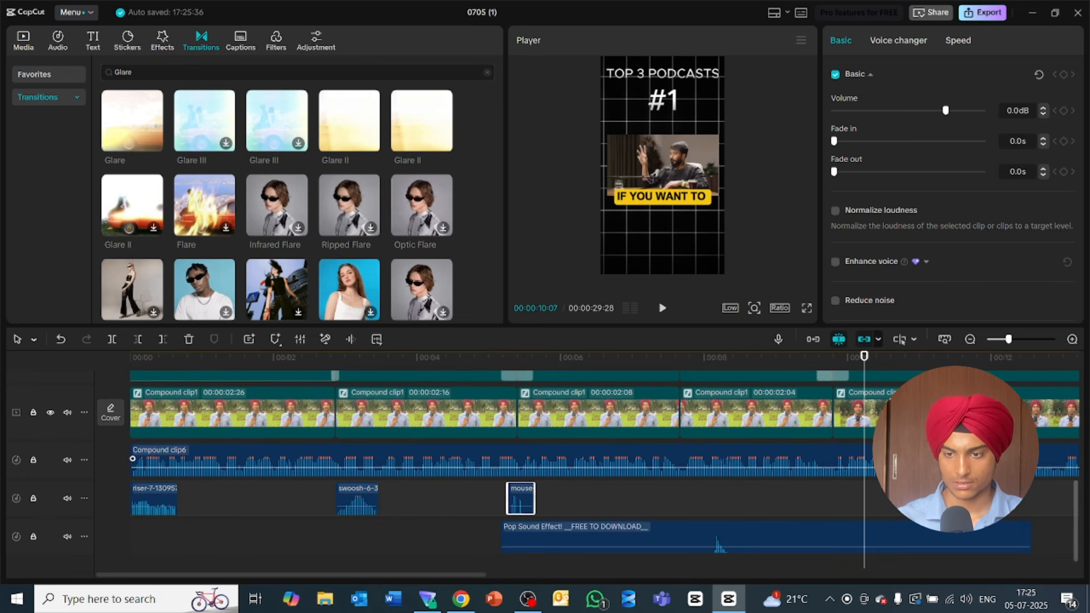
drag(863, 363, 817, 366)
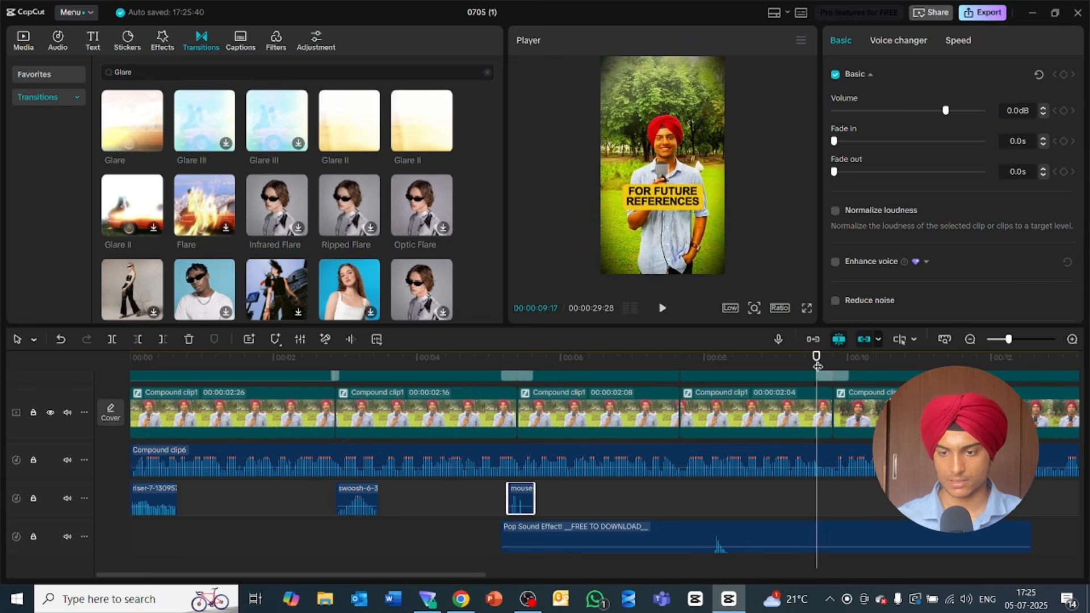
key(ctrl+v)
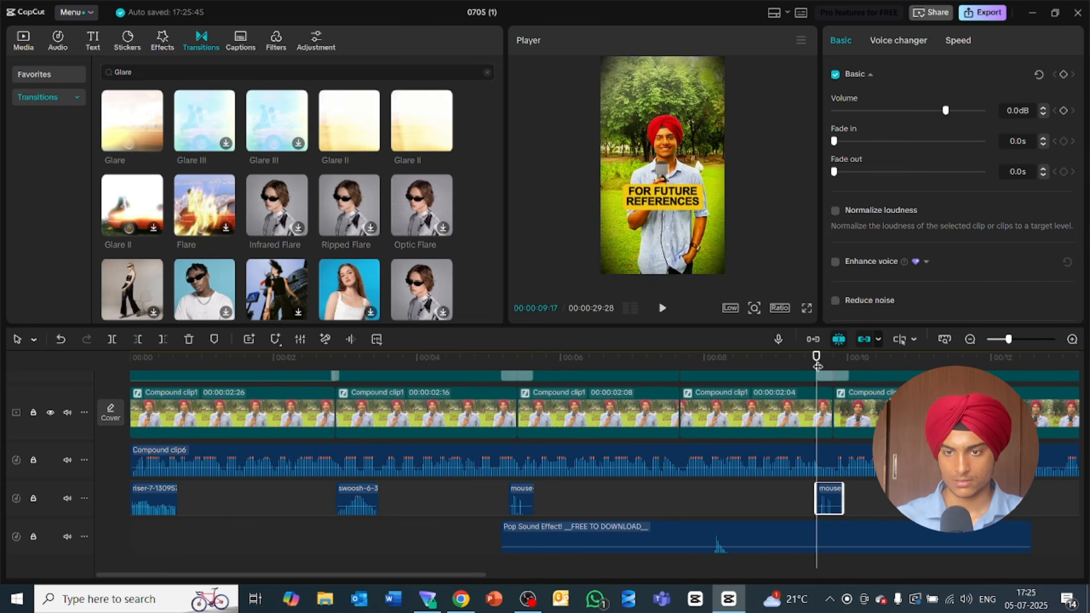
key(space)
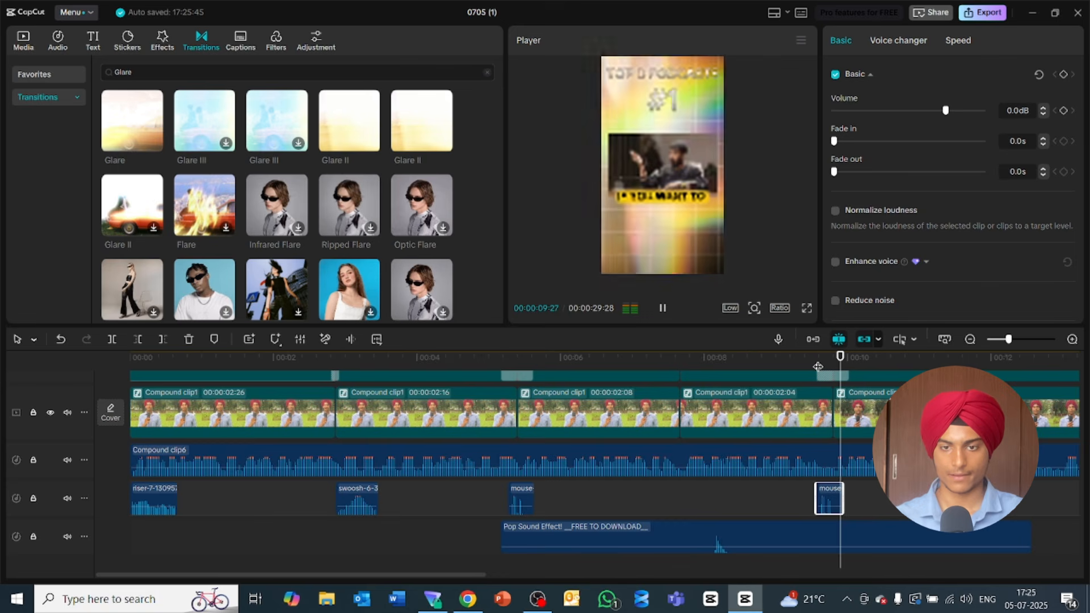
key(space)
key(alt+Tab)
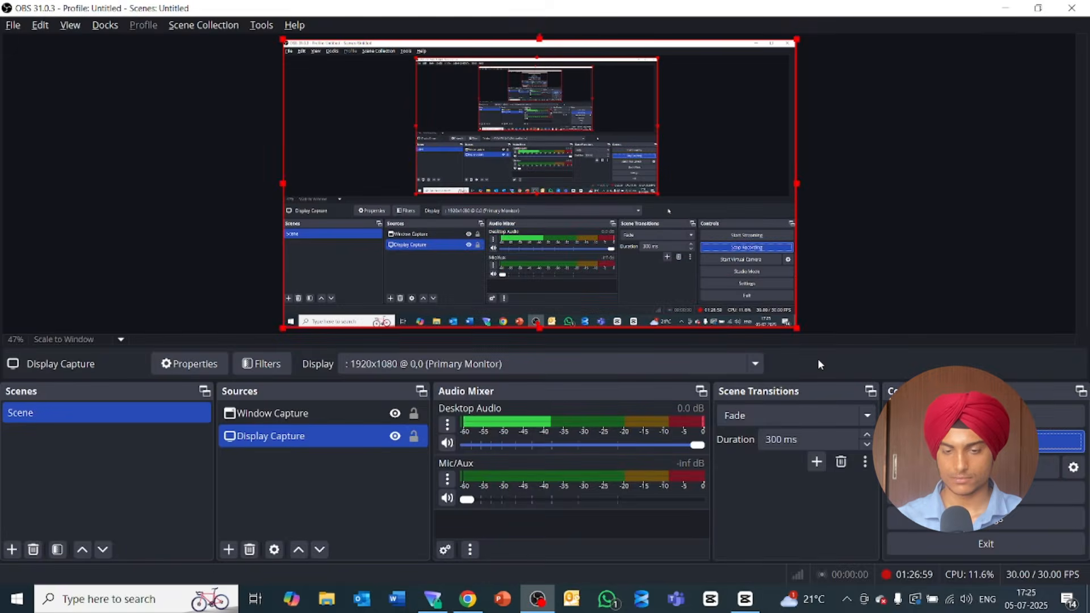
key(alt+Tab)
key(alt+Tab)
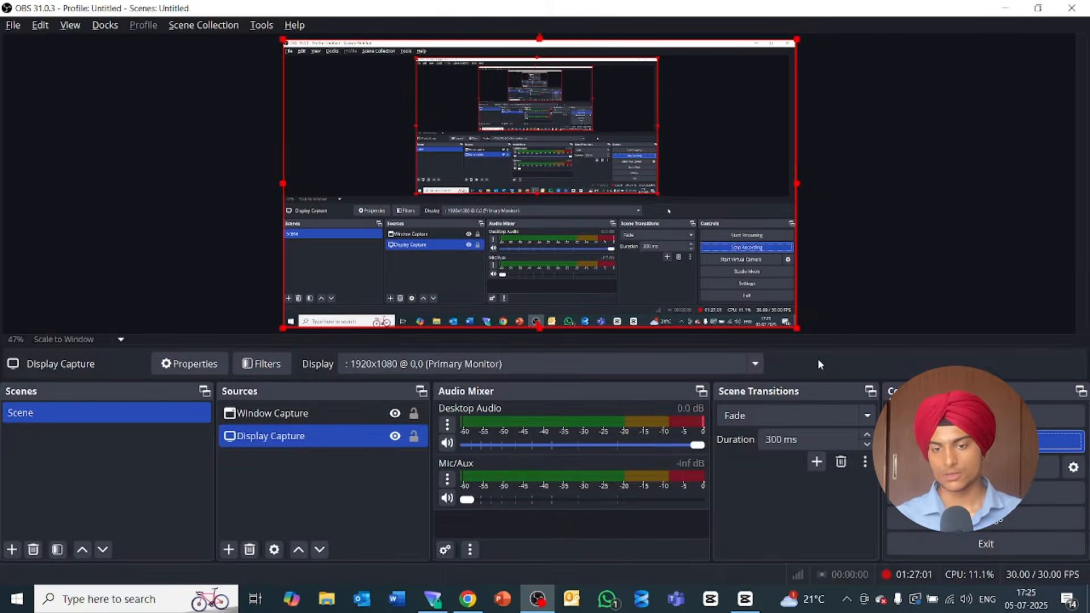
key(alt+Tab)
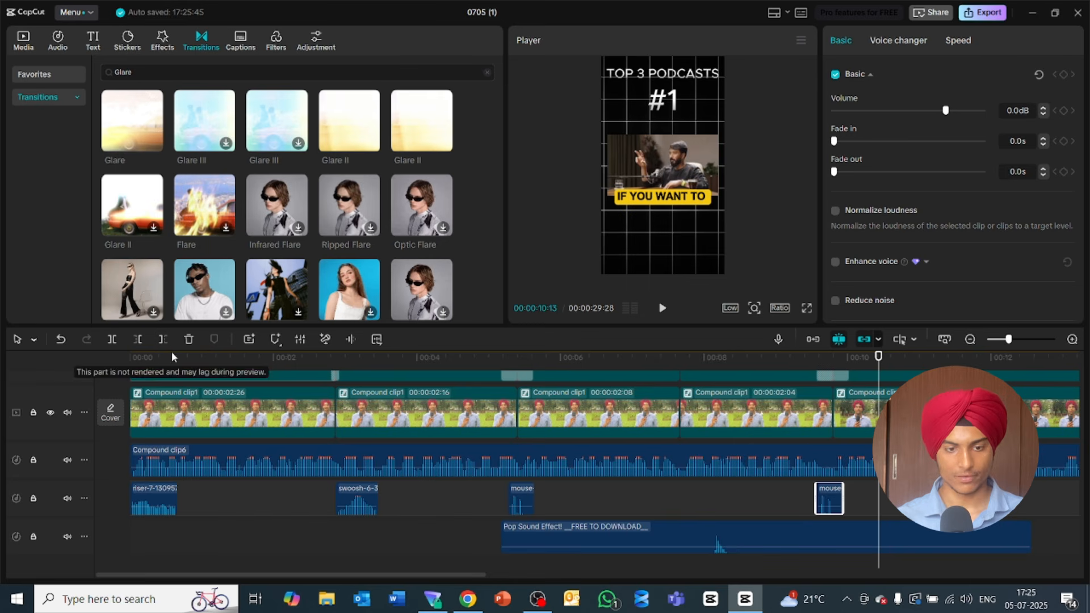
Step: Play the reel from the beginning to review how the sound effects match the visual changes
drag(172, 357, 105, 366)
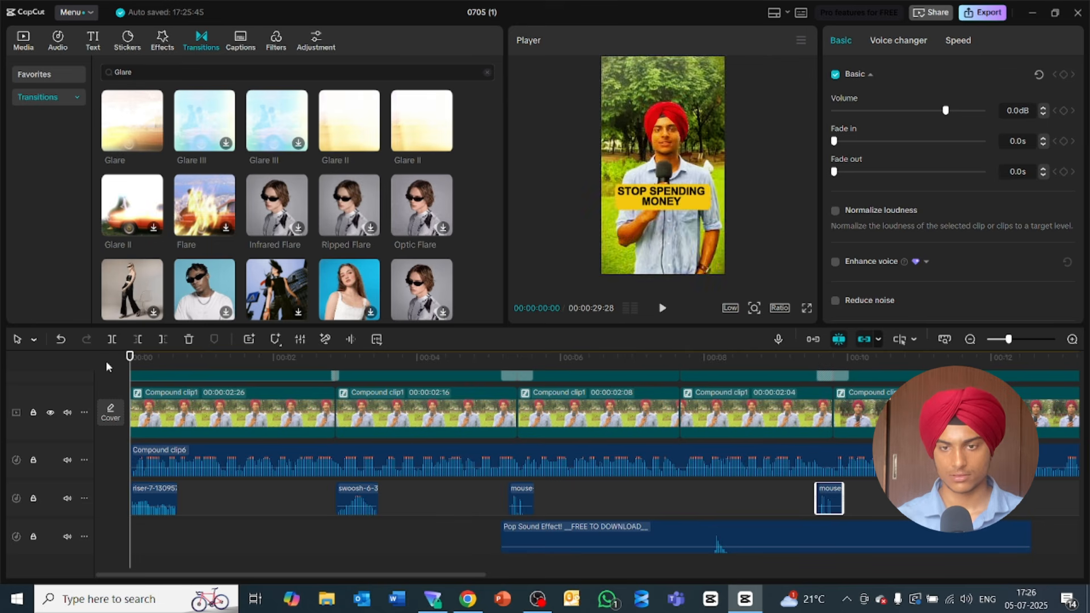
key(space)
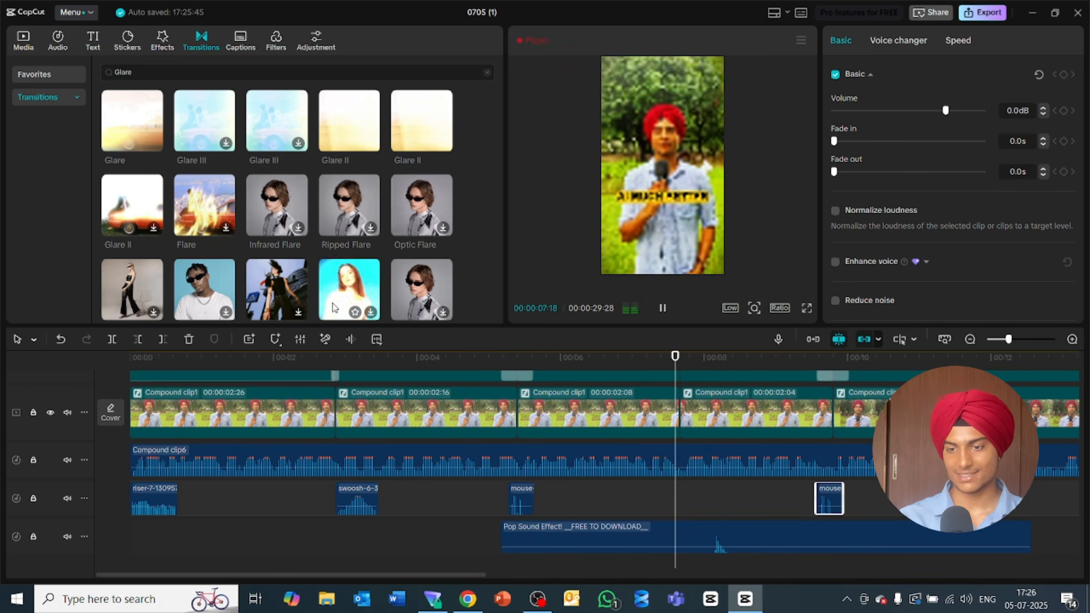
key(space)
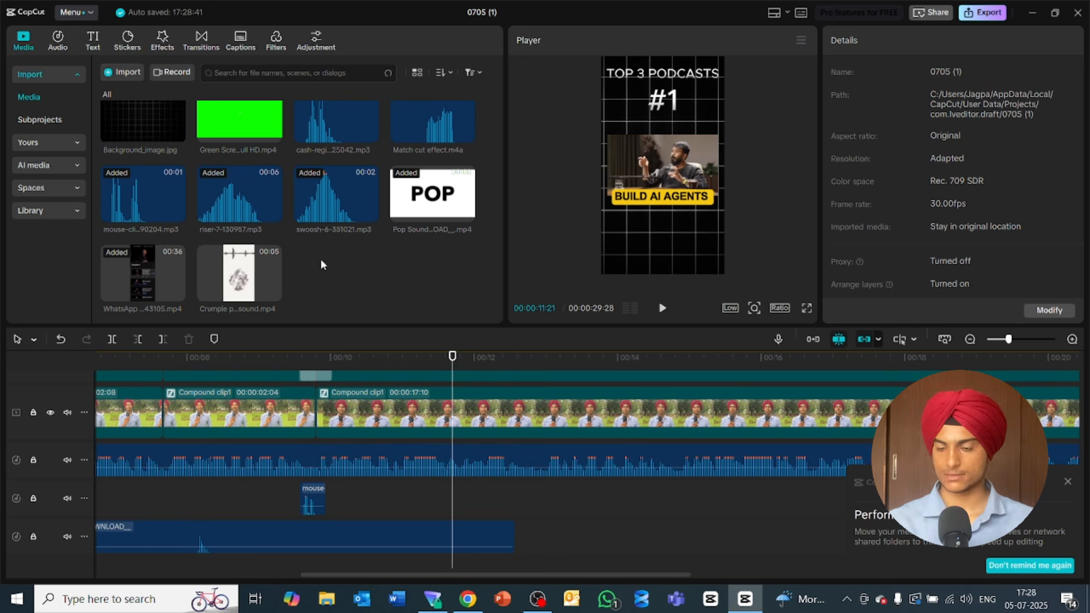
Step: Play on to the crumpled-paper transition and place the Crumple paper sound video on a new track beneath Background_image.jpg, starting just before it
click(1067, 483)
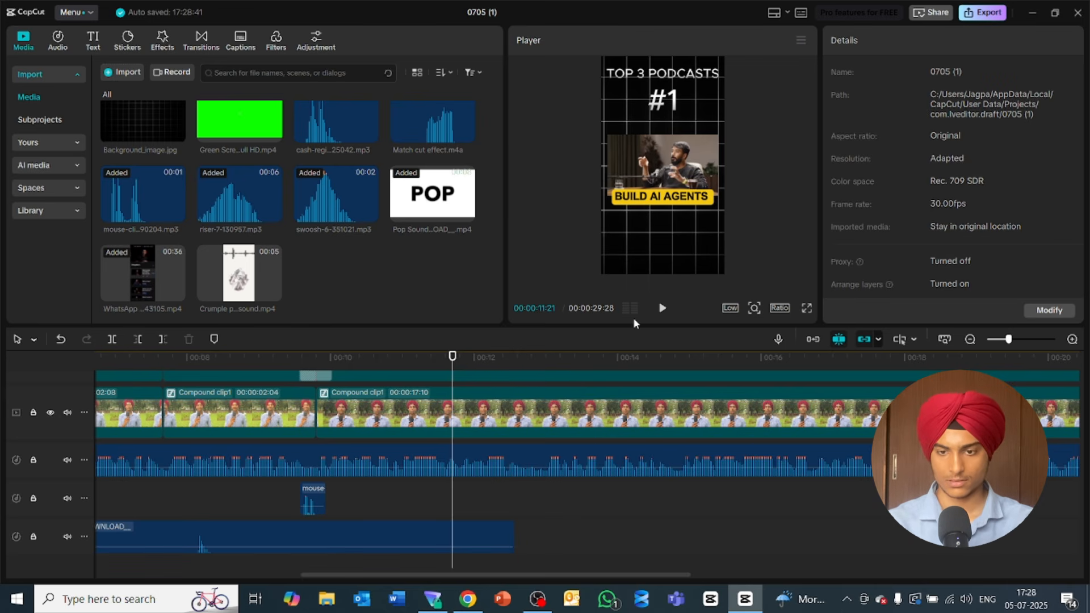
click(664, 311)
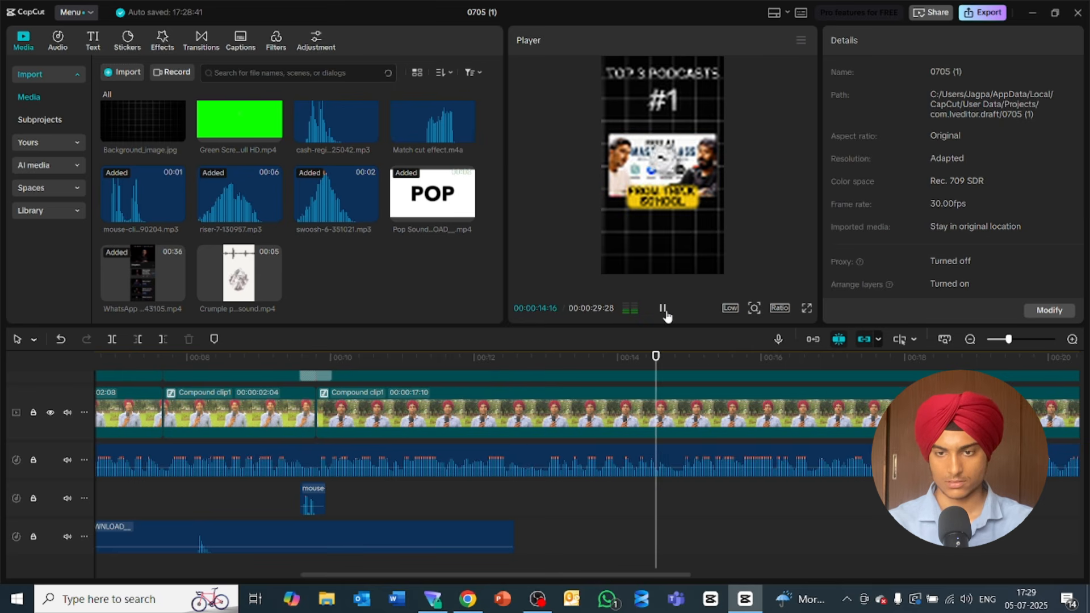
click(664, 311)
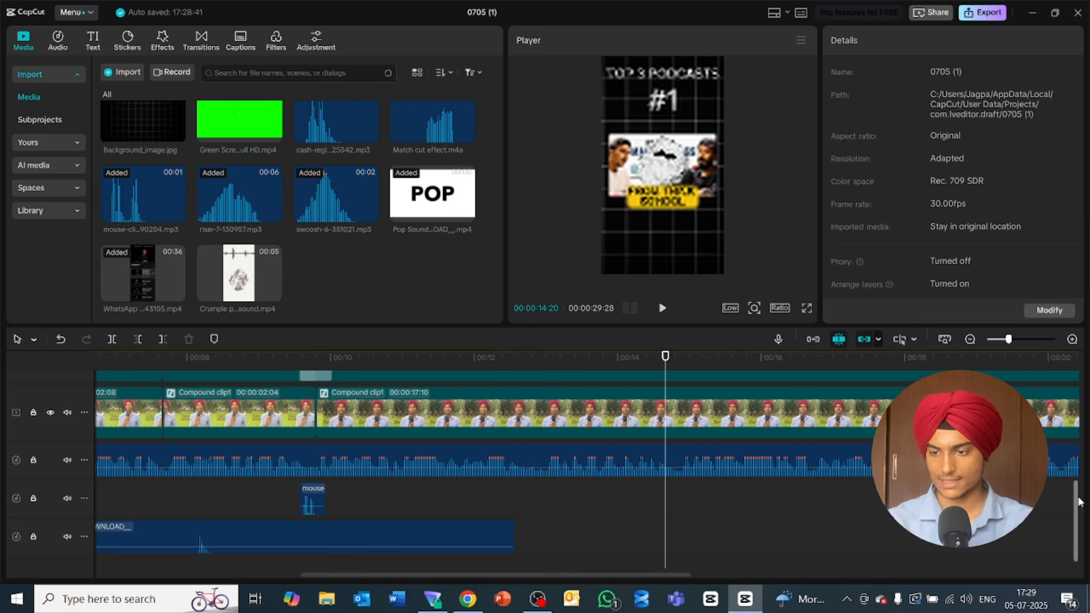
drag(1078, 501, 1081, 466)
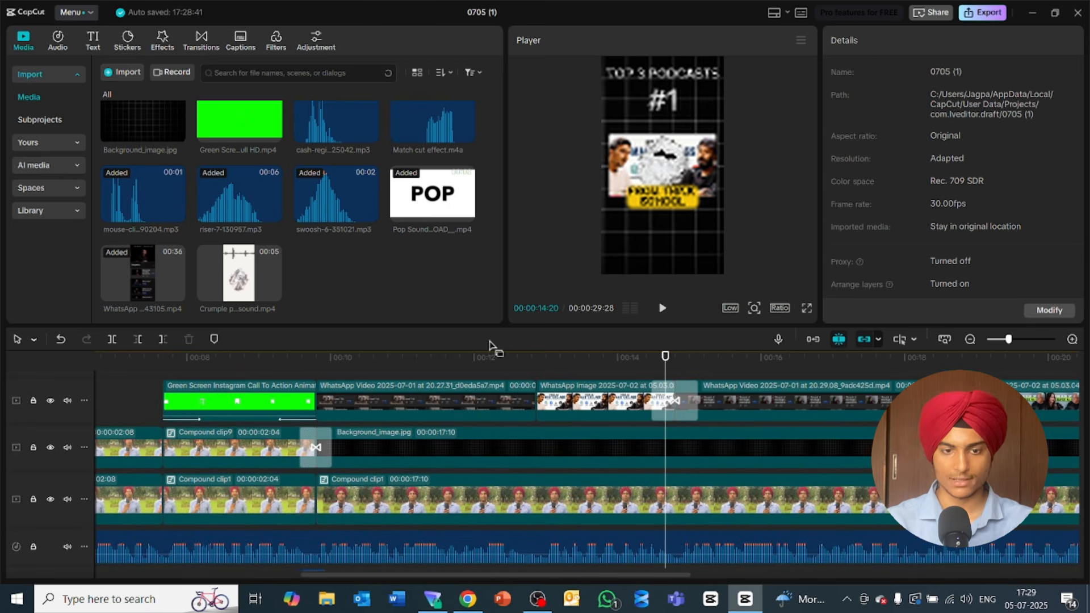
drag(256, 276, 591, 384)
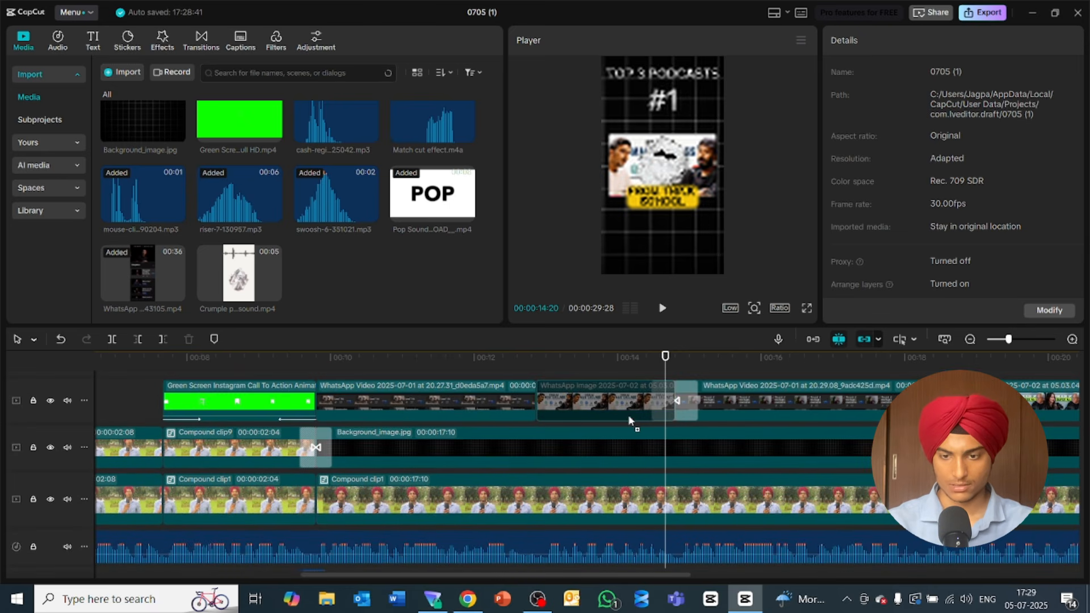
drag(629, 417, 599, 472)
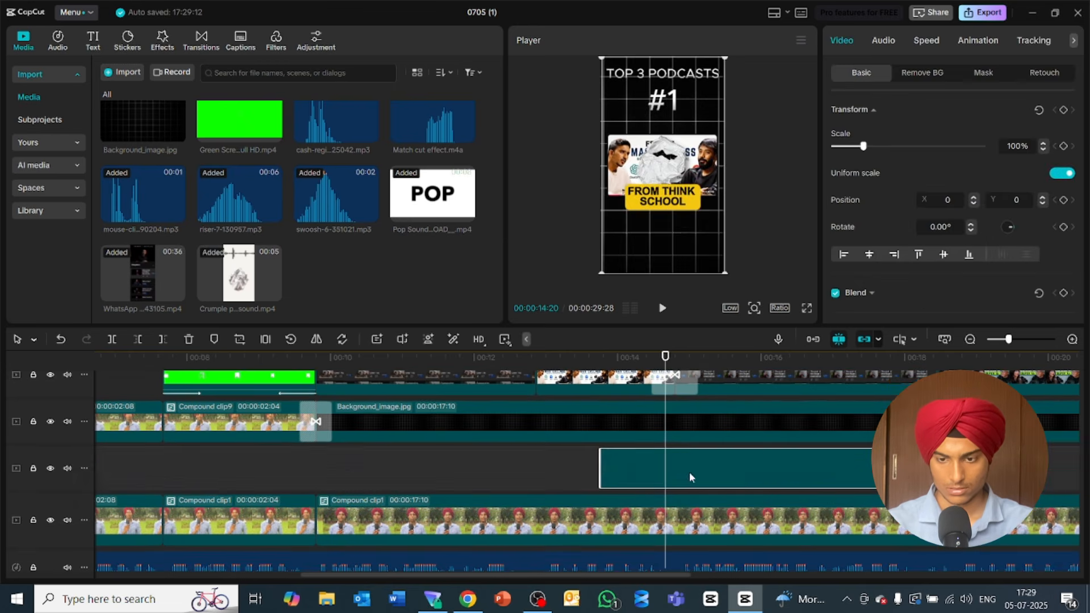
Step: Extract the audio from the Crumple paper clip and delete its video
right_click(694, 477)
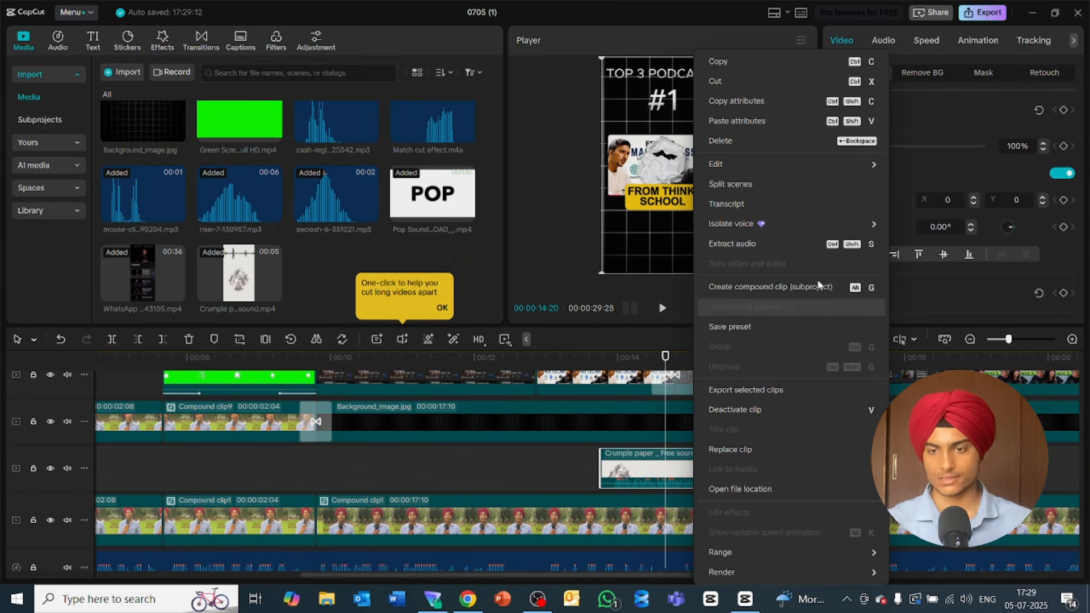
click(826, 239)
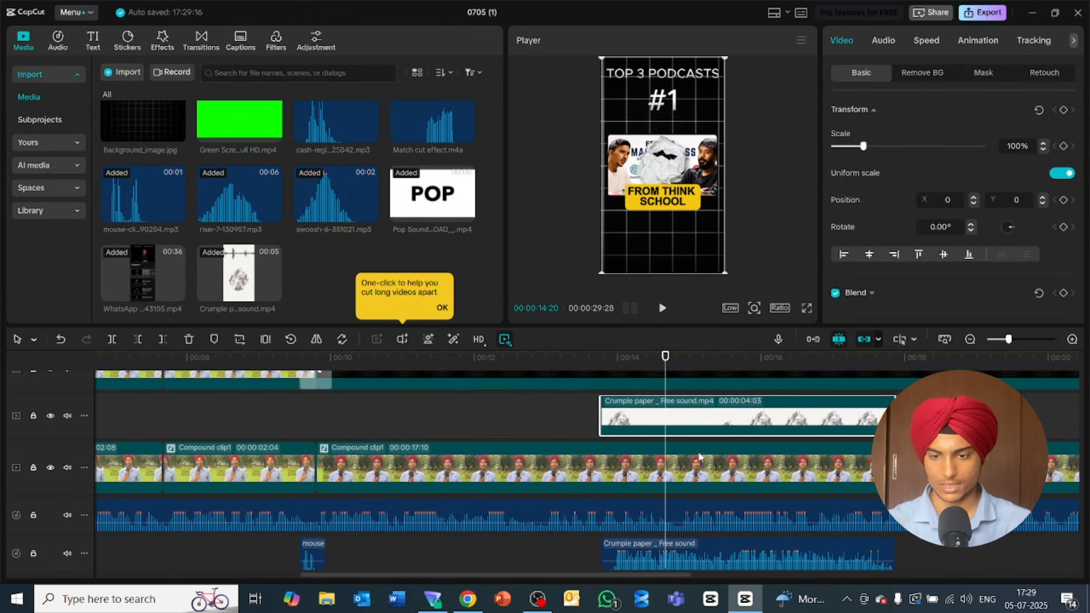
key(Delete)
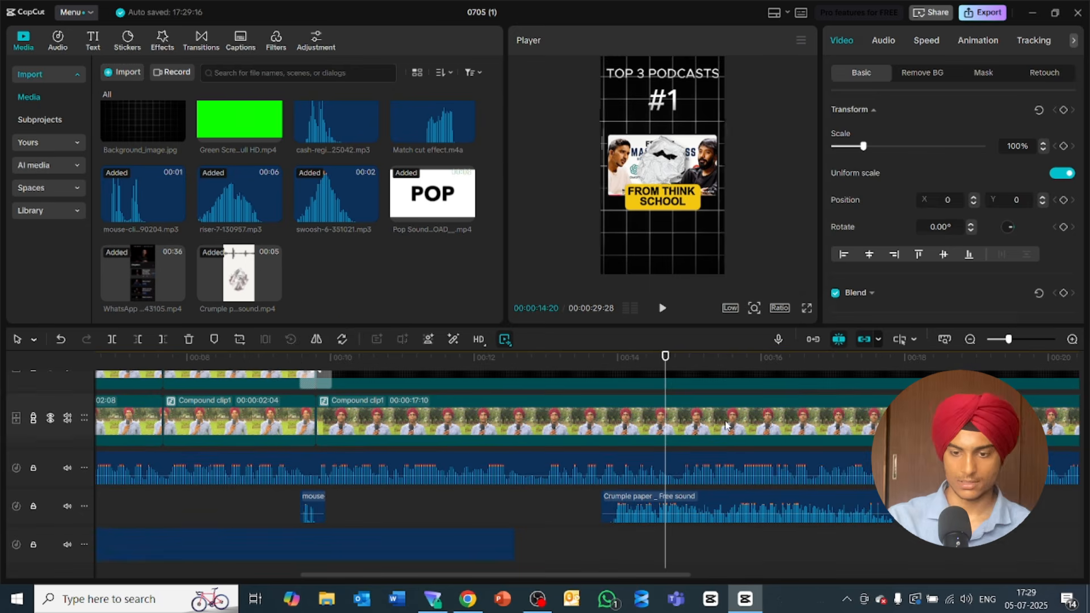
Step: Split the Crumple paper audio at 00:00:14:14, where the crumpled-paper transition begins, and delete the part before it
key(space)
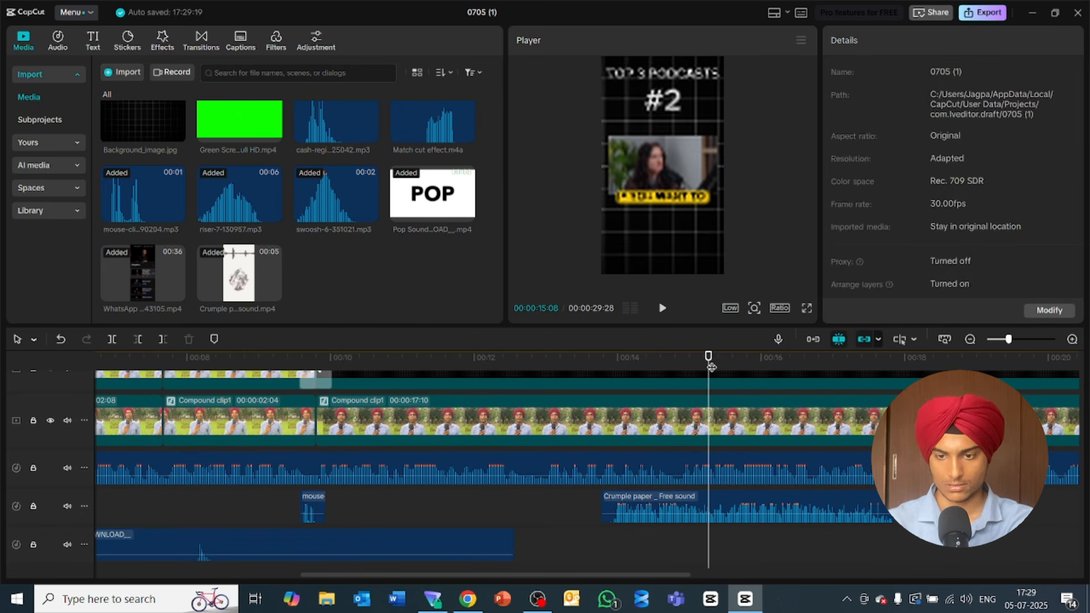
drag(707, 359, 675, 366)
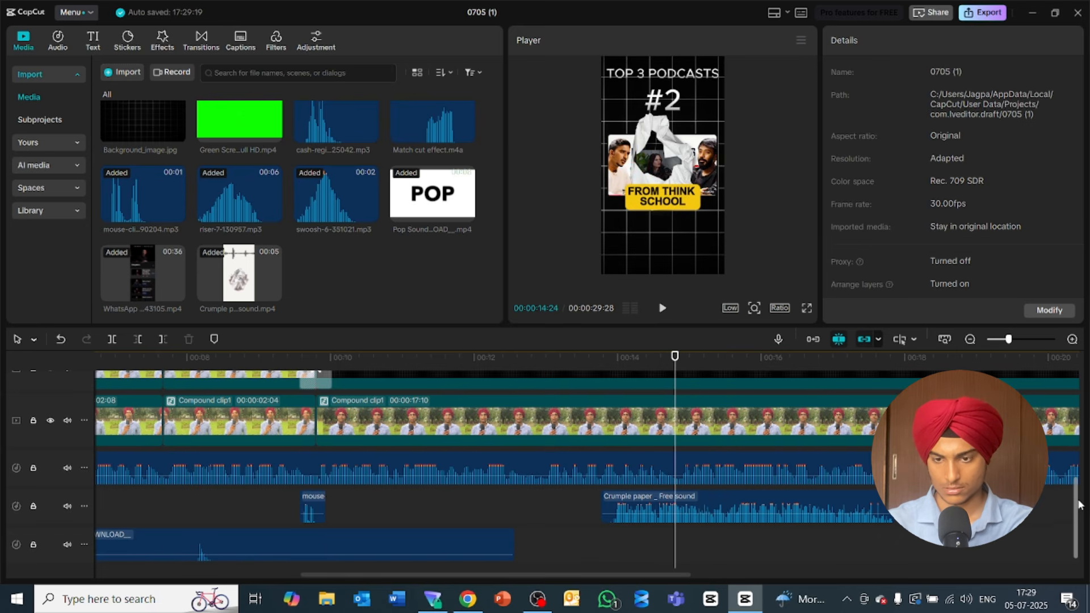
drag(1080, 505, 1082, 484)
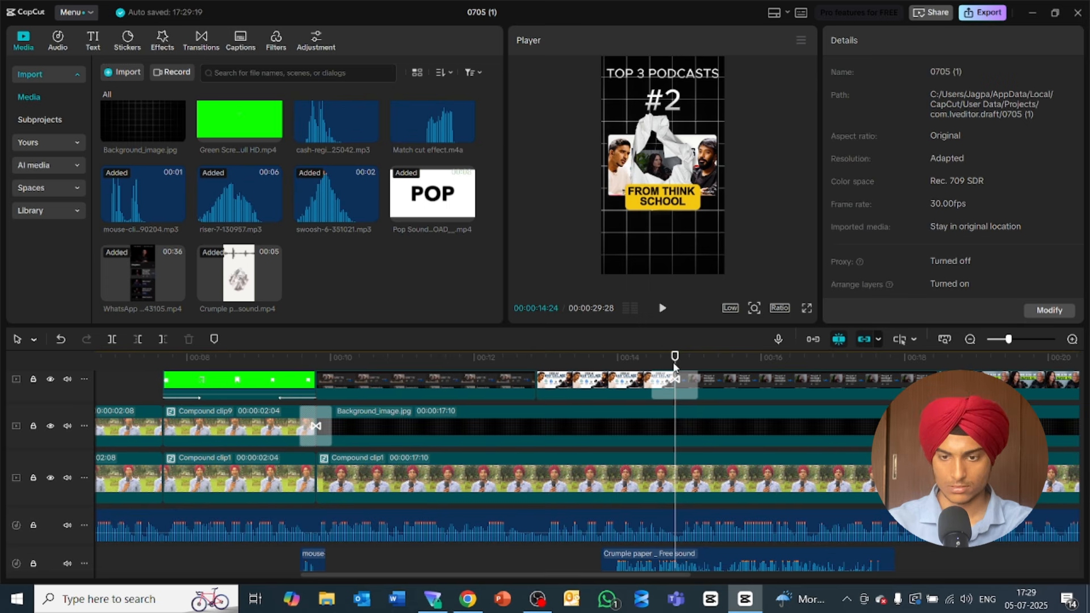
drag(666, 364, 652, 363)
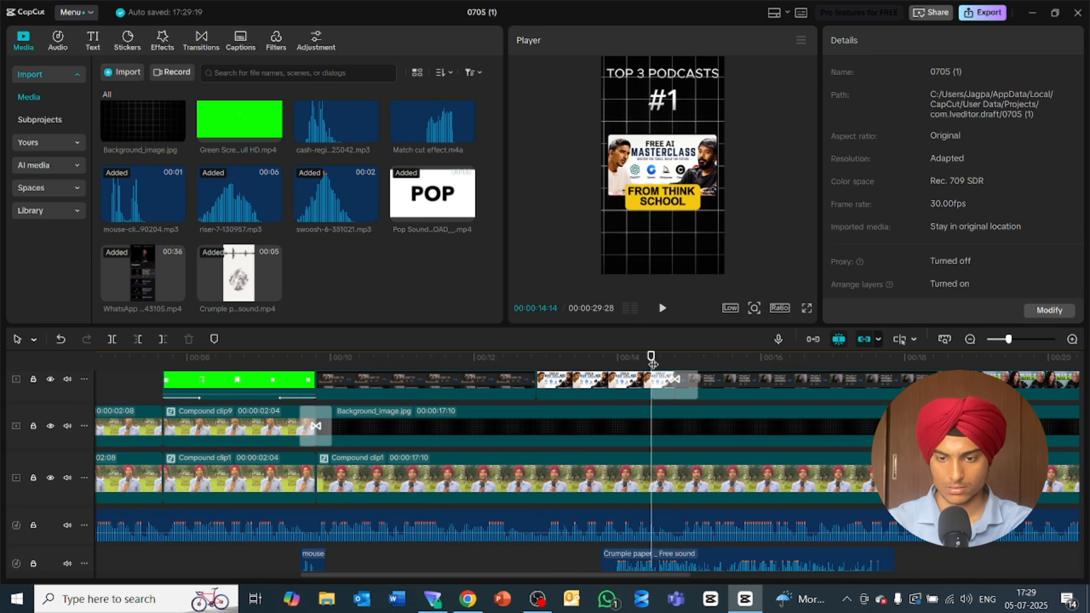
click(642, 564)
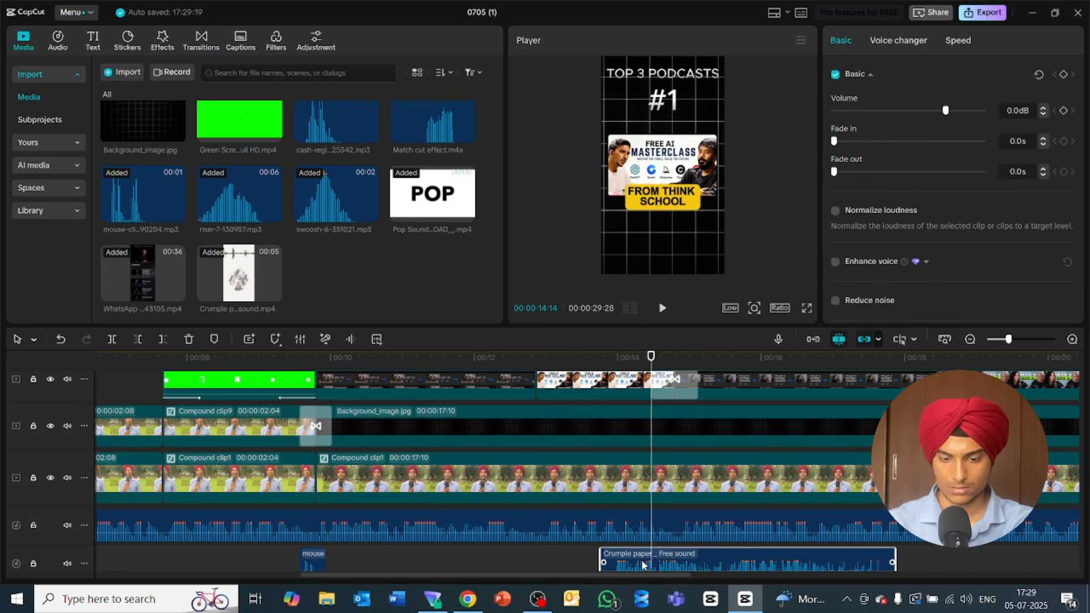
key(ctrl+b)
click(635, 553)
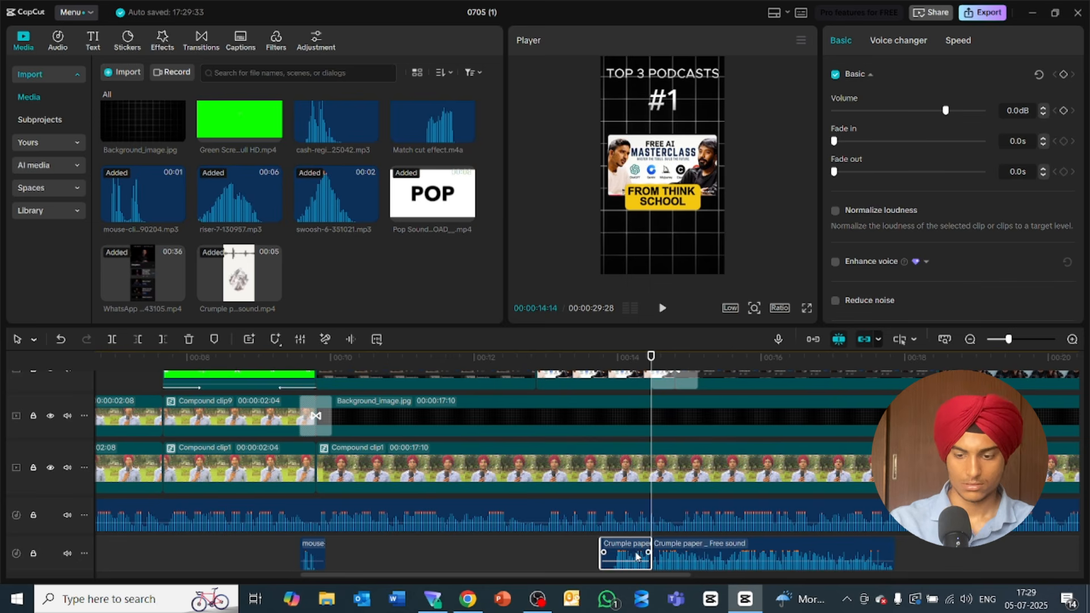
key(Delete)
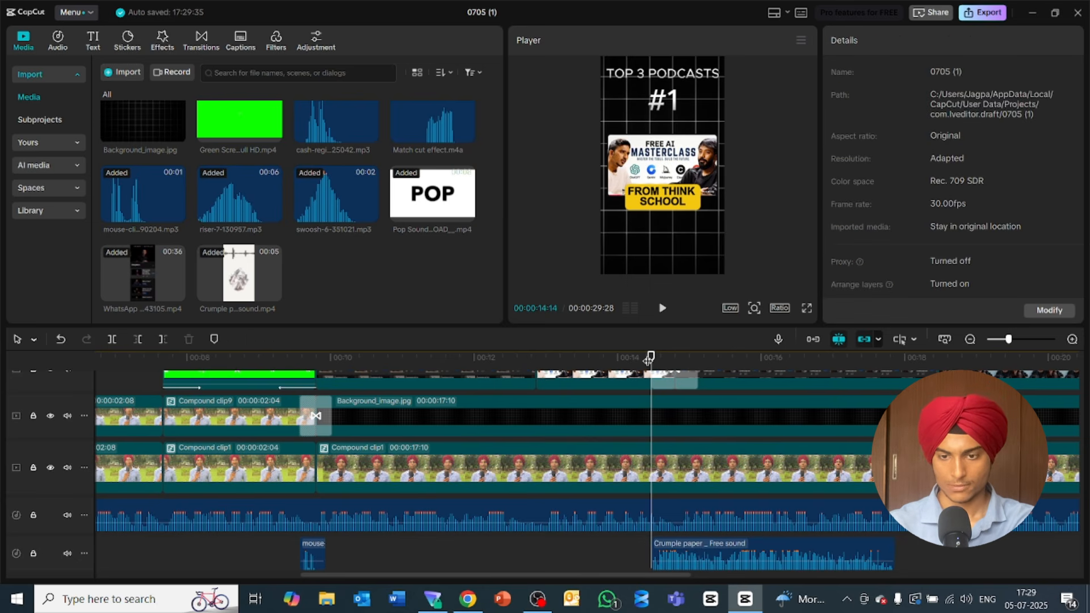
Step: Cut the Crumple paper audio at 00:00:15:04, delete the remainder, and play the transition to check the sound
drag(648, 360, 699, 365)
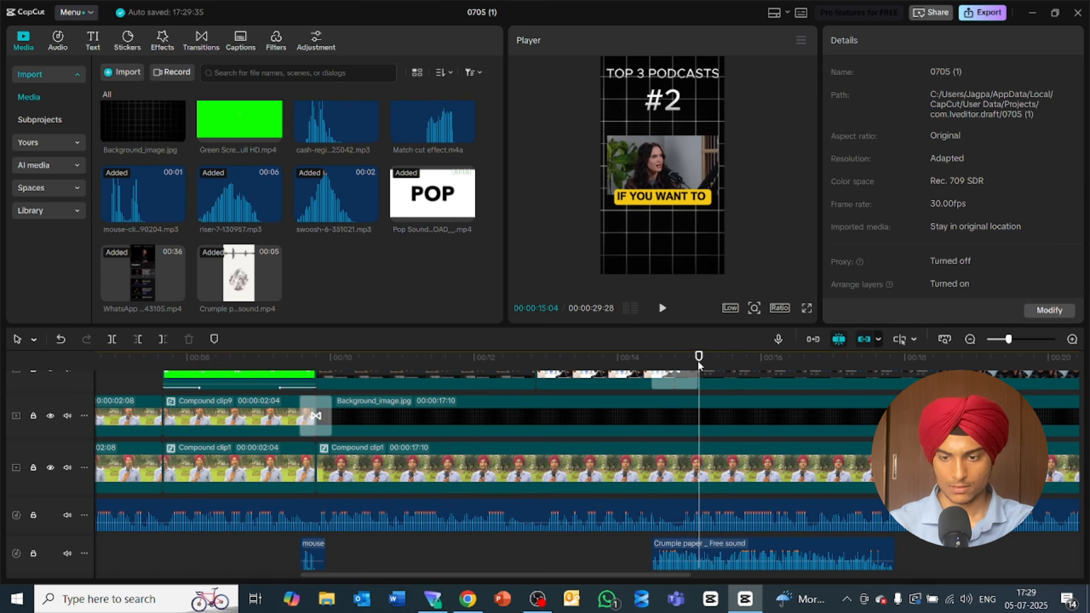
click(760, 554)
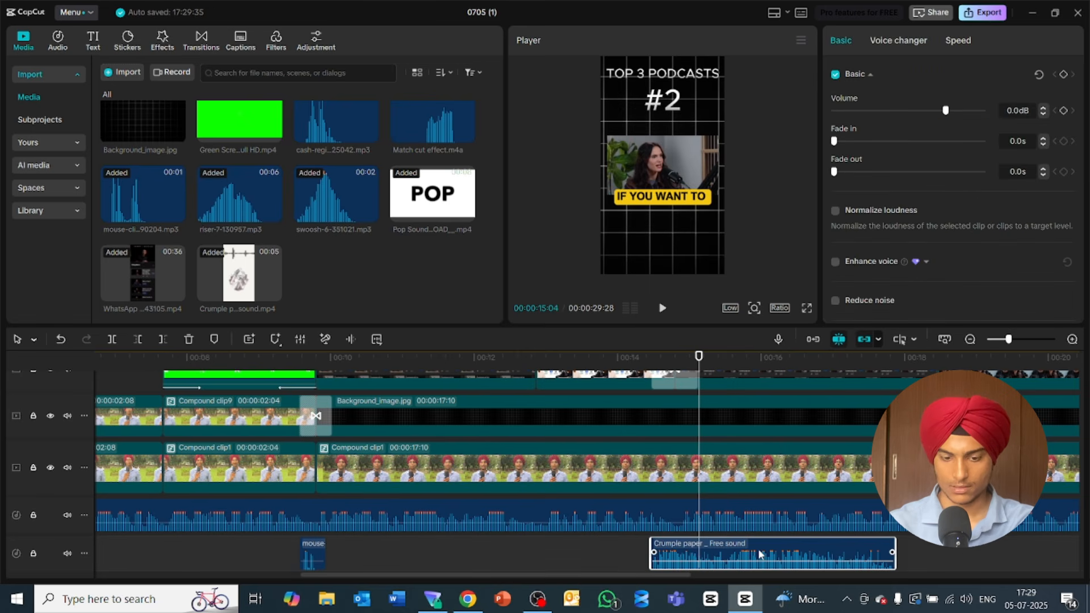
key(ctrl+b)
key(Delete)
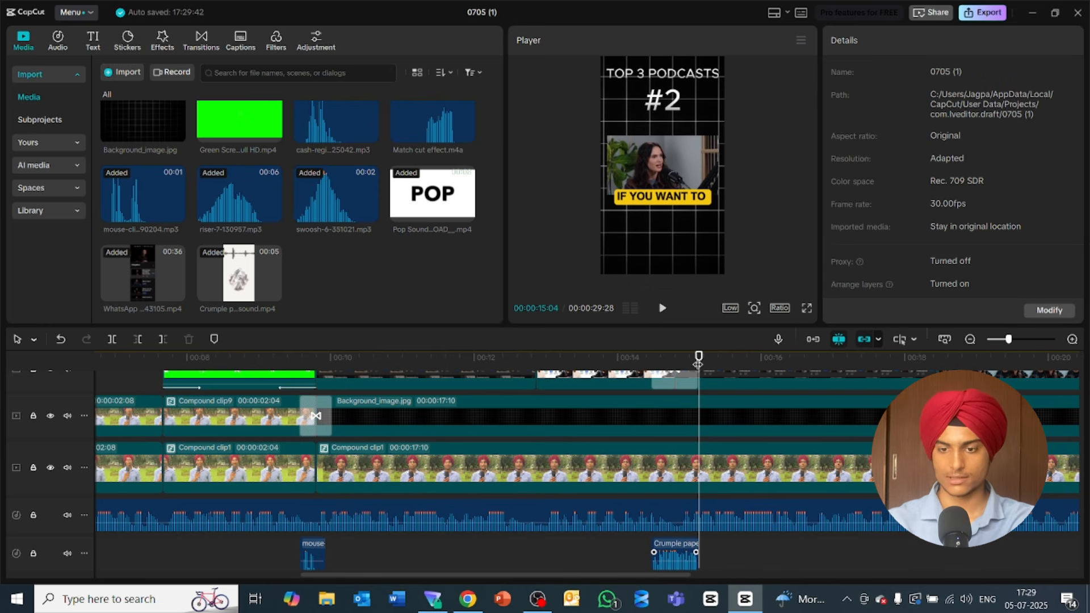
drag(692, 364, 640, 368)
key(space)
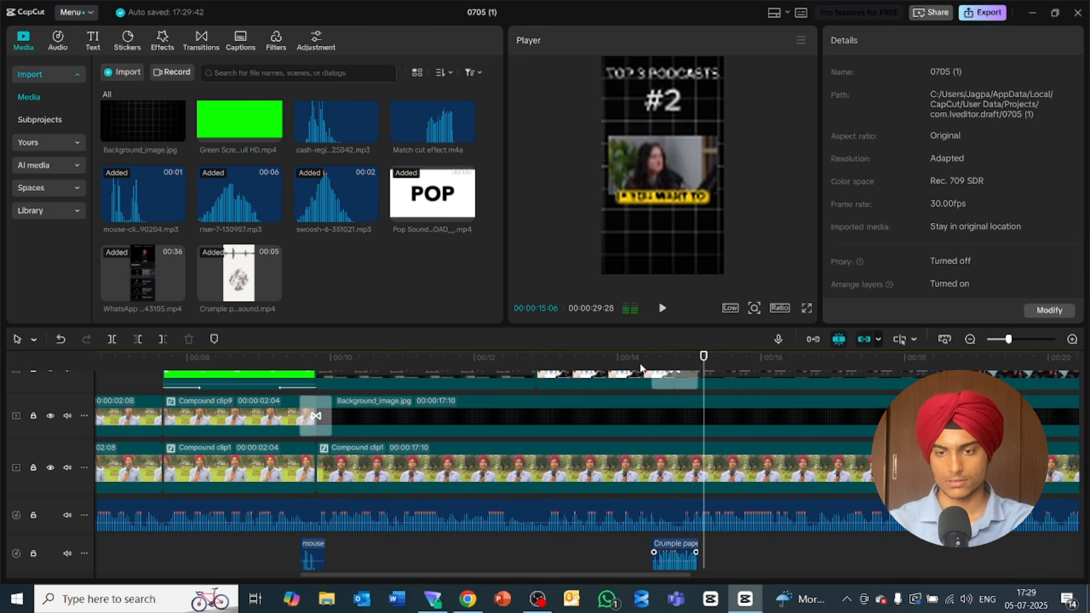
Step: Copy the trimmed Crumple paper sound to 00:00:20:20, at the start of the transition following podcast #2
click(674, 559)
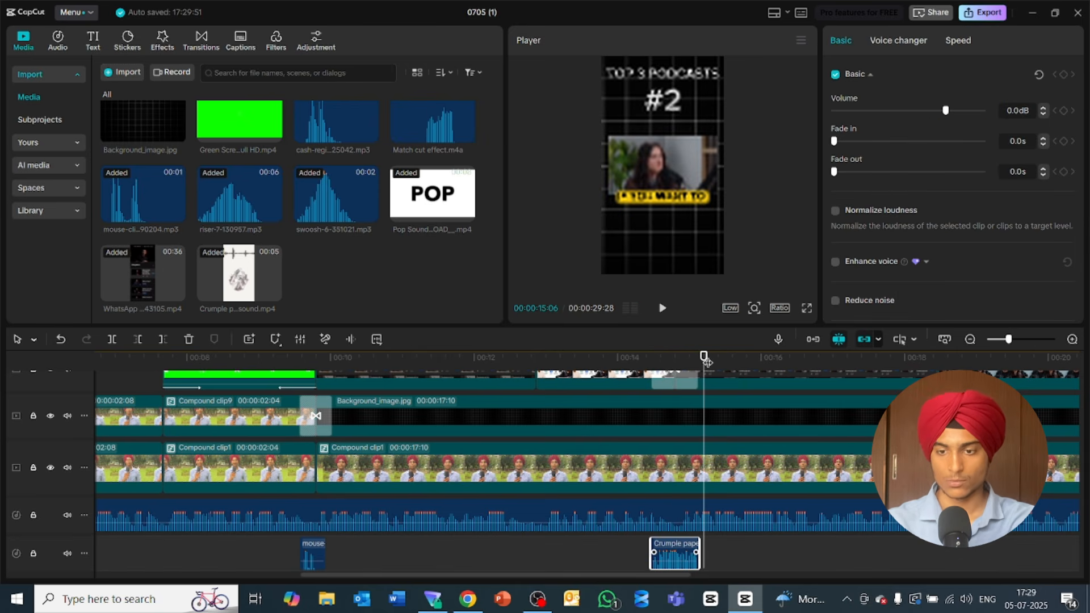
drag(706, 359, 806, 384)
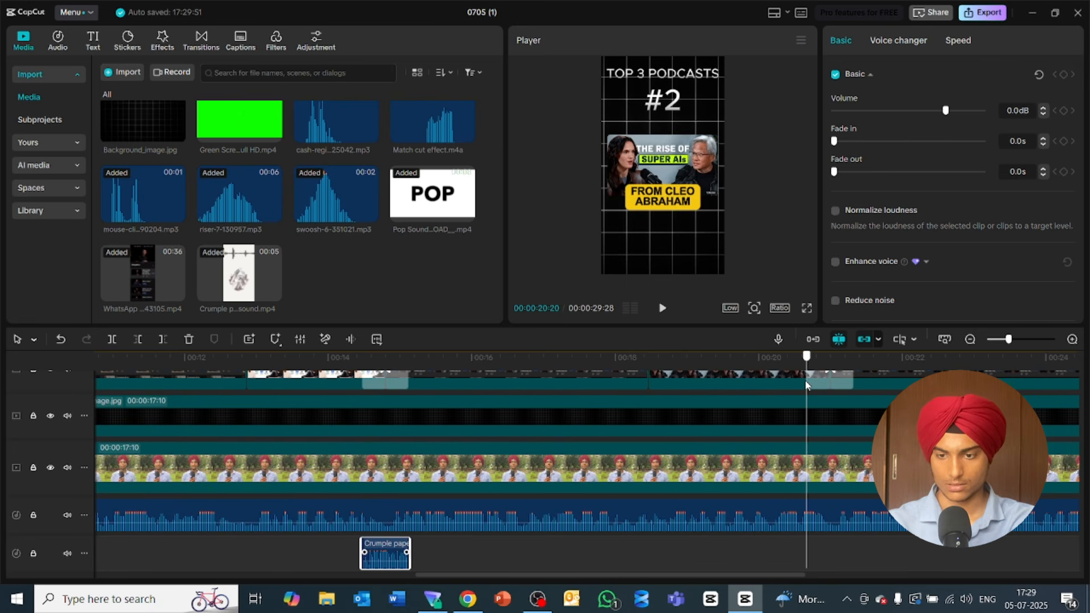
key(ctrl+v)
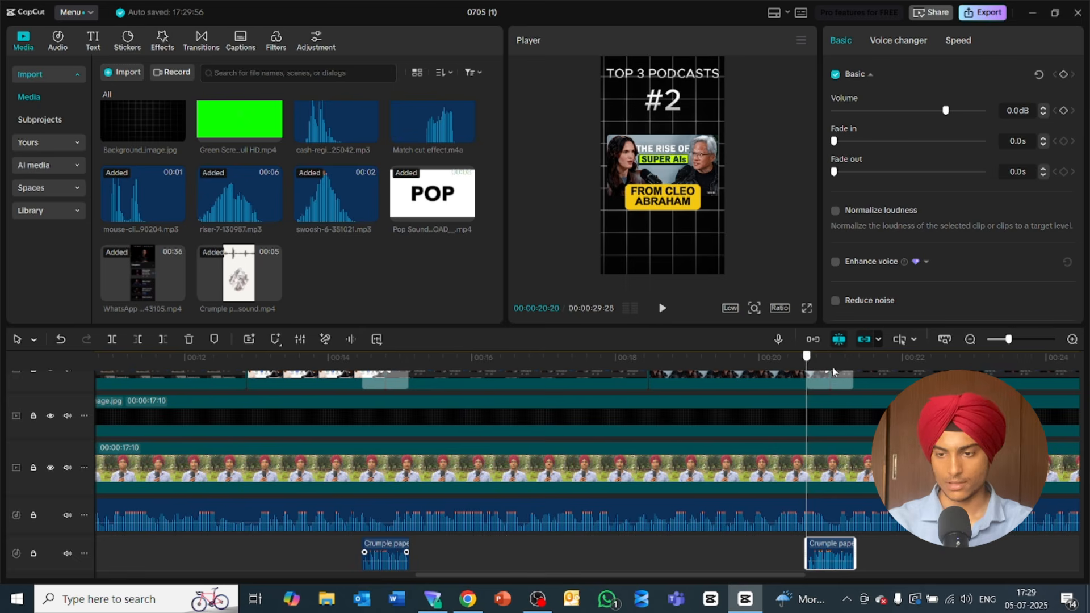
Step: Place the swoosh-6 sound under the last transition around 00:00:26:27, shorten its end slightly, and return to the reel's start
drag(807, 357, 722, 408)
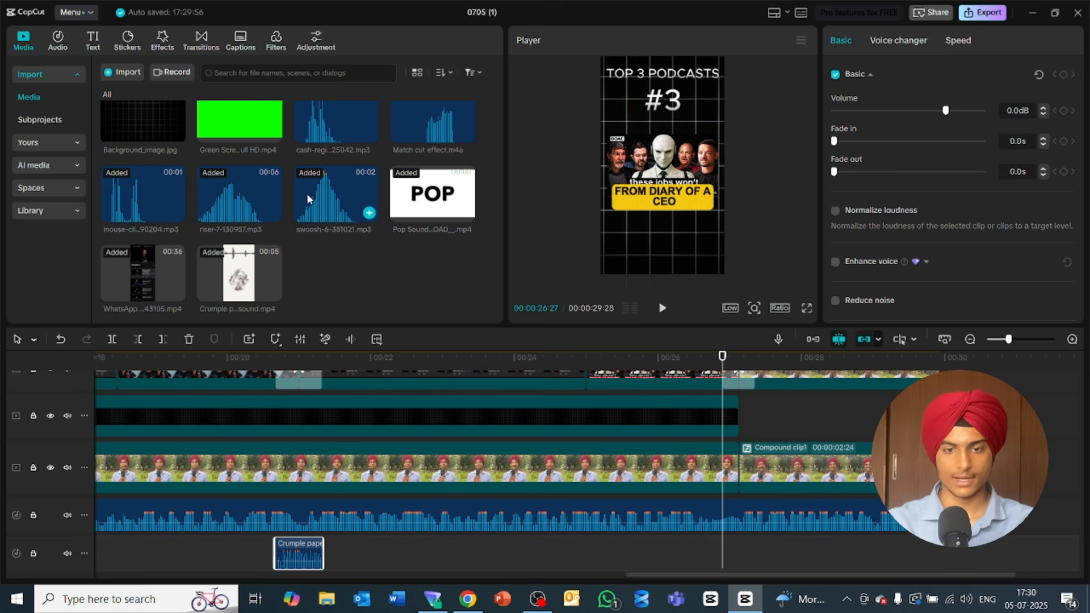
drag(306, 193, 744, 555)
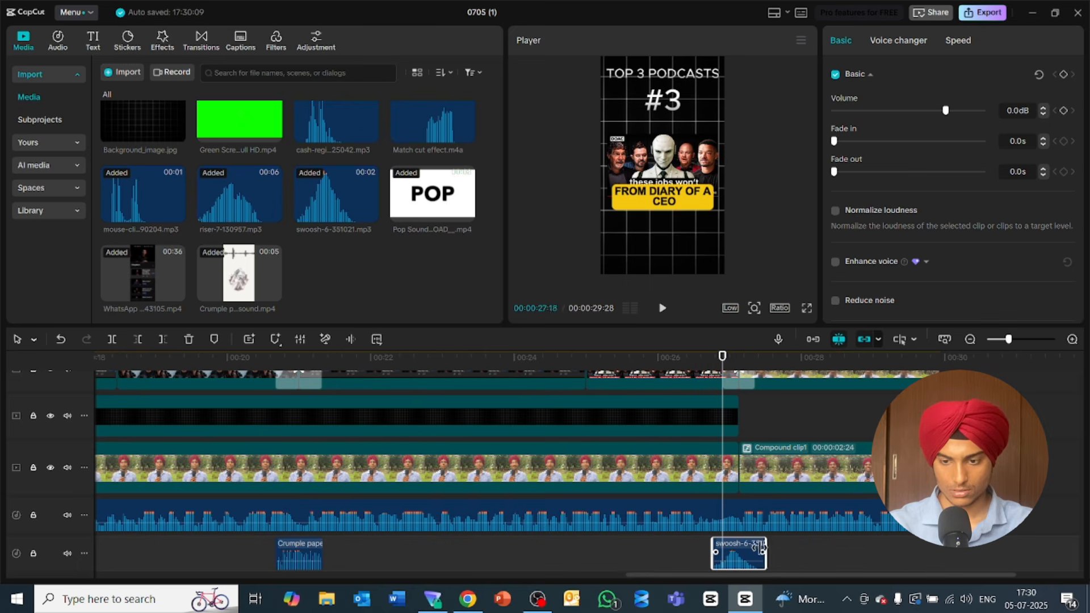
drag(761, 548, 756, 548)
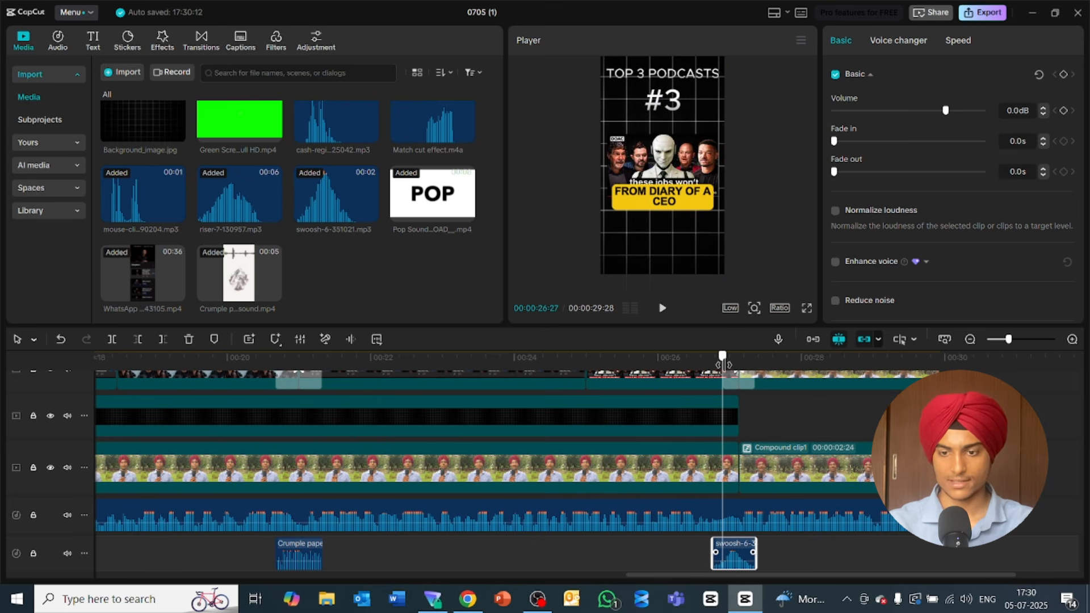
drag(723, 366, 0, 442)
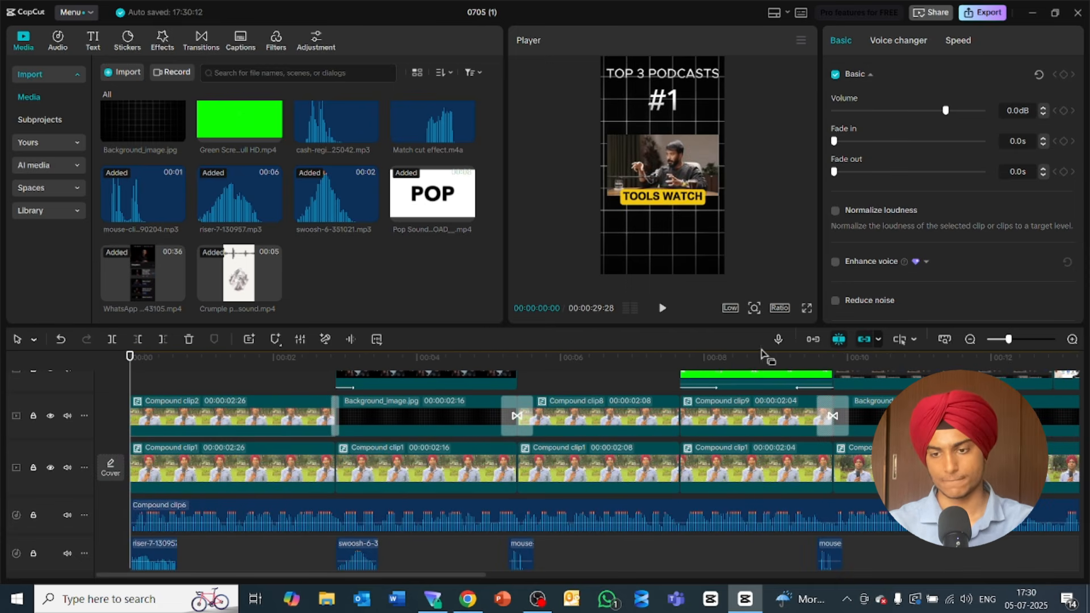